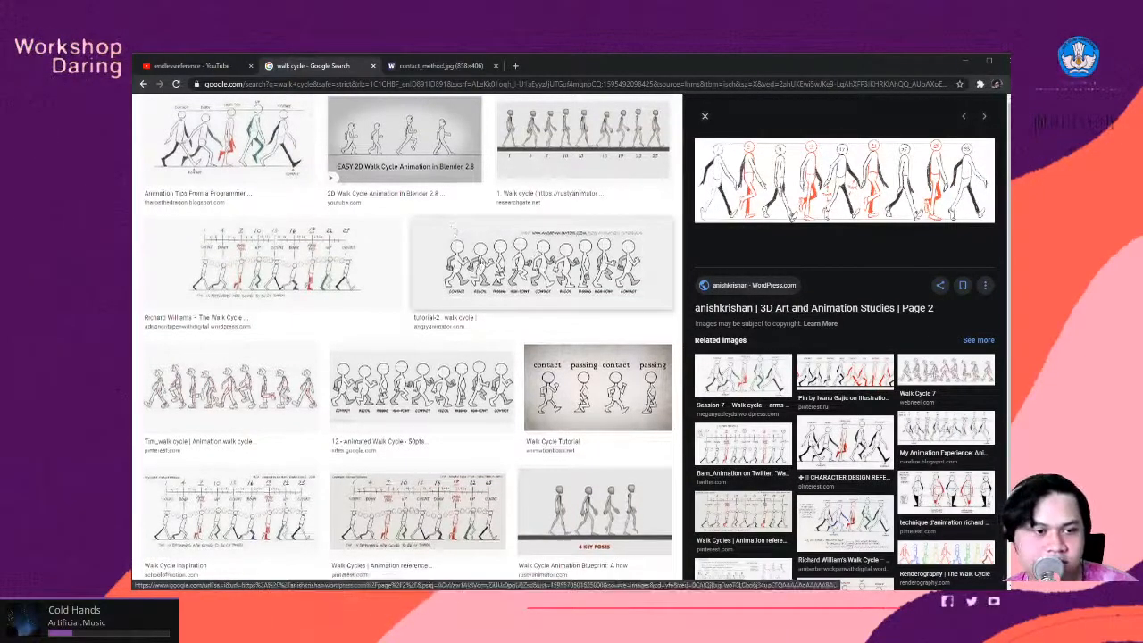
# - Look through the walk cycle image results for pose references
pyautogui.scroll(-2, 516, 290)
pyautogui.scroll(-8, 517, 291)
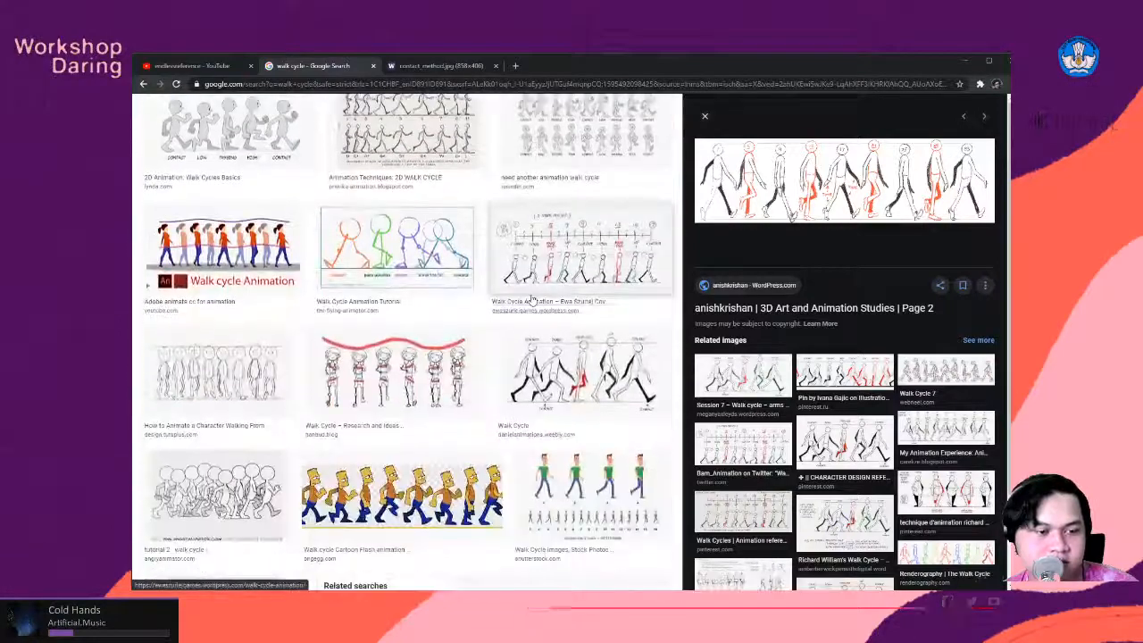
pyautogui.scroll(6, 561, 303)
pyautogui.scroll(4, 561, 303)
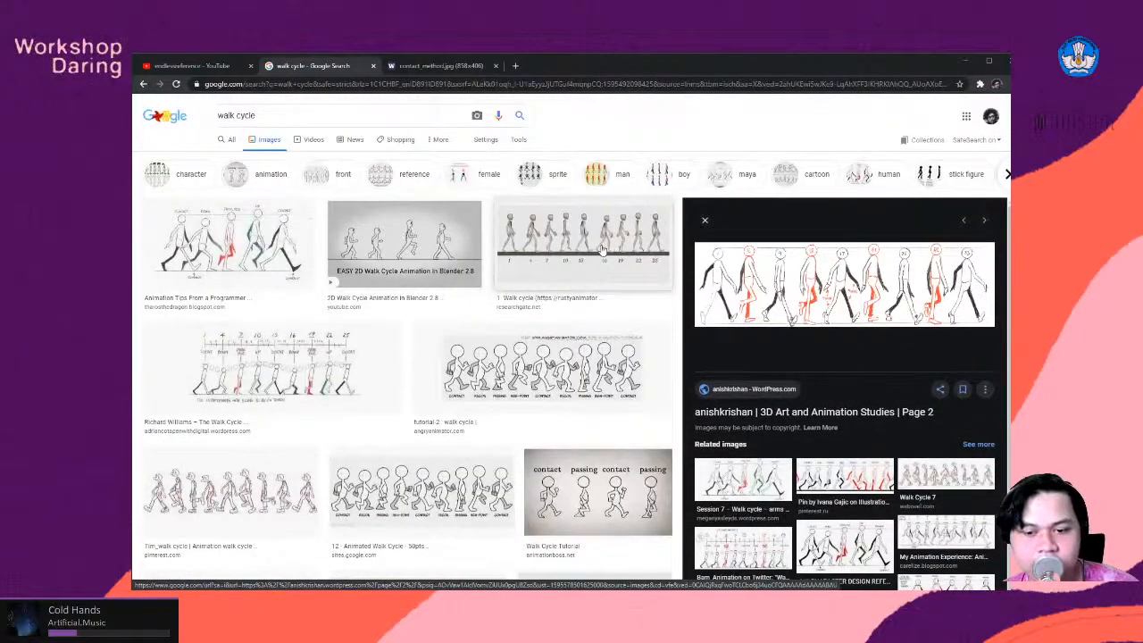
pyautogui.click(411, 71)
pyautogui.click(343, 68)
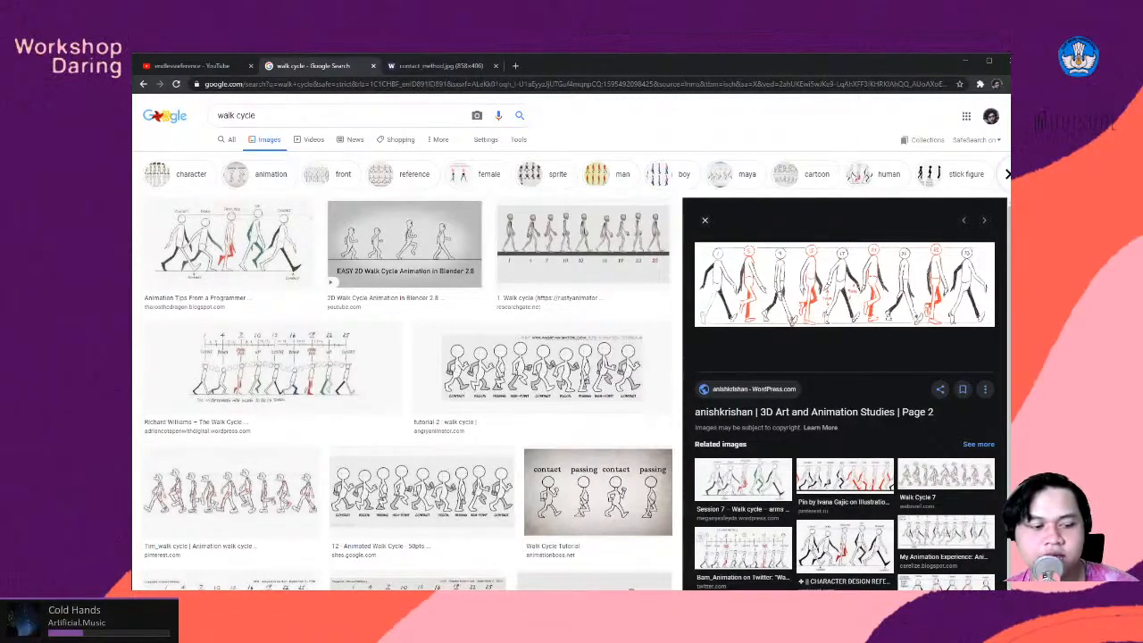
# - Switch to OpenToonz and create a new drawing level at frame 1 of the empty scene
pyautogui.hotkey('alt', 'Tab')
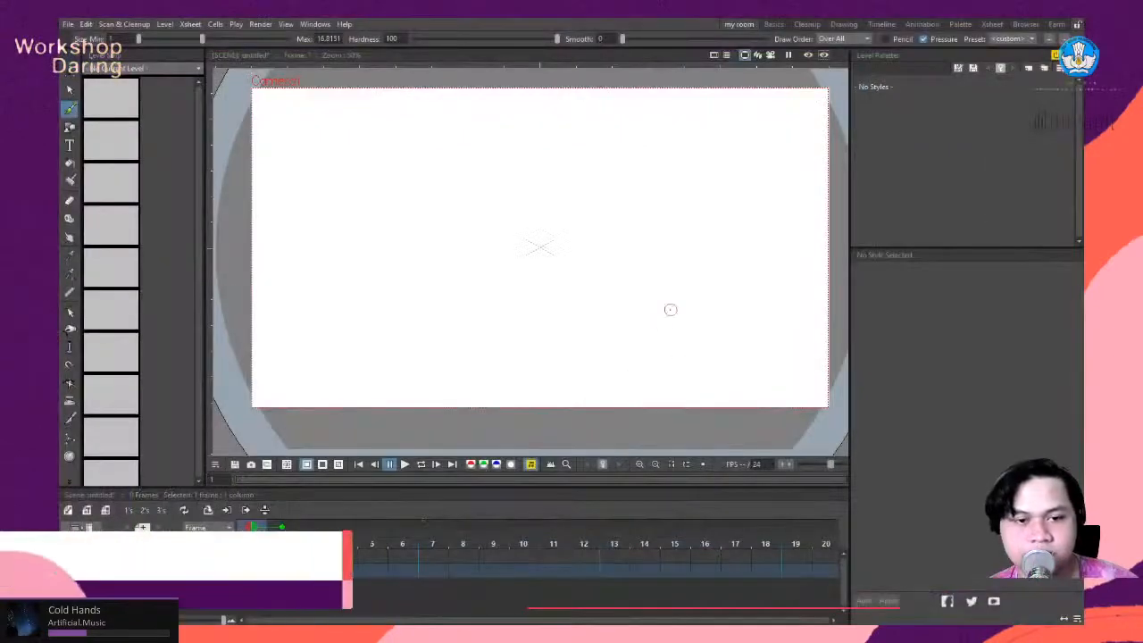
pyautogui.scroll(-3, 608, 248)
pyautogui.scroll(3, 621, 227)
pyautogui.scroll(-3, 619, 230)
pyautogui.scroll(2, 706, 235)
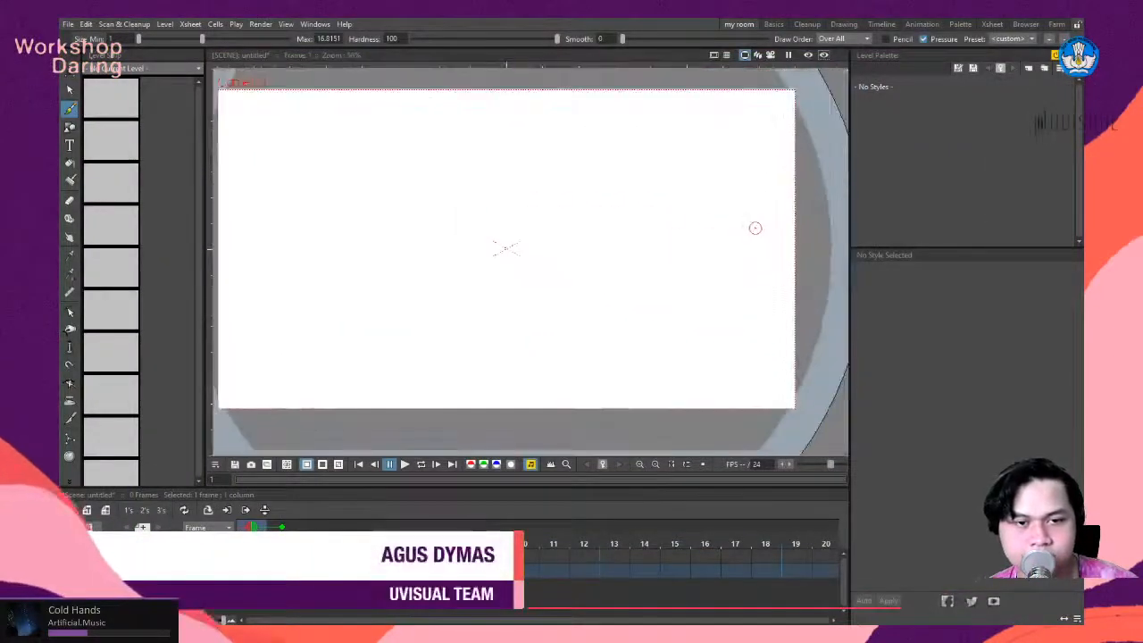
pyautogui.scroll(-1, 753, 226)
pyautogui.scroll(2, 678, 245)
pyautogui.scroll(-2, 454, 259)
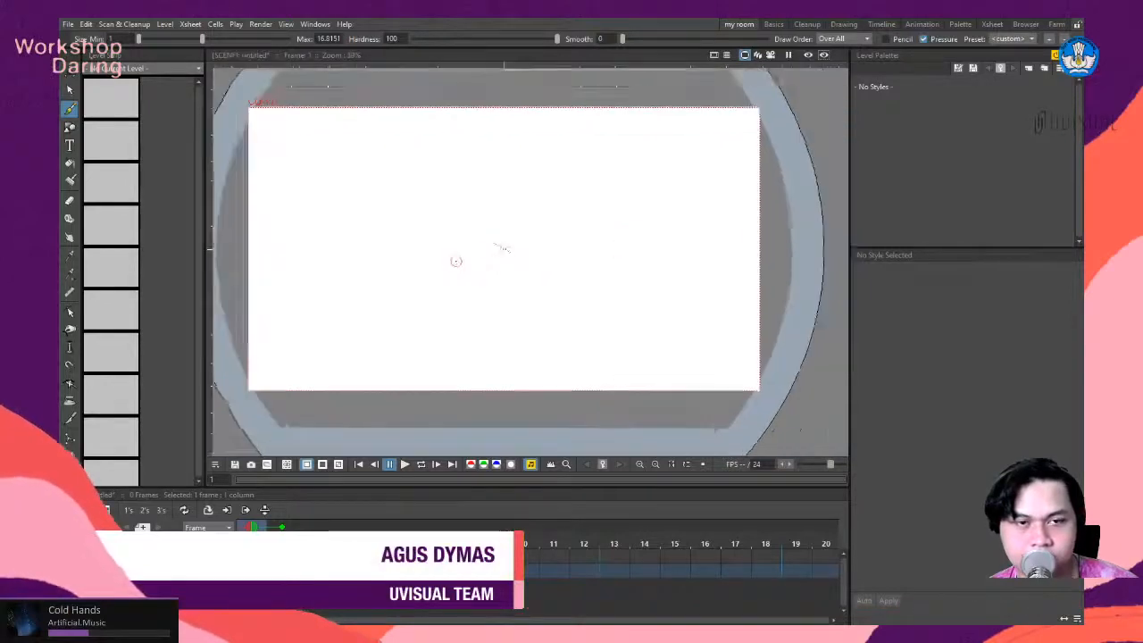
pyautogui.scroll(1, 431, 268)
pyautogui.scroll(-1, 431, 268)
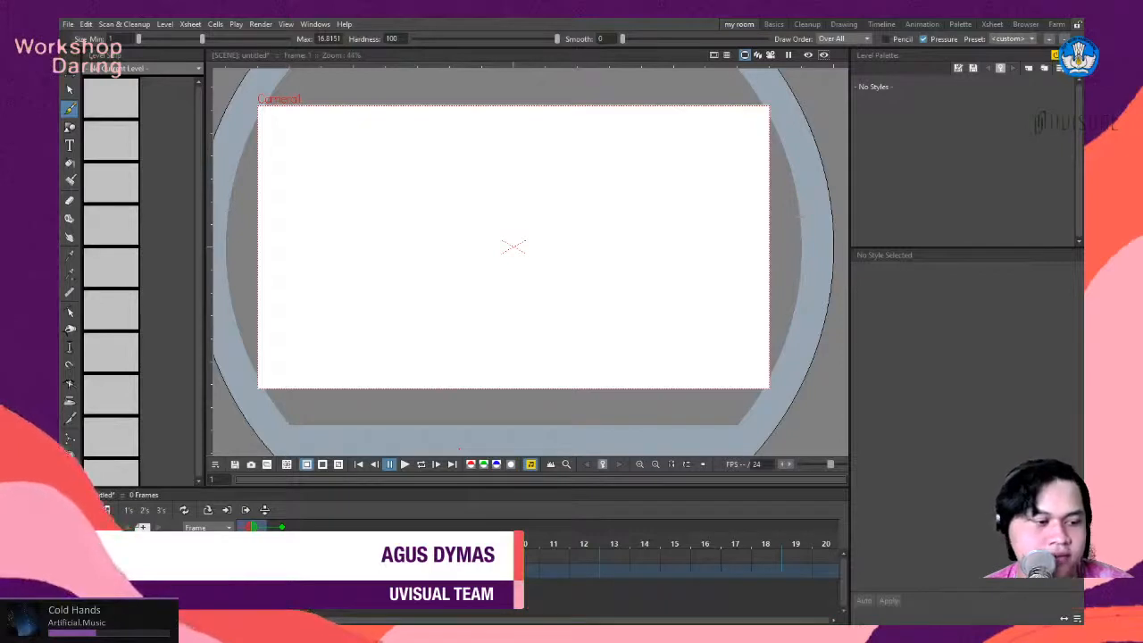
pyautogui.scroll(-2, 518, 295)
pyautogui.scroll(3, 497, 294)
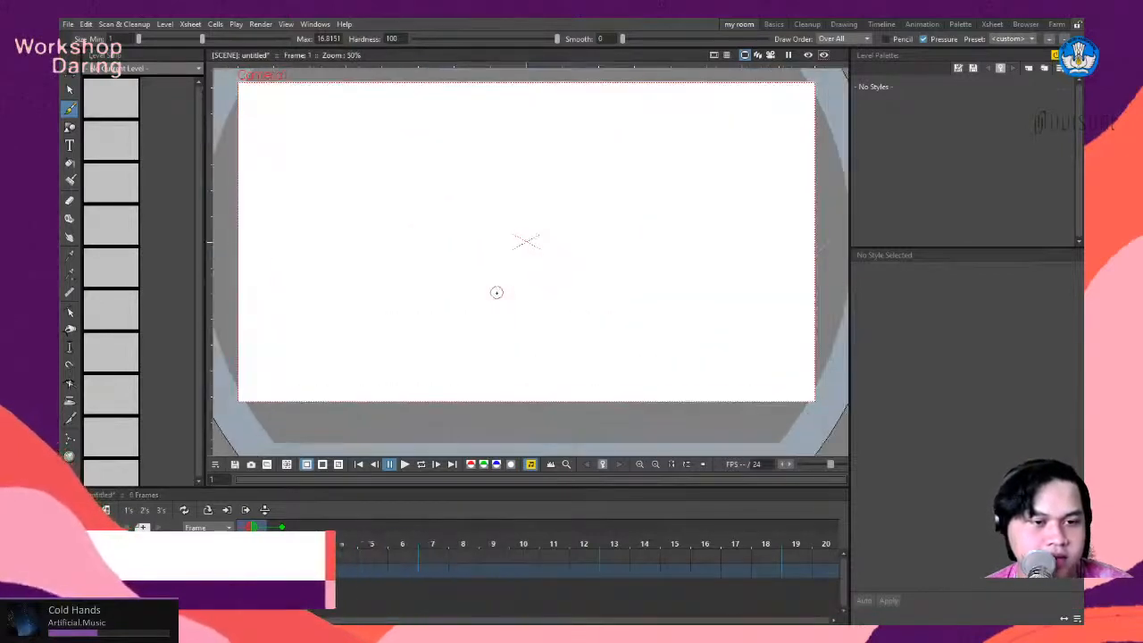
pyautogui.scroll(1, 423, 241)
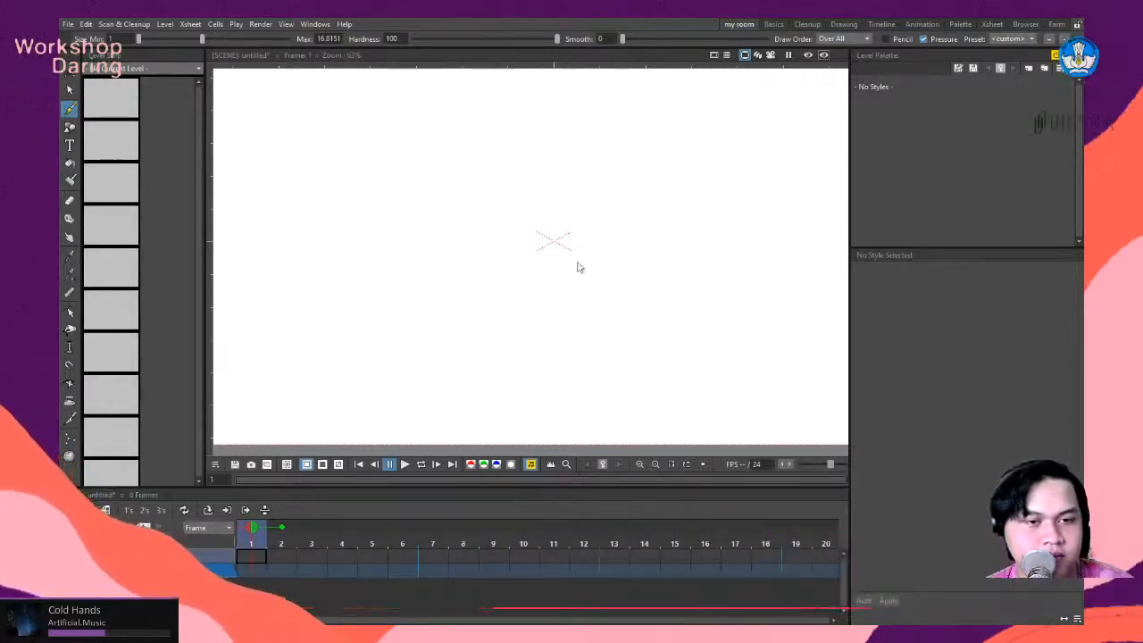
pyautogui.click(572, 295)
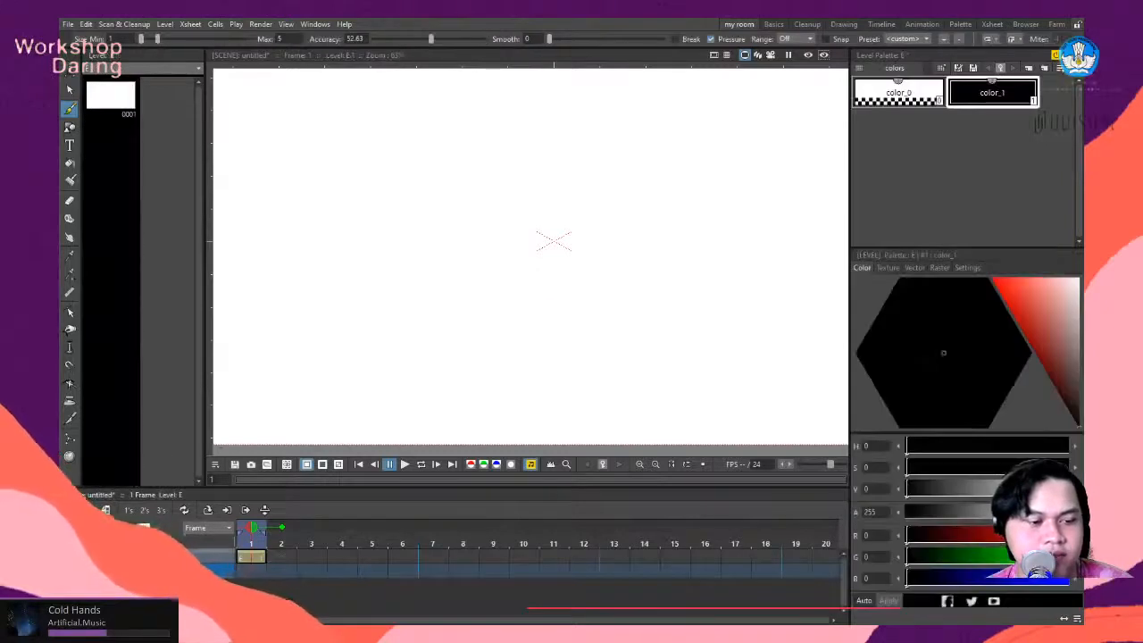
pyautogui.scroll(-3, 602, 324)
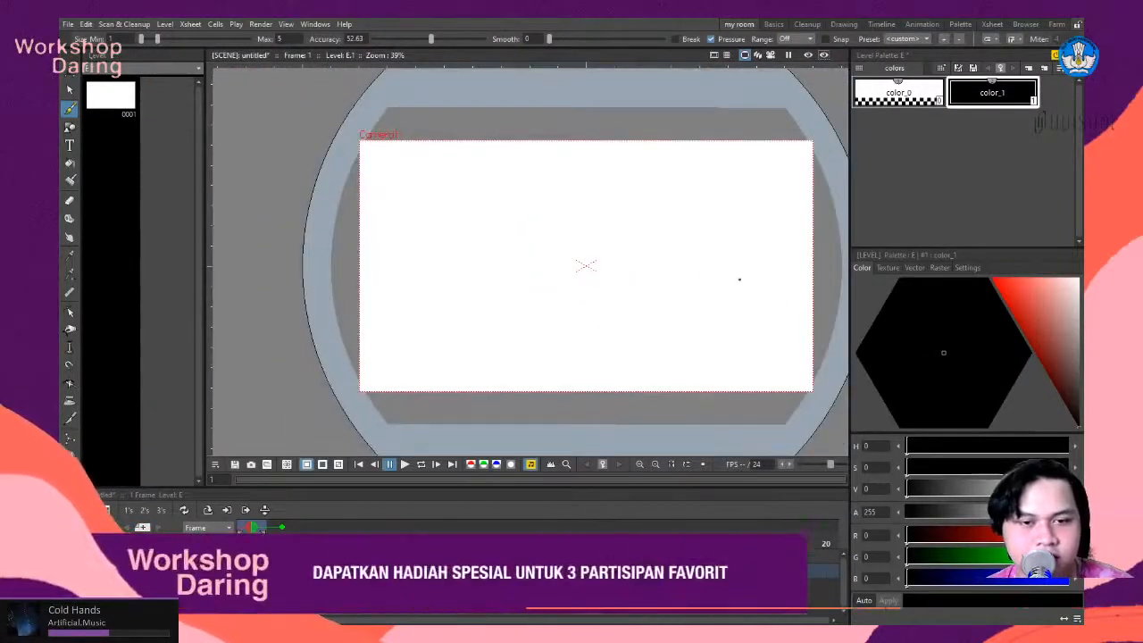
pyautogui.scroll(-1, 731, 268)
pyautogui.scroll(1, 730, 267)
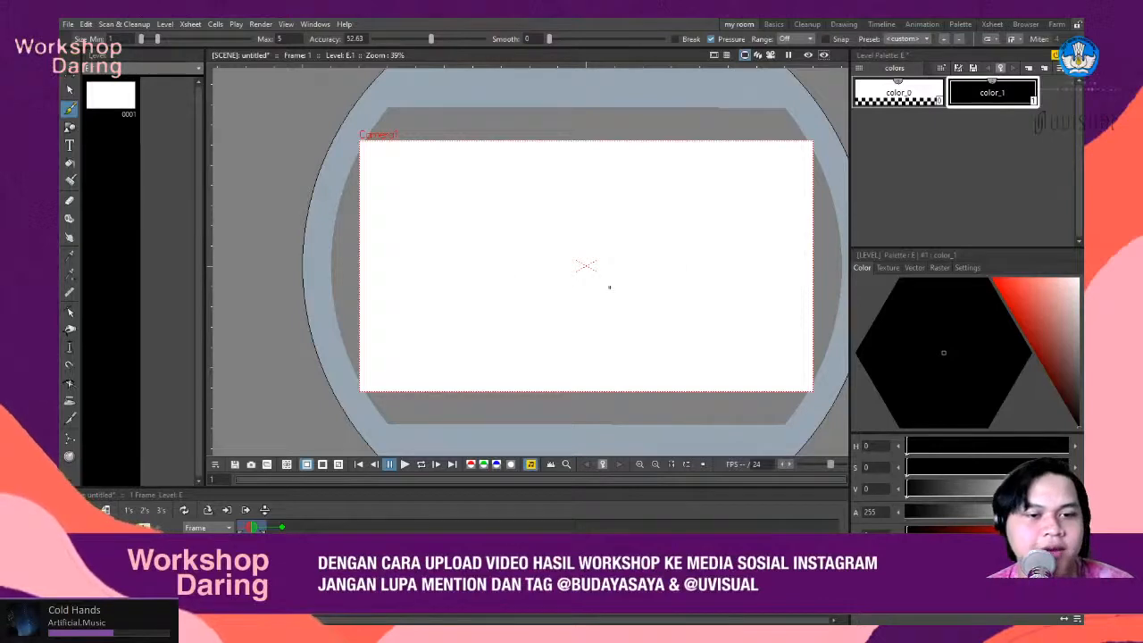
pyautogui.scroll(3, 610, 288)
pyautogui.scroll(-2, 647, 286)
pyautogui.scroll(2, 649, 286)
pyautogui.press('space')
pyautogui.moveTo(669, 261)
pyautogui.mouseDown()
pyautogui.moveTo(572, 275)
pyautogui.moveTo(588, 281)
pyautogui.mouseUp()
pyautogui.press('space')
pyautogui.scroll(1, 555, 273)
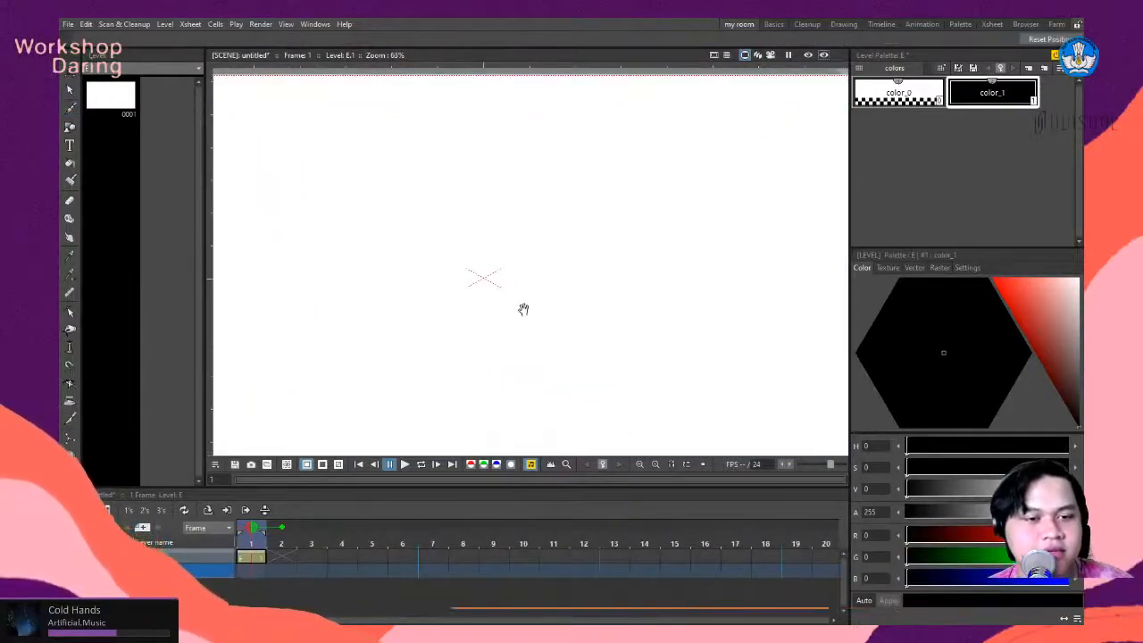
pyautogui.scroll(-2, 558, 300)
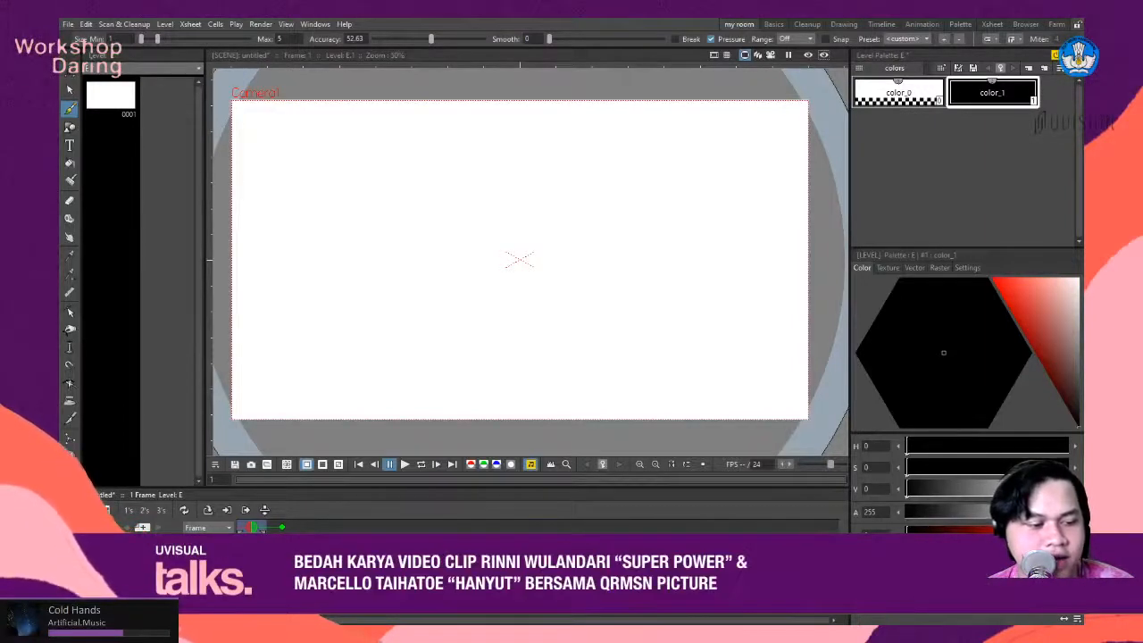
# - Create a second drawing level at frame 1 on a new layer and name that layer GROUND
pyautogui.click(251, 570)
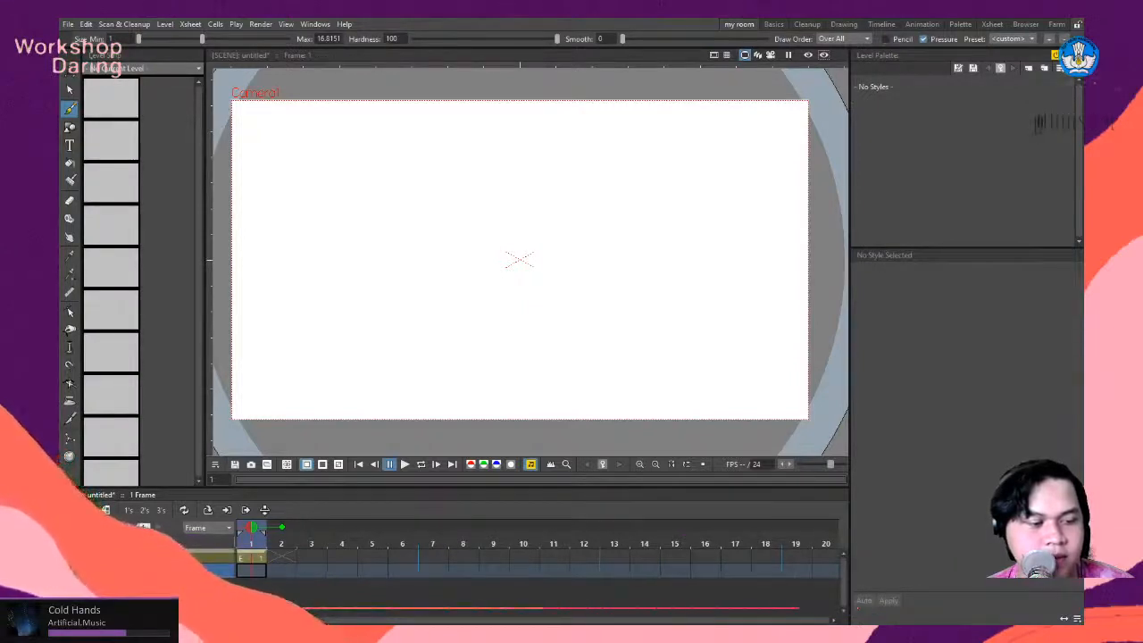
pyautogui.click(585, 293)
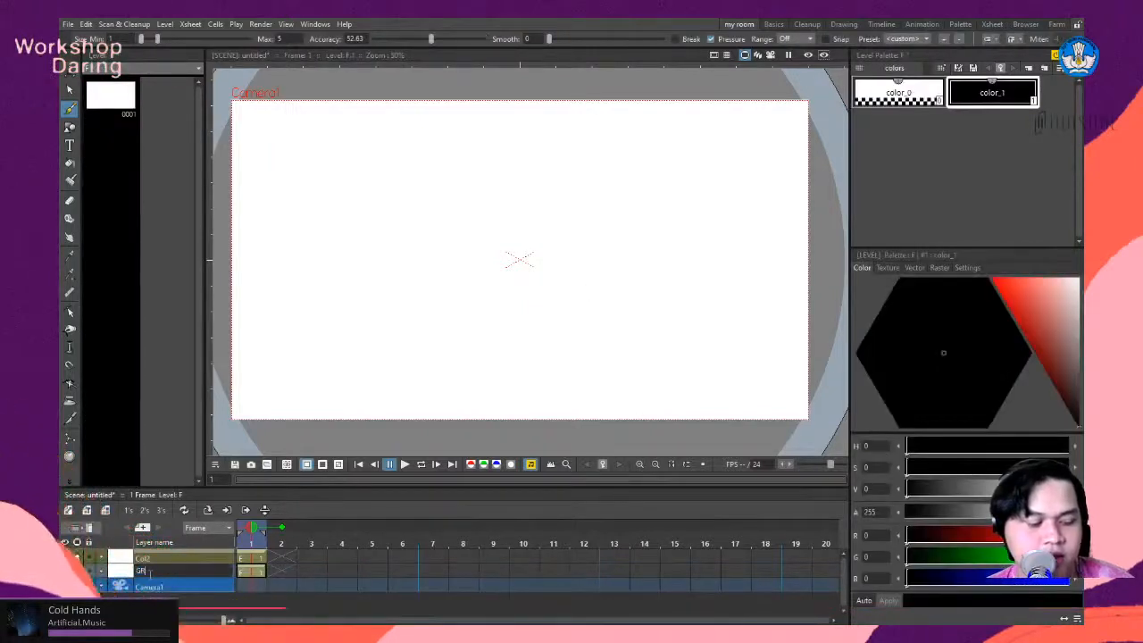
pyautogui.click(150, 575)
pyautogui.write('GRO')
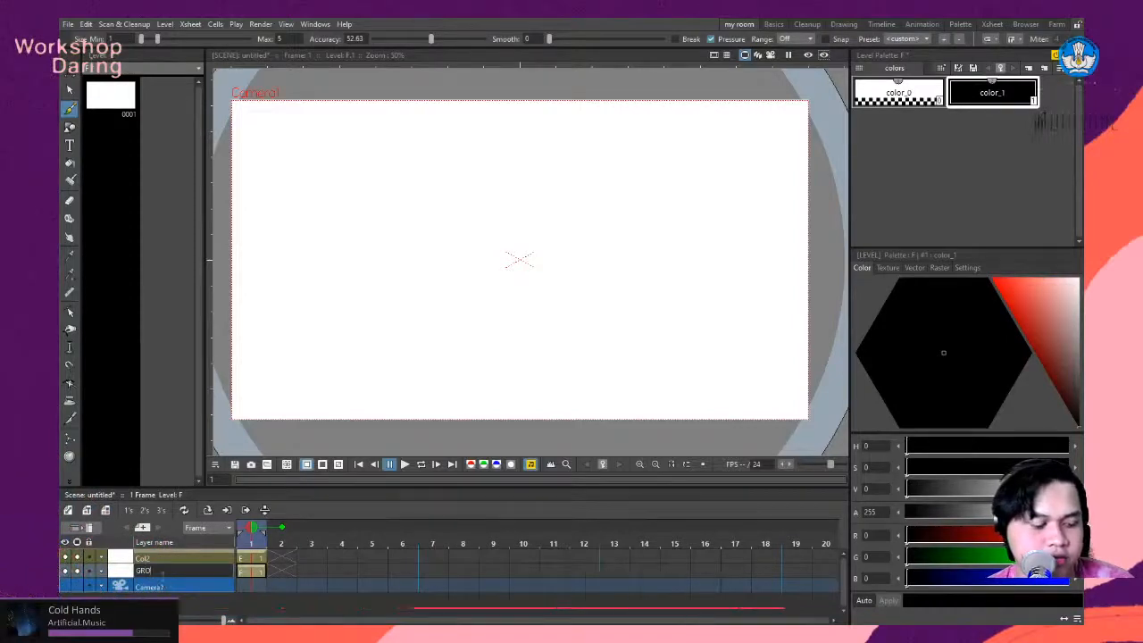
pyautogui.write('UND')
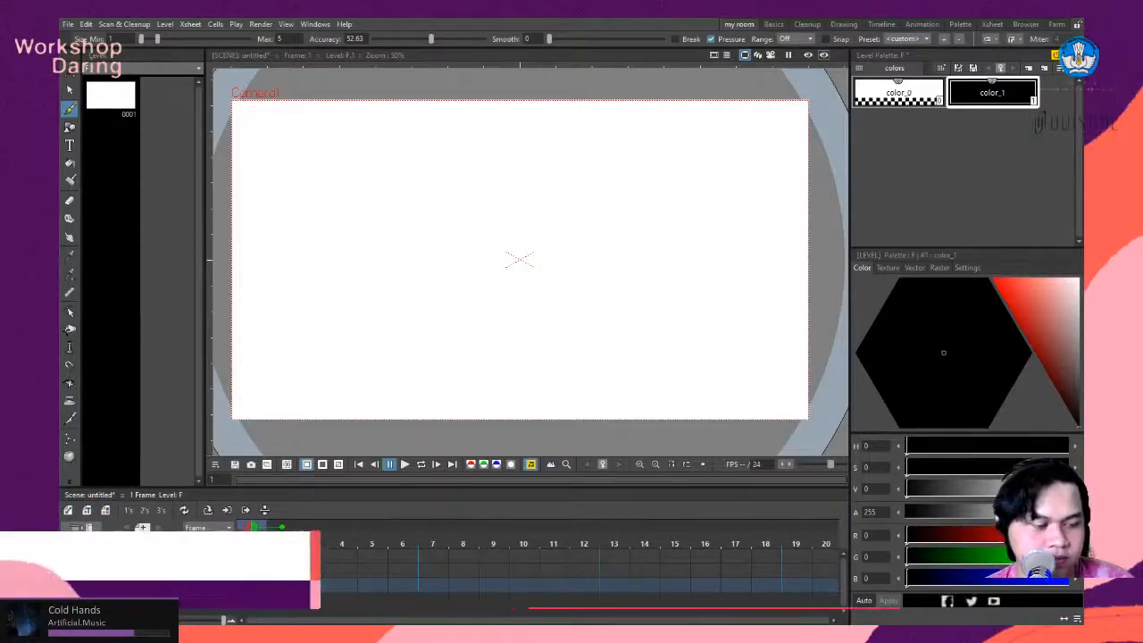
# - Rename the first drawing layer, above GROUND, as CHARA 1
pyautogui.click(161, 587)
pyautogui.click(168, 558)
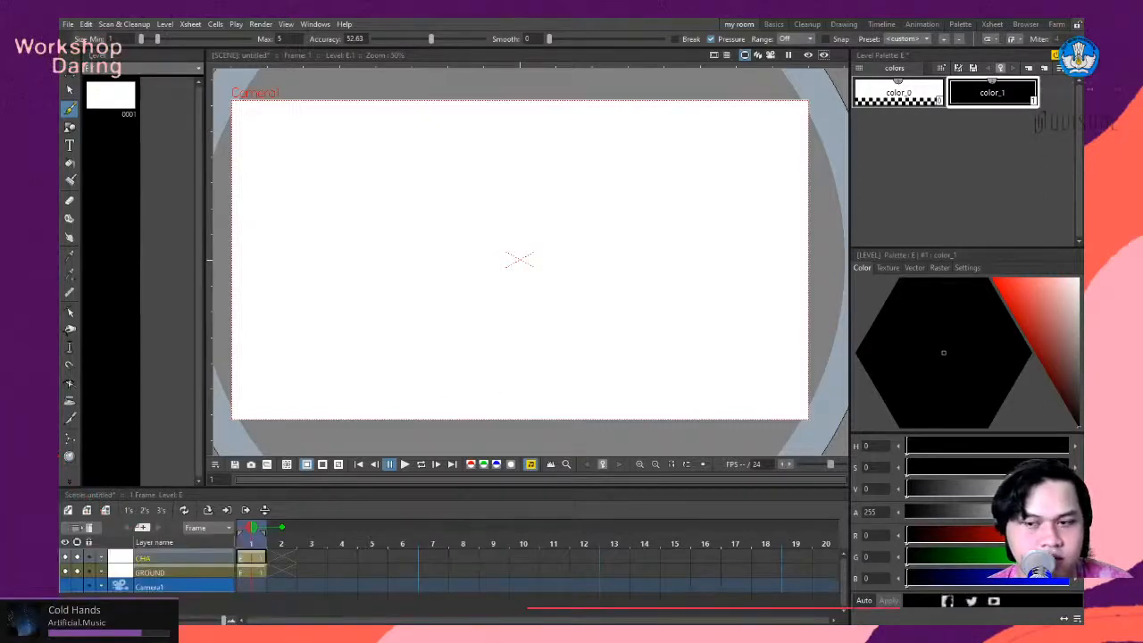
pyautogui.doubleClick(165, 557)
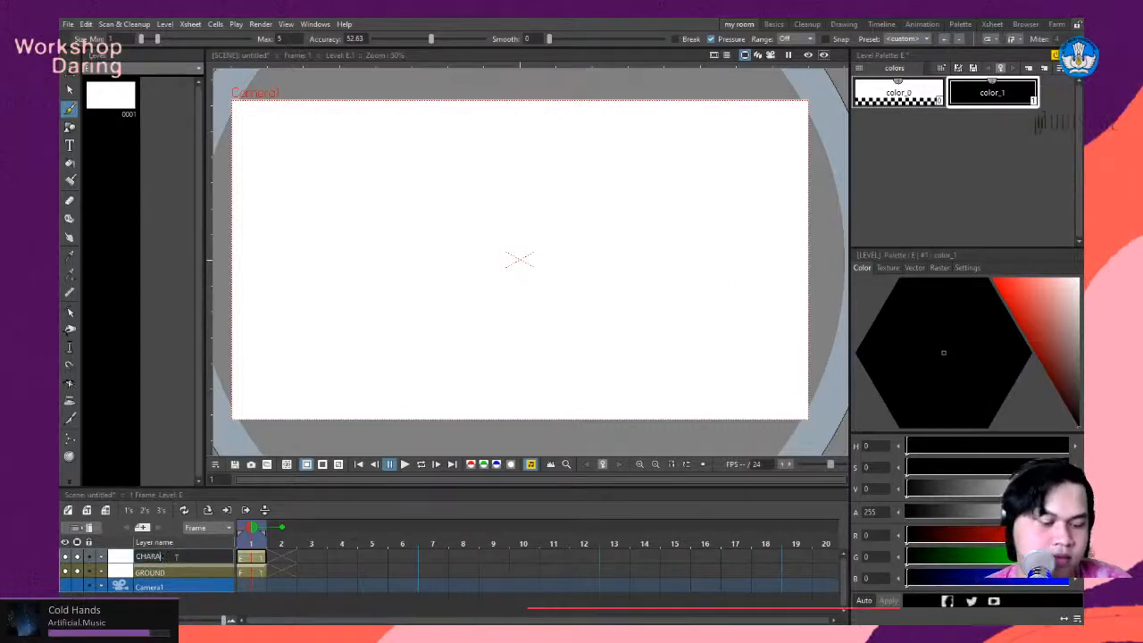
pyautogui.press('Return')
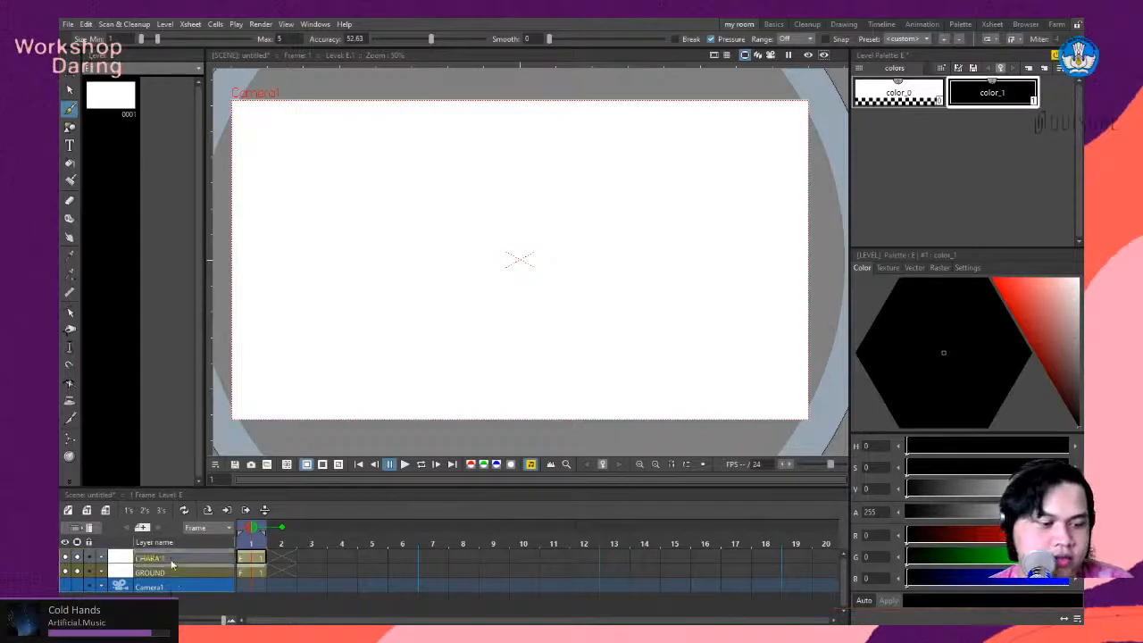
pyautogui.click(262, 575)
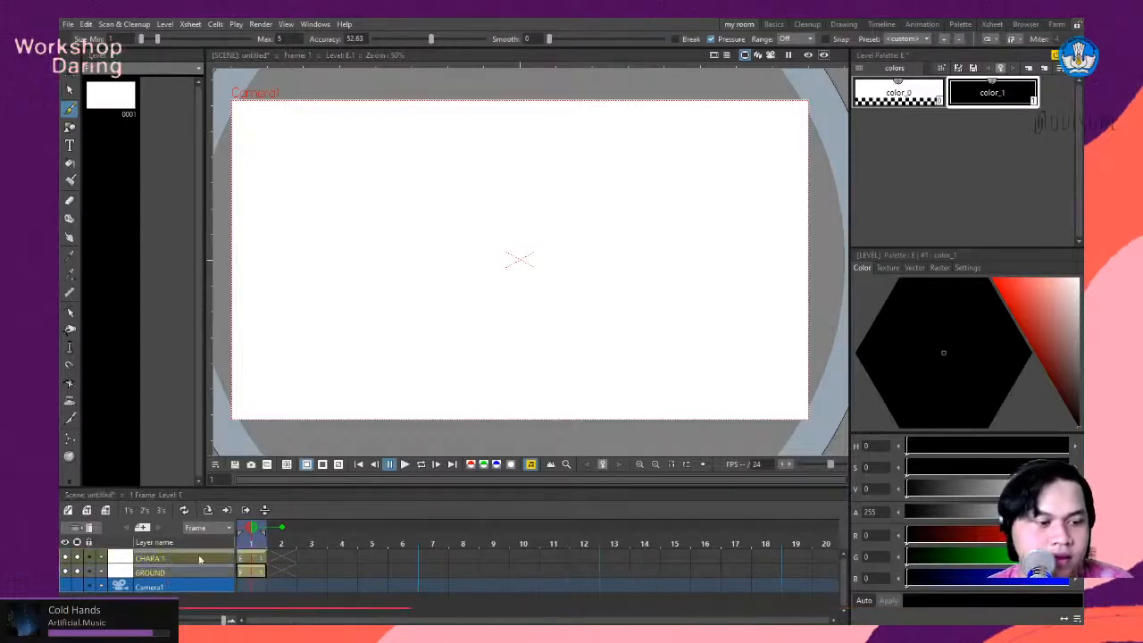
pyautogui.click(69, 127)
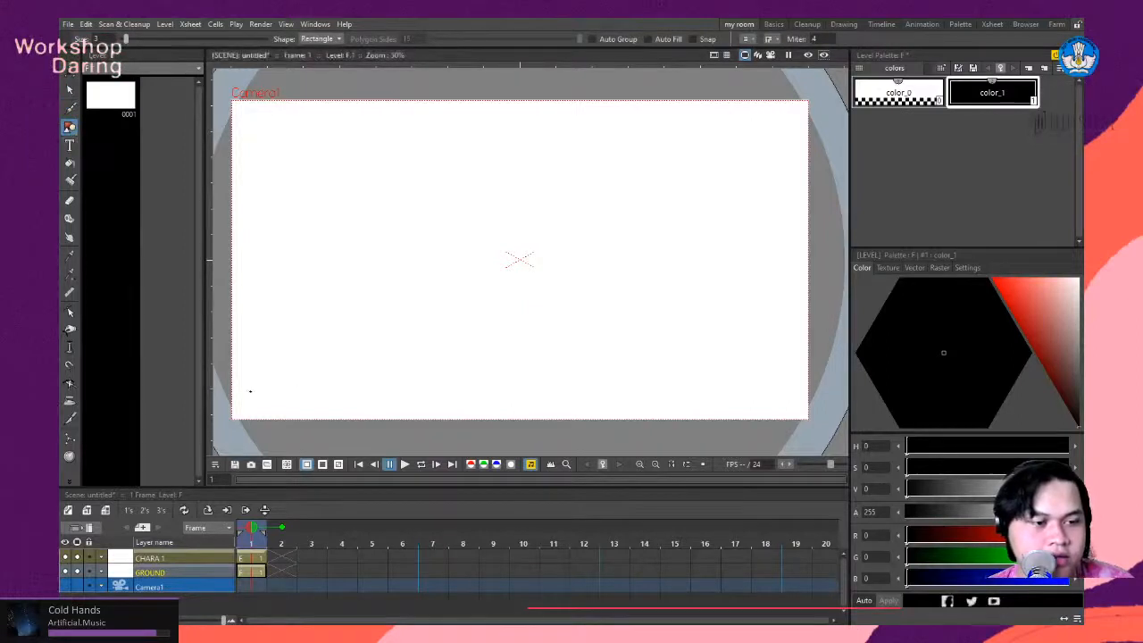
pyautogui.moveTo(236, 401); pyautogui.dragTo(632, 400)
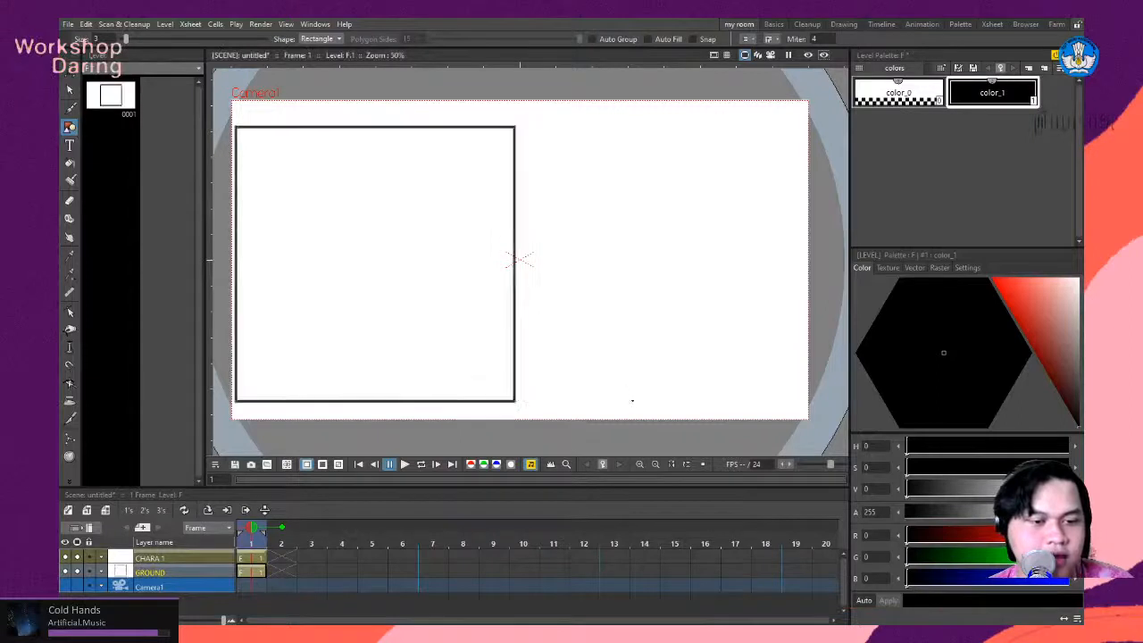
pyautogui.hotkey('ctrl', 'z')
pyautogui.hotkey('ctrl', 'z')
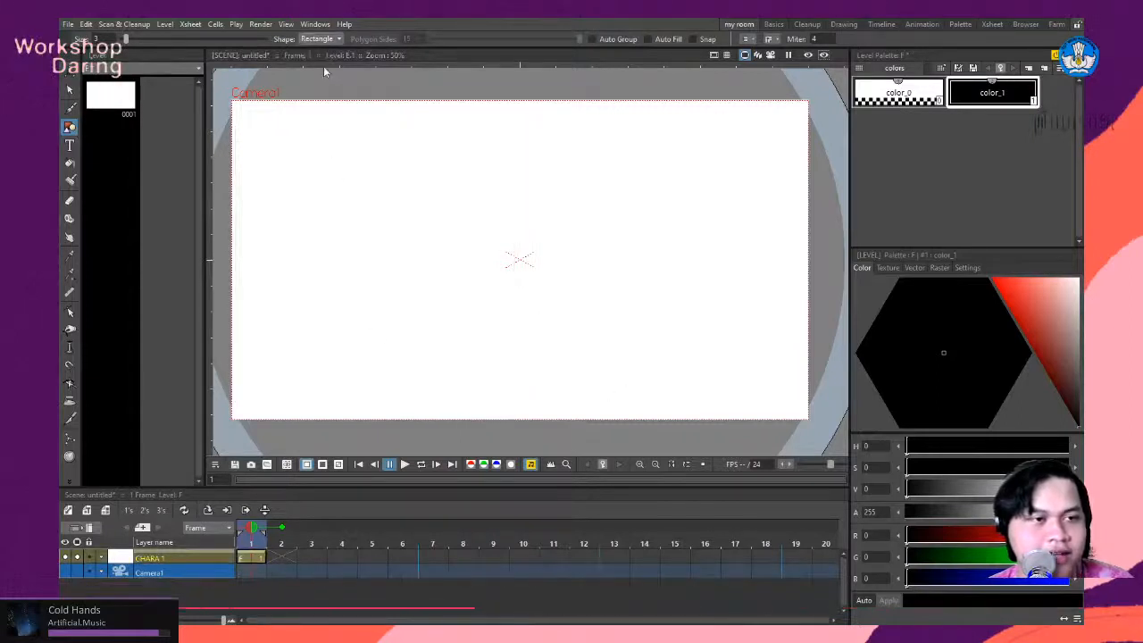
# - Draw a straight horizontal ground line across the lower part of the camera frame using the Line shape, ending with the Brush tool active
pyautogui.click(323, 80)
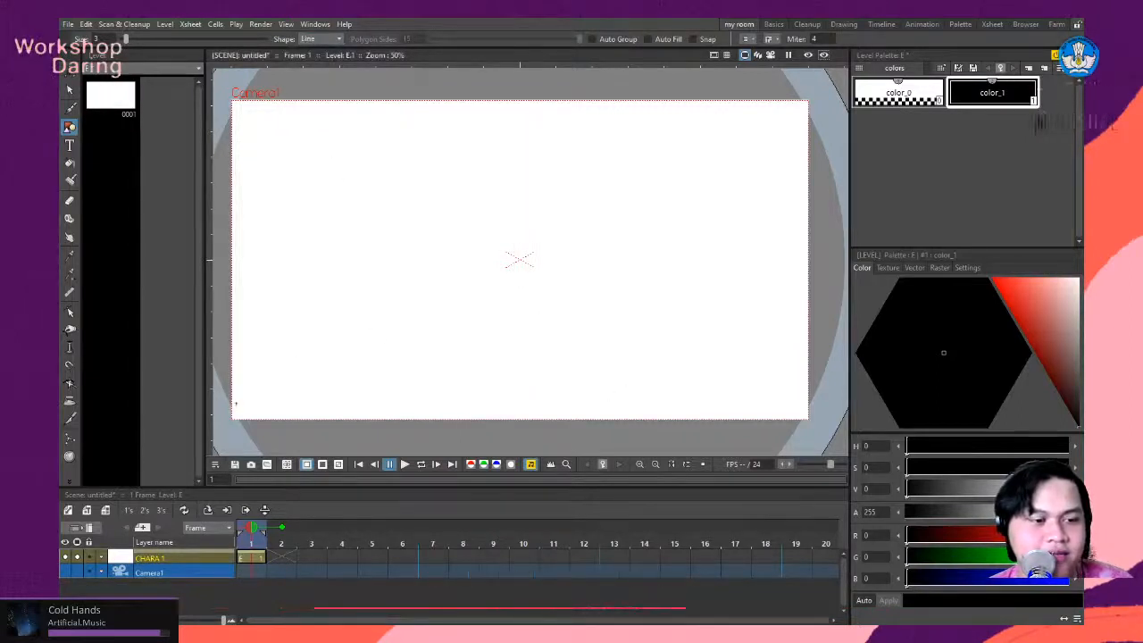
pyautogui.moveTo(497, 402); pyautogui.dragTo(793, 402)
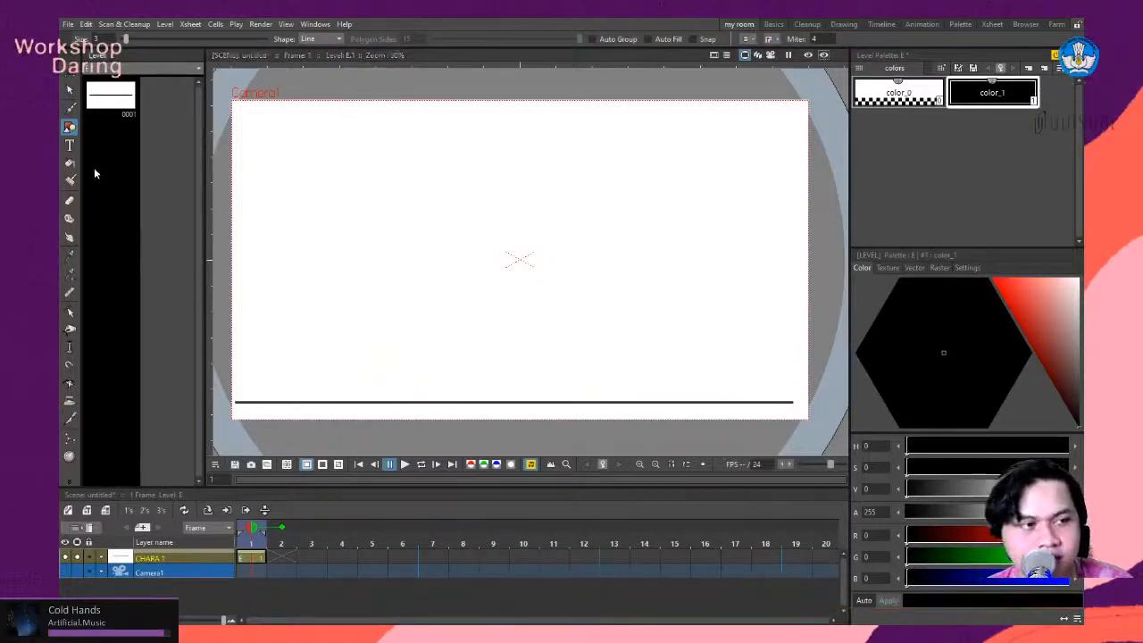
pyautogui.click(71, 110)
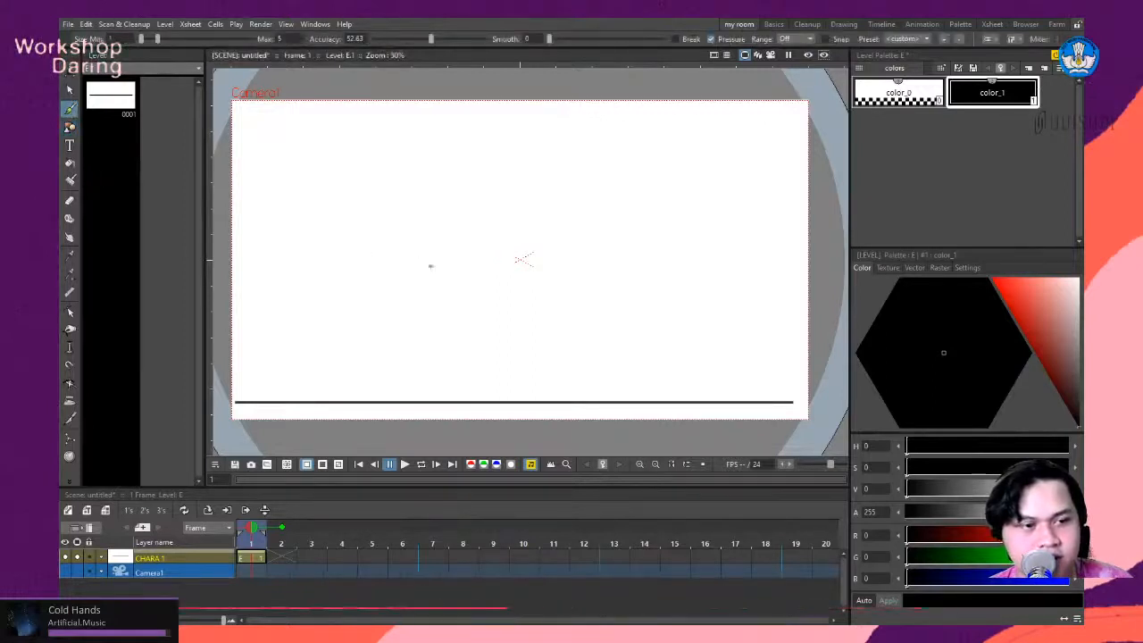
pyautogui.scroll(-4, 325, 261)
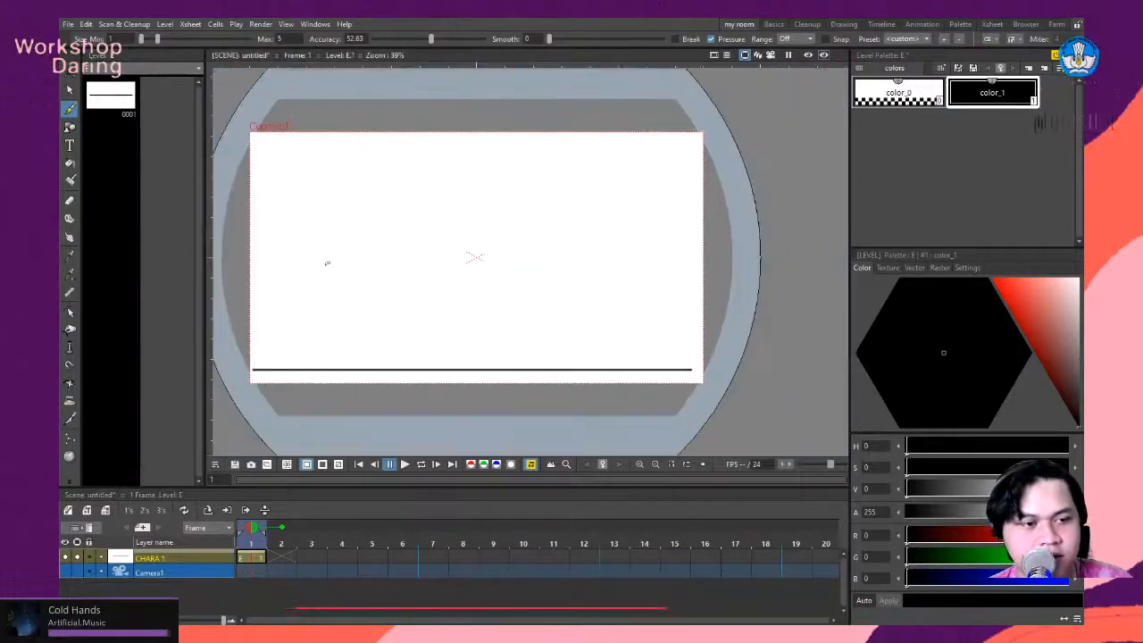
pyautogui.scroll(3, 238, 270)
pyautogui.scroll(-3, 238, 271)
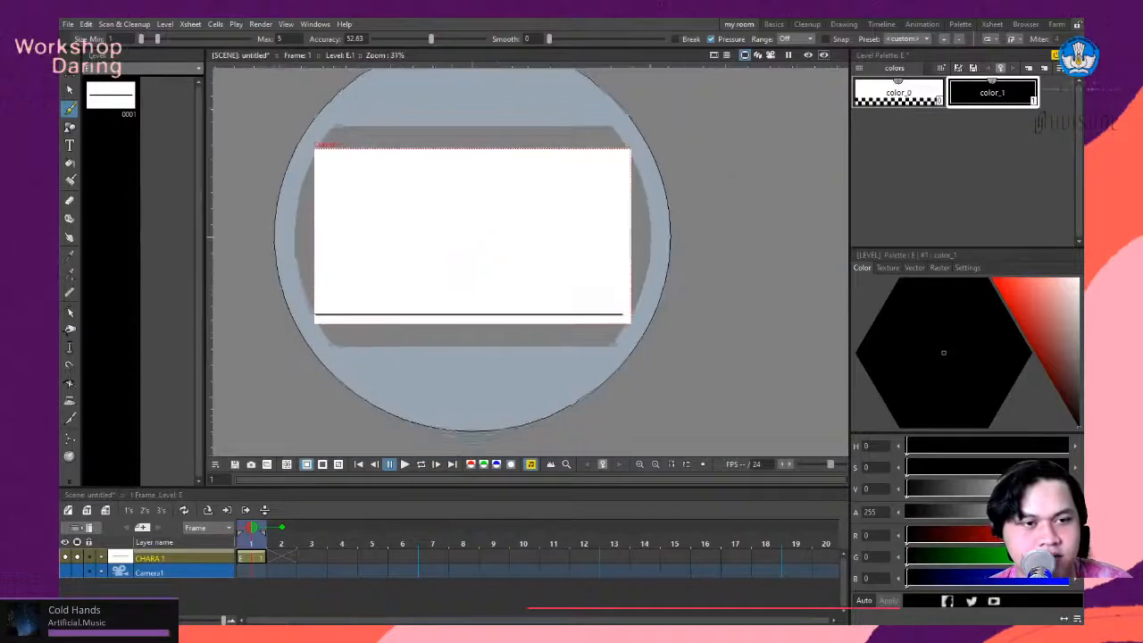
pyautogui.scroll(3, 366, 248)
pyautogui.scroll(1, 663, 235)
pyautogui.scroll(-2, 691, 237)
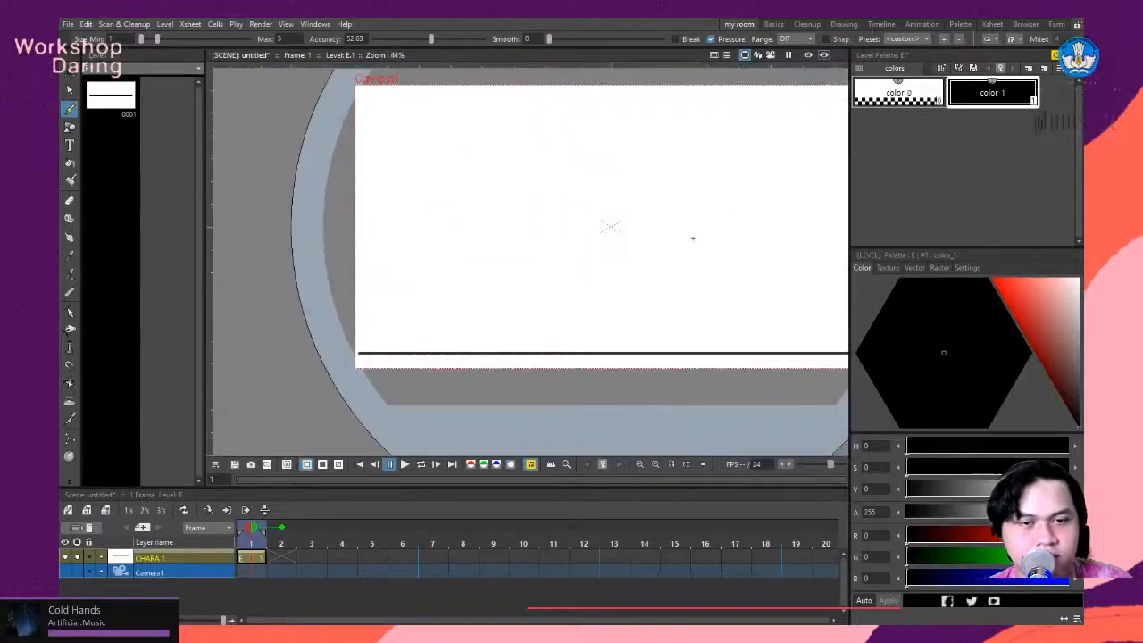
pyautogui.scroll(2, 823, 167)
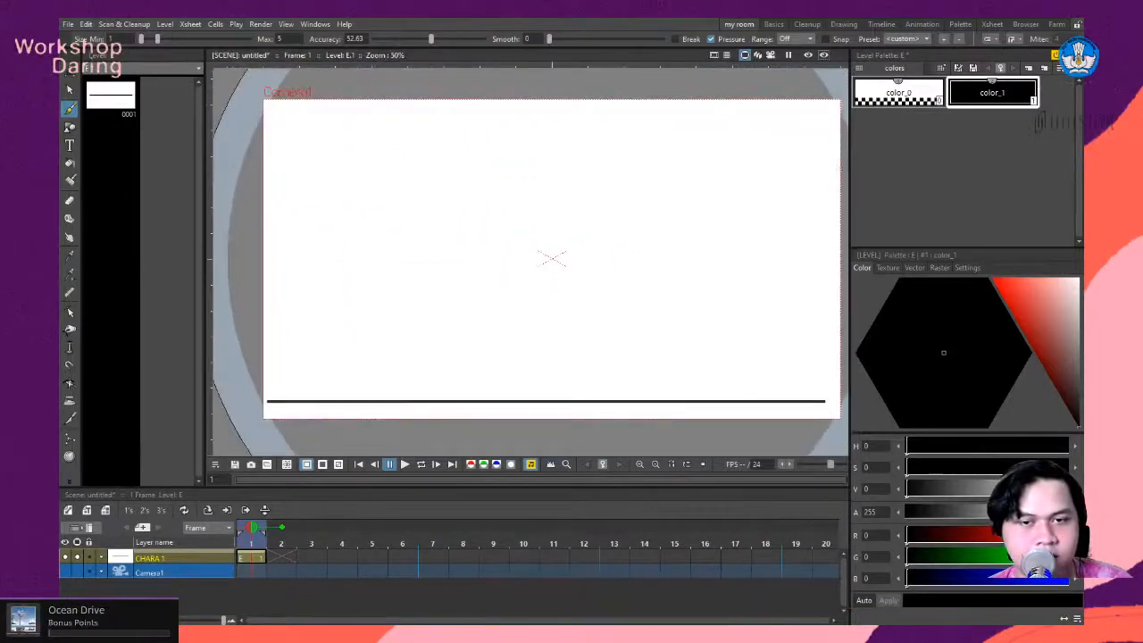
pyautogui.scroll(1, 839, 174)
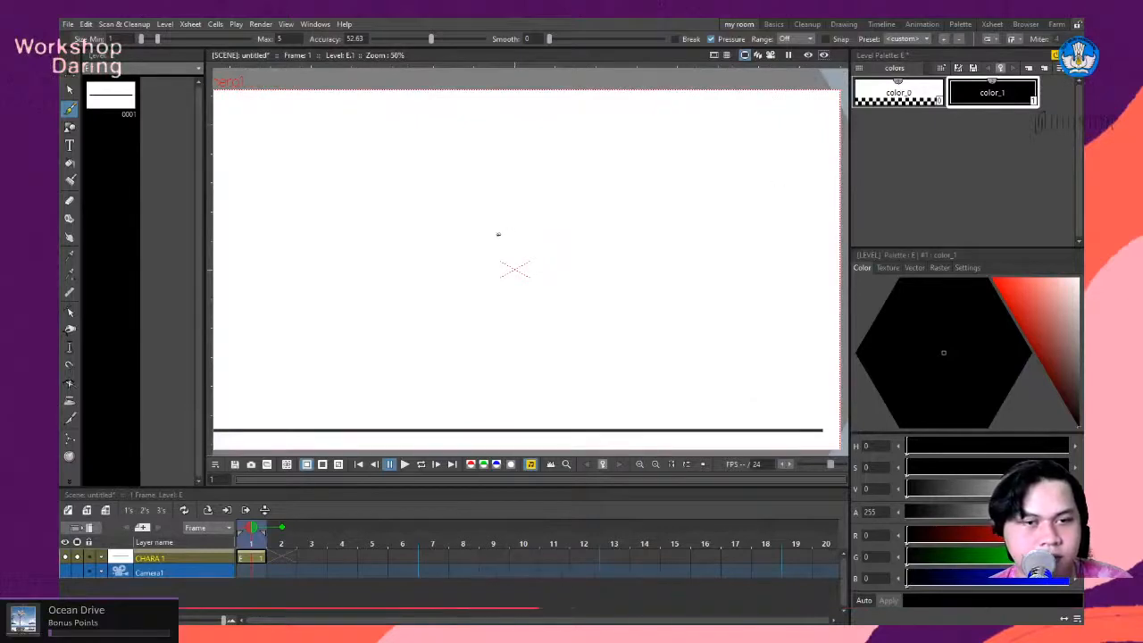
pyautogui.scroll(-2, 512, 267)
pyautogui.scroll(3, 512, 267)
pyautogui.scroll(-3, 302, 243)
pyautogui.scroll(1, 300, 239)
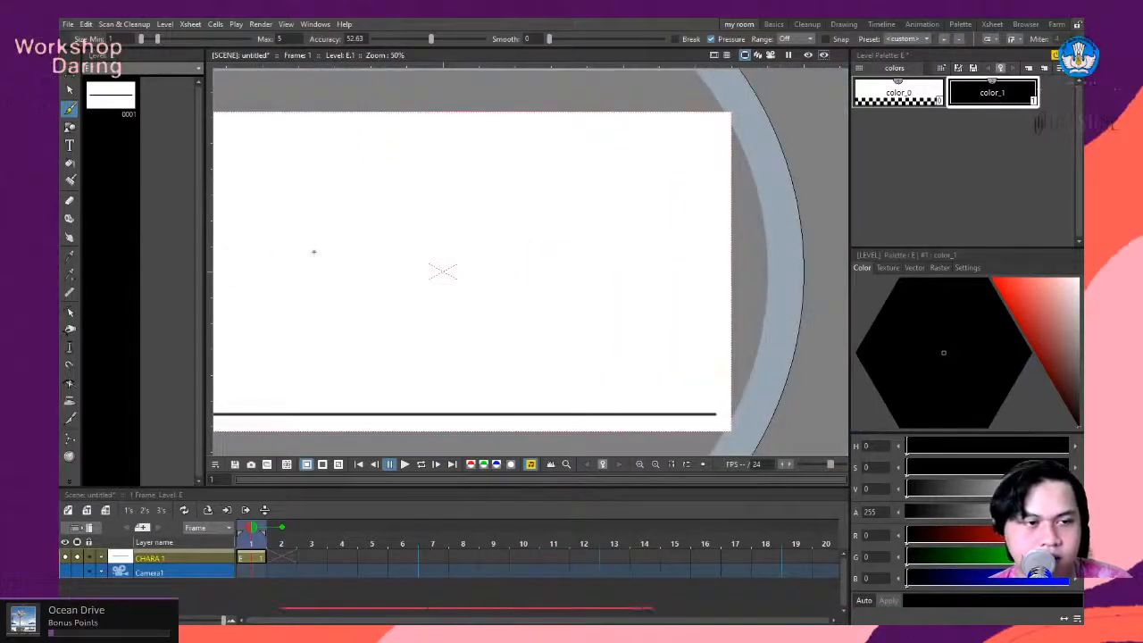
pyautogui.moveTo(314, 250); pyautogui.dragTo(413, 229)
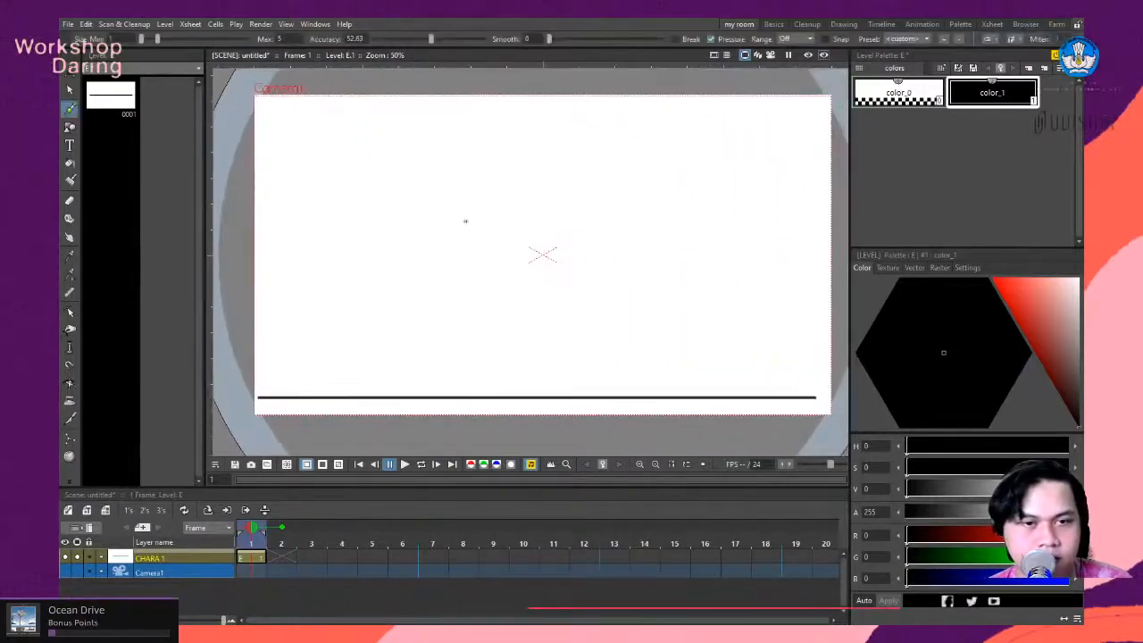
# - Change the color_1 style used by the ground line from black to blue, with hue 240 and saturation 100
pyautogui.scroll(1, 428, 230)
pyautogui.press('b')
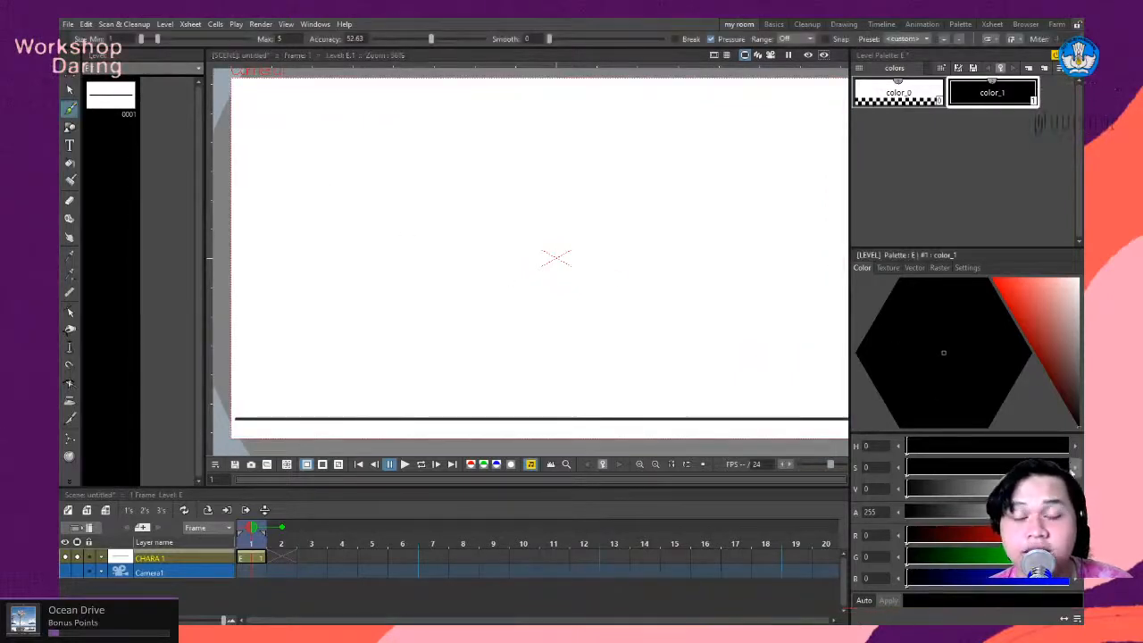
pyautogui.click(1067, 579)
pyautogui.moveTo(1041, 314); pyautogui.dragTo(965, 283)
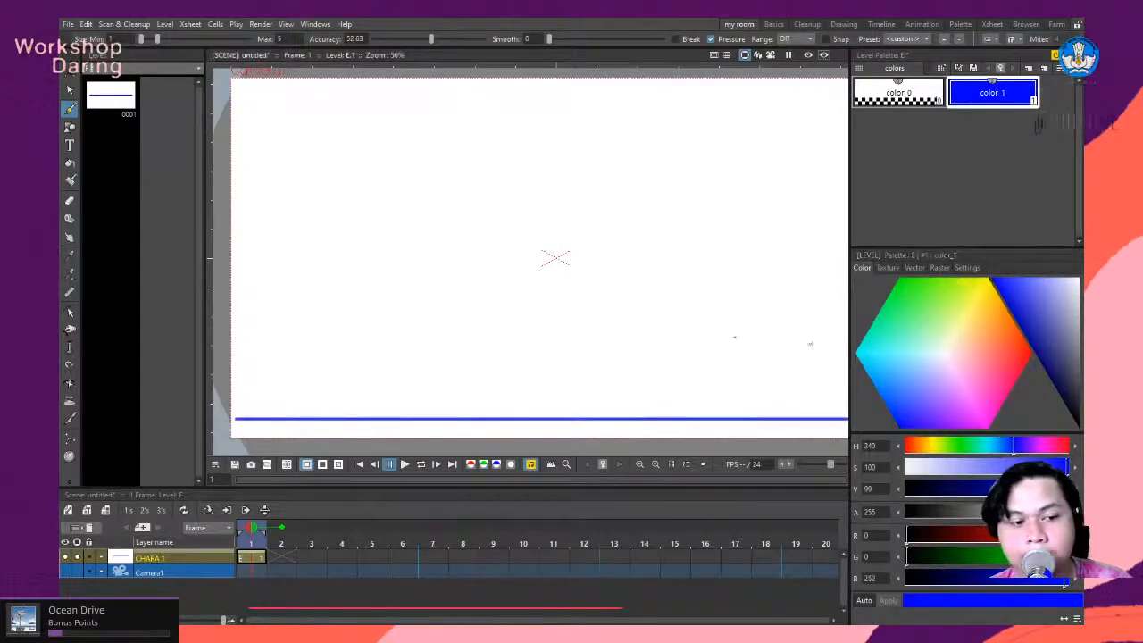
pyautogui.scroll(-1, 420, 271)
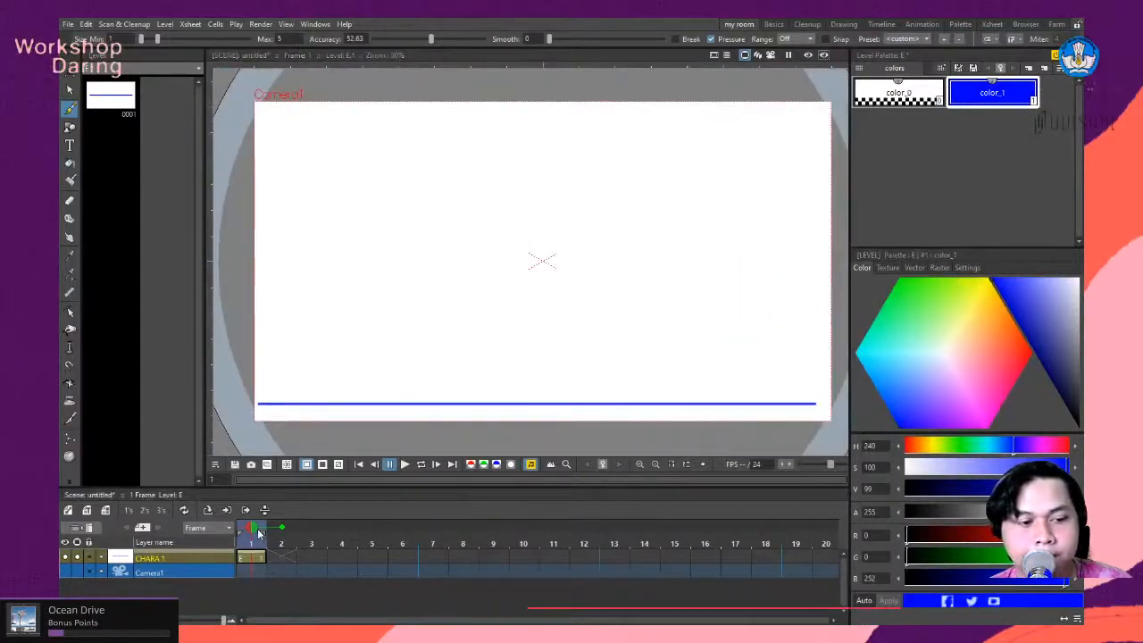
pyautogui.moveTo(259, 533); pyautogui.dragTo(292, 530)
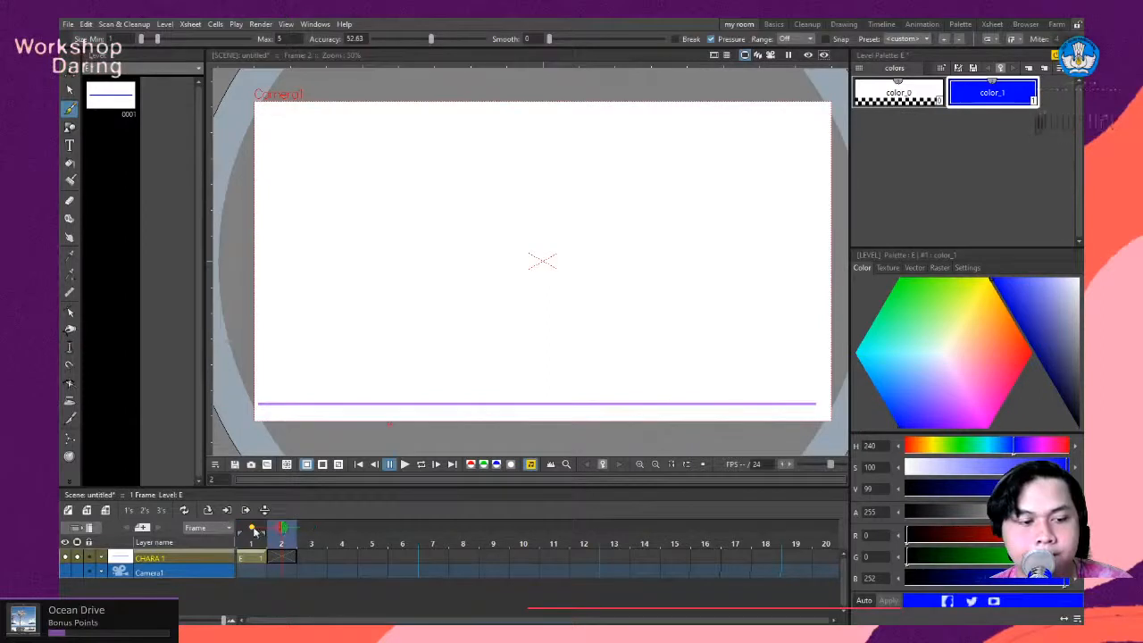
pyautogui.click(252, 540)
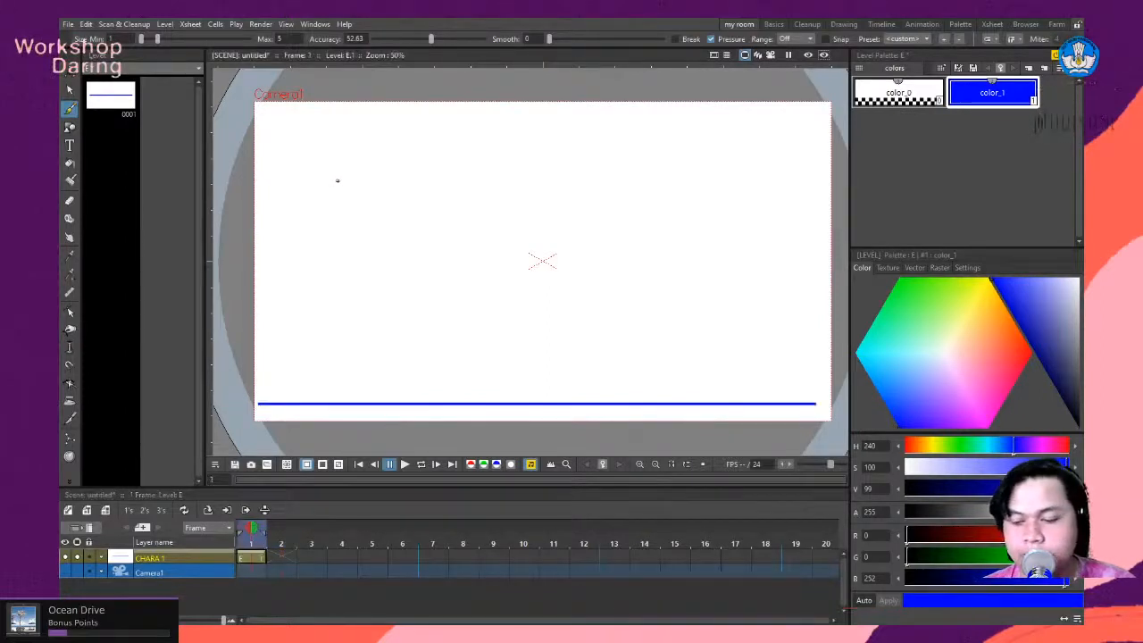
pyautogui.moveTo(385, 281); pyautogui.dragTo(382, 296)
# - Draw a small blue head circle with the Geometric tool's Circle shape near the camera frame's upper-left corner on frame 1
pyautogui.click(70, 126)
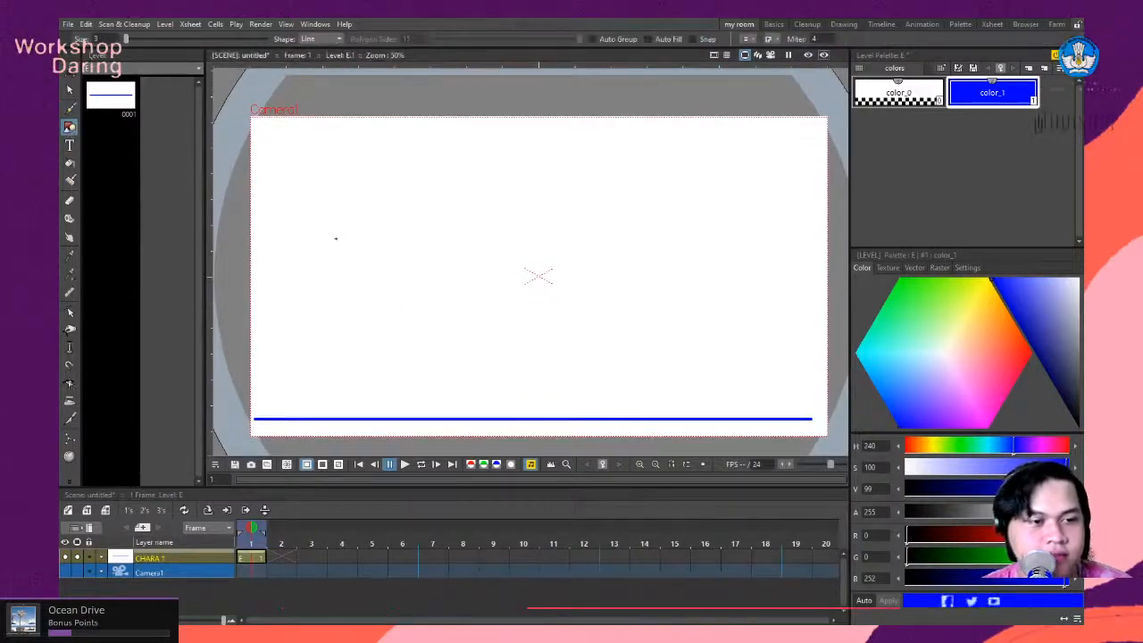
pyautogui.moveTo(356, 252); pyautogui.dragTo(351, 256)
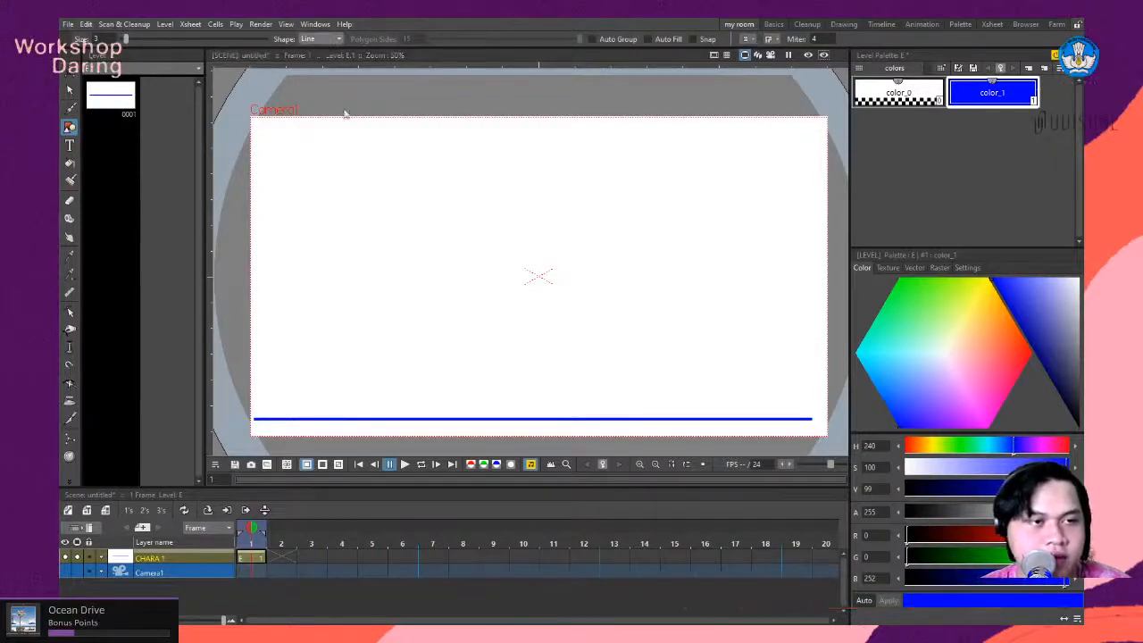
pyautogui.click(317, 61)
pyautogui.moveTo(301, 215); pyautogui.dragTo(317, 223)
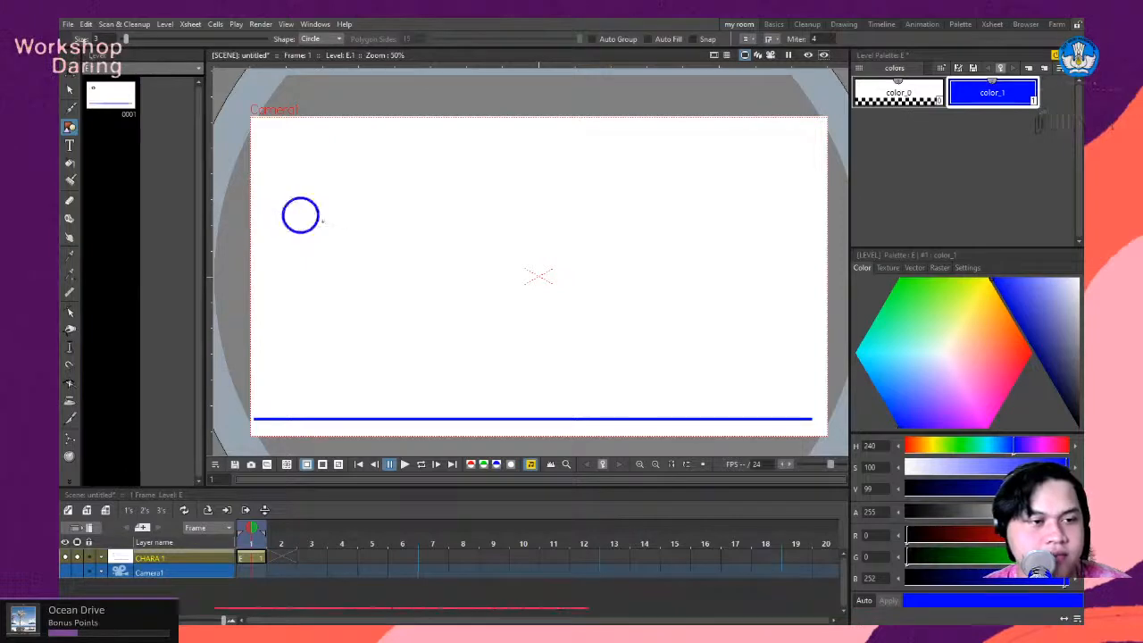
# - Move the head circle about 17 mm to the right and 13 mm up
pyautogui.click(70, 89)
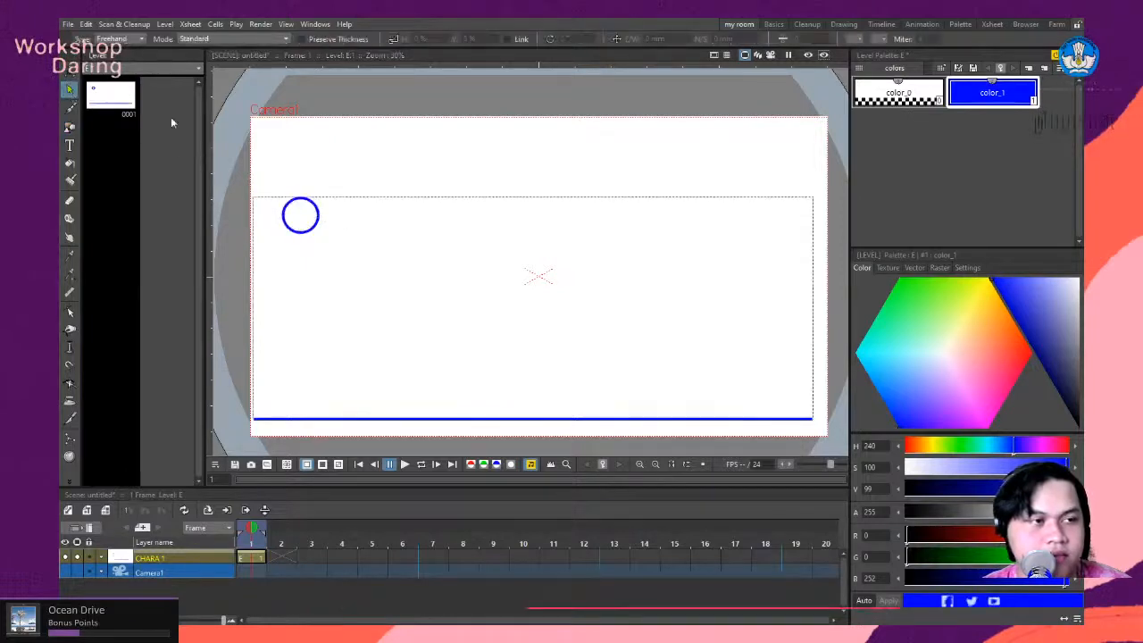
pyautogui.click(319, 223)
pyautogui.moveTo(310, 241); pyautogui.dragTo(333, 223)
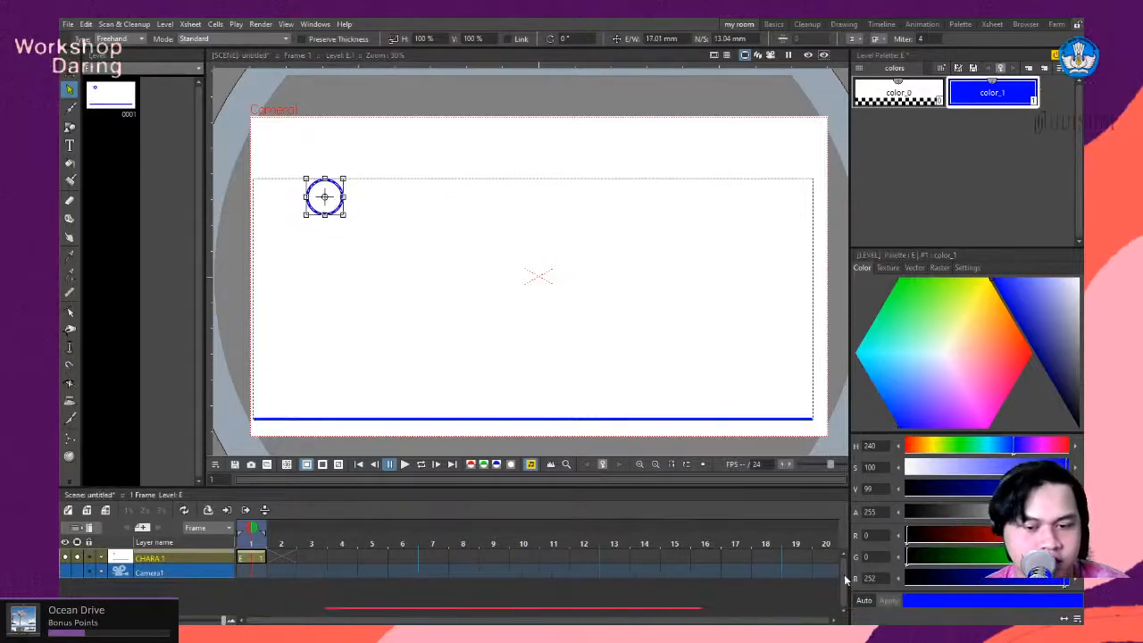
# - Cut the ground line out of the CHARA 1 drawing, keeping only the circle on that layer
pyautogui.click(802, 419)
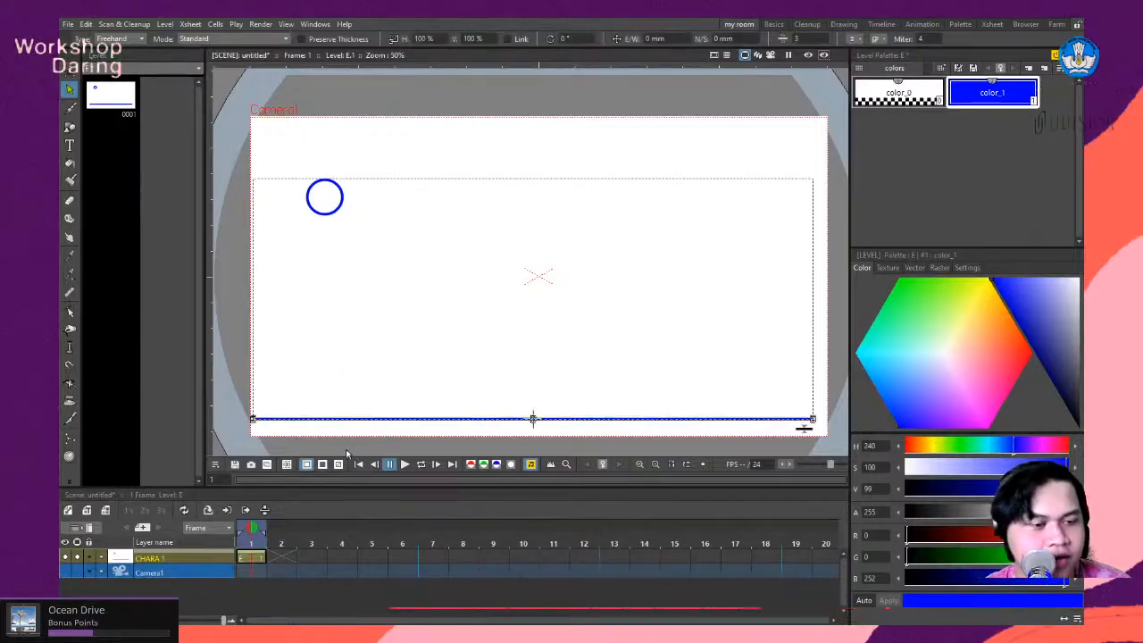
pyautogui.press('Delete')
pyautogui.click(186, 572)
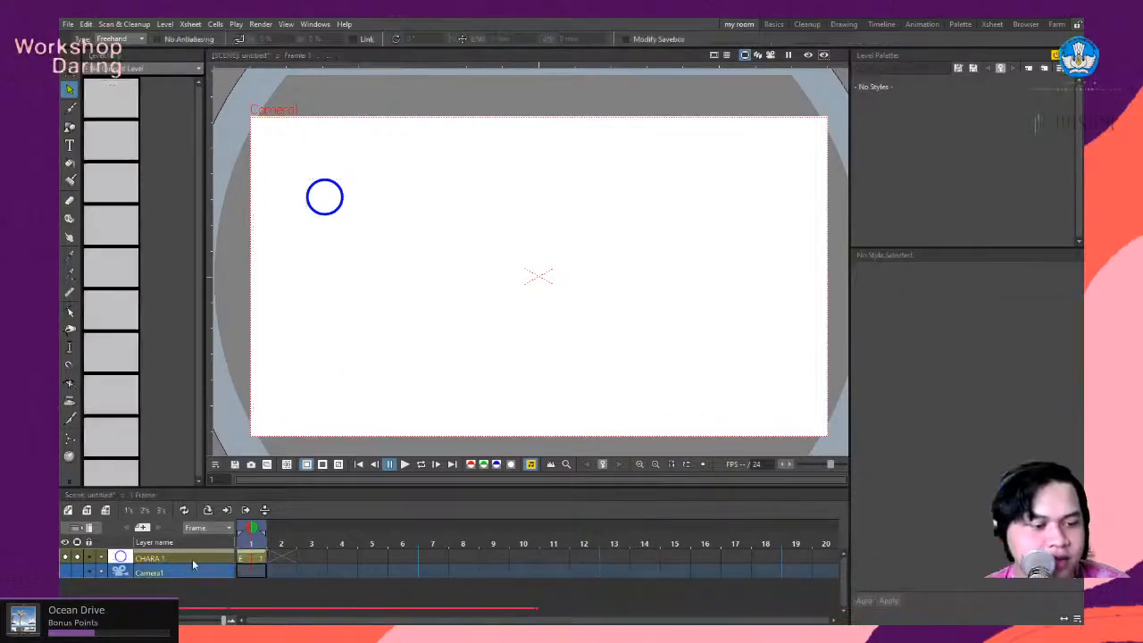
pyautogui.click(192, 560)
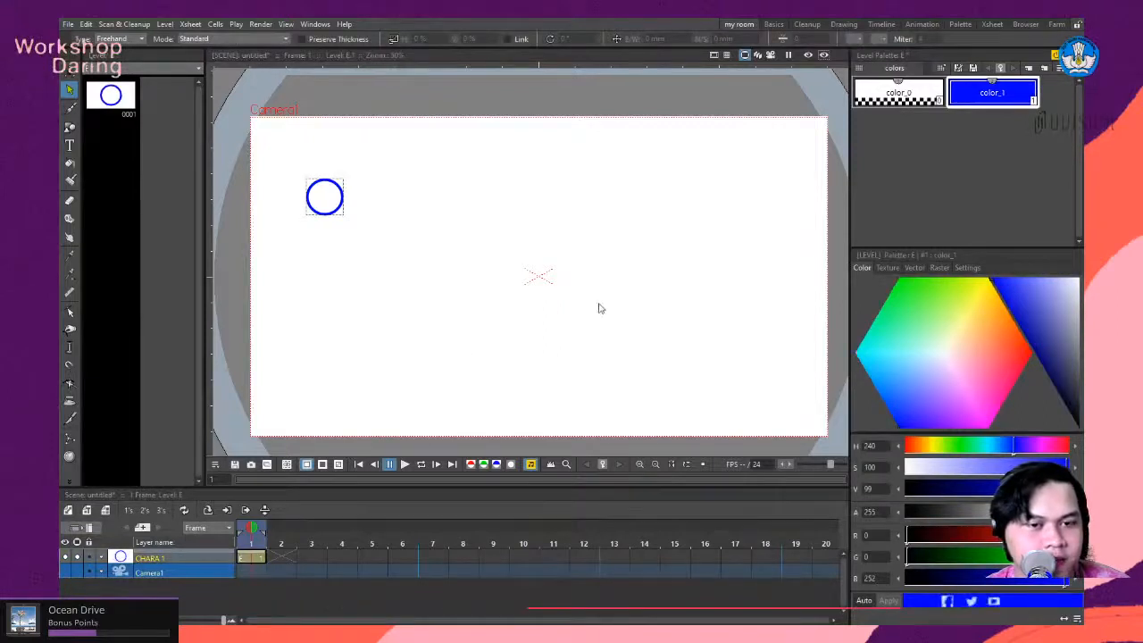
# - Create a new drawing level at frame 1 on a layer above CHARA 1 and name that layer GROUND
pyautogui.click(573, 293)
pyautogui.doubleClick(160, 558)
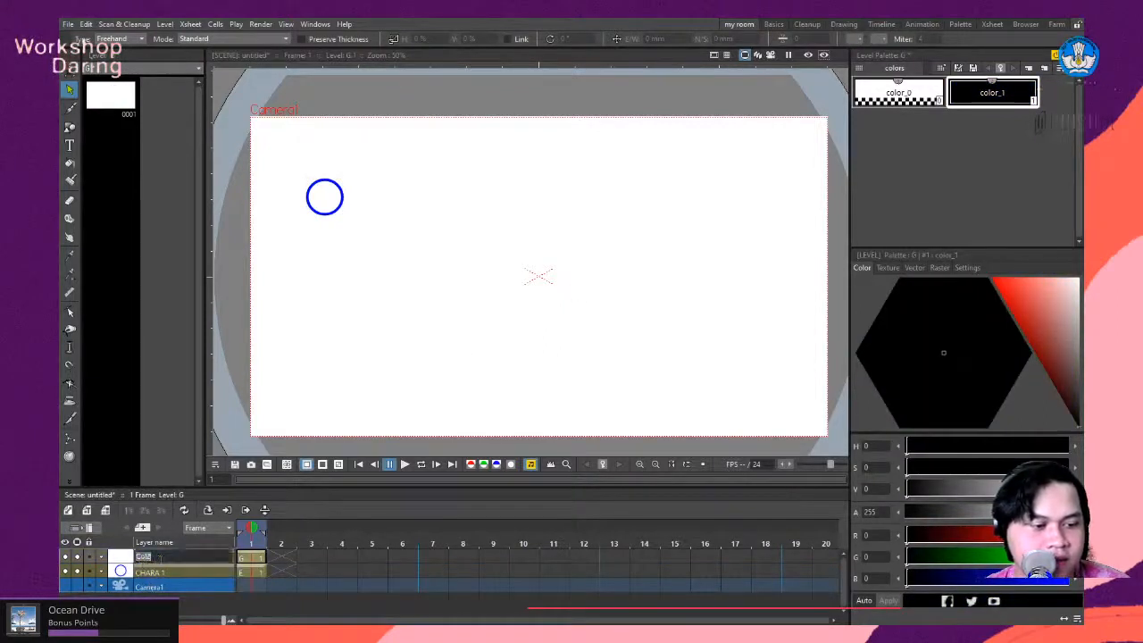
pyautogui.write('GRO')
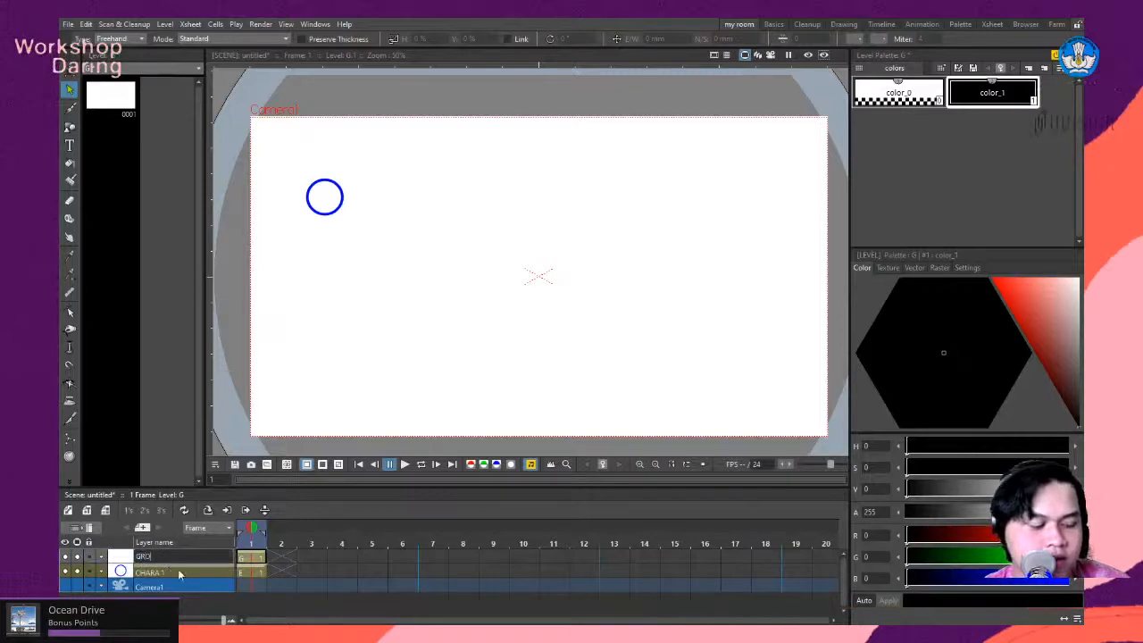
pyautogui.write('UND')
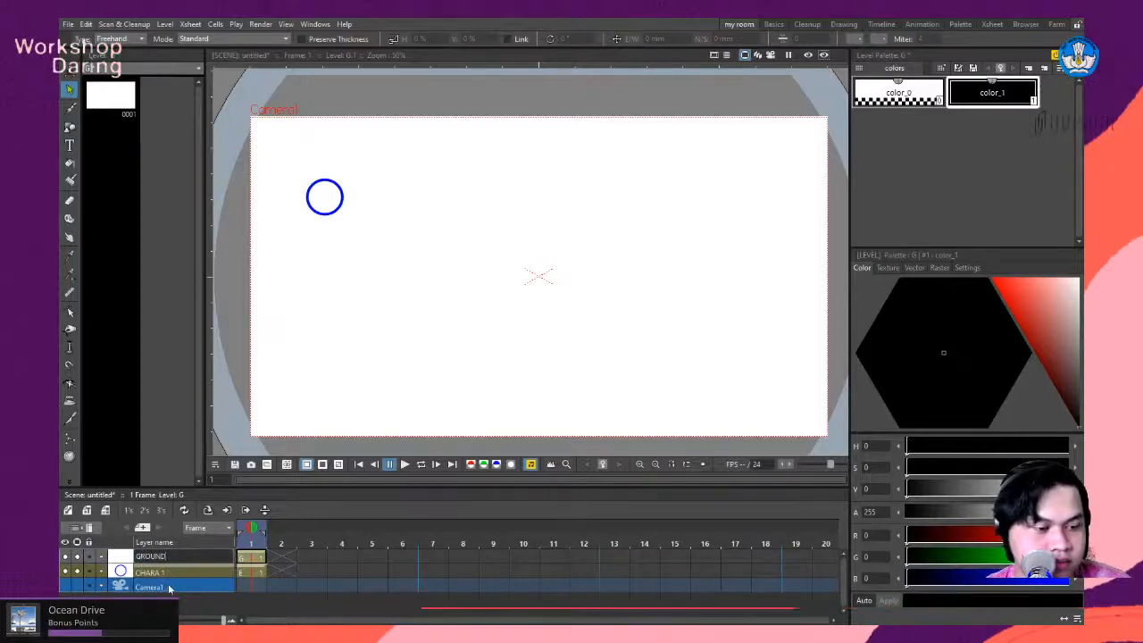
pyautogui.click(168, 588)
pyautogui.click(168, 559)
pyautogui.doubleClick(176, 571)
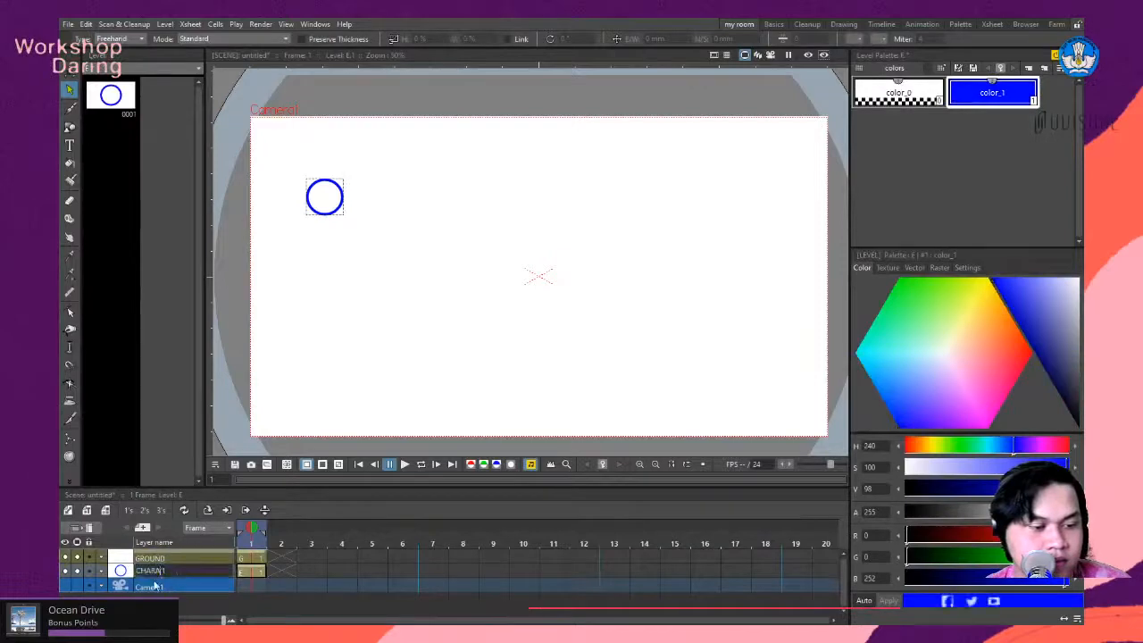
pyautogui.click(188, 588)
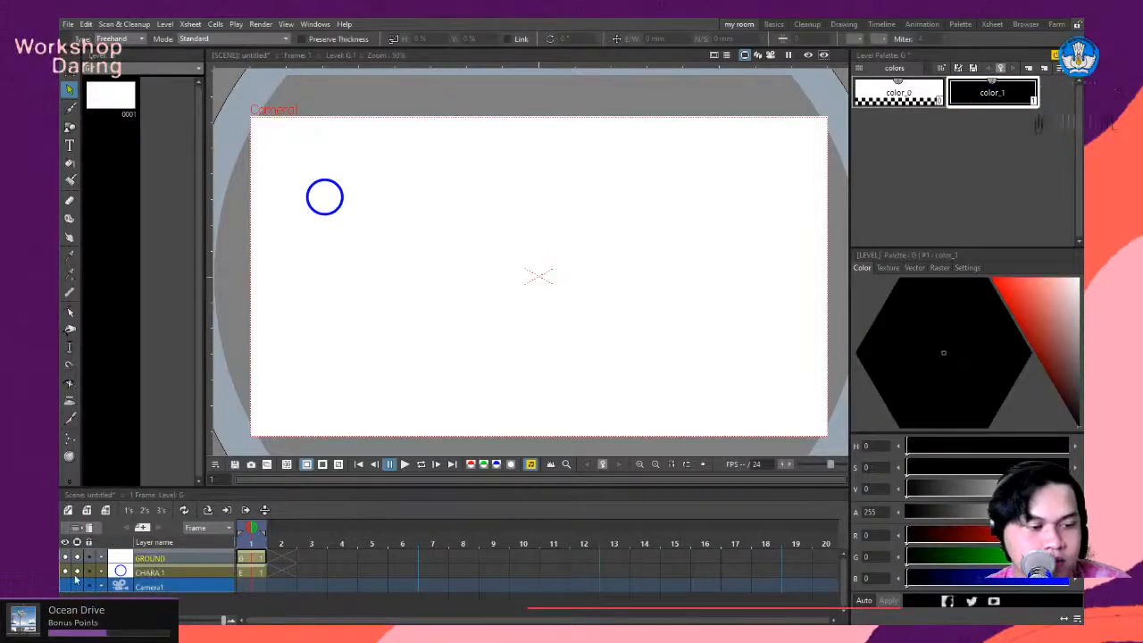
pyautogui.click(157, 571)
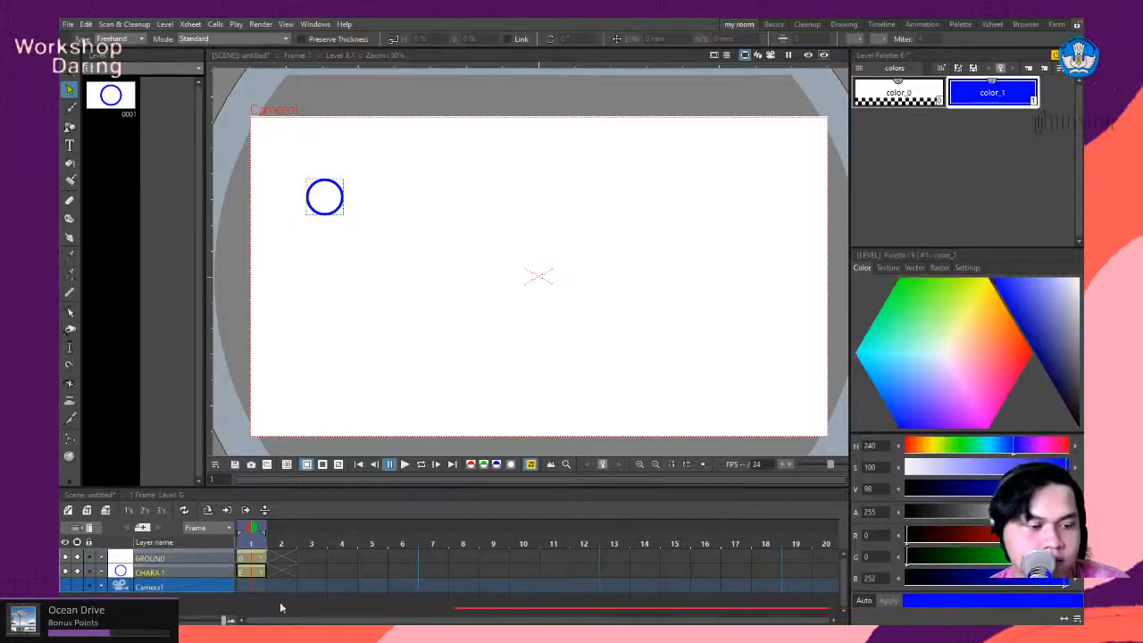
pyautogui.click(193, 589)
pyautogui.click(178, 572)
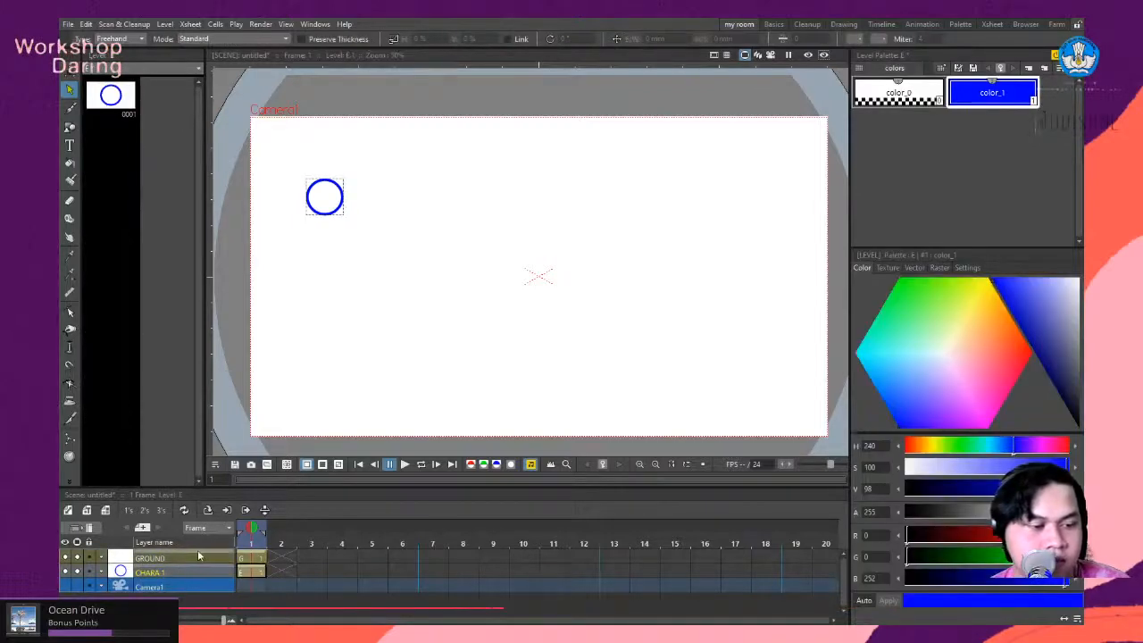
# - Reorder the columns in the vertical Xsheet layout so CHARA 1 sits above GROUND, and return to the horizontal timeline
pyautogui.click(88, 527)
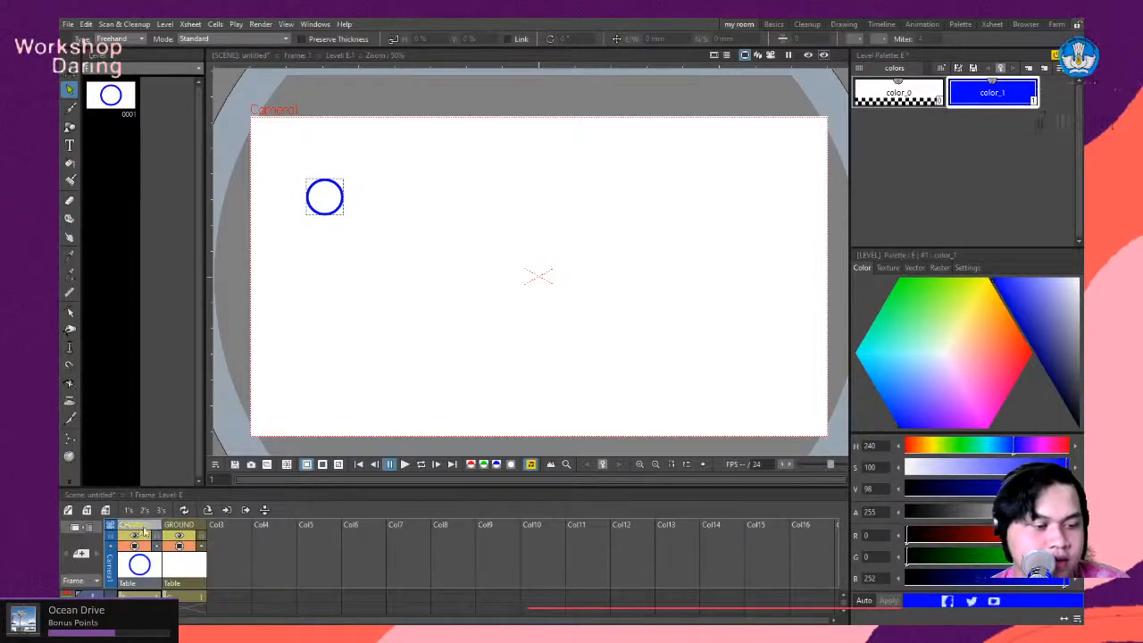
pyautogui.moveTo(143, 532); pyautogui.dragTo(191, 526)
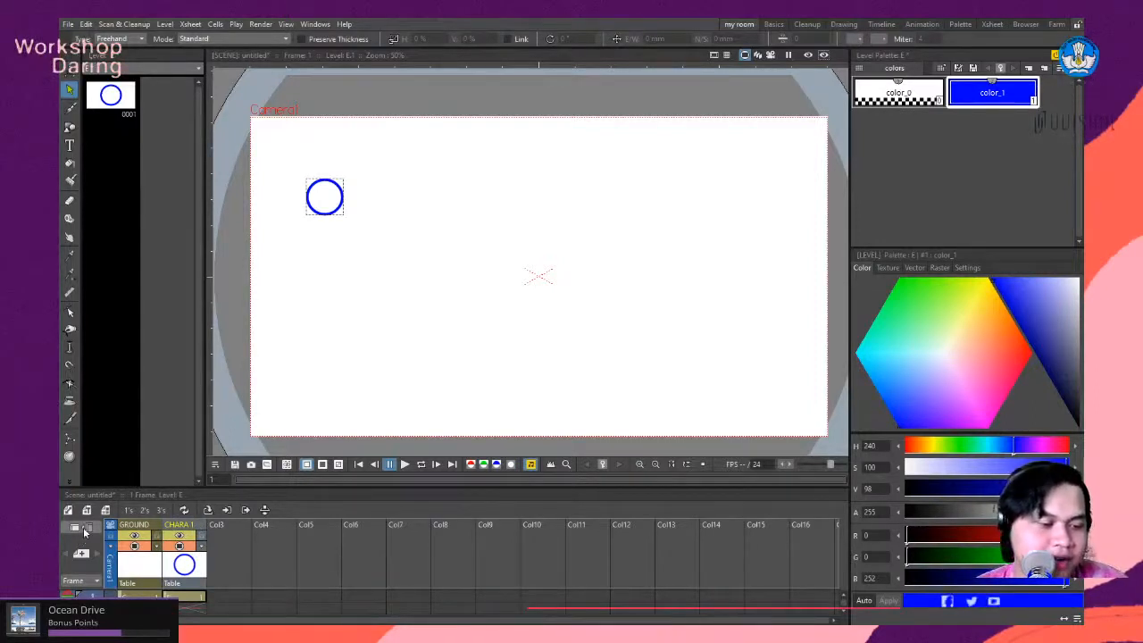
pyautogui.click(85, 531)
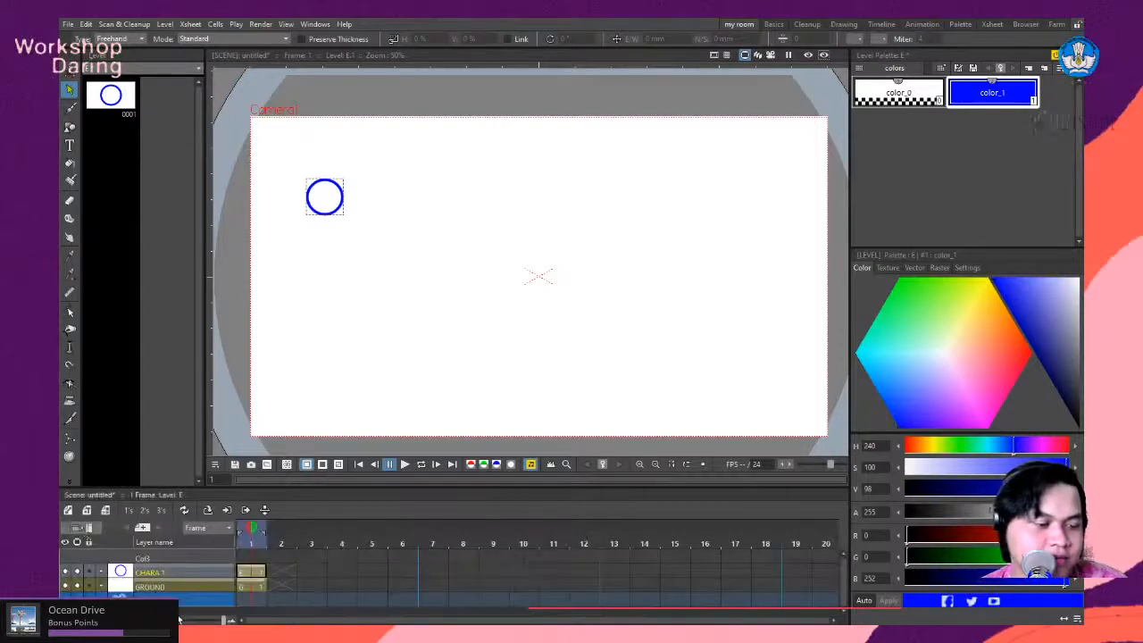
# - Paste the cut ground line into frame 1 of the GROUND layer
pyautogui.click(159, 588)
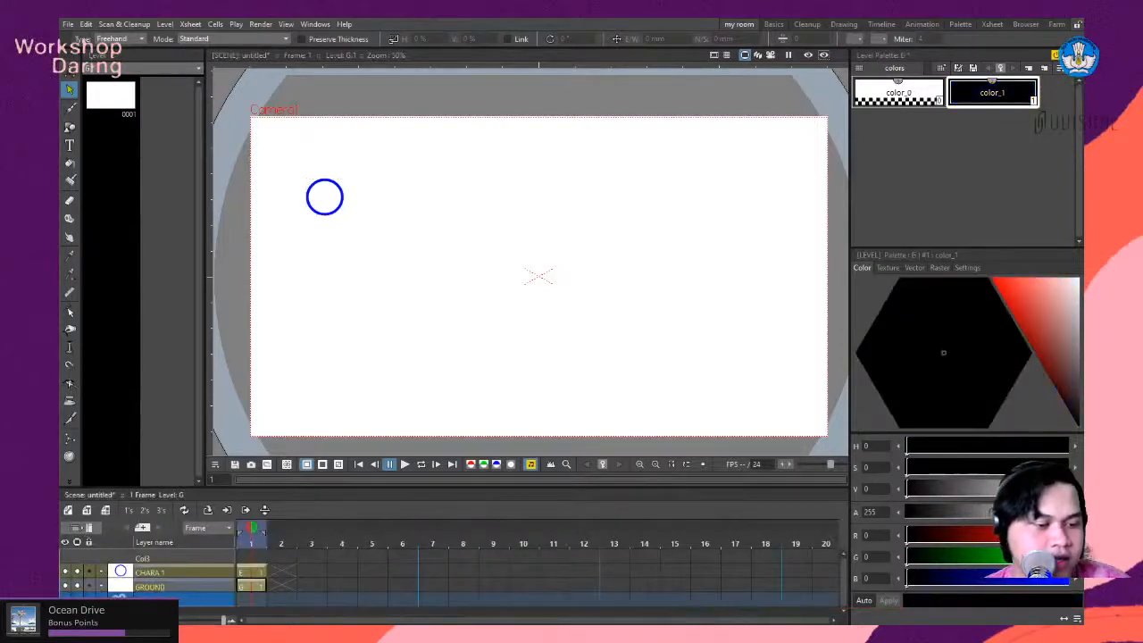
pyautogui.click(252, 588)
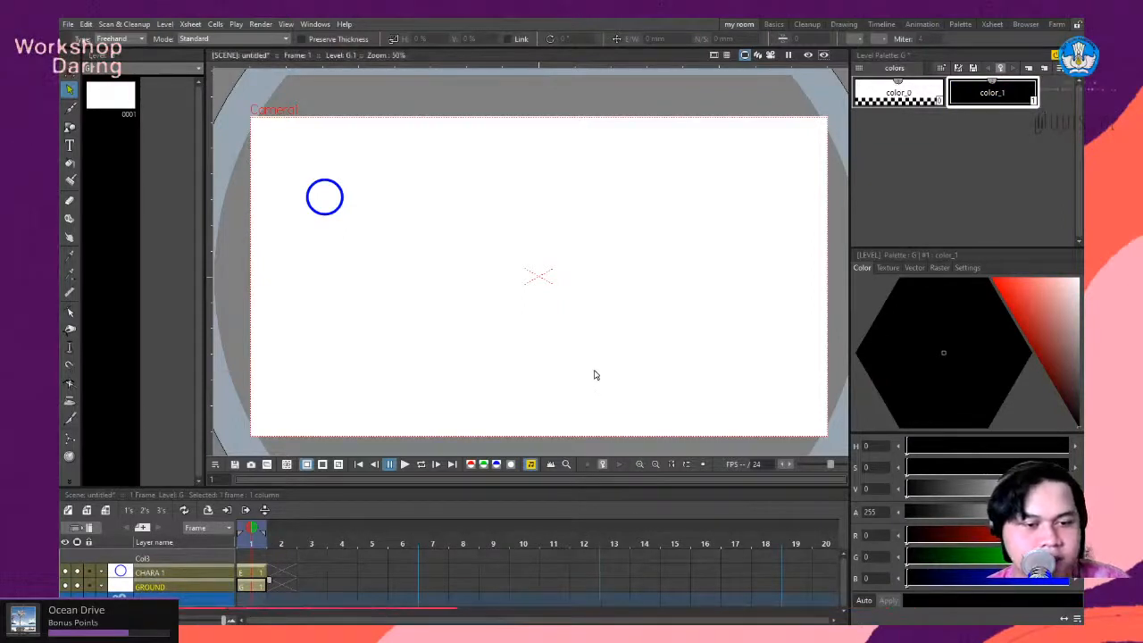
pyautogui.hotkey('ctrl', 'v')
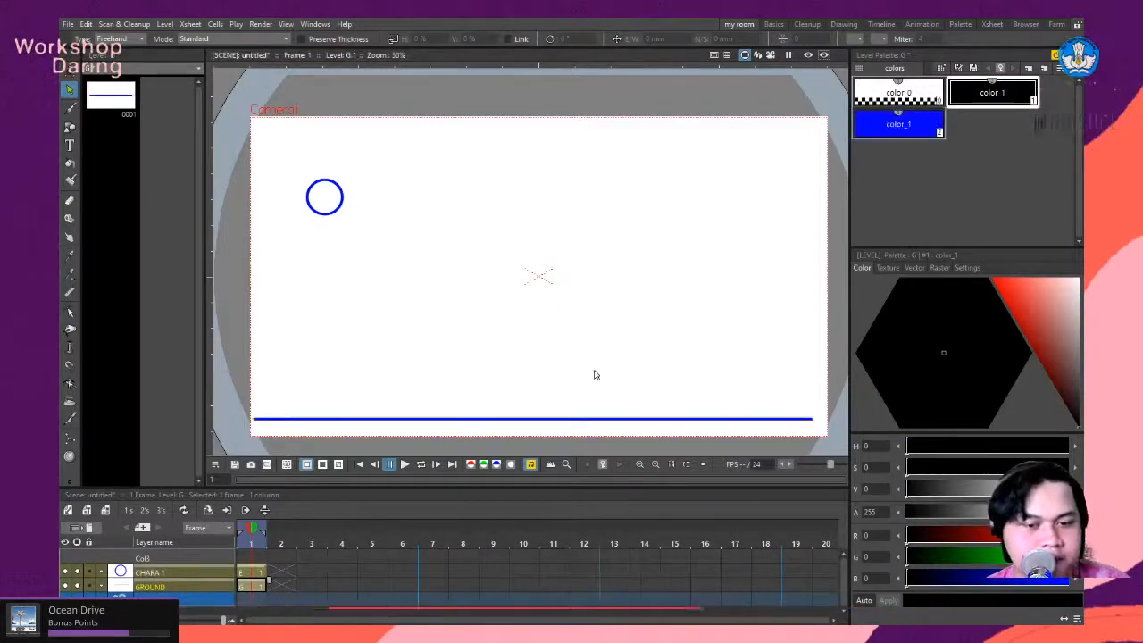
pyautogui.click(563, 417)
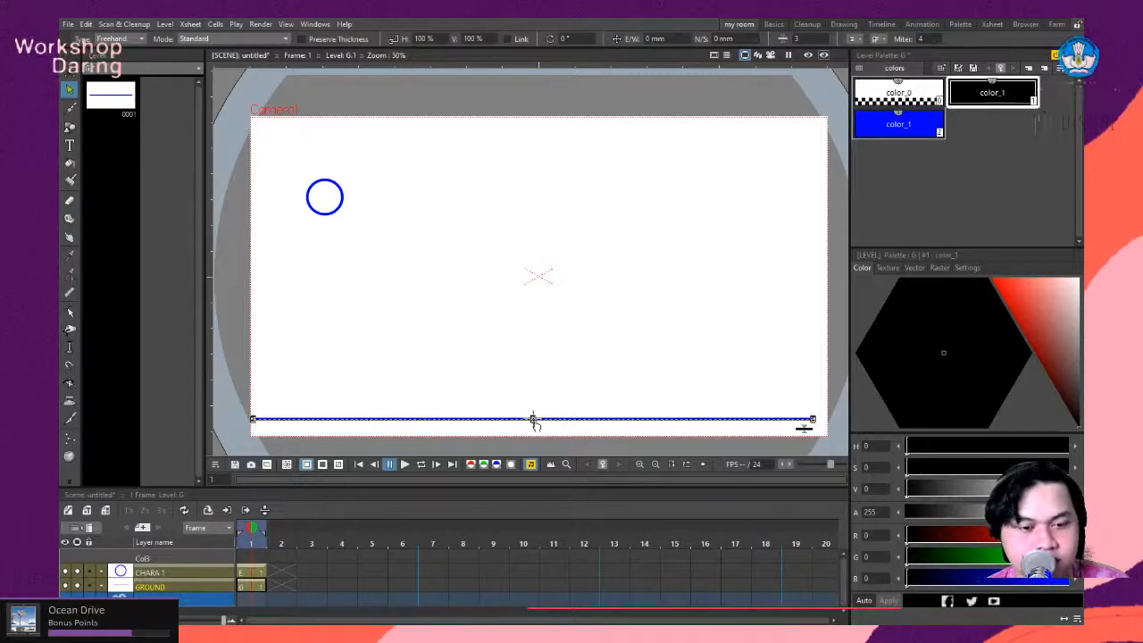
# - Move the head circle on the CHARA 1 layer about 80 mm straight down towards the ground line
pyautogui.click(149, 574)
pyautogui.scroll(4, 317, 208)
pyautogui.scroll(-4, 312, 215)
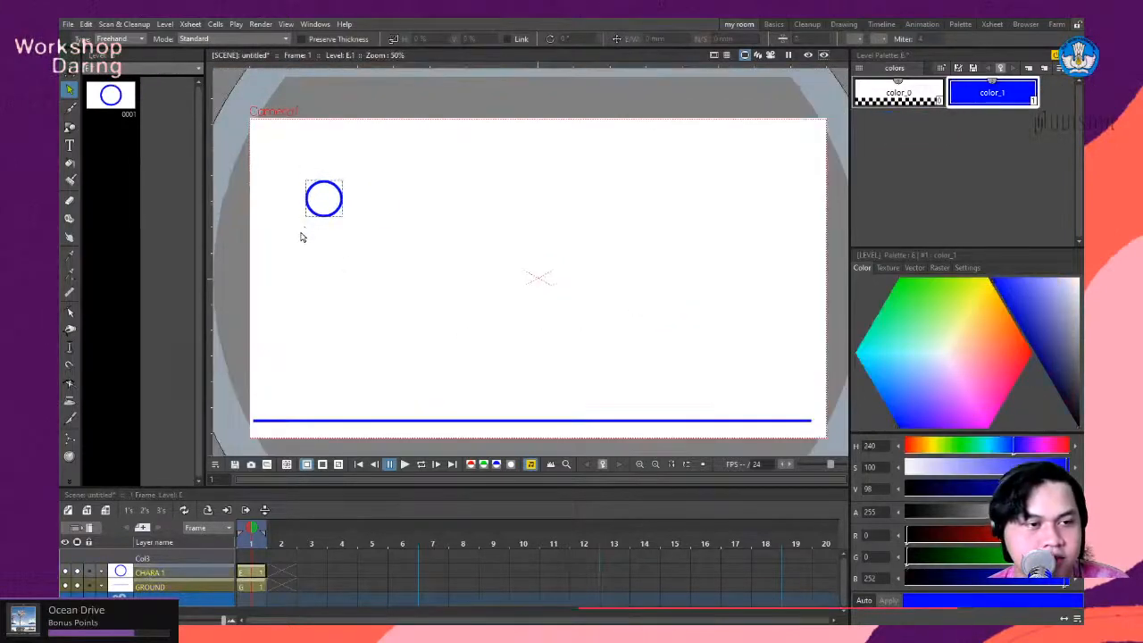
pyautogui.scroll(3, 328, 236)
pyautogui.press('space')
pyautogui.moveTo(355, 245); pyautogui.dragTo(485, 180)
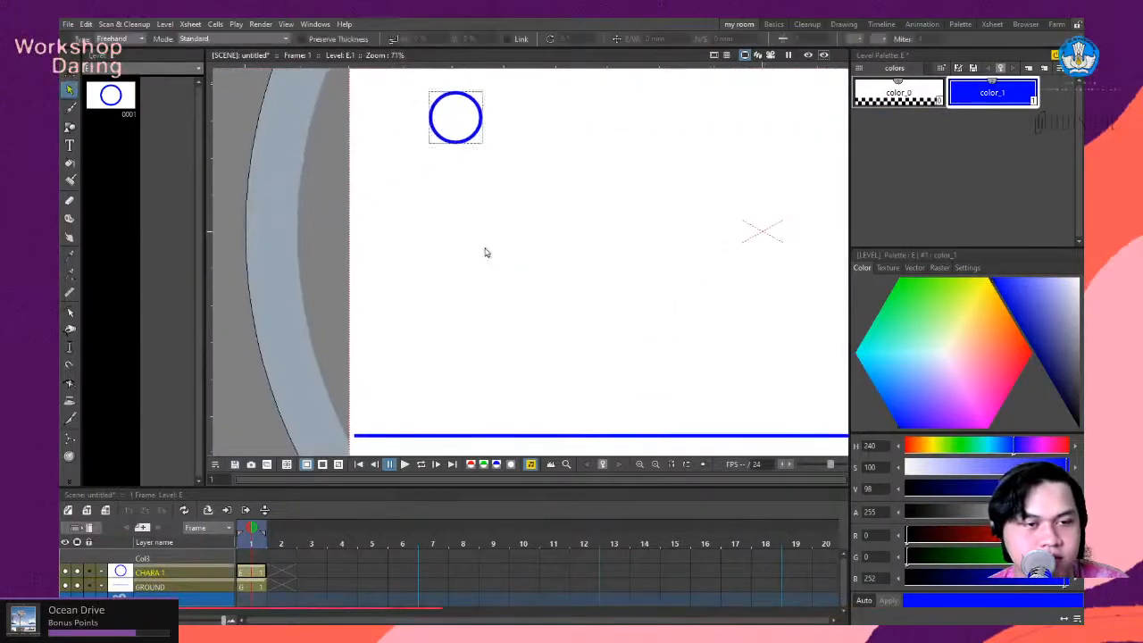
pyautogui.scroll(-2, 483, 250)
pyautogui.scroll(1, 462, 253)
pyautogui.moveTo(462, 242); pyautogui.dragTo(462, 220)
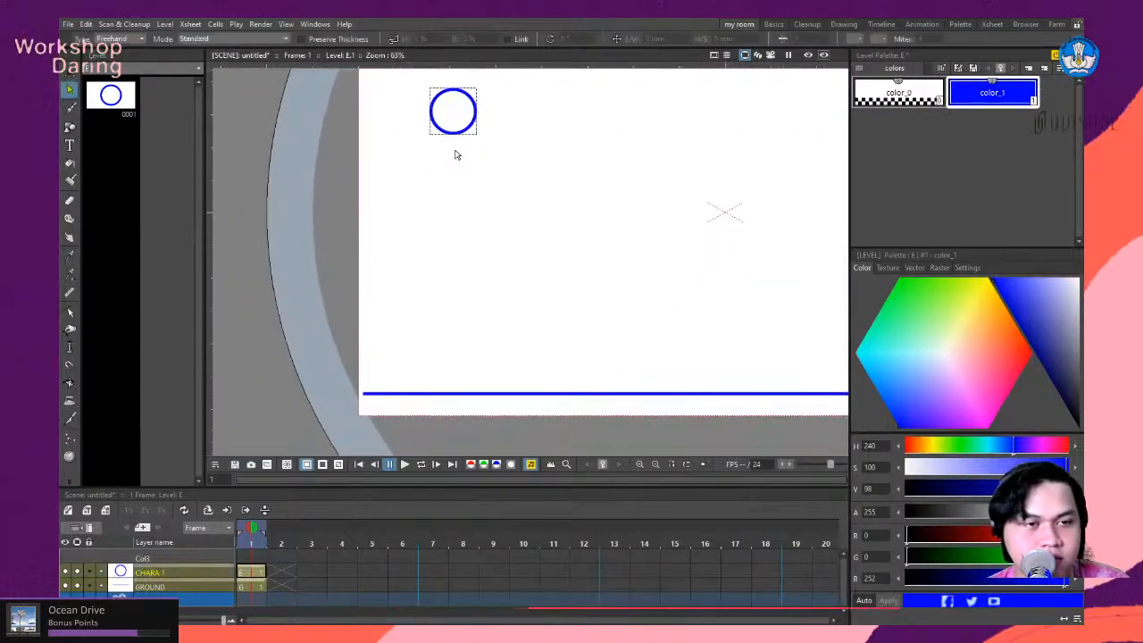
pyautogui.moveTo(464, 127); pyautogui.dragTo(464, 265)
# - Draw a tall, narrow ellipse with the Geometric tool's Ellipse shape below and to the left of the head circle
pyautogui.scroll(2, 446, 342)
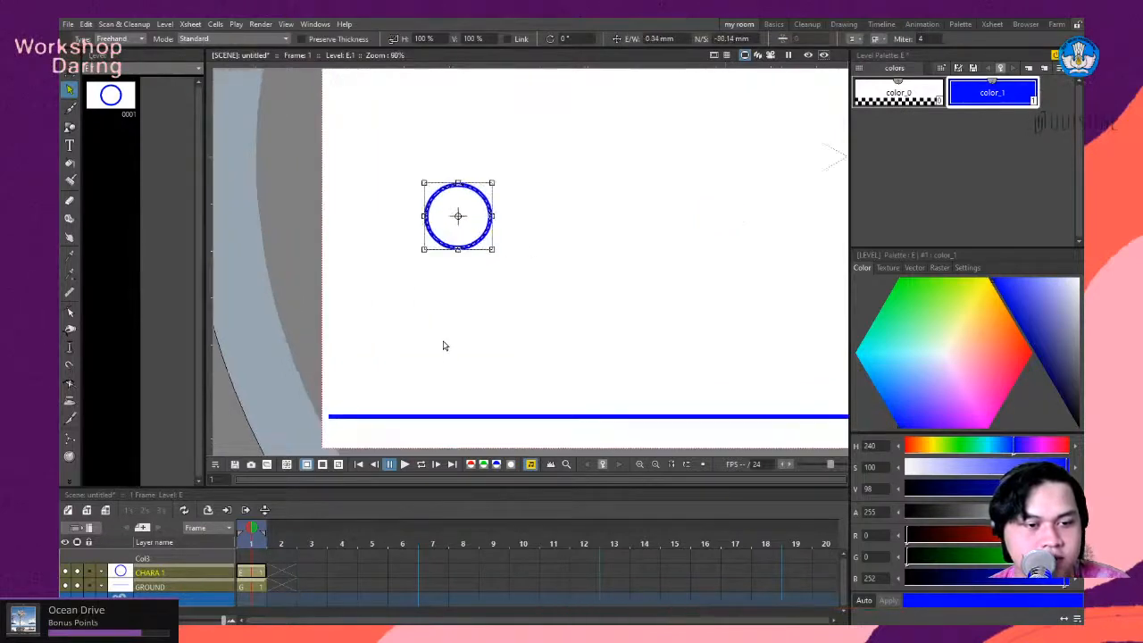
pyautogui.scroll(1, 451, 359)
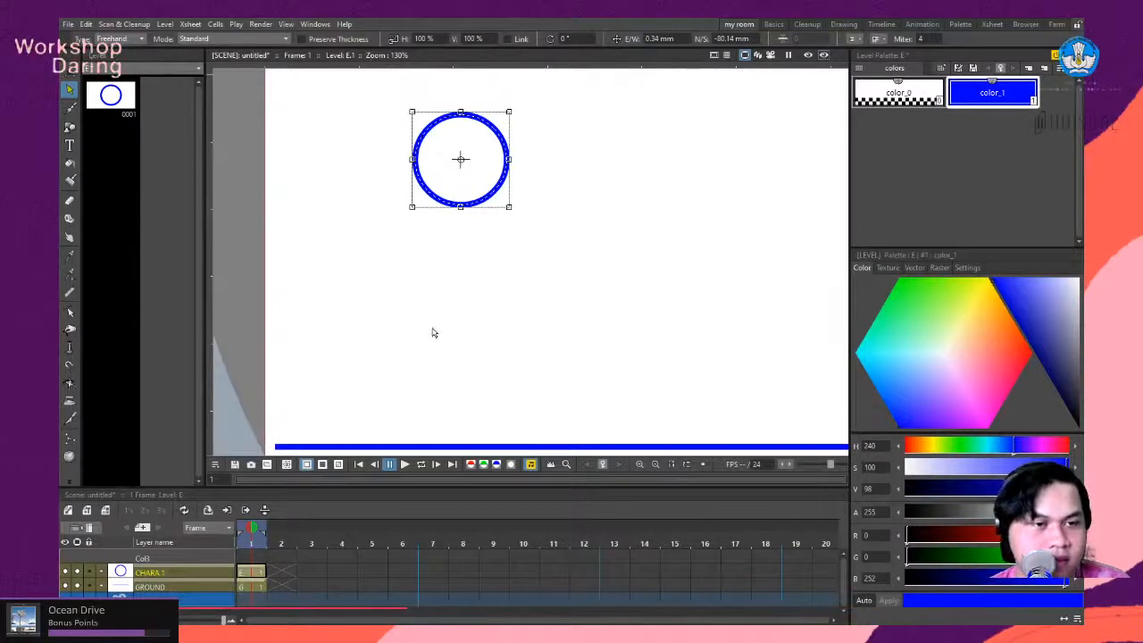
pyautogui.click(71, 109)
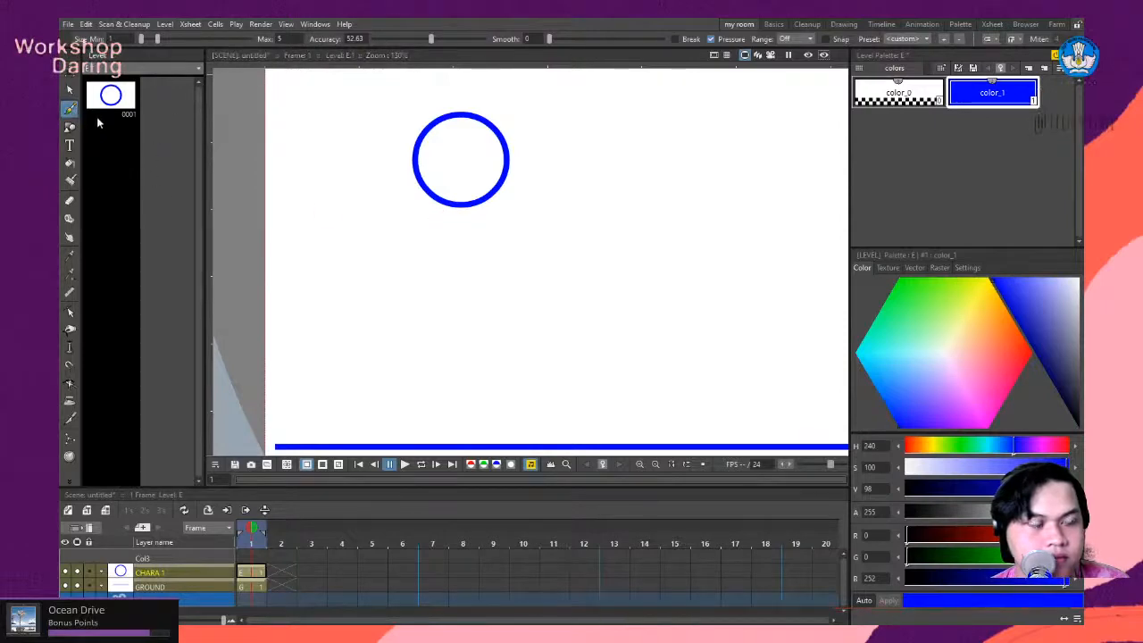
pyautogui.click(70, 127)
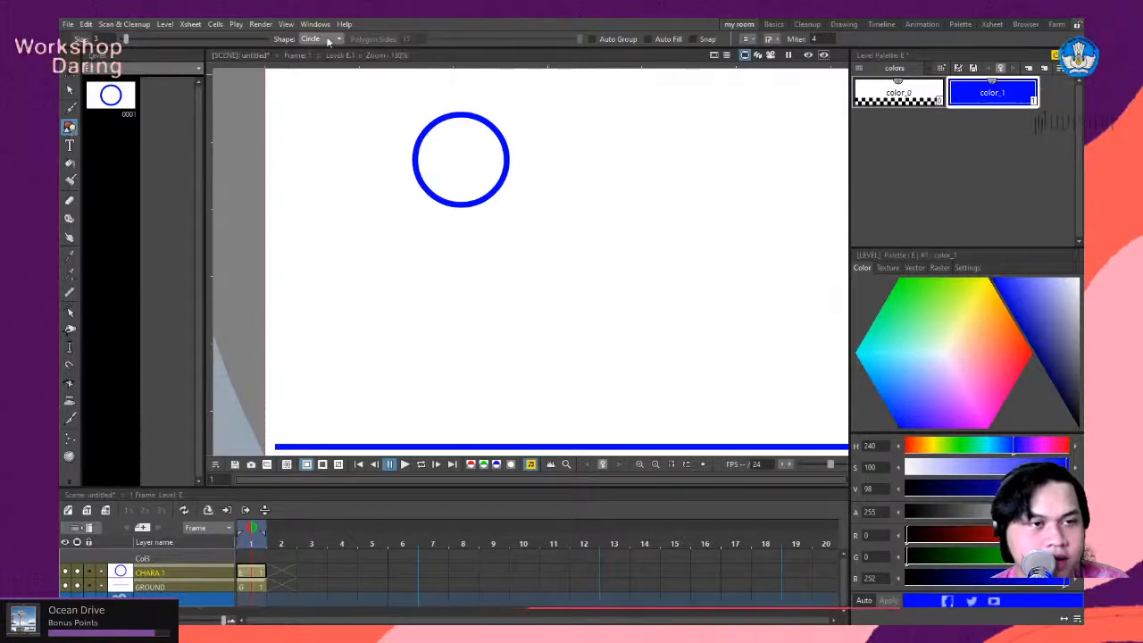
pyautogui.click(316, 73)
pyautogui.moveTo(383, 268); pyautogui.dragTo(413, 388)
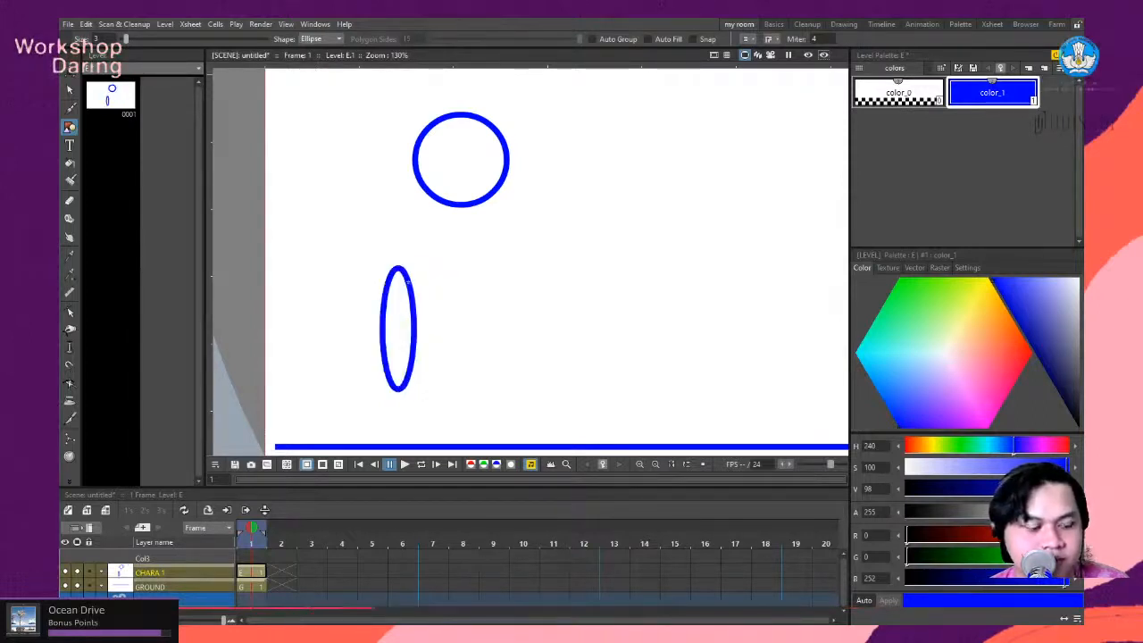
# - Move the narrow ellipse directly beneath the head circle, shifting it about 15 mm right and 13 mm up
pyautogui.click(69, 91)
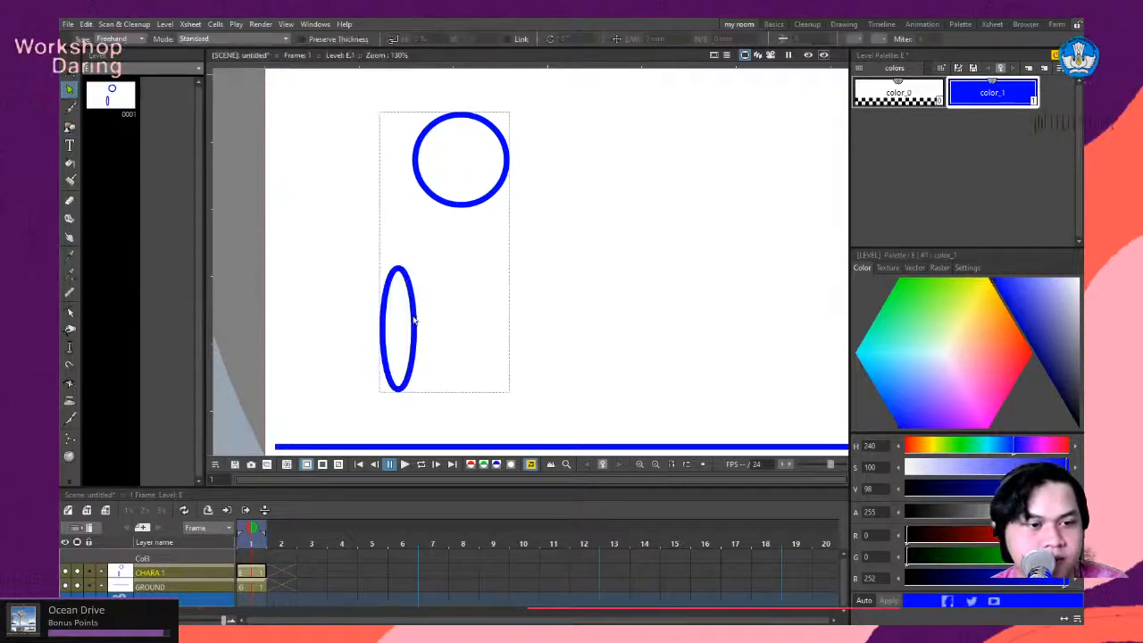
pyautogui.click(411, 324)
pyautogui.moveTo(412, 296); pyautogui.dragTo(467, 247)
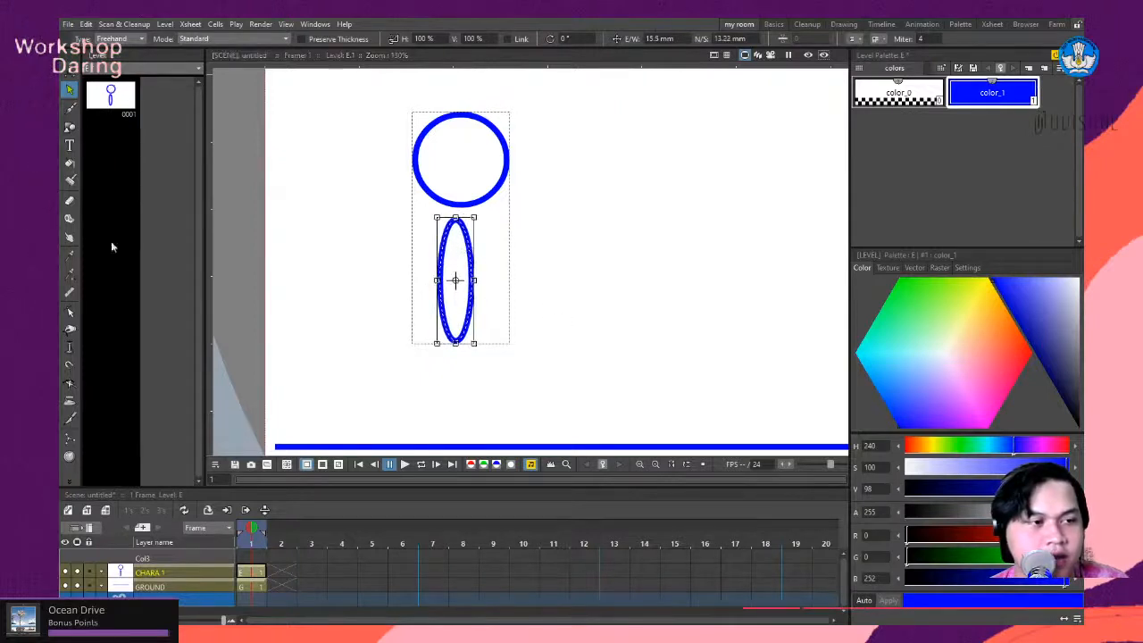
# - Reshape the ellipse with the Control Point Editor into a torso with a broad, rounded top that tapers to a narrower base
pyautogui.click(70, 314)
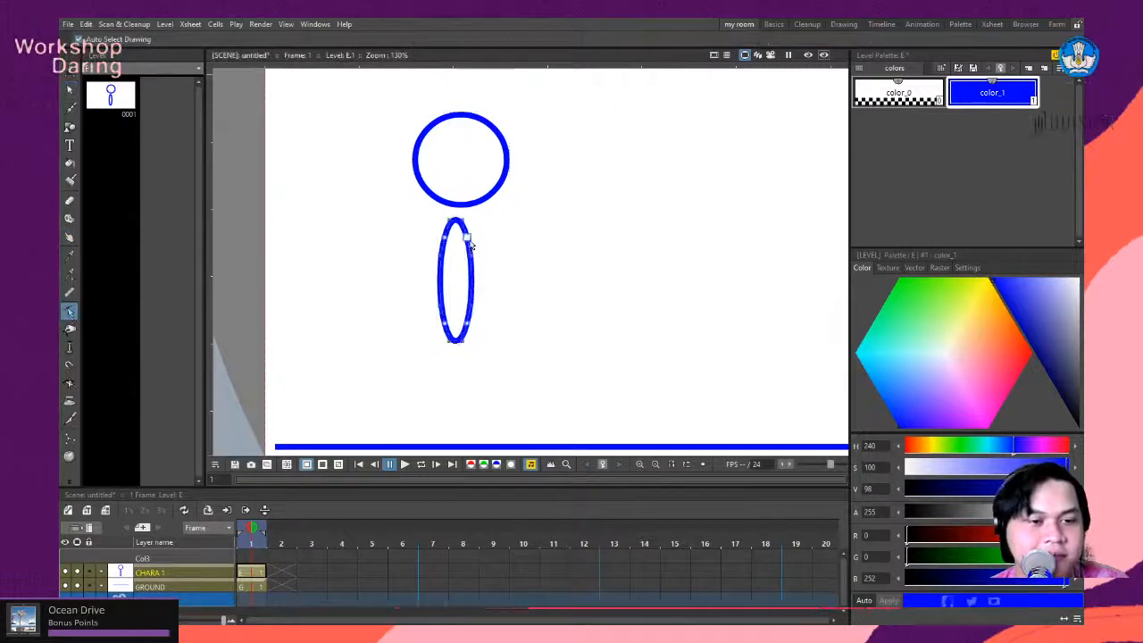
pyautogui.moveTo(468, 243)
pyautogui.mouseDown()
pyautogui.moveTo(501, 243)
pyautogui.moveTo(428, 240)
pyautogui.moveTo(472, 241)
pyautogui.mouseUp()
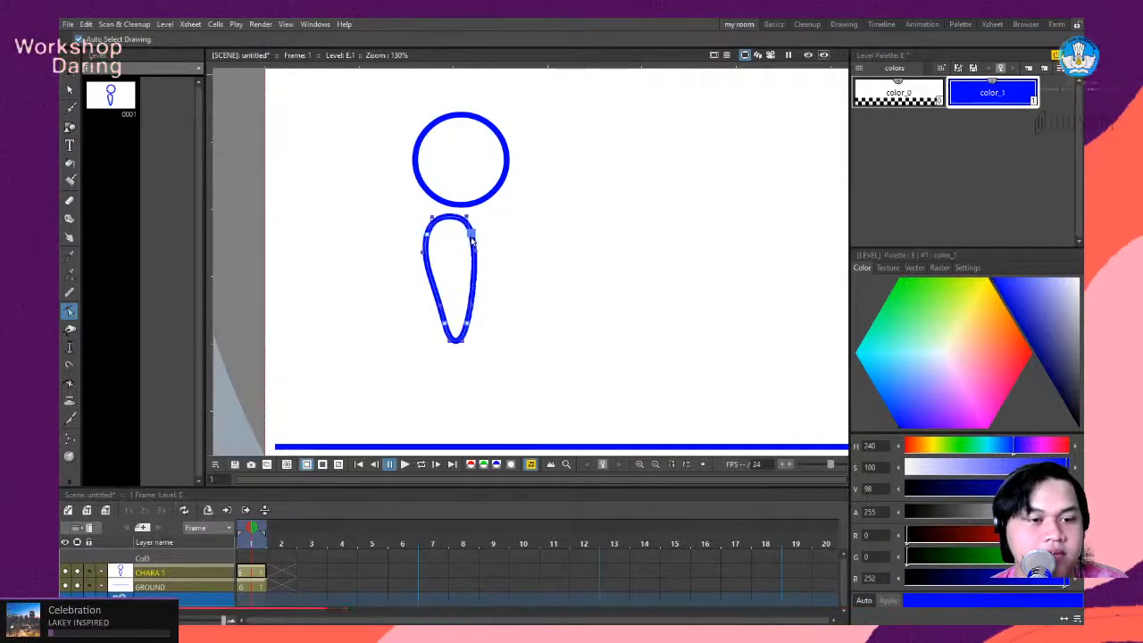
pyautogui.moveTo(445, 325); pyautogui.dragTo(461, 323)
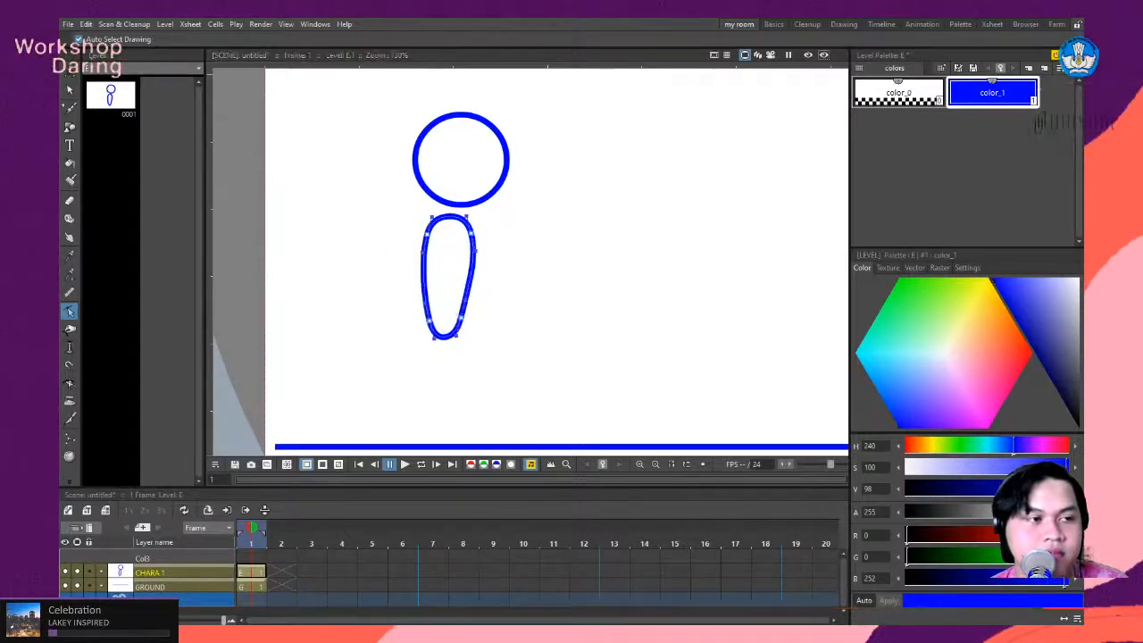
# - Nudge the torso shape slightly right and up so it sits closer beneath the head circle
pyautogui.click(71, 90)
pyautogui.click(471, 272)
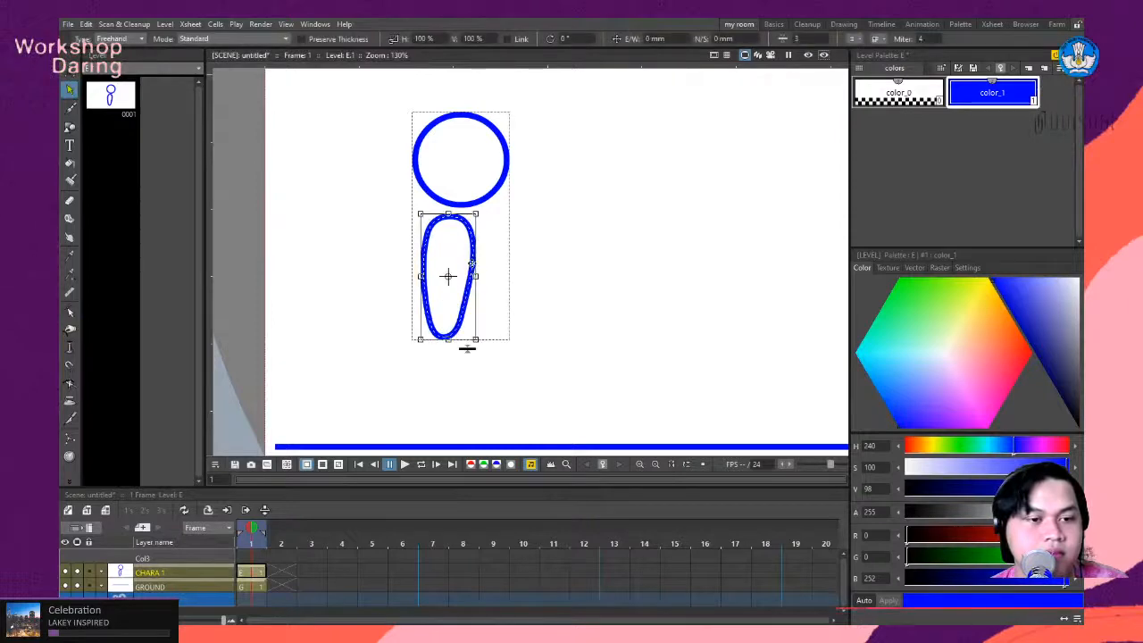
pyautogui.moveTo(478, 261); pyautogui.dragTo(480, 261)
pyautogui.click(612, 268)
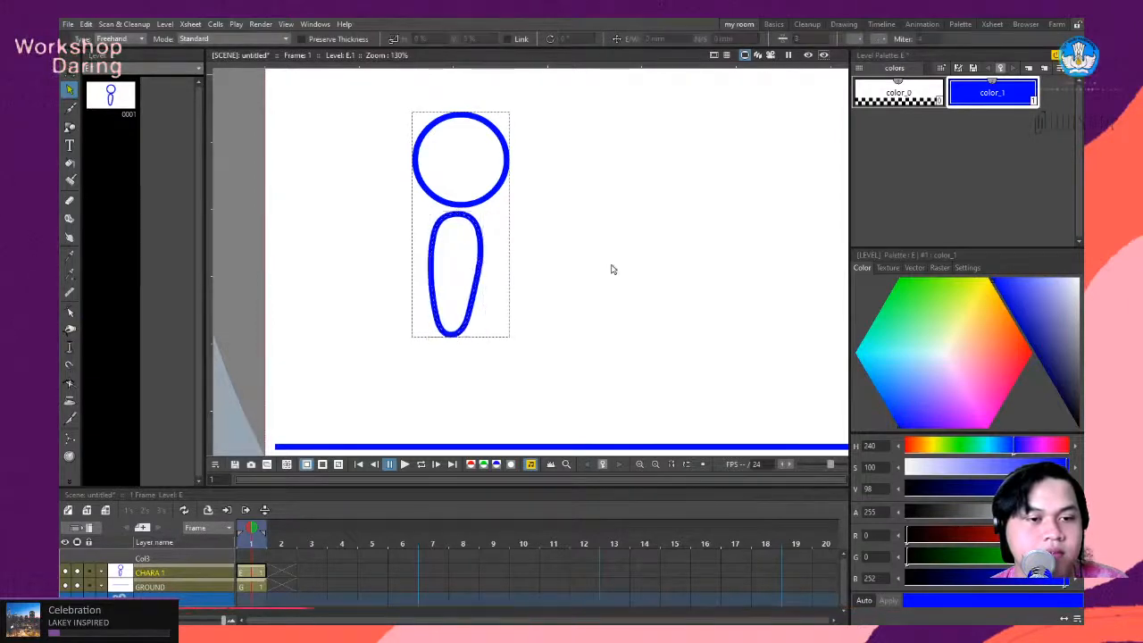
# - Rotate the torso by about -1.6° and shift it about 2 mm left and 0.6 mm down
pyautogui.scroll(-5, 476, 317)
pyautogui.scroll(4, 471, 349)
pyautogui.scroll(2, 471, 349)
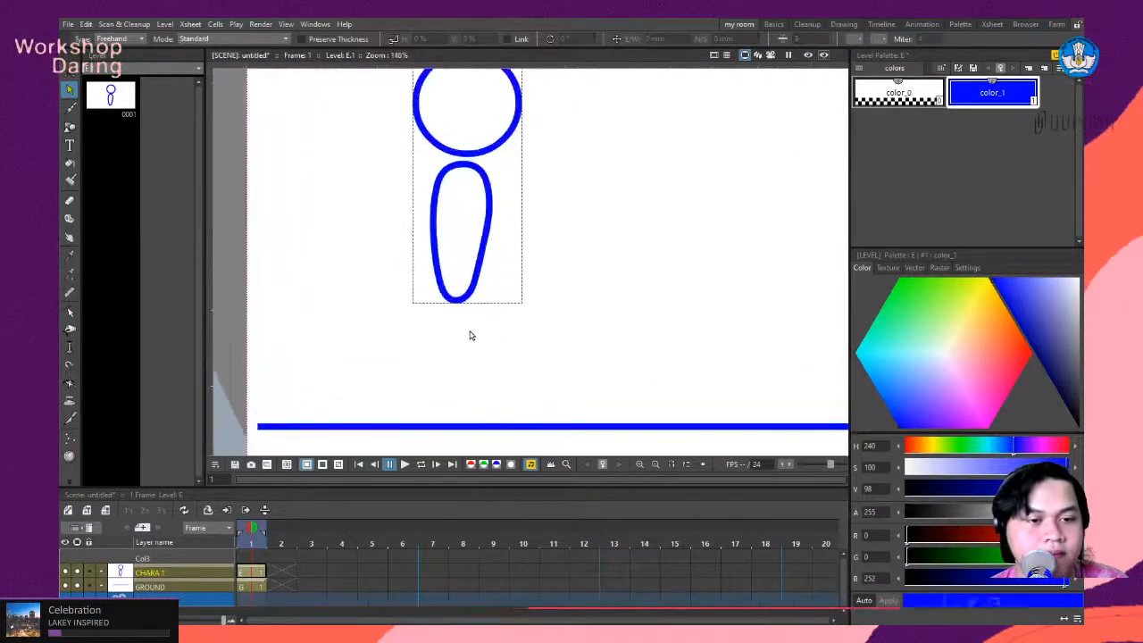
pyautogui.click(462, 302)
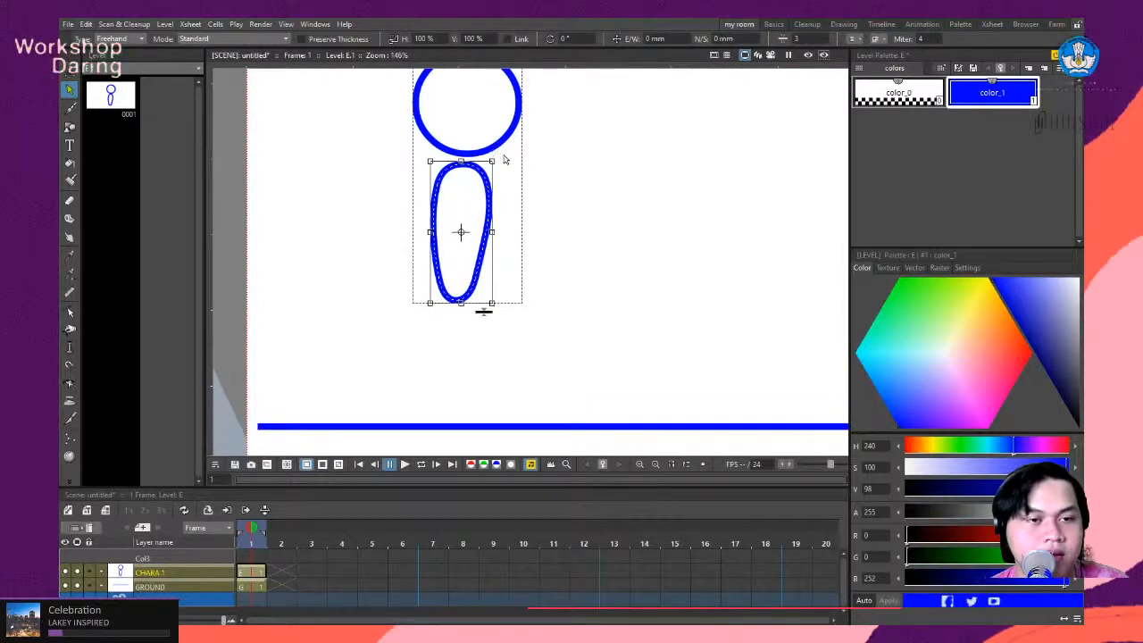
pyautogui.moveTo(497, 156); pyautogui.dragTo(468, 171)
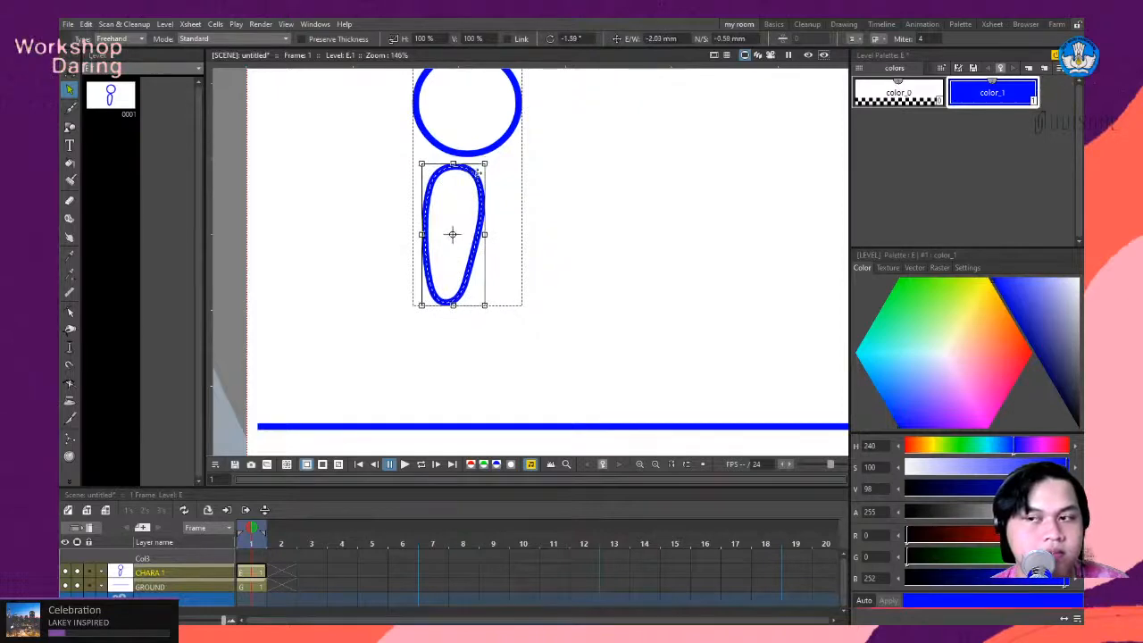
pyautogui.click(544, 235)
# - Select the head and torso together and move them straight up to leave more room for legs above the ground line
pyautogui.scroll(-3, 540, 238)
pyautogui.scroll(1, 545, 232)
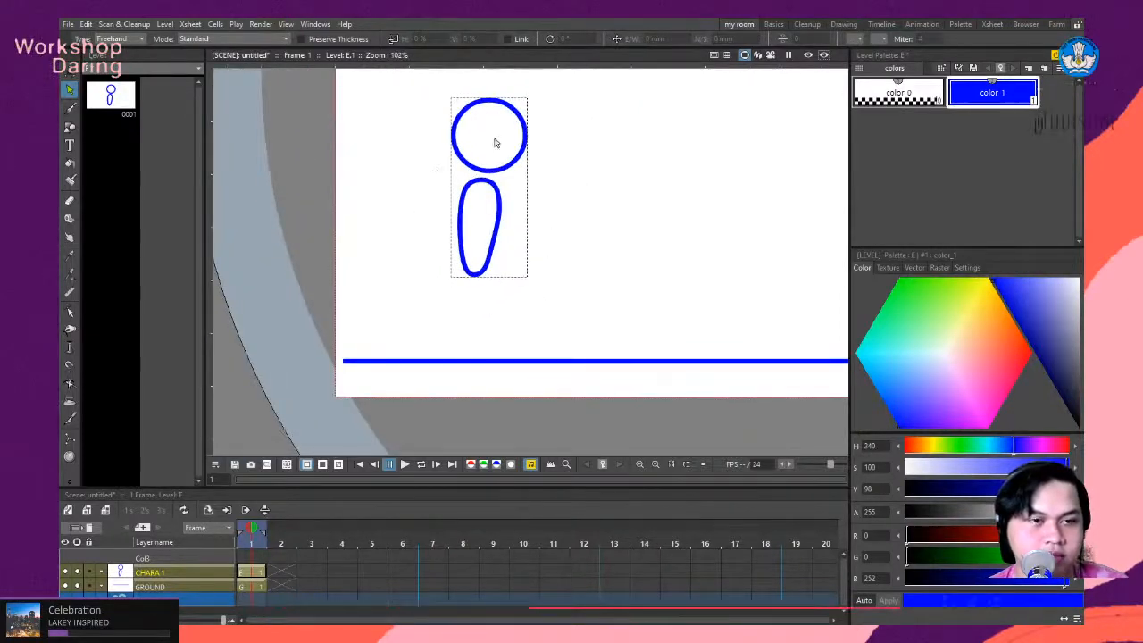
pyautogui.click(505, 174)
pyautogui.keyDown('shift'); pyautogui.click(505, 216); pyautogui.keyUp('shift')
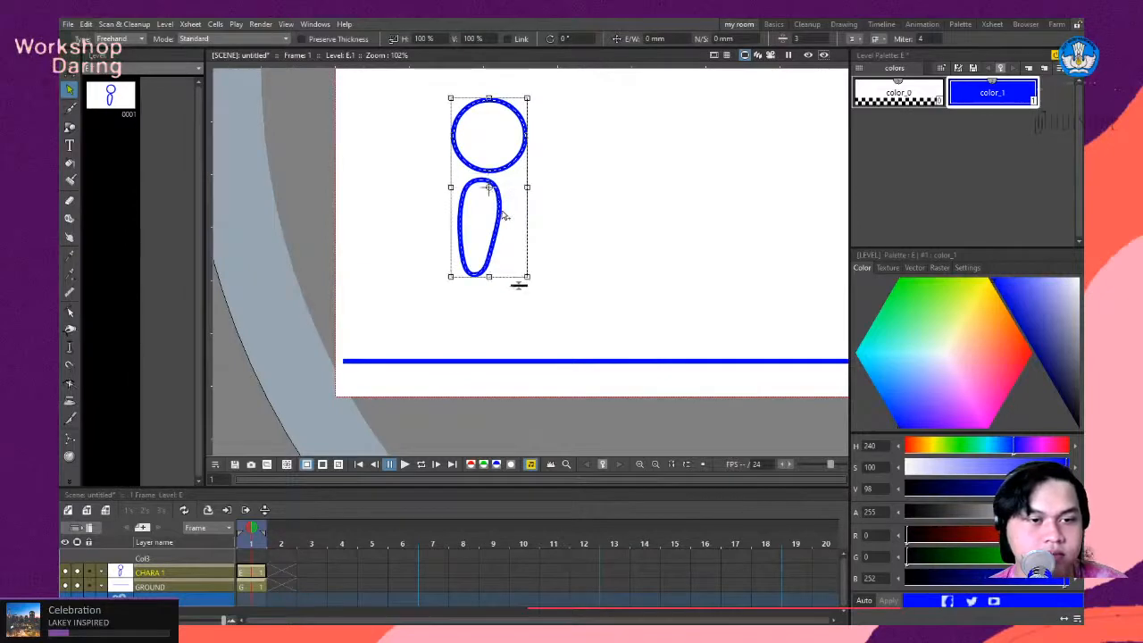
pyautogui.moveTo(500, 205); pyautogui.dragTo(502, 172)
pyautogui.click(717, 212)
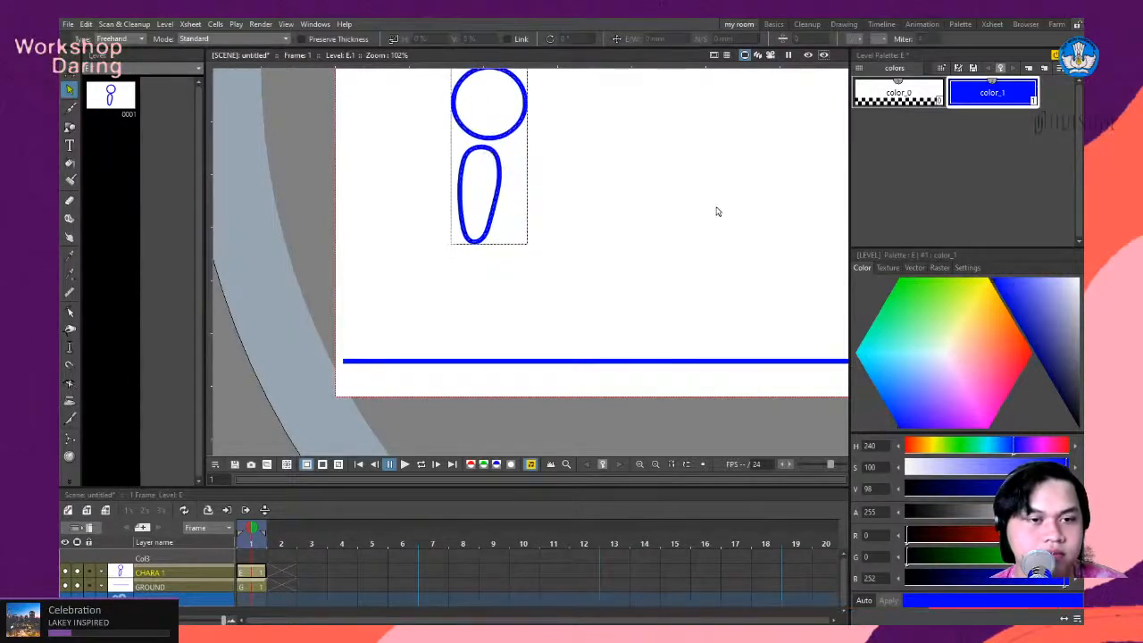
# - Switch to the browser, examine the contact pose in the contact_method.jpg walk cycle reference, and return to OpenToonz
pyautogui.scroll(-2, 579, 215)
pyautogui.scroll(-1, 562, 157)
pyautogui.scroll(2, 600, 123)
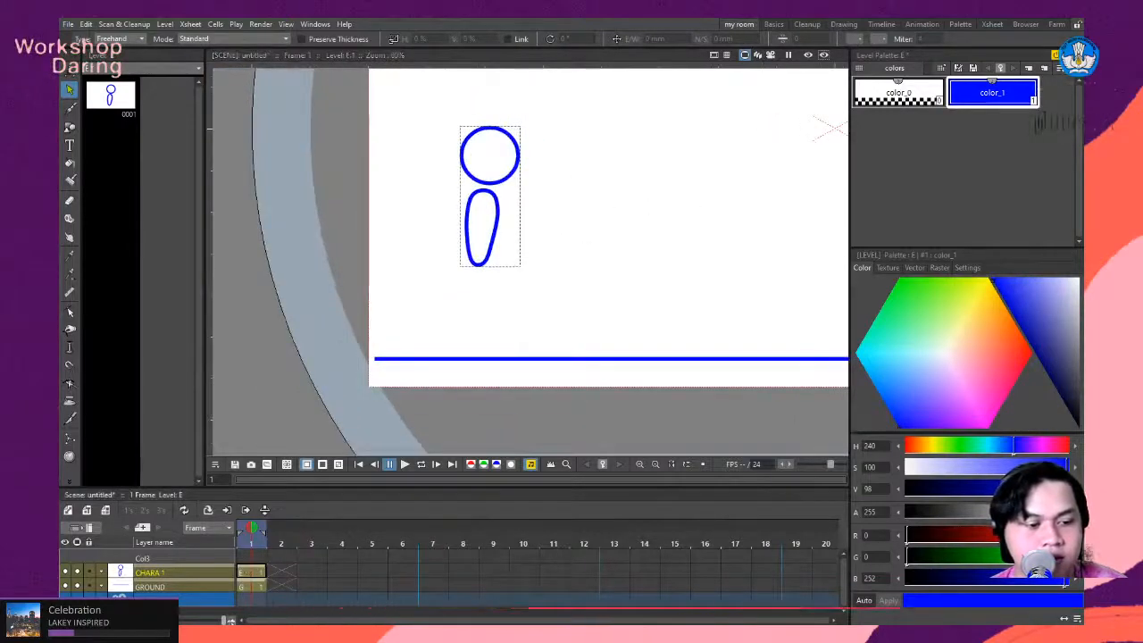
pyautogui.scroll(-2, 472, 298)
pyautogui.scroll(1, 511, 237)
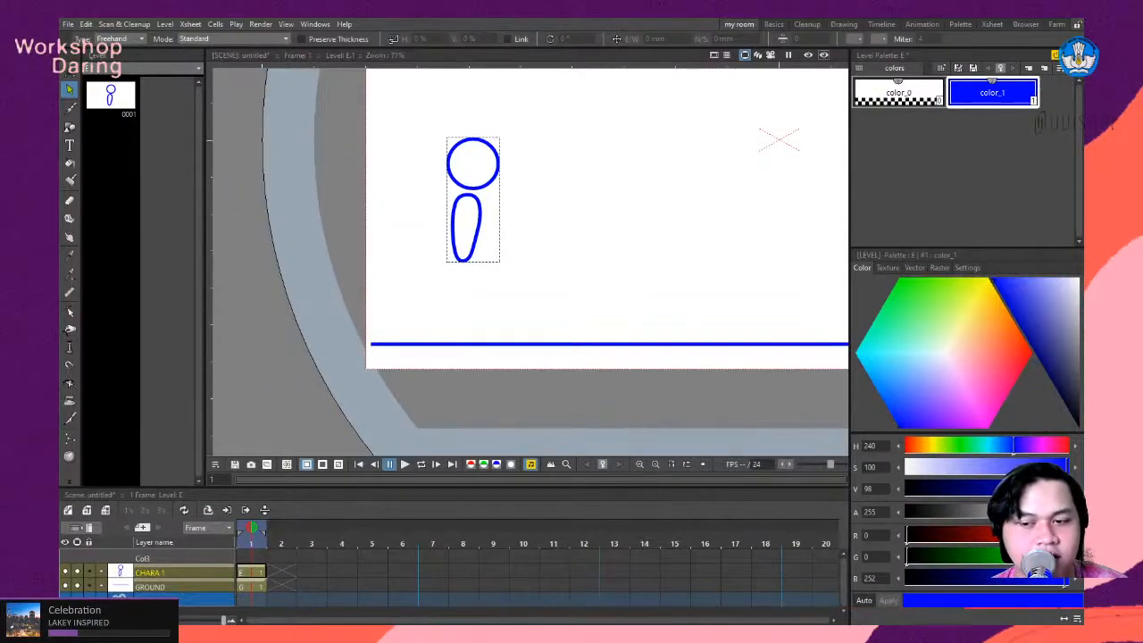
pyautogui.hotkey('alt', 'Tab')
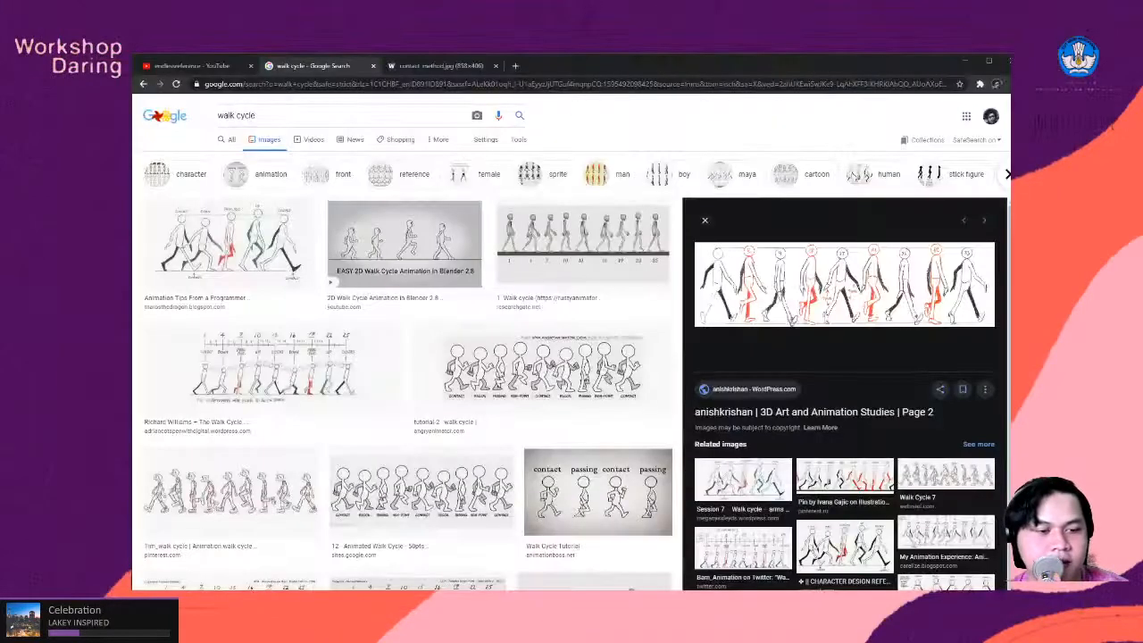
pyautogui.click(438, 67)
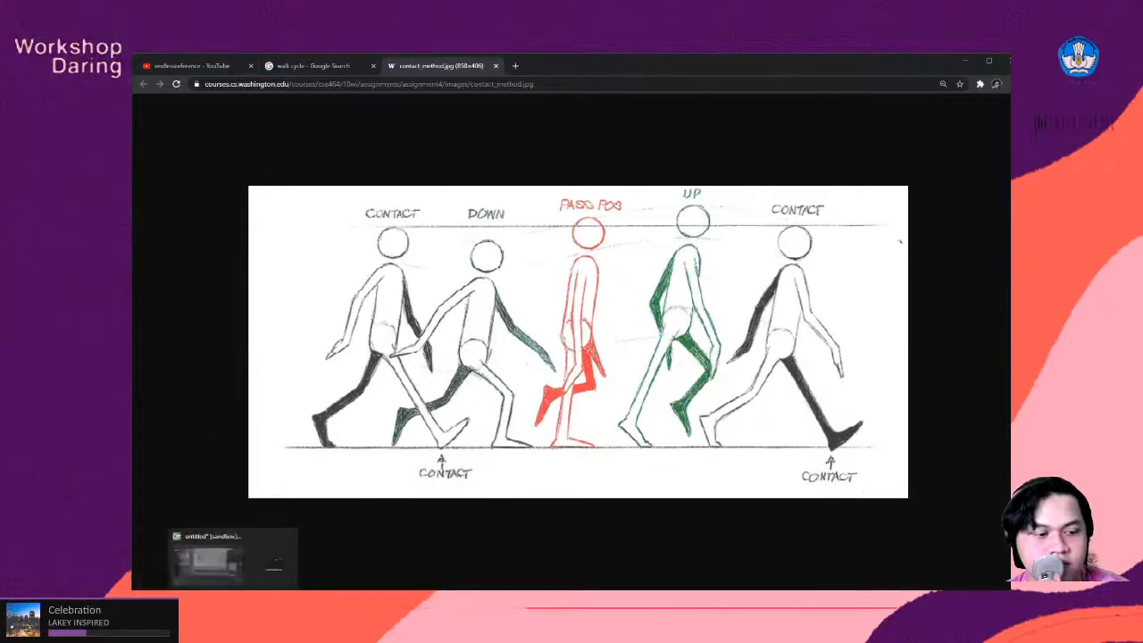
pyautogui.moveTo(255, 595)
pyautogui.click(255, 561)
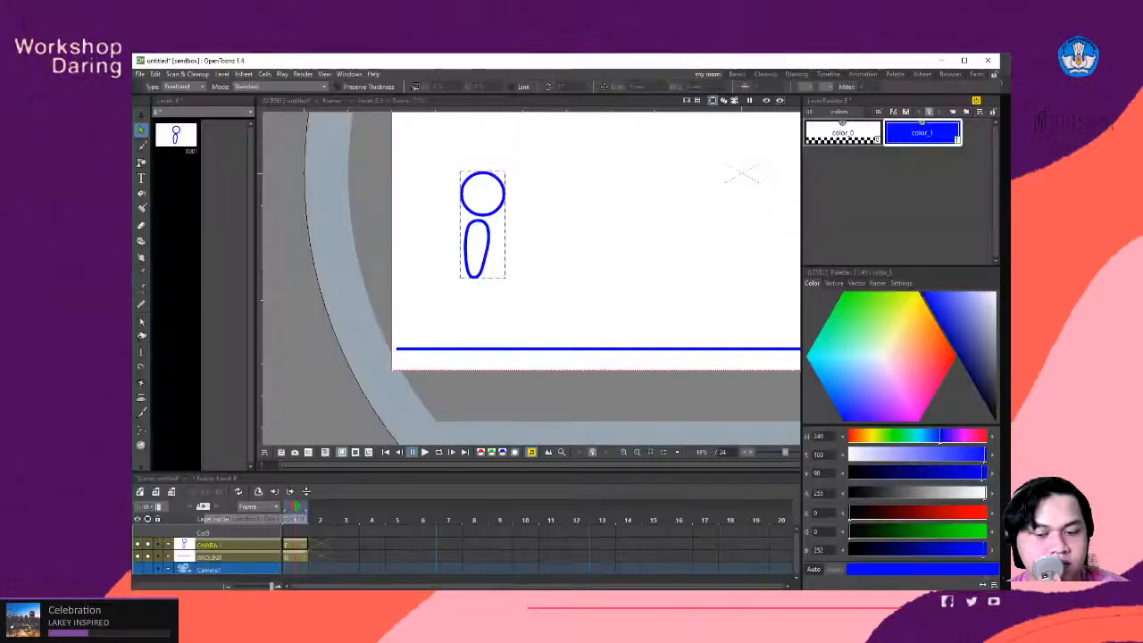
# - Sketch a right-pointing arrow beside the character with the Brush tool to indicate the walking direction, and undo it
pyautogui.scroll(2, 487, 241)
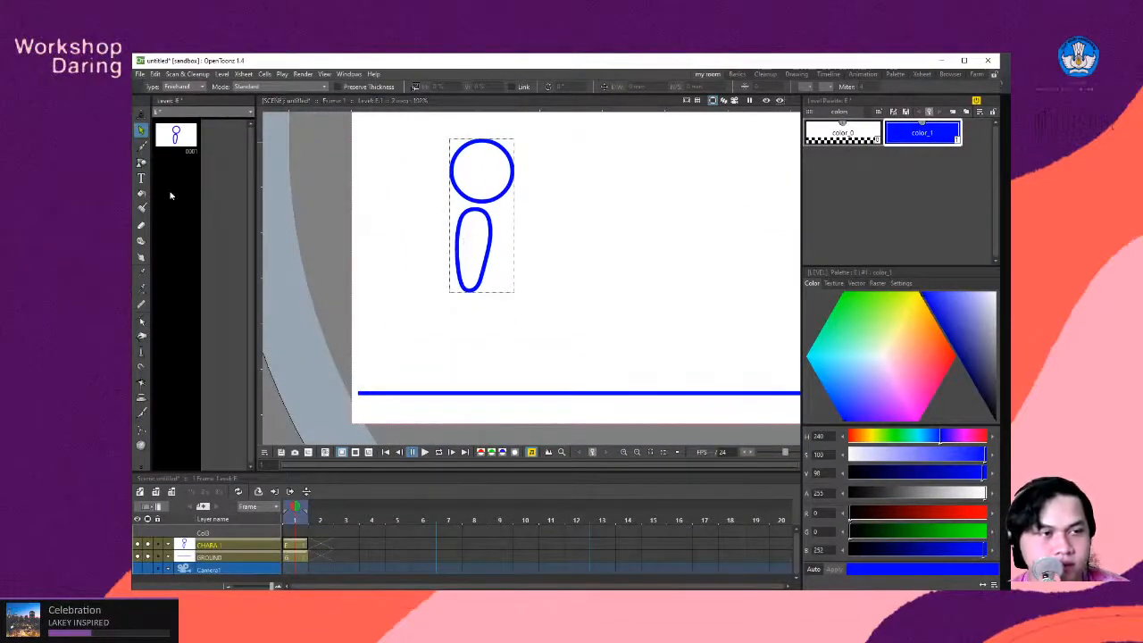
pyautogui.press('b')
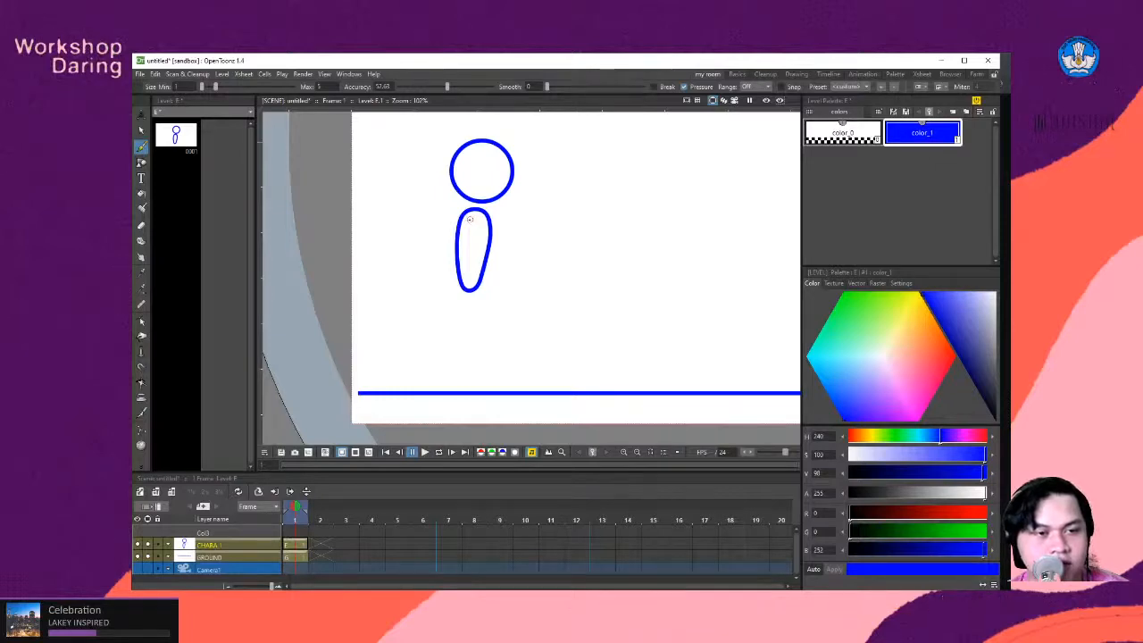
pyautogui.moveTo(527, 205); pyautogui.dragTo(579, 205)
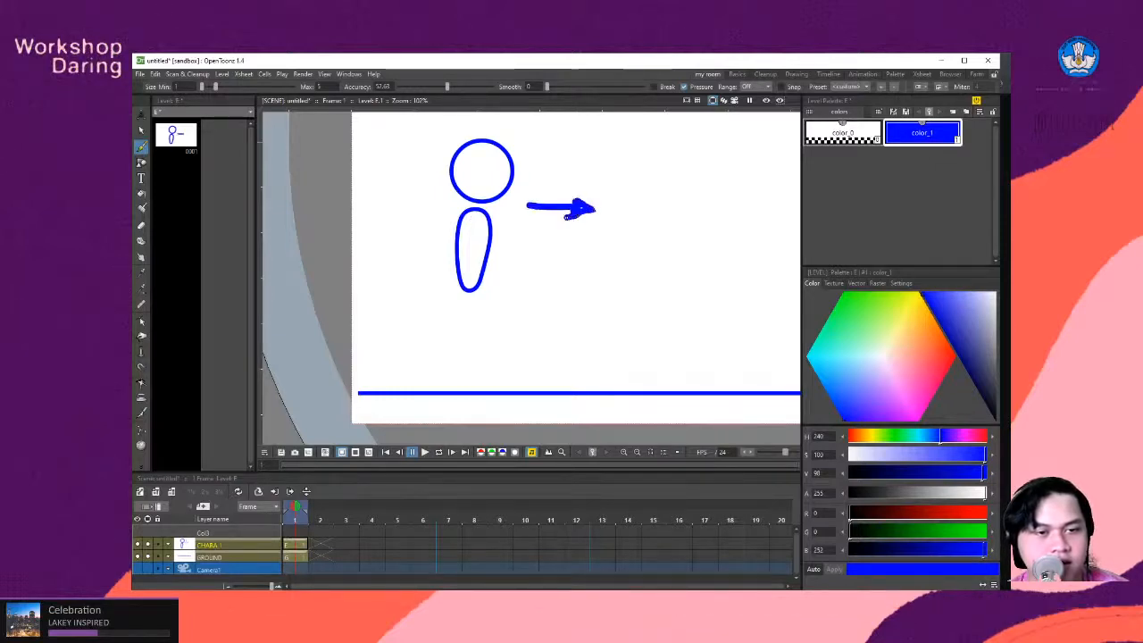
pyautogui.hotkey('ctrl', 'z')
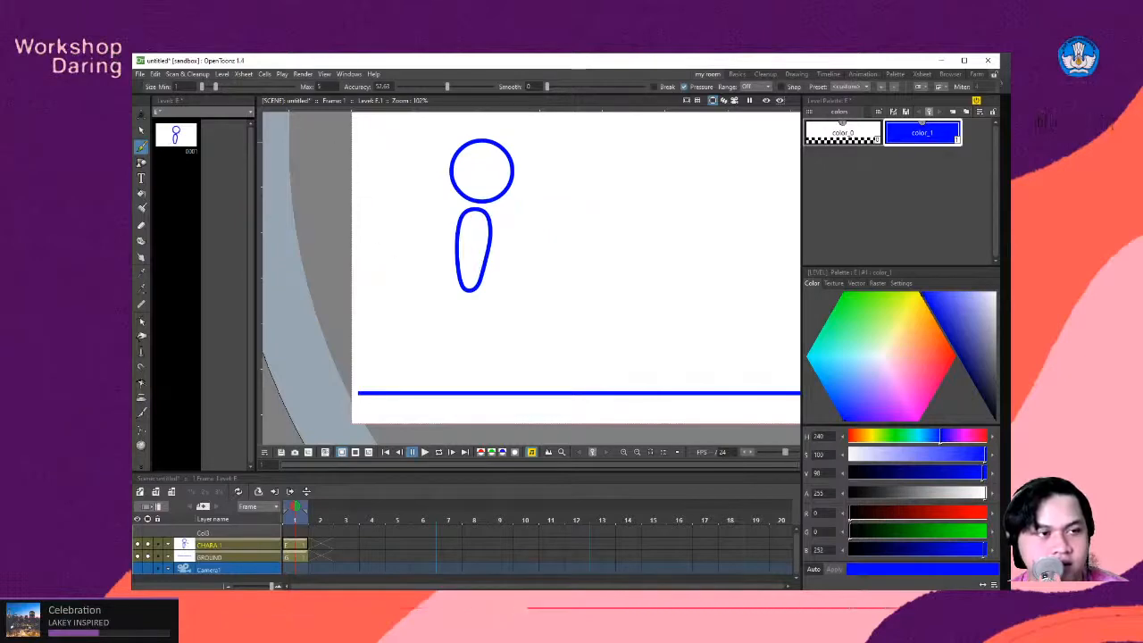
# - Draw the rear arm with the Geometric tool's Polyline shape as two segments, from the upper torso to a bent elbow and down to the hand
pyautogui.click(141, 163)
pyautogui.click(350, 86)
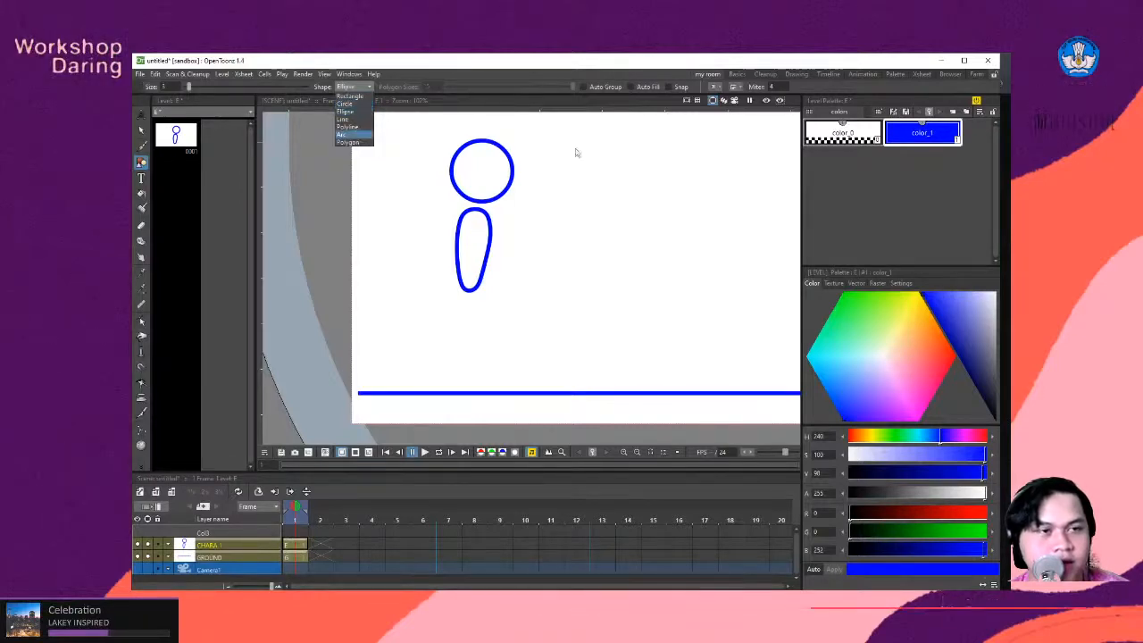
pyautogui.click(353, 128)
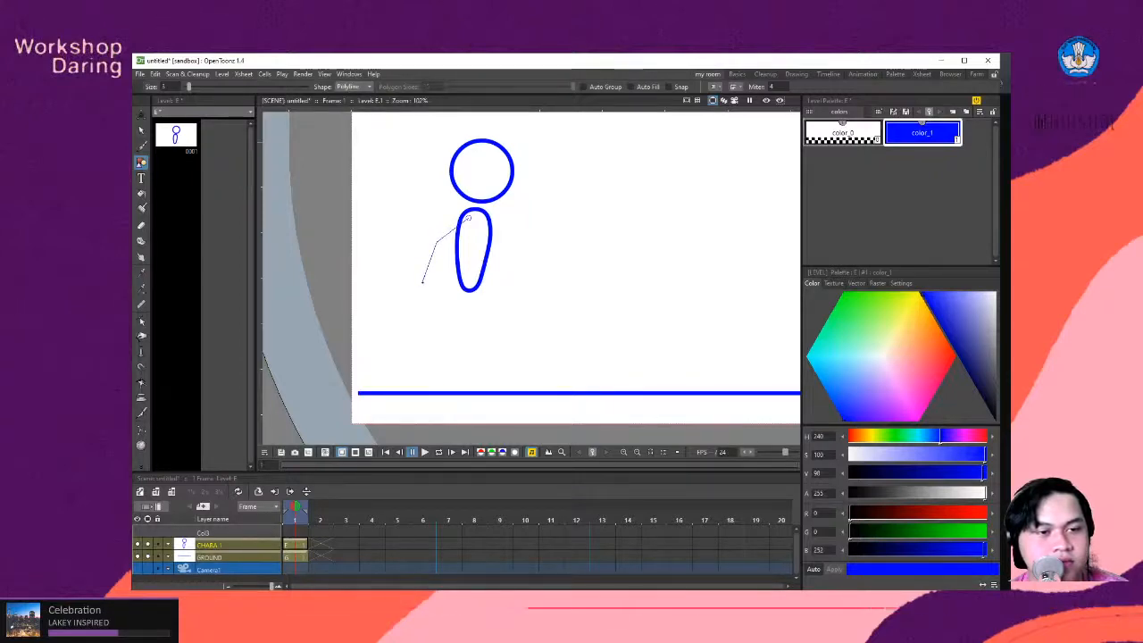
pyautogui.click(423, 290)
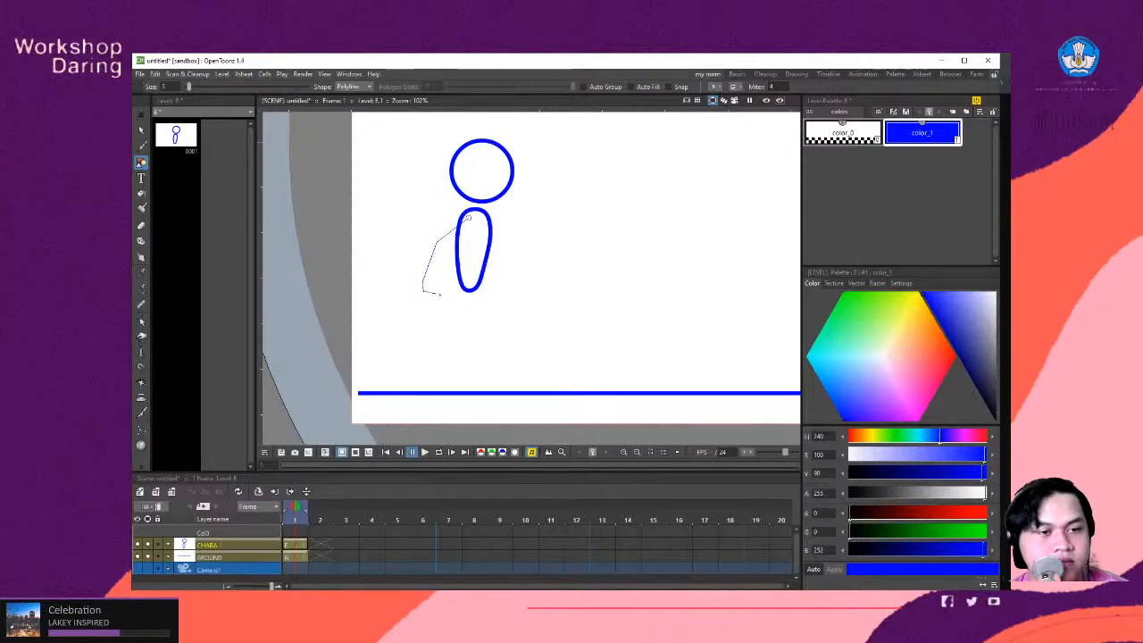
pyautogui.press('Return')
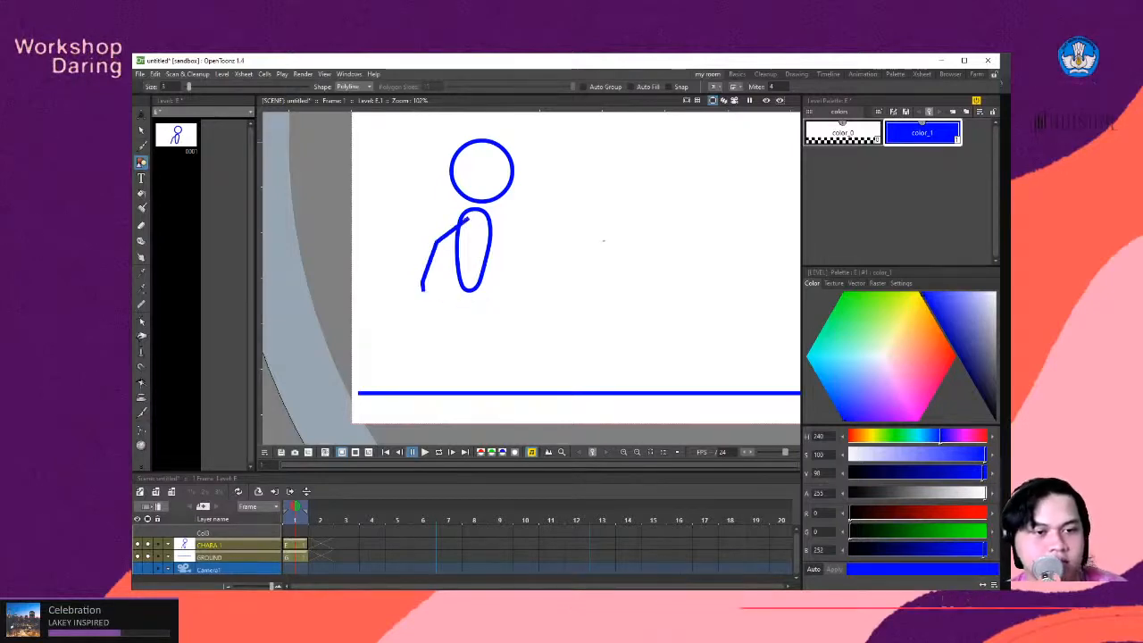
pyautogui.hotkey('ctrl', 'z')
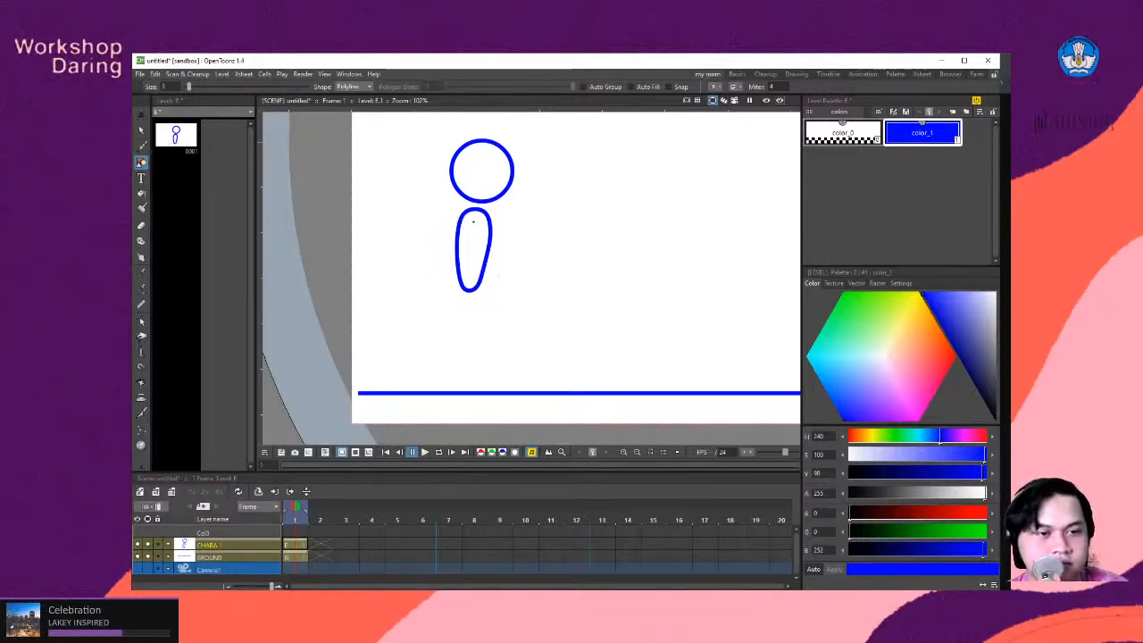
pyautogui.click(436, 244)
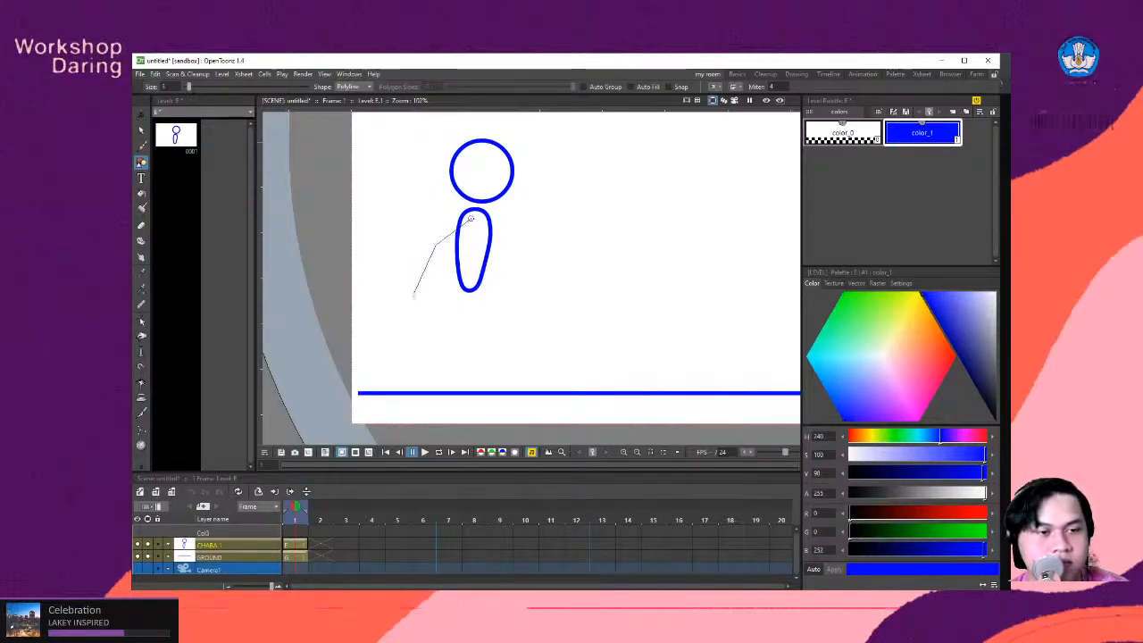
pyautogui.doubleClick(413, 297)
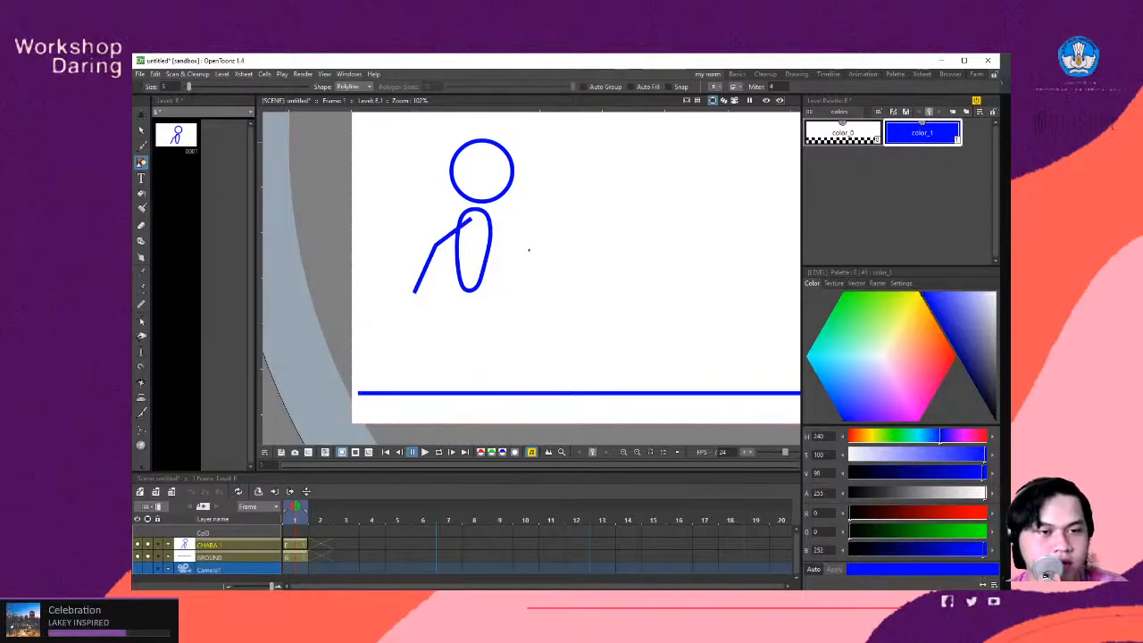
# - Draw the front leg as a Polyline from the torso's base forward through the knee to the heel above the ground, ending in a raised foot
pyautogui.scroll(-1, 490, 316)
pyautogui.scroll(2, 498, 361)
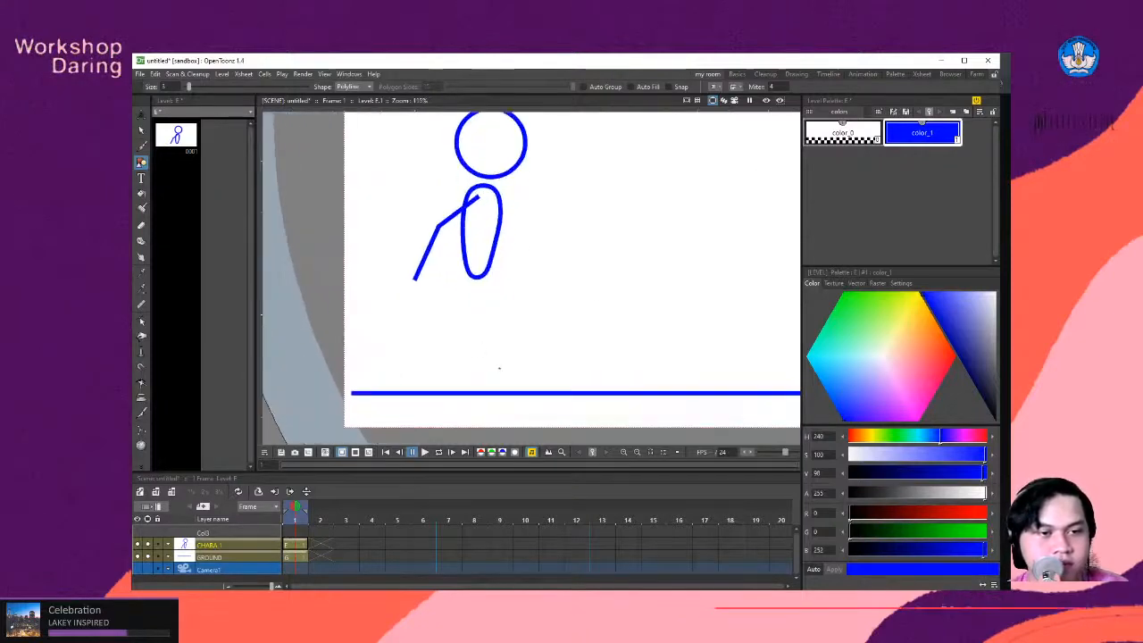
pyautogui.scroll(-2, 491, 366)
pyautogui.scroll(1, 489, 374)
pyautogui.scroll(1, 489, 373)
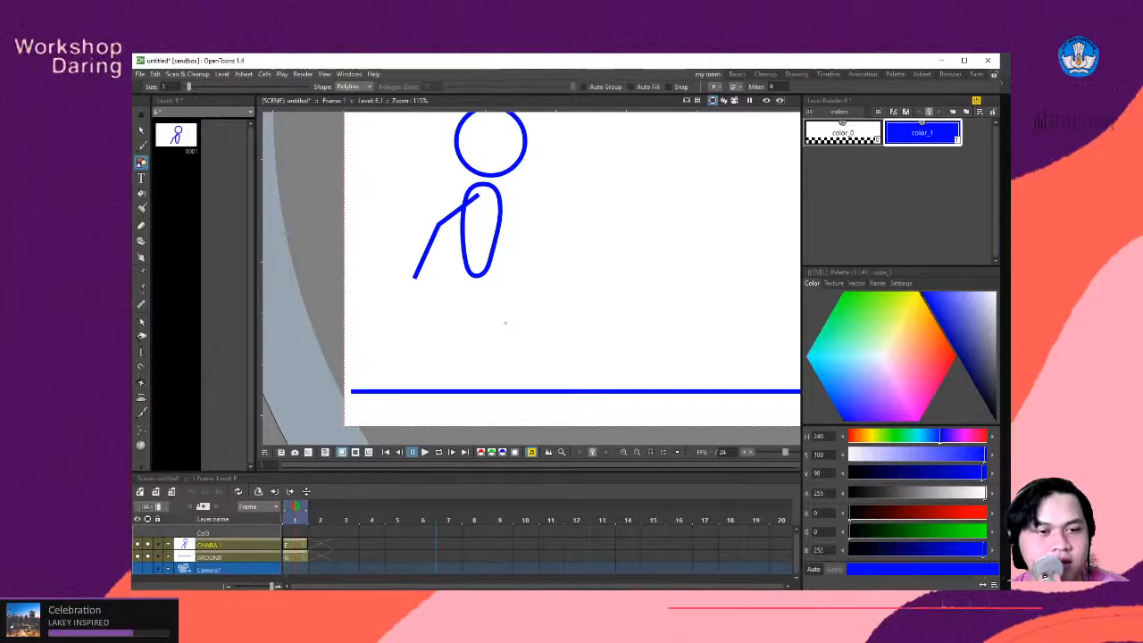
pyautogui.scroll(-1, 505, 325)
pyautogui.scroll(1, 509, 344)
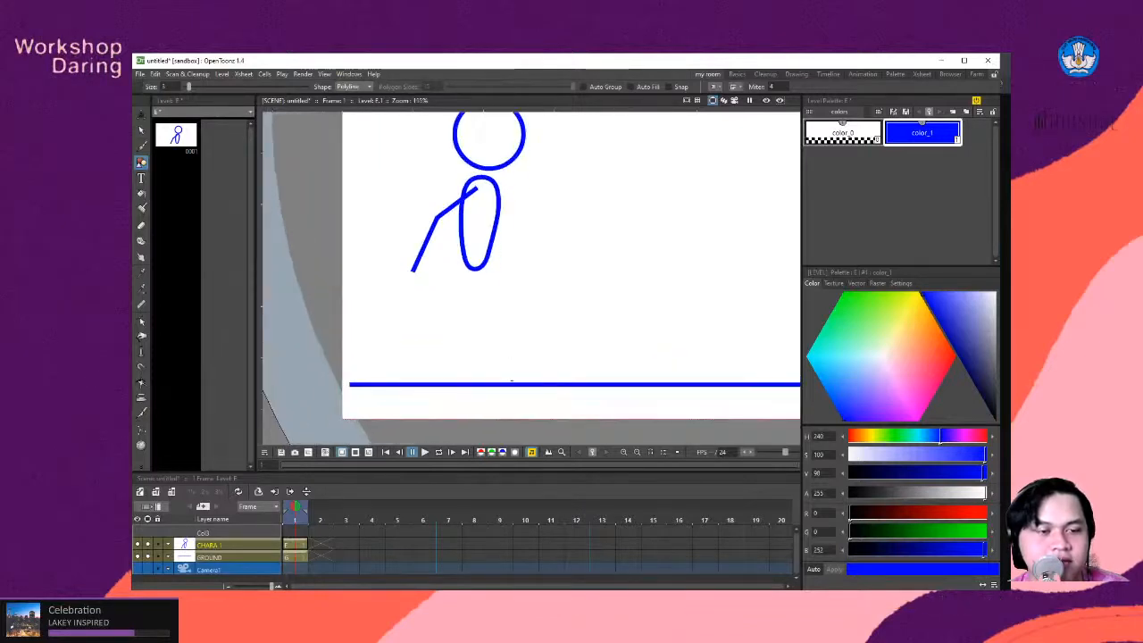
pyautogui.scroll(-1, 511, 381)
pyautogui.scroll(2, 496, 288)
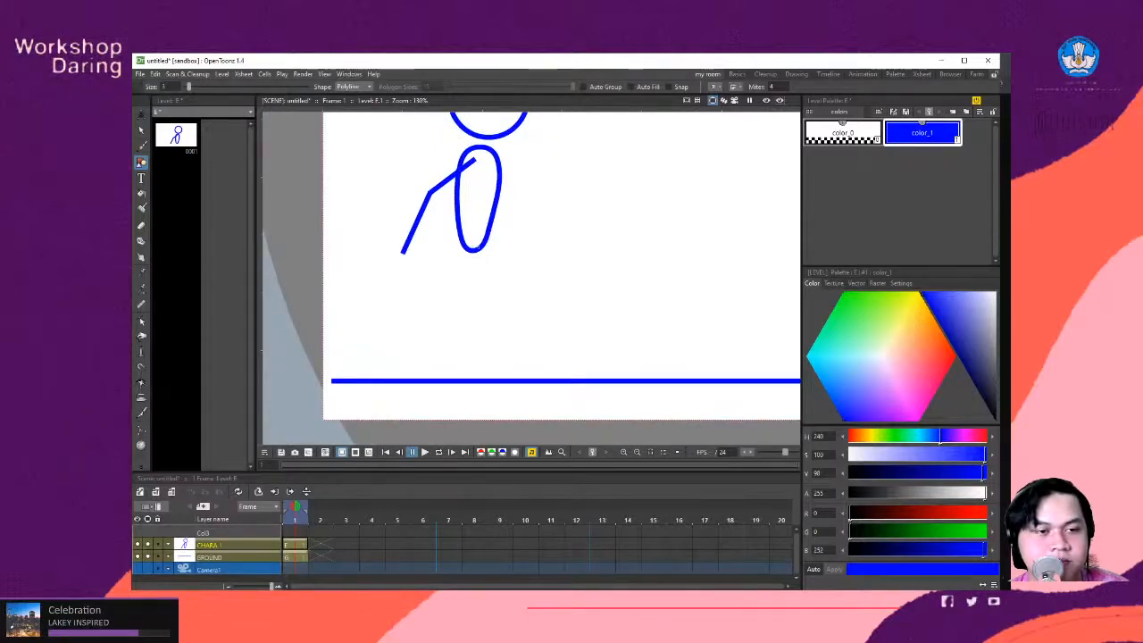
pyautogui.click(479, 249)
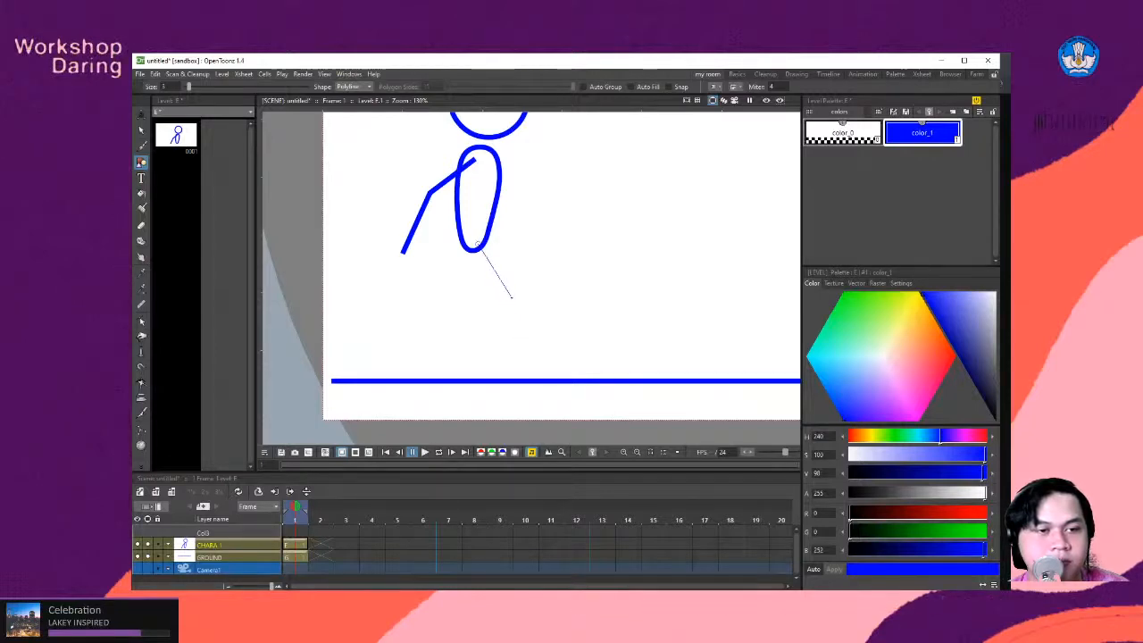
pyautogui.click(511, 297)
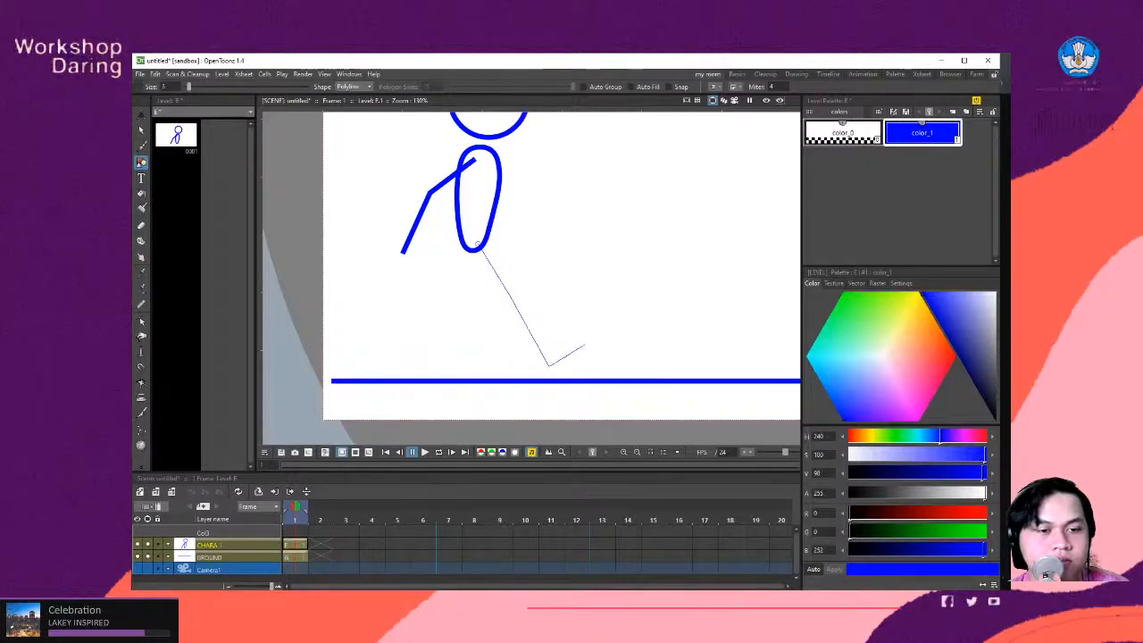
pyautogui.click(585, 345)
pyautogui.rightClick(603, 339)
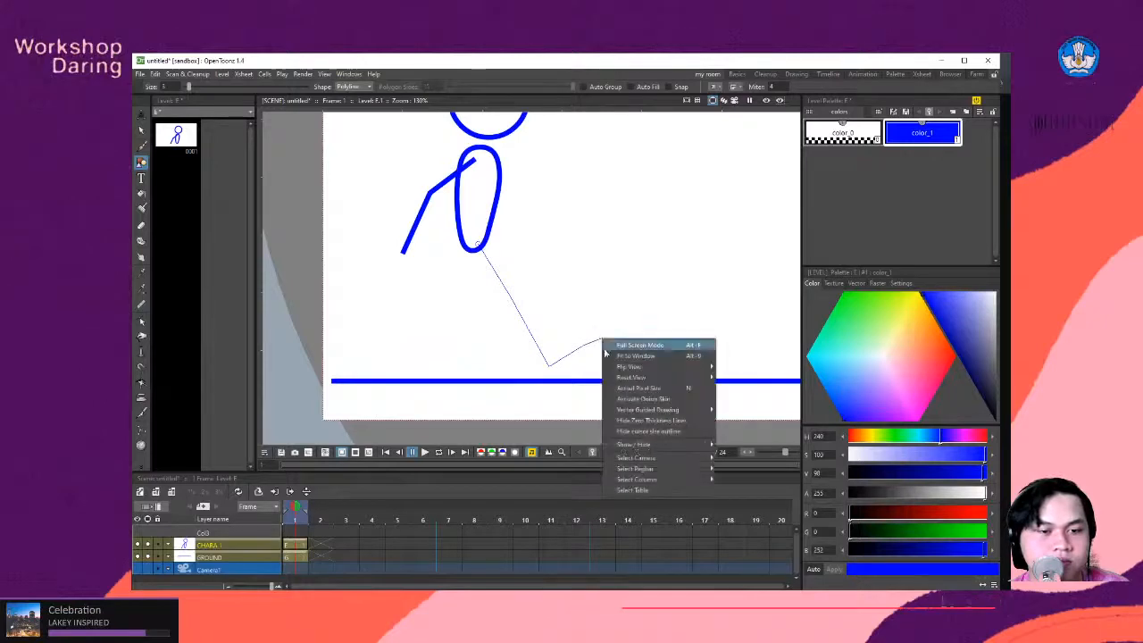
pyautogui.click(585, 315)
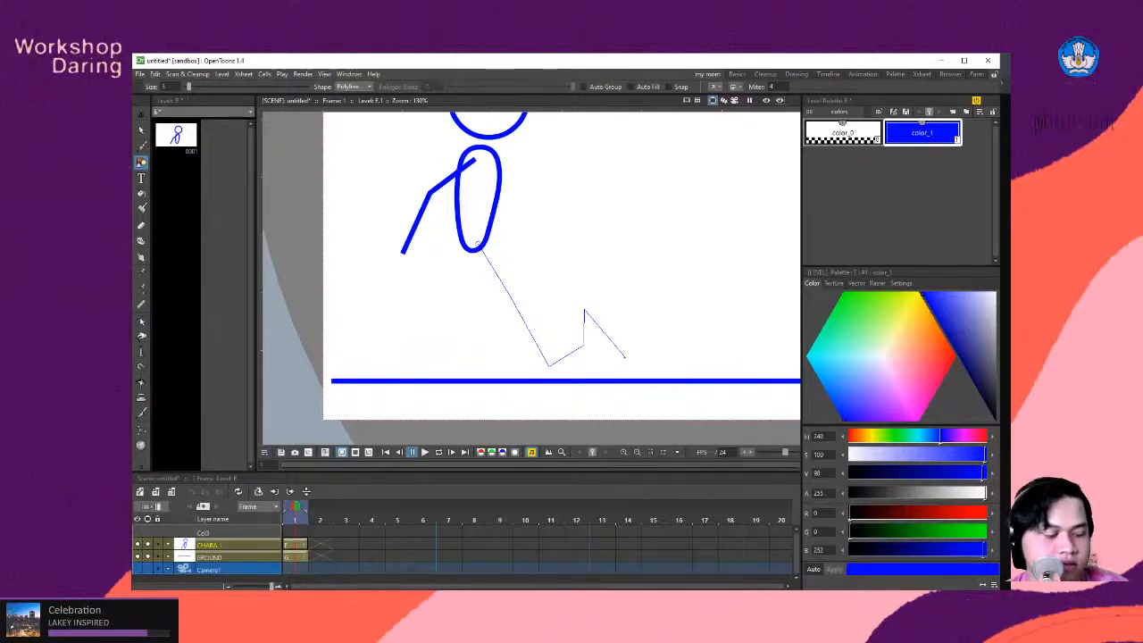
pyautogui.hotkey('ctrl', 'z')
pyautogui.press('Return')
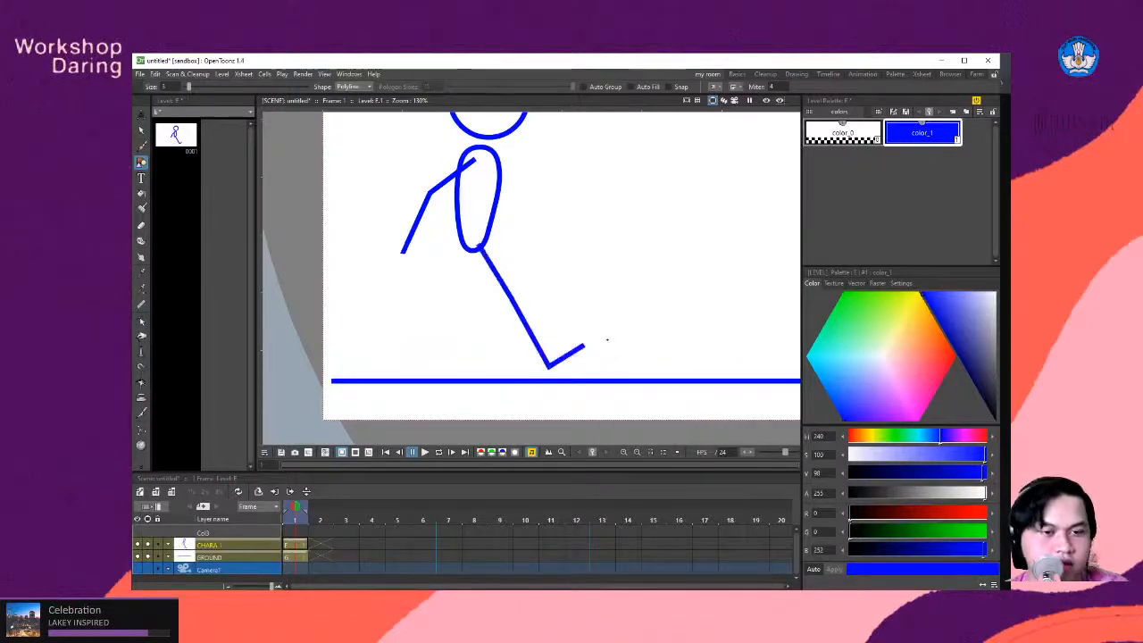
# - Duplicate the rear arm, align the copy with the shoulder, and rotate it about 83° around the shoulder to form the front arm
pyautogui.scroll(-3, 564, 259)
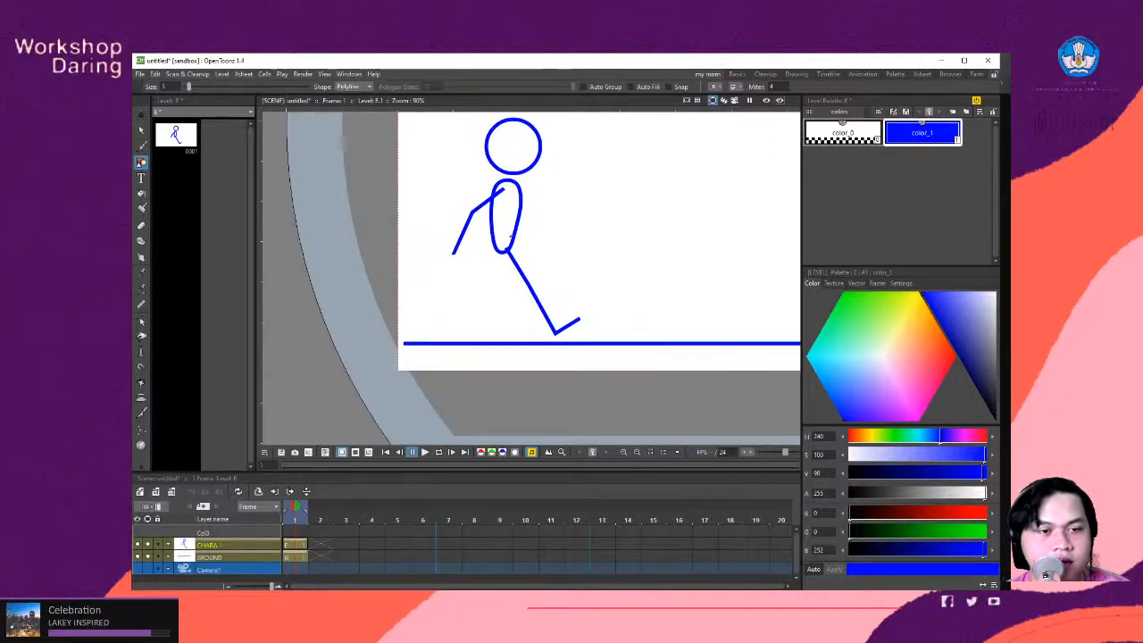
pyautogui.scroll(-1, 535, 261)
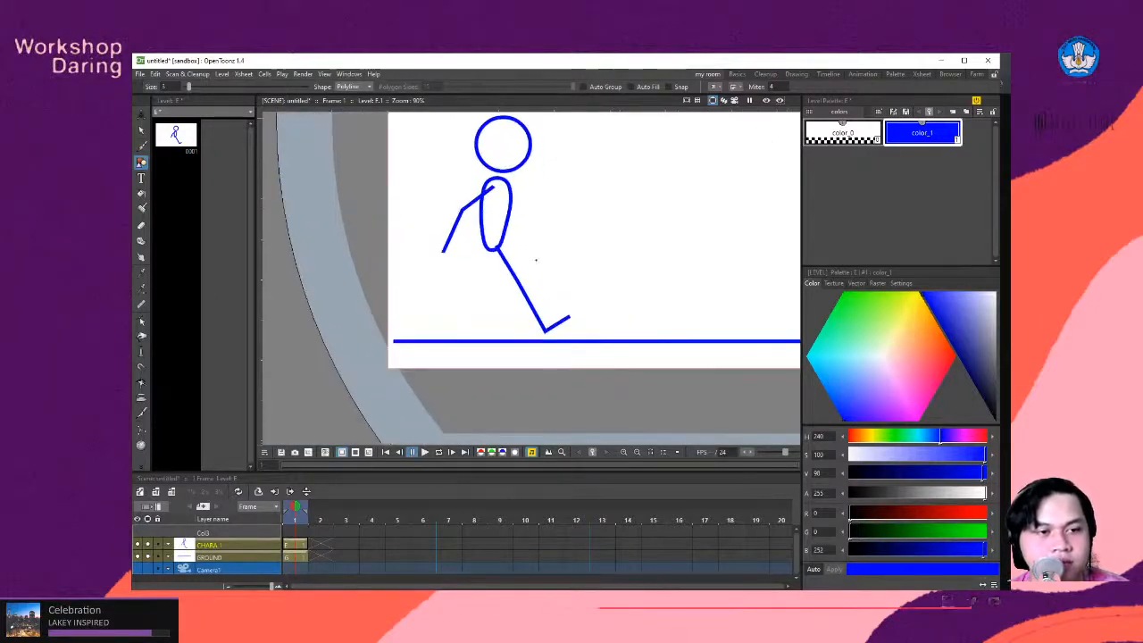
pyautogui.click(140, 130)
pyautogui.scroll(3, 497, 224)
pyautogui.click(416, 214)
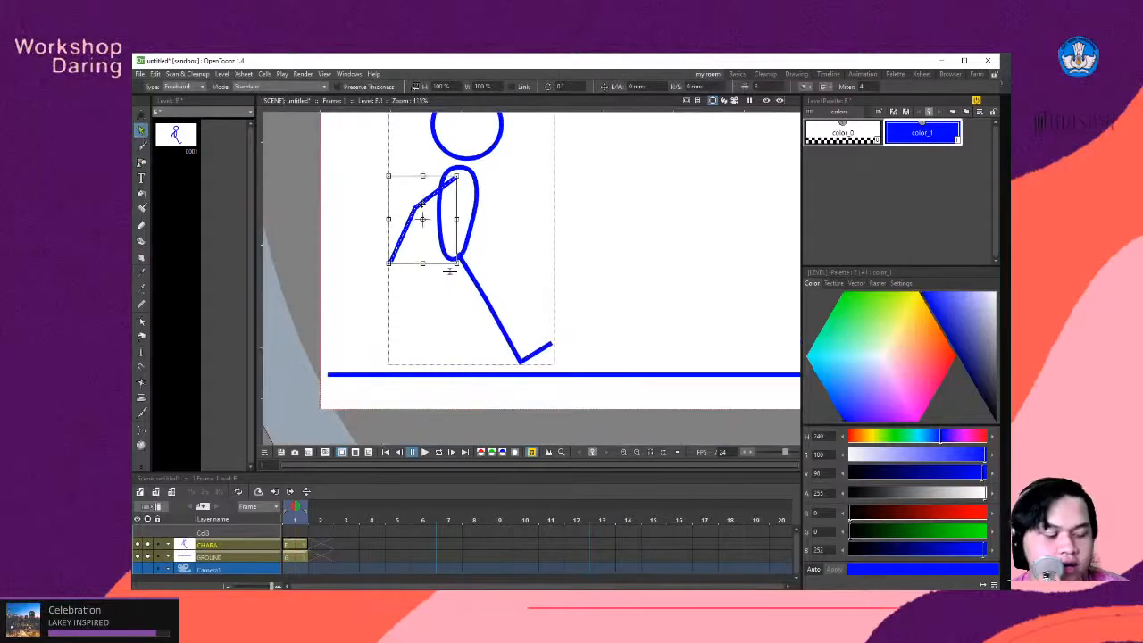
pyautogui.hotkey('ctrl', 'v')
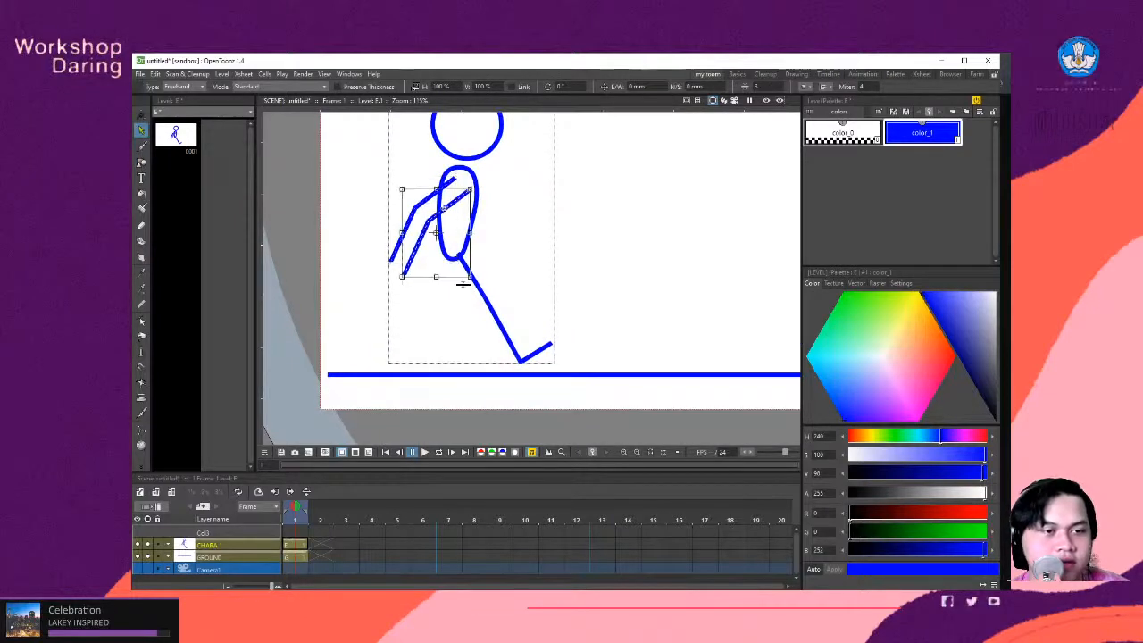
pyautogui.moveTo(446, 206)
pyautogui.mouseDown()
pyautogui.moveTo(450, 195)
pyautogui.moveTo(439, 219)
pyautogui.mouseUp()
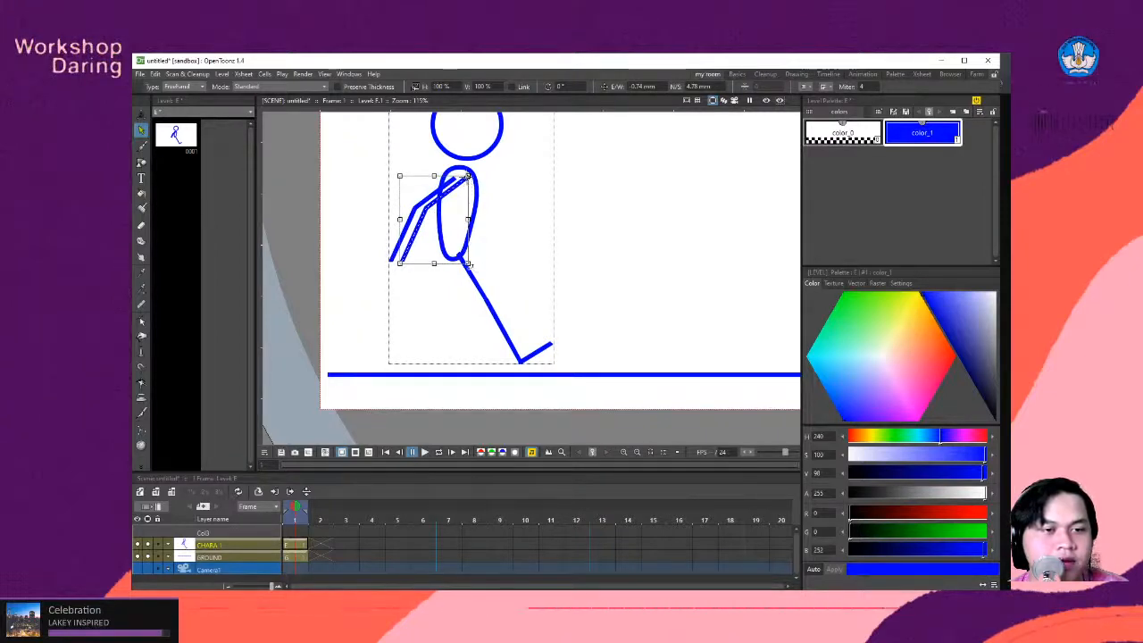
pyautogui.moveTo(467, 263)
pyautogui.mouseDown()
pyautogui.moveTo(580, 211)
pyautogui.moveTo(589, 187)
pyautogui.mouseUp()
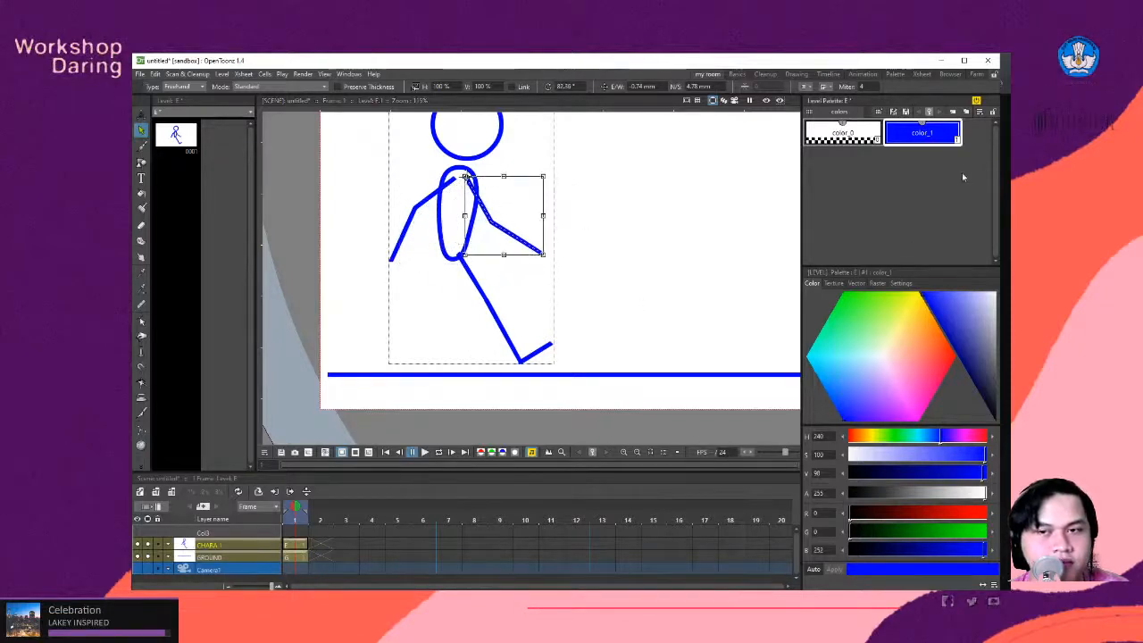
# - Add a new style to the level palette, apply it to the front arm, and set its colour to red
pyautogui.click(953, 111)
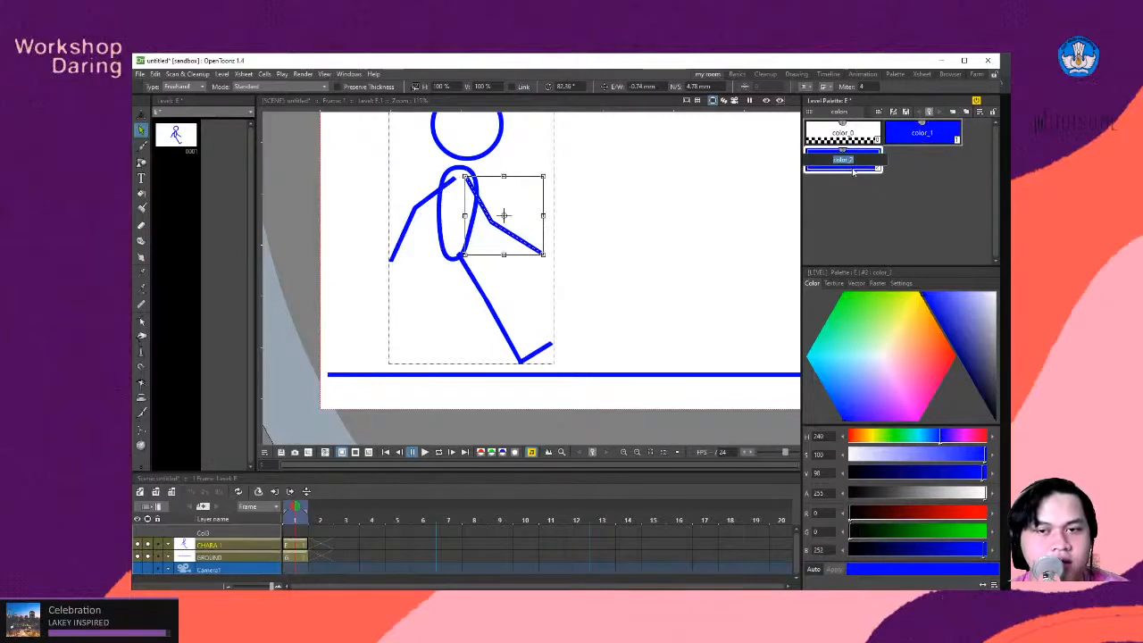
pyautogui.doubleClick(843, 170)
pyautogui.click(598, 275)
pyautogui.moveTo(596, 278); pyautogui.dragTo(597, 278)
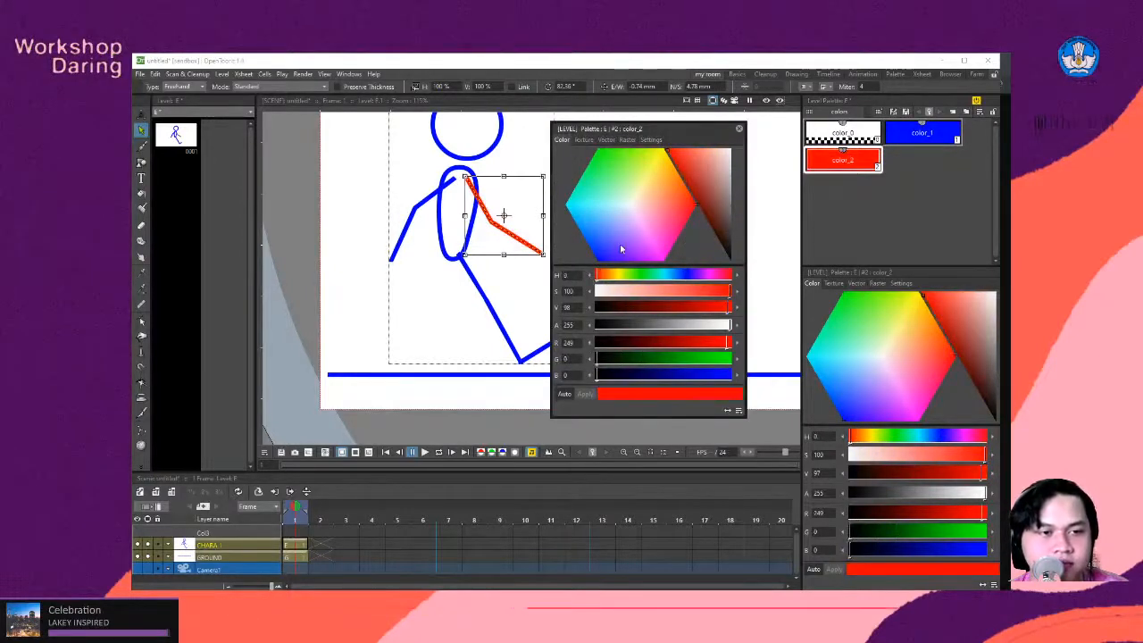
pyautogui.click(525, 157)
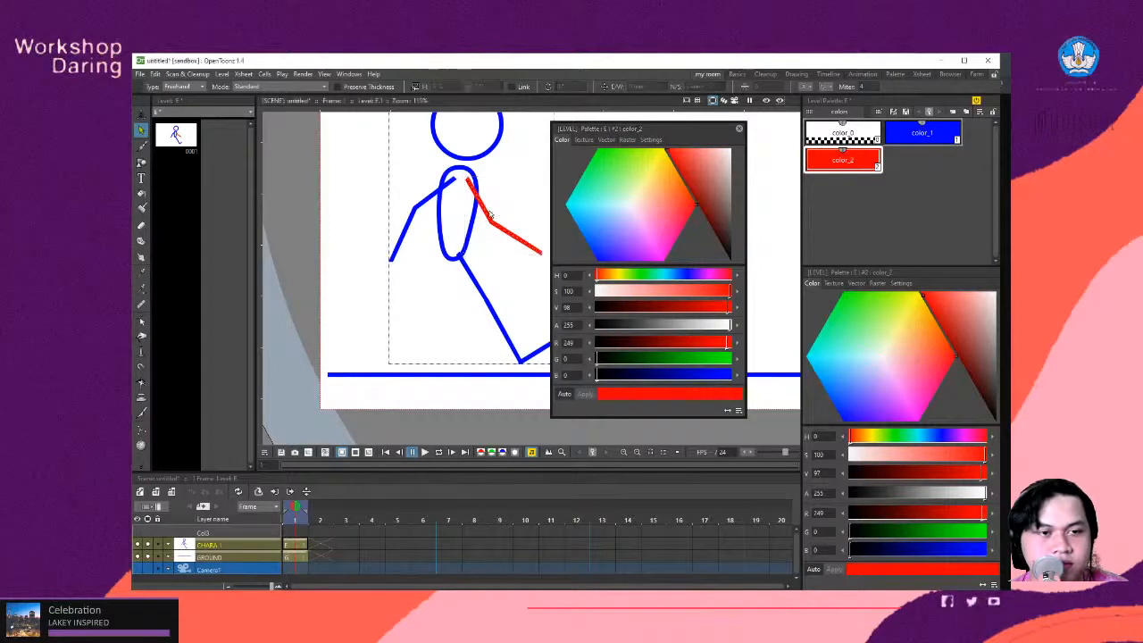
# - Send the red front arm backward in the stacking order and close the floating style editor
pyautogui.click(487, 214)
pyautogui.rightClick(485, 212)
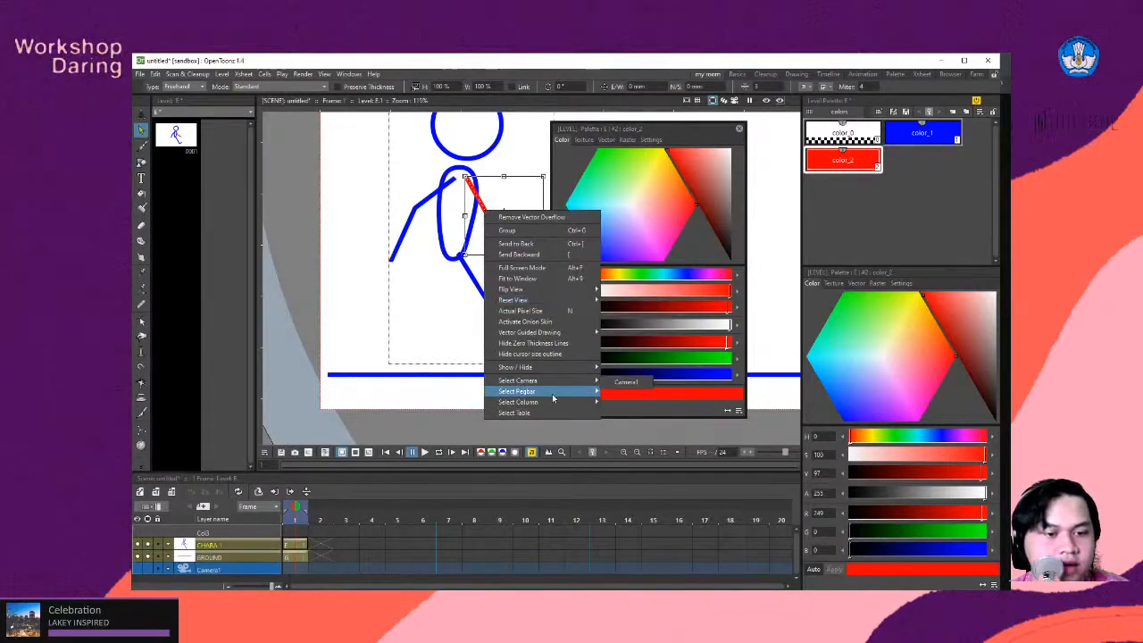
pyautogui.click(534, 255)
pyautogui.click(516, 156)
pyautogui.scroll(1, 487, 241)
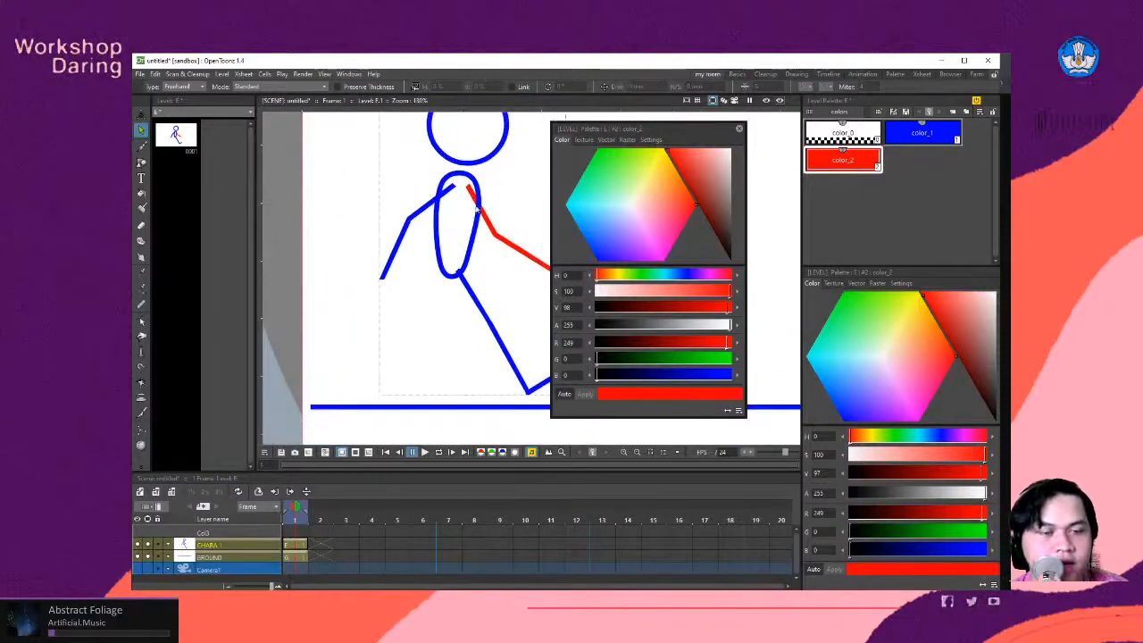
pyautogui.click(739, 130)
pyautogui.scroll(-2, 510, 260)
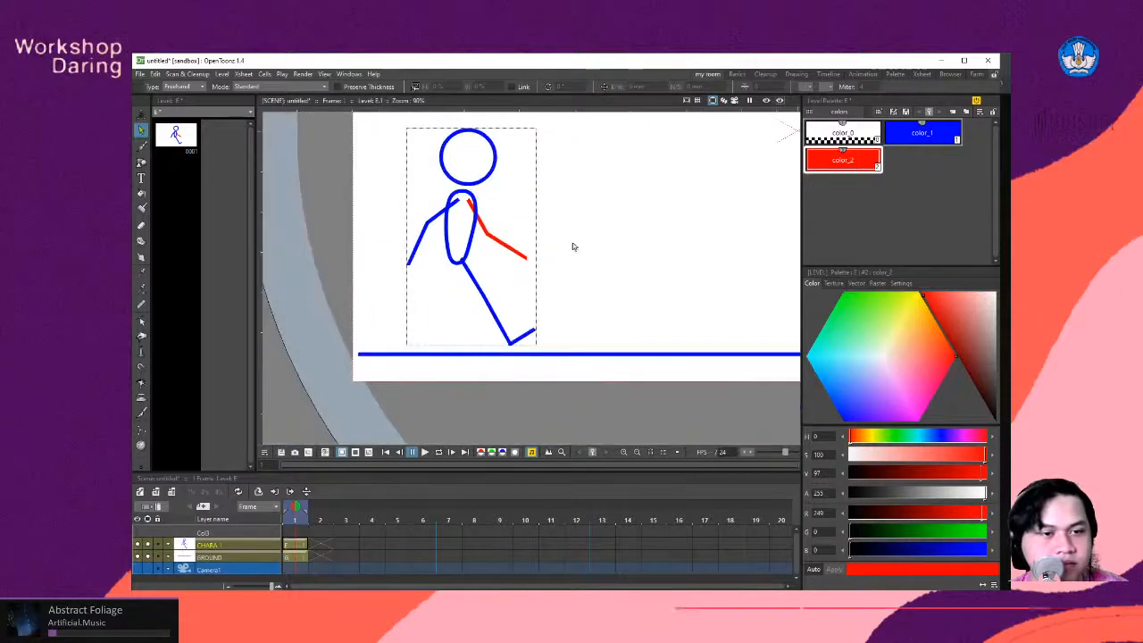
# - Duplicate the front leg, align the copy with the hip, and rotate it about -75° around the hip to form the rear leg
pyautogui.click(488, 299)
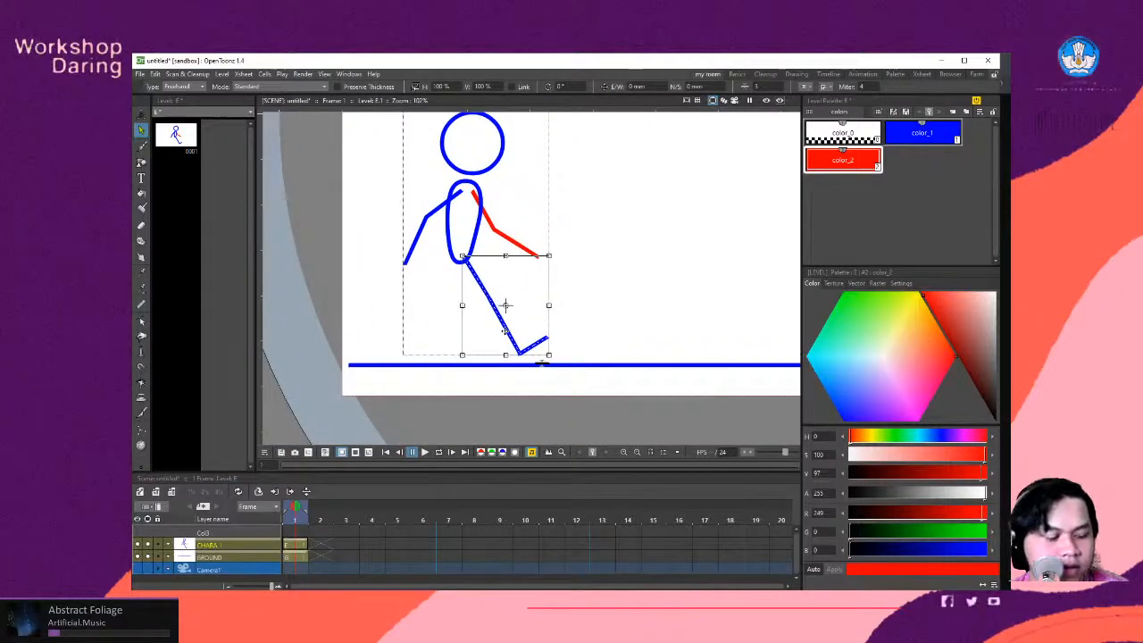
pyautogui.hotkey('ctrl', 'v')
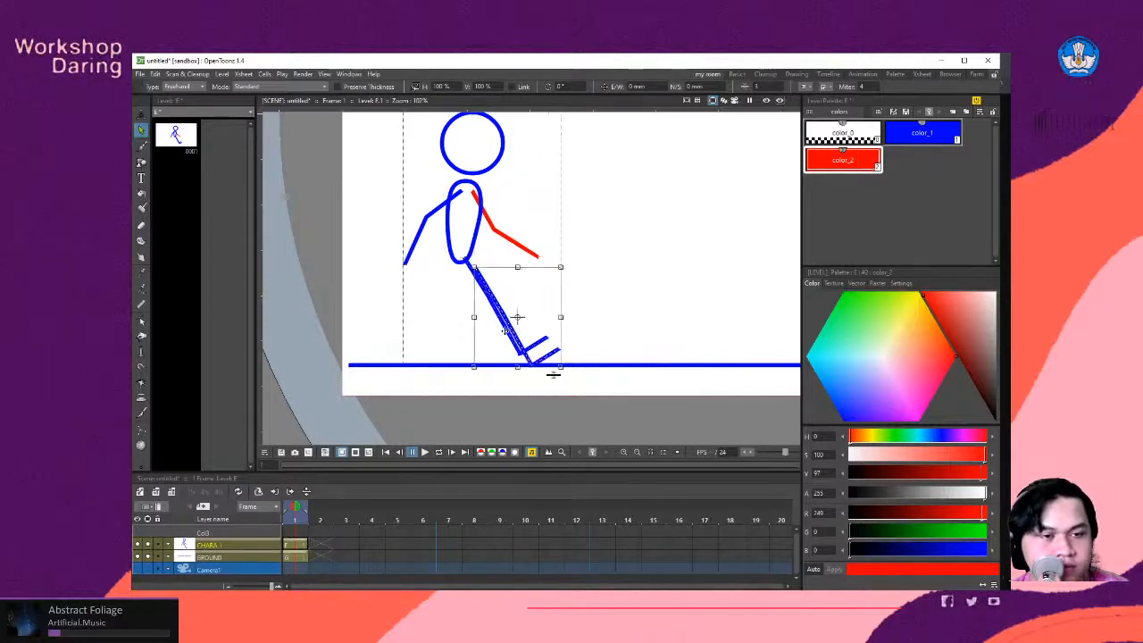
pyautogui.moveTo(517, 336)
pyautogui.mouseDown()
pyautogui.moveTo(492, 330)
pyautogui.moveTo(498, 305)
pyautogui.mouseUp()
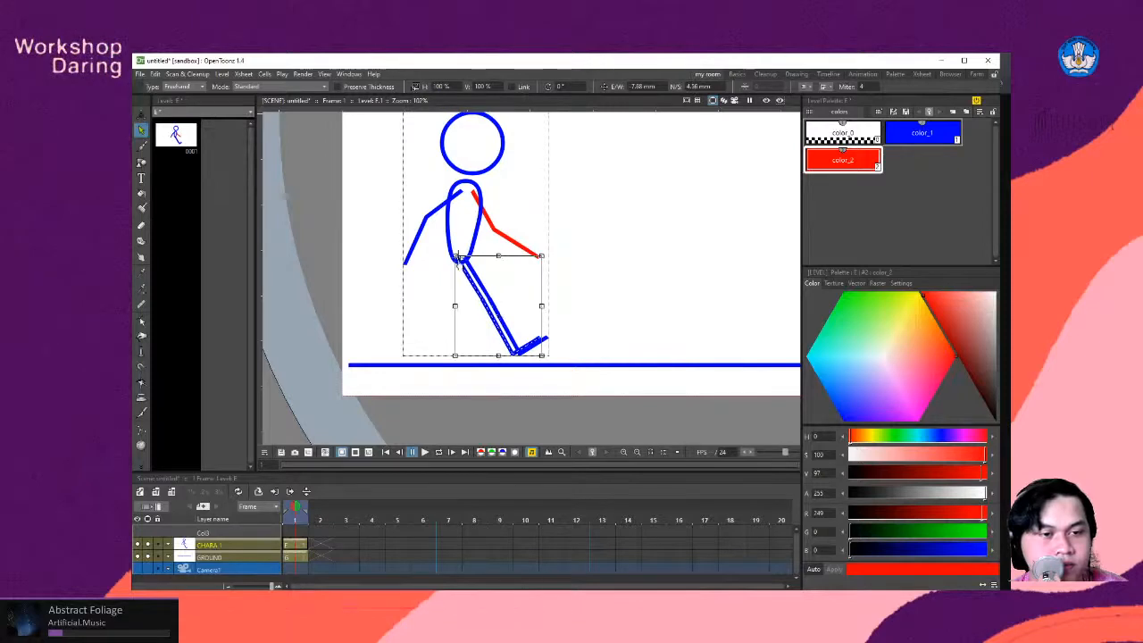
pyautogui.scroll(-1, 554, 281)
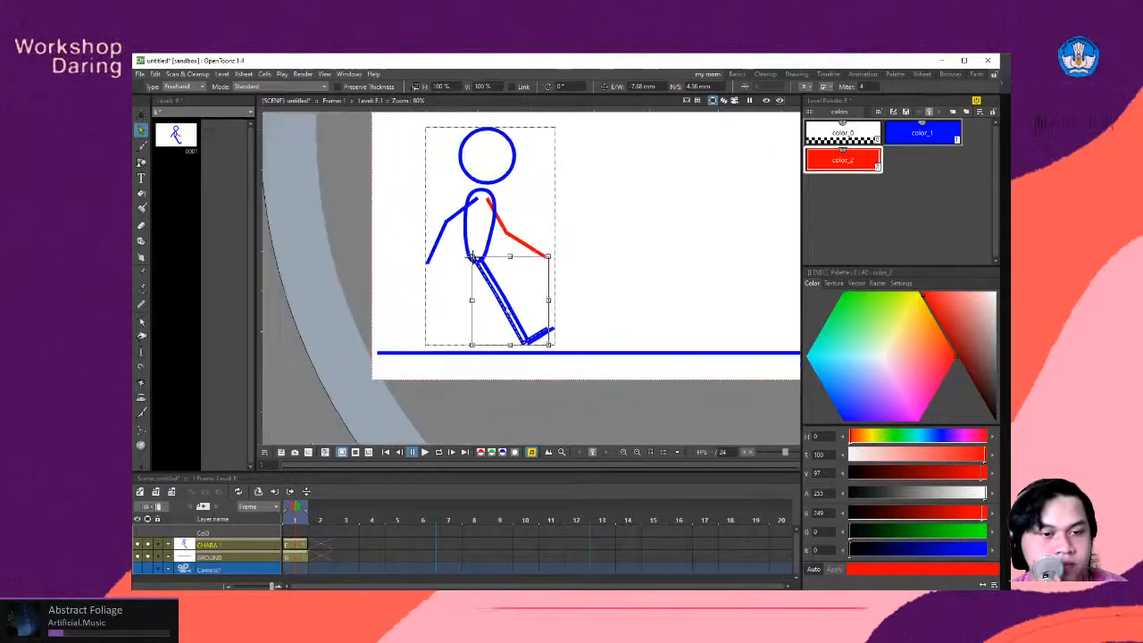
pyautogui.moveTo(551, 345)
pyautogui.mouseDown()
pyautogui.moveTo(513, 361)
pyautogui.moveTo(430, 366)
pyautogui.moveTo(408, 353)
pyautogui.mouseUp()
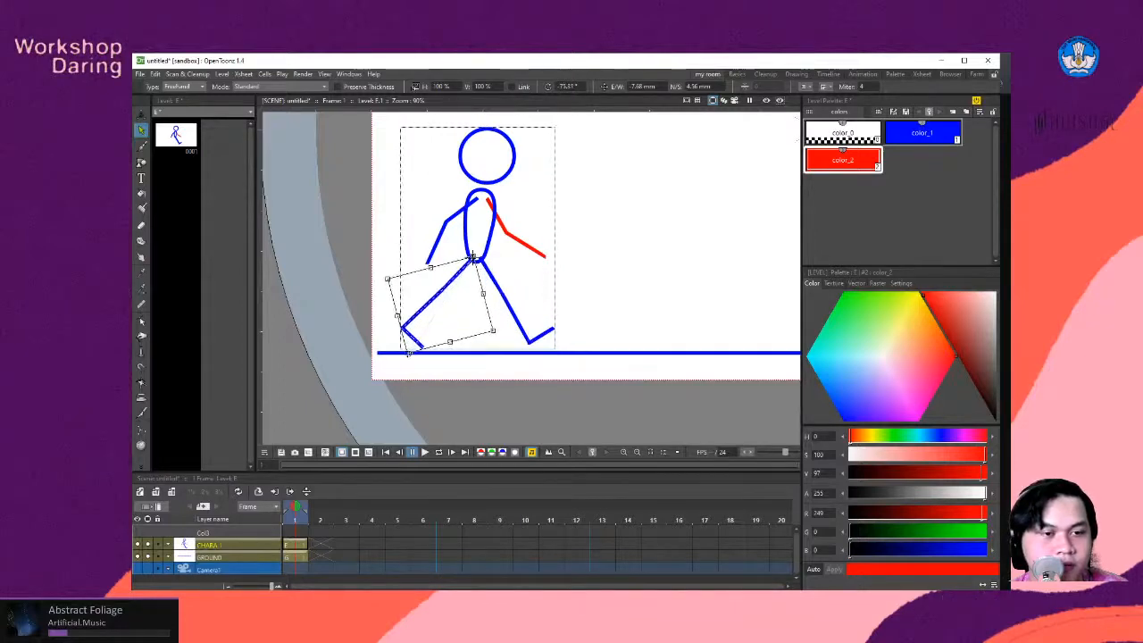
pyautogui.click(633, 300)
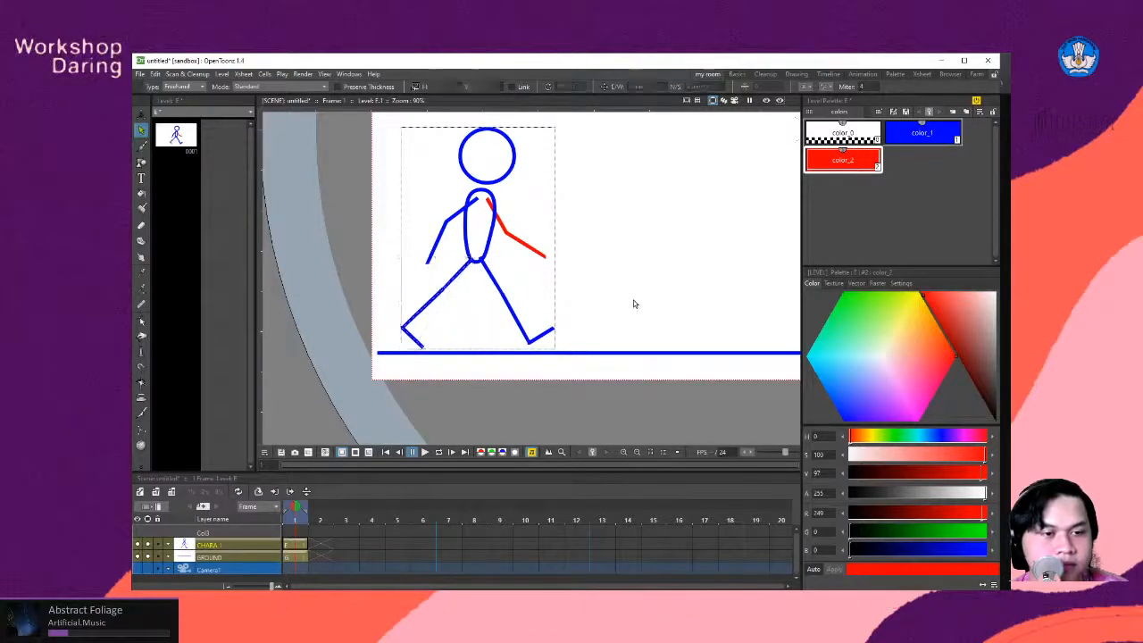
# - Nudge the rear leg about 0.88 mm right and 0.88 mm up so it meets the base of the torso
pyautogui.click(446, 291)
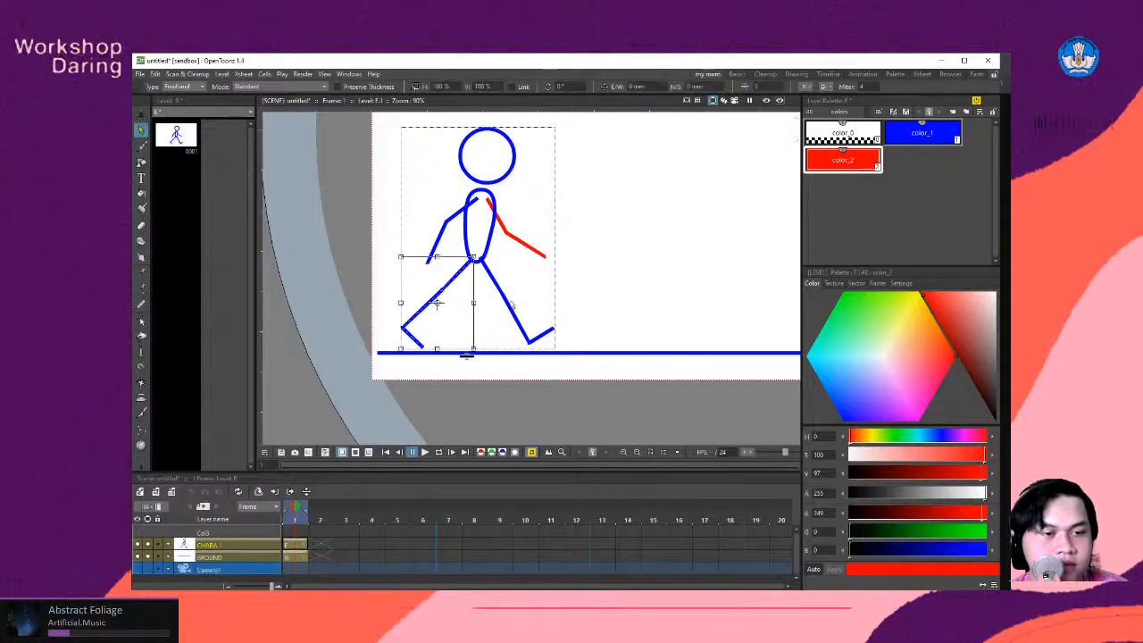
pyautogui.click(586, 297)
pyautogui.scroll(-2, 505, 284)
pyautogui.scroll(2, 506, 284)
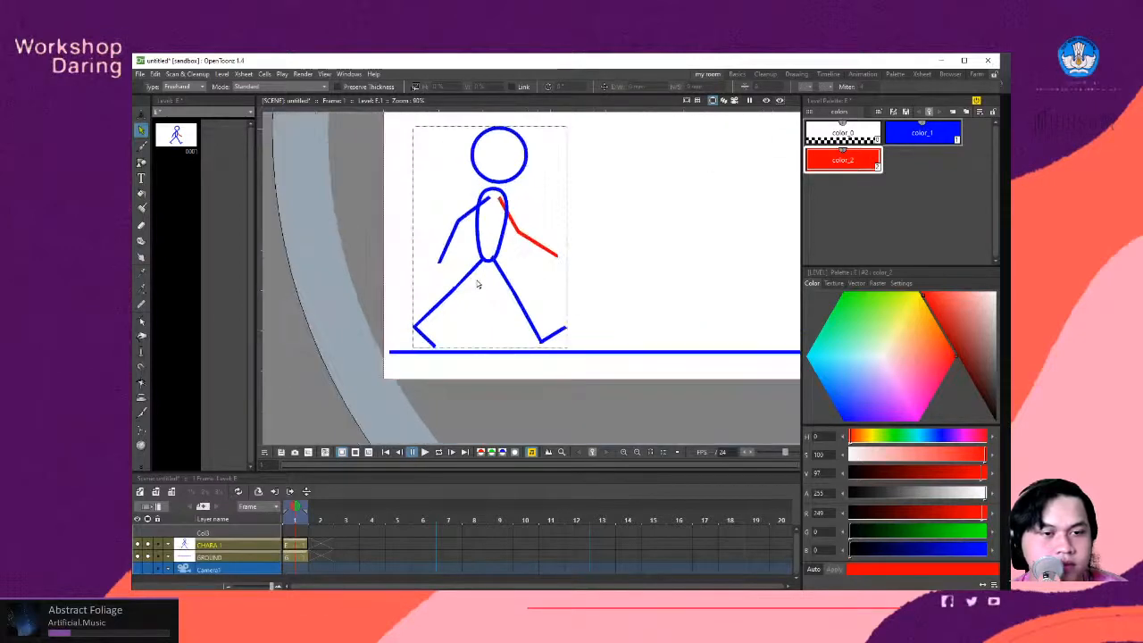
pyautogui.click(461, 284)
pyautogui.moveTo(446, 304); pyautogui.dragTo(449, 304)
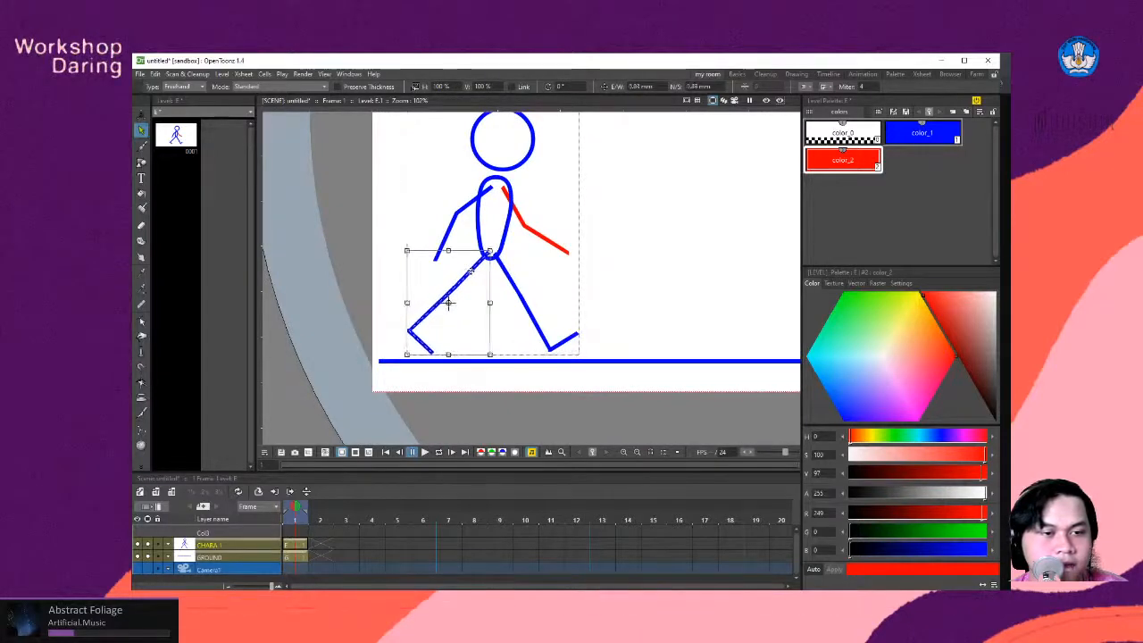
# - Recolour the rear leg with the red color_2 style and send it to the back of the drawing
pyautogui.click(840, 161)
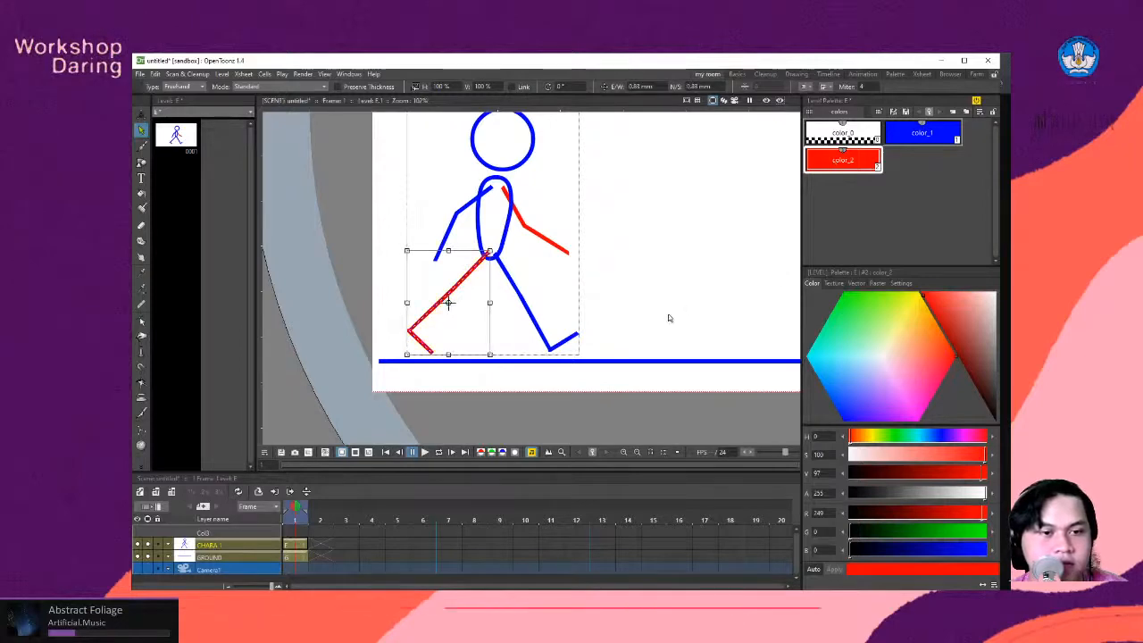
pyautogui.click(635, 317)
pyautogui.click(448, 304)
pyautogui.rightClick(450, 298)
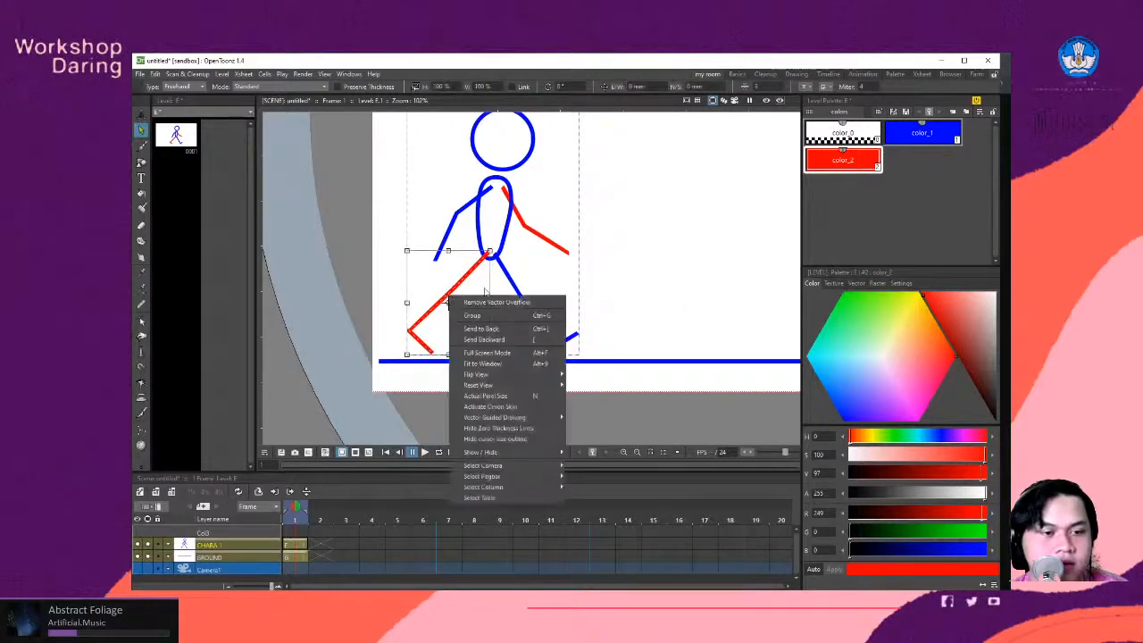
pyautogui.moveTo(543, 389)
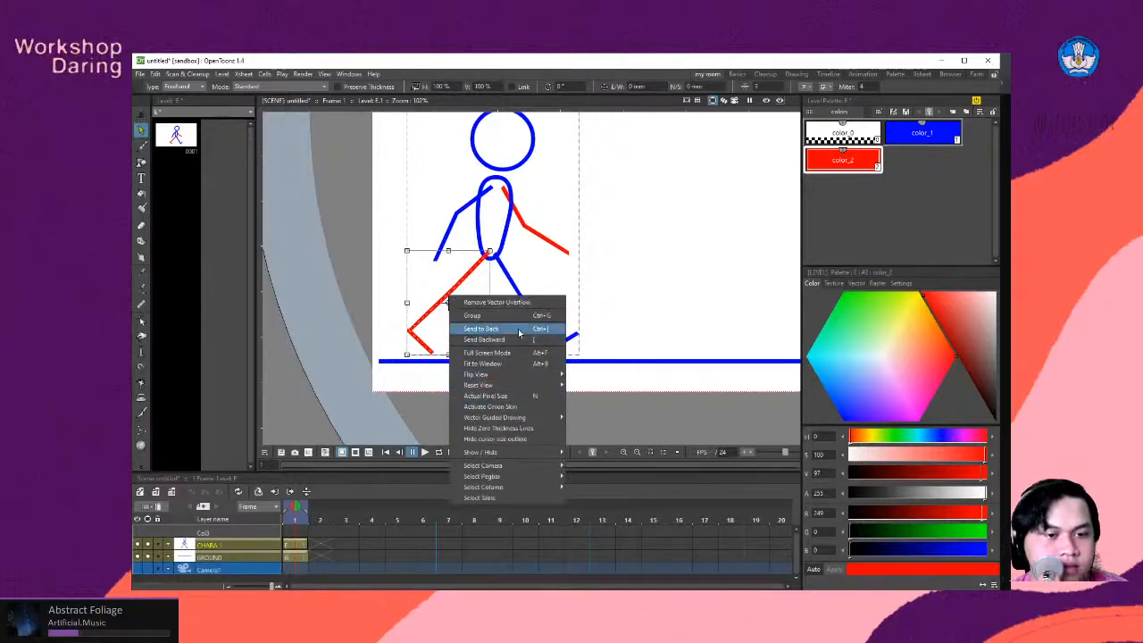
pyautogui.click(518, 333)
pyautogui.click(600, 300)
pyautogui.scroll(-2, 506, 258)
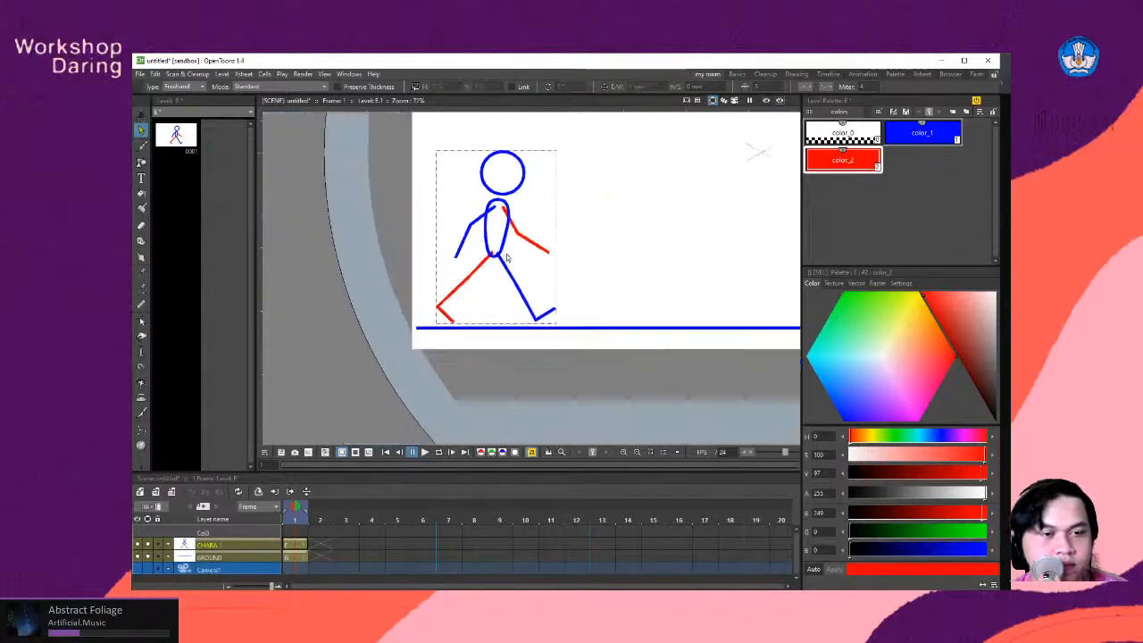
pyautogui.scroll(2, 506, 258)
pyautogui.scroll(-4, 508, 254)
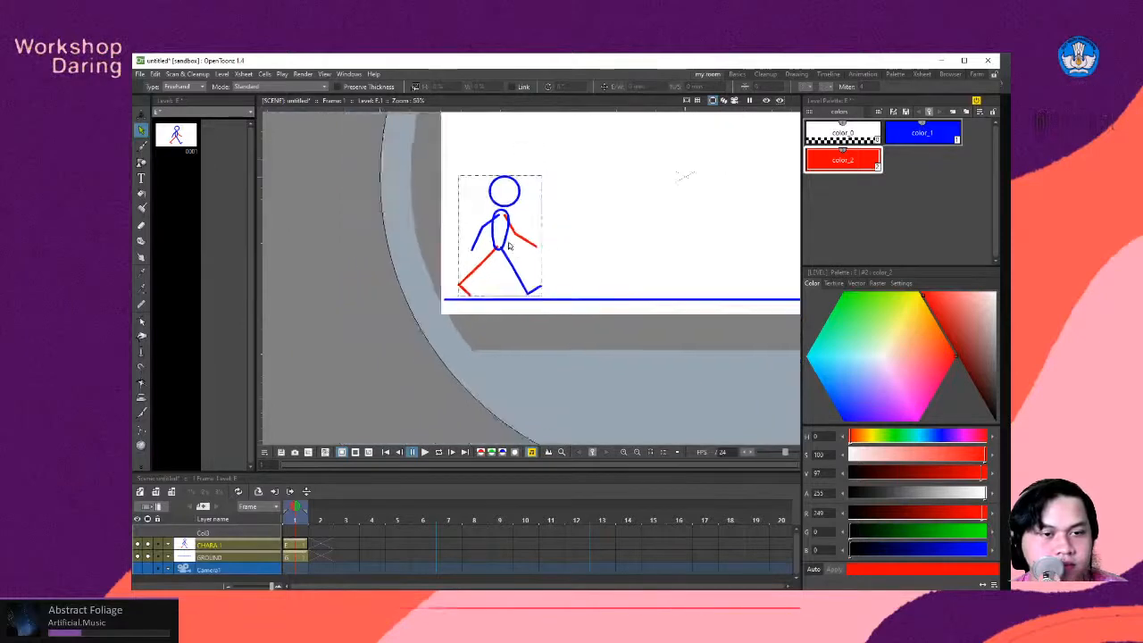
# - Set the selection type to Rectangular, select the whole character, and lower it about 2.83 mm so the feet meet the ground line
pyautogui.scroll(-1, 509, 246)
pyautogui.scroll(-1, 501, 229)
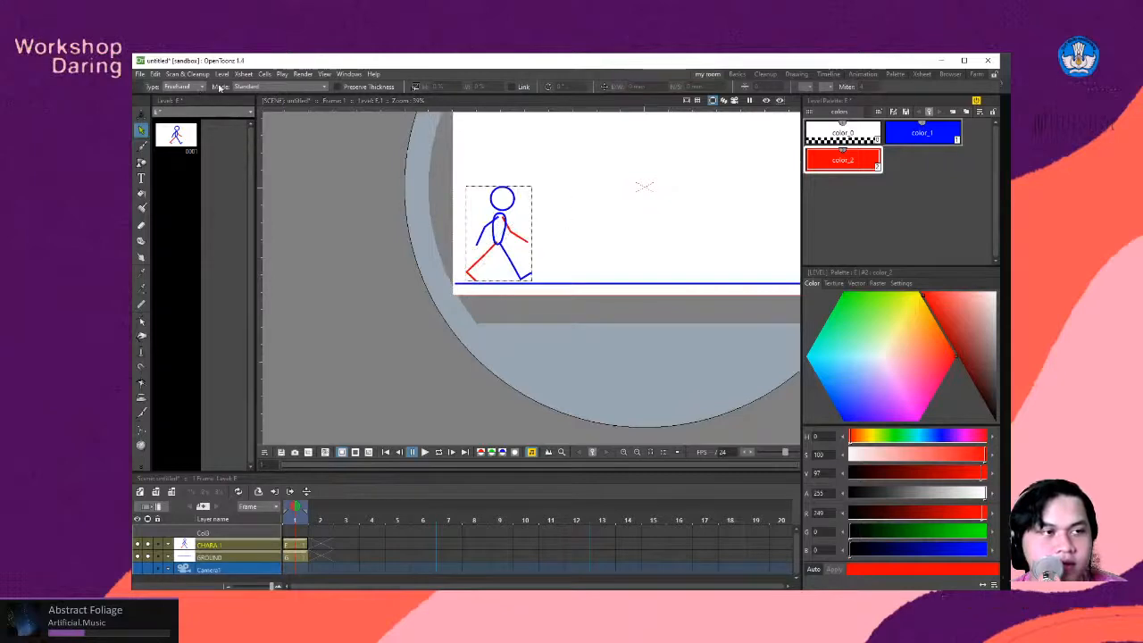
pyautogui.click(197, 87)
pyautogui.click(179, 94)
pyautogui.moveTo(575, 177); pyautogui.dragTo(454, 280)
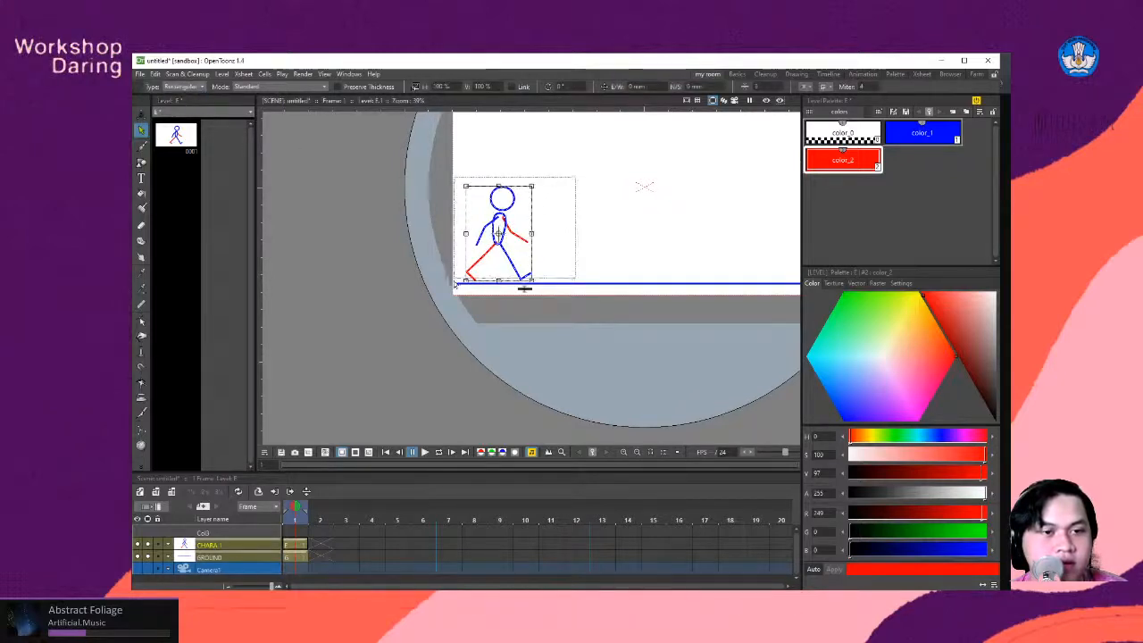
pyautogui.scroll(2, 473, 255)
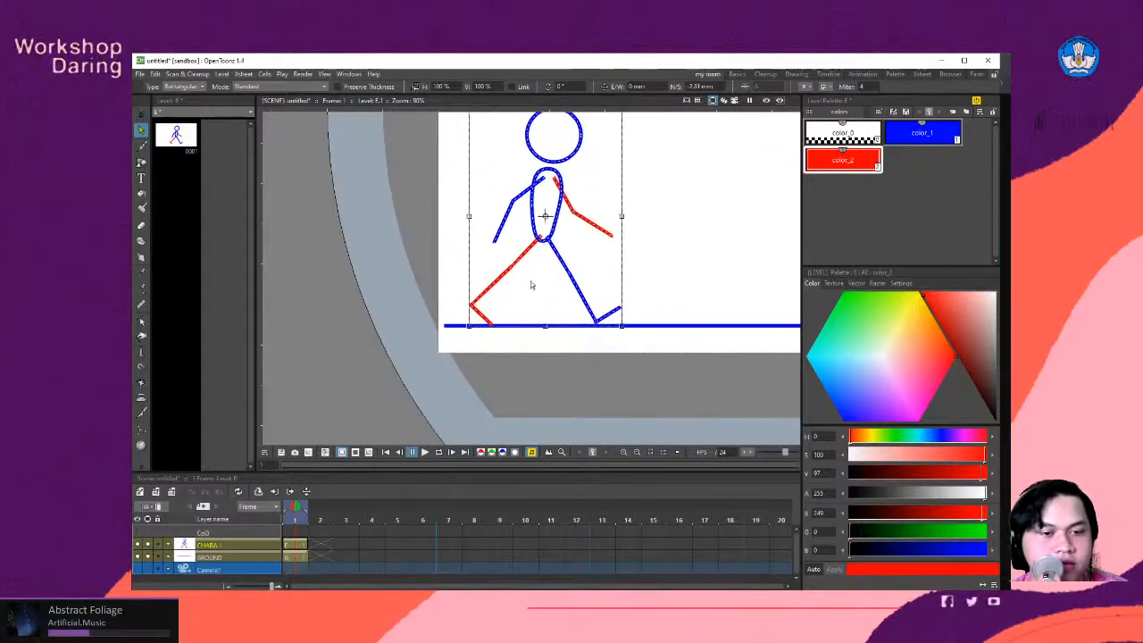
pyautogui.scroll(-2, 506, 337)
pyautogui.scroll(2, 608, 281)
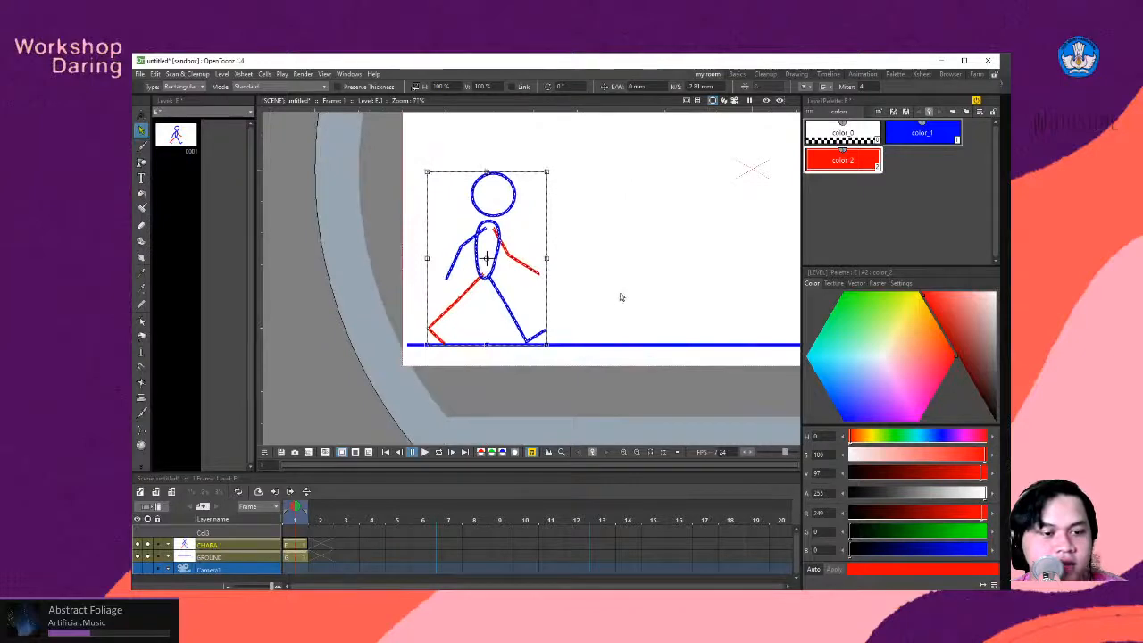
pyautogui.moveTo(797, 273); pyautogui.dragTo(697, 280)
pyautogui.scroll(1, 696, 281)
pyautogui.scroll(-3, 357, 349)
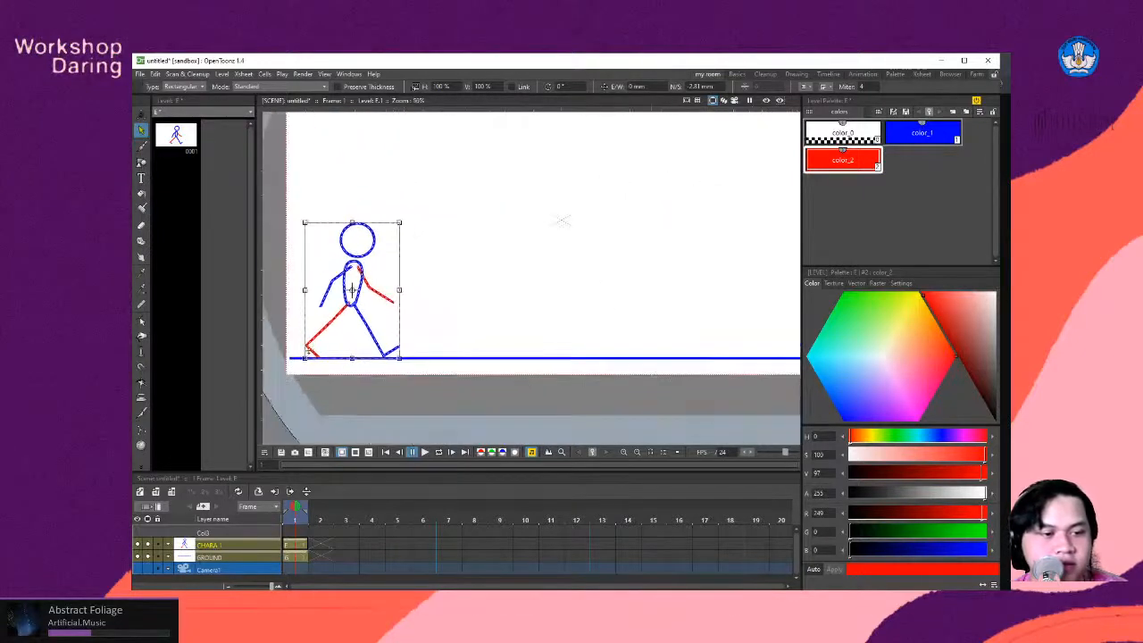
pyautogui.scroll(2, 311, 347)
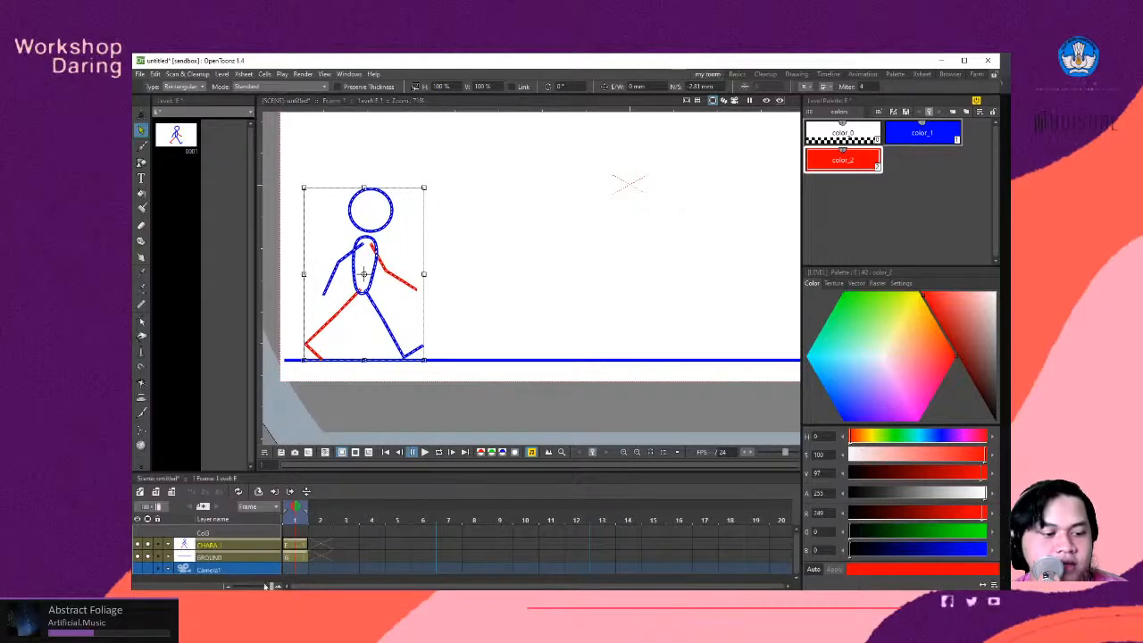
# - Compare the character's contact pose with the walk-cycle reference image in the browser, and return to OpenToonz
pyautogui.click(288, 597)
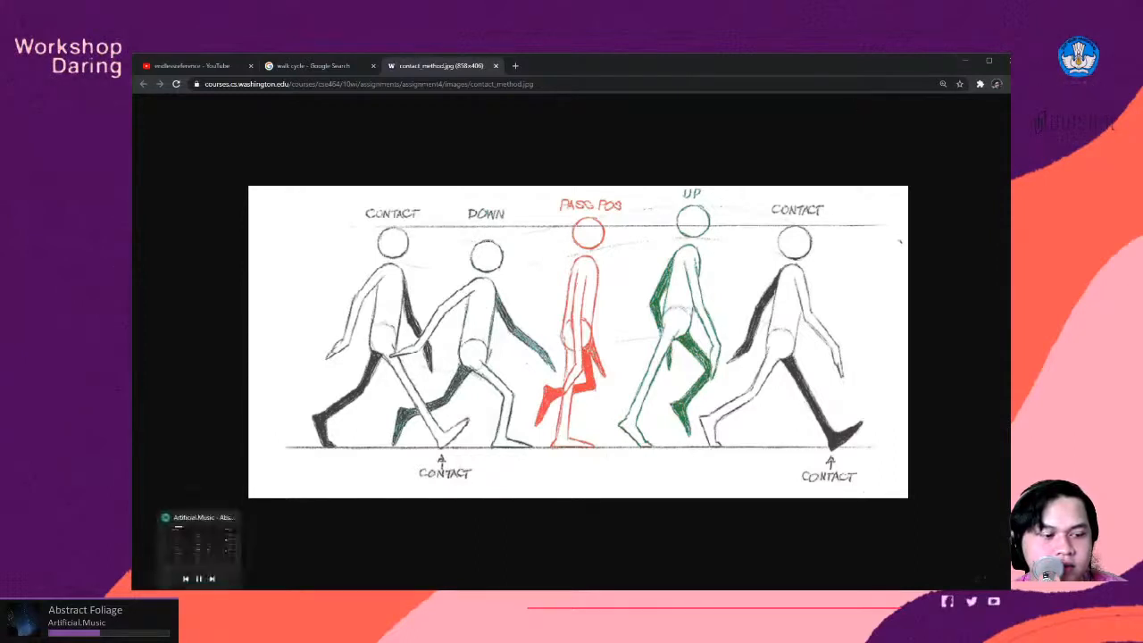
pyautogui.click(258, 596)
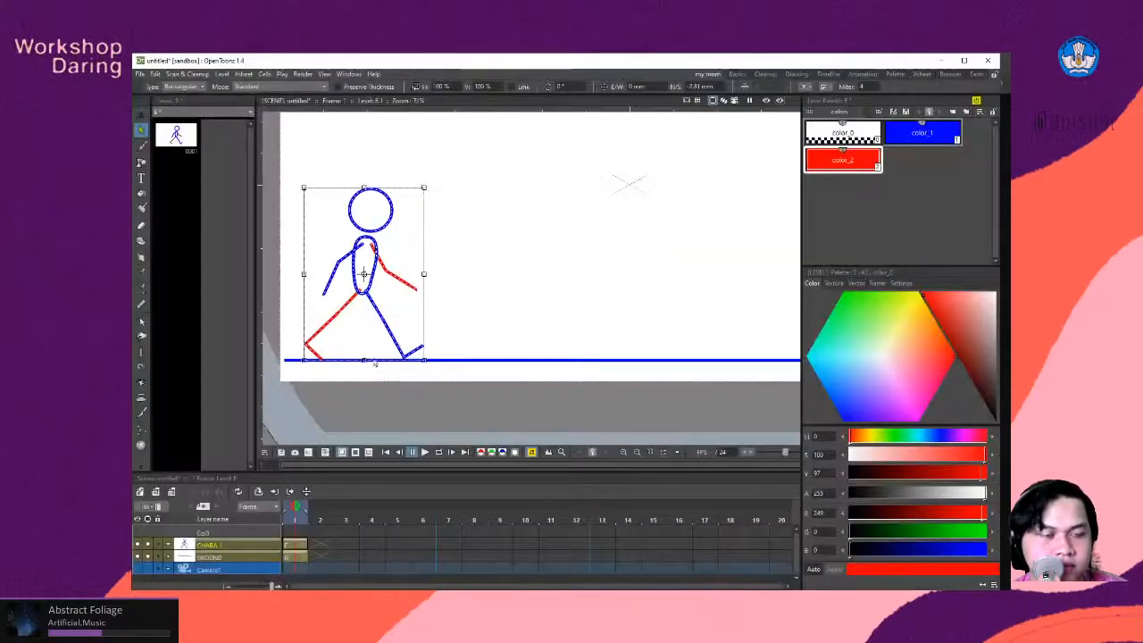
pyautogui.scroll(-2, 375, 360)
pyautogui.click(501, 288)
pyautogui.scroll(-2, 299, 311)
pyautogui.scroll(4, 293, 306)
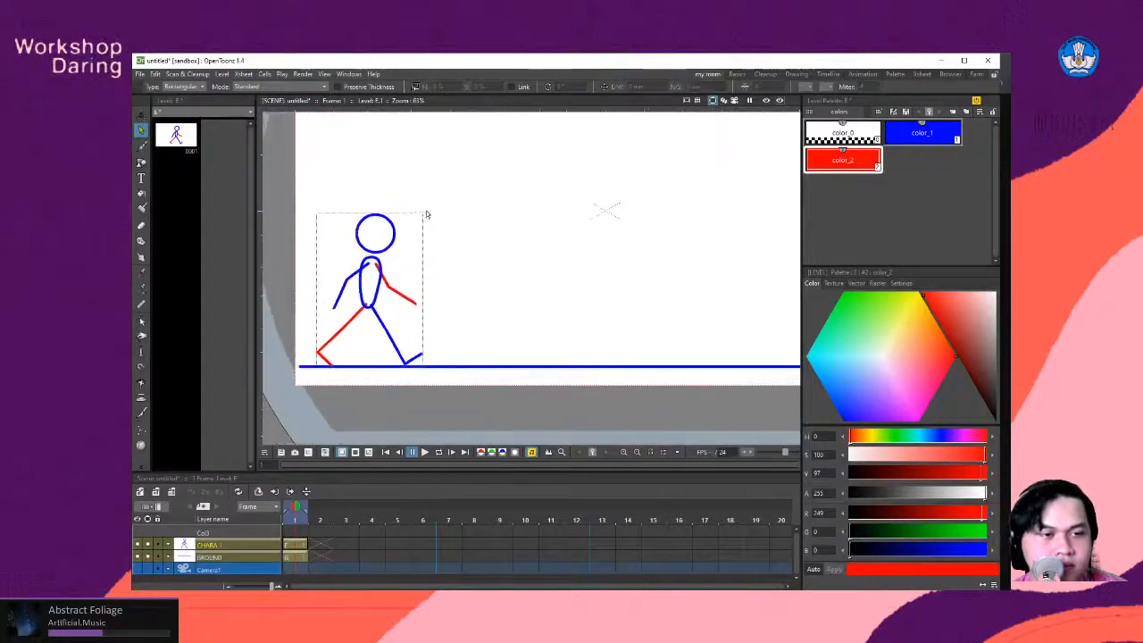
pyautogui.scroll(-2, 329, 224)
pyautogui.scroll(3, 316, 253)
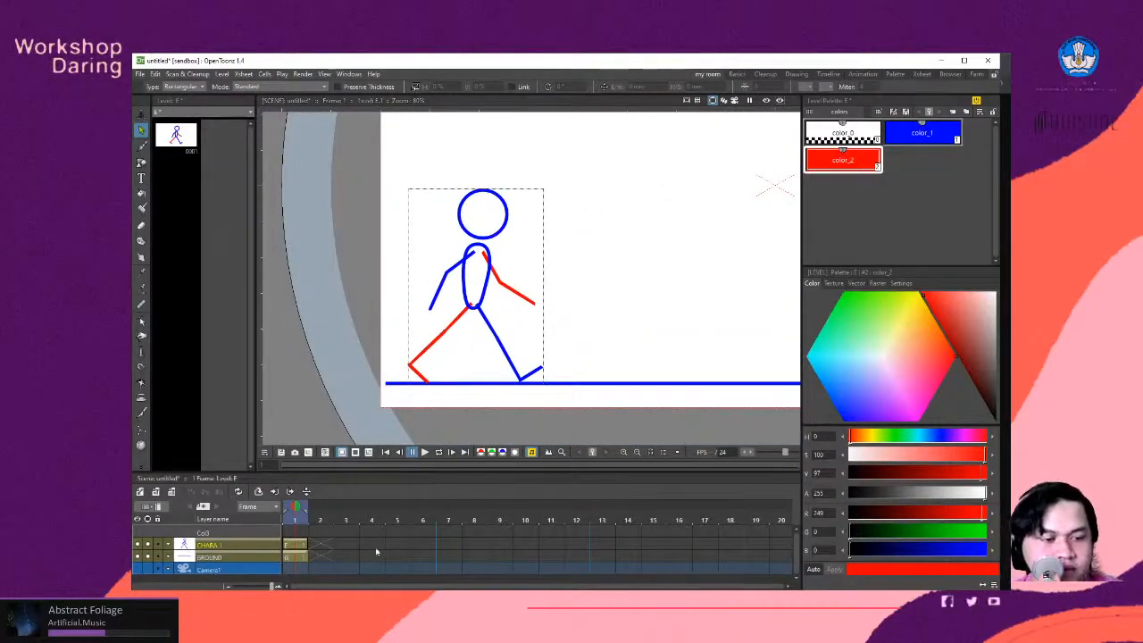
pyautogui.click(322, 546)
pyautogui.click(301, 548)
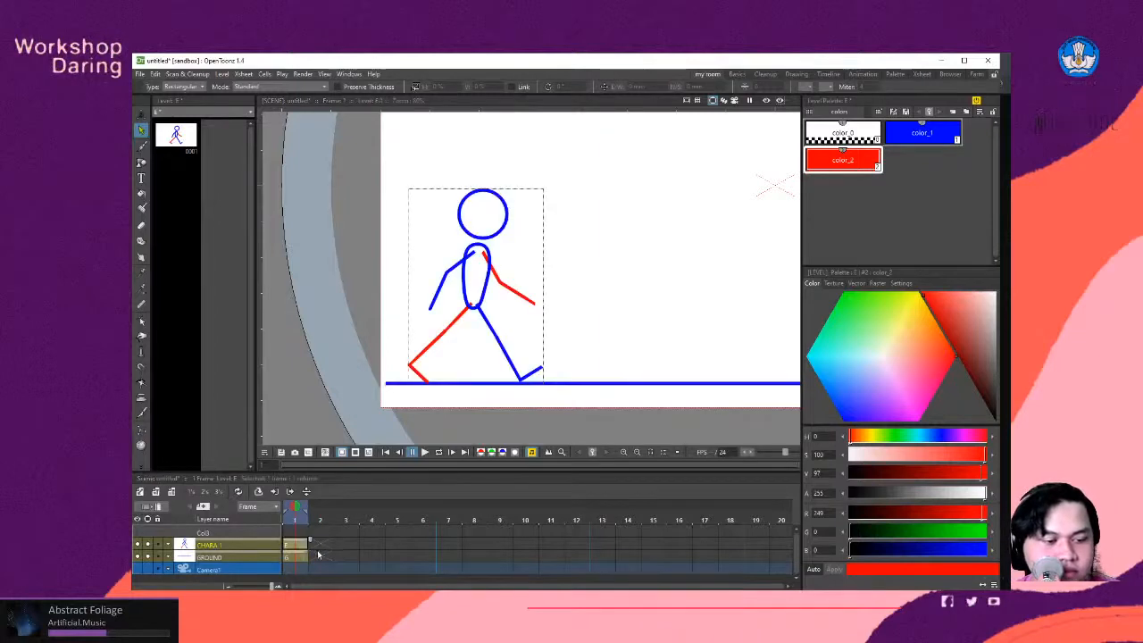
pyautogui.click(316, 557)
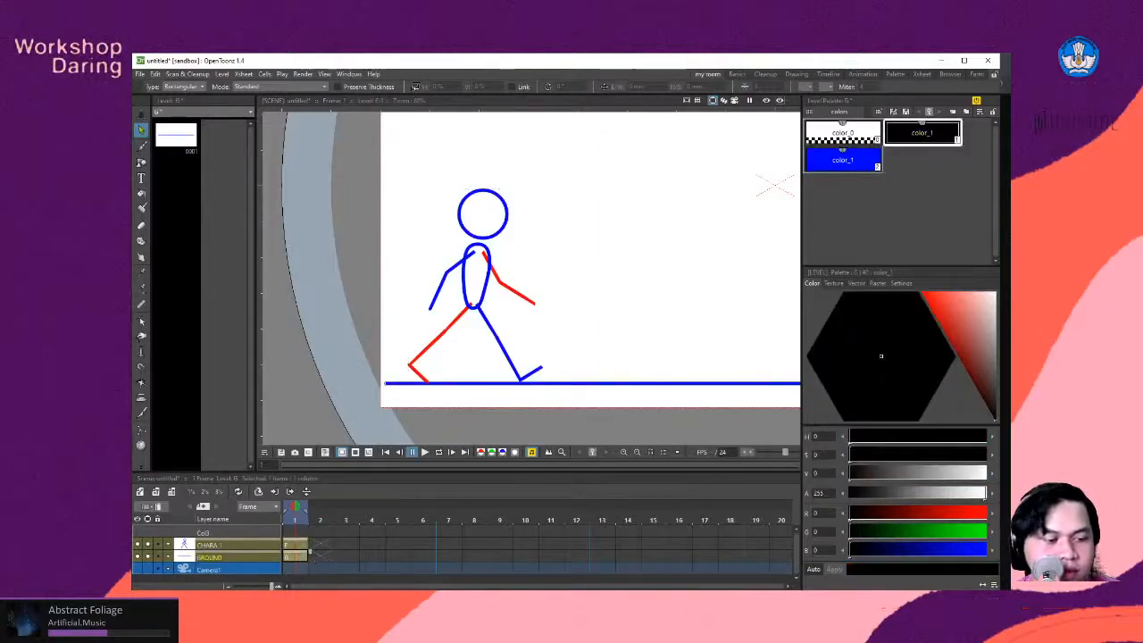
pyautogui.hotkey('alt', 'Tab')
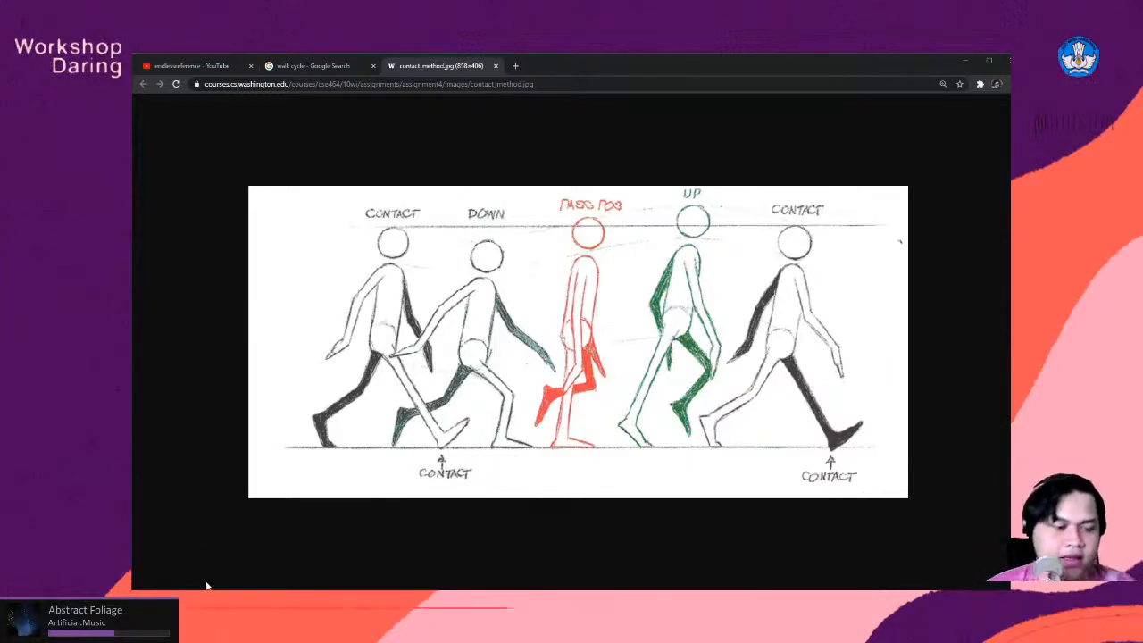
pyautogui.hotkey('alt', 'Tab')
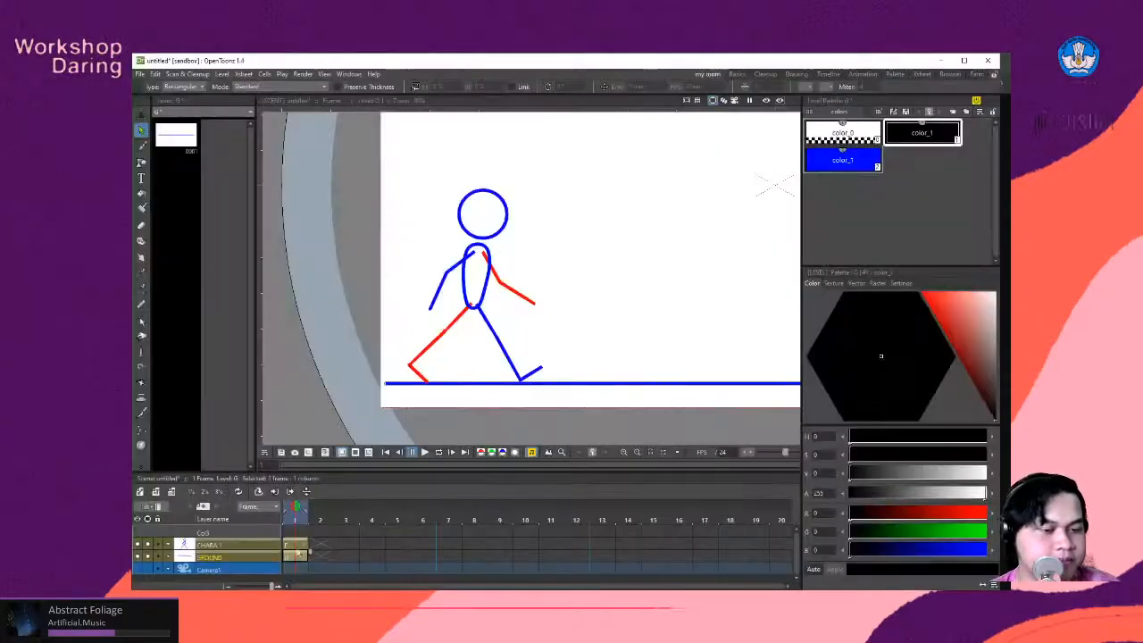
# - Extend the GROUND drawing's exposure through frame 4 and duplicate the character drawing into frame 2
pyautogui.click(305, 547)
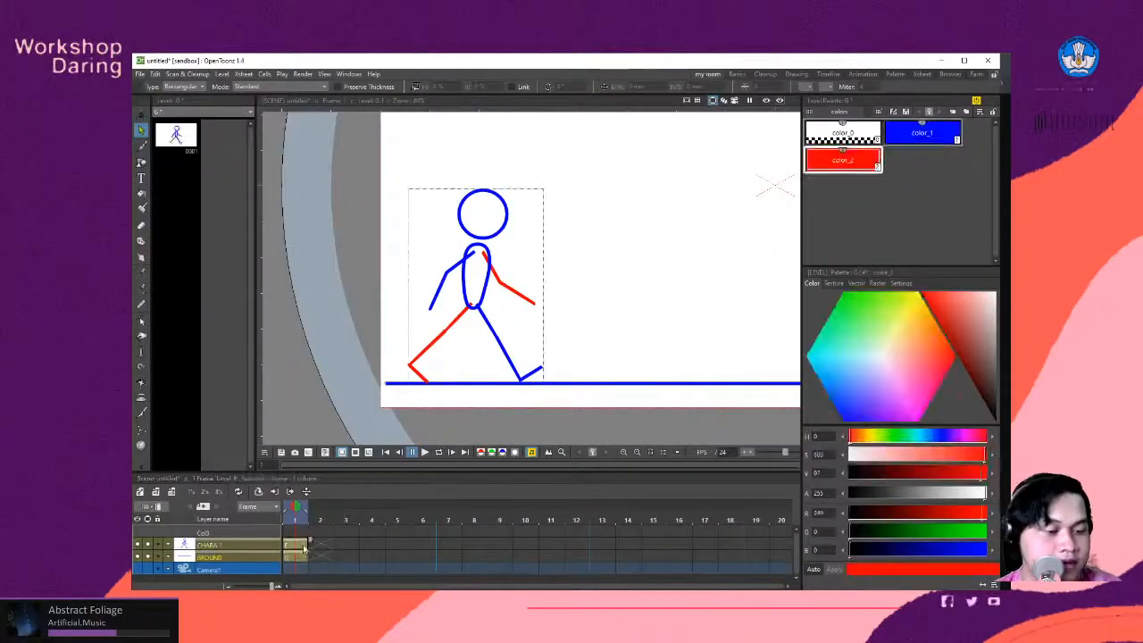
pyautogui.click(303, 559)
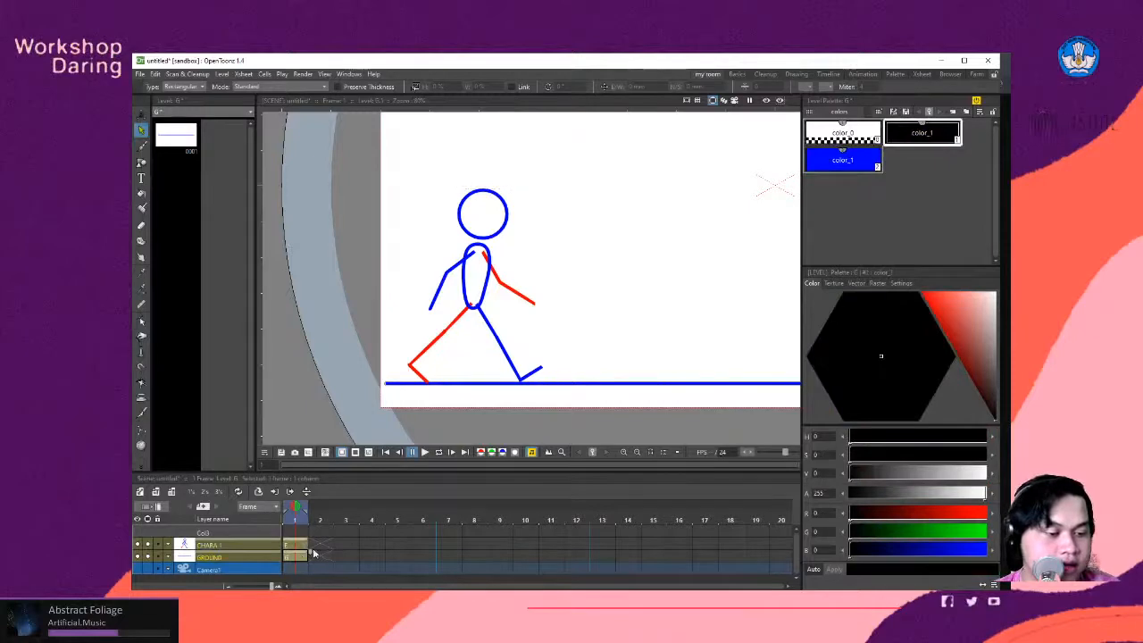
pyautogui.moveTo(312, 555); pyautogui.dragTo(386, 554)
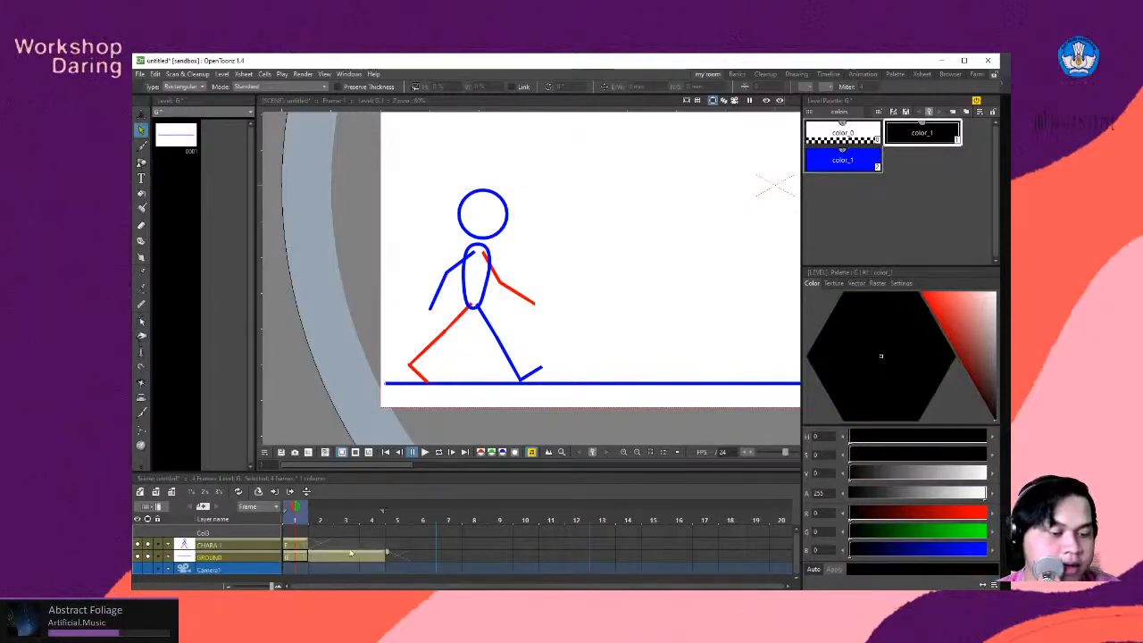
pyautogui.click(320, 545)
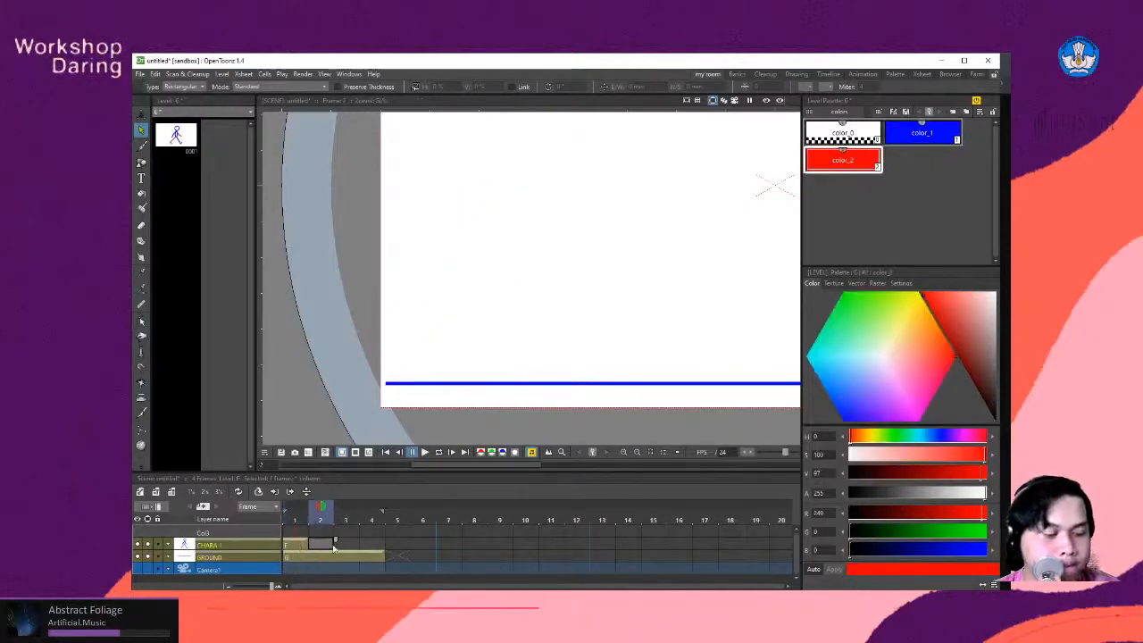
pyautogui.press('d')
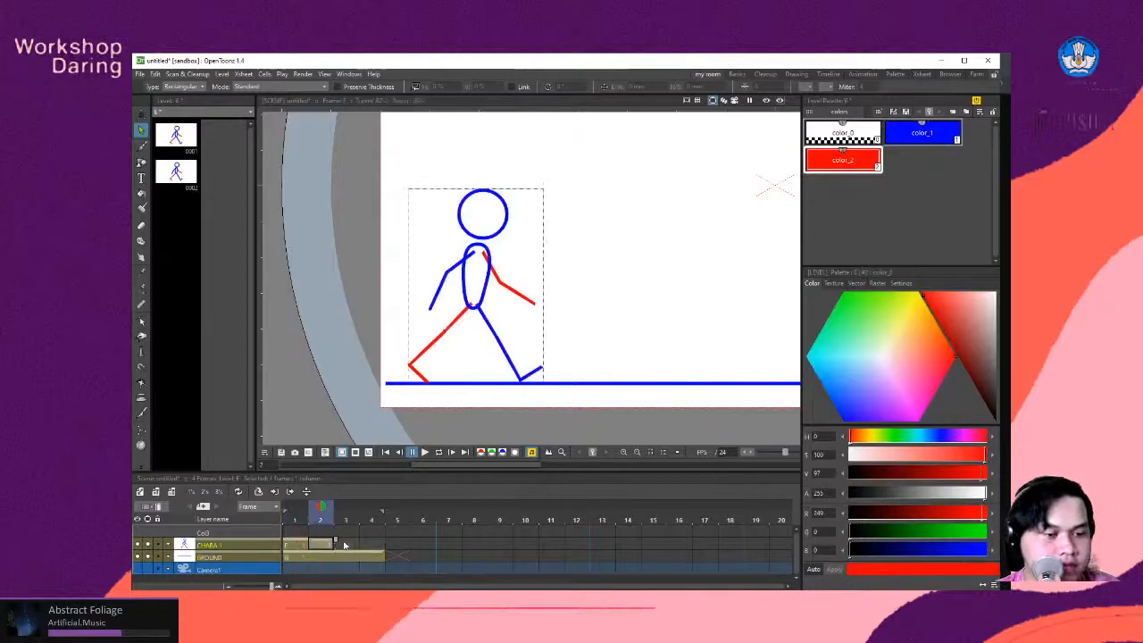
# - Place the blue front leg's pivot at the hip on frame 2 and rotate the leg forward about 7.82°
pyautogui.scroll(-3, 493, 320)
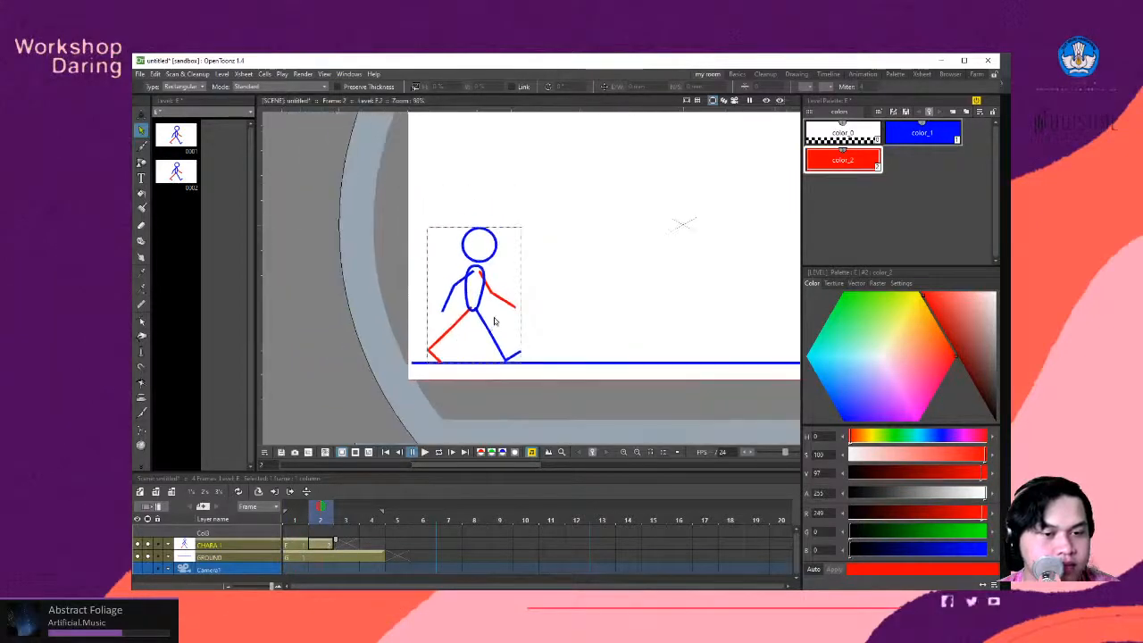
pyautogui.scroll(4, 493, 321)
pyautogui.scroll(-2, 492, 320)
pyautogui.scroll(3, 490, 320)
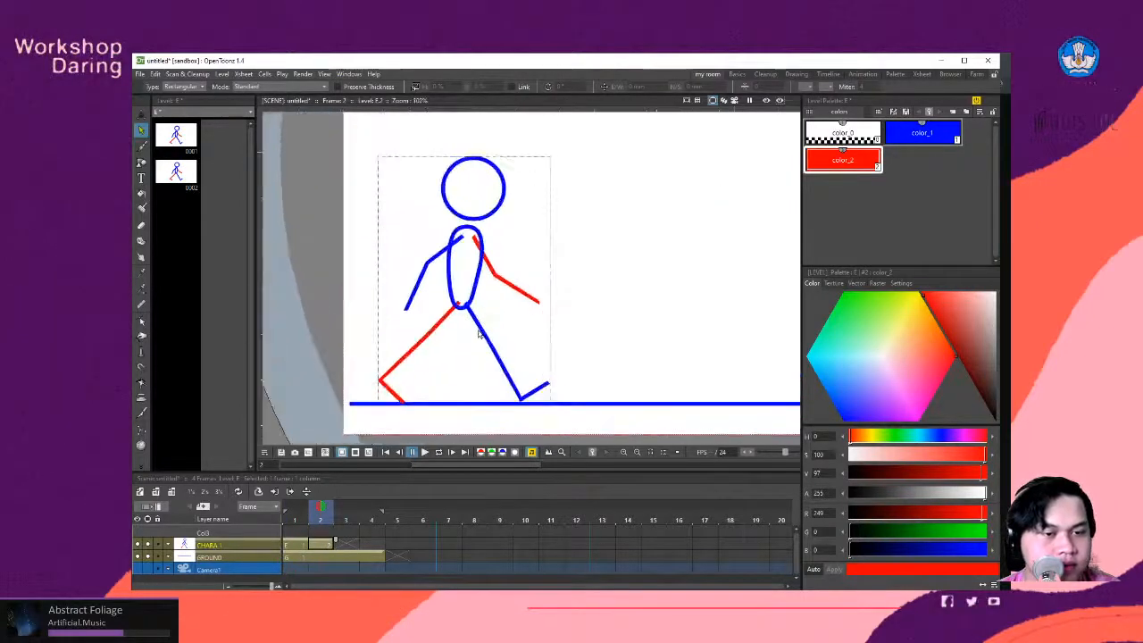
pyautogui.click(480, 333)
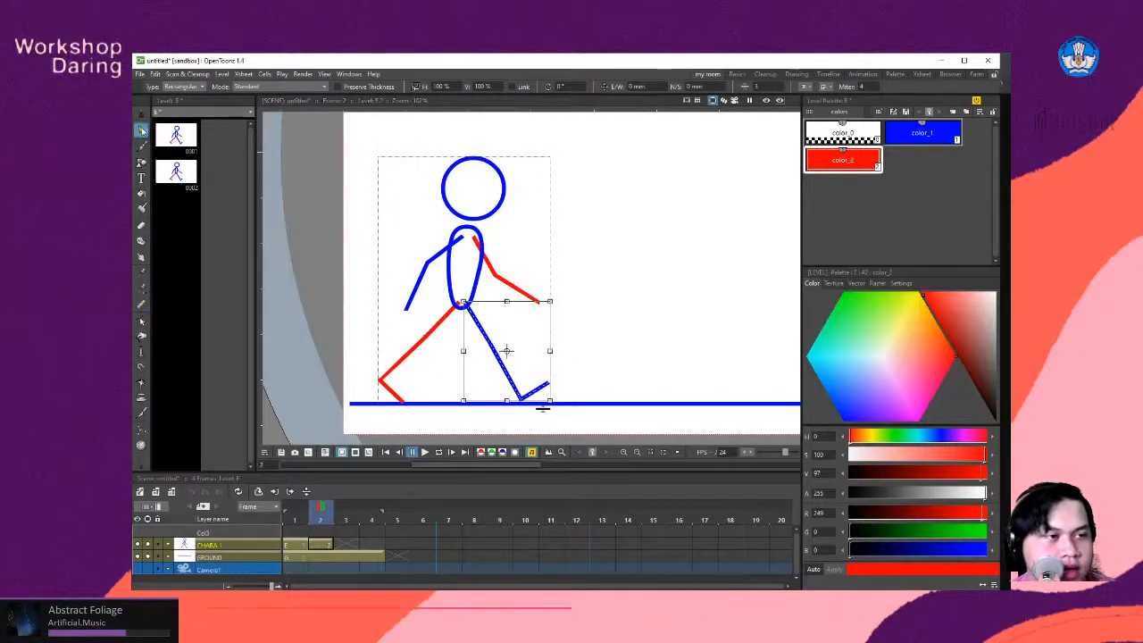
pyautogui.click(141, 321)
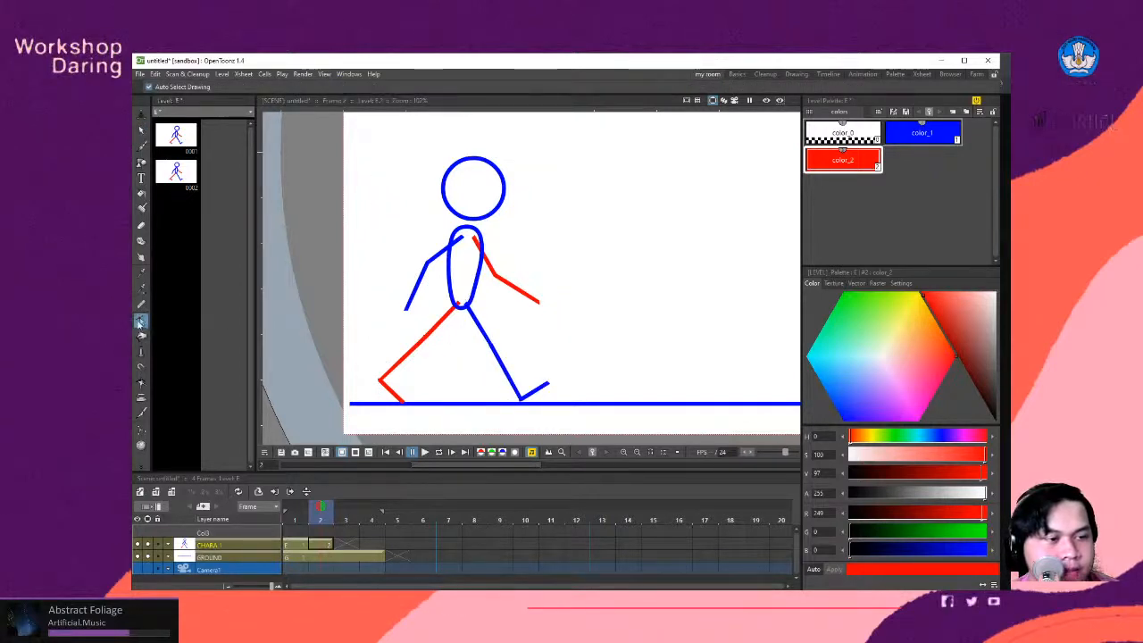
pyautogui.press('s')
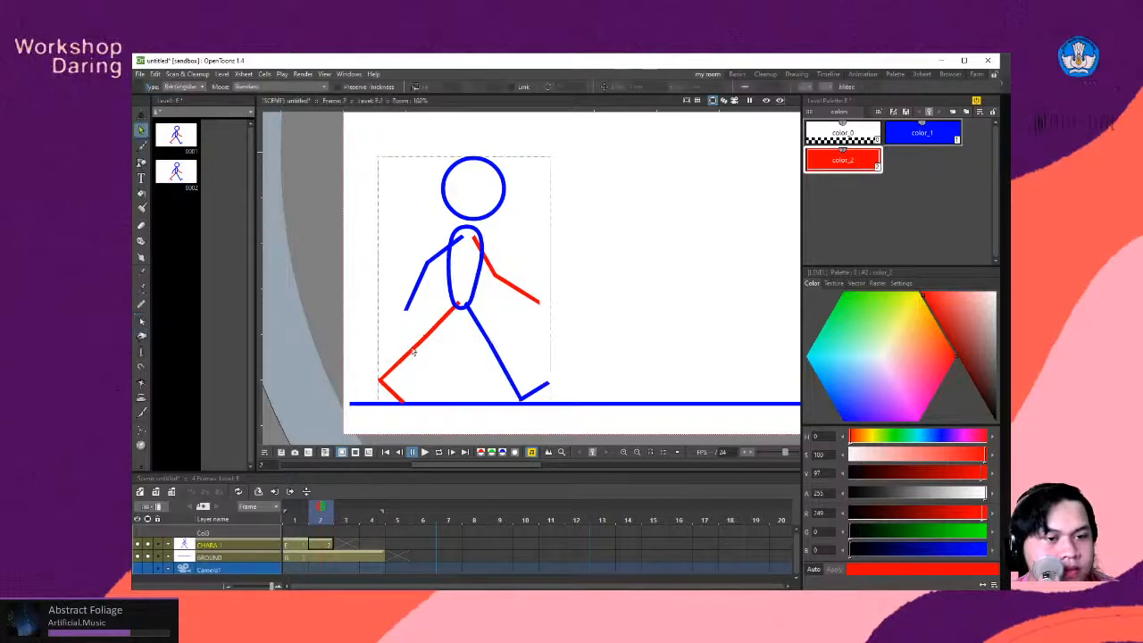
pyautogui.click(482, 332)
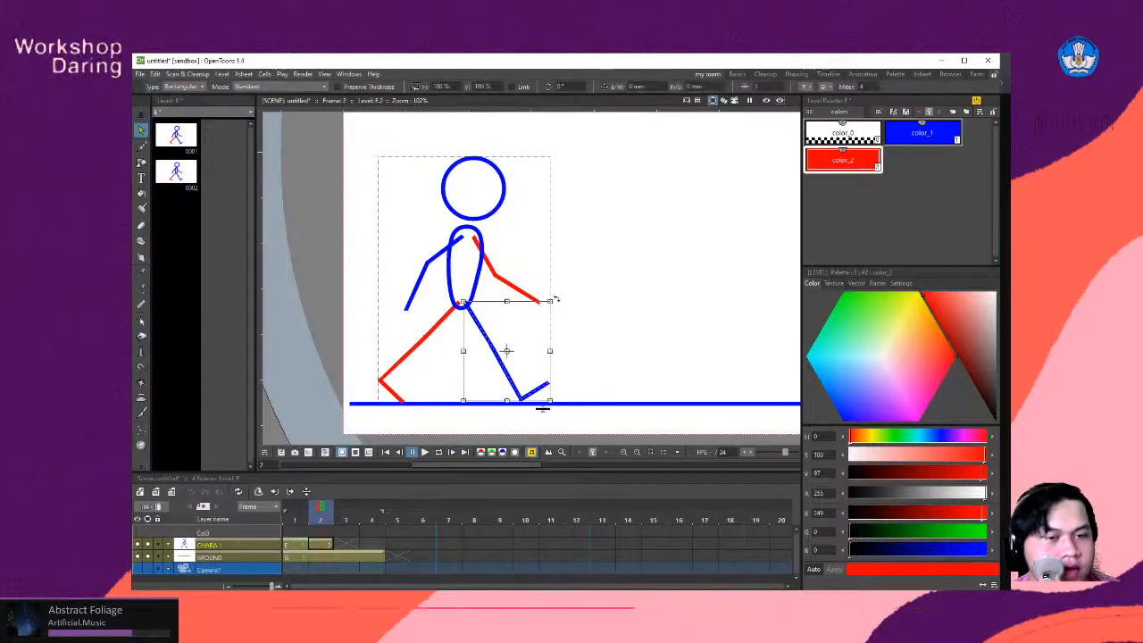
pyautogui.moveTo(555, 299); pyautogui.dragTo(560, 288)
pyautogui.hotkey('ctrl', 'z')
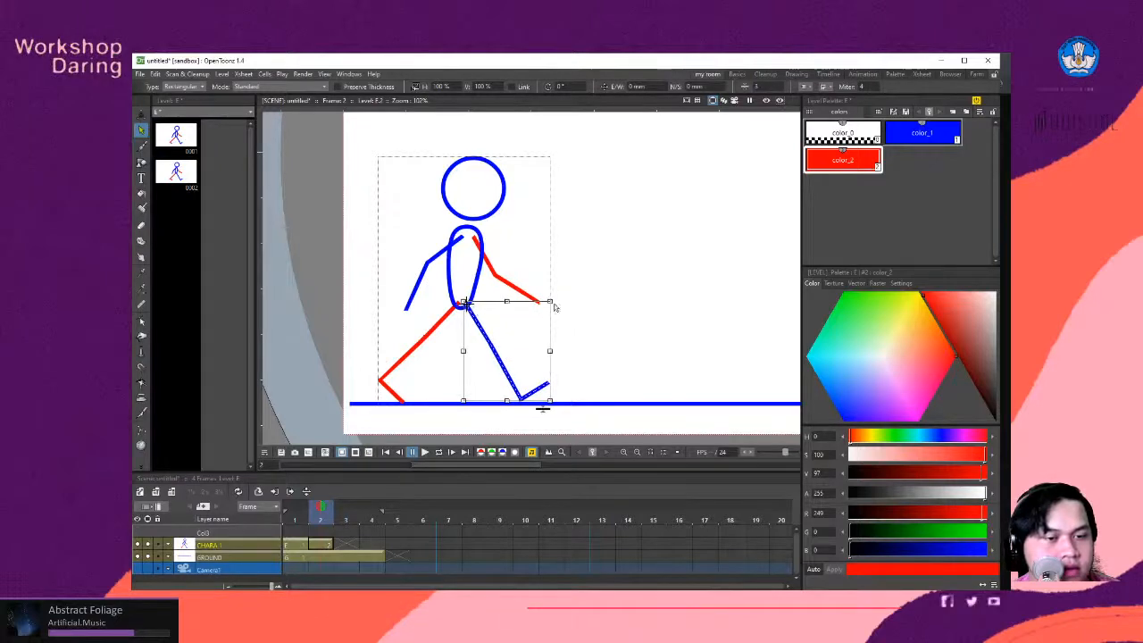
pyautogui.moveTo(554, 301); pyautogui.dragTo(559, 288)
pyautogui.hotkey('ctrl', 'z')
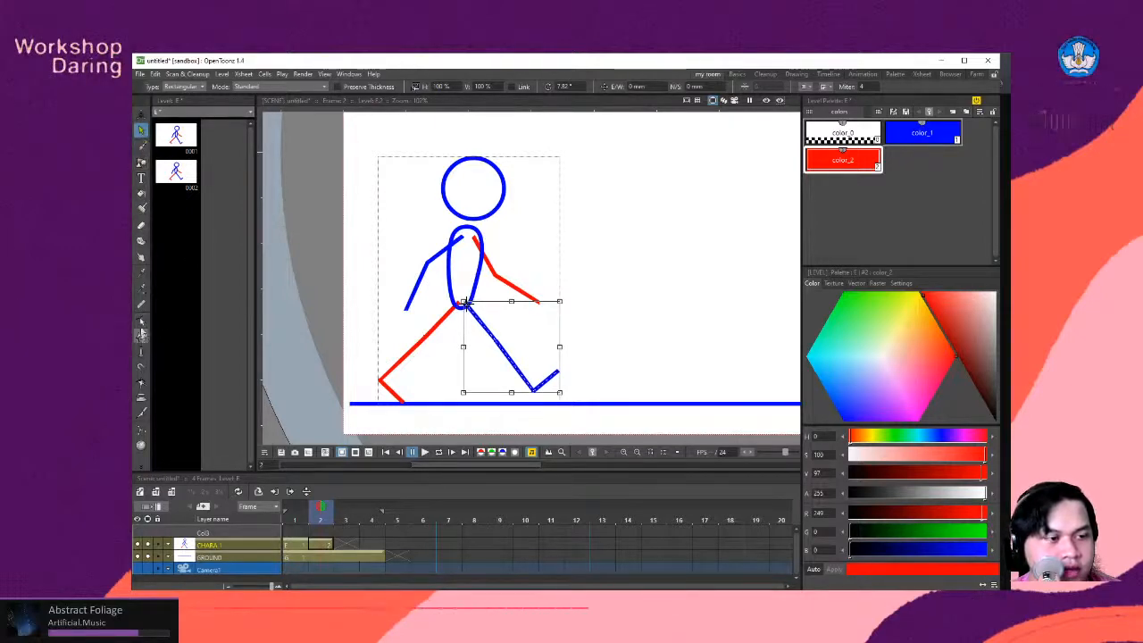
# - Reshape the blue front leg by its control points, bending the knee and laying the foot flat just above the ground line
pyautogui.click(141, 319)
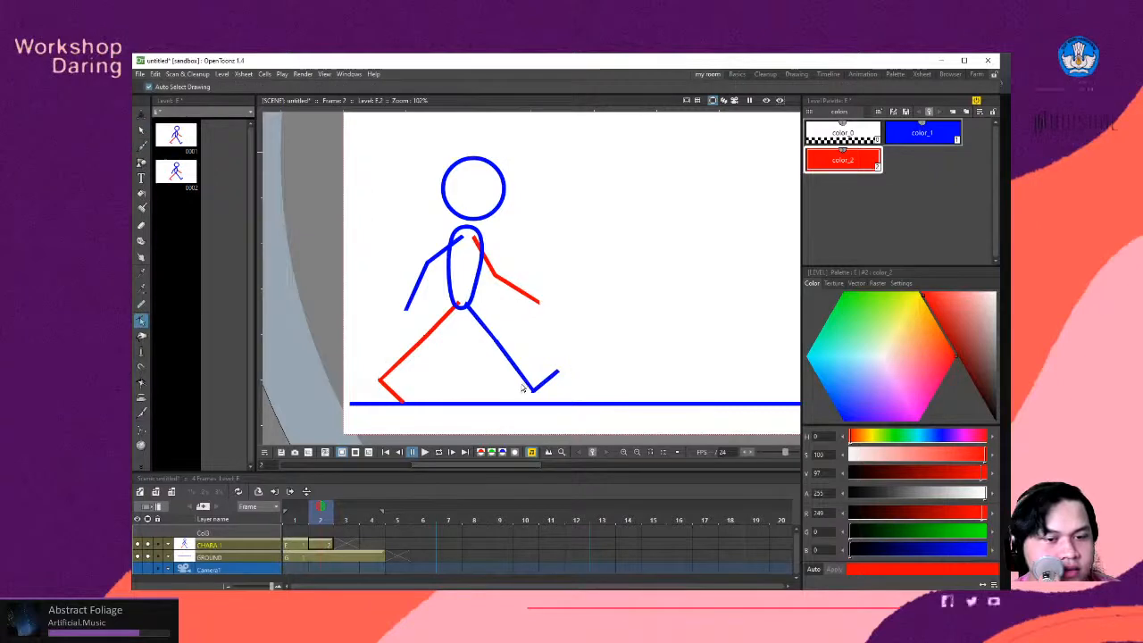
pyautogui.moveTo(582, 364)
pyautogui.mouseDown()
pyautogui.moveTo(500, 404)
pyautogui.moveTo(524, 378)
pyautogui.moveTo(530, 397)
pyautogui.mouseUp()
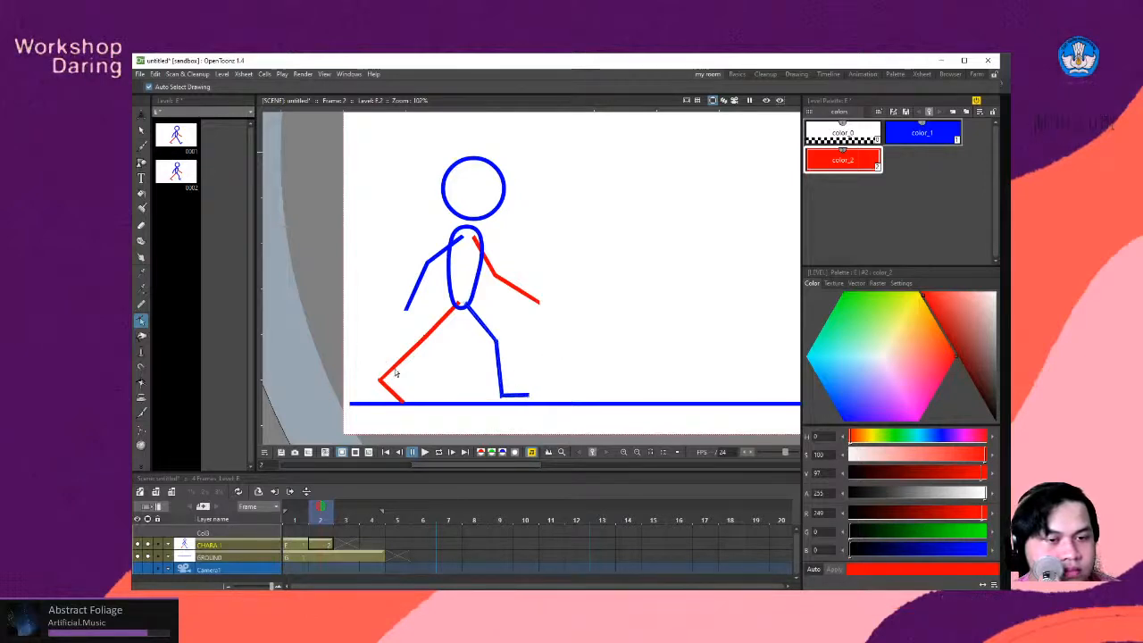
# - Select the red rear leg and rotate it about 16.76° around the hip, toward the front leg
pyautogui.click(423, 339)
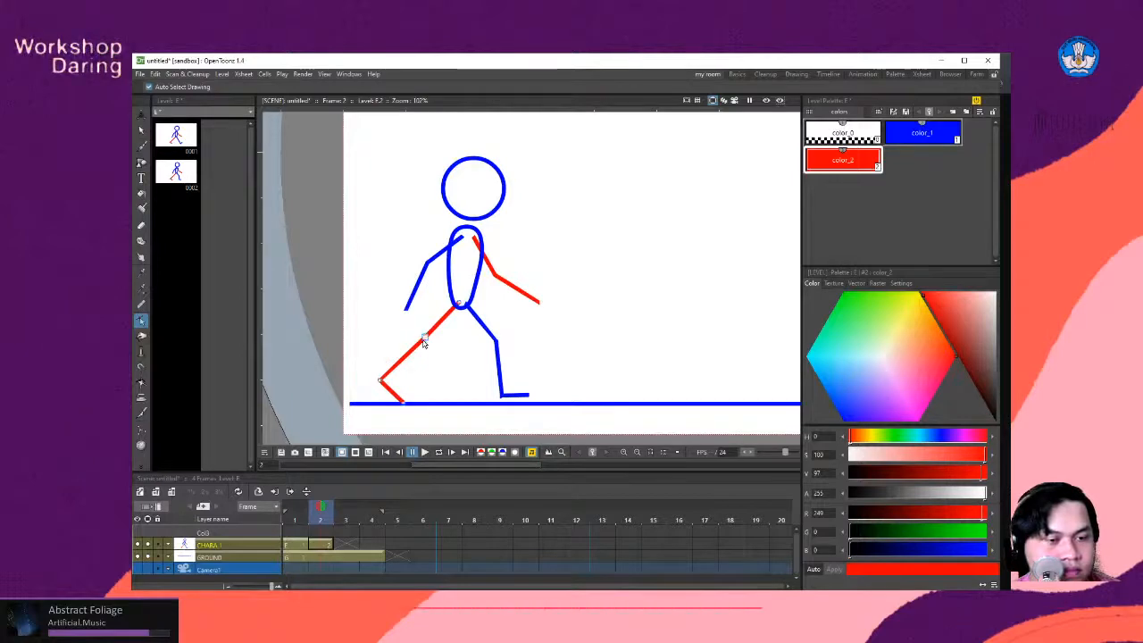
pyautogui.click(141, 130)
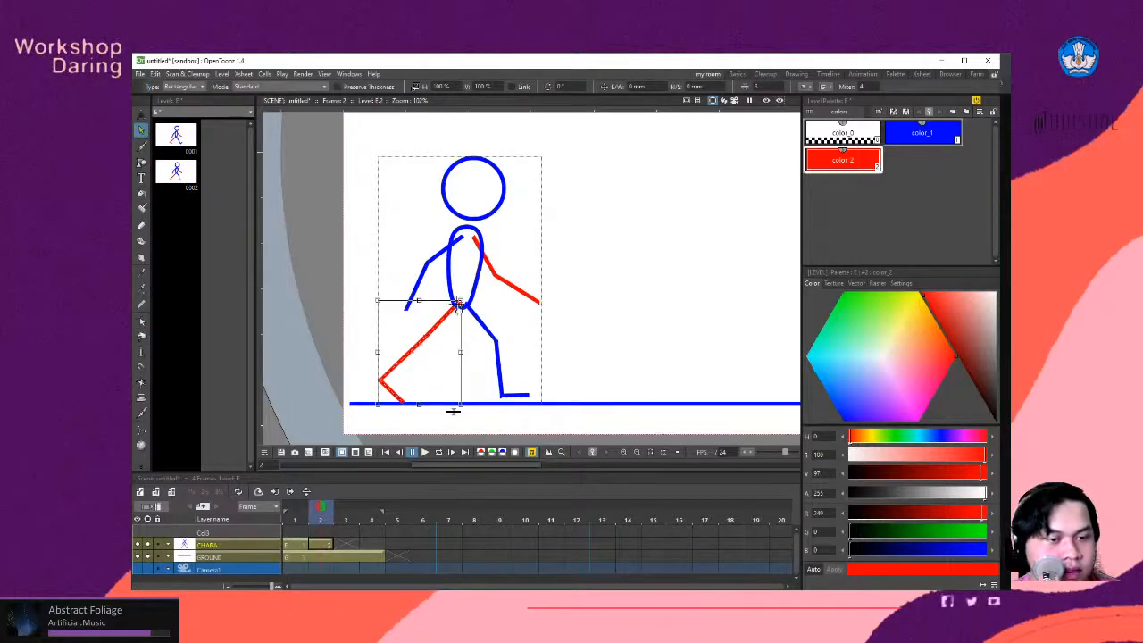
pyautogui.moveTo(453, 409); pyautogui.dragTo(496, 402)
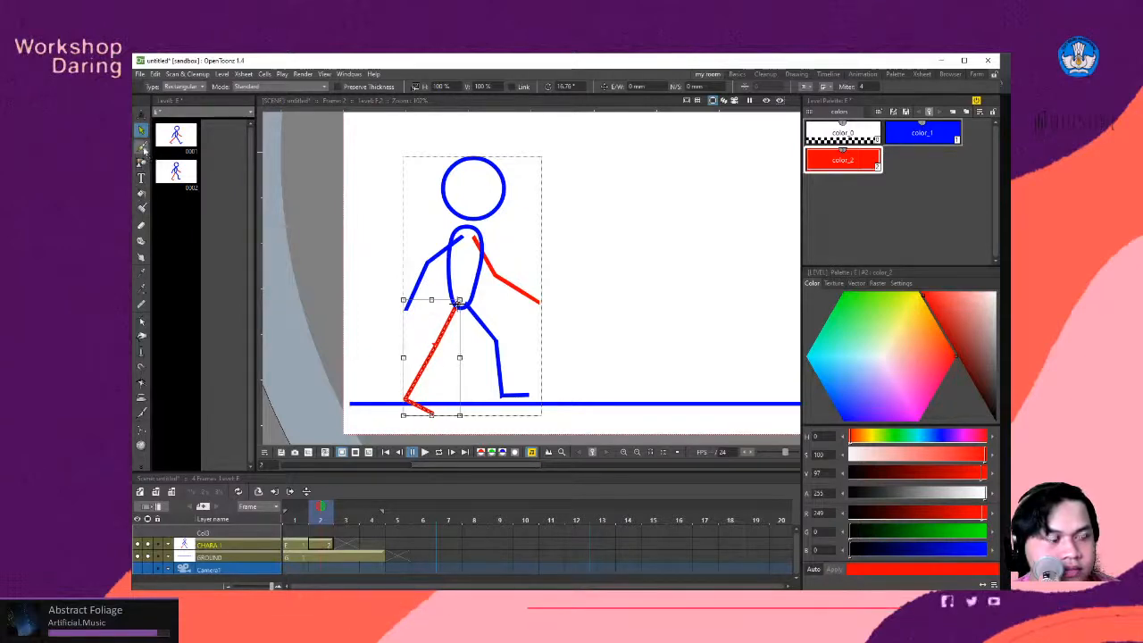
# - Reshape the red rear leg by its control points, bending the knee forward and raising the heel with the toe near the ground
pyautogui.click(142, 321)
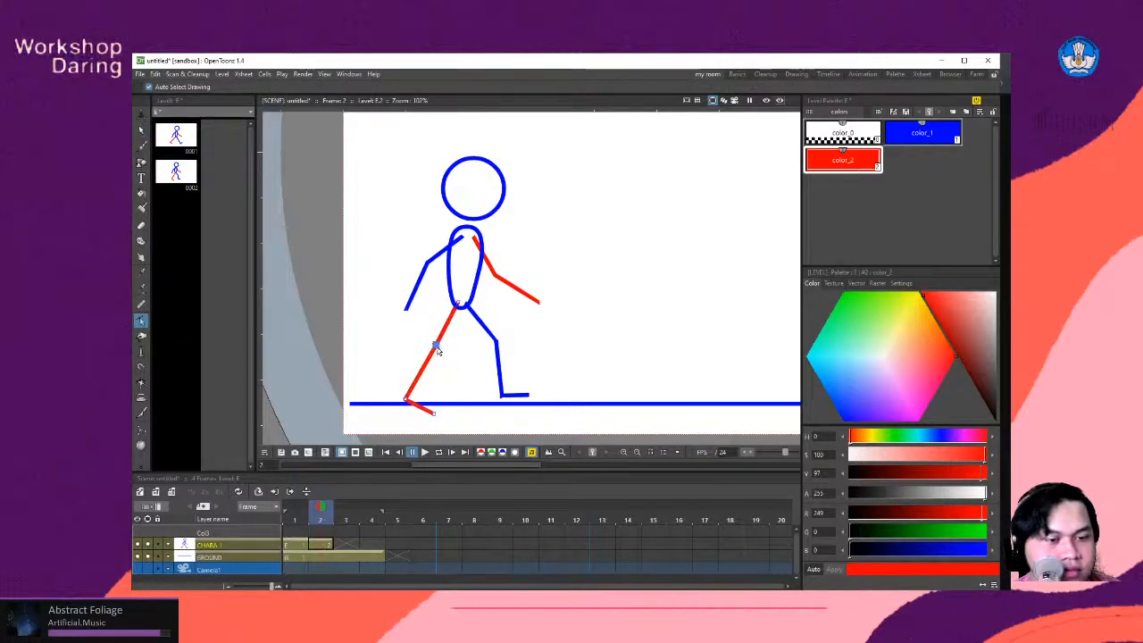
pyautogui.moveTo(435, 346); pyautogui.dragTo(440, 349)
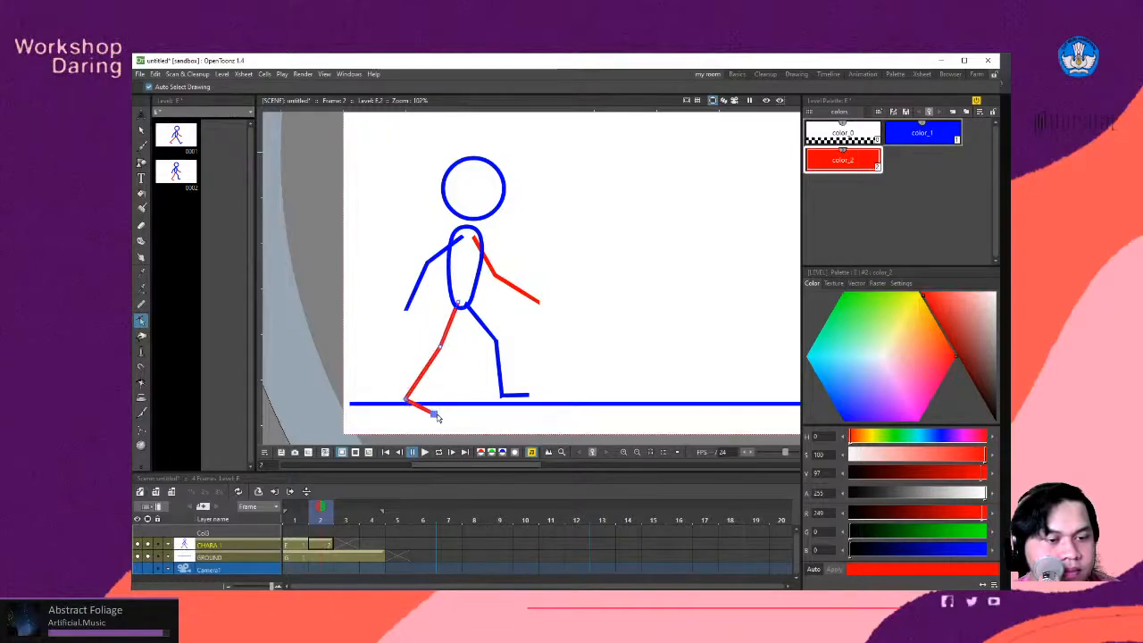
pyautogui.moveTo(437, 415); pyautogui.dragTo(412, 403)
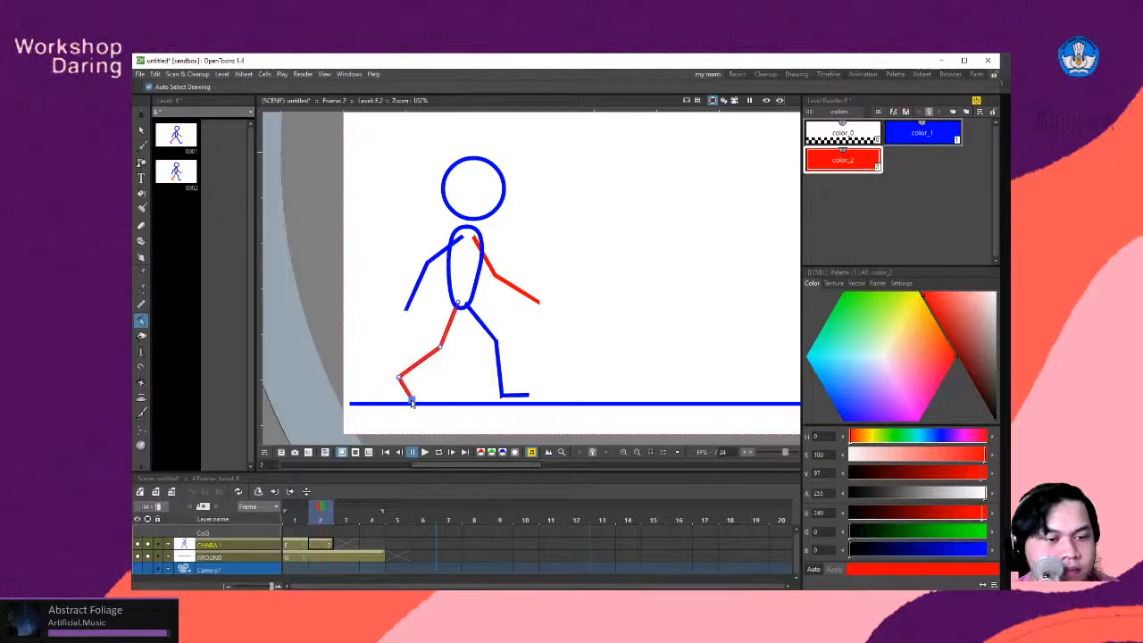
# - Deselect the red leg, show onion skins of the previous and following frames, and go to frame 1
pyautogui.click(578, 343)
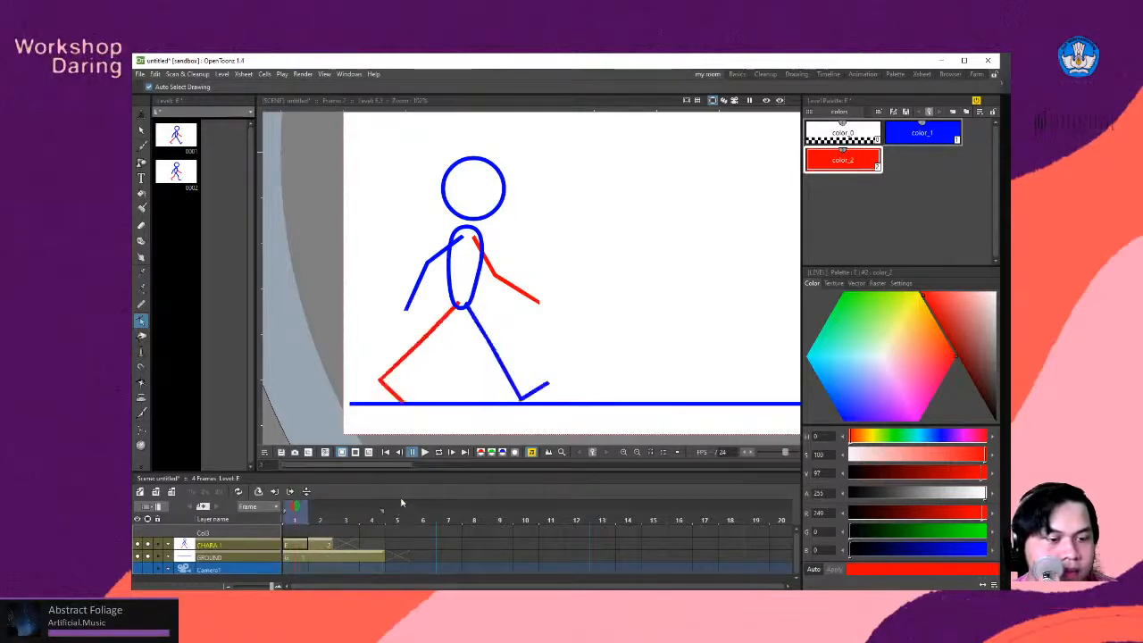
pyautogui.click(296, 507)
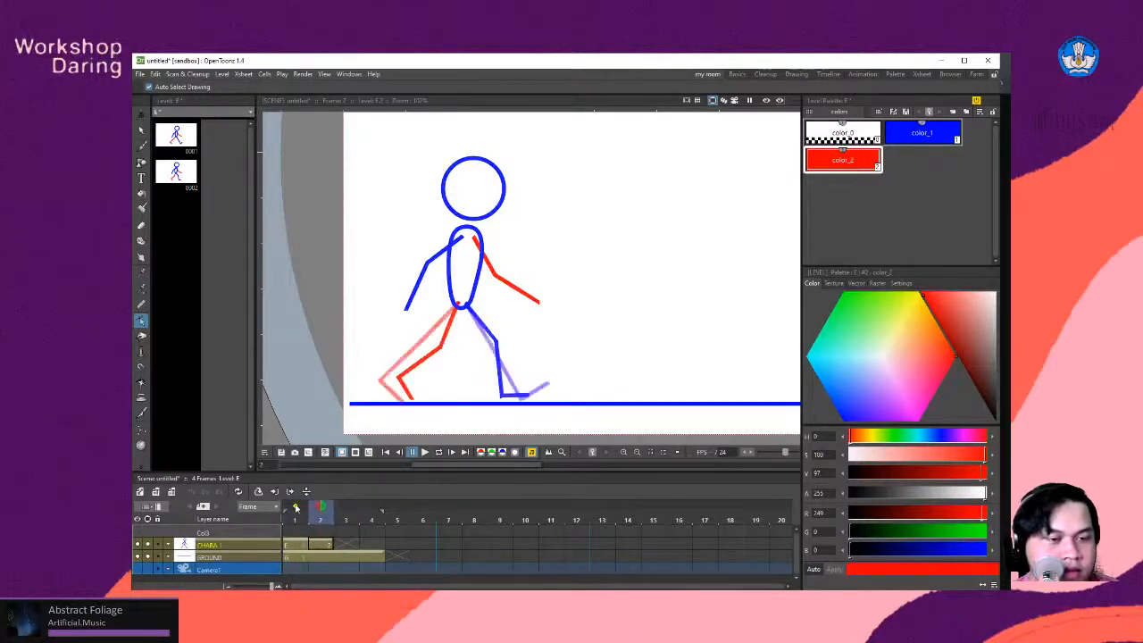
pyautogui.click(295, 509)
pyautogui.click(295, 508)
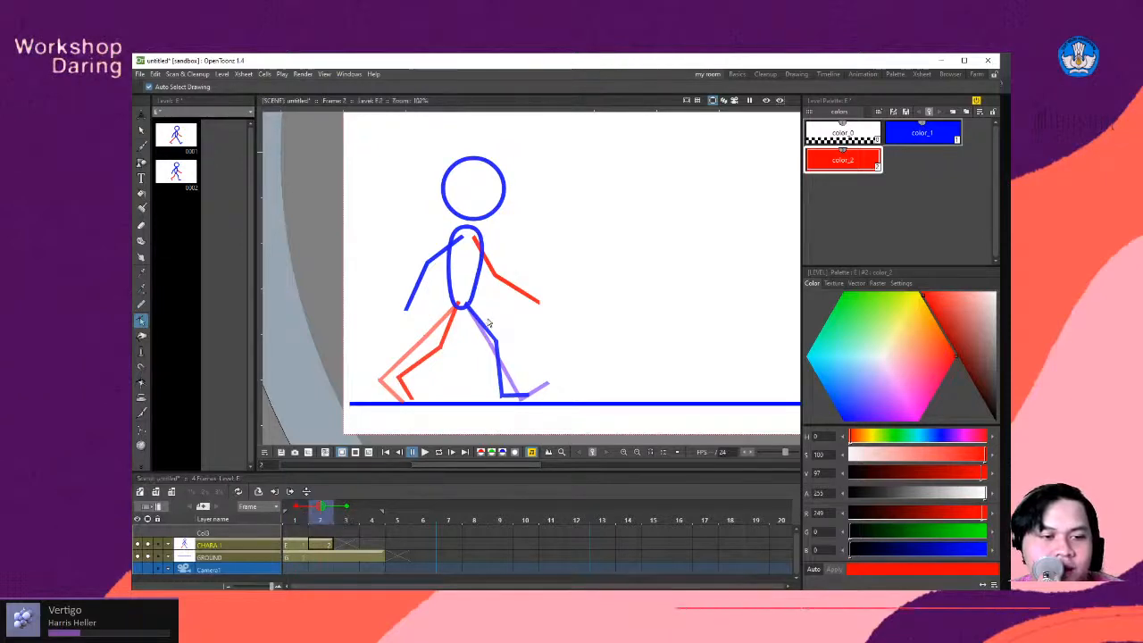
pyautogui.press('Left')
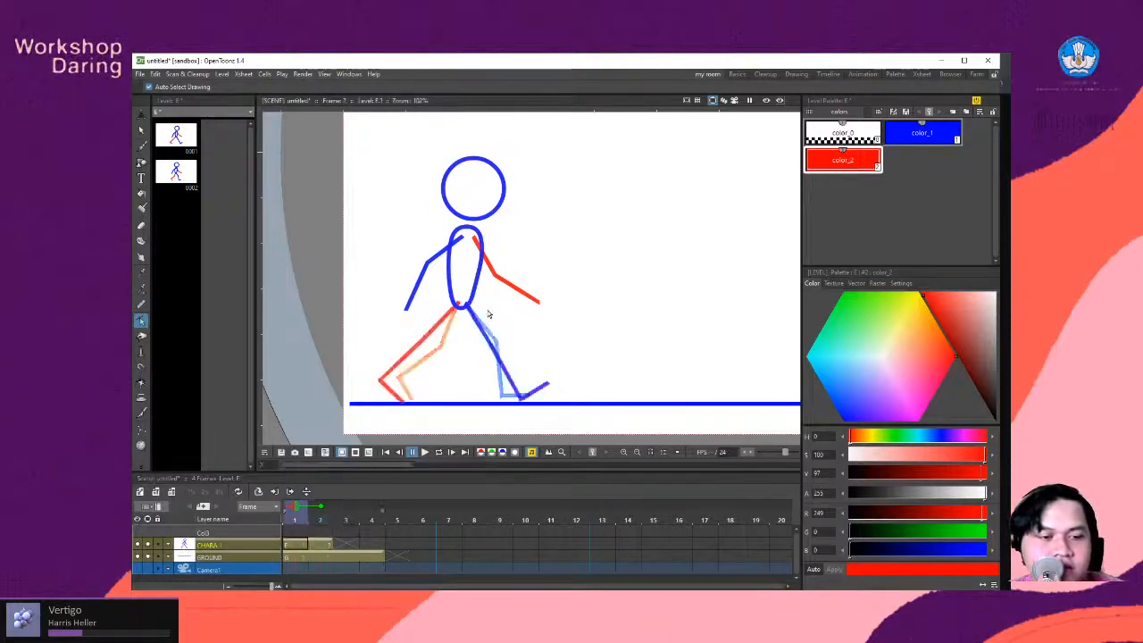
# - Examine the Onion Skin preferences, including the on/off option, paper thickness, and previous and following frame colours
pyautogui.click(143, 75)
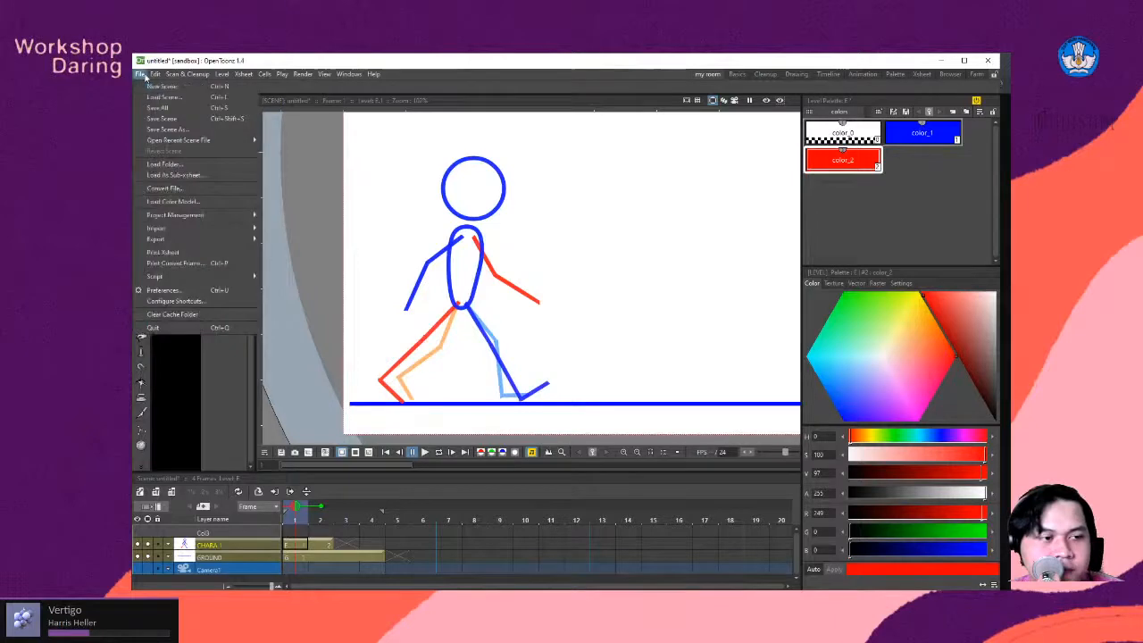
pyautogui.click(199, 292)
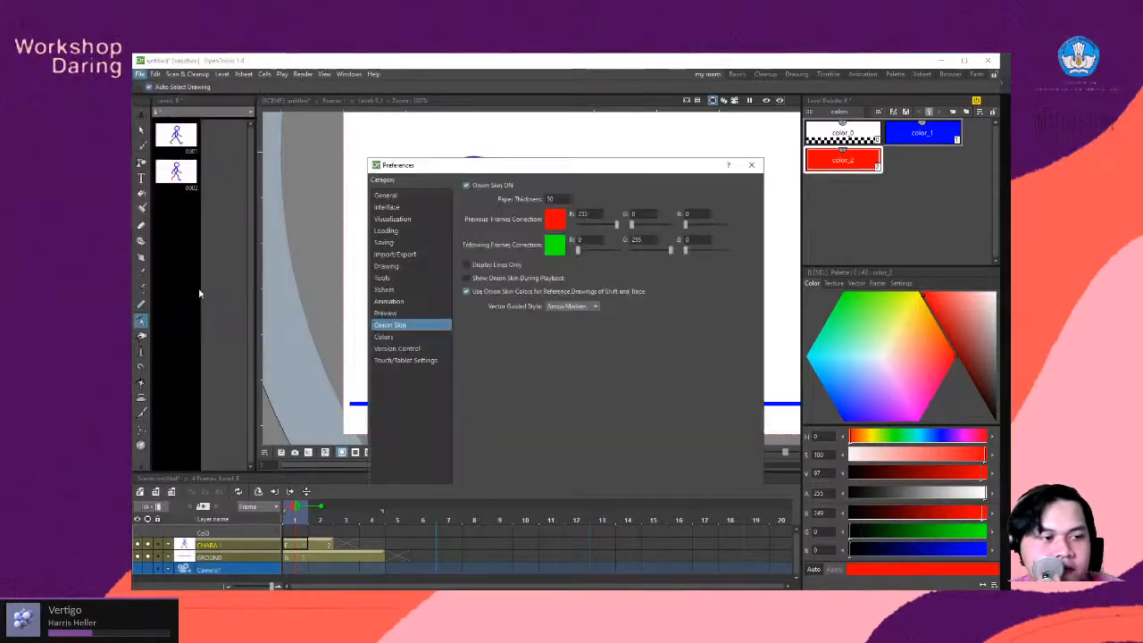
pyautogui.click(388, 193)
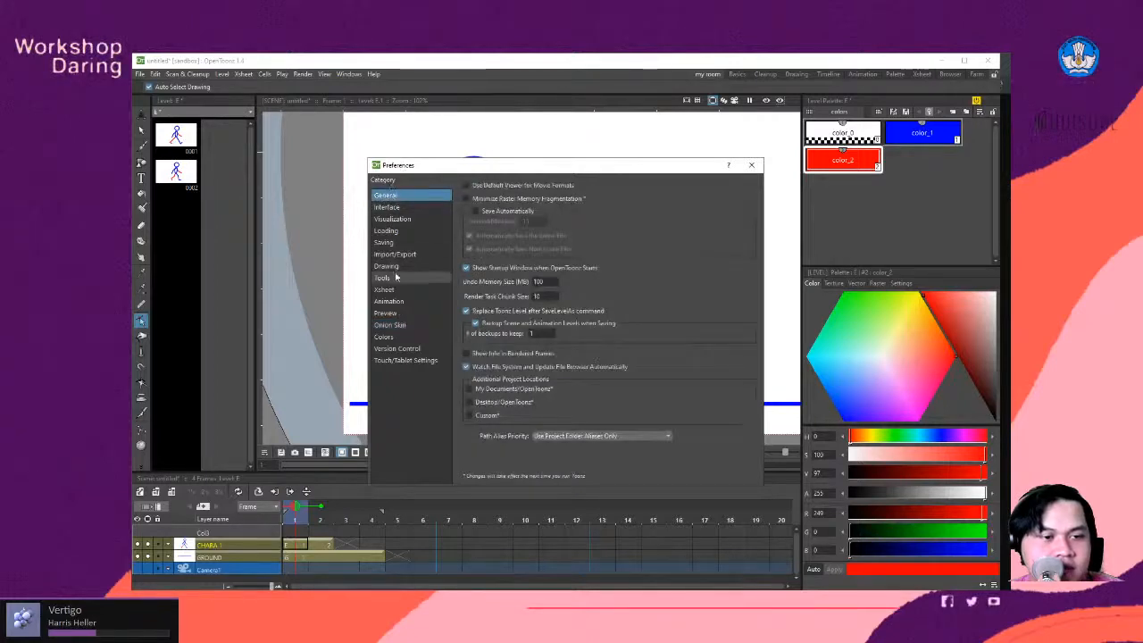
pyautogui.click(398, 326)
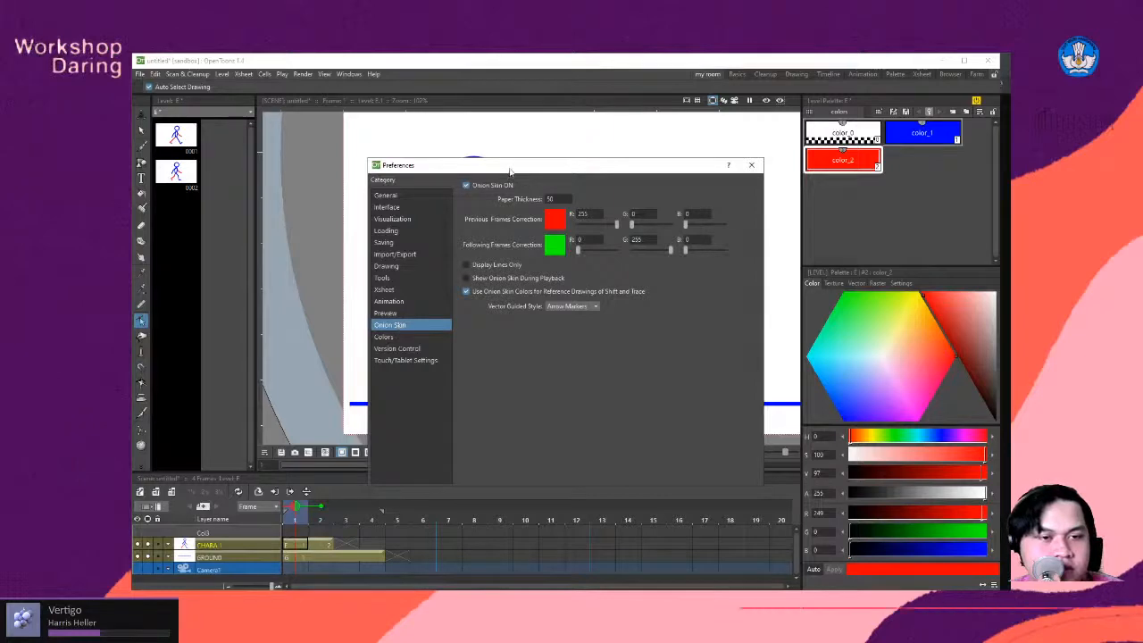
pyautogui.moveTo(510, 169); pyautogui.dragTo(614, 126)
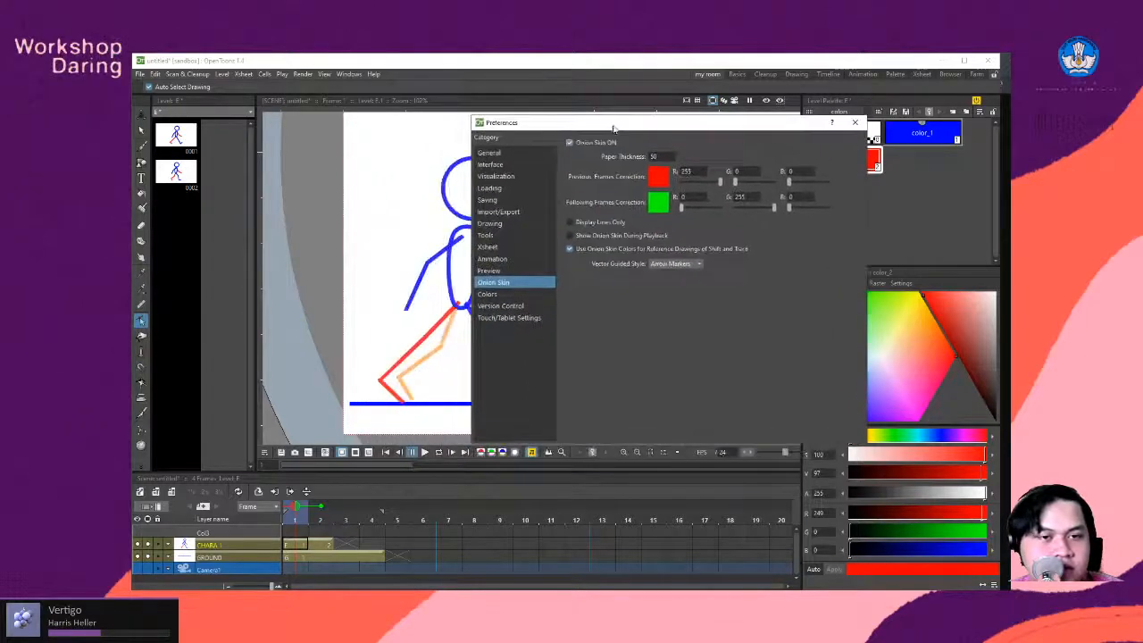
pyautogui.click(569, 144)
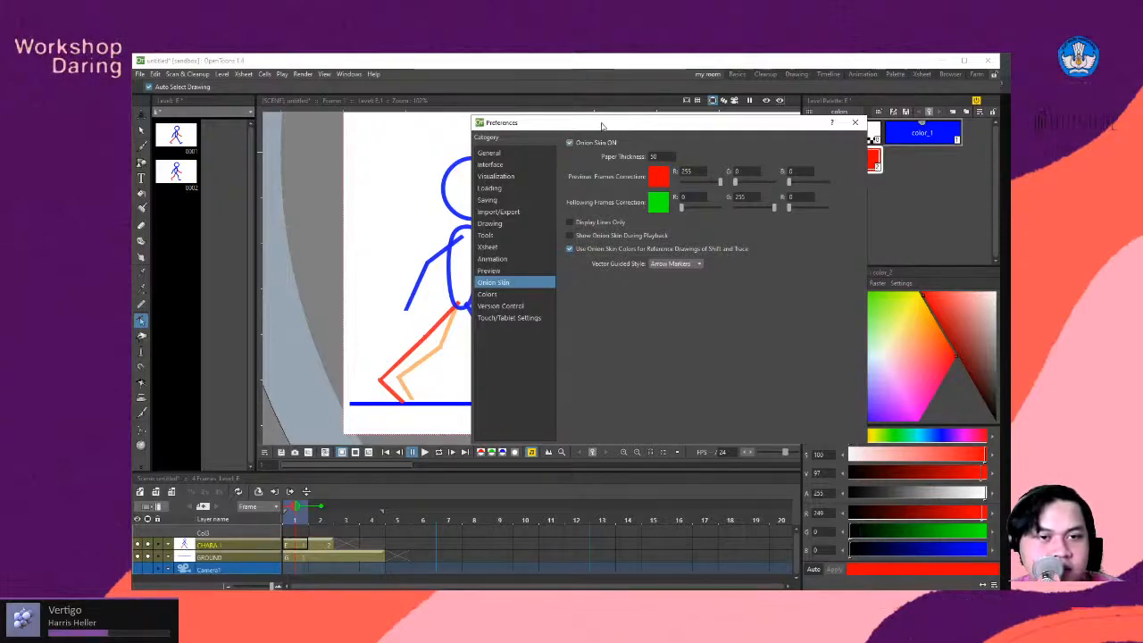
pyautogui.moveTo(602, 125); pyautogui.dragTo(598, 135)
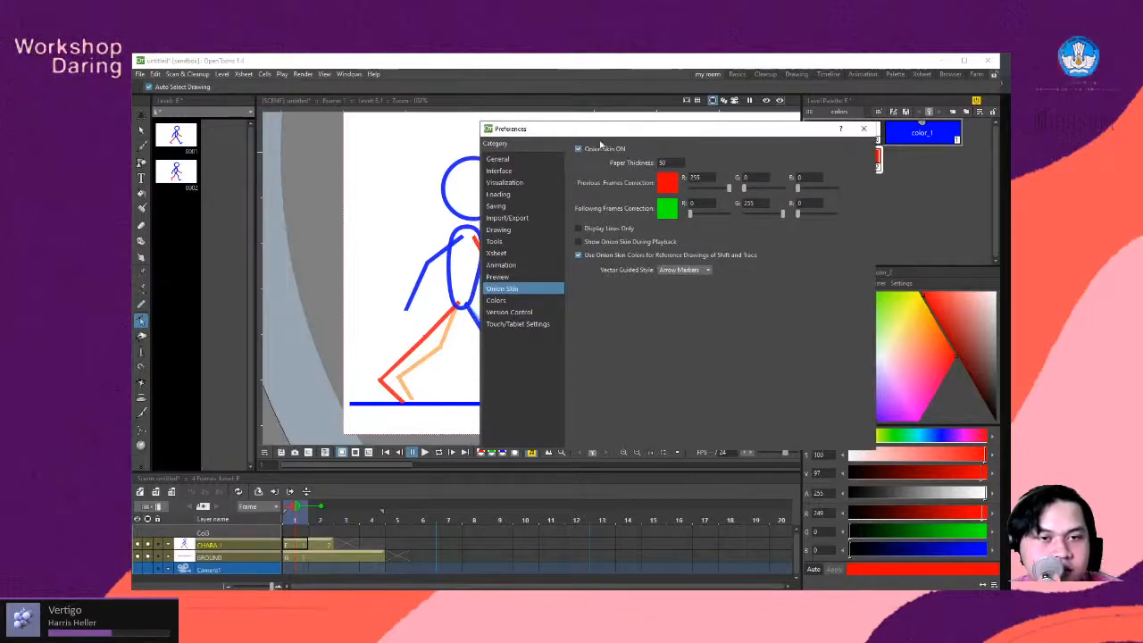
pyautogui.moveTo(608, 133); pyautogui.dragTo(647, 139)
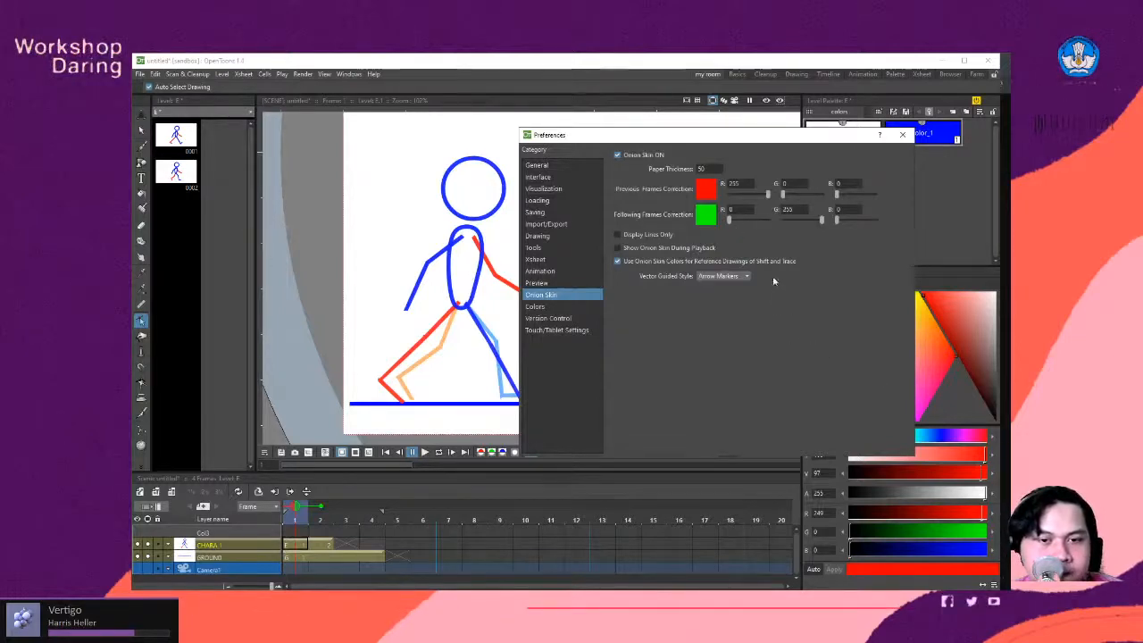
pyautogui.click(617, 260)
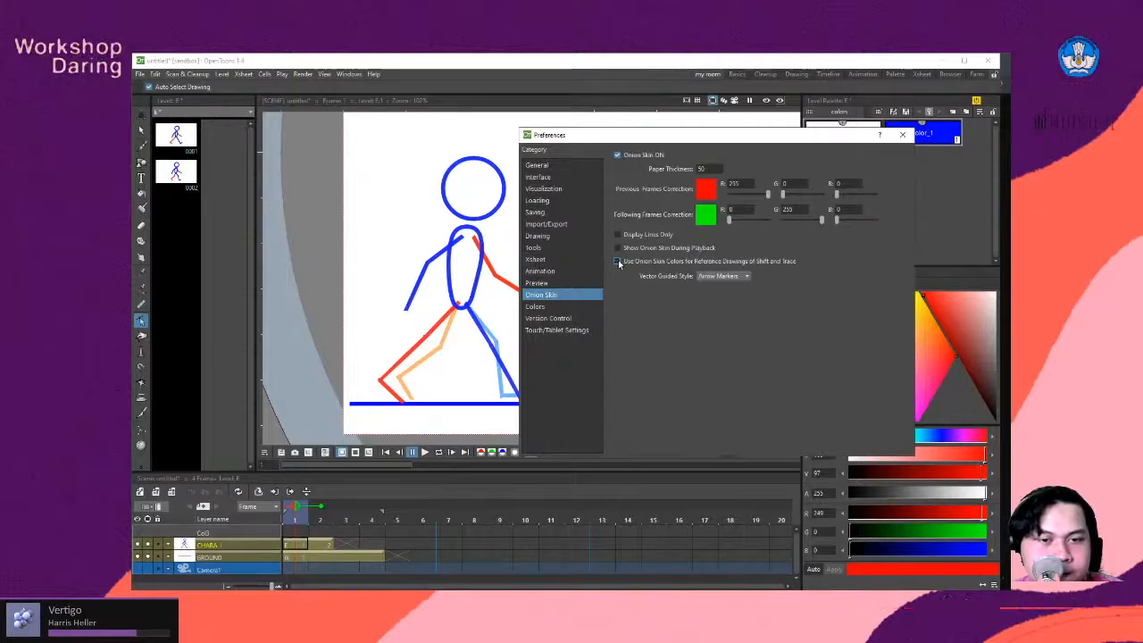
pyautogui.click(903, 135)
# - Return to frame 2 and remove the onion skin markers for the previous and following frames
pyautogui.scroll(-4, 485, 346)
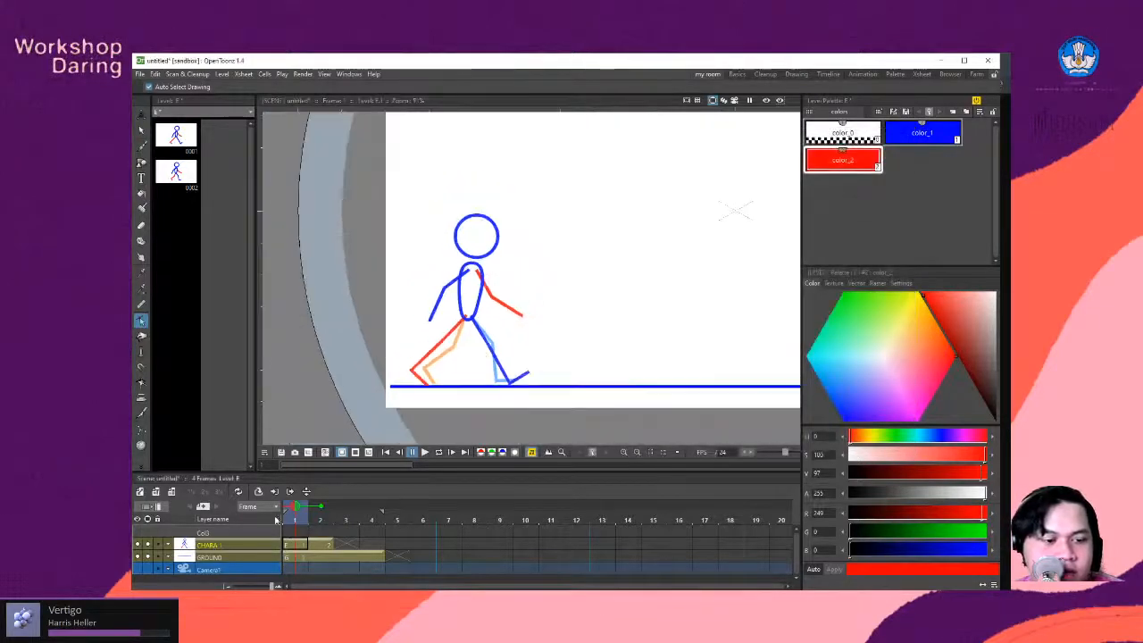
pyautogui.moveTo(301, 509)
pyautogui.mouseDown()
pyautogui.moveTo(321, 510)
pyautogui.moveTo(299, 510)
pyautogui.mouseUp()
pyautogui.click(309, 514)
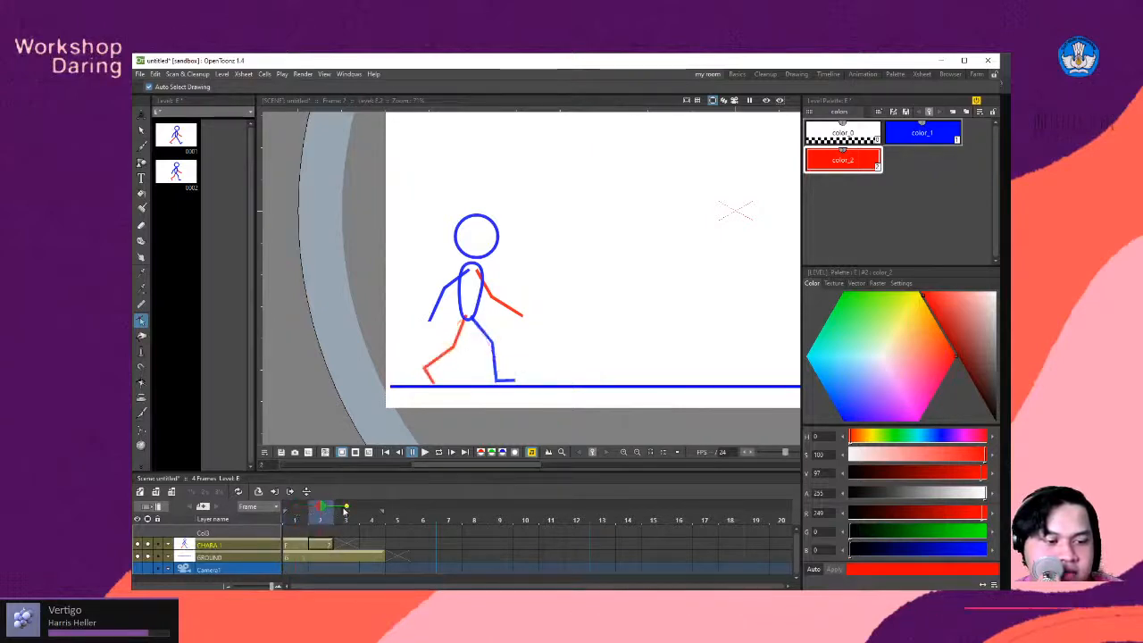
pyautogui.click(322, 511)
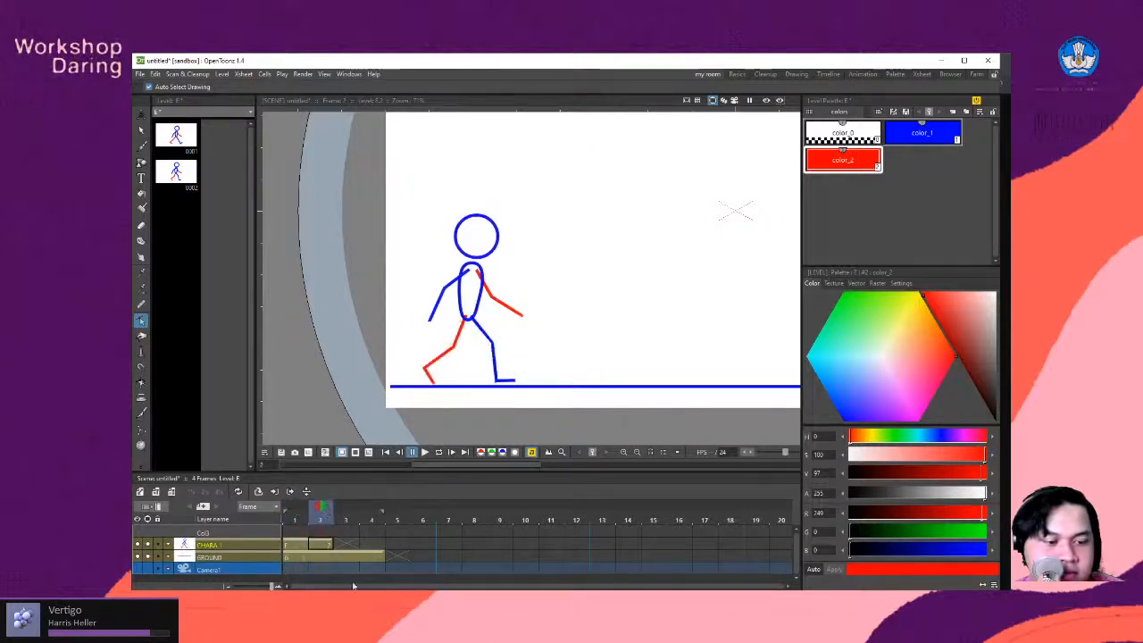
pyautogui.scroll(2, 509, 295)
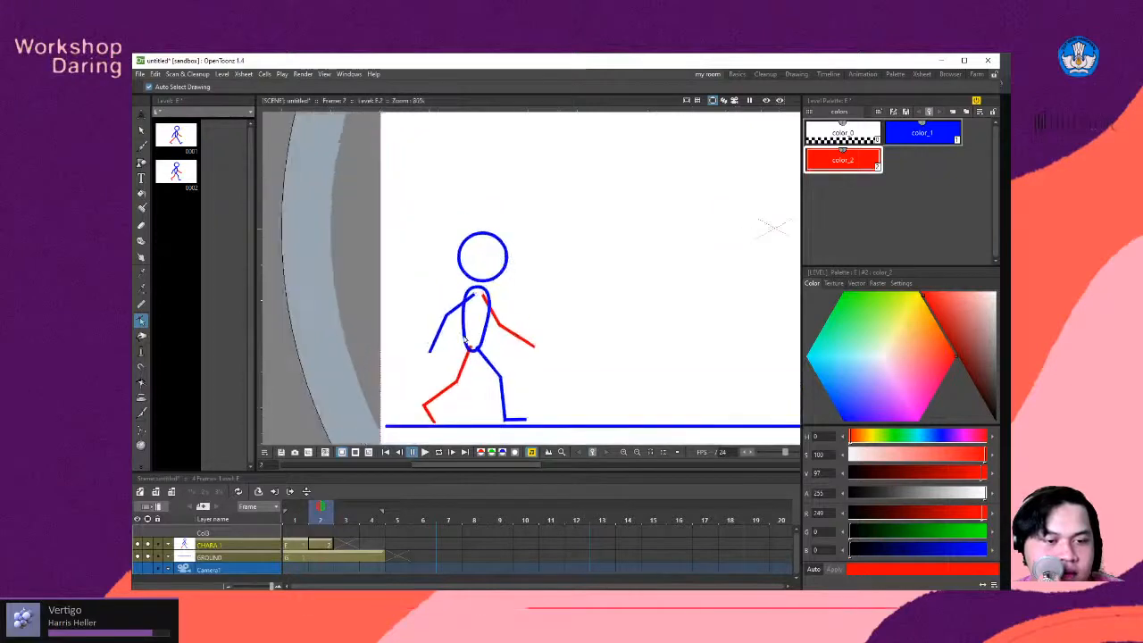
pyautogui.scroll(3, 465, 341)
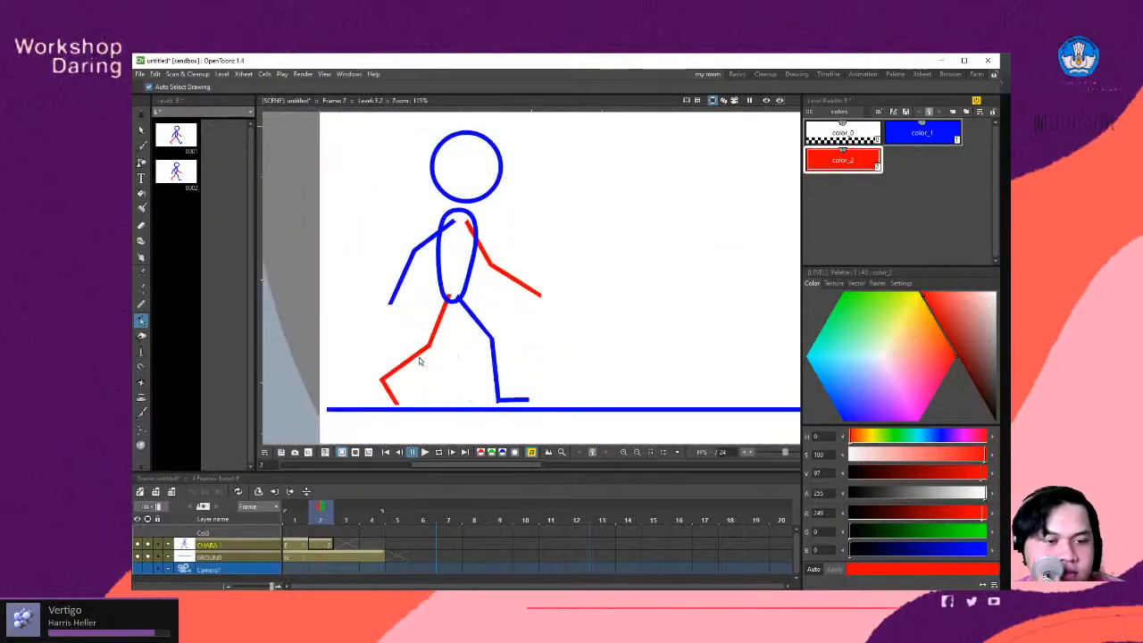
pyautogui.scroll(-2, 424, 352)
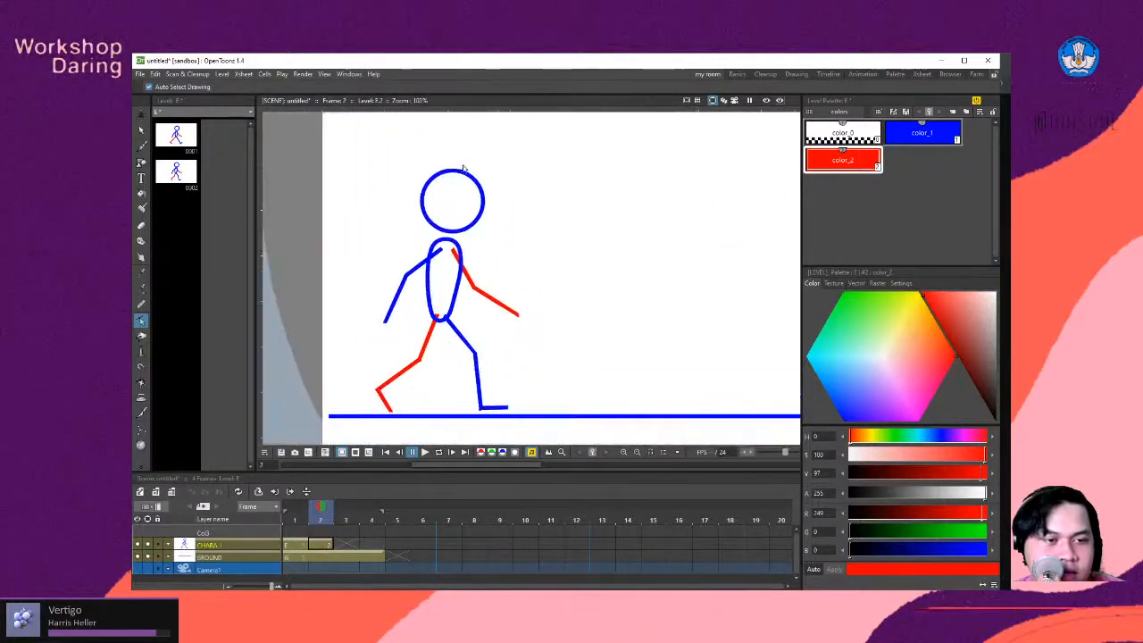
pyautogui.scroll(-2, 464, 251)
pyautogui.scroll(1, 454, 319)
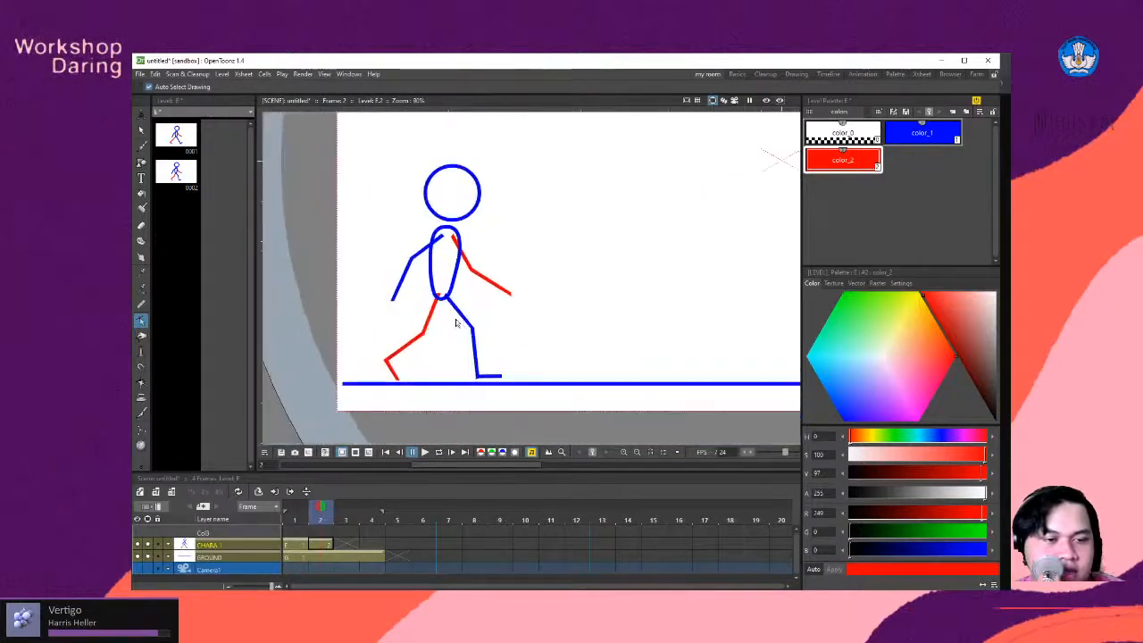
pyautogui.scroll(-1, 463, 375)
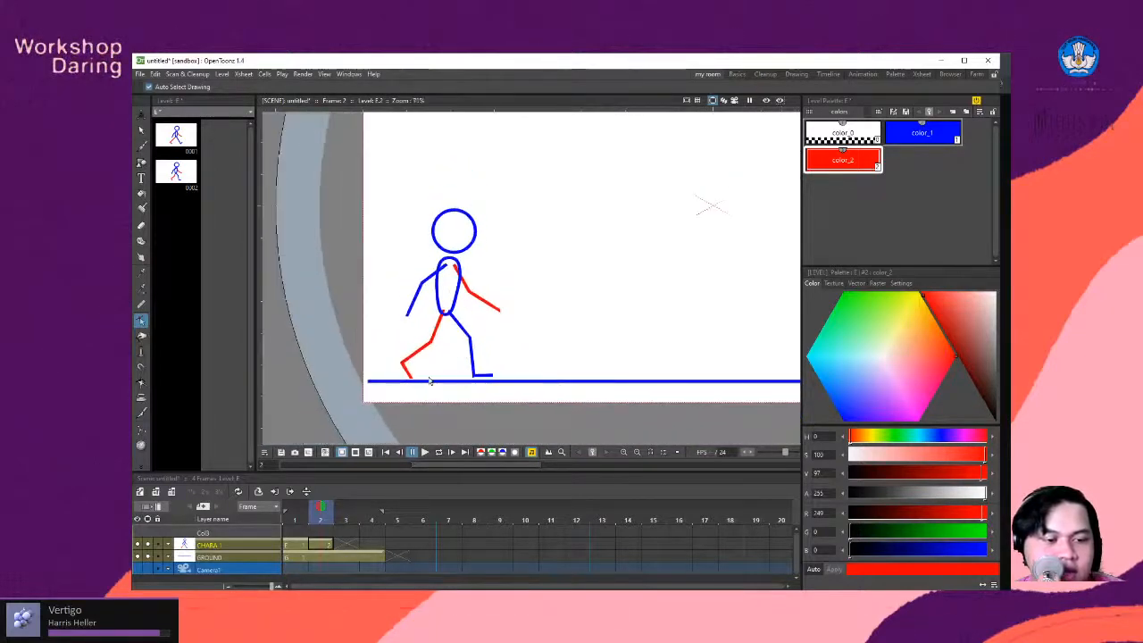
pyautogui.scroll(1, 429, 391)
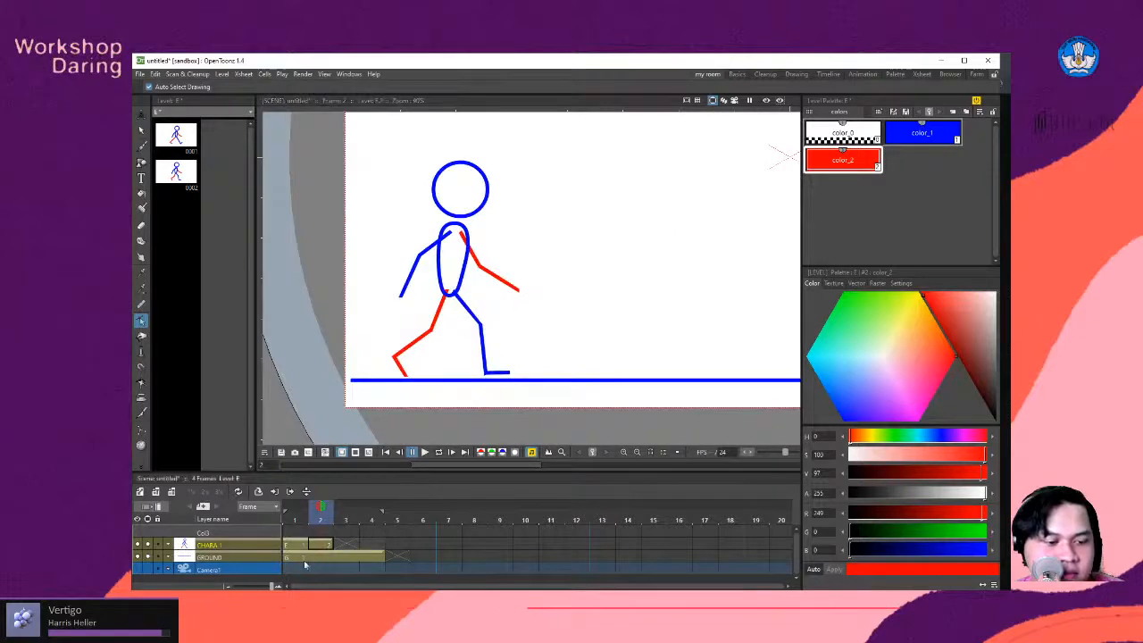
pyautogui.moveTo(256, 594)
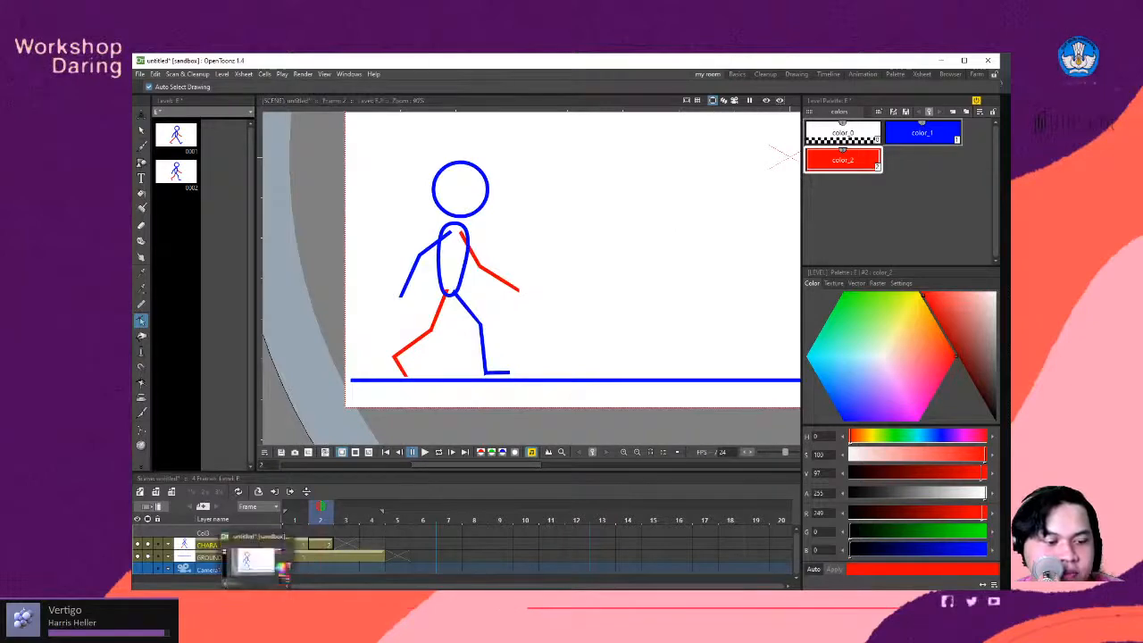
pyautogui.scroll(-1, 411, 359)
pyautogui.scroll(1, 404, 361)
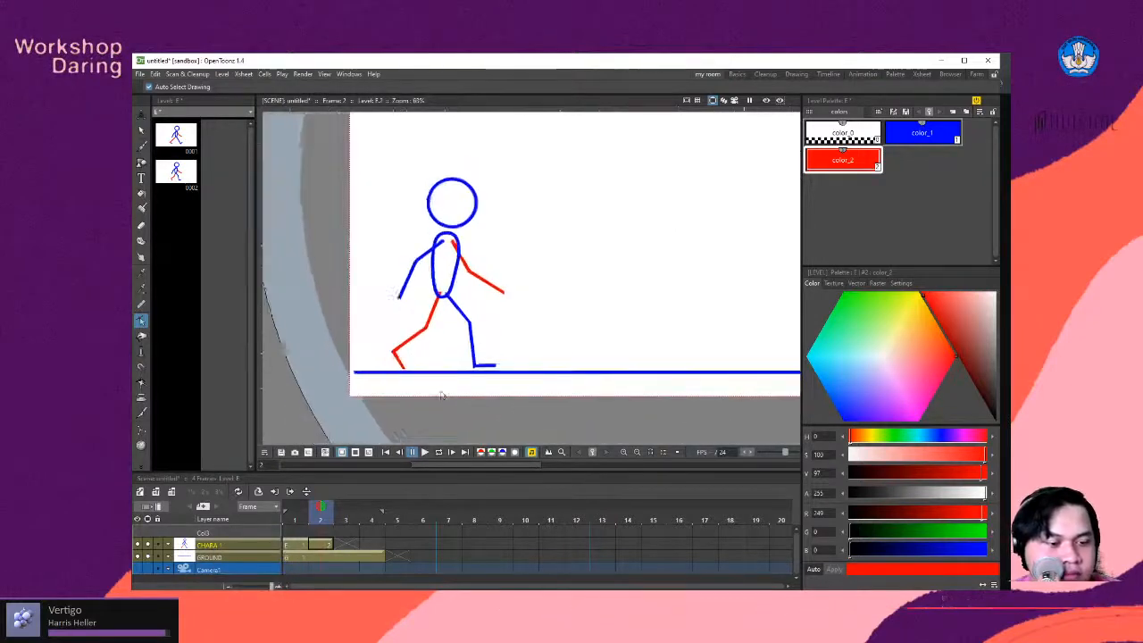
pyautogui.scroll(-1, 394, 362)
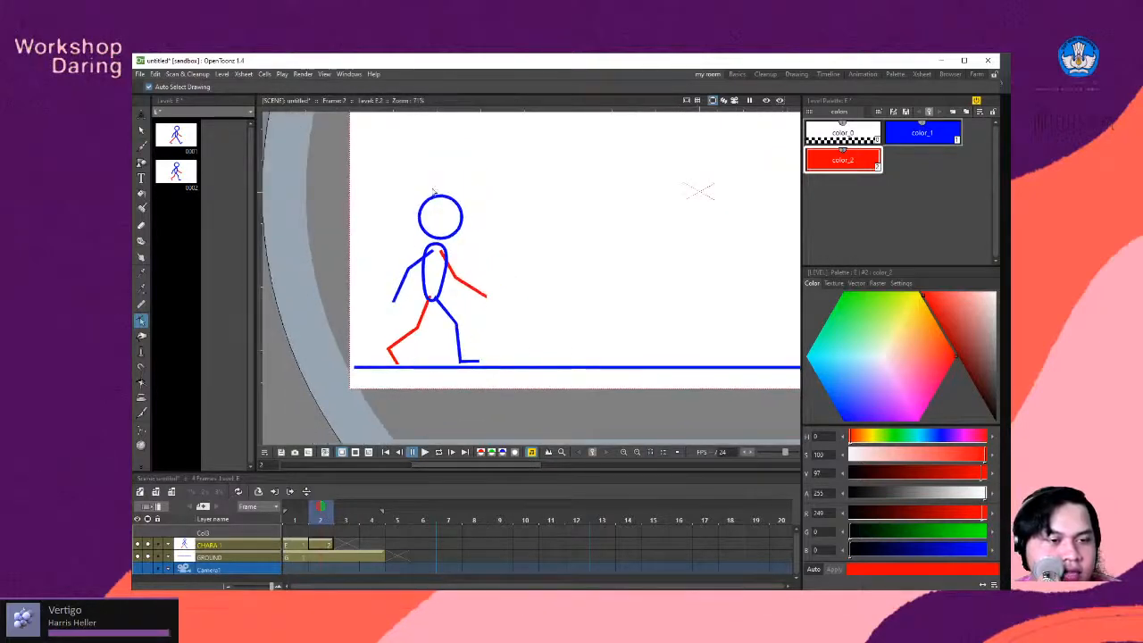
# - Duplicate the frame 2 character drawing into frames 3 and 4 of the CHARA layer
pyautogui.click(330, 549)
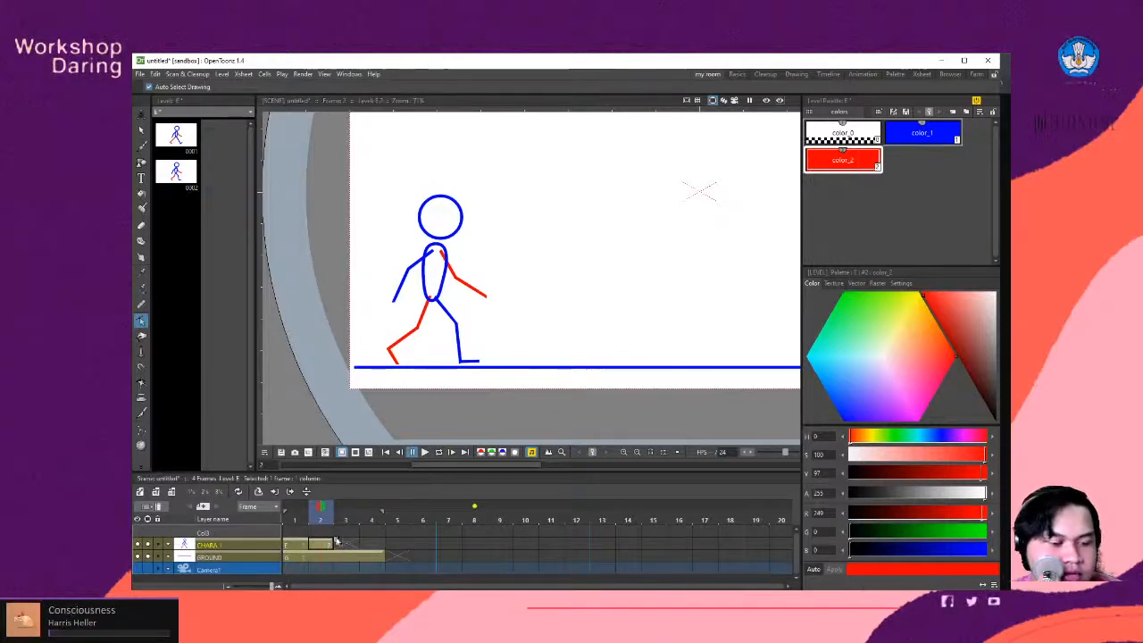
pyautogui.click(297, 547)
pyautogui.click(322, 547)
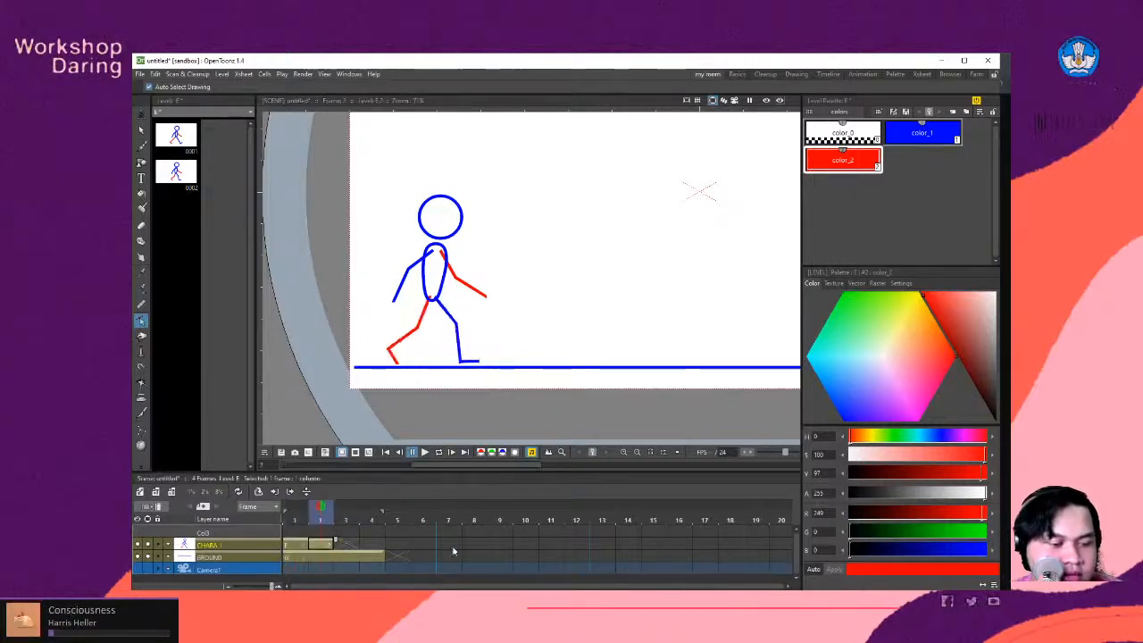
pyautogui.click(346, 550)
pyautogui.press('d')
pyautogui.click(372, 549)
pyautogui.press('d')
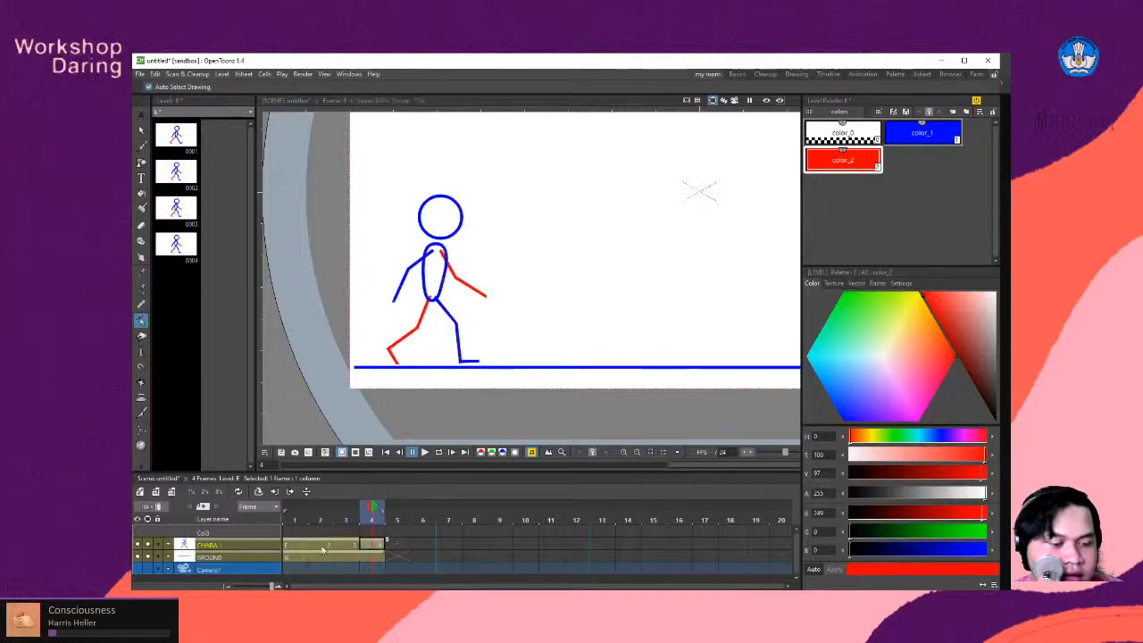
# - With frame 1 shown as onion skin, select the whole figure on frame 2 and move it down about 3.28 mm
pyautogui.click(323, 547)
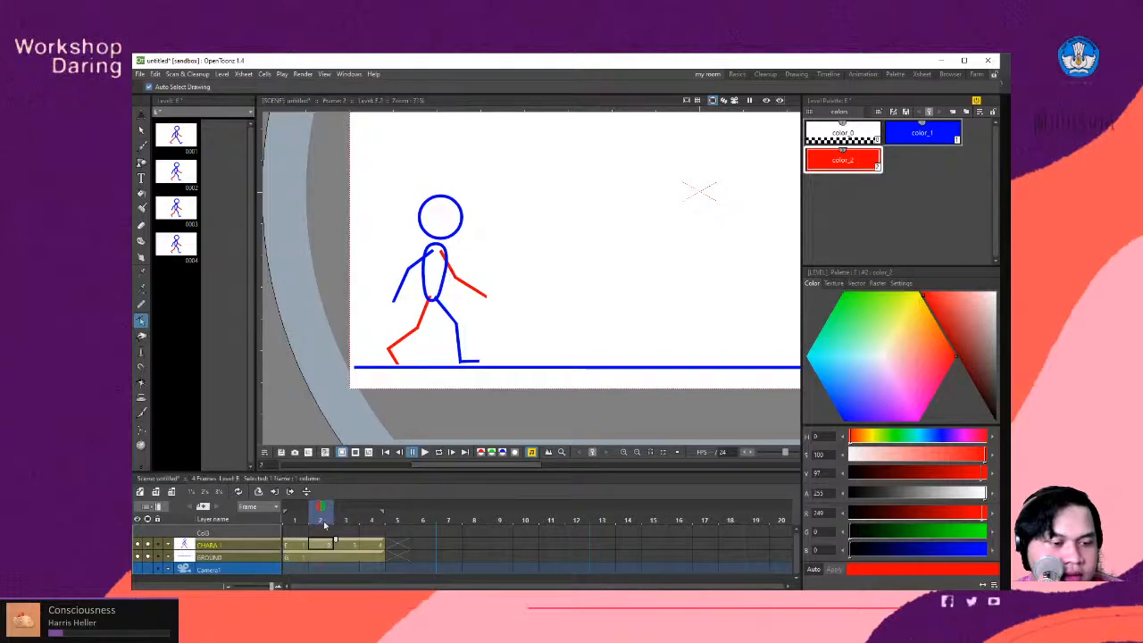
pyautogui.scroll(2, 437, 249)
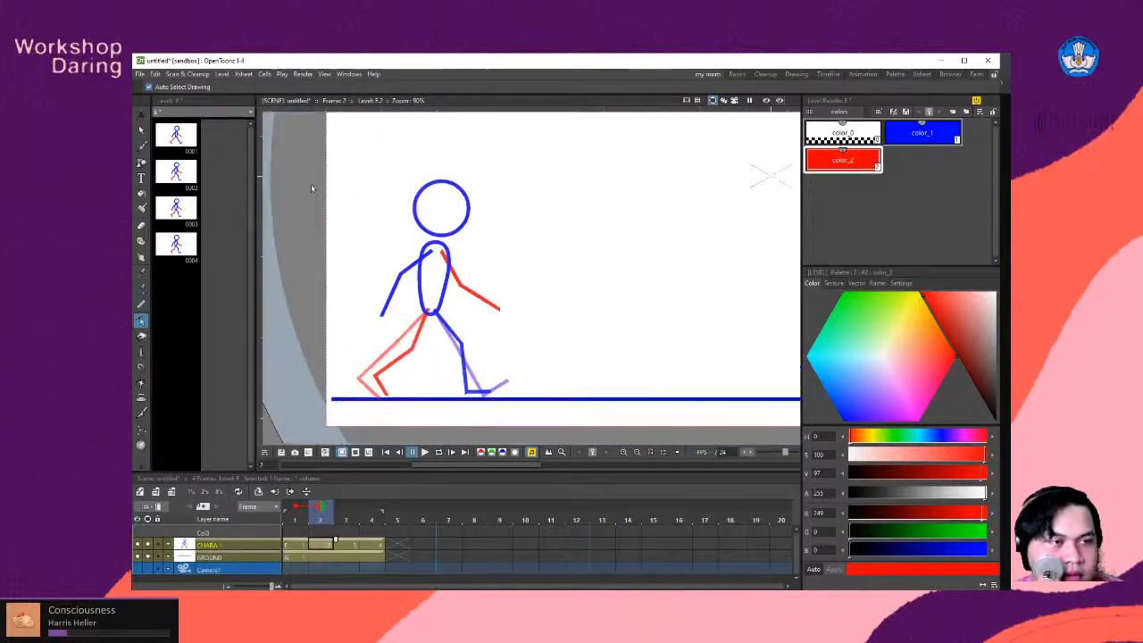
pyautogui.press('s')
pyautogui.moveTo(343, 155)
pyautogui.mouseDown()
pyautogui.moveTo(360, 204)
pyautogui.moveTo(556, 380)
pyautogui.moveTo(551, 404)
pyautogui.mouseUp()
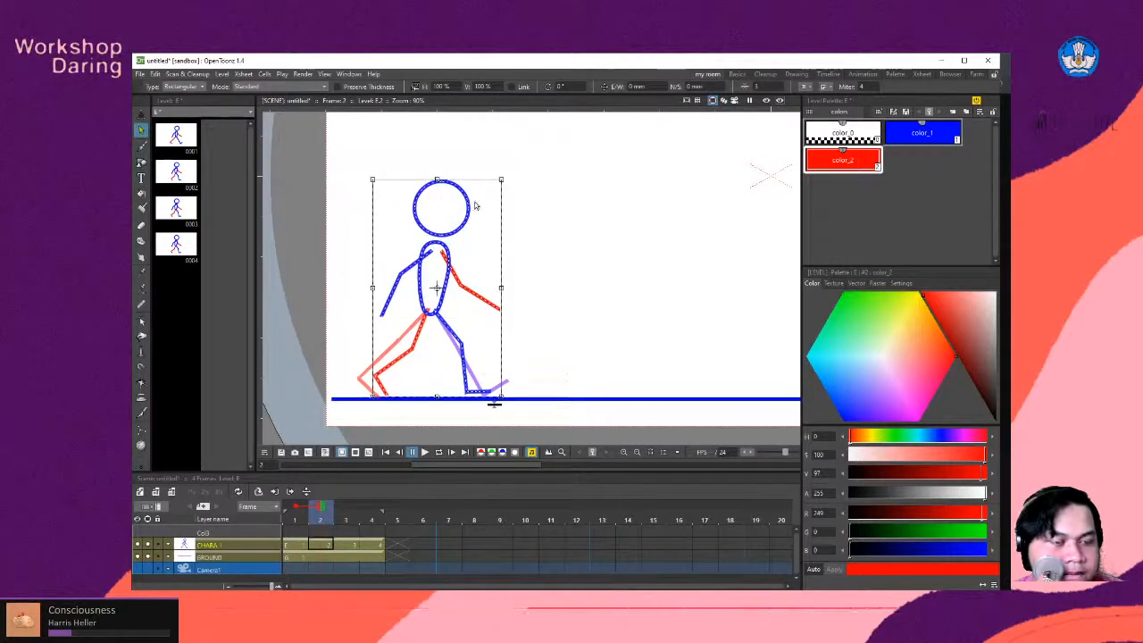
pyautogui.moveTo(467, 202); pyautogui.dragTo(466, 209)
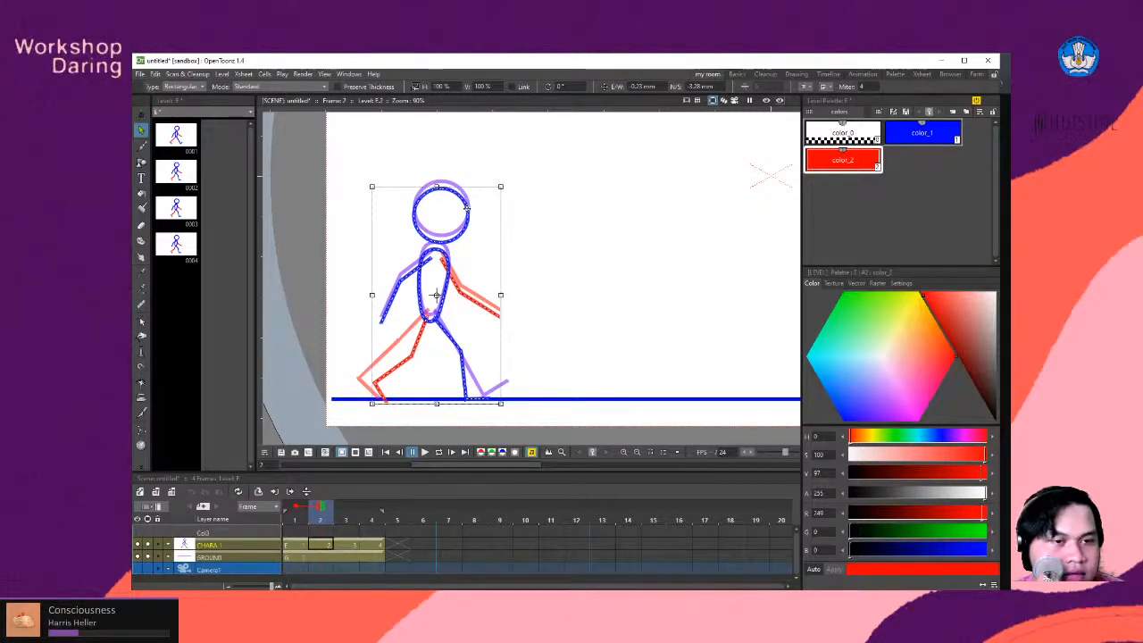
pyautogui.click(546, 281)
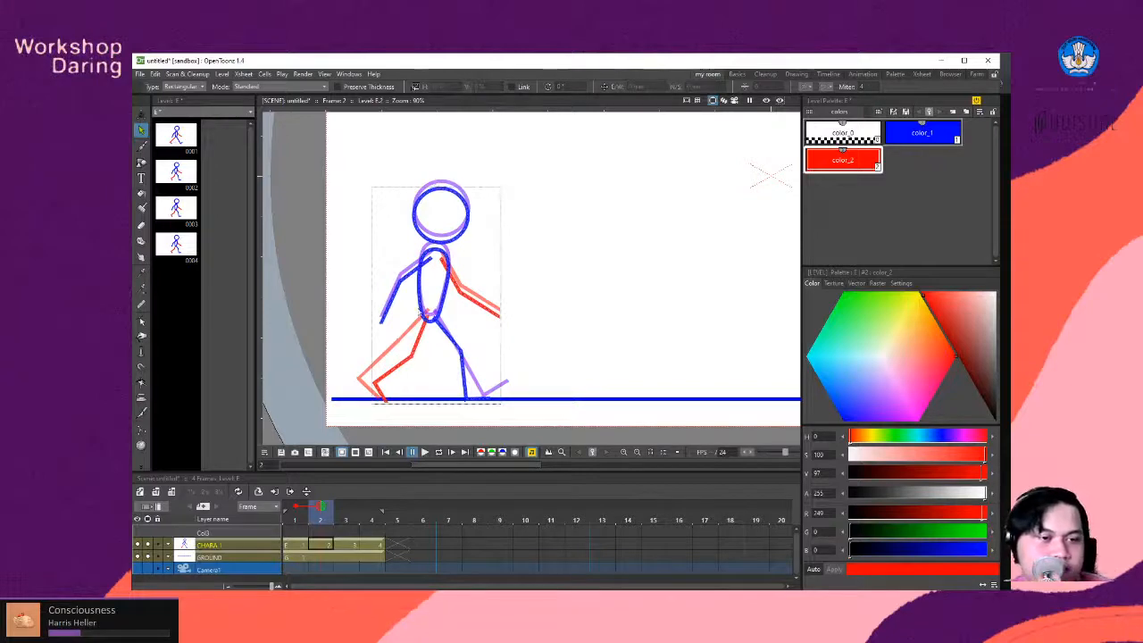
# - On frame 3 of the CHARA layer, check the walk-cycle reference image and add frame 1 to the onion skin
pyautogui.click(352, 545)
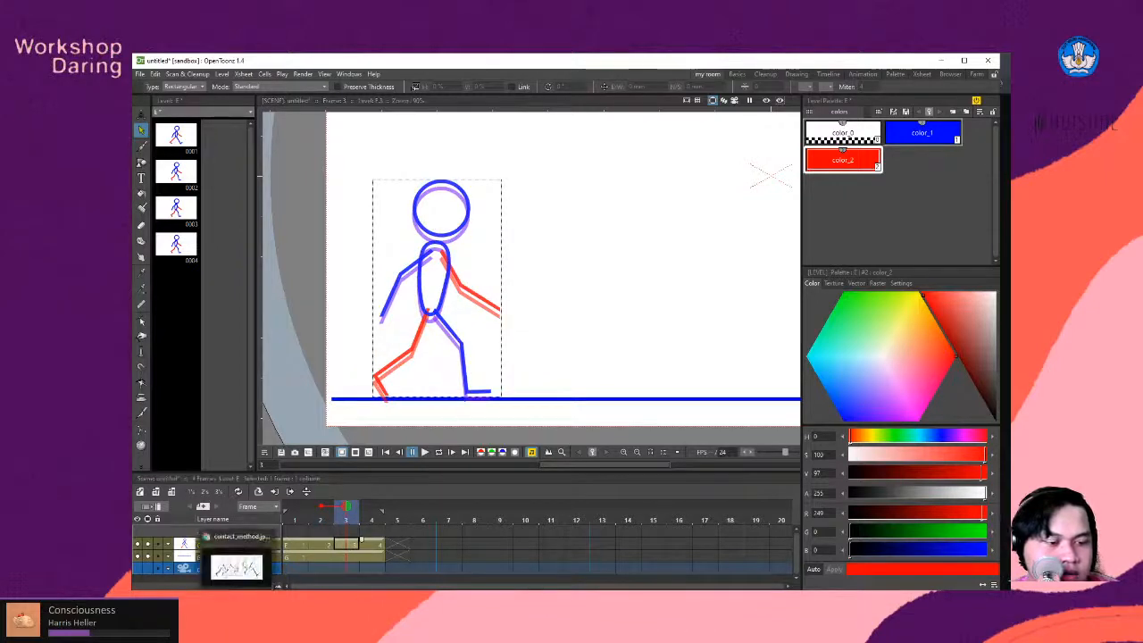
pyautogui.hotkey('alt', 'Tab')
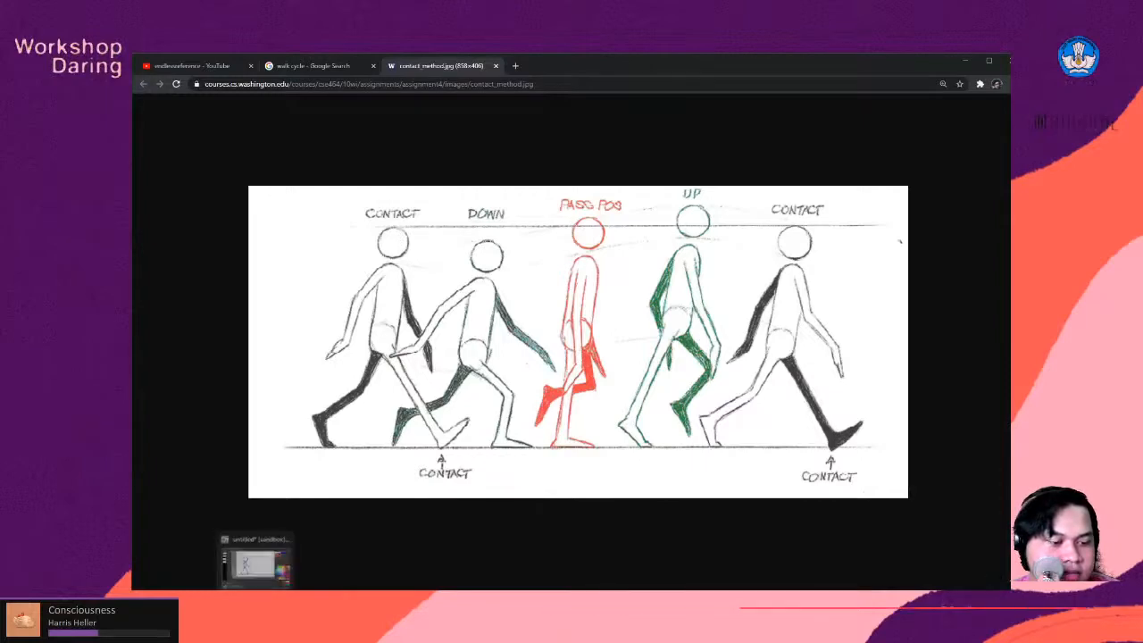
pyautogui.click(263, 576)
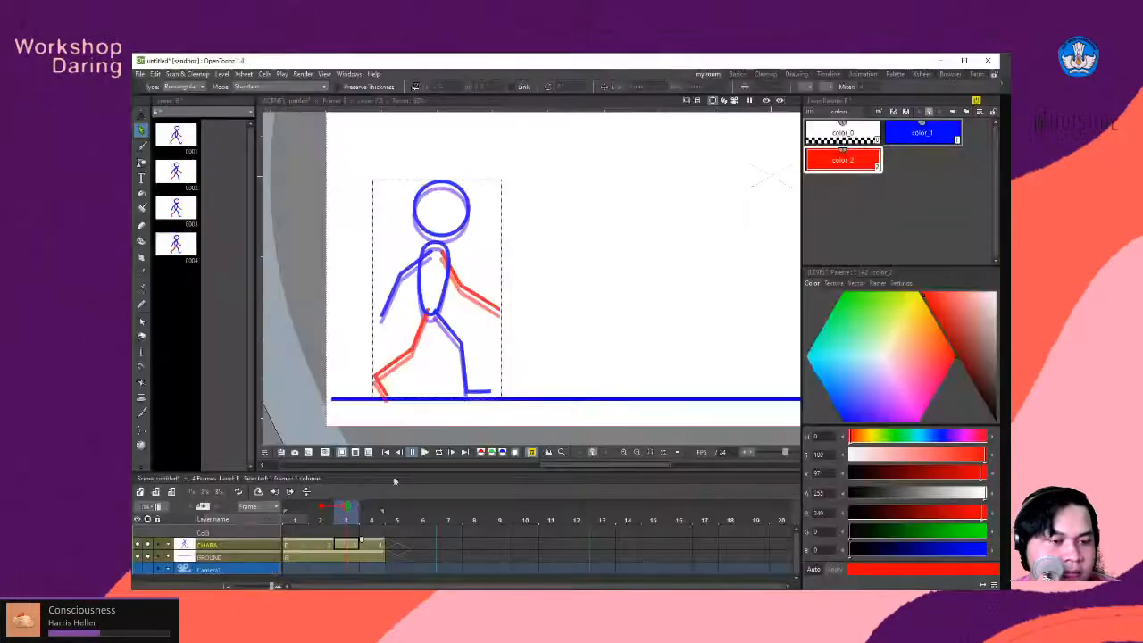
pyautogui.click(297, 508)
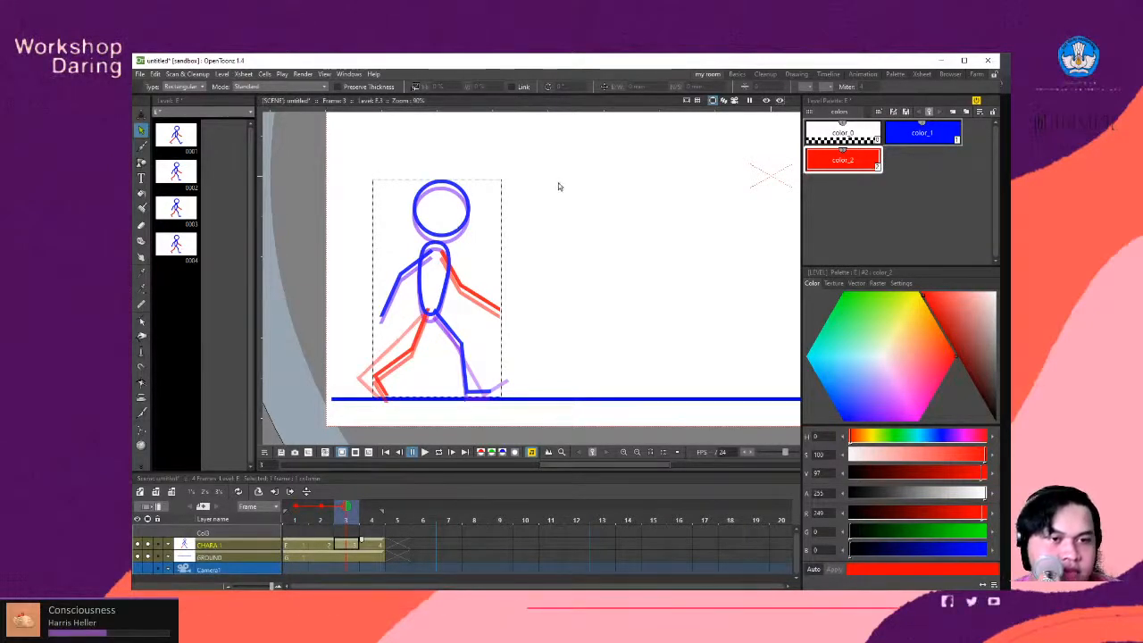
# - Select the whole figure on frame 3 and move it up about 2 mm and slightly forward for the passing pose
pyautogui.moveTo(577, 146)
pyautogui.mouseDown()
pyautogui.moveTo(473, 301)
pyautogui.moveTo(342, 436)
pyautogui.mouseUp()
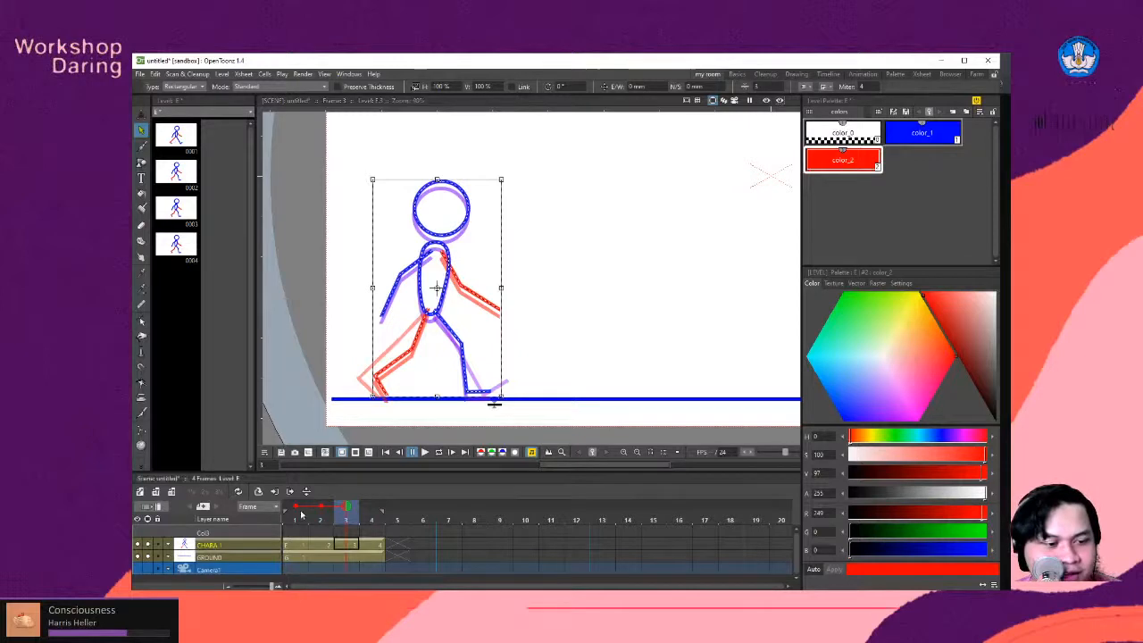
pyautogui.moveTo(351, 510)
pyautogui.mouseDown()
pyautogui.moveTo(326, 511)
pyautogui.moveTo(345, 511)
pyautogui.mouseUp()
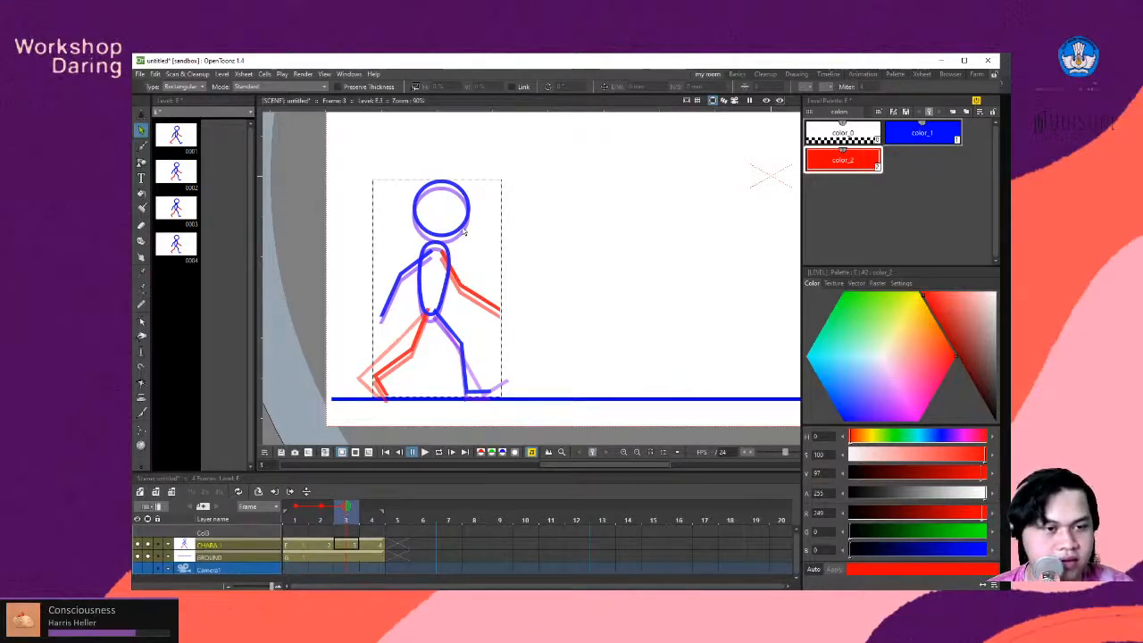
pyautogui.moveTo(595, 159); pyautogui.dragTo(320, 468)
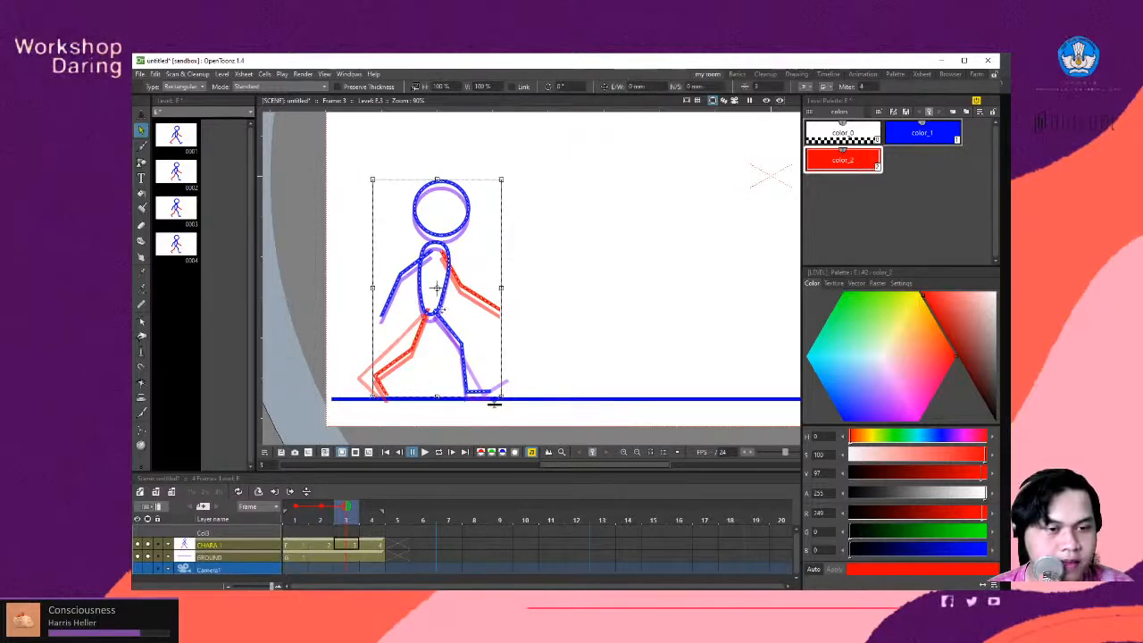
pyautogui.moveTo(494, 404); pyautogui.dragTo(498, 396)
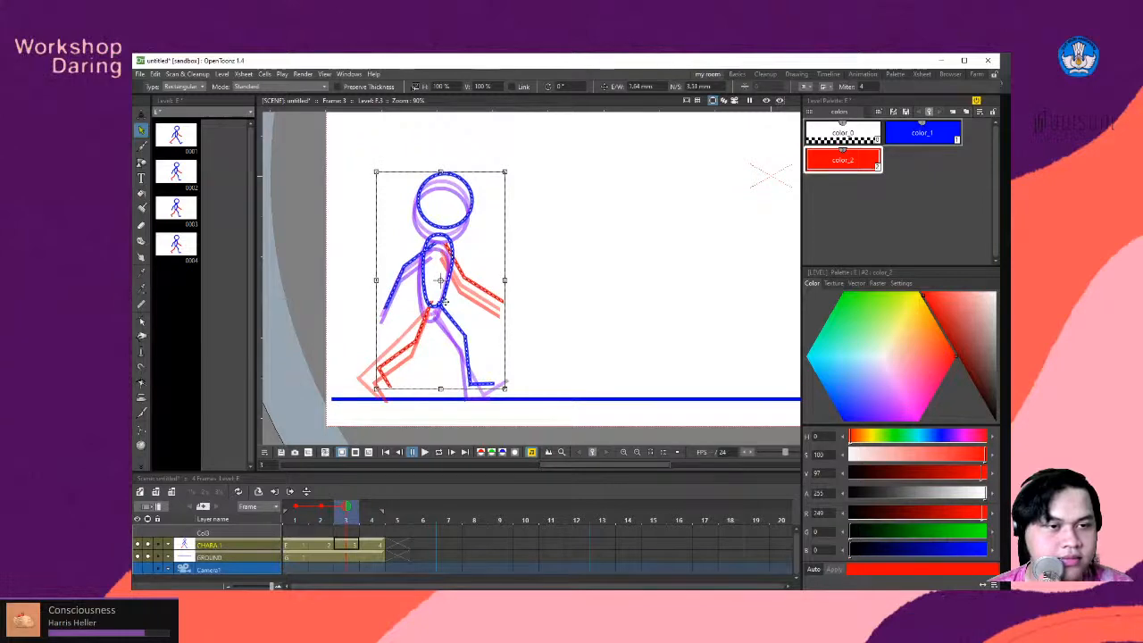
pyautogui.moveTo(443, 303); pyautogui.dragTo(441, 306)
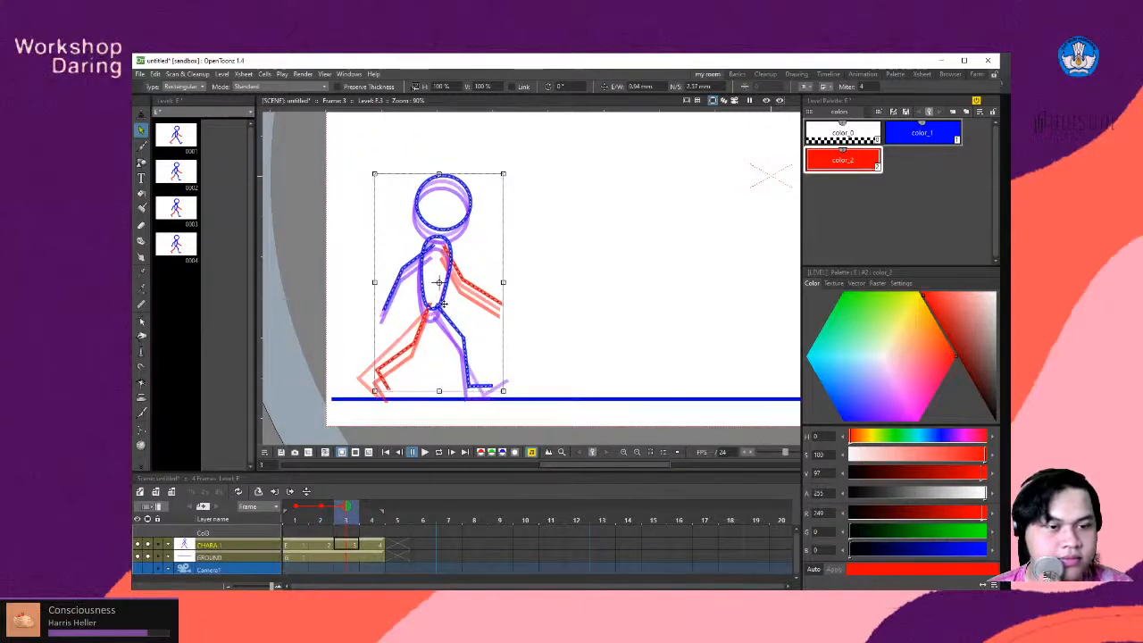
pyautogui.moveTo(442, 304); pyautogui.dragTo(442, 304)
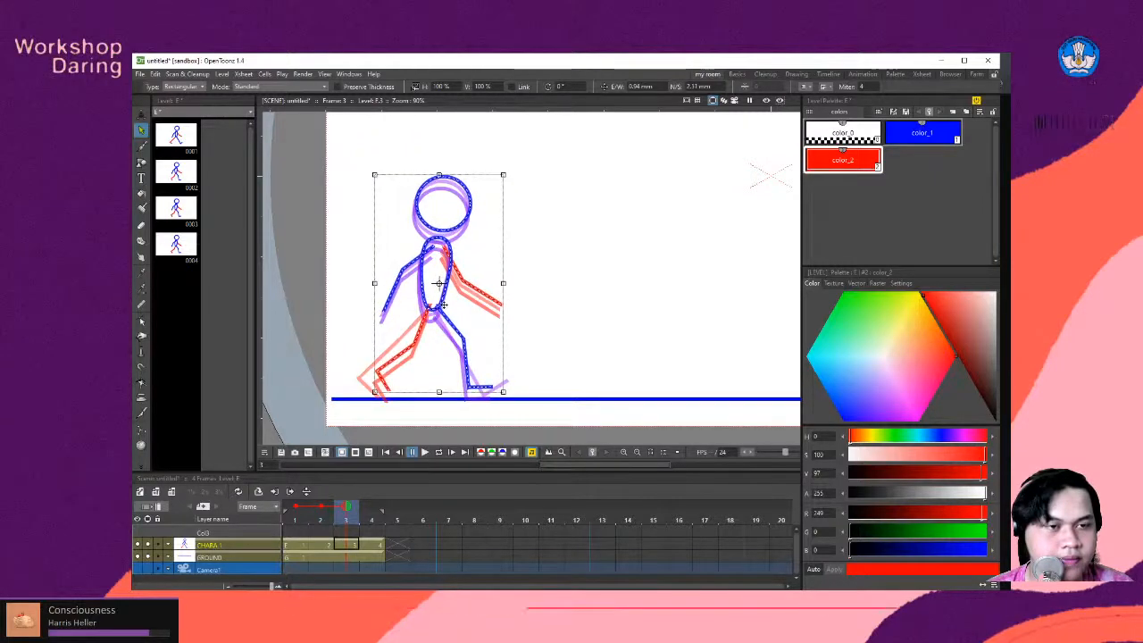
pyautogui.click(565, 268)
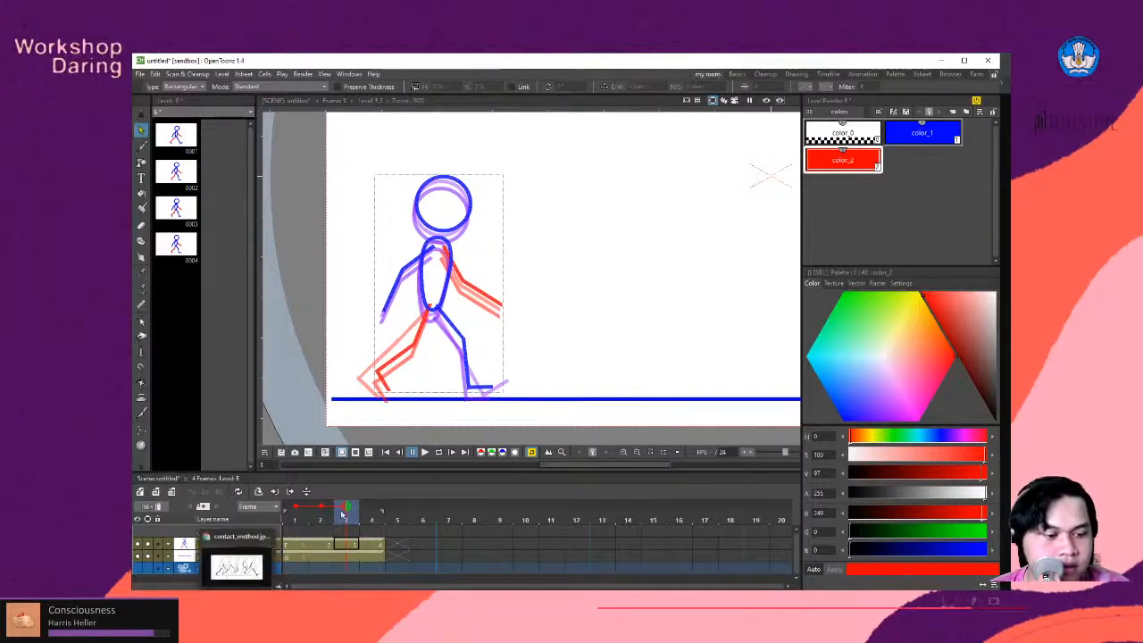
# - After checking the walk-cycle reference, move the whole figure on frame 4 up about 4.7 mm and forward about 1.9 mm for the up pose
pyautogui.click(377, 545)
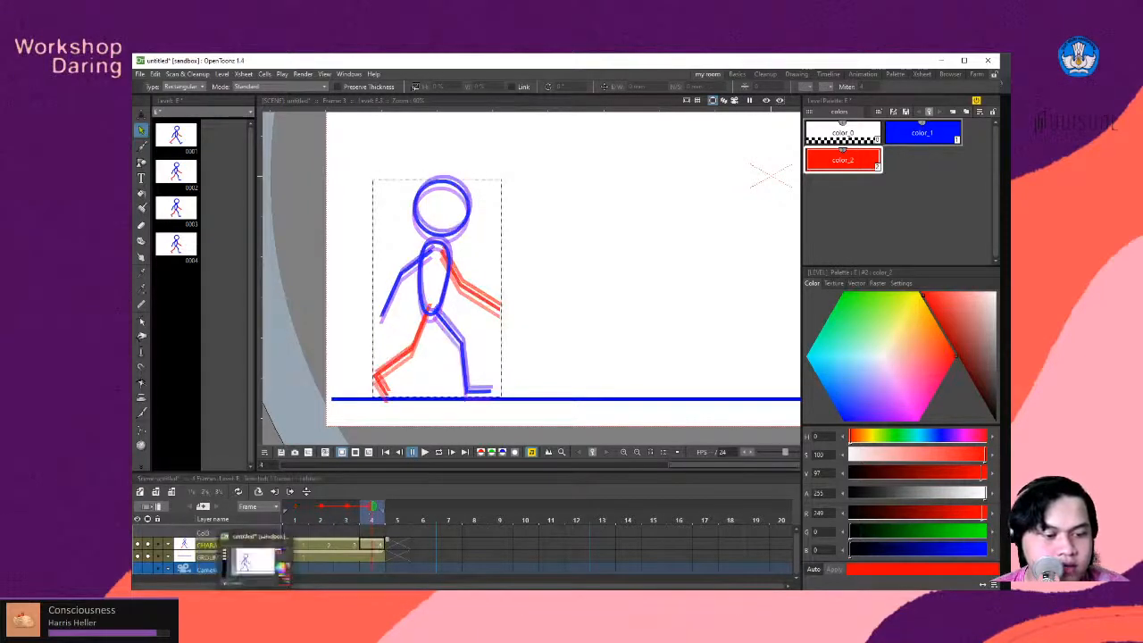
pyautogui.click(242, 559)
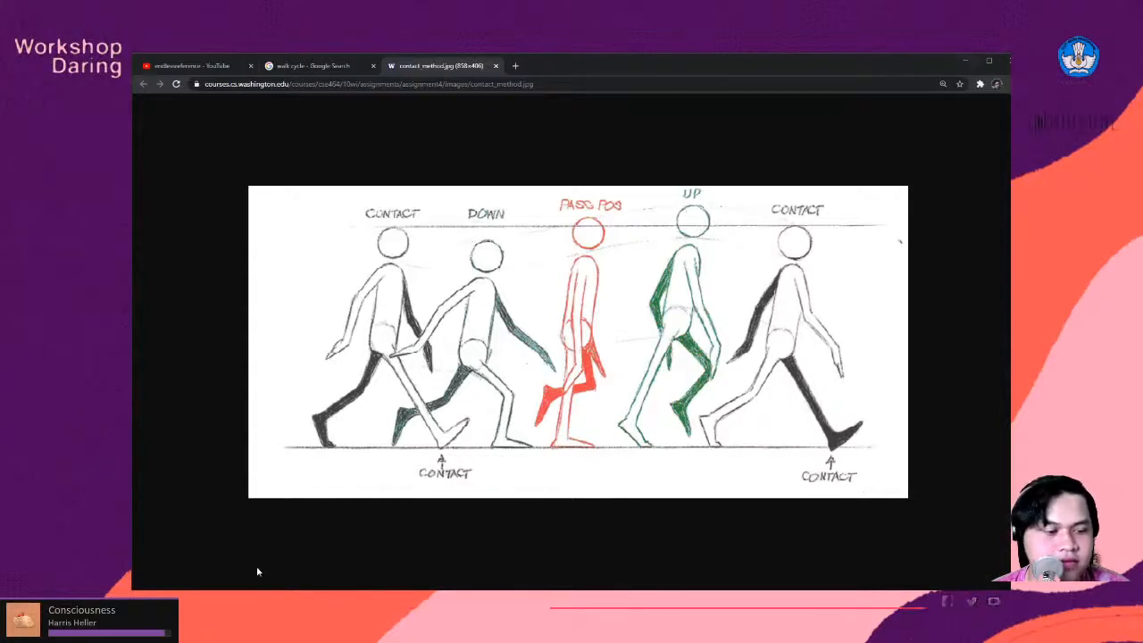
pyautogui.click(257, 597)
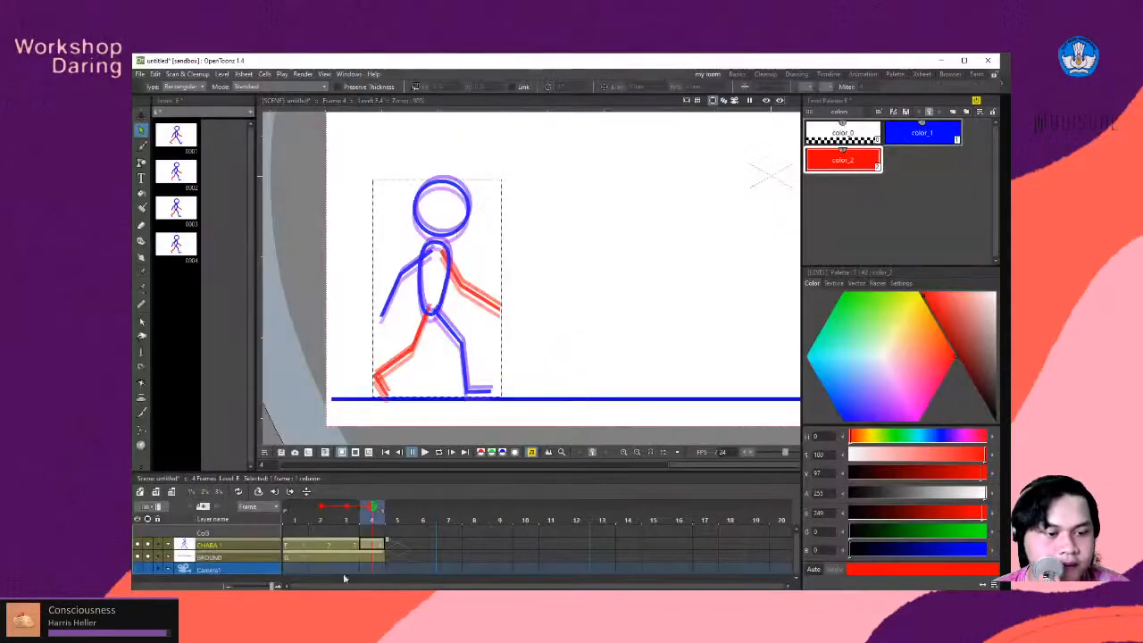
pyautogui.moveTo(561, 164)
pyautogui.mouseDown()
pyautogui.moveTo(361, 411)
pyautogui.moveTo(323, 430)
pyautogui.mouseUp()
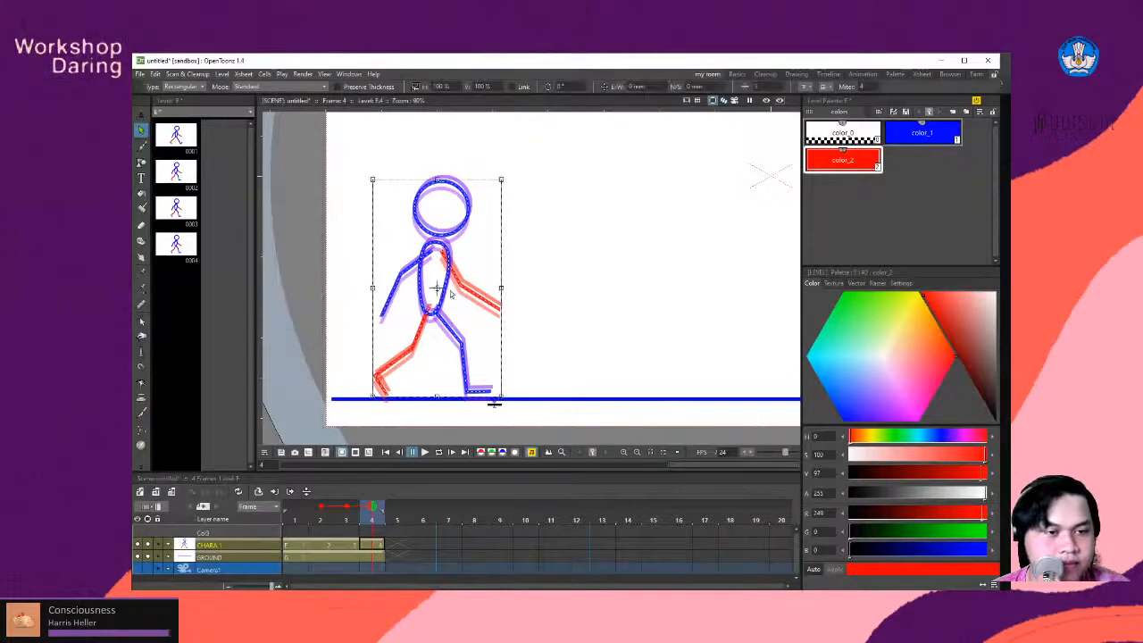
pyautogui.moveTo(450, 274)
pyautogui.mouseDown()
pyautogui.moveTo(452, 262)
pyautogui.moveTo(440, 277)
pyautogui.mouseUp()
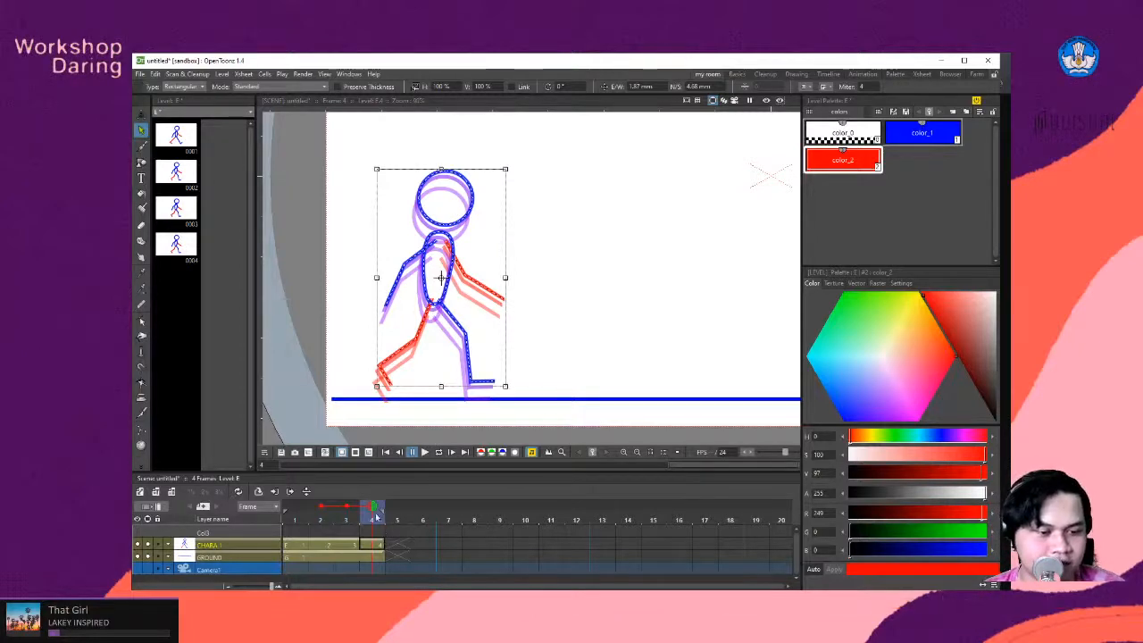
# - Remove the onion skin markers for frames 3 and 2
pyautogui.moveTo(376, 517)
pyautogui.mouseDown()
pyautogui.moveTo(358, 511)
pyautogui.moveTo(372, 511)
pyautogui.mouseUp()
pyautogui.click(346, 507)
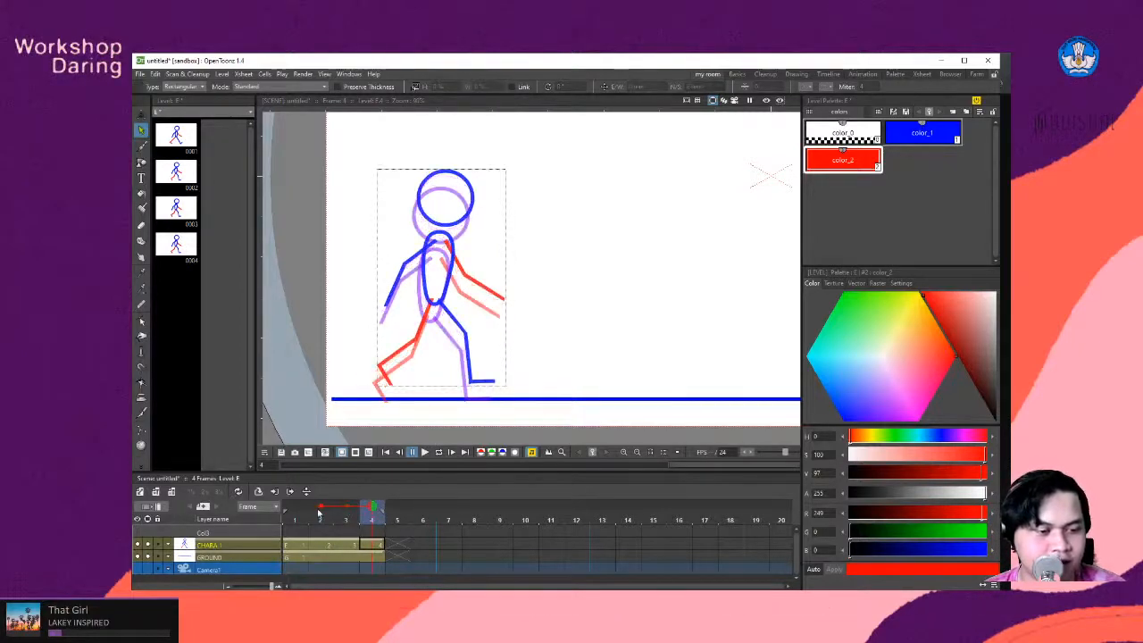
pyautogui.click(320, 507)
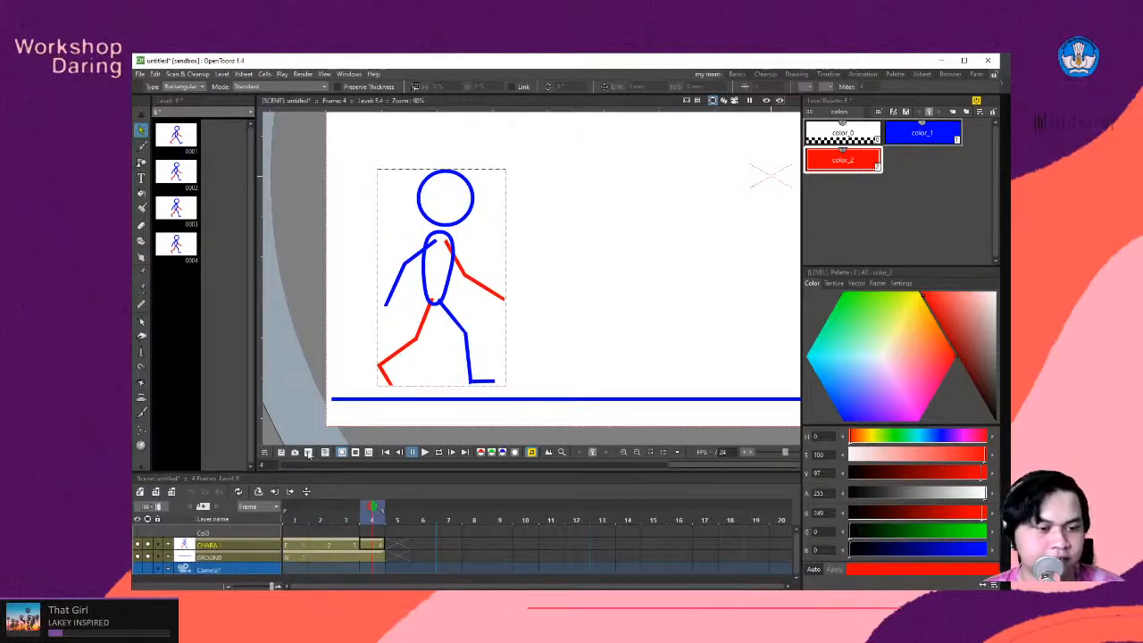
# - Preview the four frames in a loop, set the playback rate to 8 fps and loop them again
pyautogui.click(437, 452)
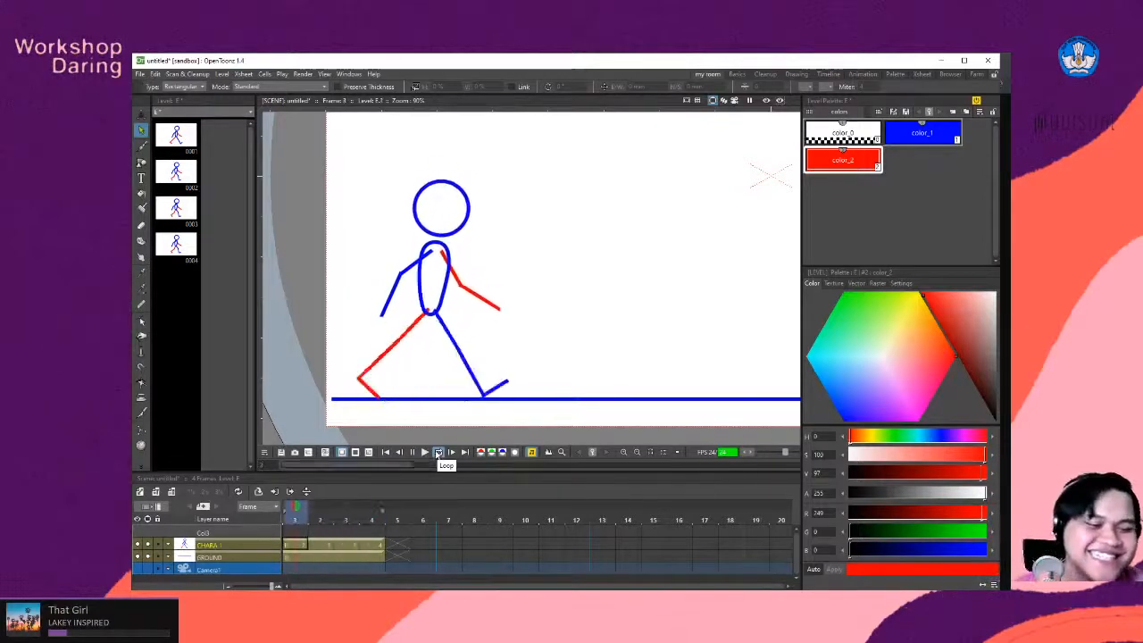
pyautogui.click(411, 452)
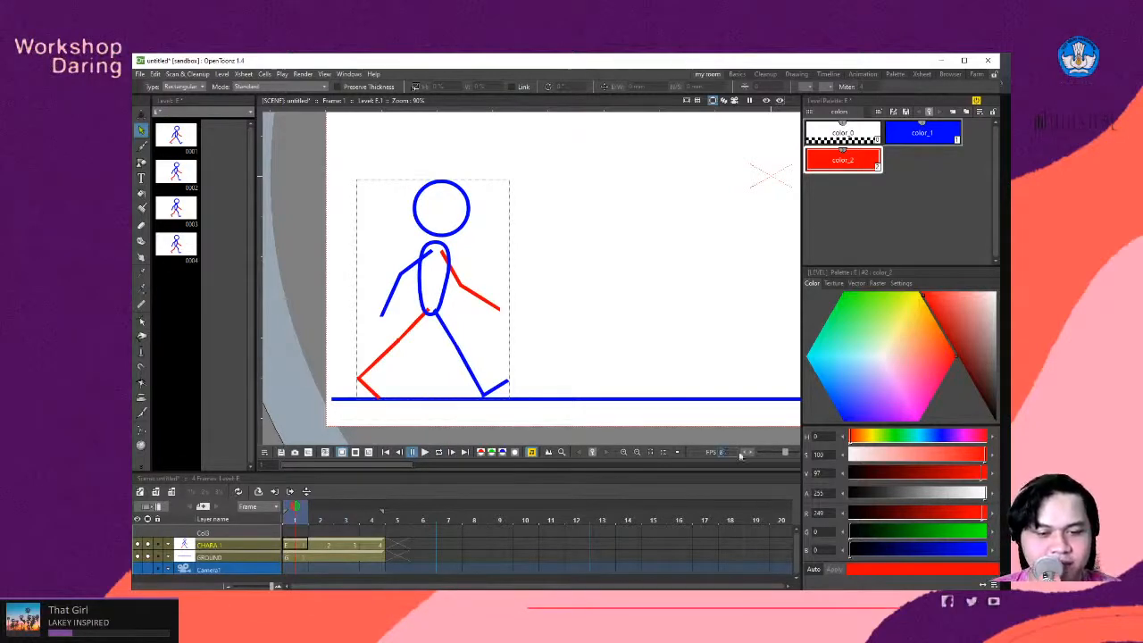
pyautogui.click(438, 453)
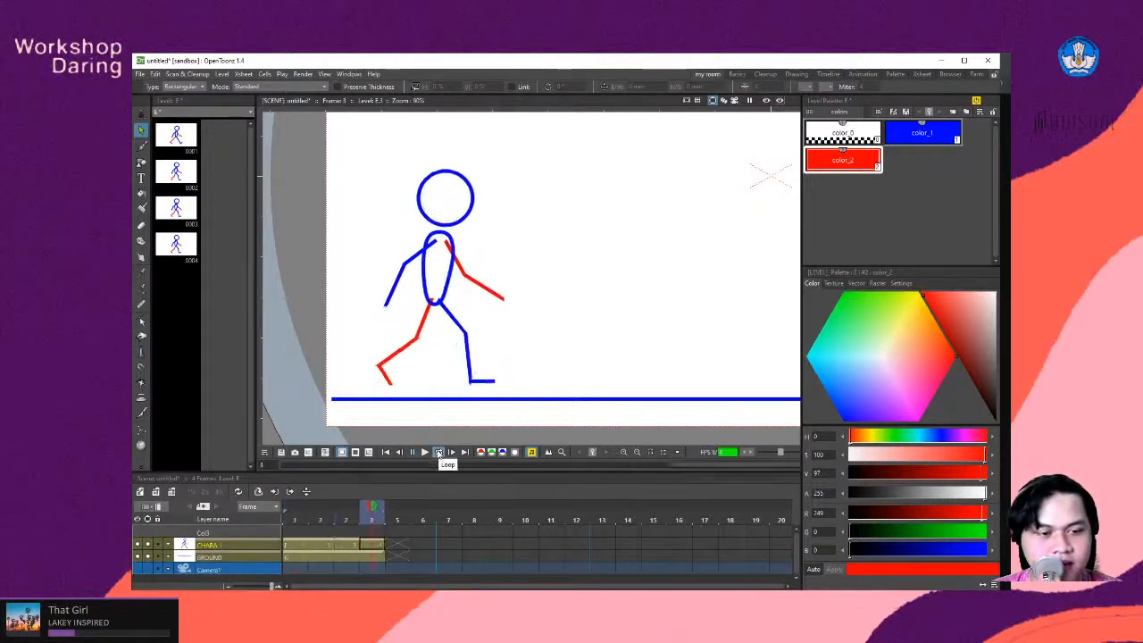
pyautogui.click(438, 452)
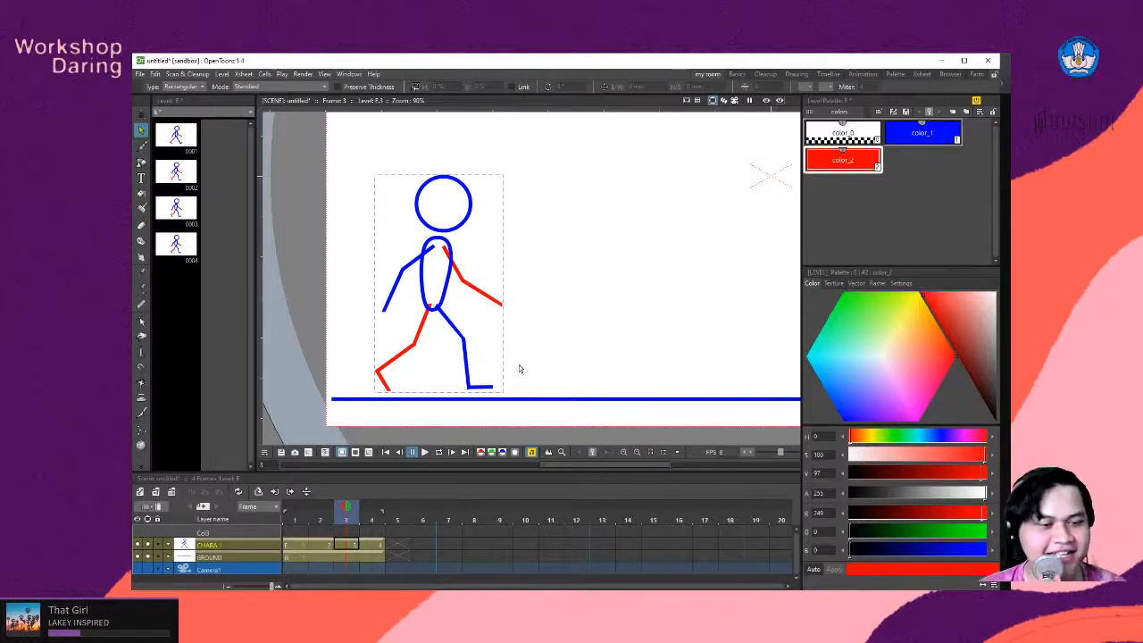
pyautogui.click(301, 545)
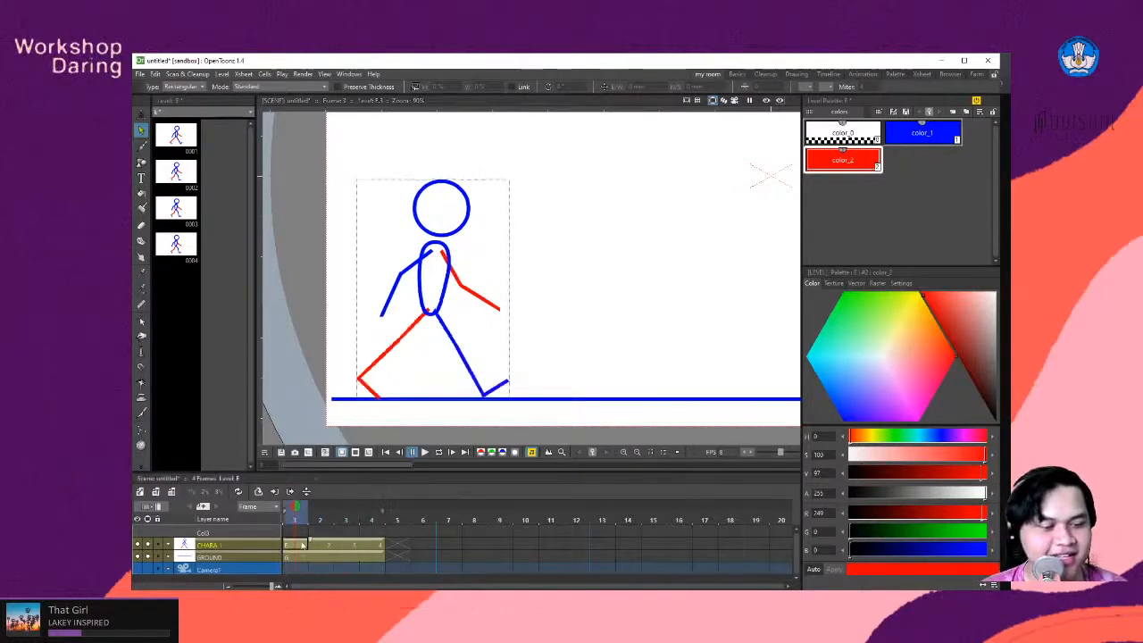
pyautogui.click(323, 547)
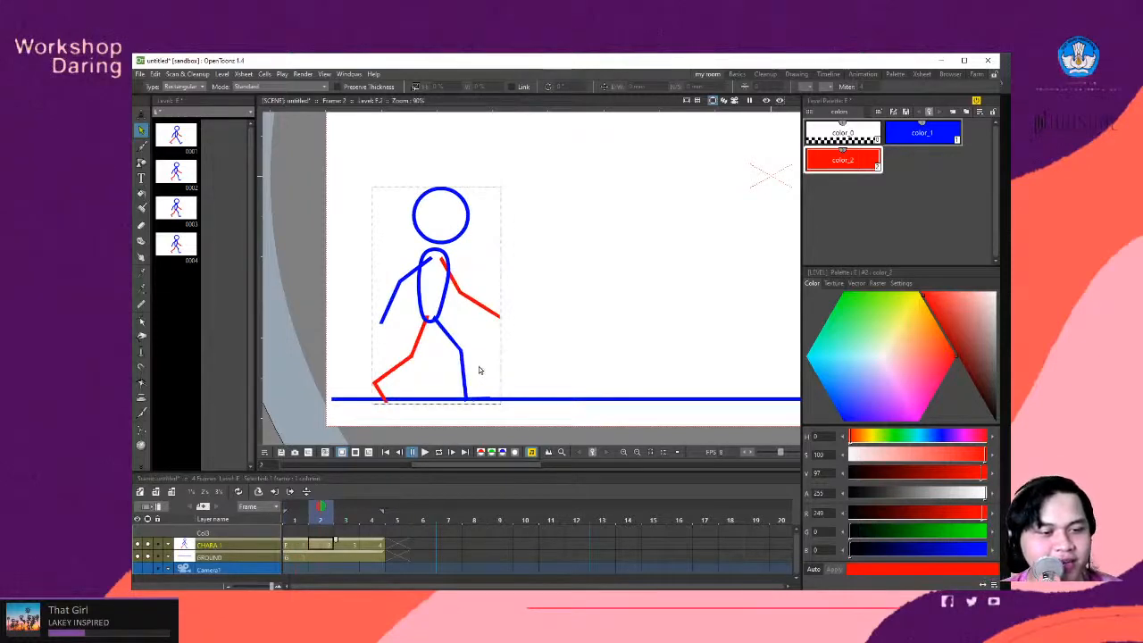
pyautogui.click(300, 559)
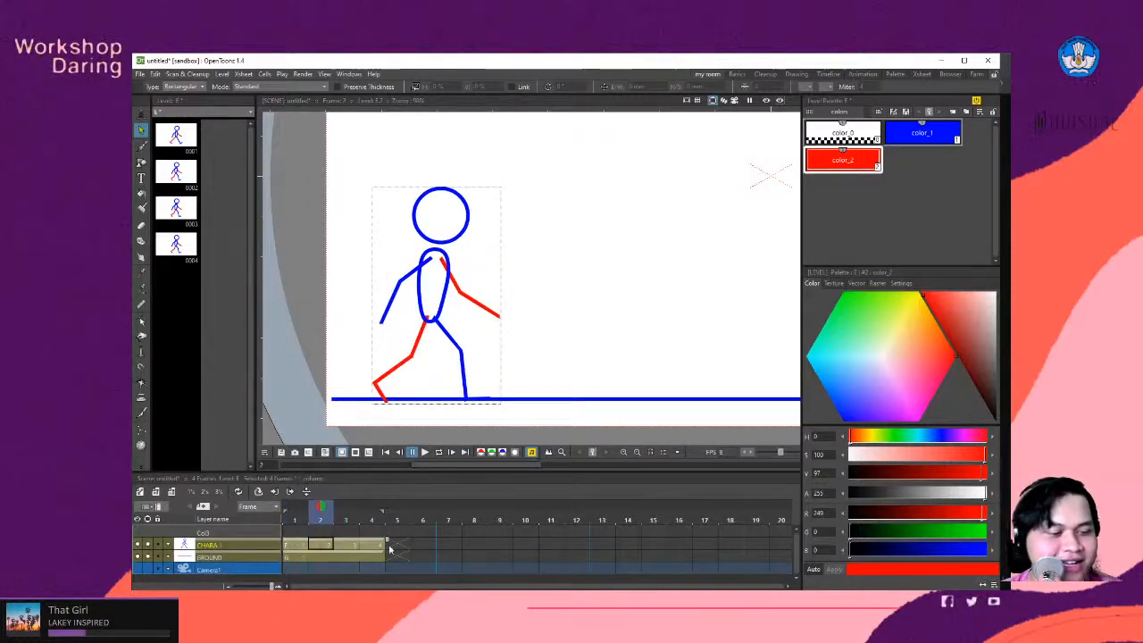
pyautogui.click(303, 545)
# - On frame 2, edit the red back leg's control points to raise the foot onto the ground line and shift the knee and hip slightly forward
pyautogui.click(321, 547)
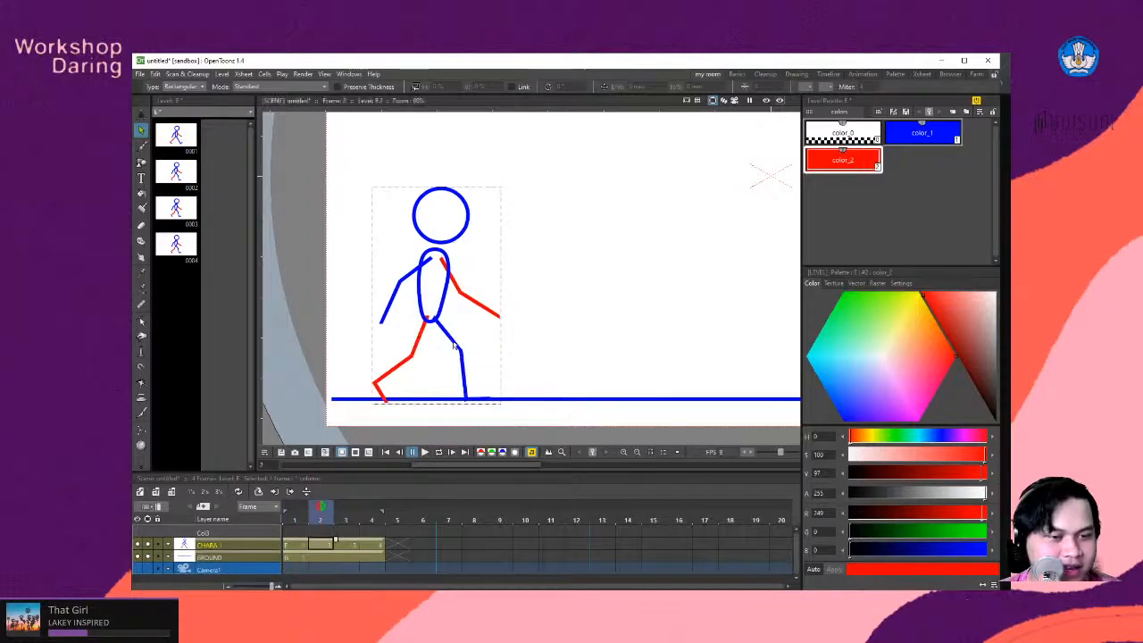
pyautogui.scroll(4, 464, 401)
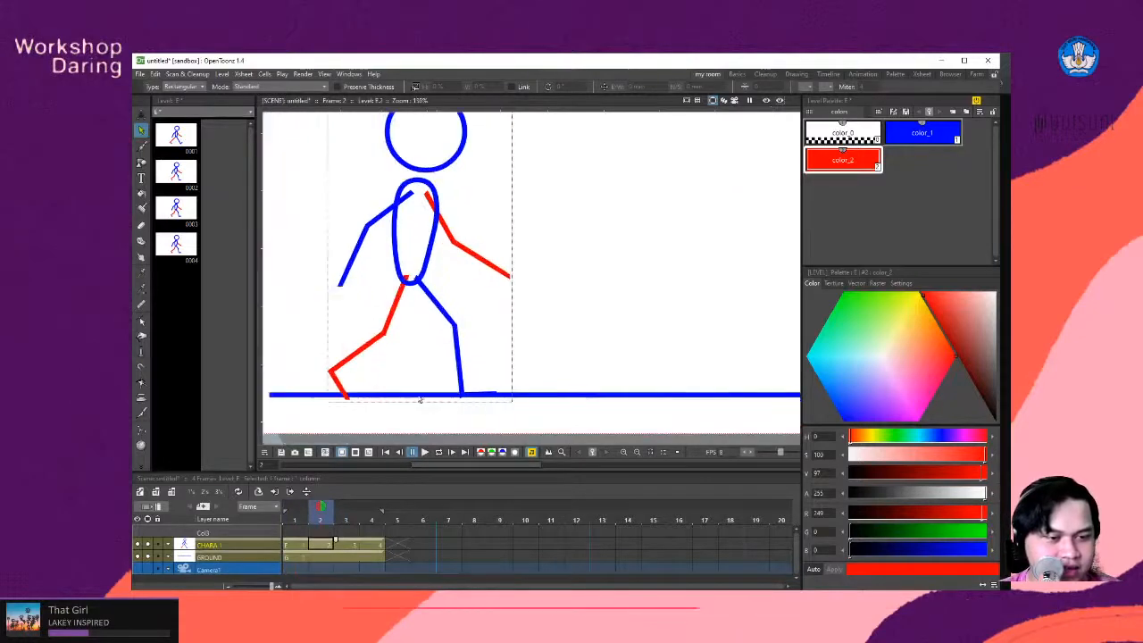
pyautogui.click(346, 398)
pyautogui.scroll(-2, 348, 402)
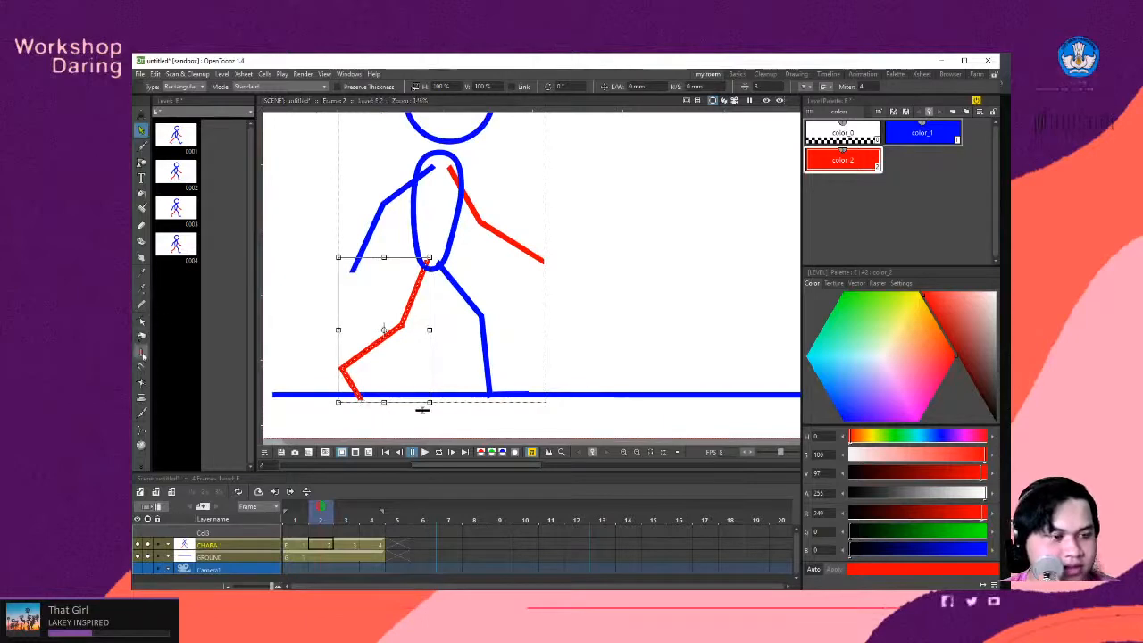
pyautogui.press('c')
pyautogui.click(341, 371)
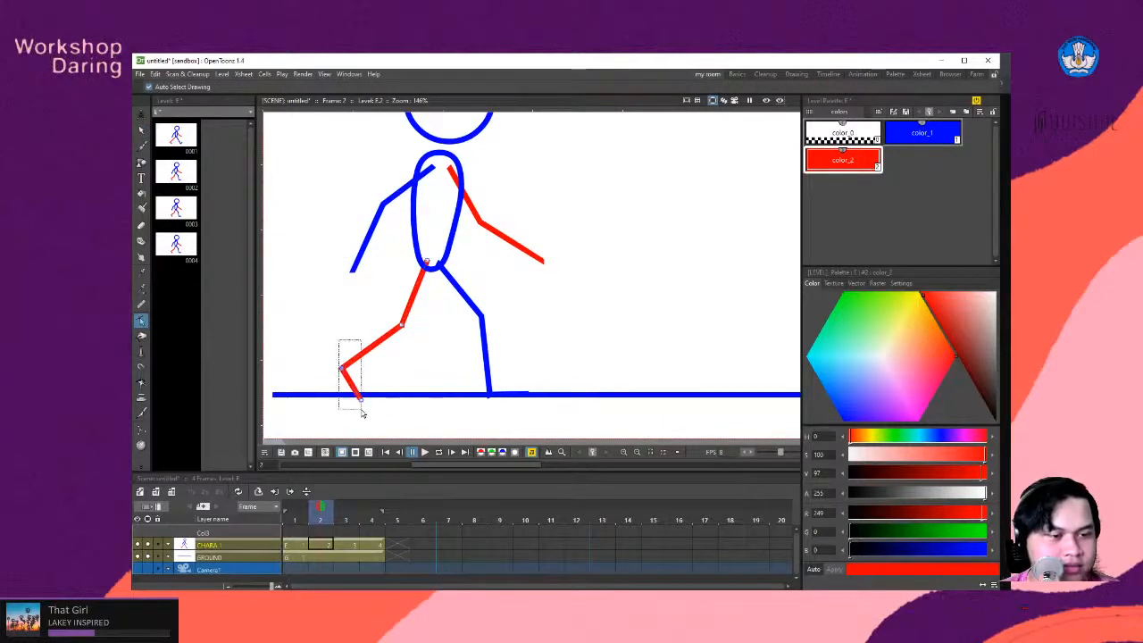
pyautogui.moveTo(365, 405); pyautogui.dragTo(366, 396)
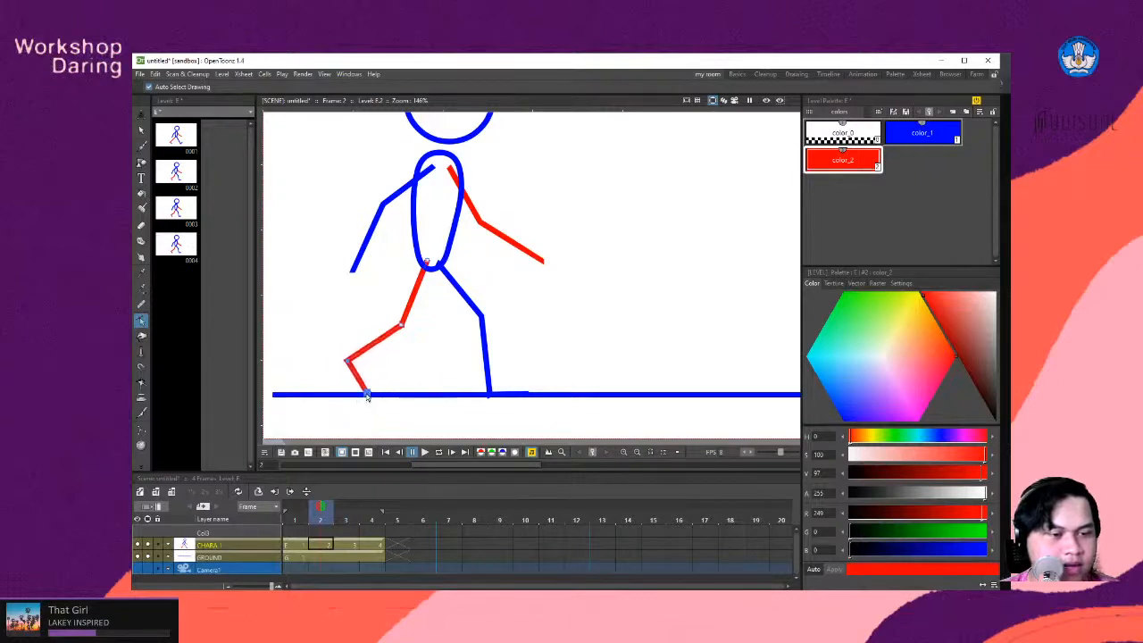
pyautogui.moveTo(401, 326); pyautogui.dragTo(406, 326)
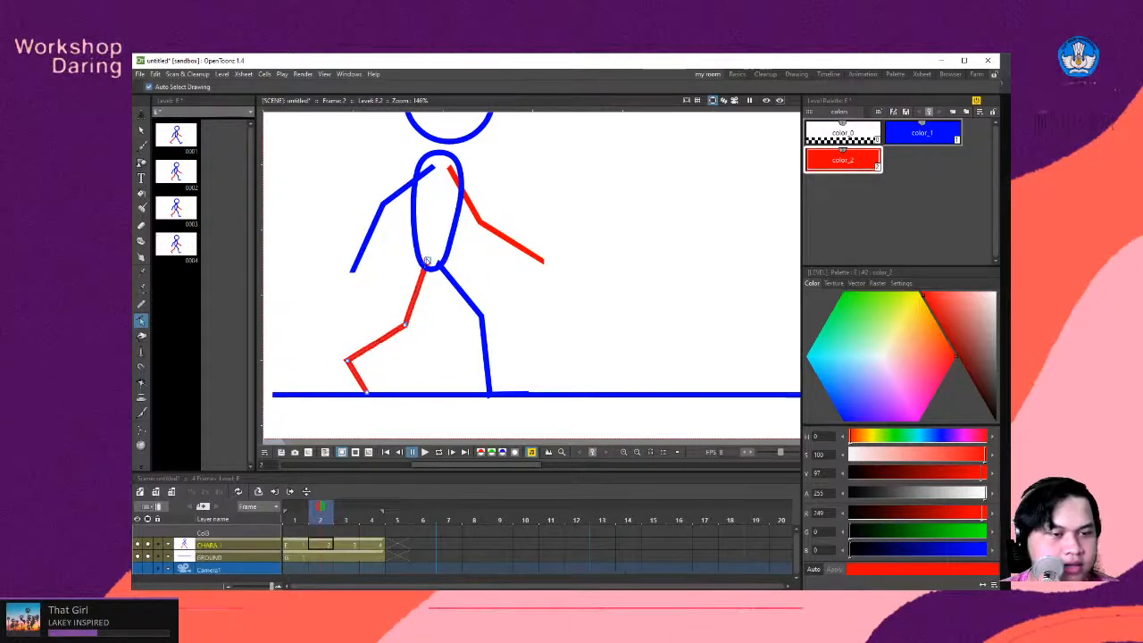
pyautogui.moveTo(427, 262); pyautogui.dragTo(429, 260)
# - Edit the blue front leg's control points on frame 2 to raise the foot onto the ground line and bend the knee slightly forward
pyautogui.click(486, 323)
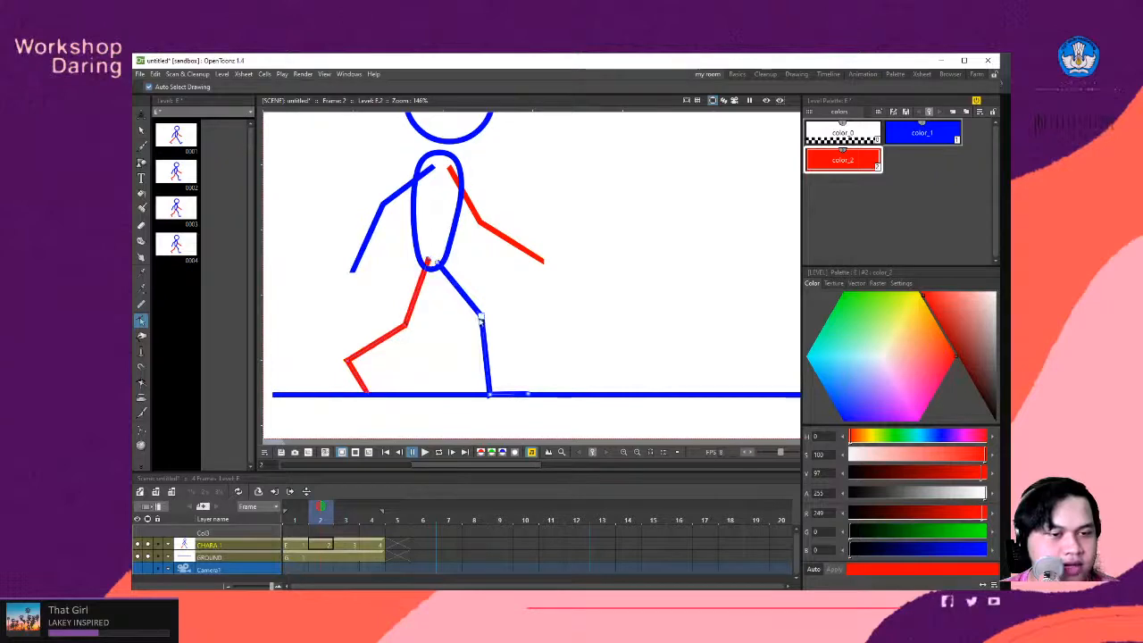
pyautogui.moveTo(491, 397); pyautogui.dragTo(490, 391)
pyautogui.moveTo(481, 317); pyautogui.dragTo(487, 316)
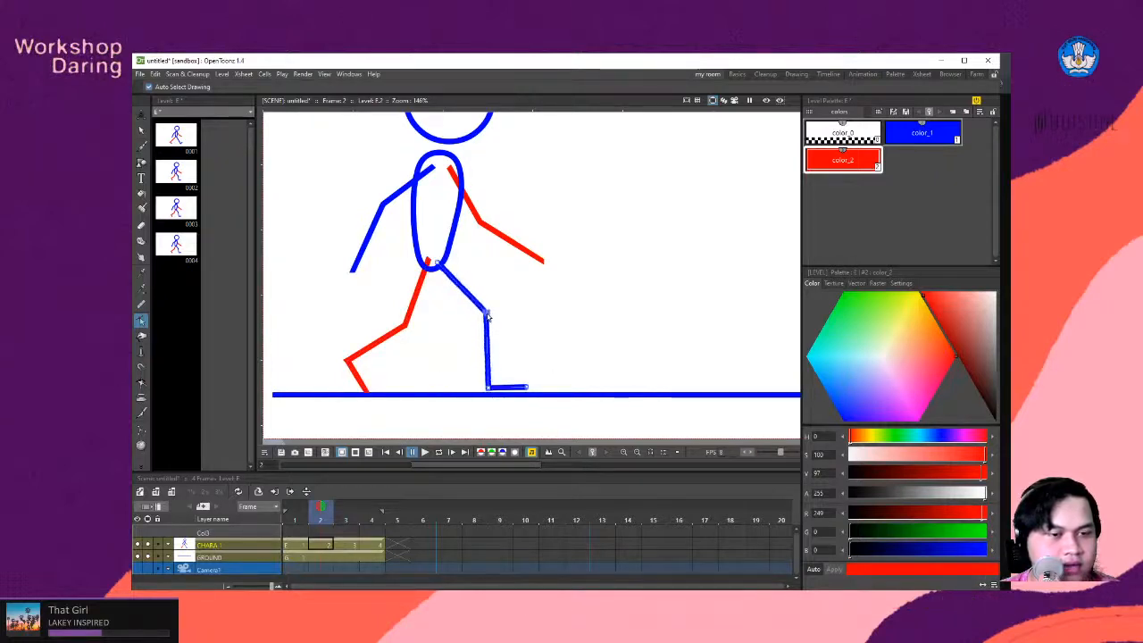
# - Check the walk cycle reference in Chrome and reshape frame 3's blue leg into the passing pose, nearly upright beneath the hip with the foot flat
pyautogui.click(349, 545)
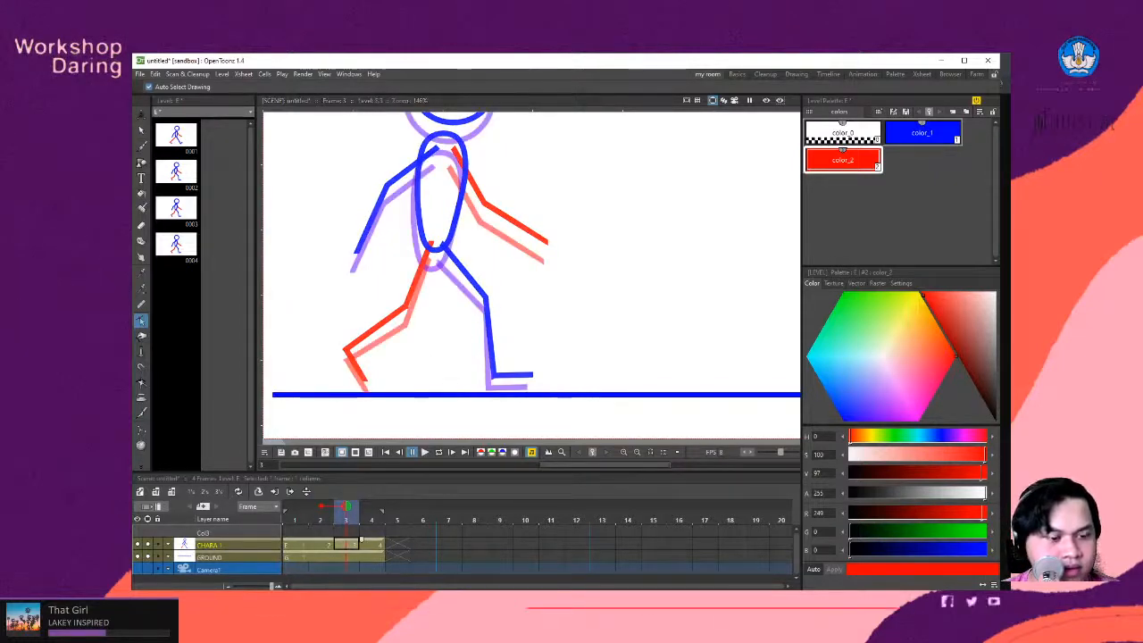
pyautogui.moveTo(237, 597)
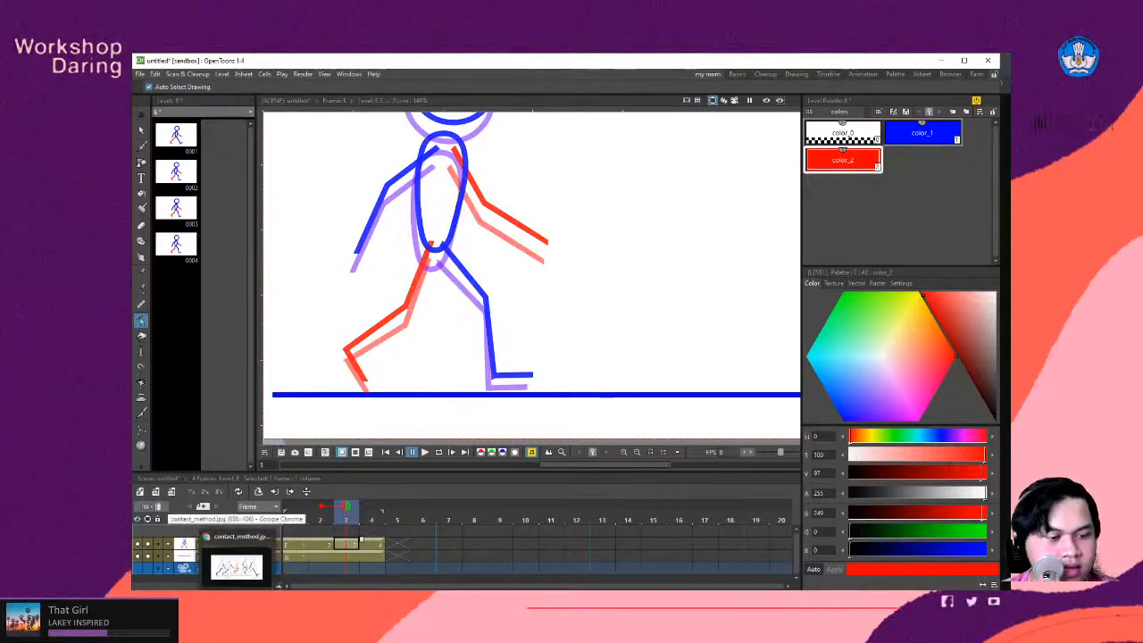
pyautogui.click(237, 568)
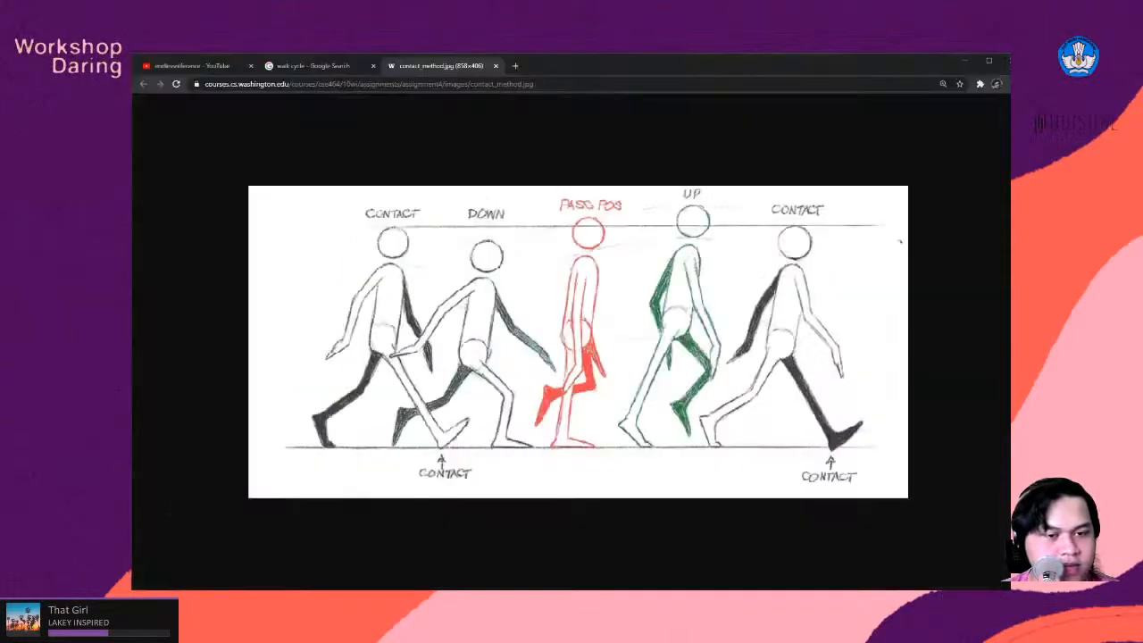
pyautogui.hotkey('alt', 'Tab')
pyautogui.hotkey('alt', 'Tab')
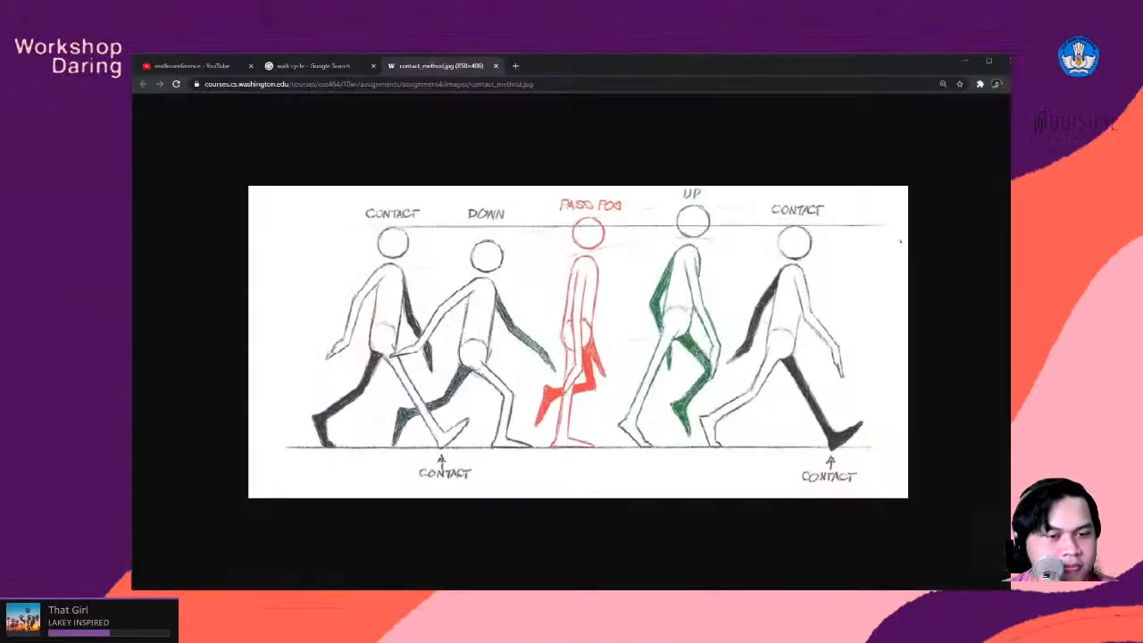
pyautogui.hotkey('alt', 'Tab')
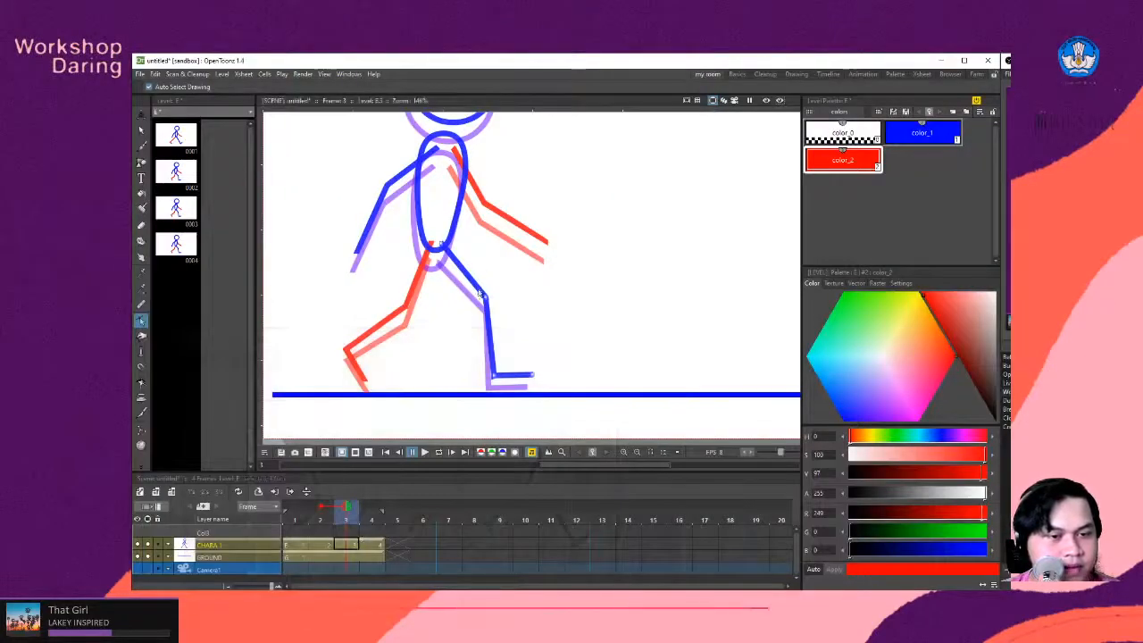
pyautogui.moveTo(485, 298); pyautogui.dragTo(440, 317)
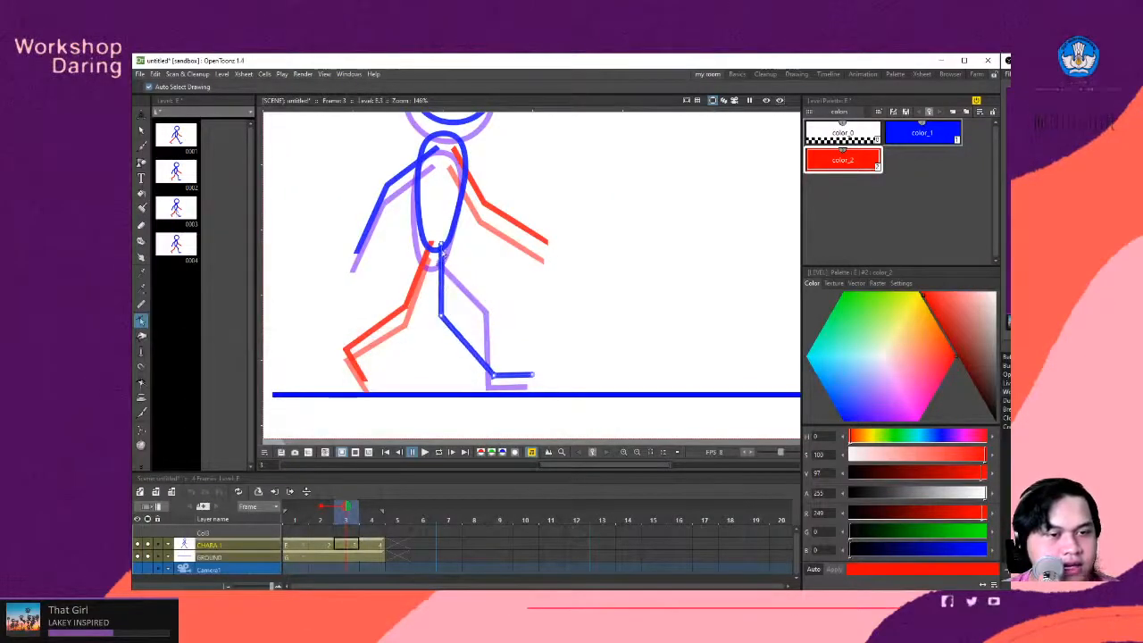
pyautogui.moveTo(441, 245); pyautogui.dragTo(438, 246)
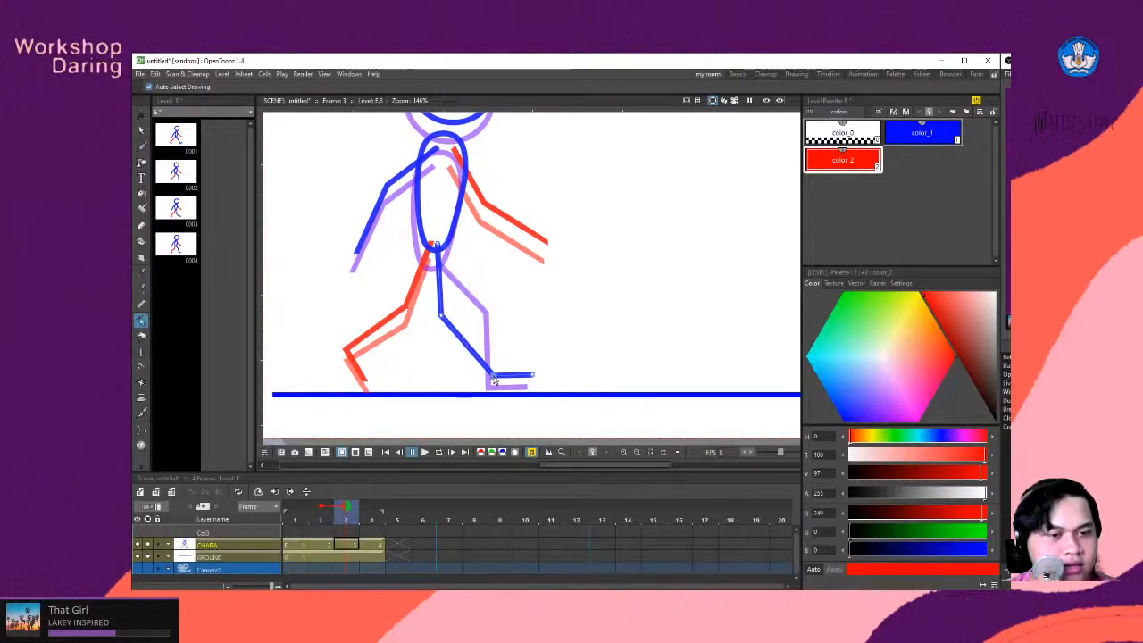
pyautogui.moveTo(494, 382); pyautogui.dragTo(417, 391)
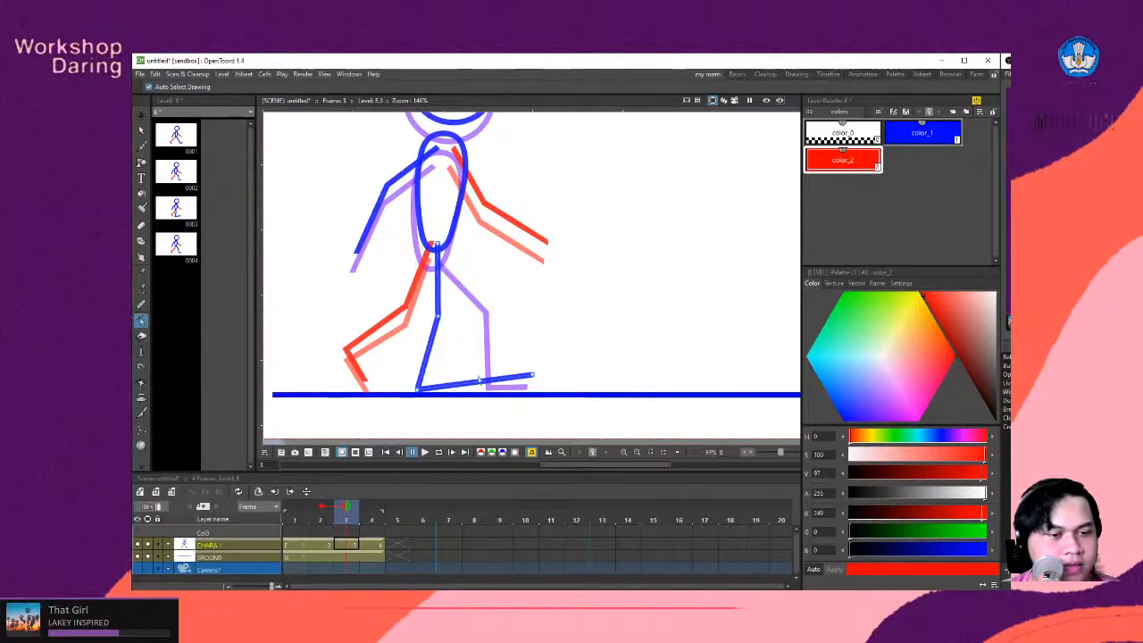
pyautogui.moveTo(530, 378); pyautogui.dragTo(451, 394)
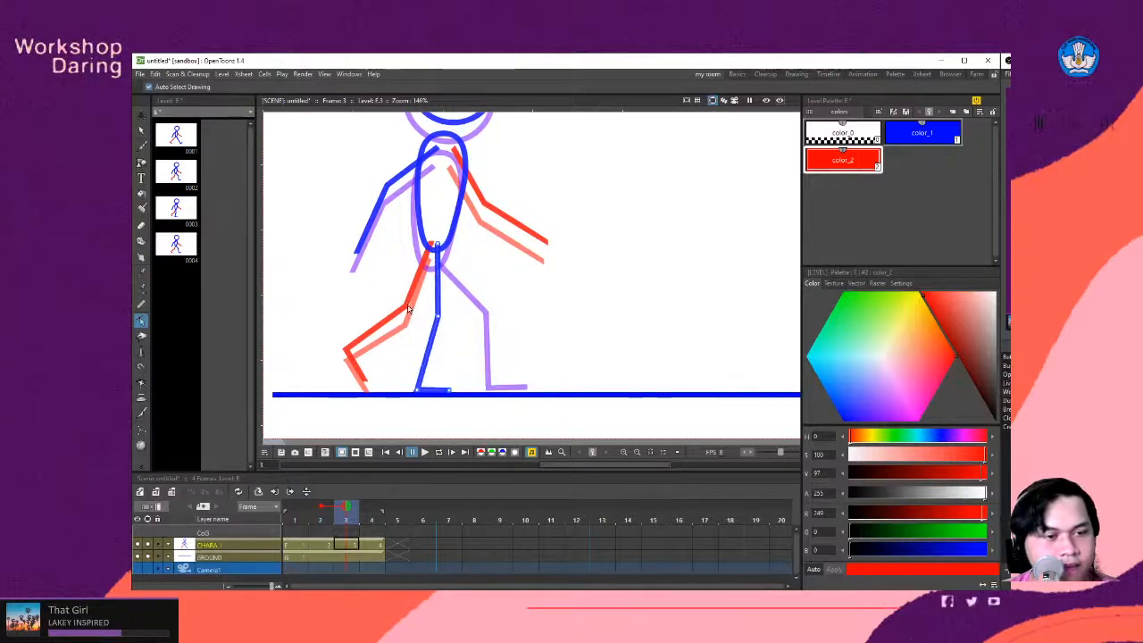
# - On frame 3, reshape the red leg with its knee forward of the blue leg, the shin folded back and the foot hanging down
pyautogui.moveTo(406, 308); pyautogui.dragTo(457, 314)
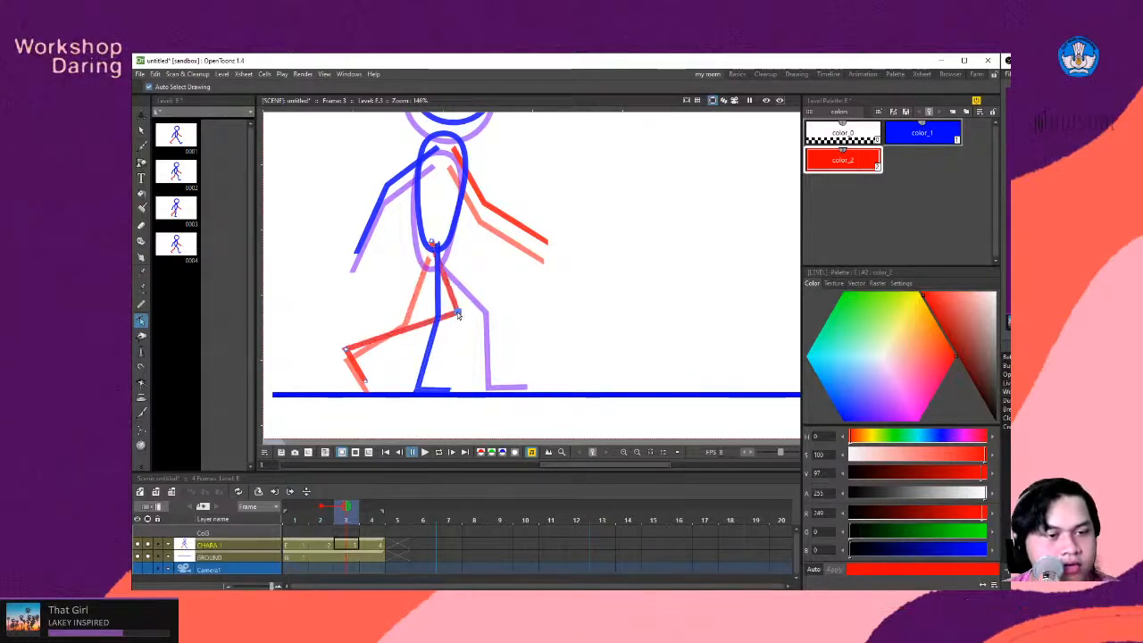
pyautogui.moveTo(344, 354); pyautogui.dragTo(397, 329)
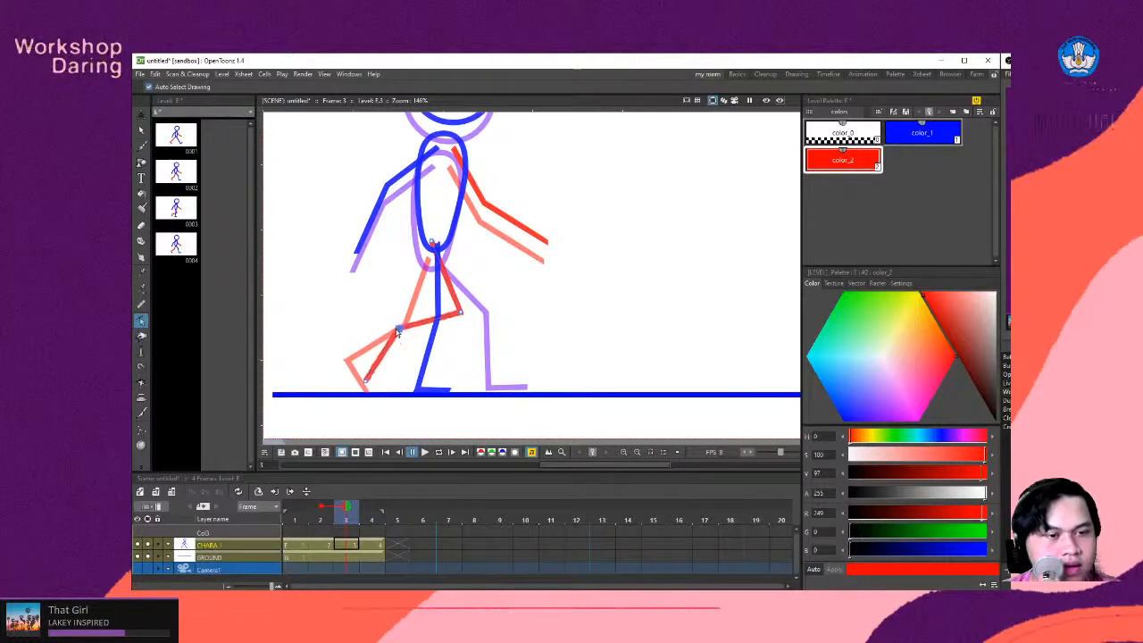
pyautogui.moveTo(365, 384); pyautogui.dragTo(399, 364)
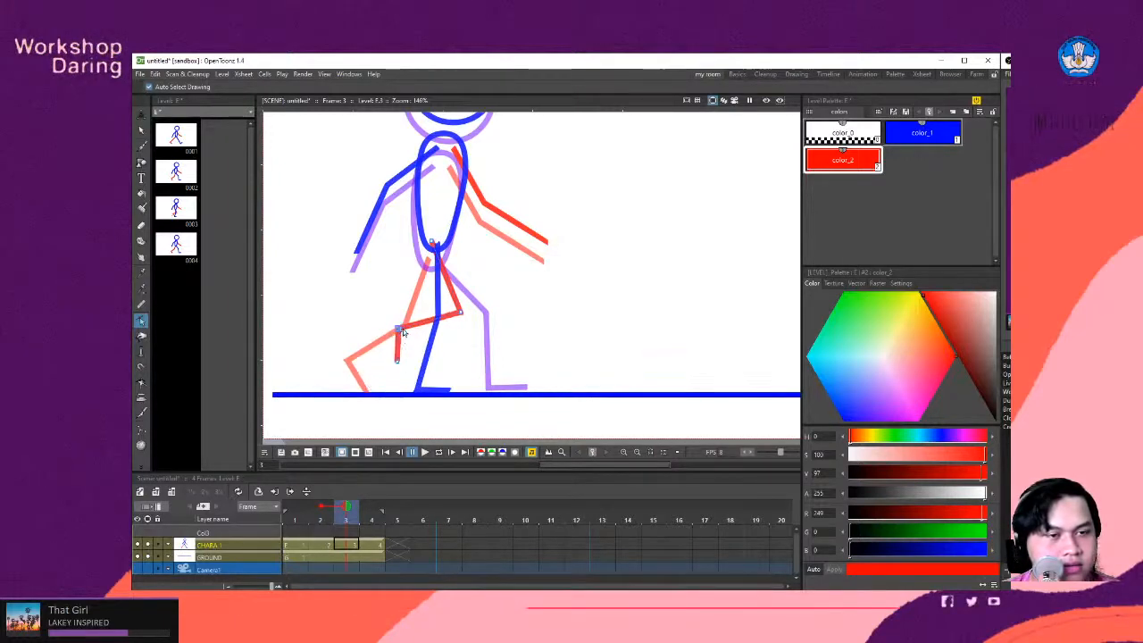
pyautogui.scroll(-3, 557, 323)
pyautogui.scroll(2, 598, 174)
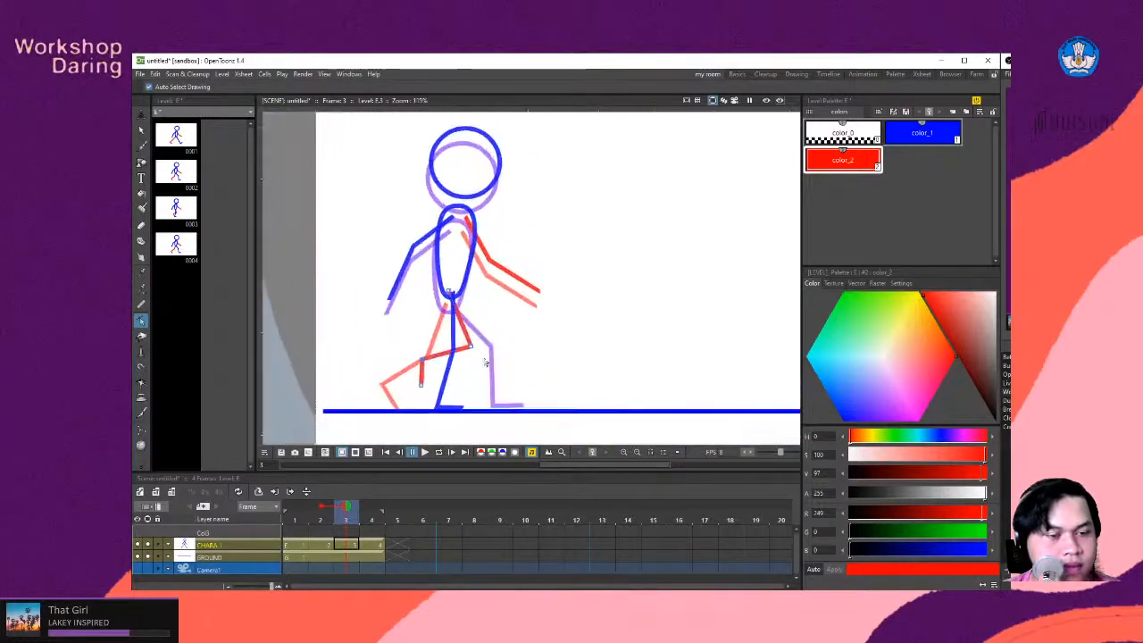
# - On frame 4, reshape the blue leg for the up pose, with the heel raised behind the body, toe on the ground line and knee pulled back
pyautogui.press('.')
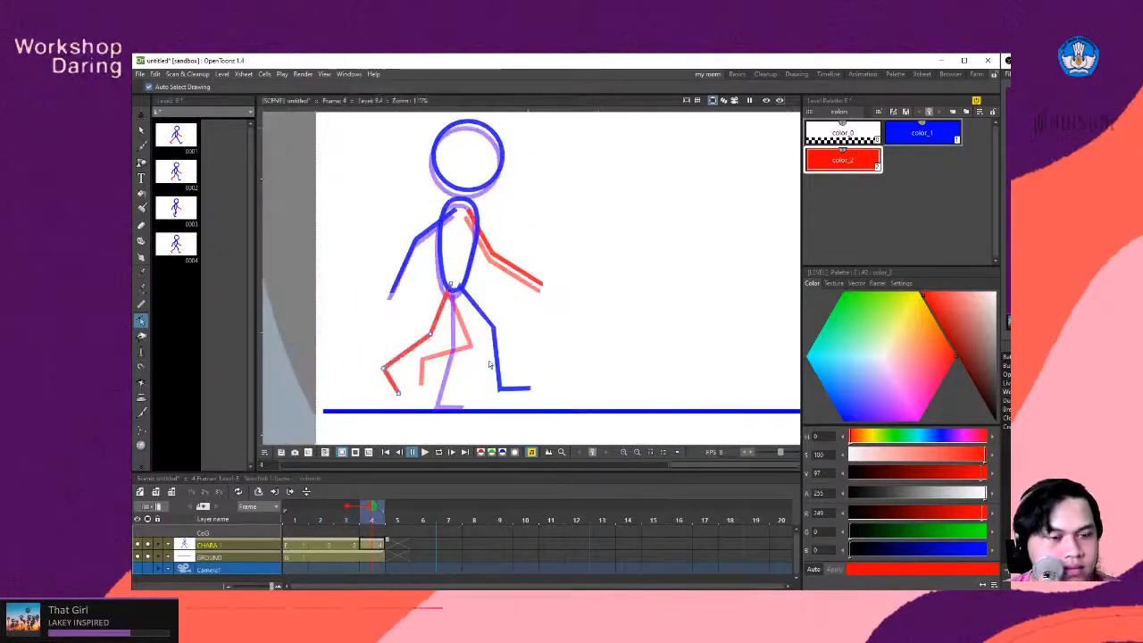
pyautogui.scroll(-1, 474, 354)
pyautogui.scroll(3, 478, 322)
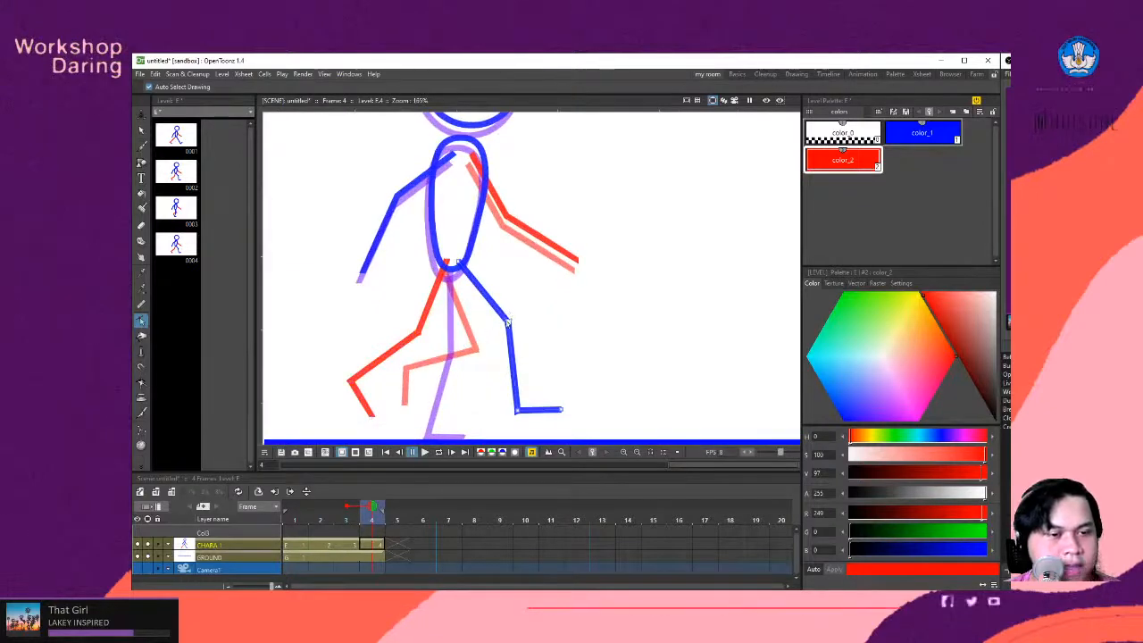
pyautogui.moveTo(613, 396); pyautogui.dragTo(410, 435)
pyautogui.scroll(-2, 406, 417)
pyautogui.scroll(2, 412, 420)
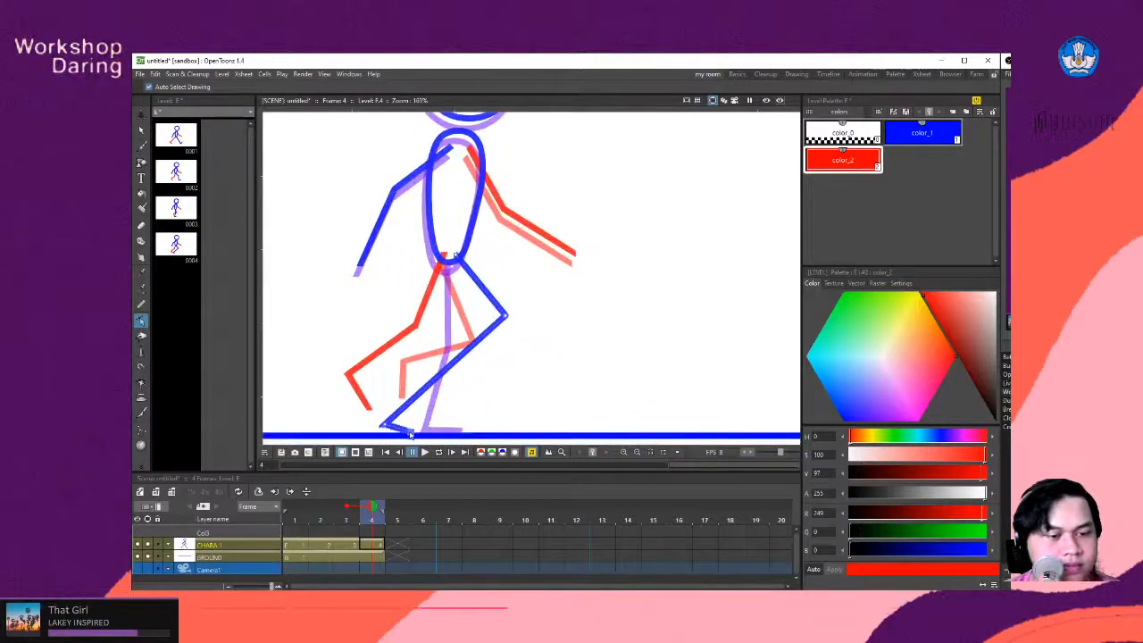
pyautogui.scroll(-4, 410, 418)
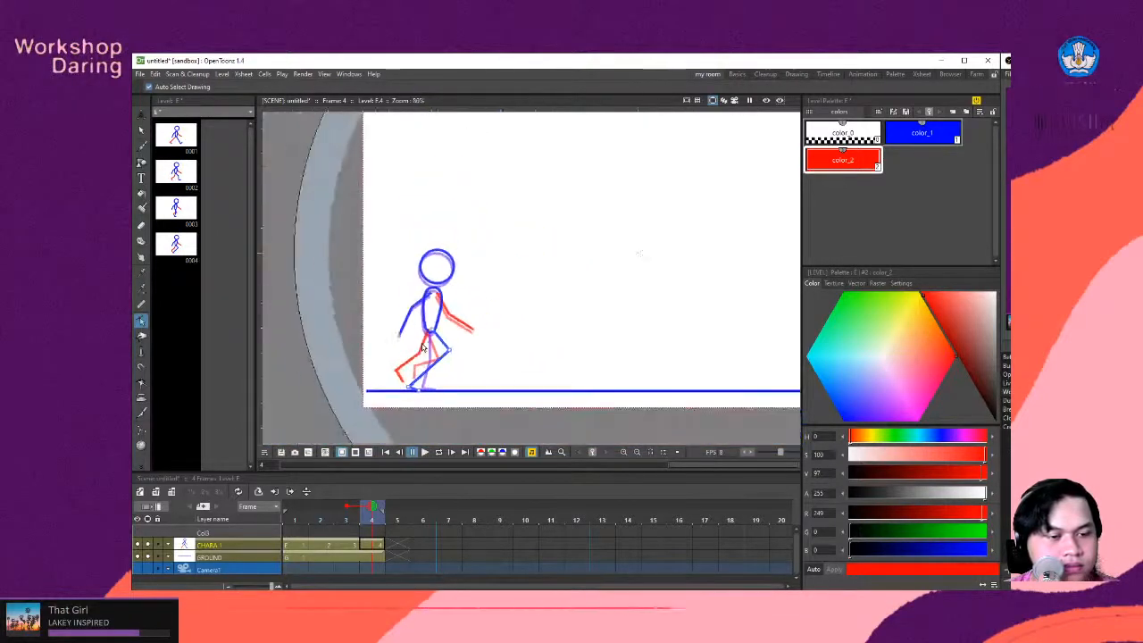
pyautogui.scroll(3, 407, 411)
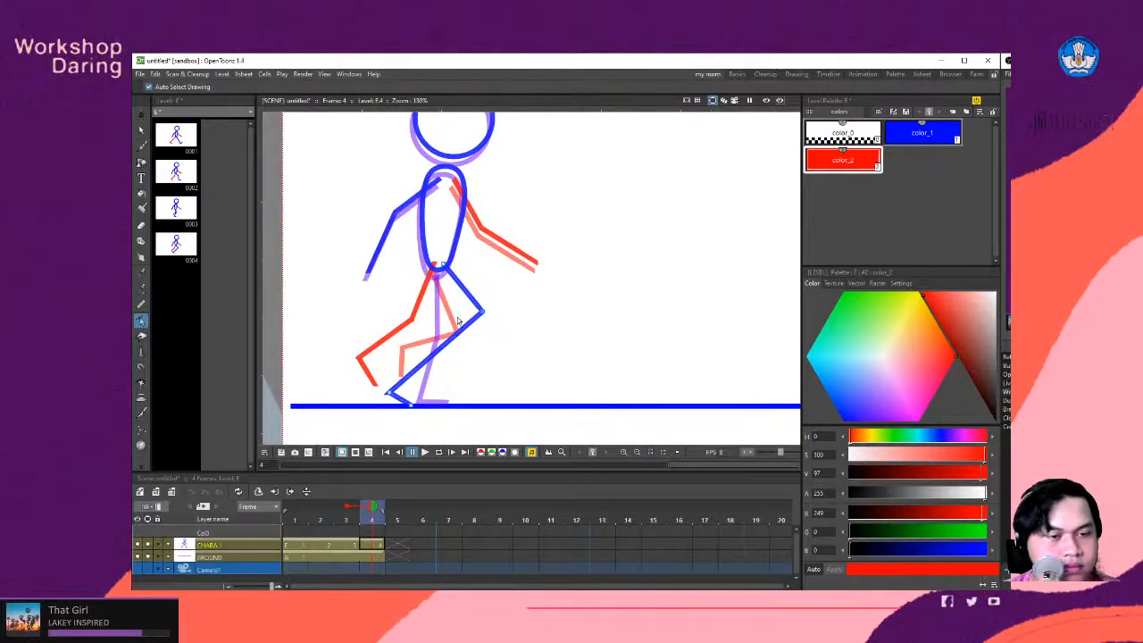
pyautogui.moveTo(457, 320); pyautogui.dragTo(425, 332)
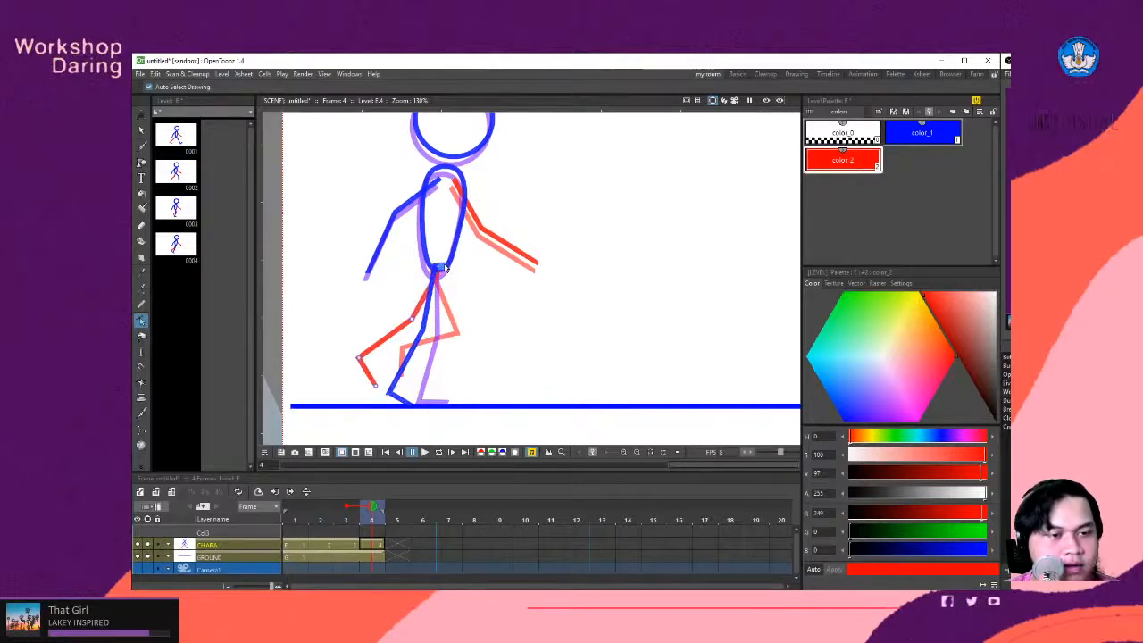
# - On frame 4, swing the red leg's knee and foot forward off the ground and compare the up pose with the reference in Chrome
pyautogui.moveTo(413, 322); pyautogui.dragTo(475, 329)
pyautogui.moveTo(357, 359); pyautogui.dragTo(456, 388)
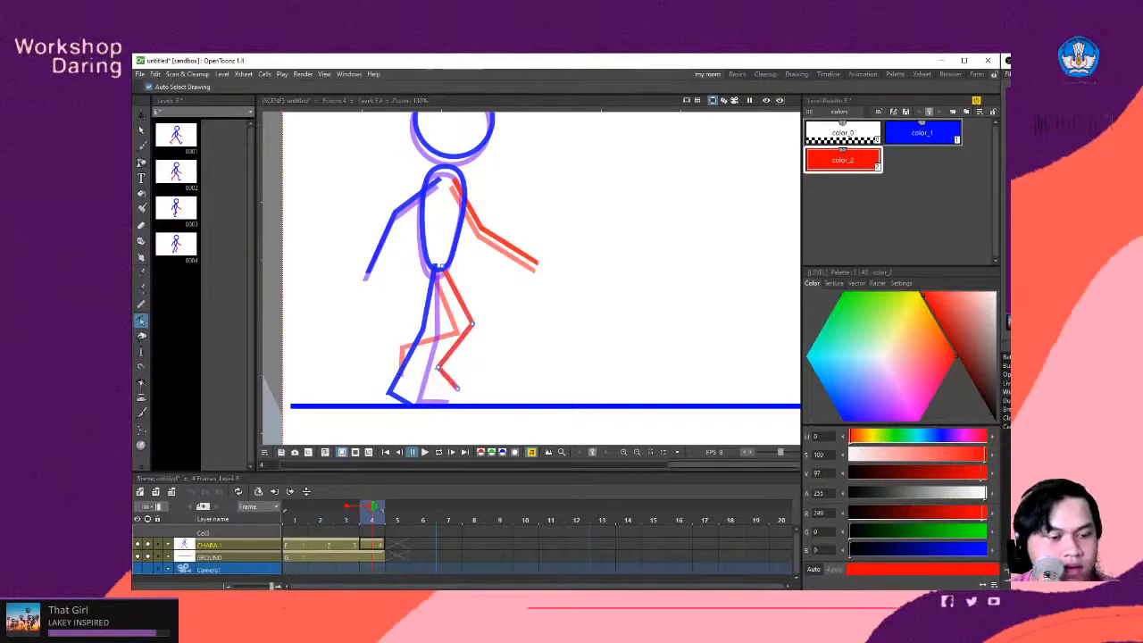
pyautogui.hotkey('alt', 'Tab')
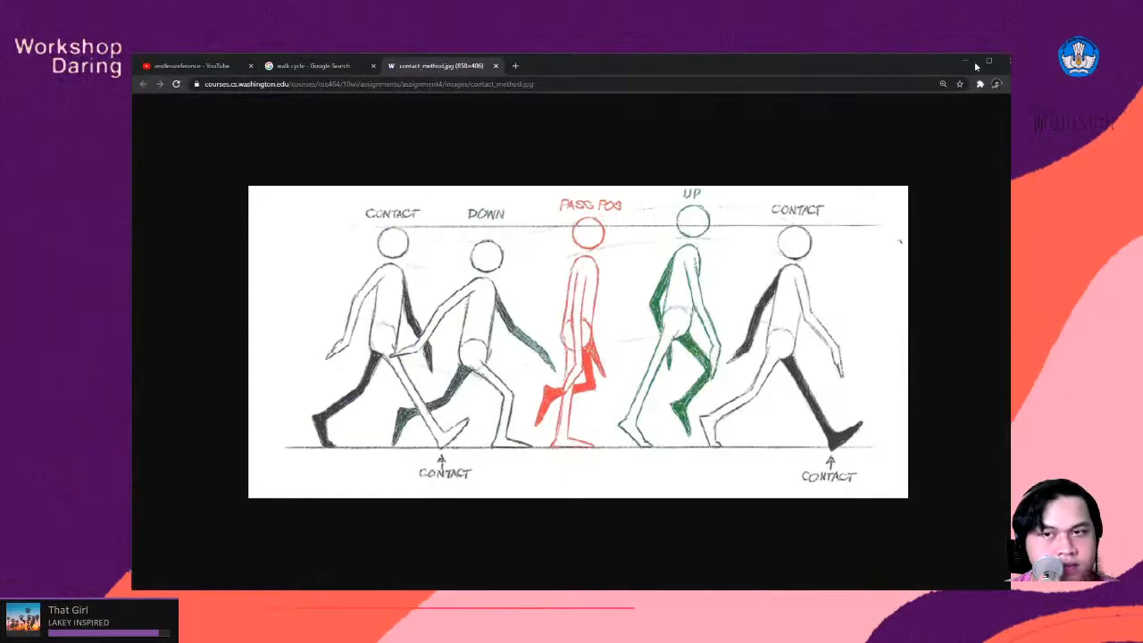
pyautogui.hotkey('alt', 'Tab')
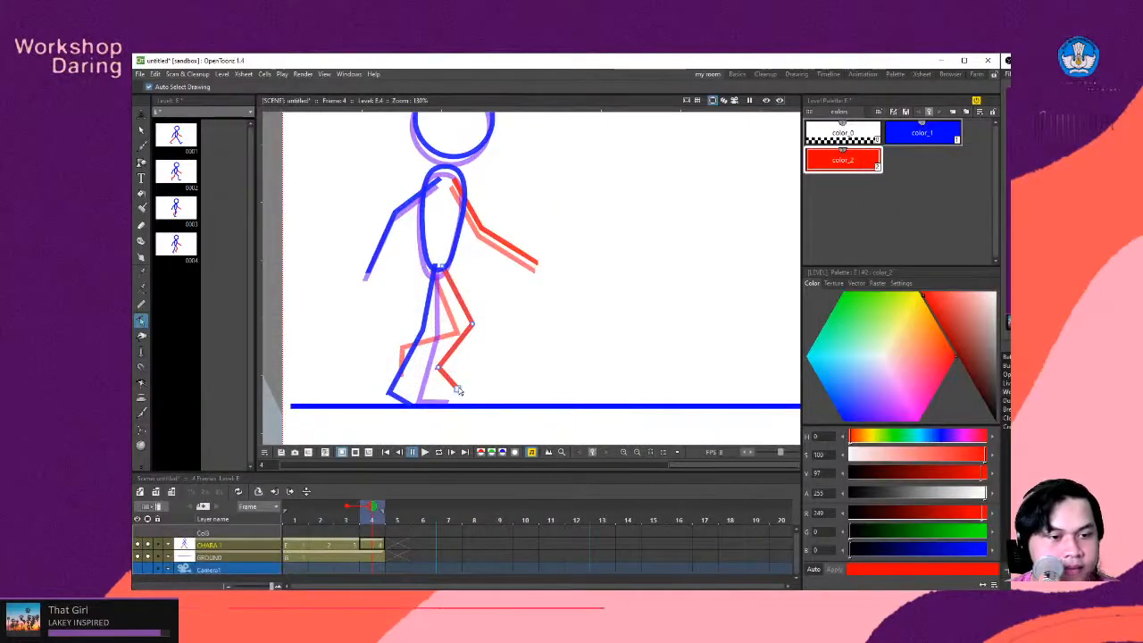
# - Loop the four-frame animation and examine the leg motion up close and from a distance
pyautogui.scroll(-2, 484, 364)
pyautogui.scroll(-1, 506, 217)
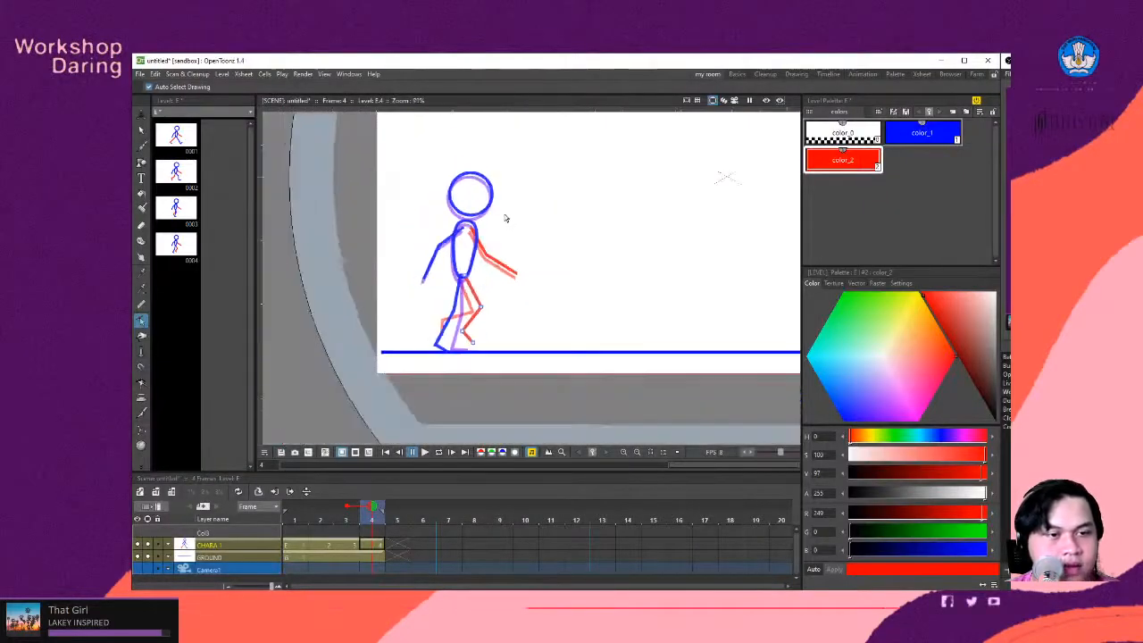
pyautogui.scroll(1, 512, 214)
pyautogui.scroll(-1, 474, 387)
pyautogui.scroll(3, 453, 421)
pyautogui.scroll(-1, 527, 234)
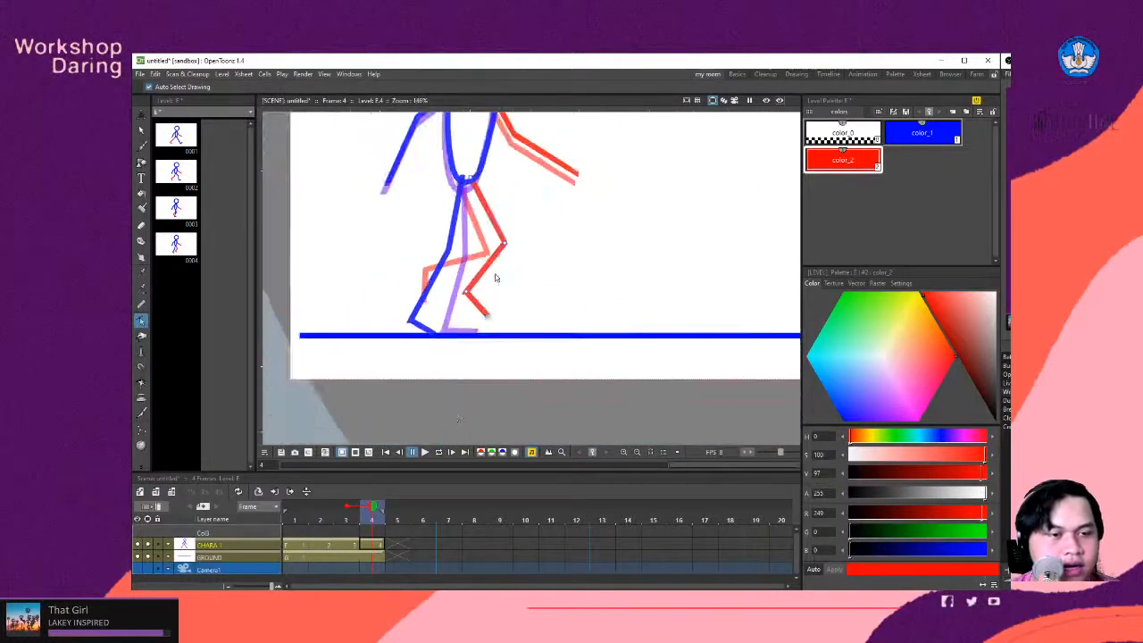
pyautogui.scroll(2, 495, 267)
pyautogui.click(439, 453)
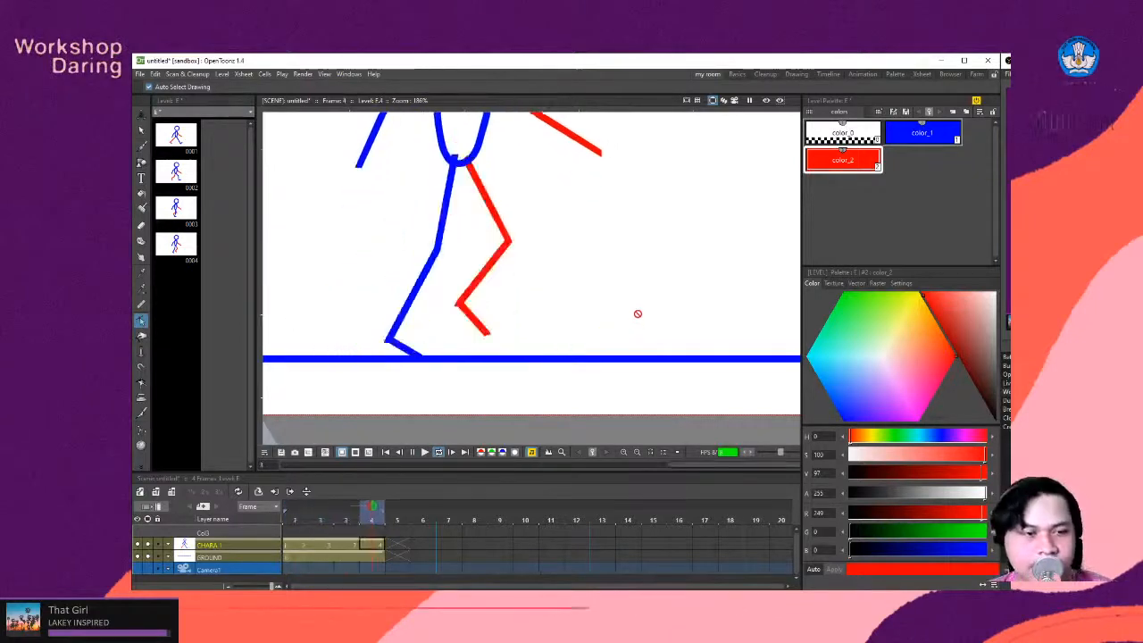
pyautogui.scroll(-1, 541, 280)
pyautogui.scroll(-3, 546, 266)
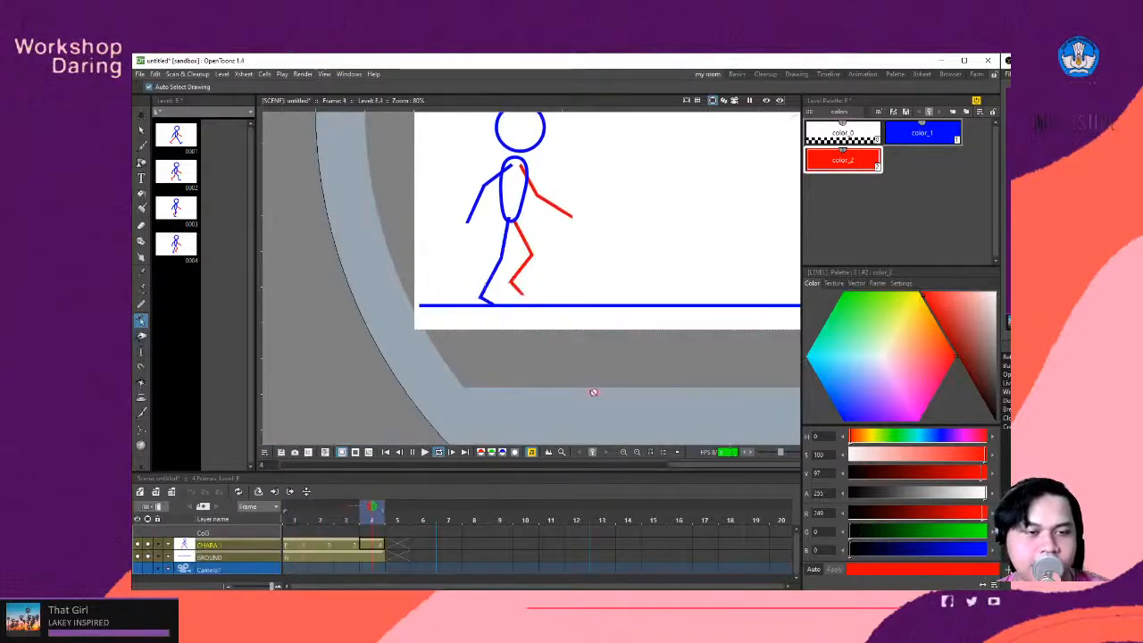
pyautogui.scroll(3, 536, 217)
pyautogui.scroll(-7, 527, 212)
pyautogui.scroll(4, 506, 207)
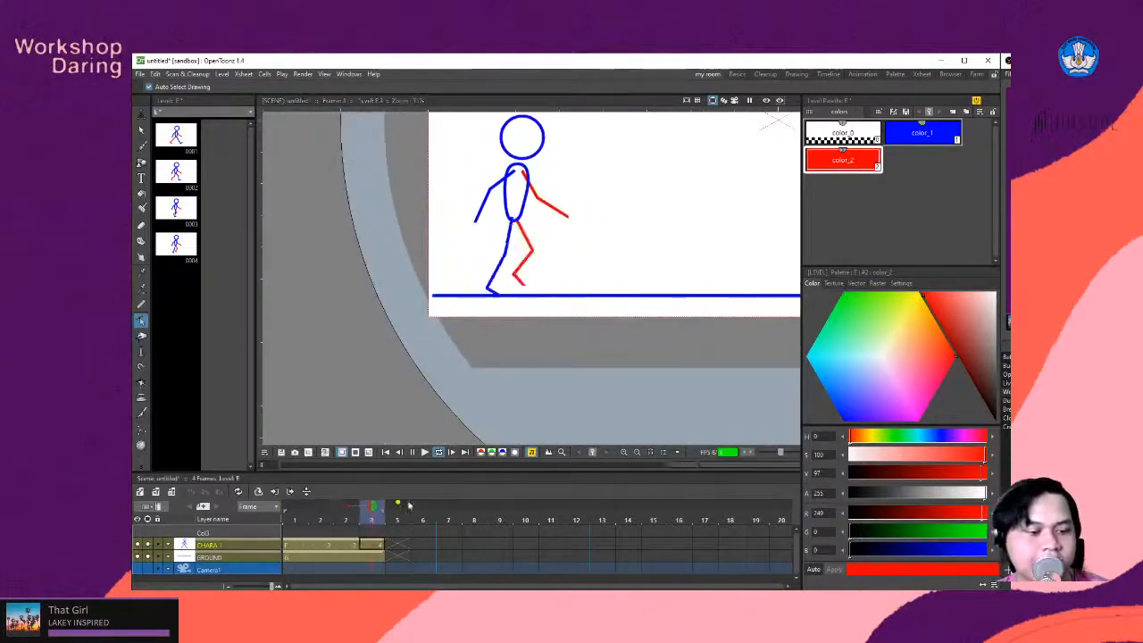
pyautogui.scroll(-1, 502, 290)
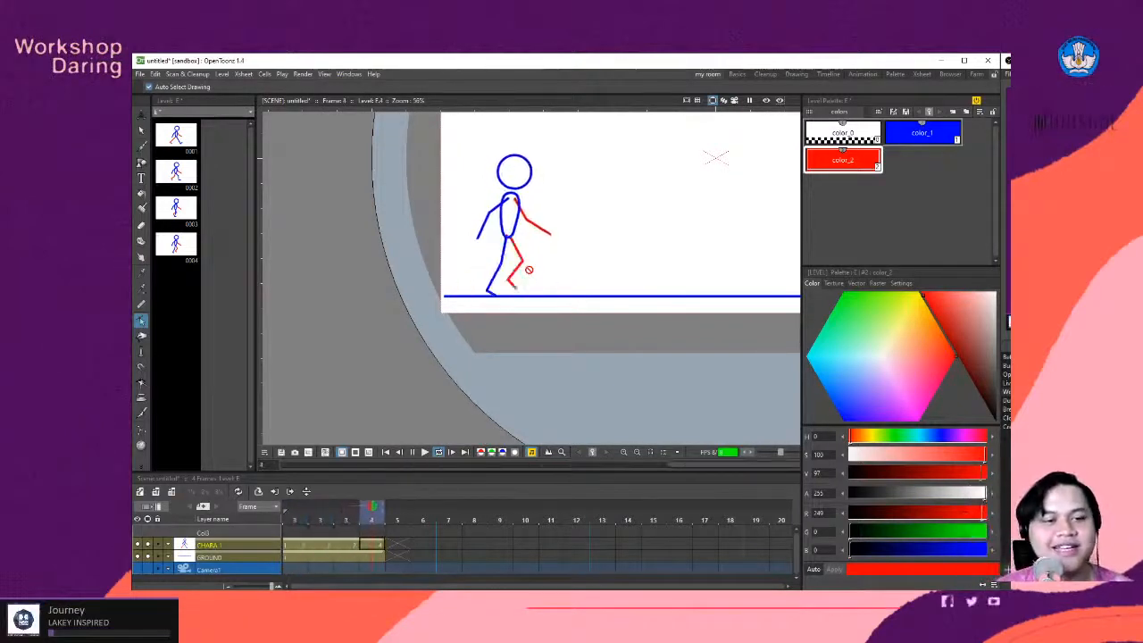
pyautogui.scroll(-1, 599, 258)
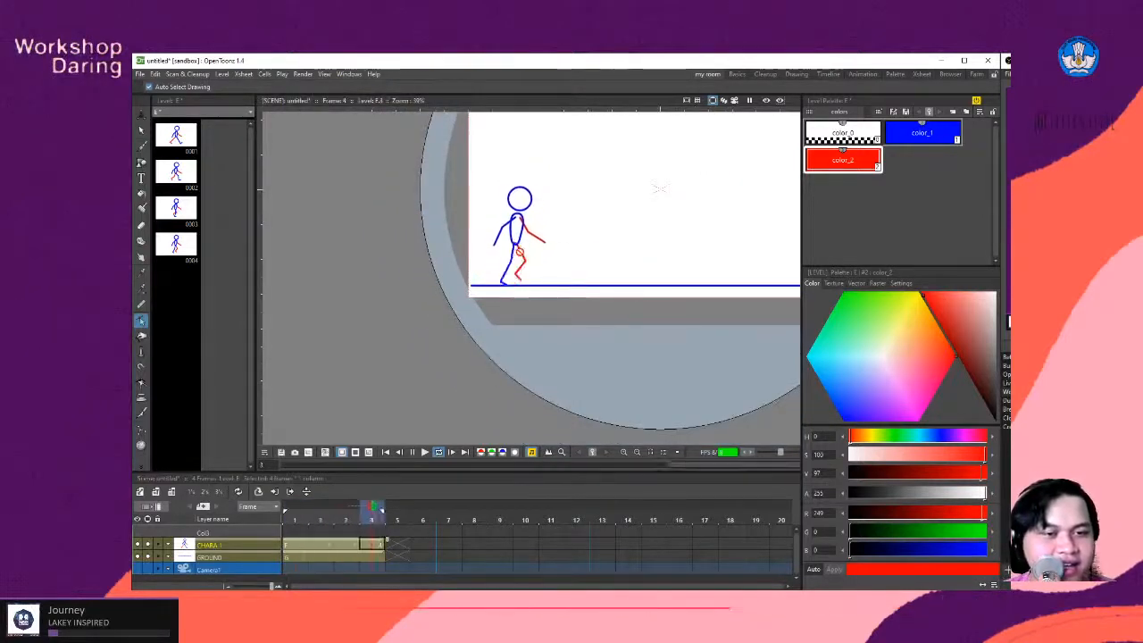
pyautogui.scroll(5, 514, 223)
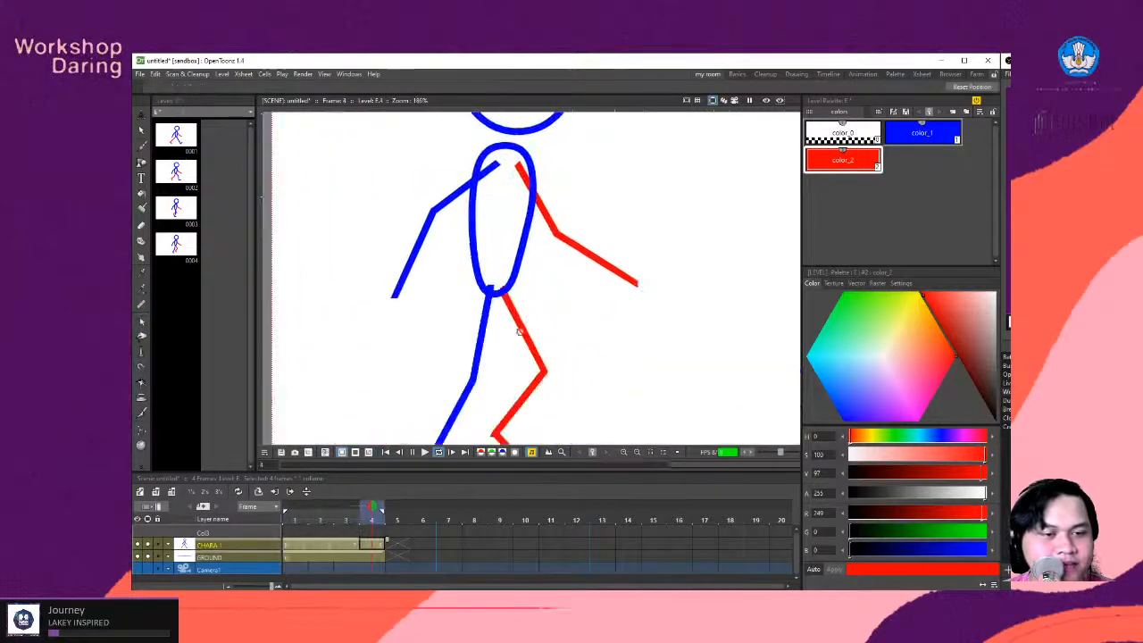
# - Stop the looped playback and clear the onion skin markers around frame 4
pyautogui.click(366, 508)
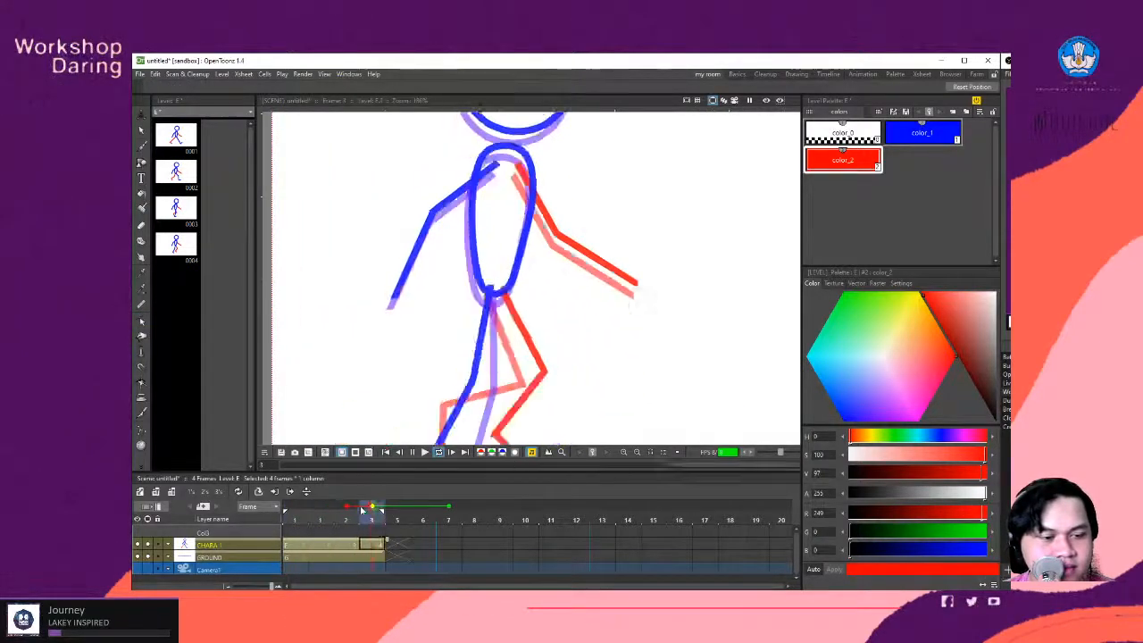
pyautogui.click(439, 452)
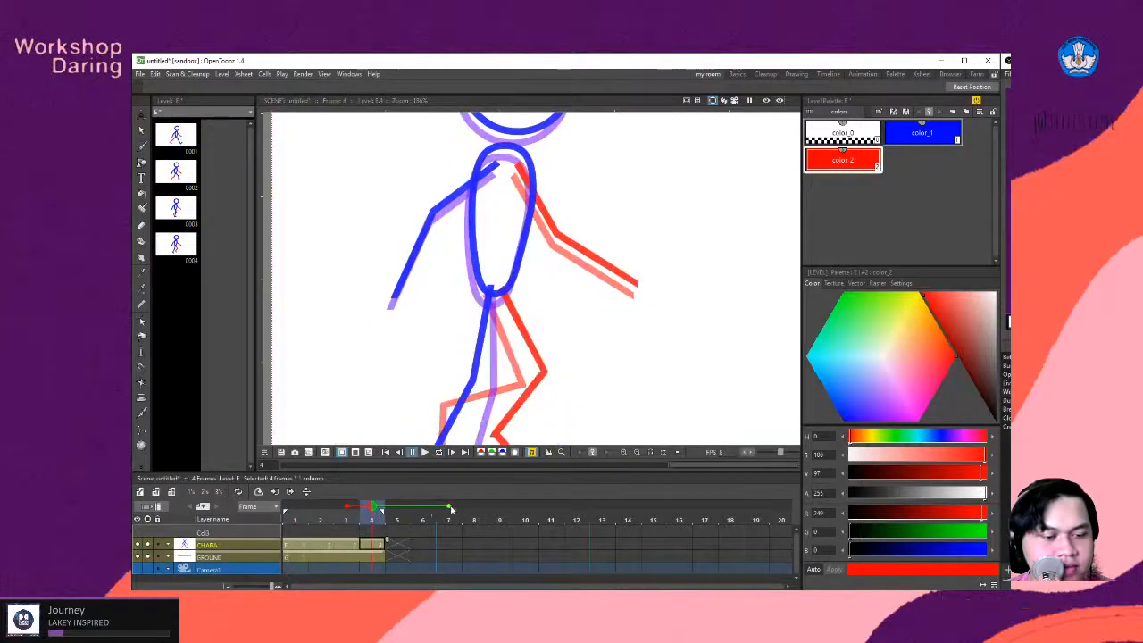
pyautogui.click(347, 509)
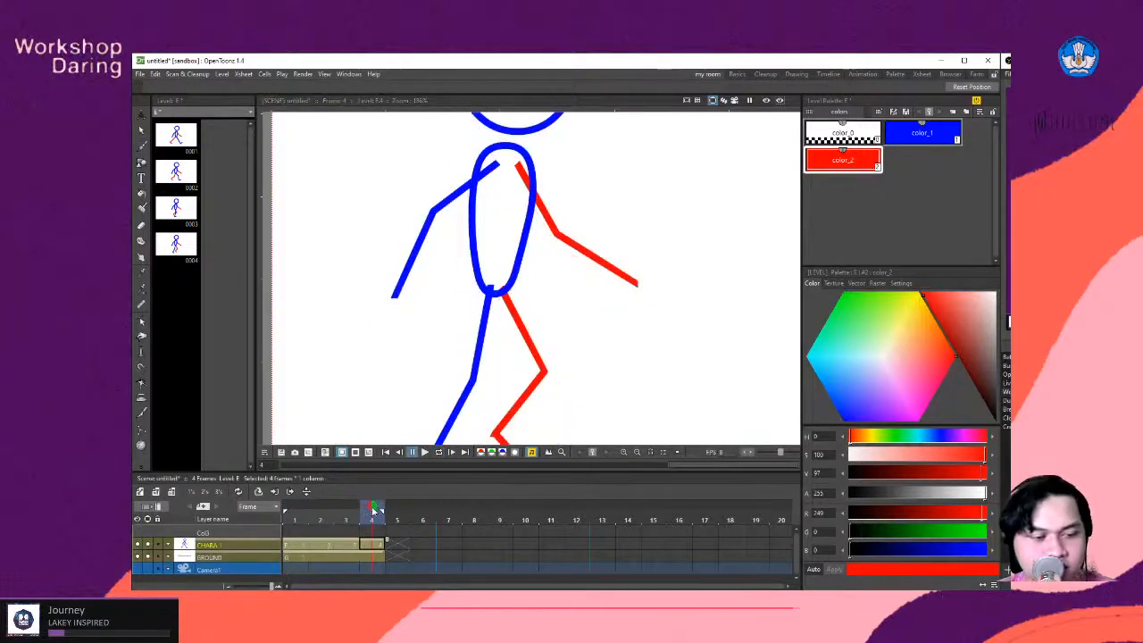
# - Go back to frame 2 with the character's arms and legs in view
pyautogui.moveTo(371, 511)
pyautogui.mouseDown()
pyautogui.moveTo(276, 511)
pyautogui.moveTo(326, 518)
pyautogui.mouseUp()
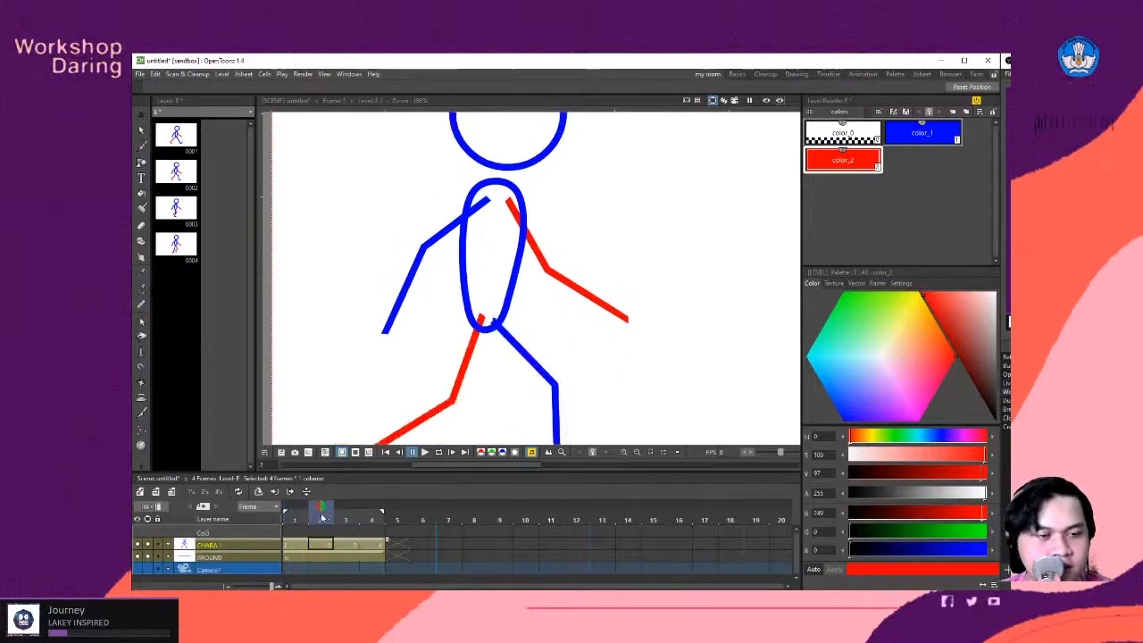
pyautogui.scroll(-3, 531, 242)
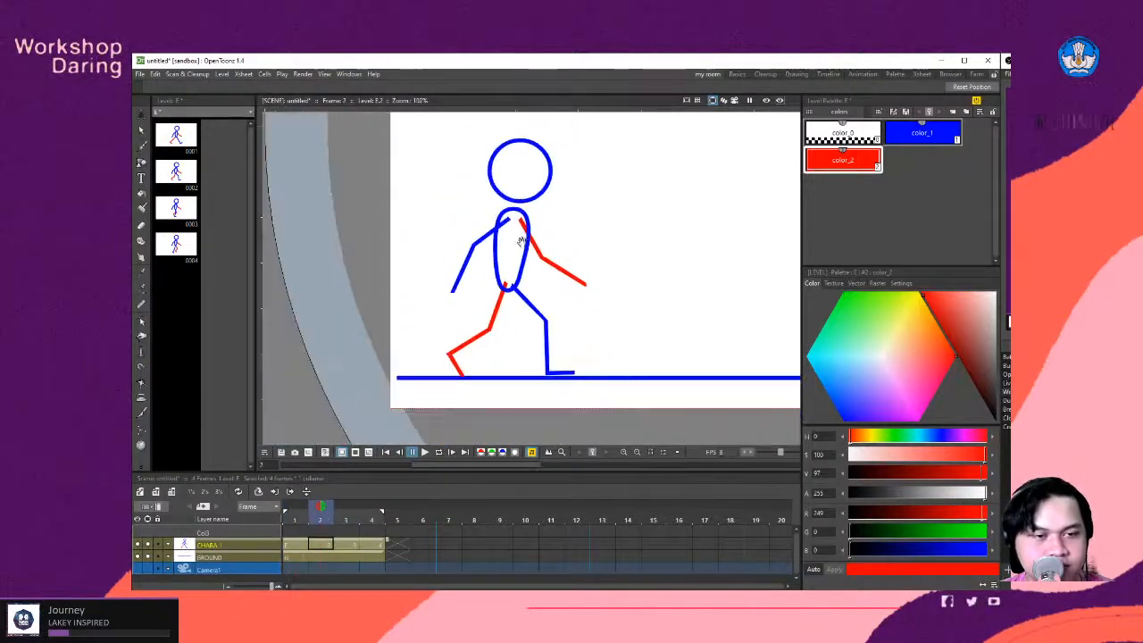
pyautogui.scroll(1, 521, 241)
pyautogui.scroll(-1, 482, 339)
pyautogui.scroll(2, 443, 416)
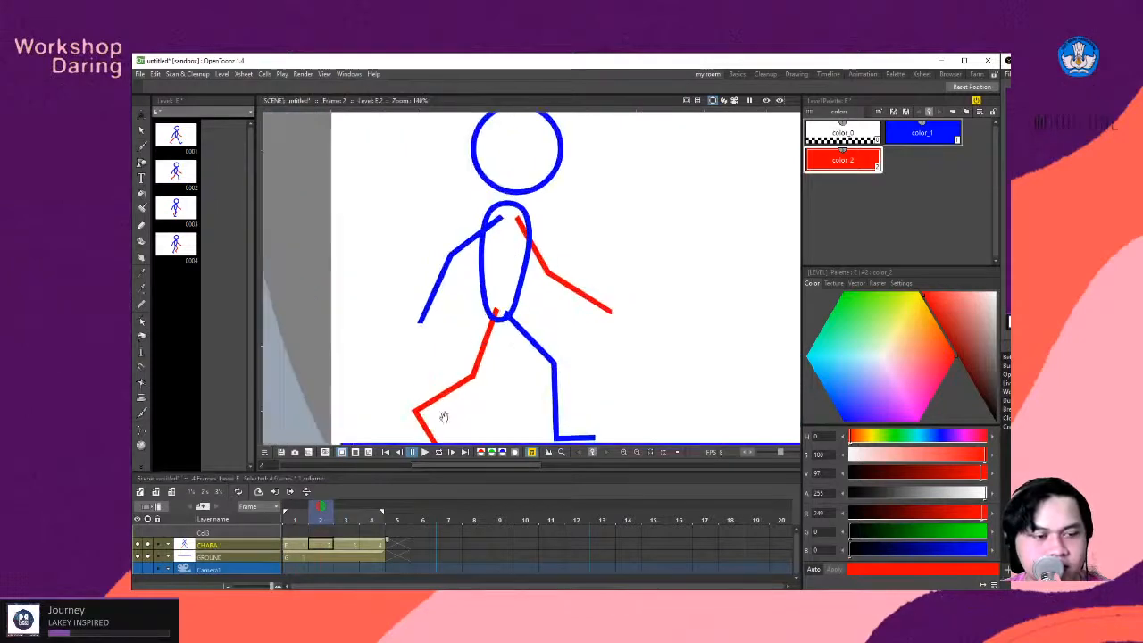
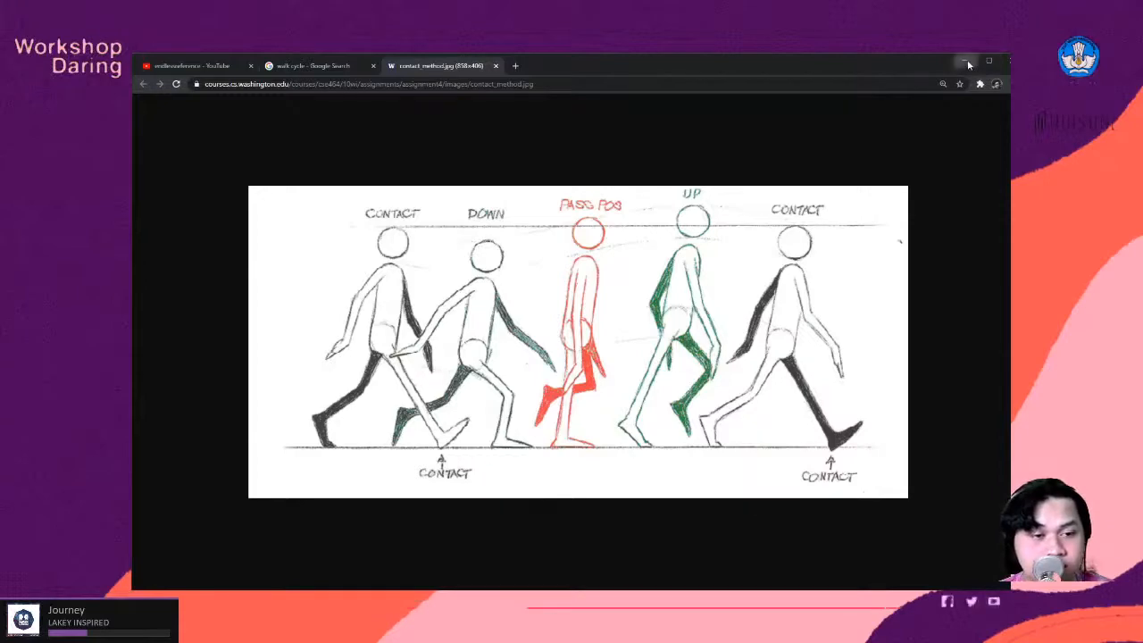
# - Return to OpenToonz and, with the Control Point Editor, move the blue arm's elbow slightly outward on frame 2
pyautogui.click(966, 63)
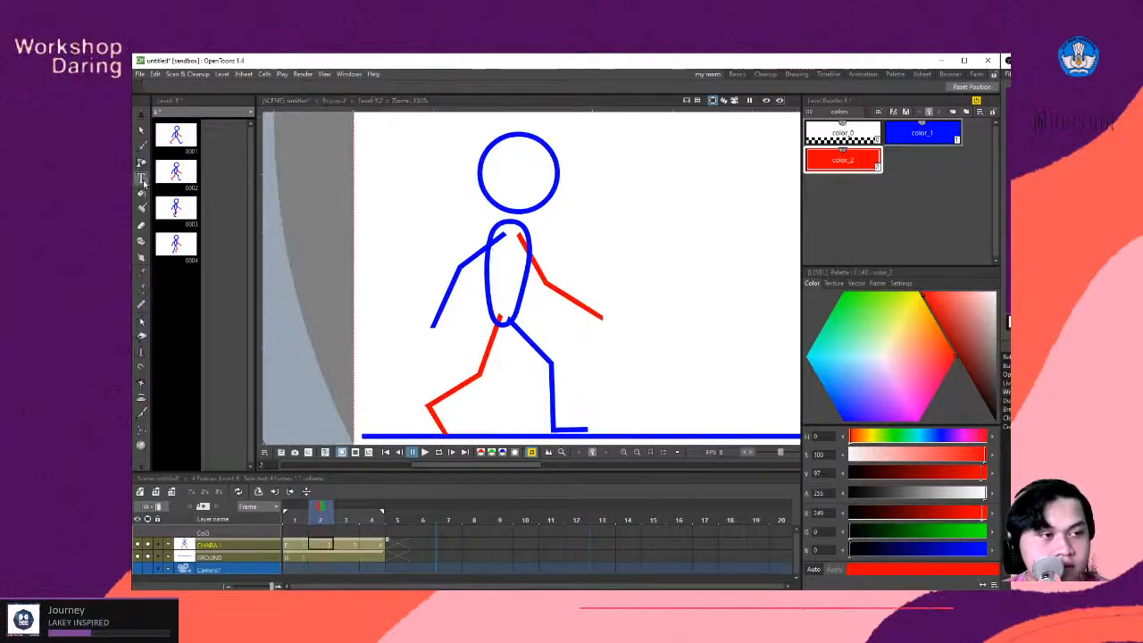
pyautogui.click(141, 319)
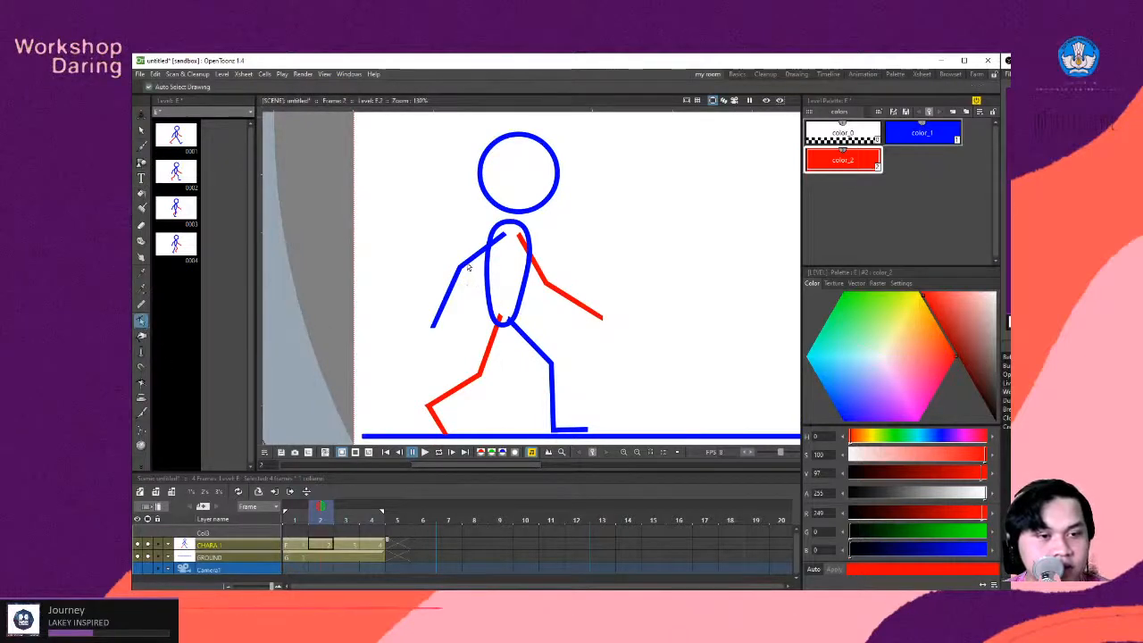
pyautogui.click(466, 264)
pyautogui.moveTo(460, 267); pyautogui.dragTo(454, 266)
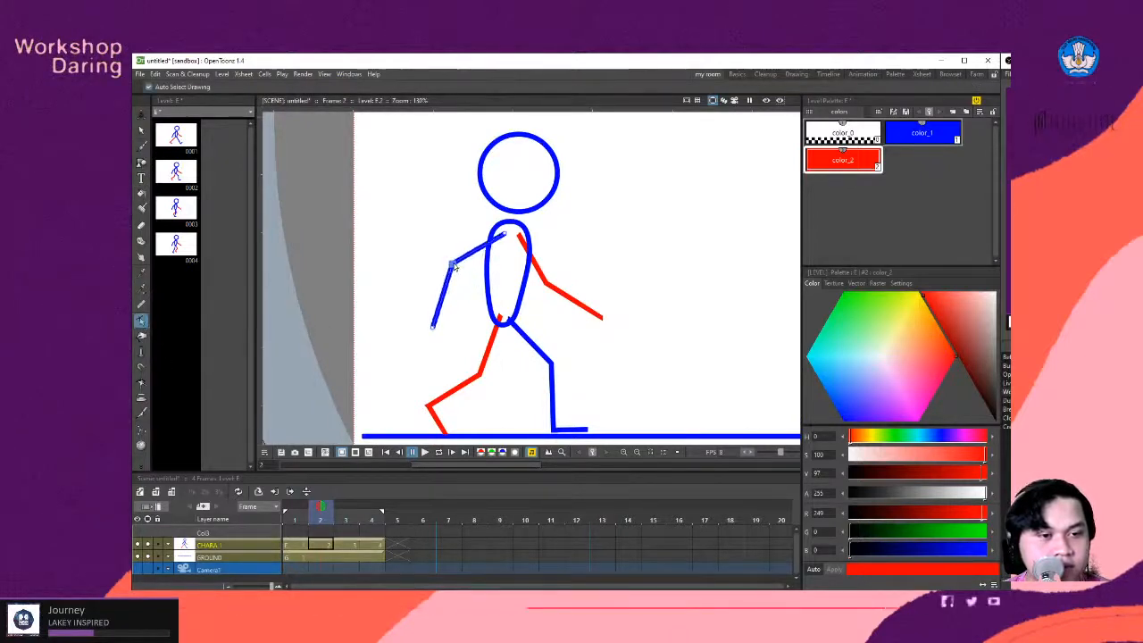
# - Show the drawings on frames 1 and 3 as onion skins around frame 2
pyautogui.click(295, 503)
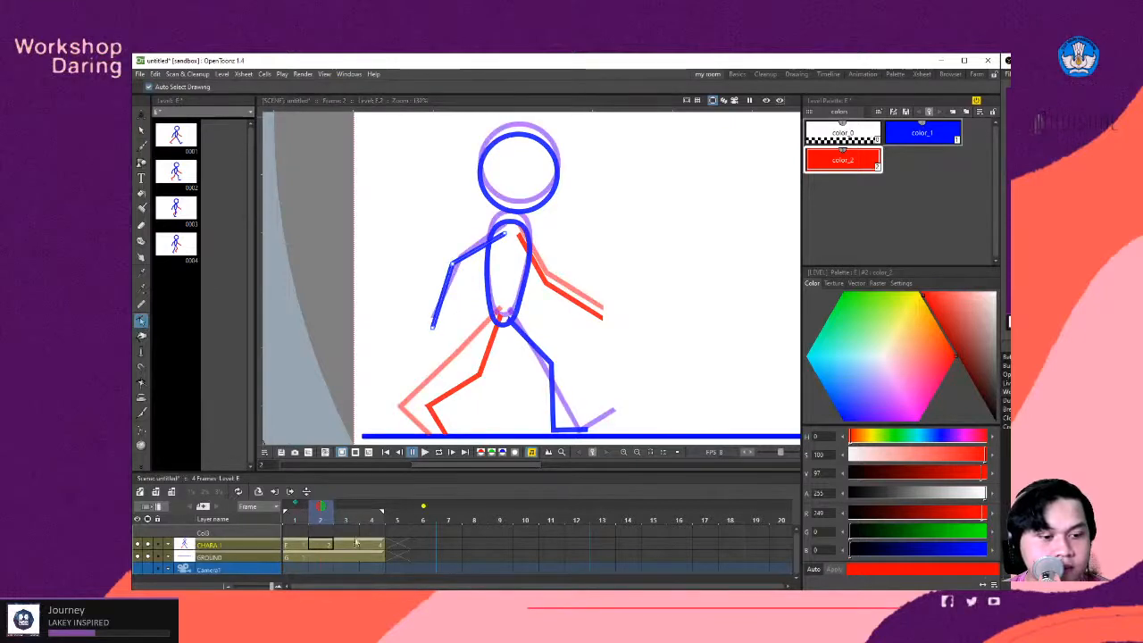
pyautogui.click(296, 503)
pyautogui.click(296, 507)
pyautogui.click(344, 507)
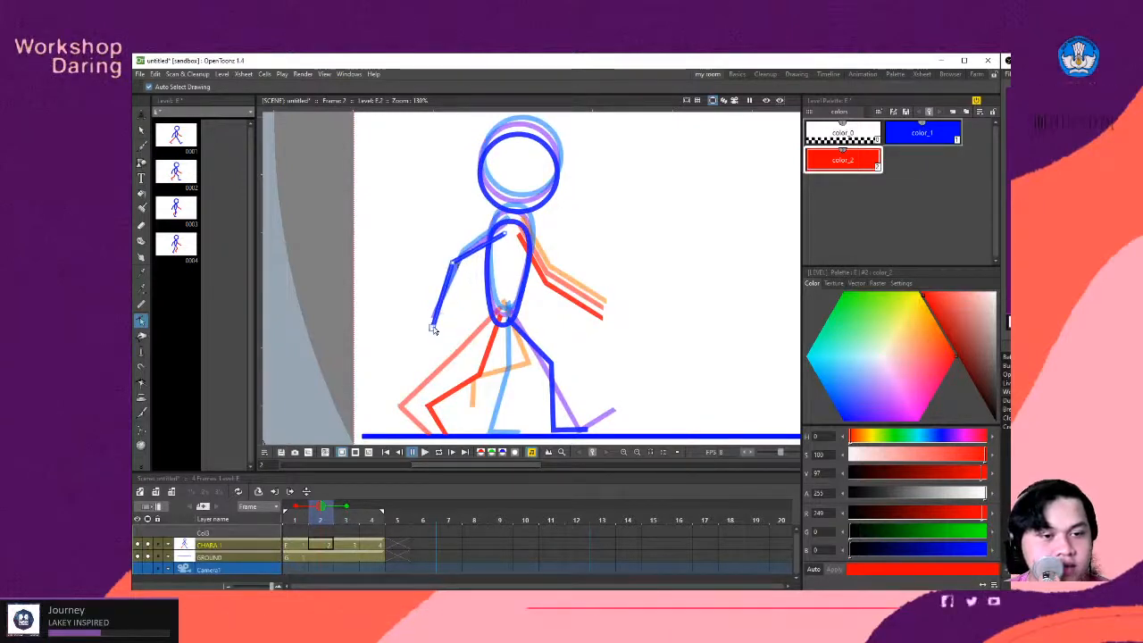
# - On frame 2, extend the blue hand further back and raise the red arm's elbow and hand forward
pyautogui.moveTo(432, 329); pyautogui.dragTo(425, 323)
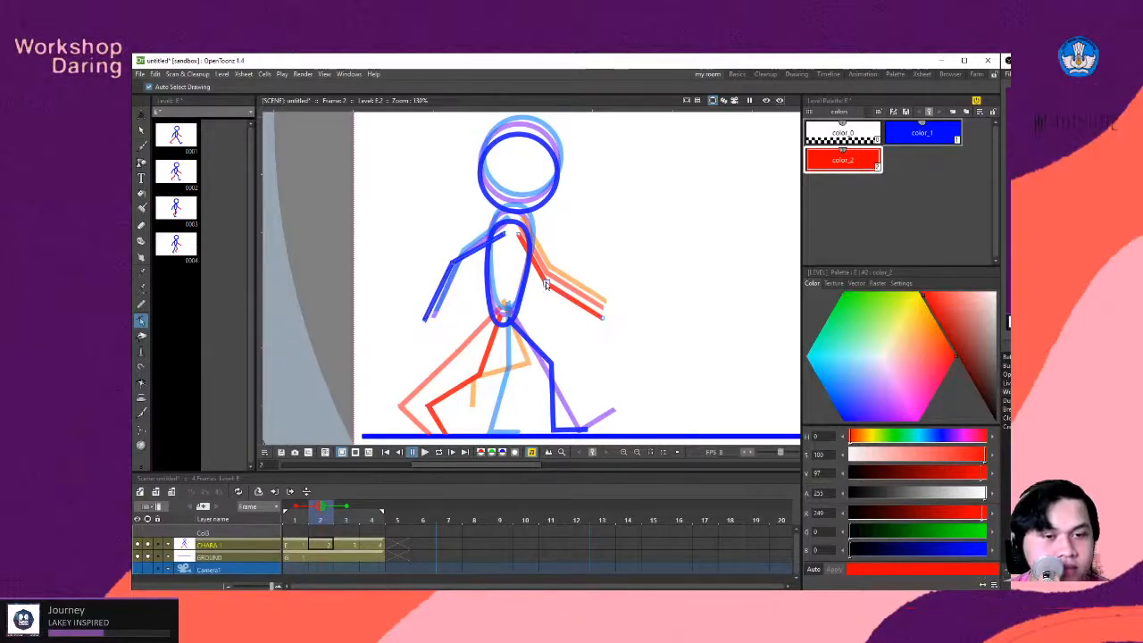
pyautogui.moveTo(546, 283); pyautogui.dragTo(554, 282)
pyautogui.moveTo(603, 319); pyautogui.dragTo(608, 304)
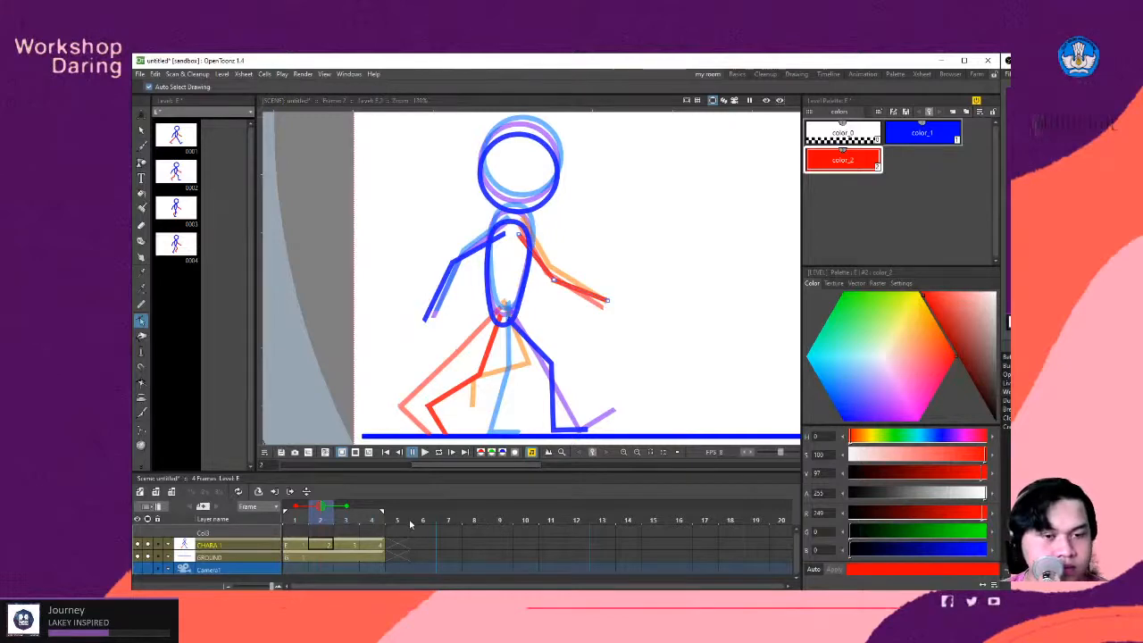
# - On frame 3, bring the blue arm's elbow and hand in against the torso for the passing pose
pyautogui.click(351, 546)
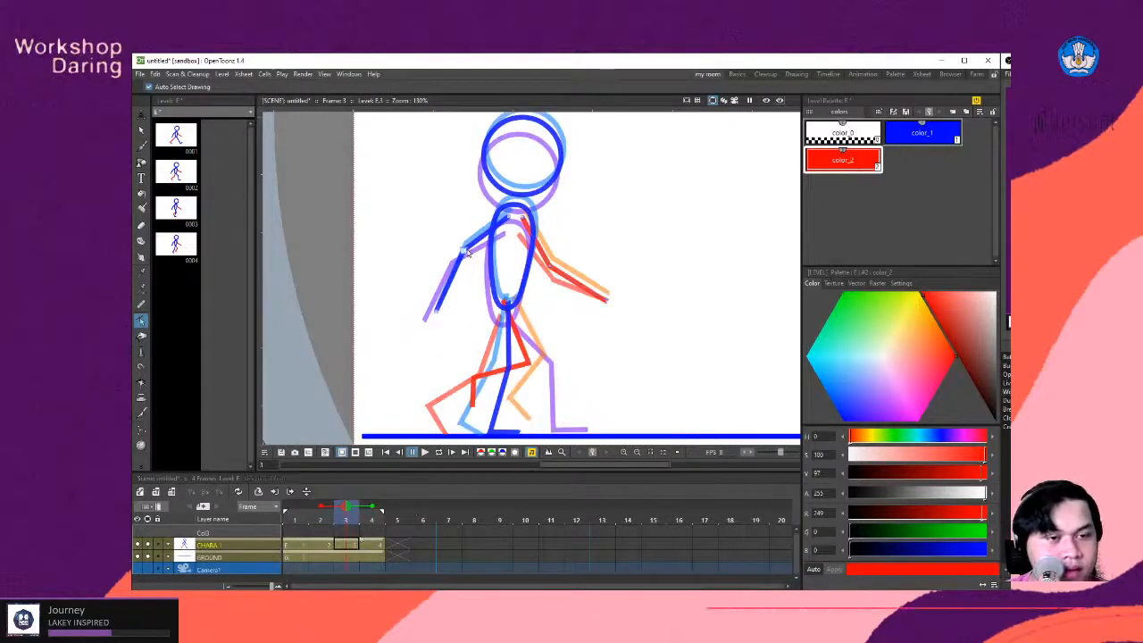
pyautogui.moveTo(474, 257); pyautogui.dragTo(493, 271)
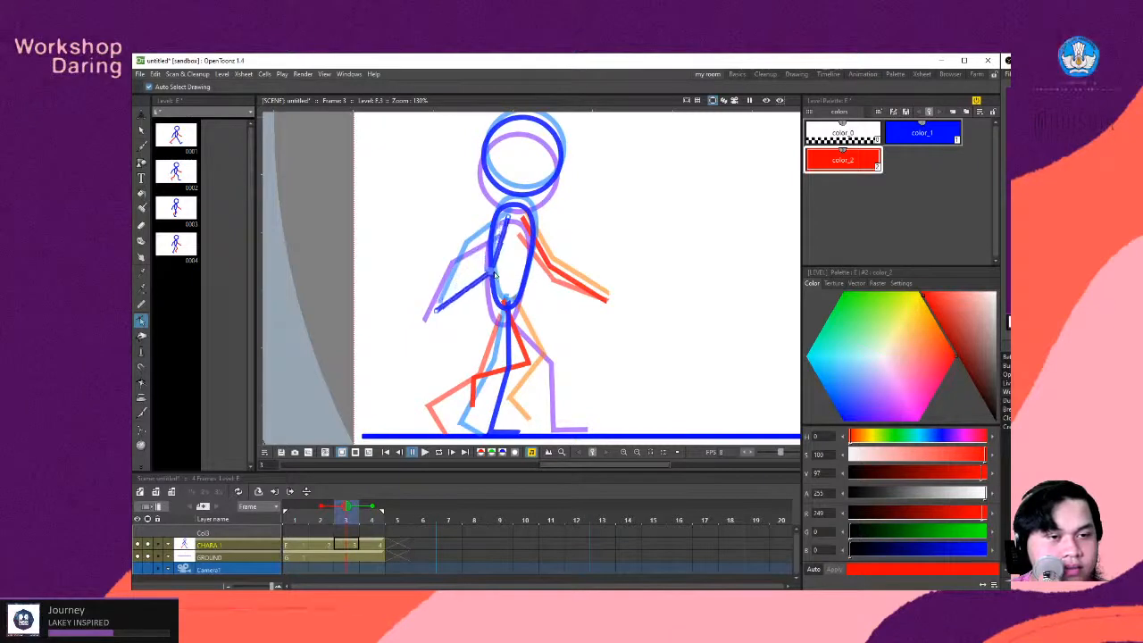
pyautogui.moveTo(510, 216); pyautogui.dragTo(512, 217)
pyautogui.moveTo(437, 315); pyautogui.dragTo(508, 327)
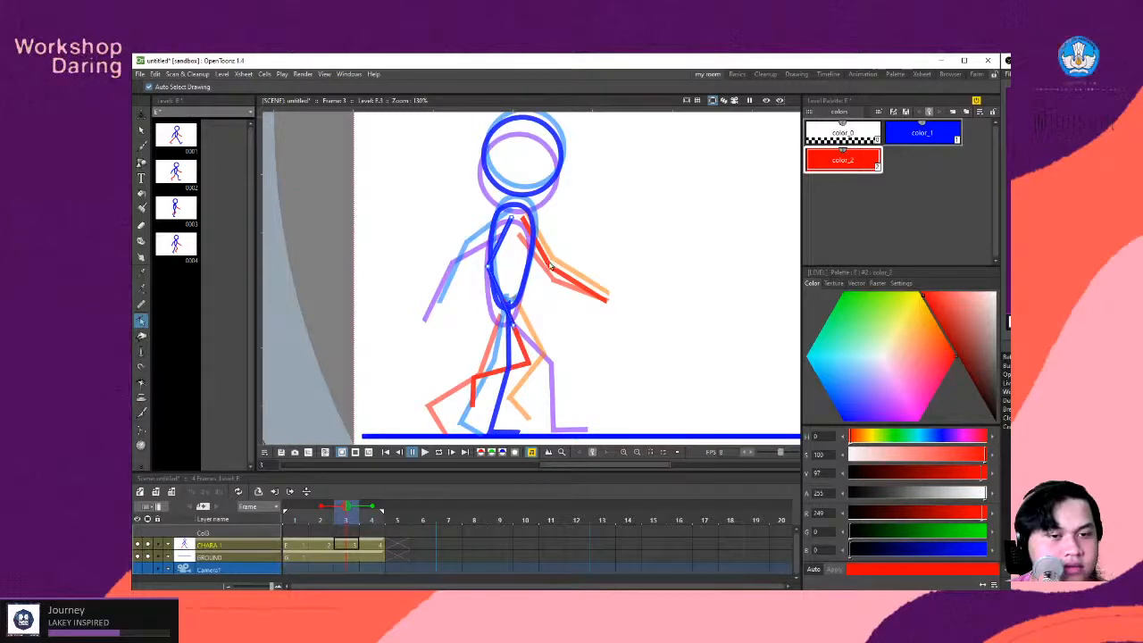
# - On frame 3, pull the red arm's elbow, hand and shoulder in so the arm hangs close to the torso
pyautogui.moveTo(550, 270); pyautogui.dragTo(521, 271)
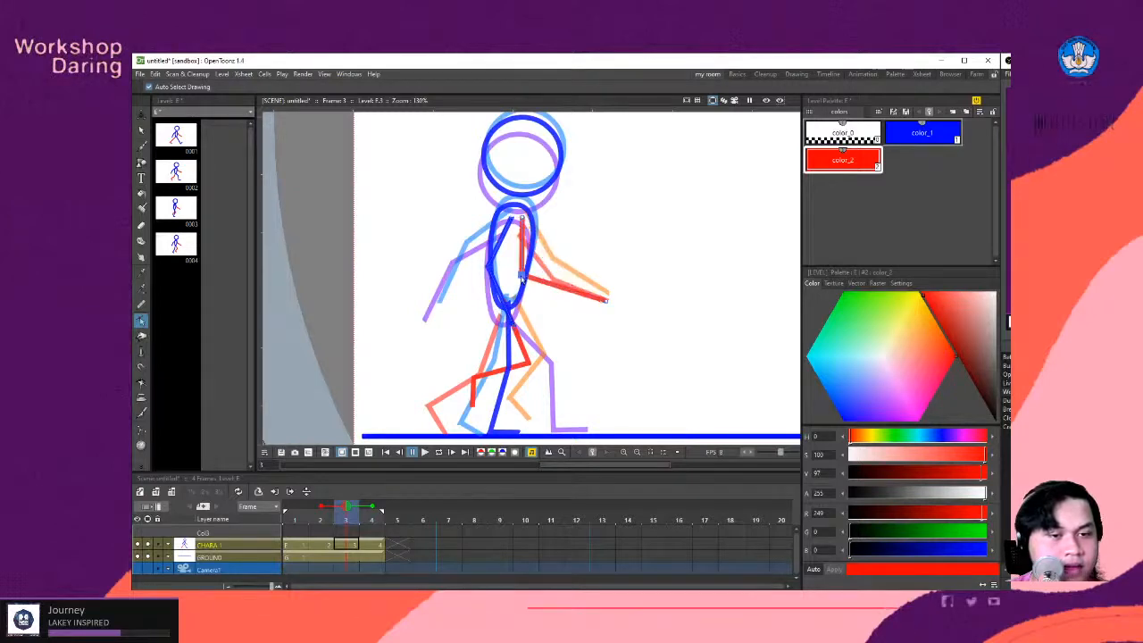
pyautogui.moveTo(606, 300); pyautogui.dragTo(552, 310)
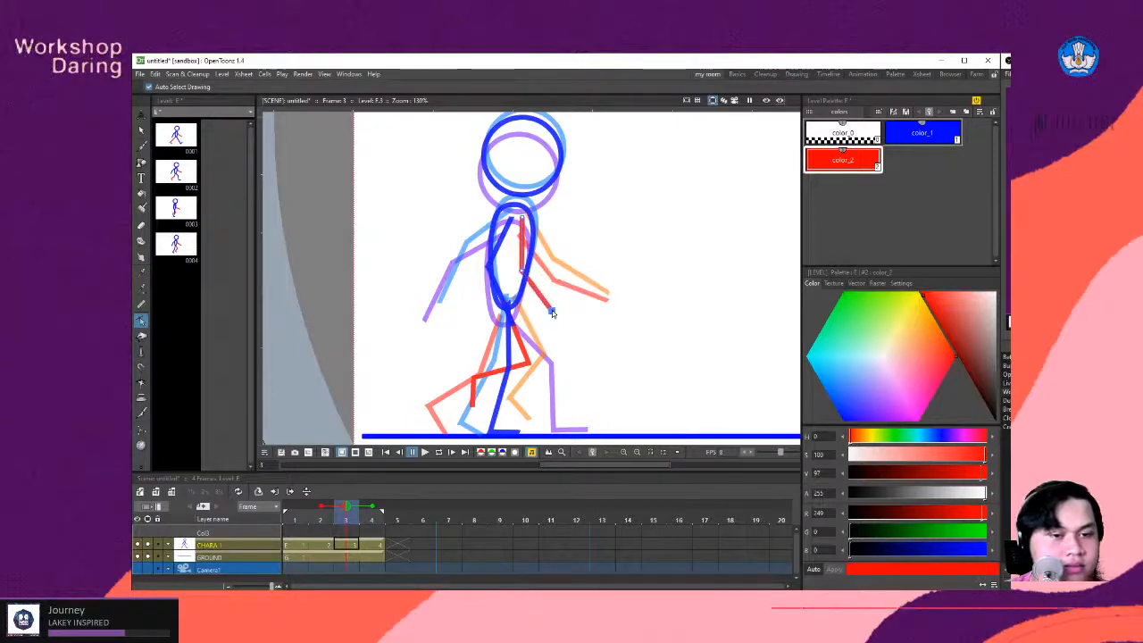
pyautogui.moveTo(524, 218); pyautogui.dragTo(517, 219)
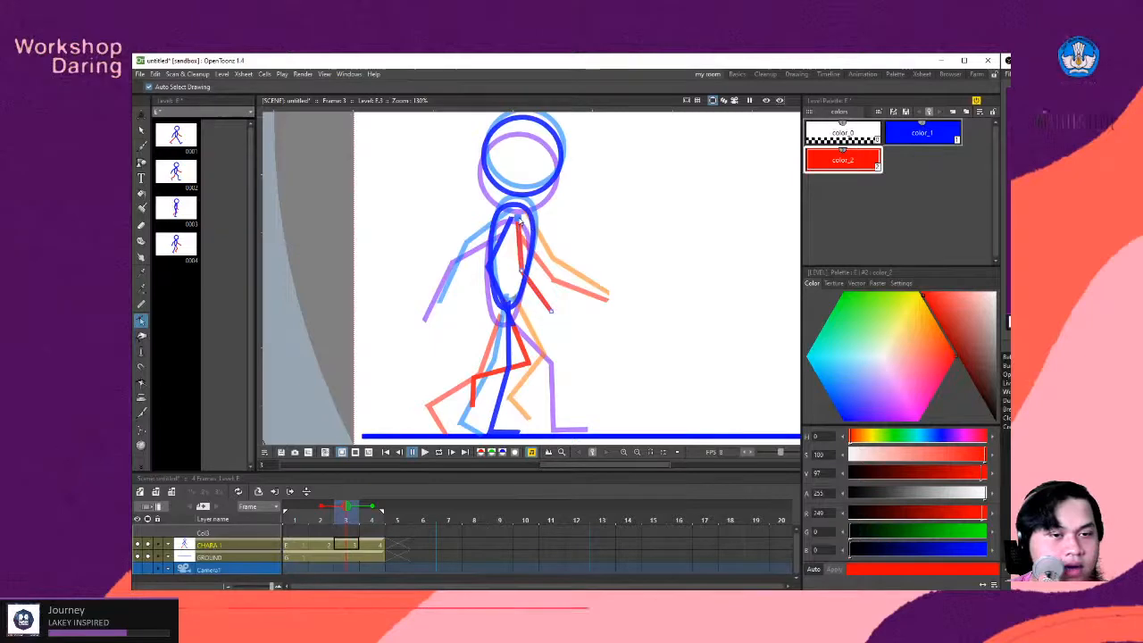
# - On frame 4, check the up pose reference in Chrome and shift the shoulder ends of the red and blue arms inside the torso
pyautogui.click(376, 546)
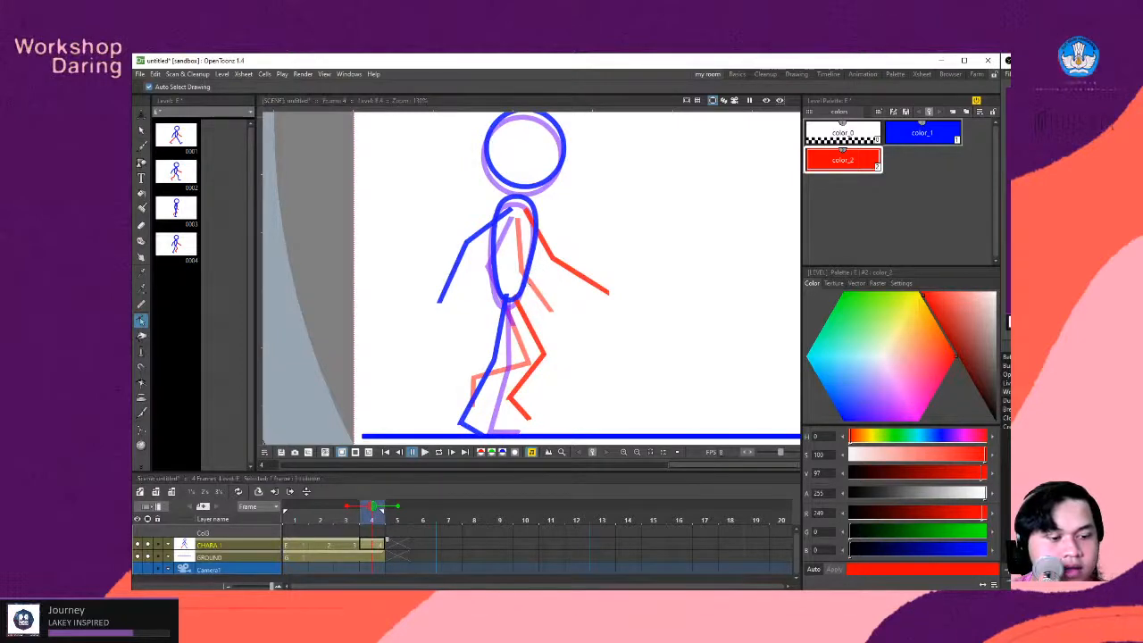
pyautogui.hotkey('alt', 'Tab')
pyautogui.hotkey('alt', 'Tab')
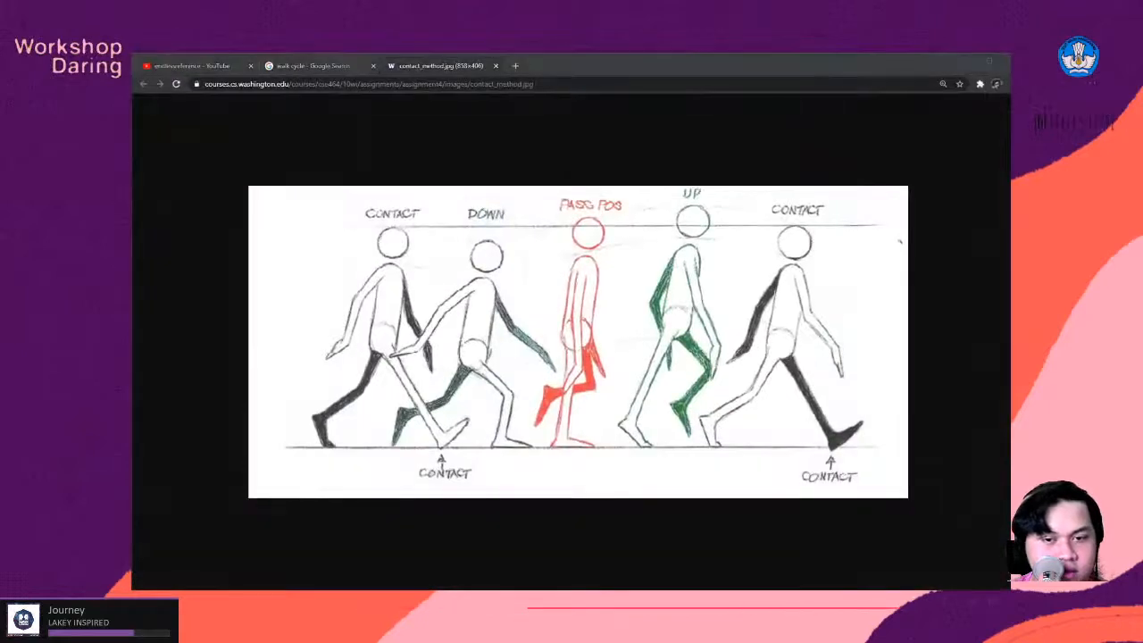
pyautogui.click(525, 213)
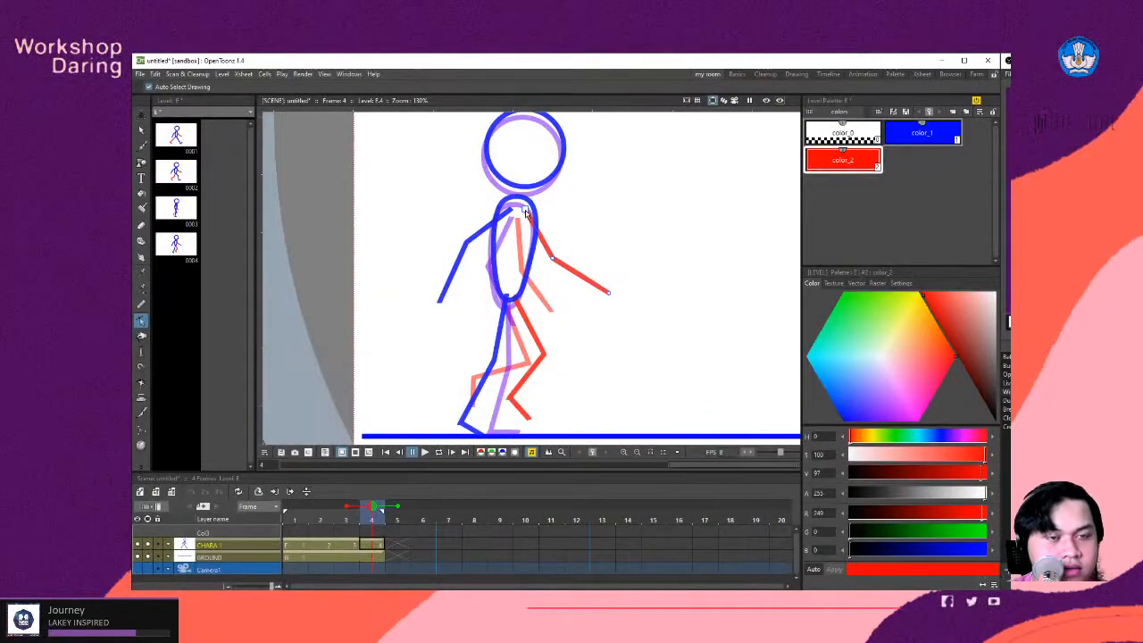
pyautogui.moveTo(525, 213); pyautogui.dragTo(519, 214)
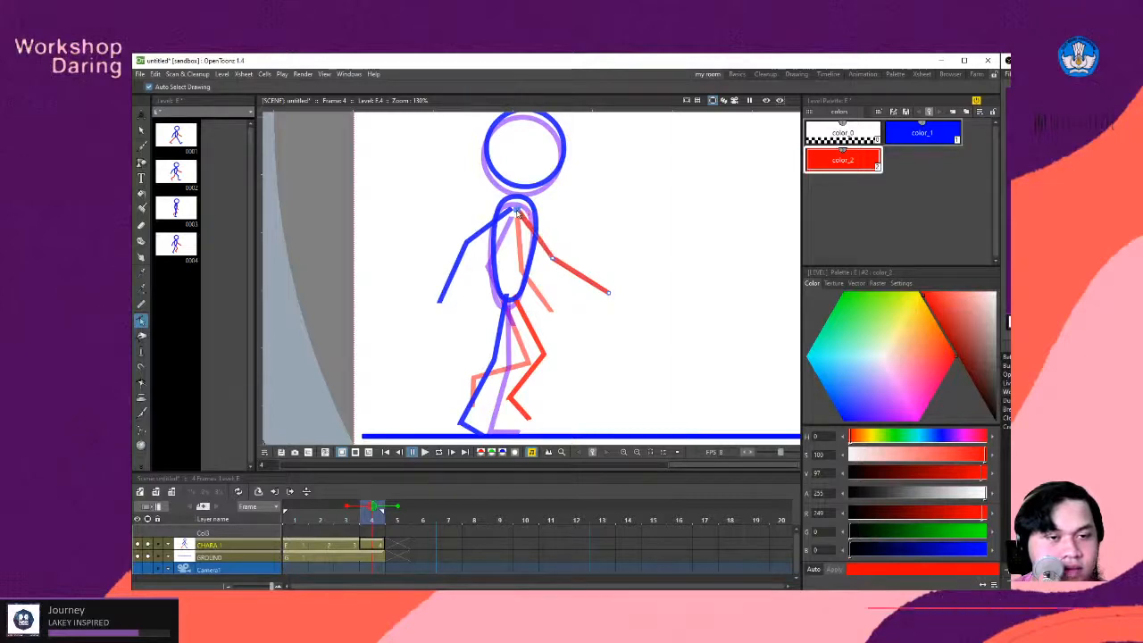
pyautogui.moveTo(517, 212); pyautogui.dragTo(519, 212)
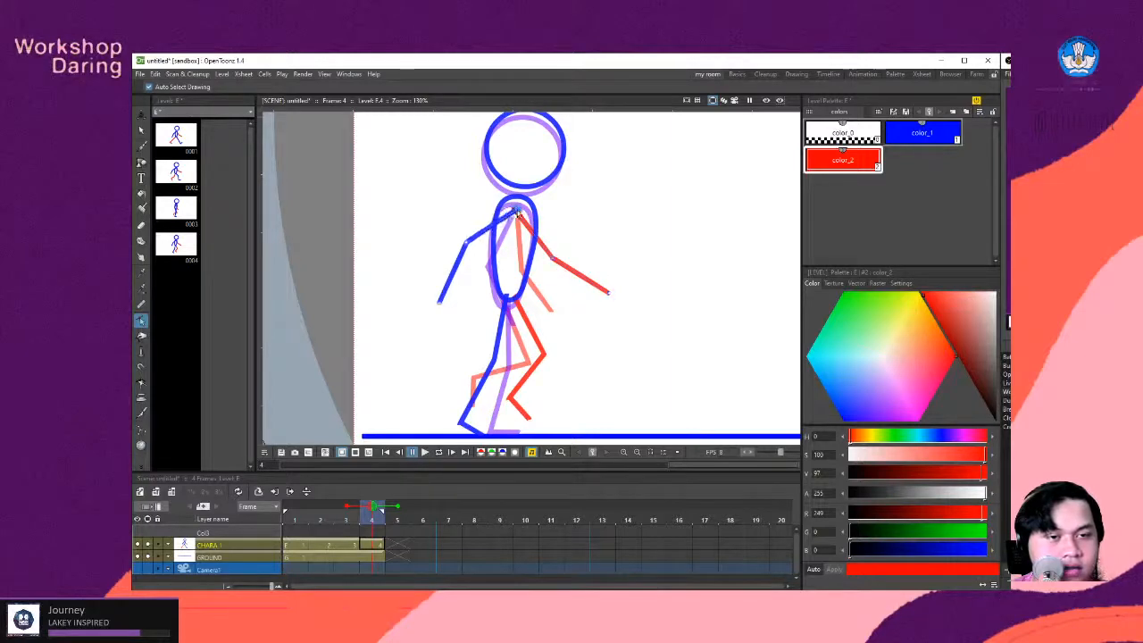
pyautogui.click(520, 216)
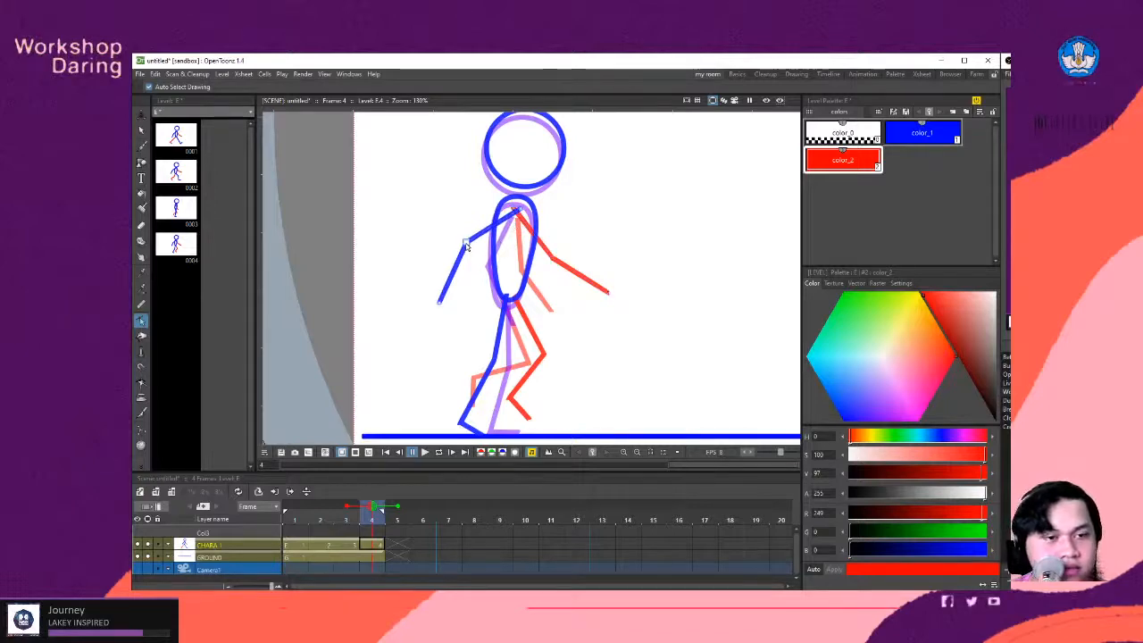
# - On frame 4, swing the blue arm in front of the torso and the red arm bent behind it
pyautogui.moveTo(466, 246); pyautogui.dragTo(514, 279)
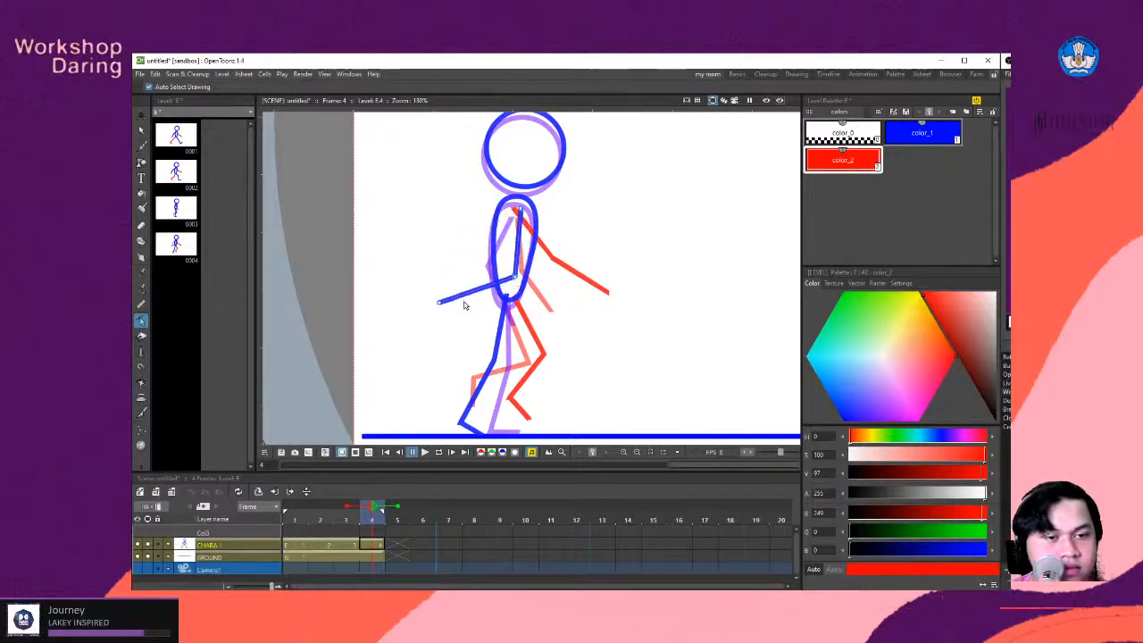
pyautogui.moveTo(439, 305); pyautogui.dragTo(575, 306)
pyautogui.moveTo(513, 277); pyautogui.dragTo(469, 269)
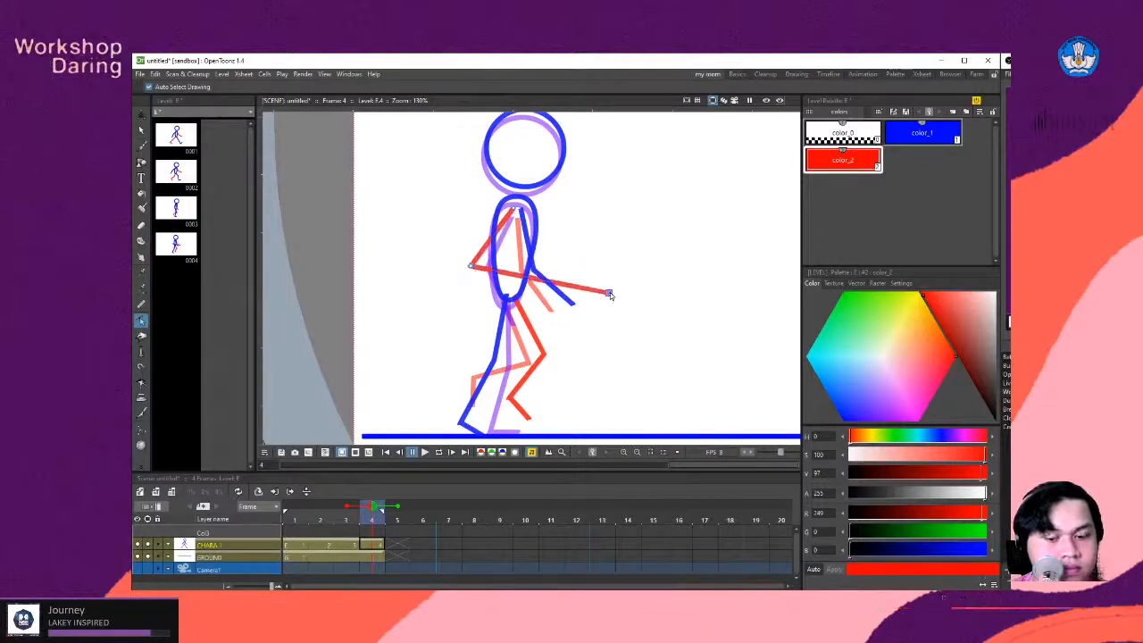
pyautogui.moveTo(608, 295); pyautogui.dragTo(488, 316)
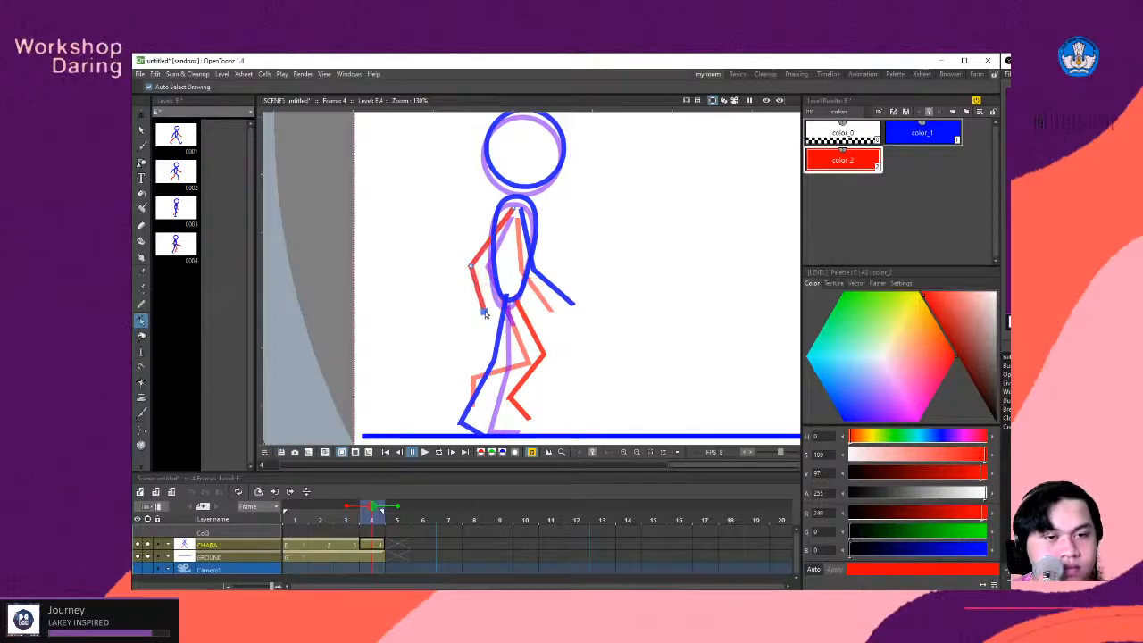
pyautogui.moveTo(469, 267); pyautogui.dragTo(475, 256)
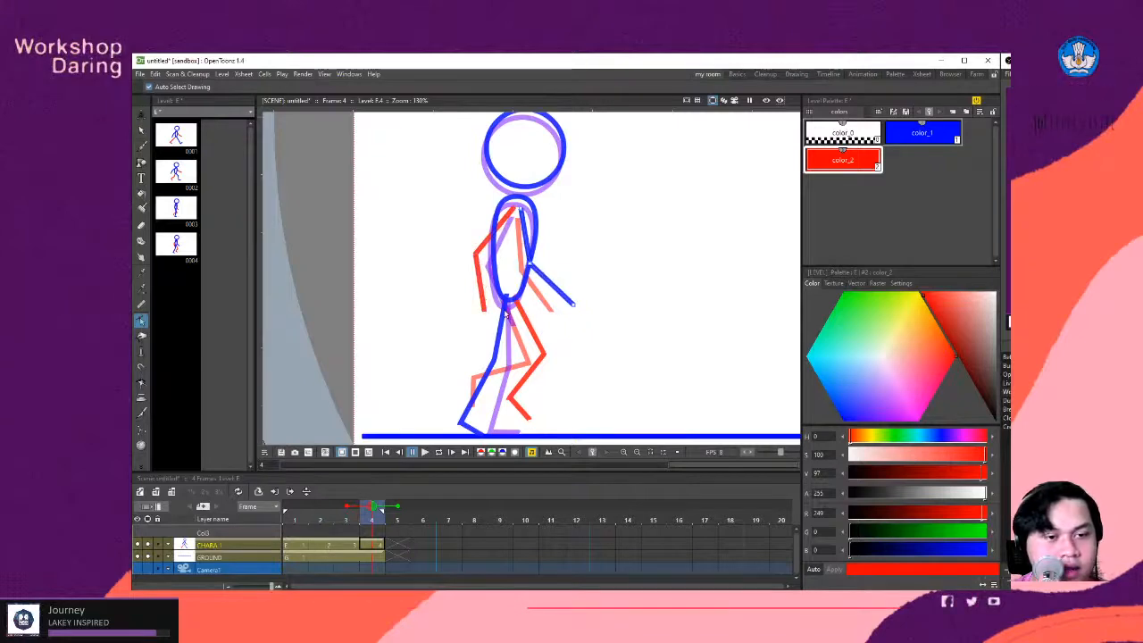
# - Loop the four-frame animation and examine the arm and leg swing up close and from a distance
pyautogui.scroll(-1, 586, 274)
pyautogui.scroll(-2, 586, 274)
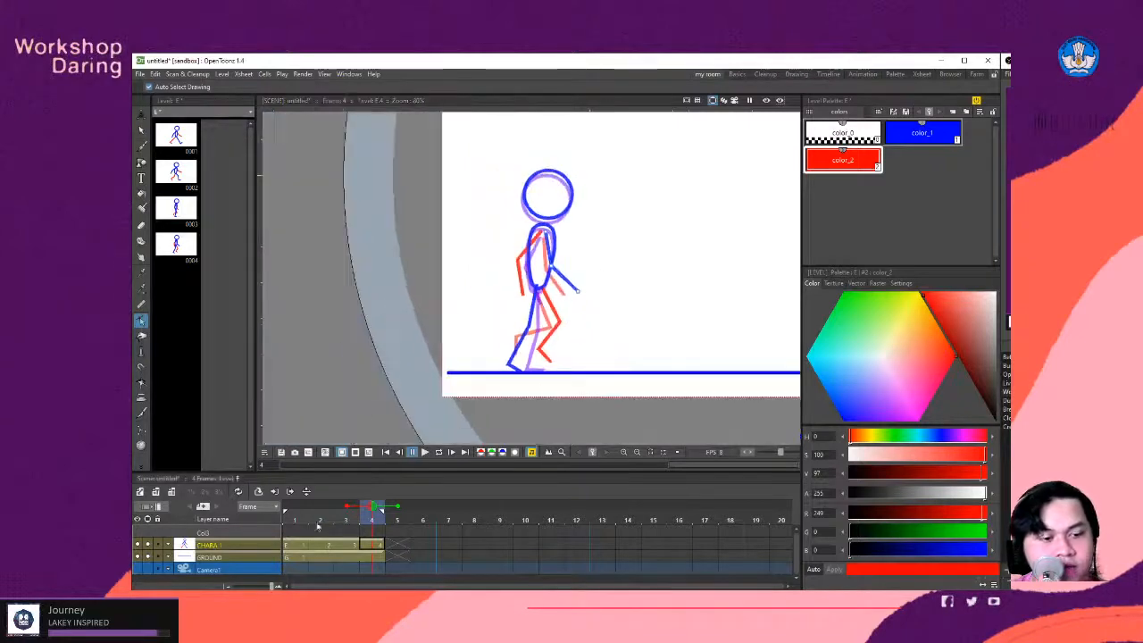
pyautogui.click(438, 452)
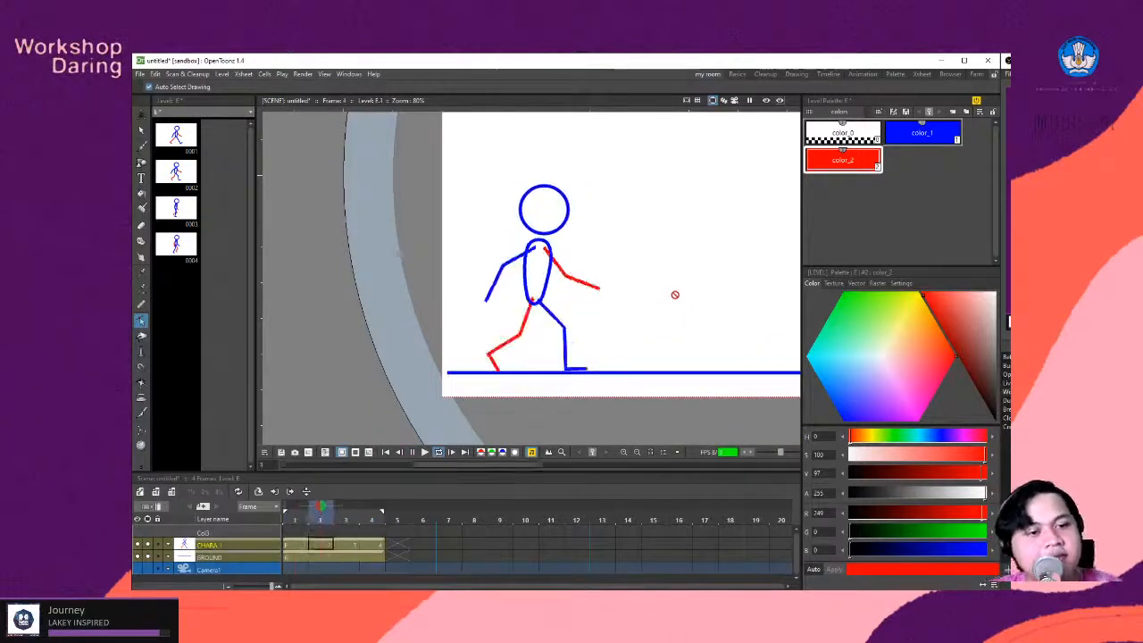
pyautogui.scroll(-6, 646, 282)
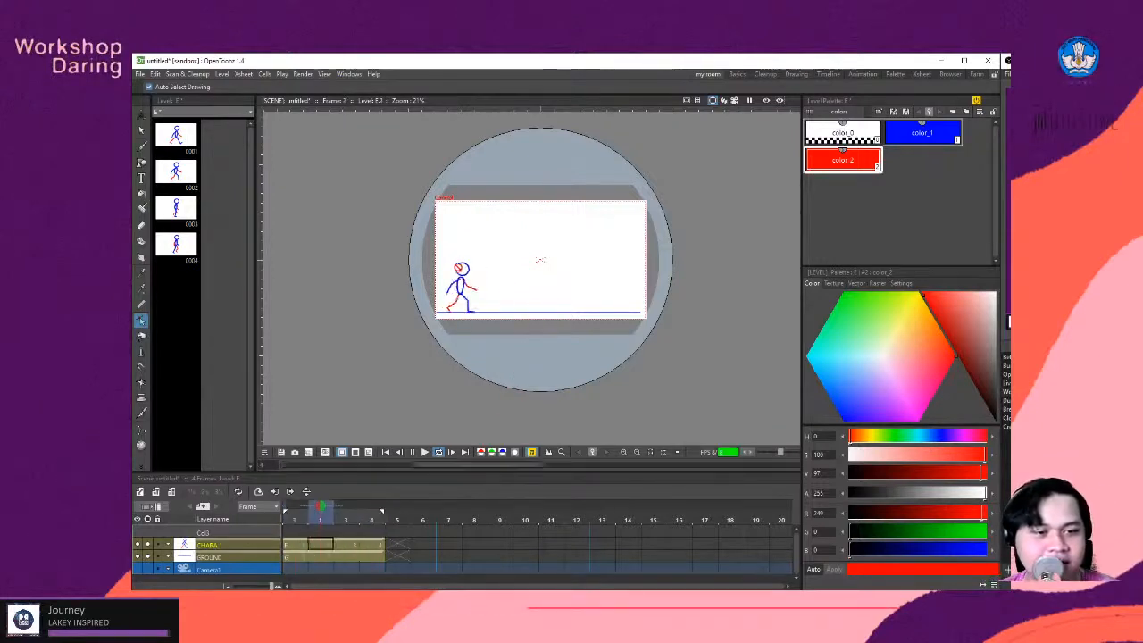
pyautogui.scroll(2, 461, 268)
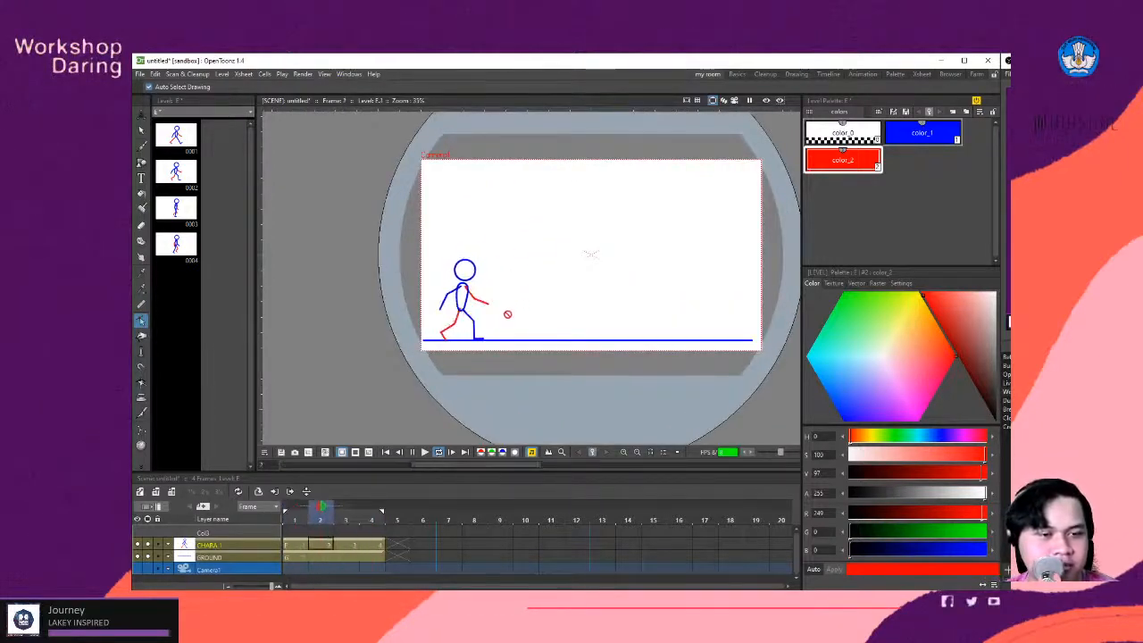
pyautogui.scroll(2, 508, 313)
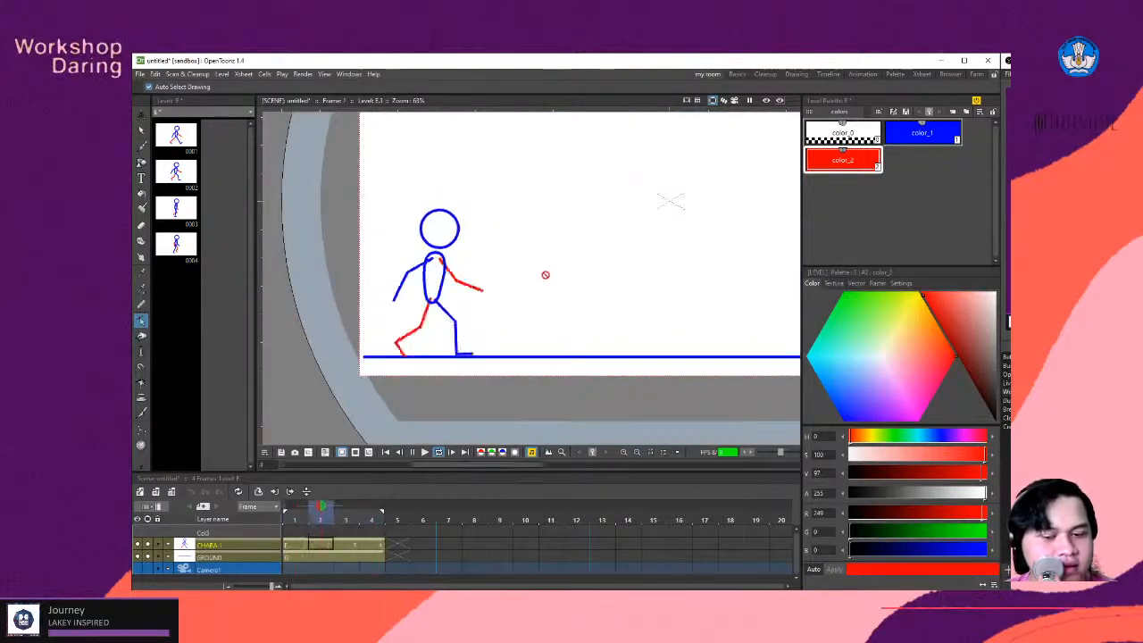
pyautogui.scroll(-1, 545, 276)
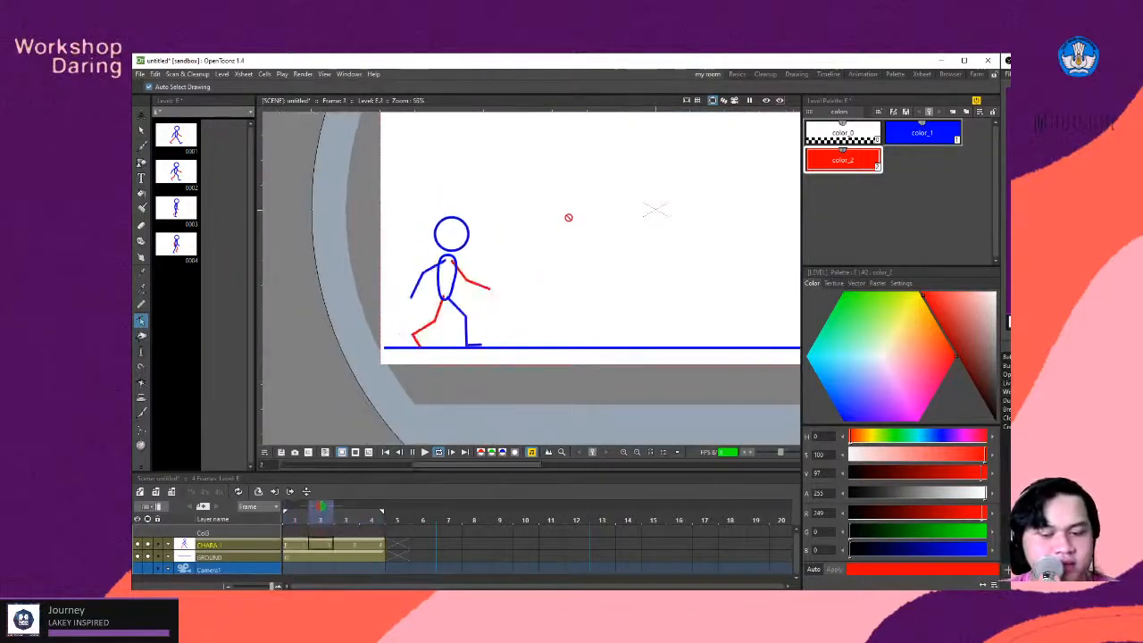
pyautogui.scroll(-2, 547, 268)
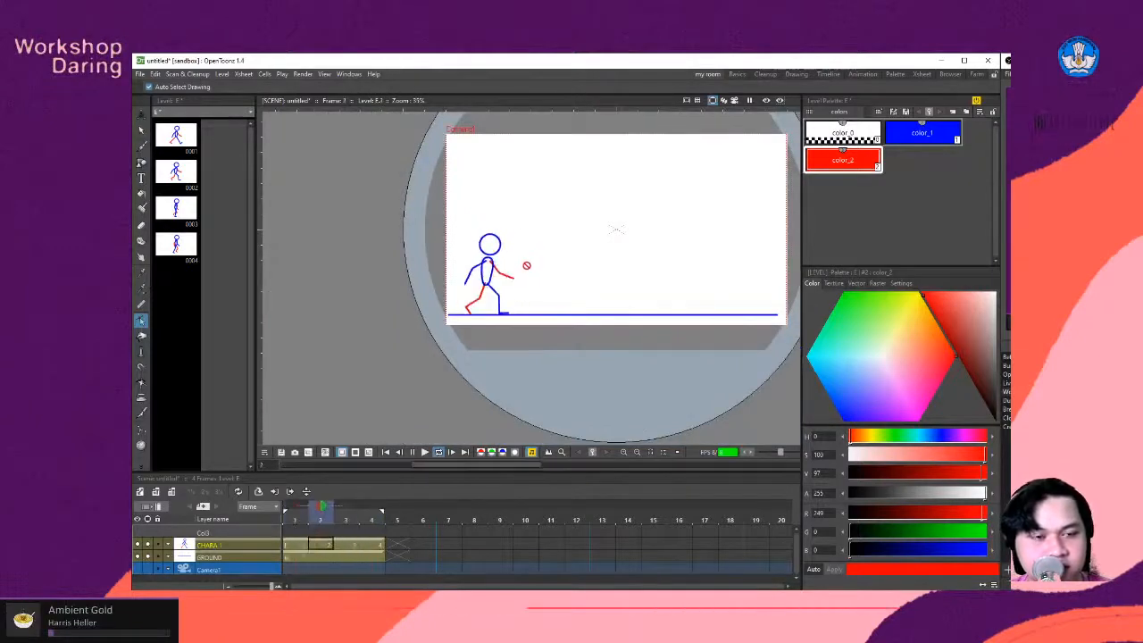
pyautogui.scroll(4, 526, 265)
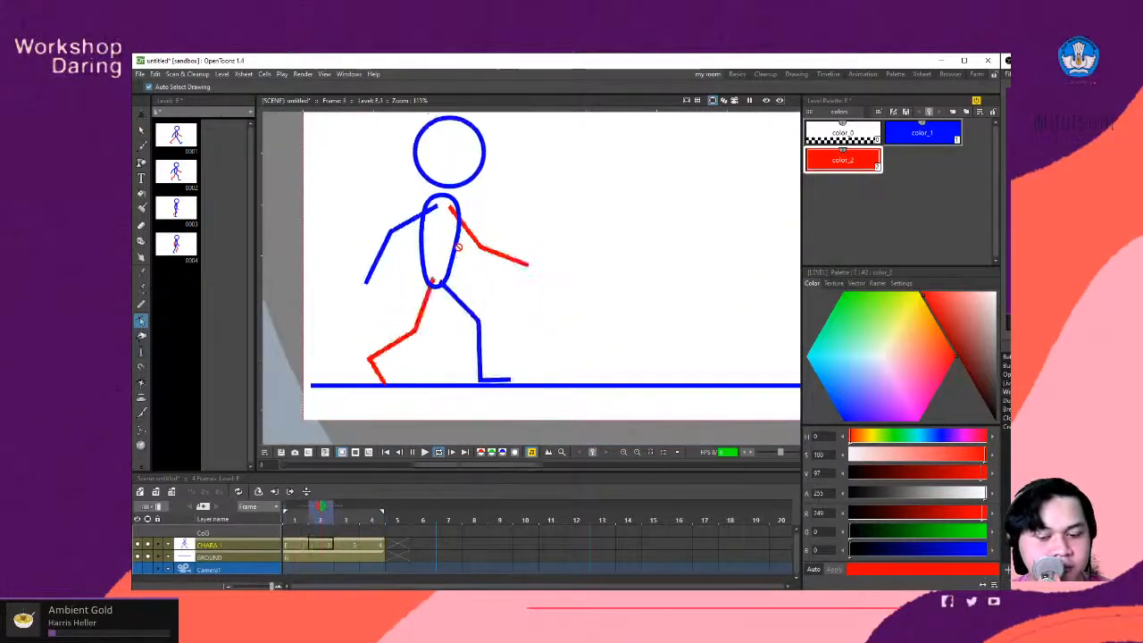
pyautogui.scroll(-2, 458, 247)
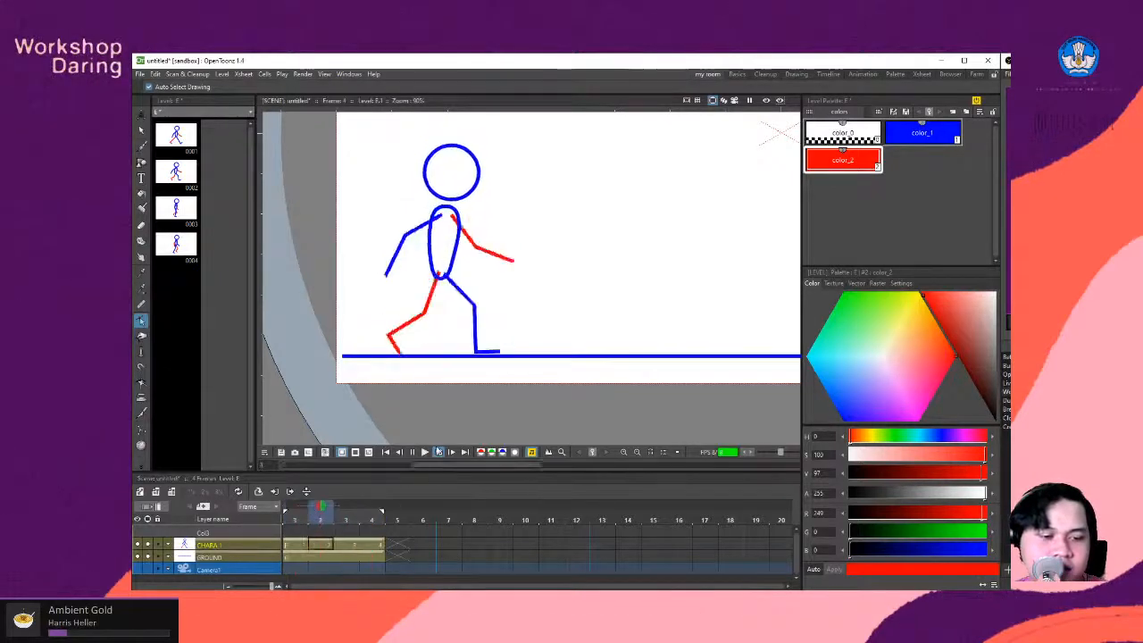
# - Stop the looped playback and go back to frame 1 with the onion skin markers cleared
pyautogui.click(371, 509)
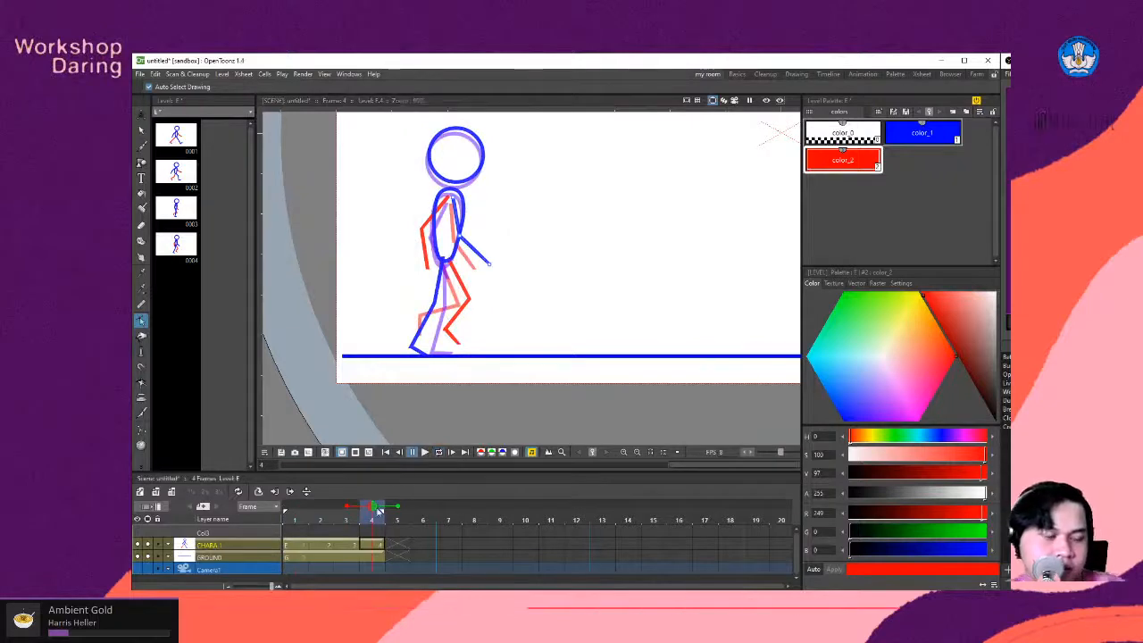
pyautogui.click(319, 511)
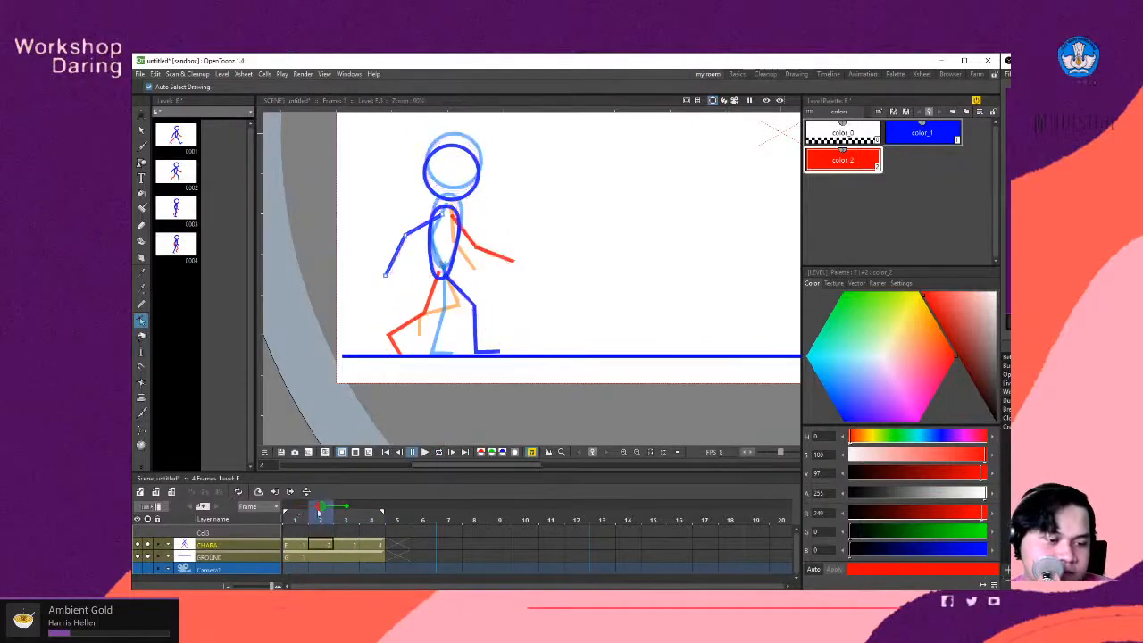
pyautogui.press('Left')
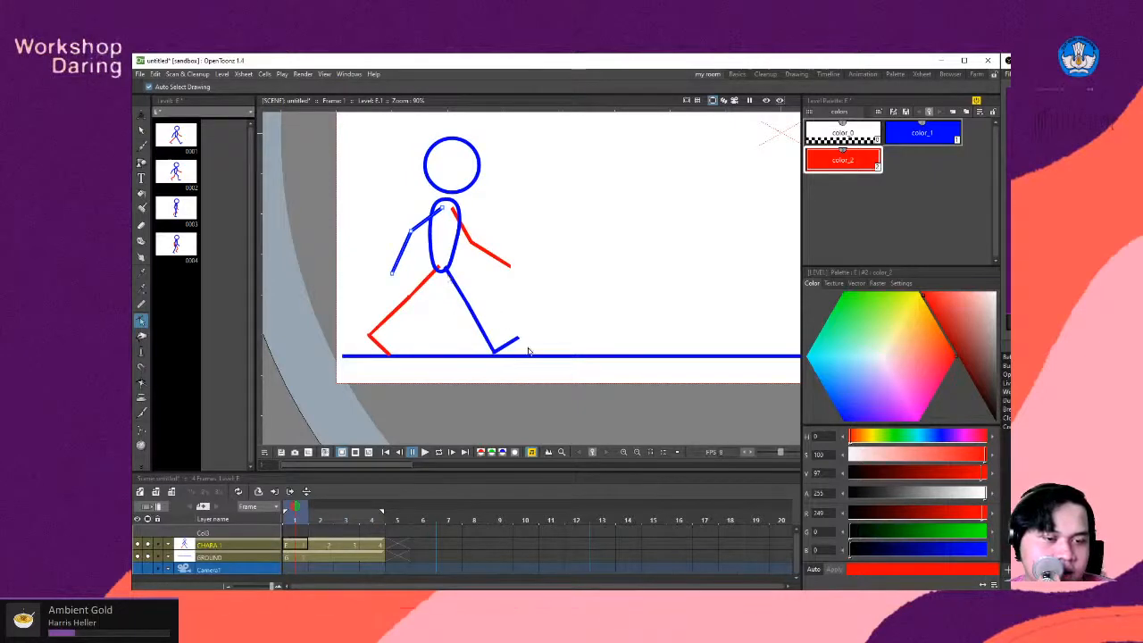
# - Step through the walk cycle and compare the contact pose on frame 1 with the pose on frame 2
pyautogui.press('Right')
pyautogui.press('Right')
pyautogui.press('Right')
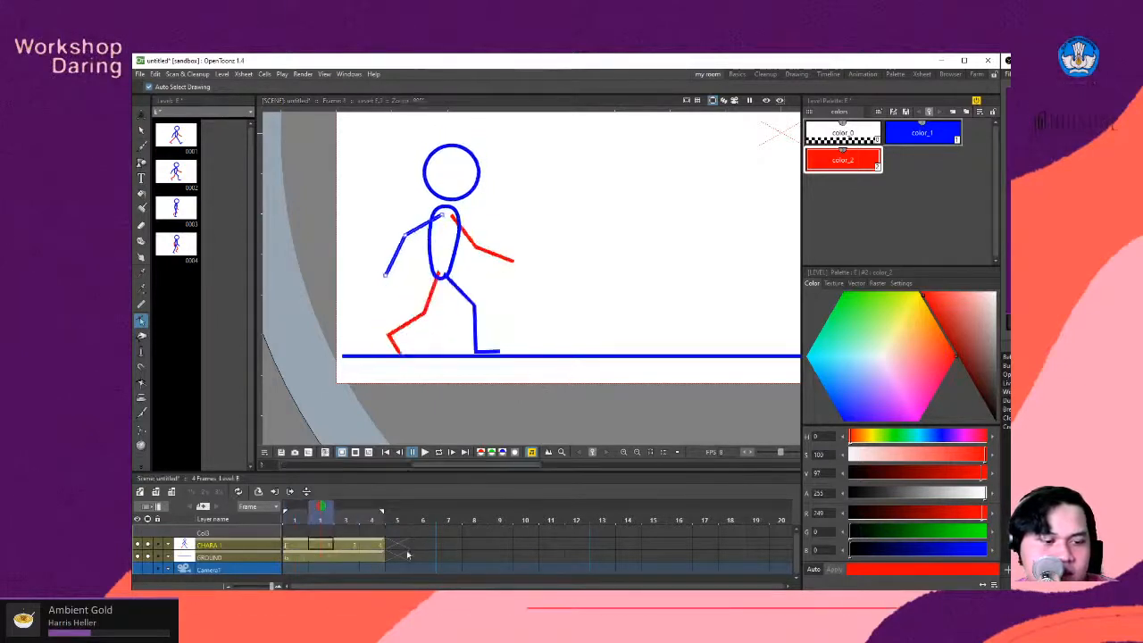
pyautogui.click(301, 546)
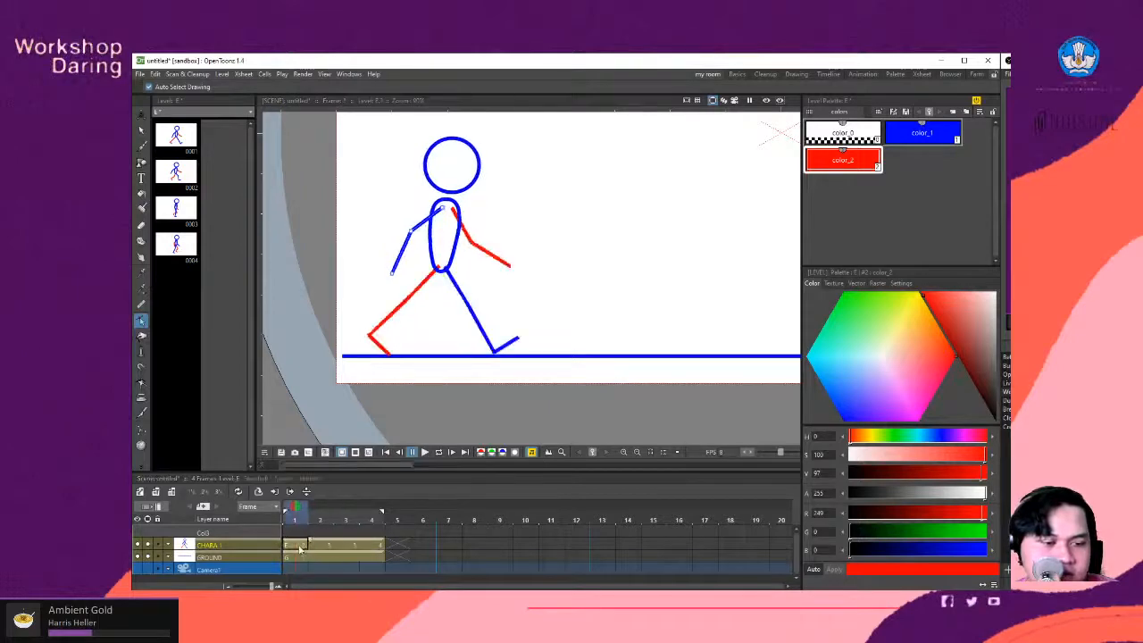
pyautogui.click(319, 547)
pyautogui.click(295, 548)
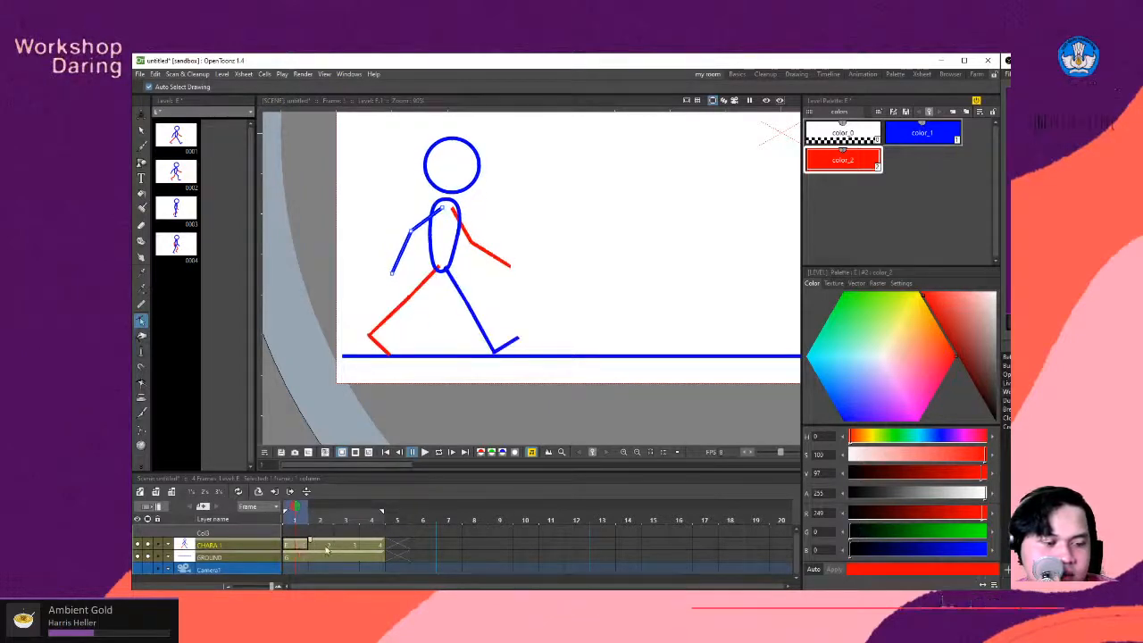
pyautogui.click(326, 547)
pyautogui.click(292, 548)
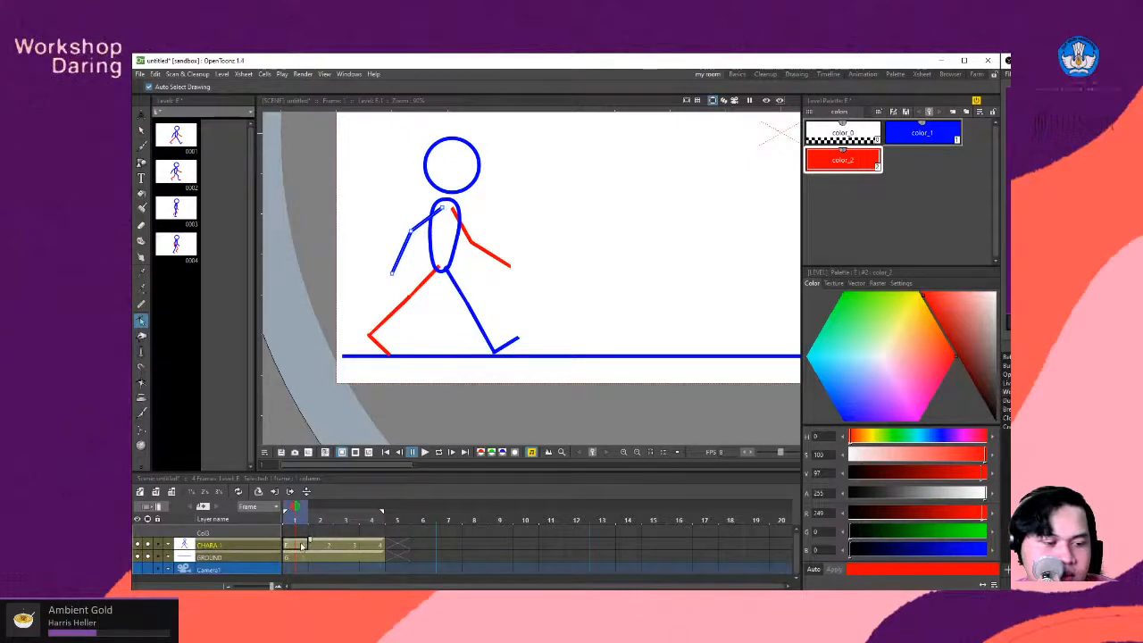
pyautogui.click(333, 543)
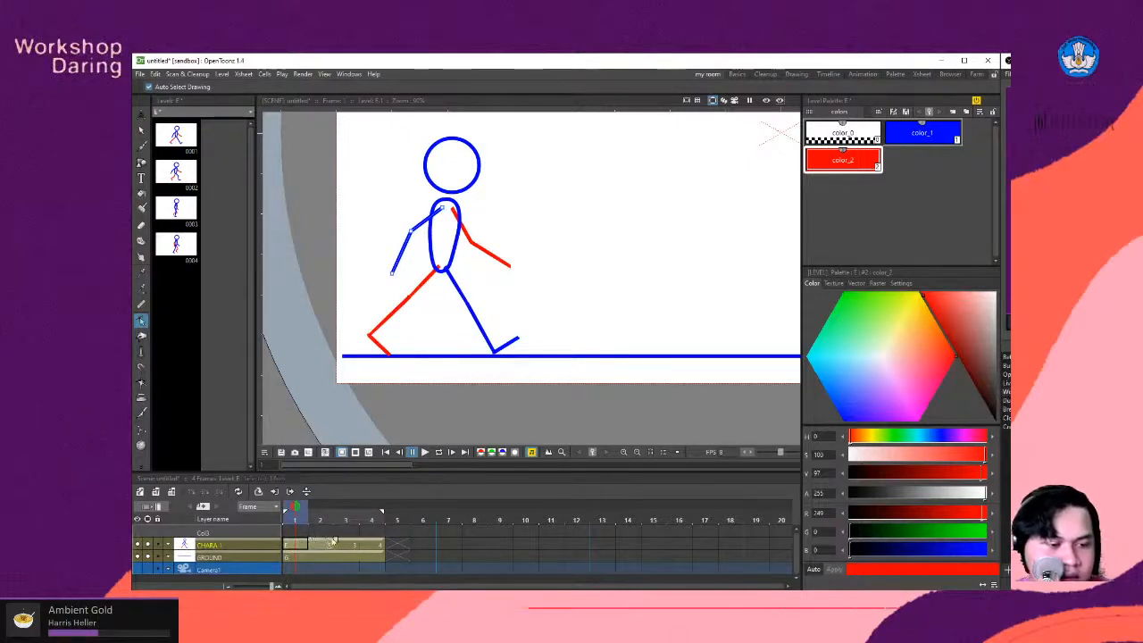
# - Try moving the frame 1 cell of the CHARA 1 layer to frame 5, and return it to frame 1
pyautogui.moveTo(333, 541); pyautogui.dragTo(406, 541)
pyautogui.click(348, 535)
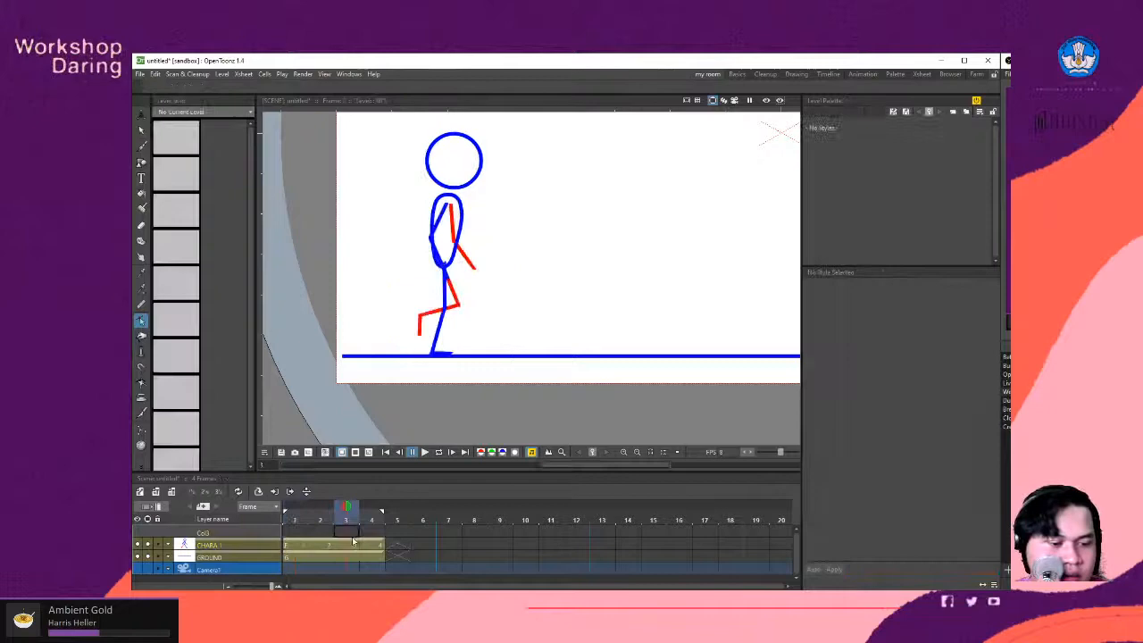
pyautogui.click(300, 544)
pyautogui.click(409, 544)
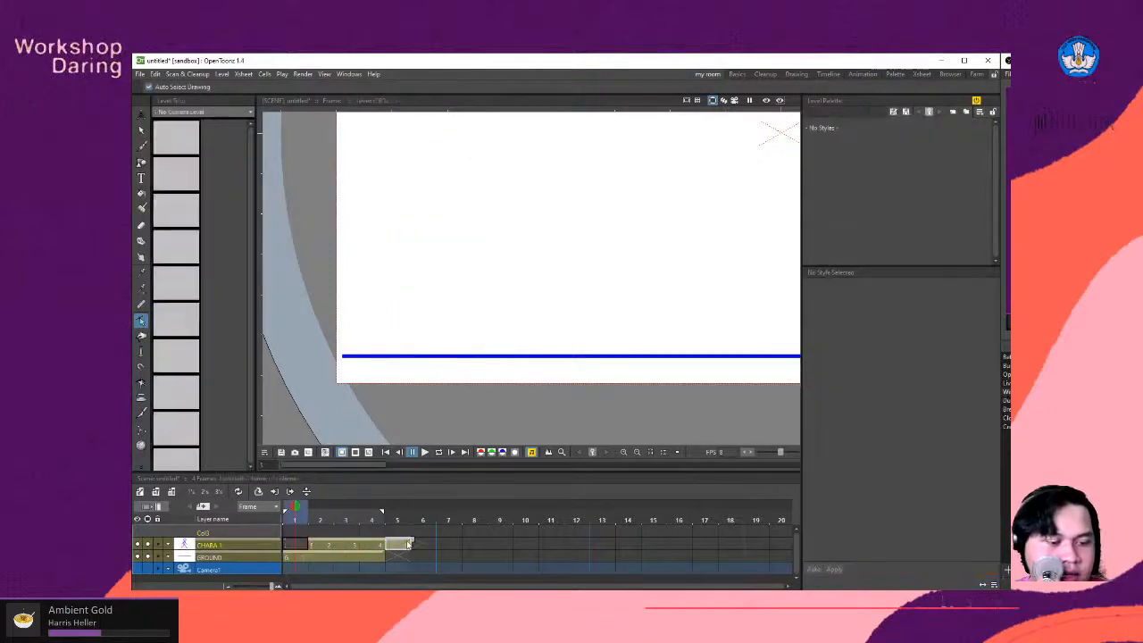
pyautogui.click(324, 546)
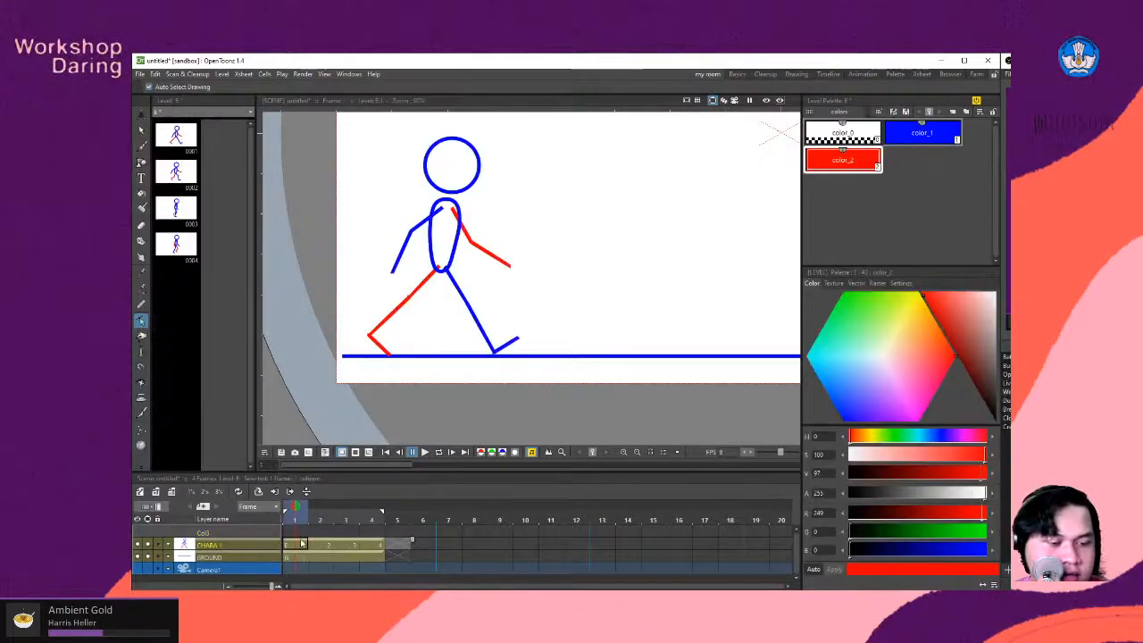
pyautogui.moveTo(301, 543)
pyautogui.mouseDown()
pyautogui.moveTo(351, 544)
pyautogui.moveTo(300, 546)
pyautogui.mouseUp()
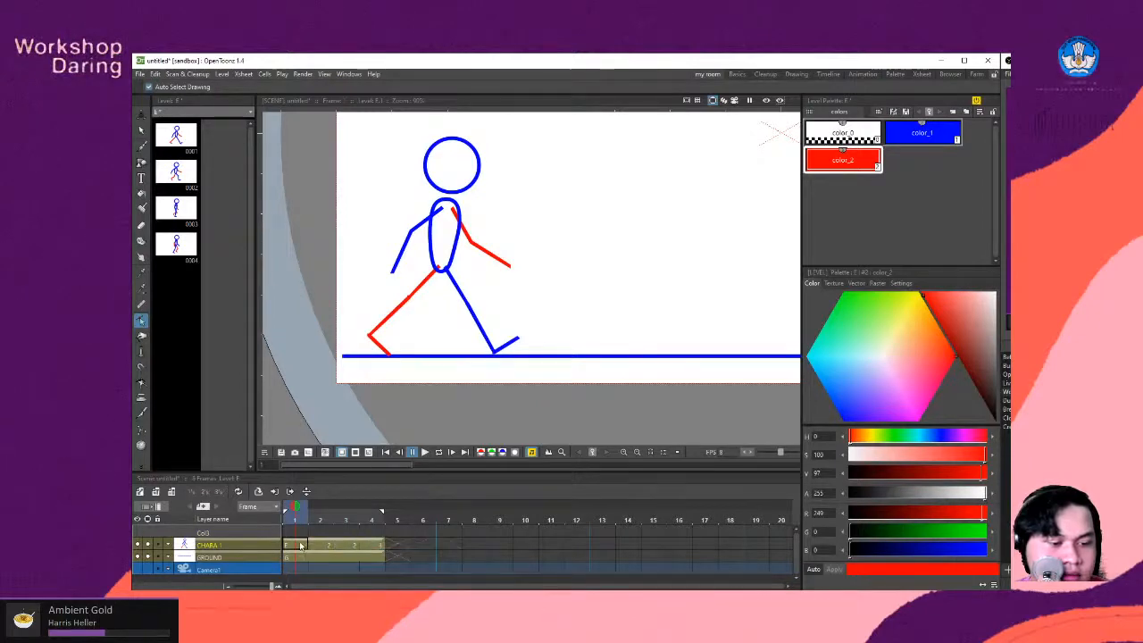
pyautogui.click(396, 548)
pyautogui.hotkey('ctrl', 'v')
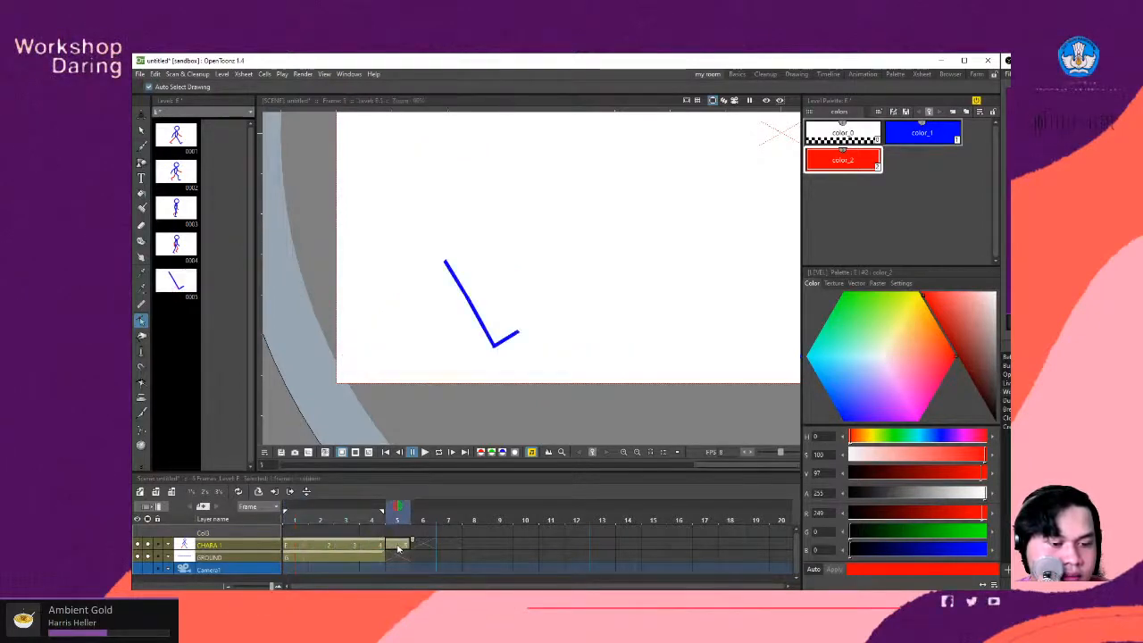
pyautogui.press('Delete')
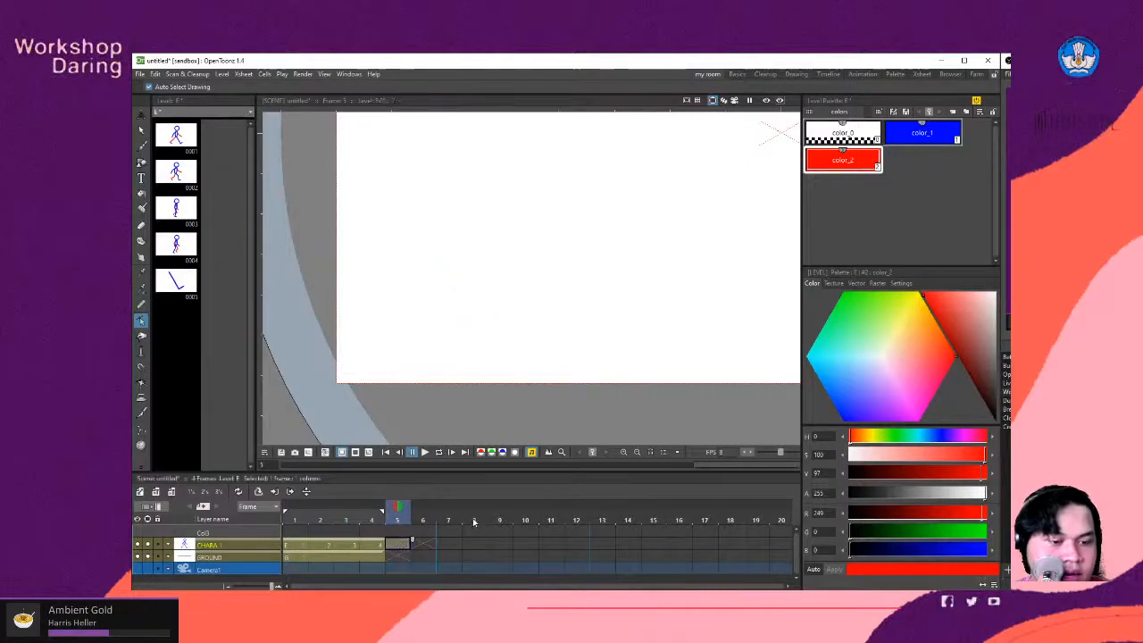
# - Copy the whole frame 1 cell of the CHARA 1 layer and paste it into frame 5
pyautogui.click(289, 546)
pyautogui.rightClick(285, 535)
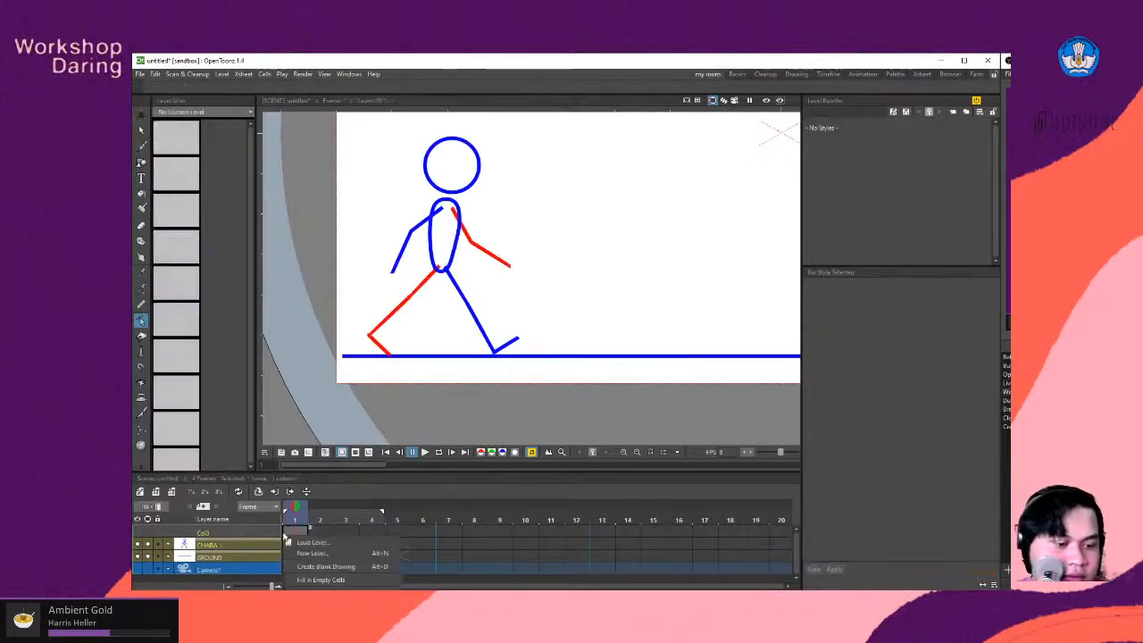
pyautogui.click(449, 545)
pyautogui.click(289, 545)
pyautogui.rightClick(289, 544)
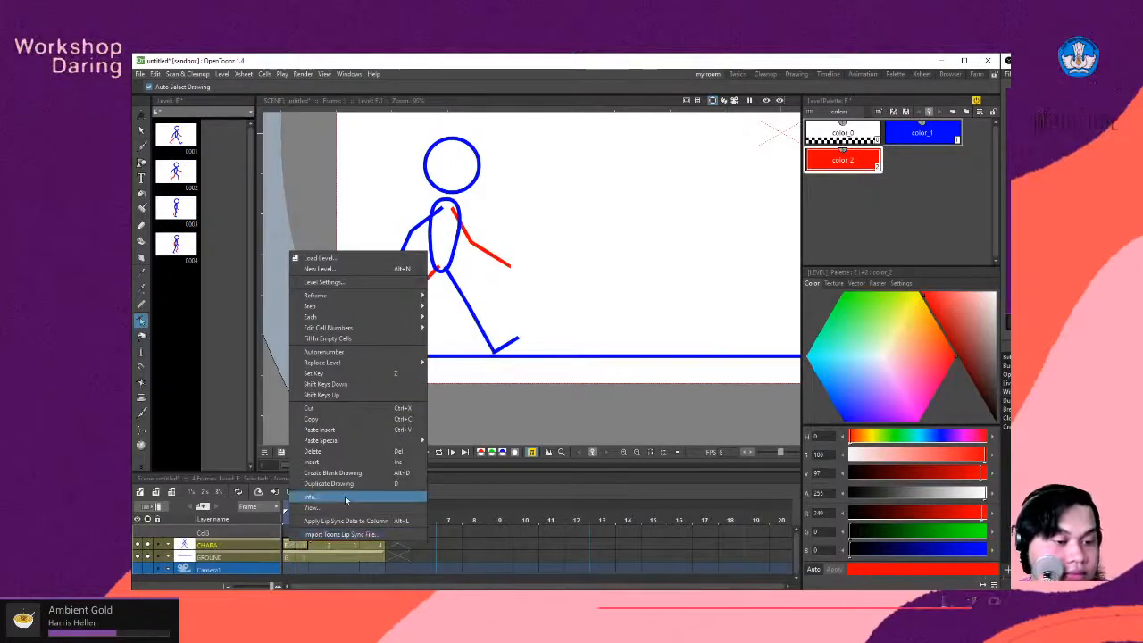
pyautogui.click(349, 423)
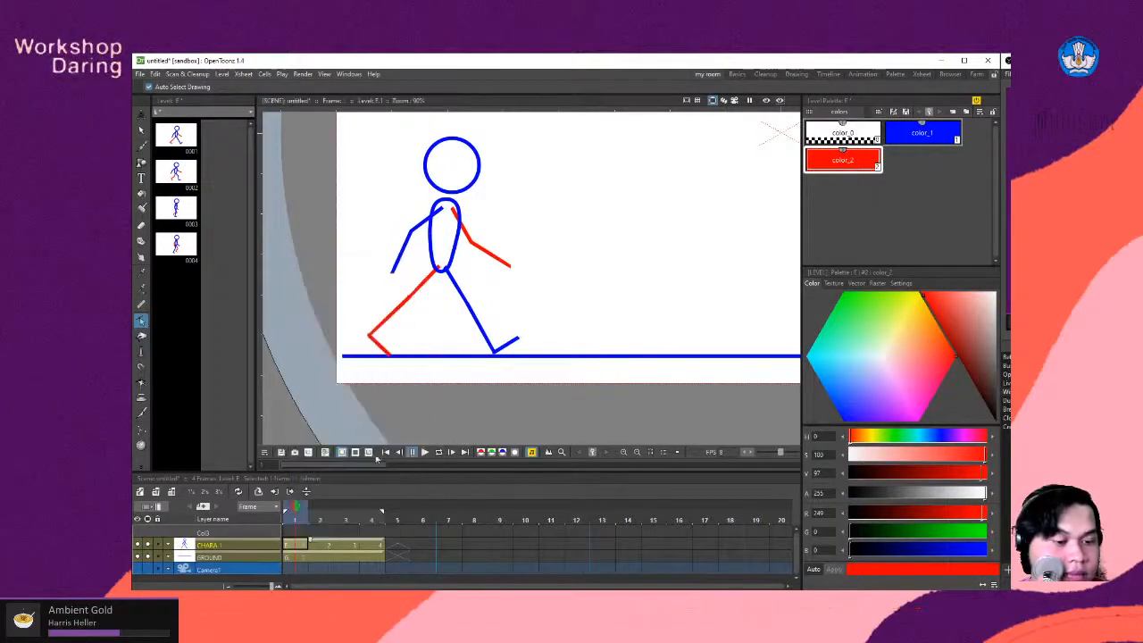
pyautogui.click(396, 544)
pyautogui.rightClick(396, 545)
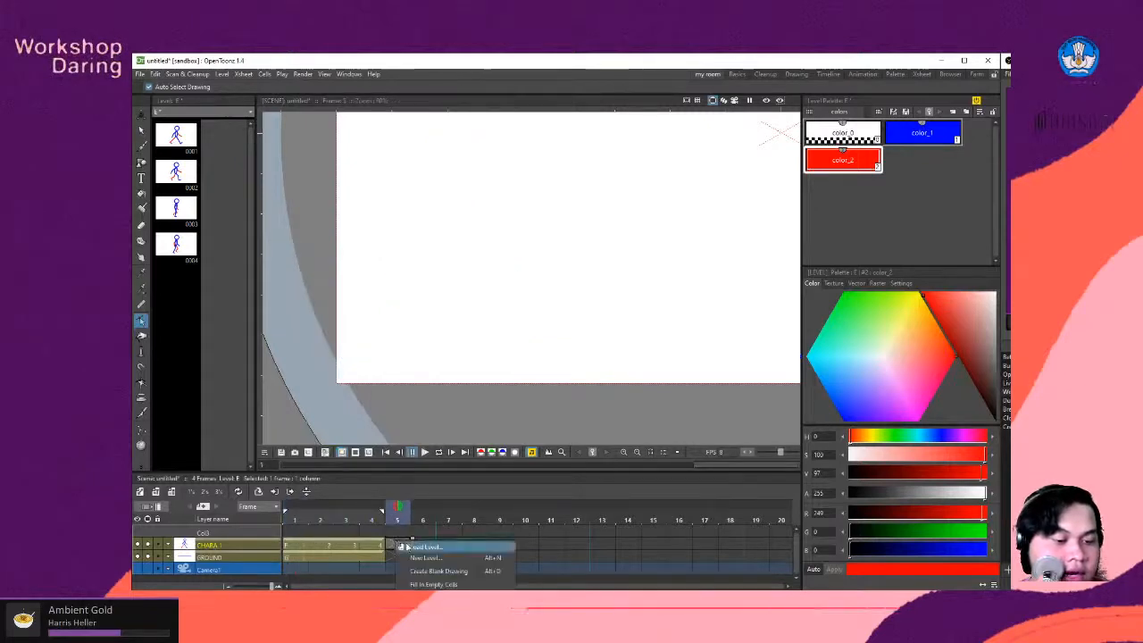
pyautogui.click(395, 545)
pyautogui.rightClick(395, 544)
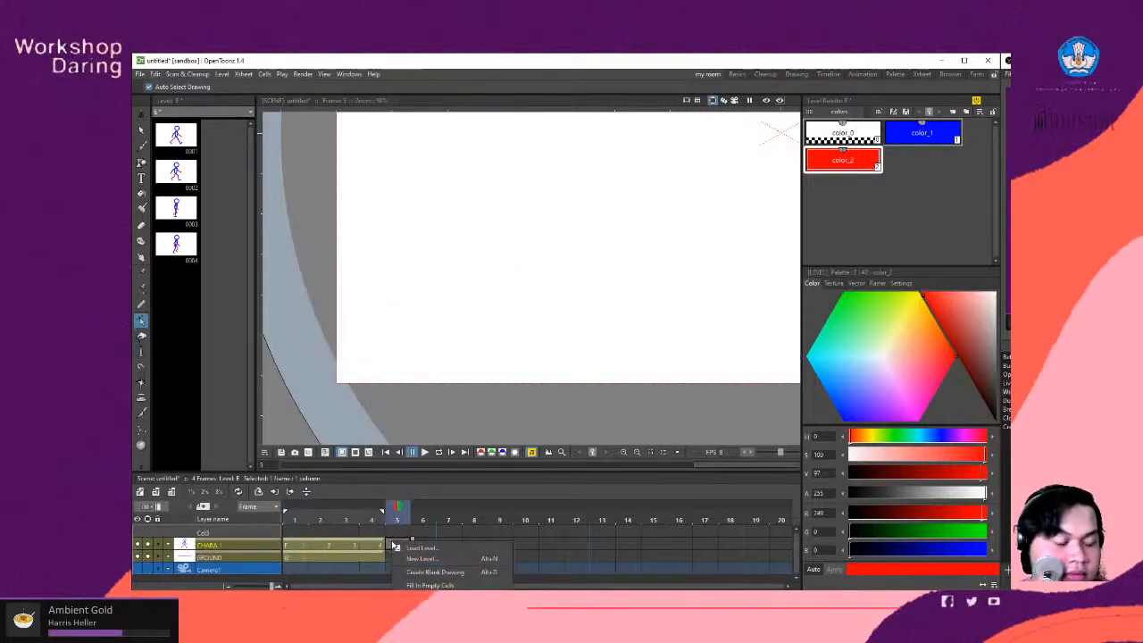
pyautogui.click(395, 545)
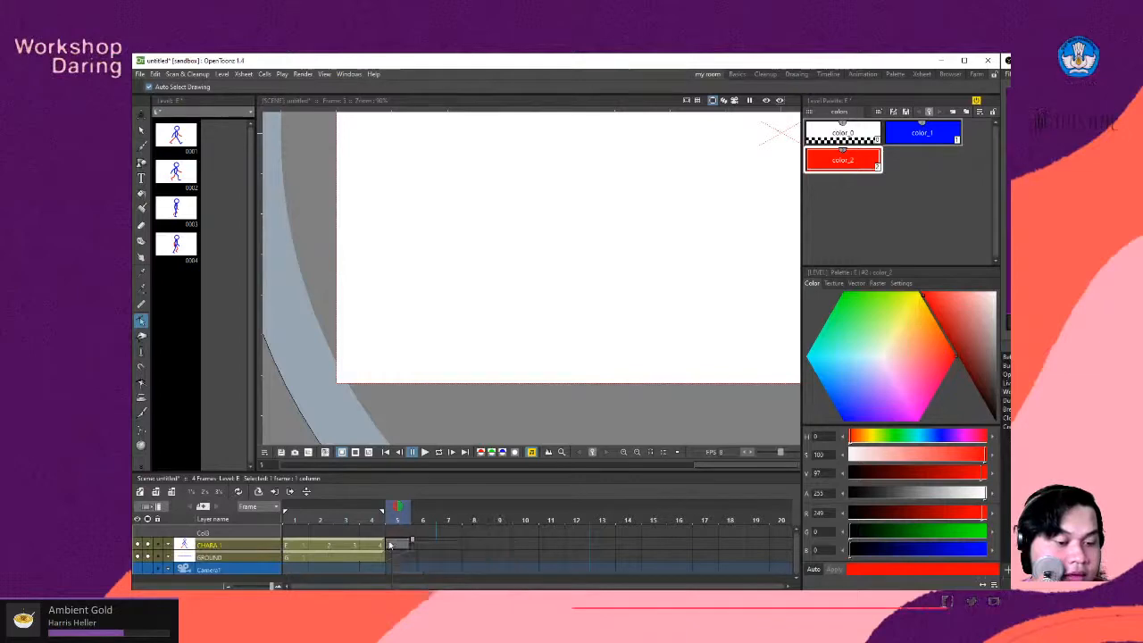
pyautogui.rightClick(399, 545)
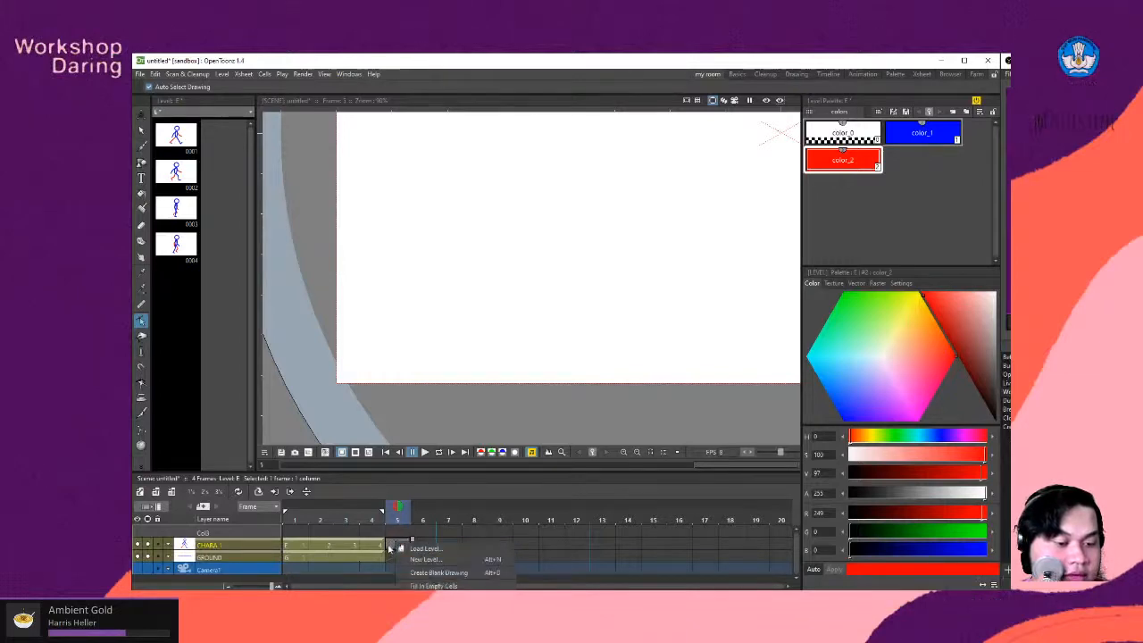
pyautogui.click(433, 586)
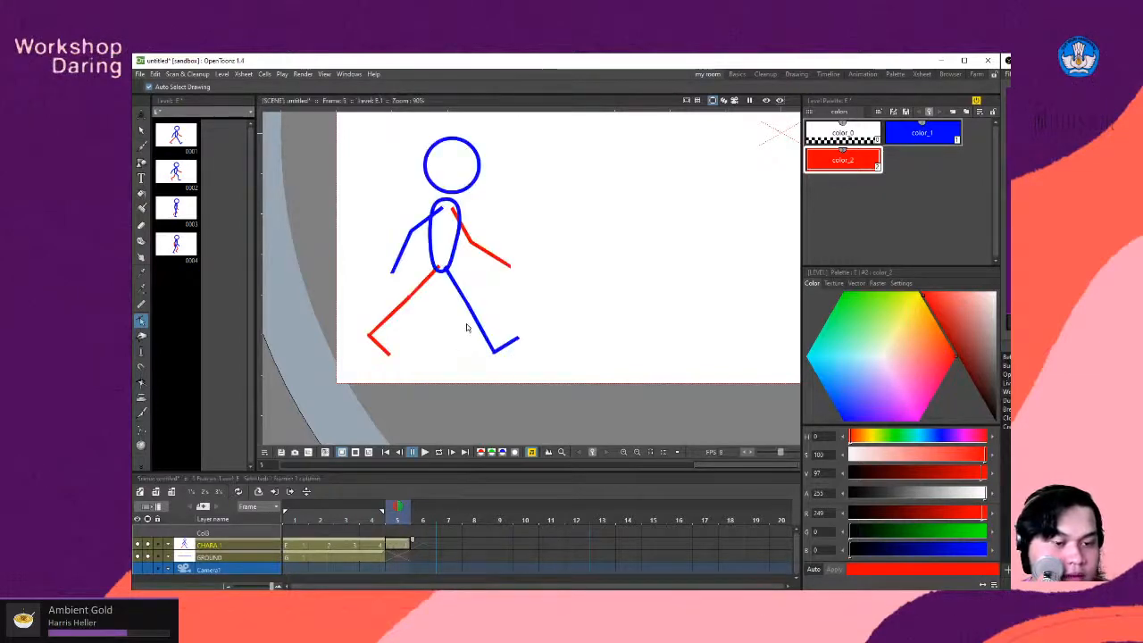
# - Extend the GROUND layer's exposure to frame 8
pyautogui.click(375, 556)
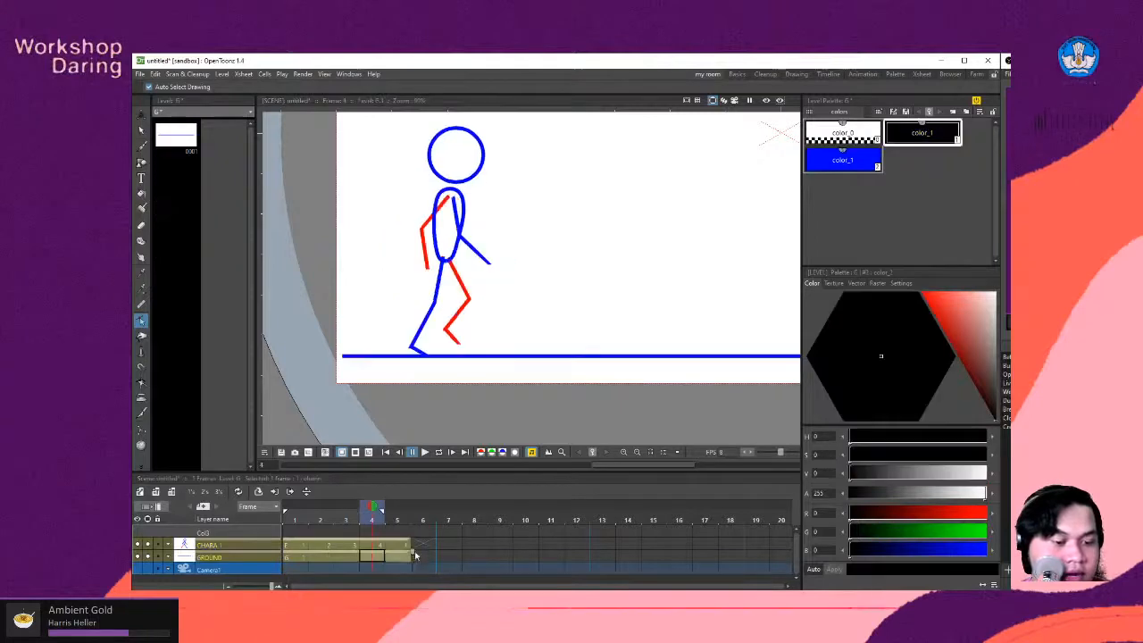
pyautogui.moveTo(414, 556); pyautogui.dragTo(498, 560)
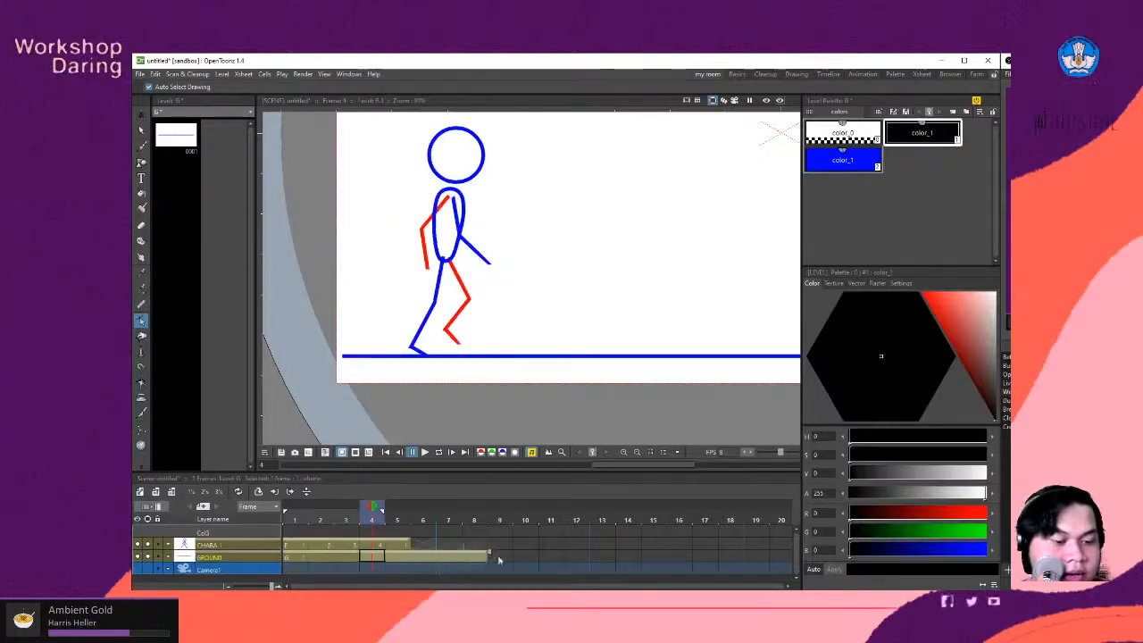
# - Try bending the blue leg's knee backward on frame 5, compare the pose with frame 1, and undo the bend
pyautogui.click(398, 544)
pyautogui.click(465, 309)
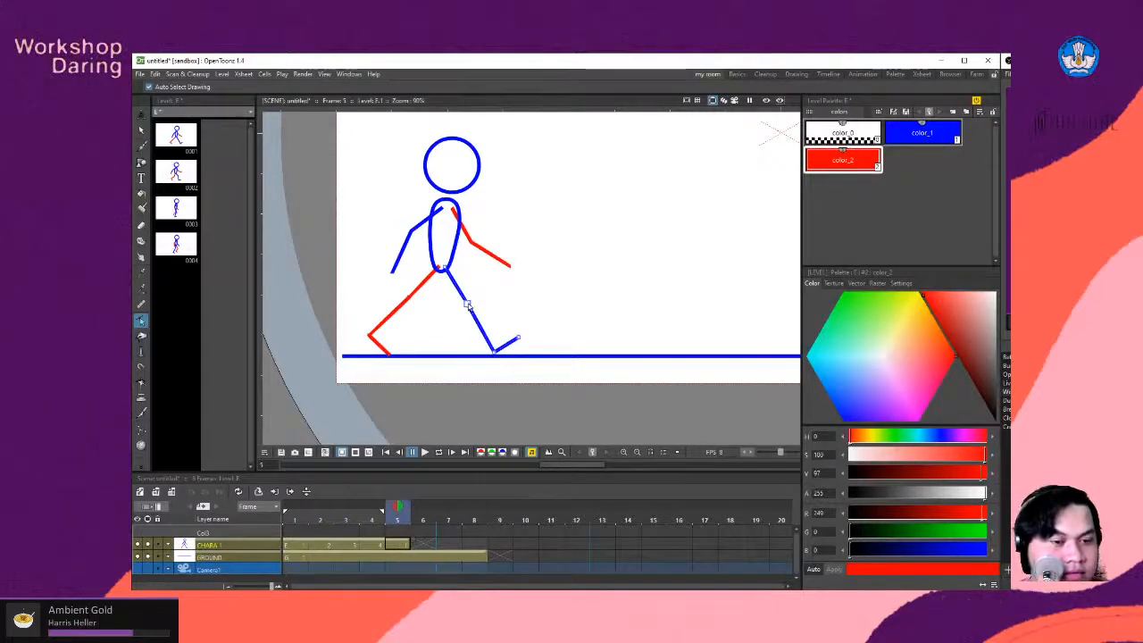
pyautogui.moveTo(468, 305); pyautogui.dragTo(438, 320)
pyautogui.click(299, 545)
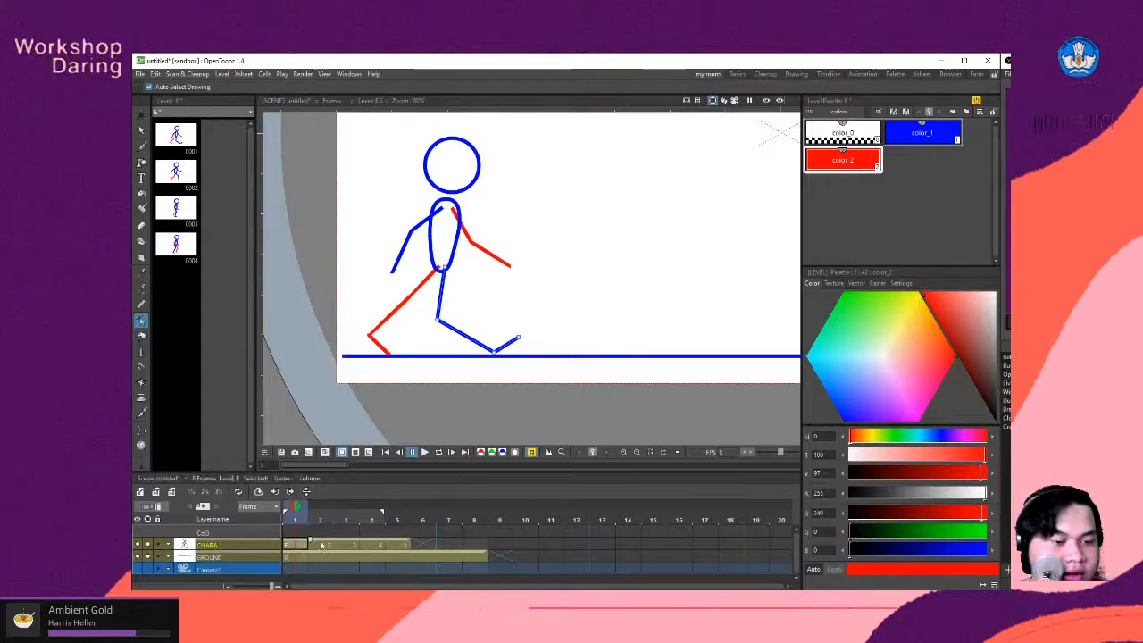
pyautogui.click(407, 546)
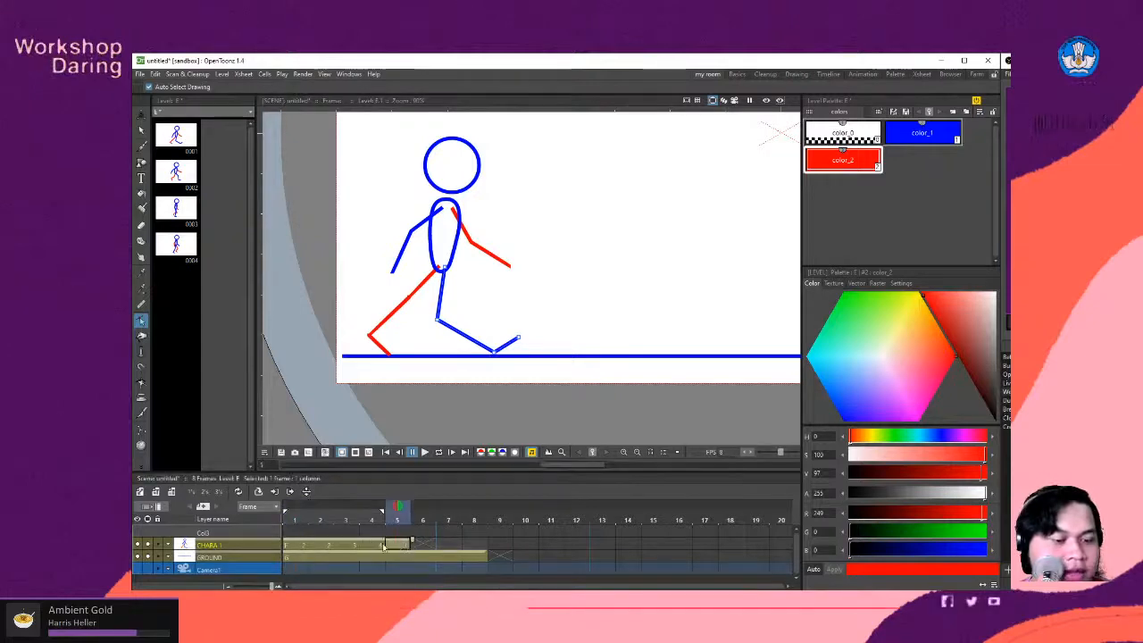
pyautogui.click(298, 546)
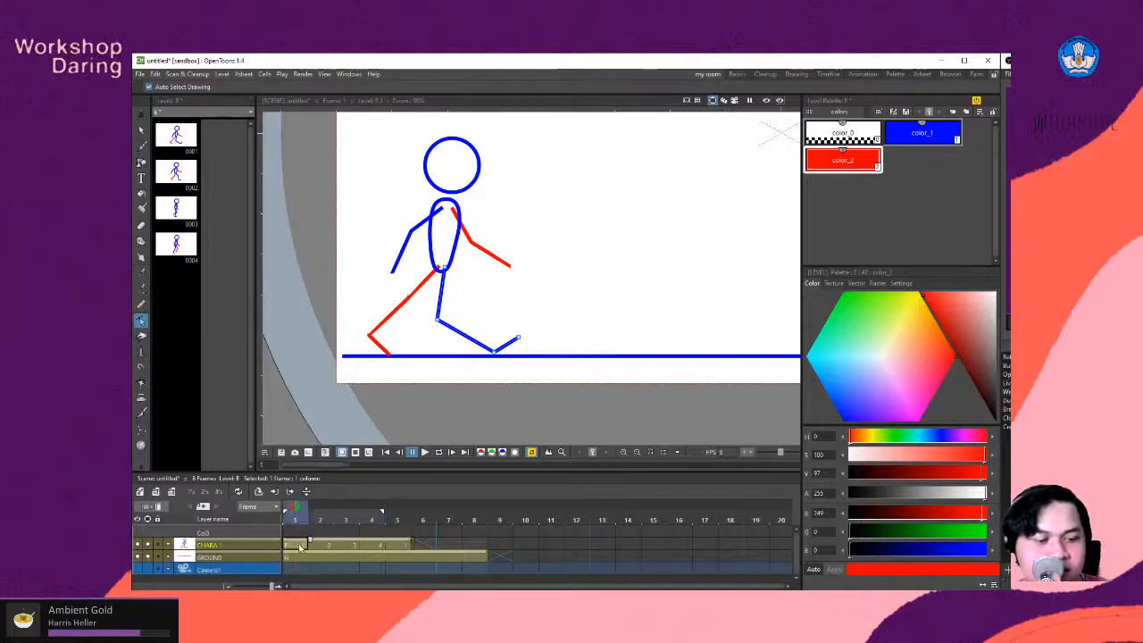
pyautogui.hotkey('ctrl', 'z')
# - Duplicate the drawing on frame 5 of CHARA 1 and move the duplicate from frame 6 onto frame 5 in its place
pyautogui.click(398, 546)
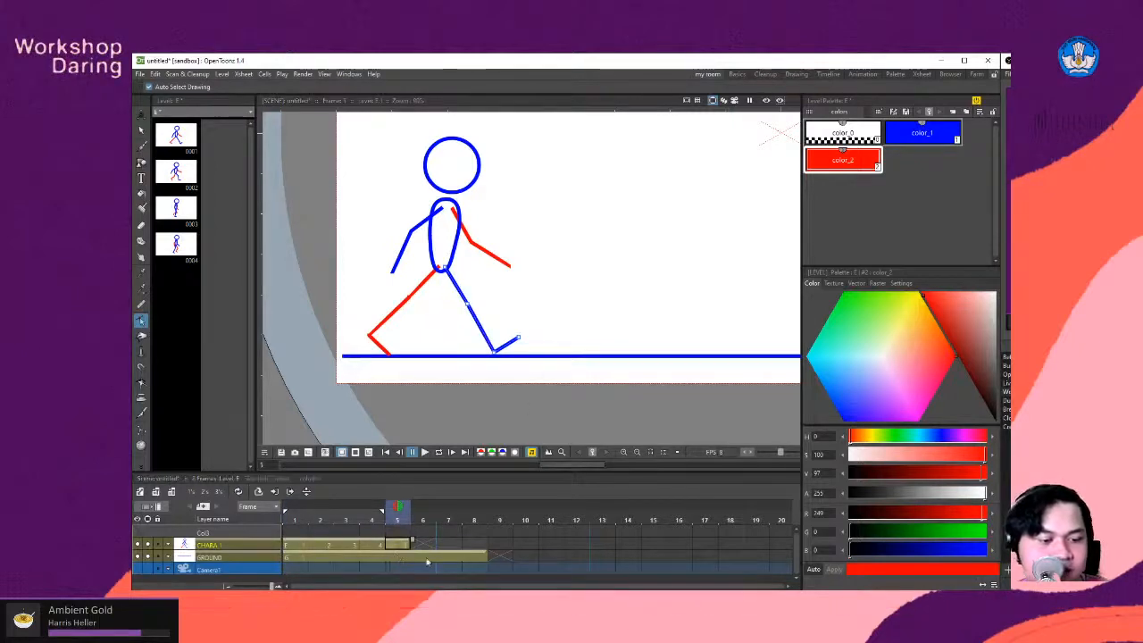
pyautogui.press('d')
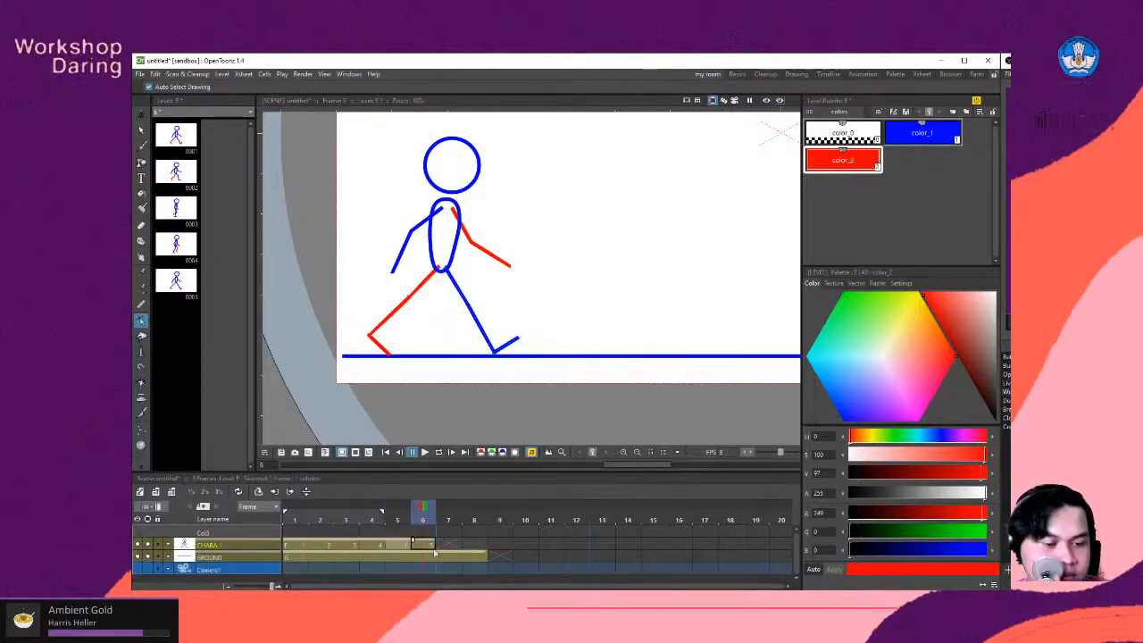
pyautogui.click(399, 546)
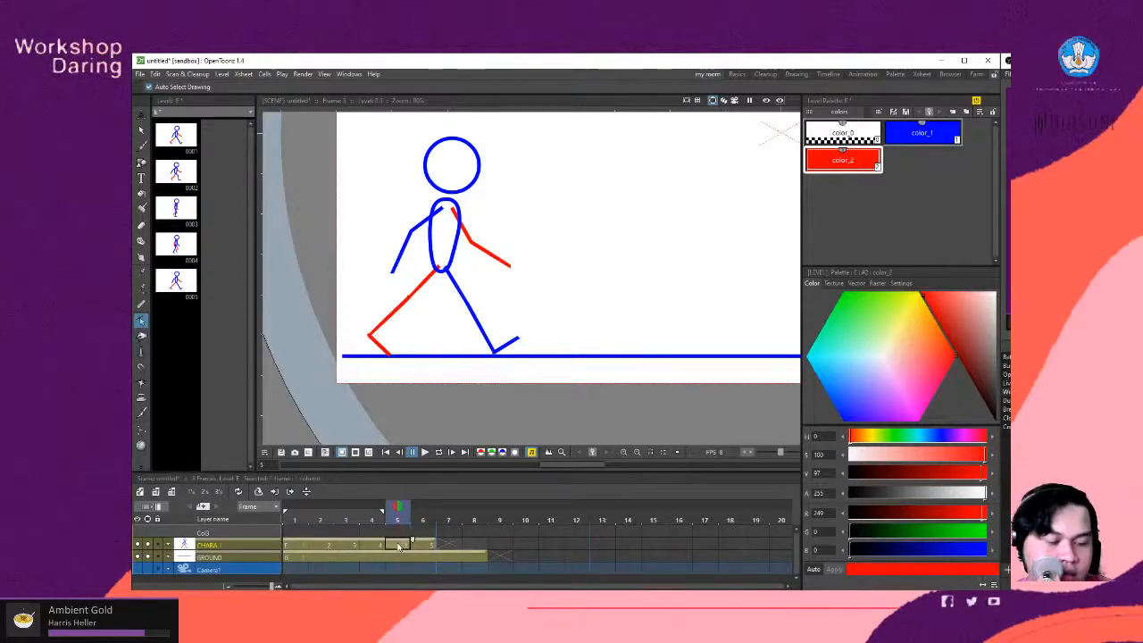
pyautogui.click(425, 546)
pyautogui.moveTo(425, 540); pyautogui.dragTo(400, 542)
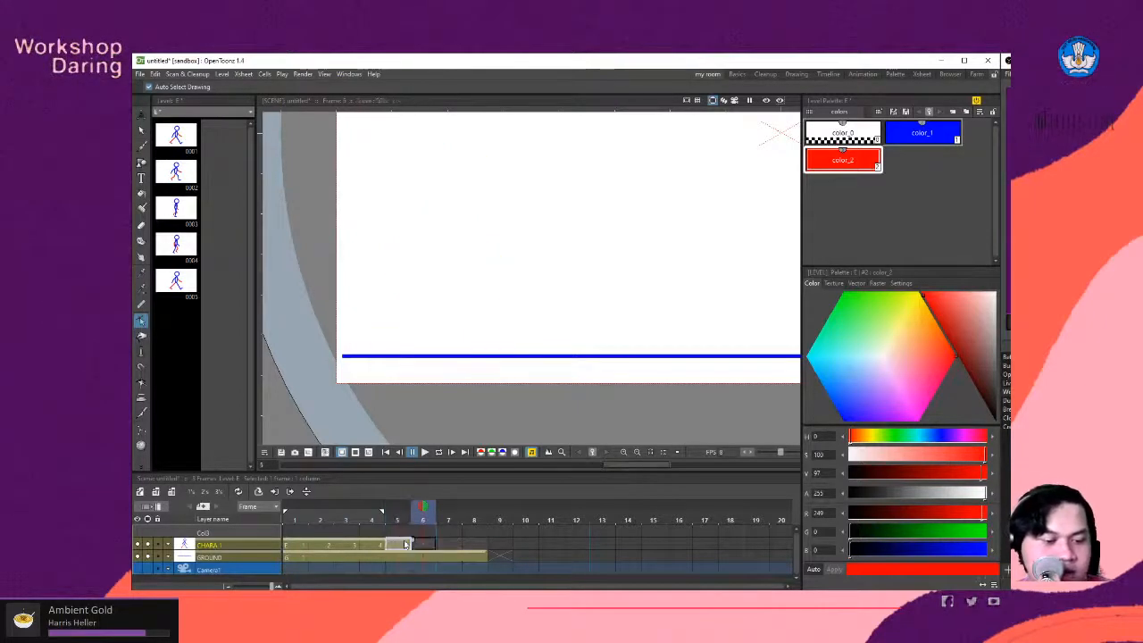
pyautogui.click(400, 544)
# - Recolour the red arm and red leg on frame 5 of CHARA 1 to blue color_1
pyautogui.scroll(-2, 497, 297)
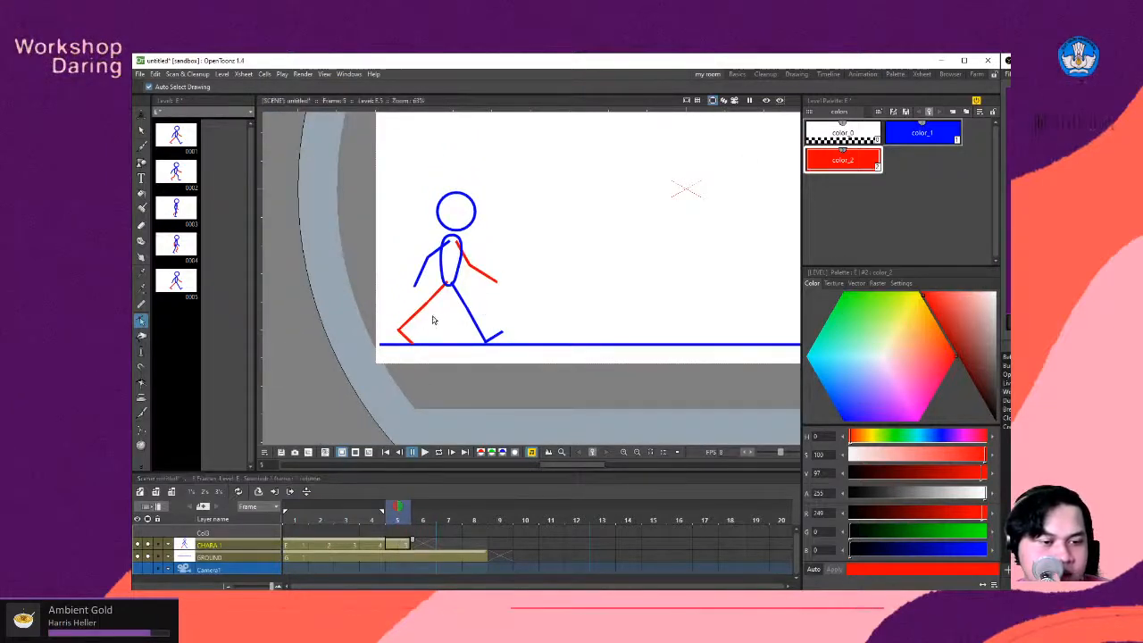
pyautogui.scroll(3, 425, 304)
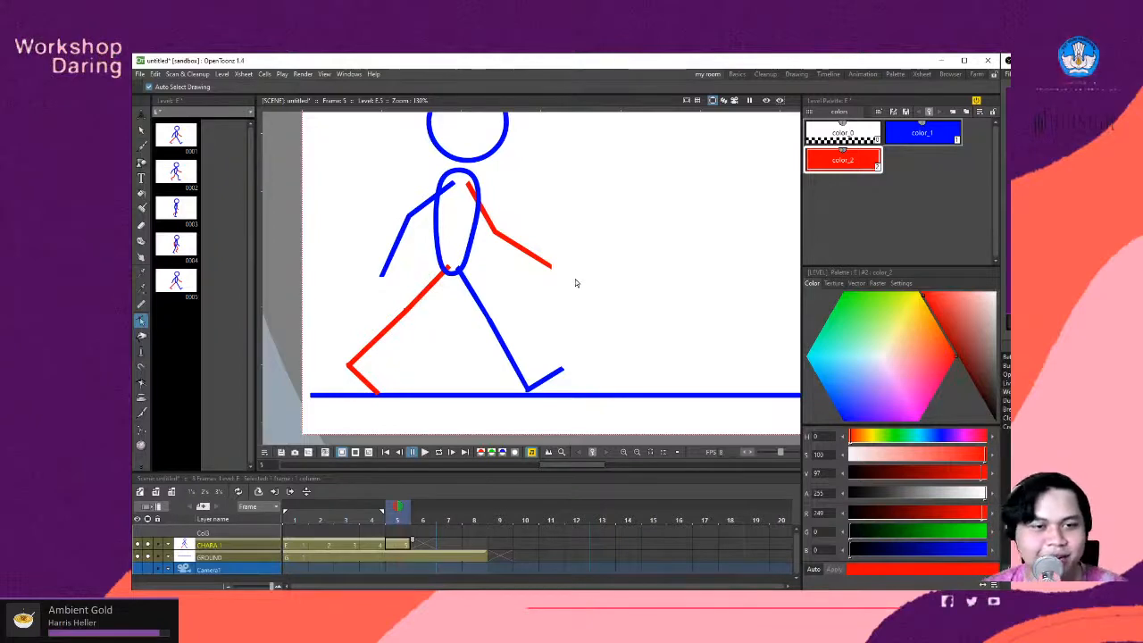
pyautogui.click(553, 263)
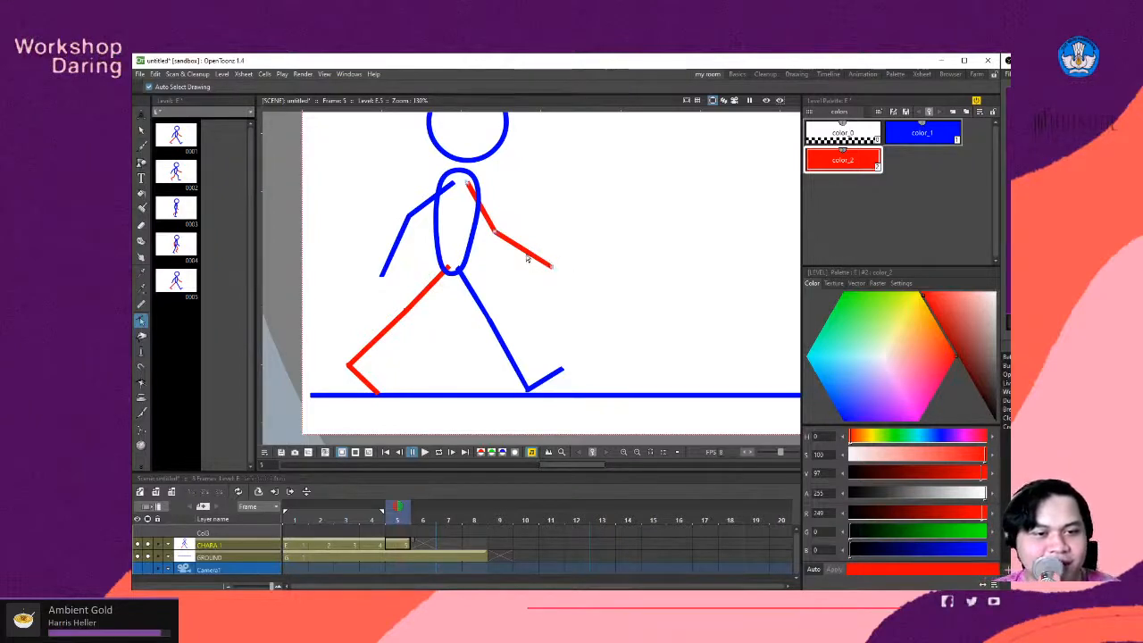
pyautogui.click(921, 132)
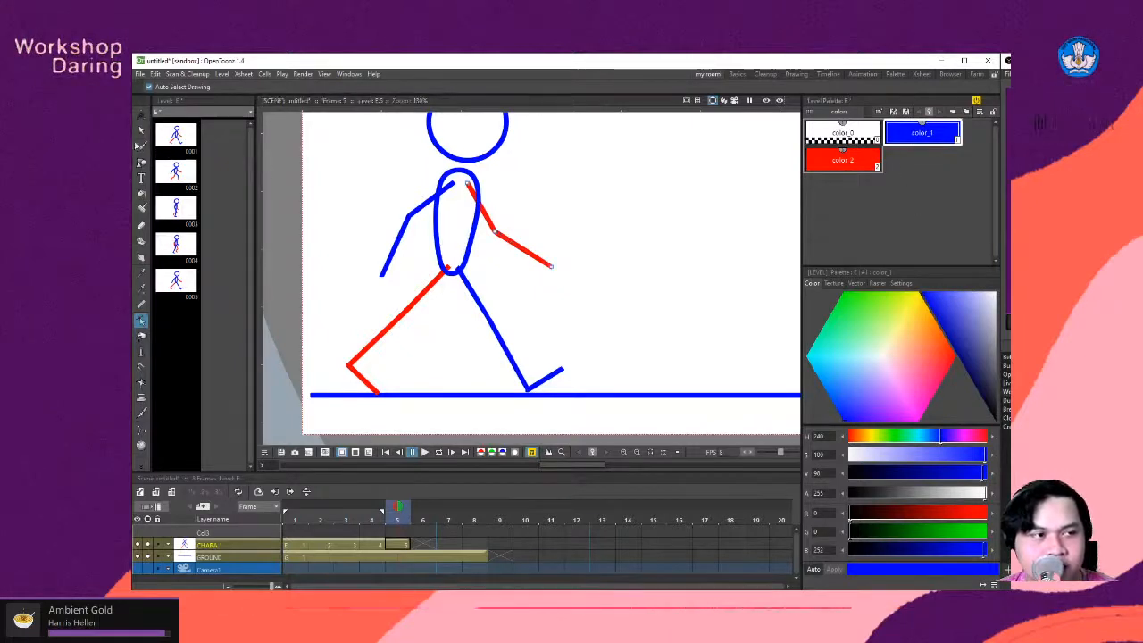
pyautogui.click(141, 130)
pyautogui.click(492, 232)
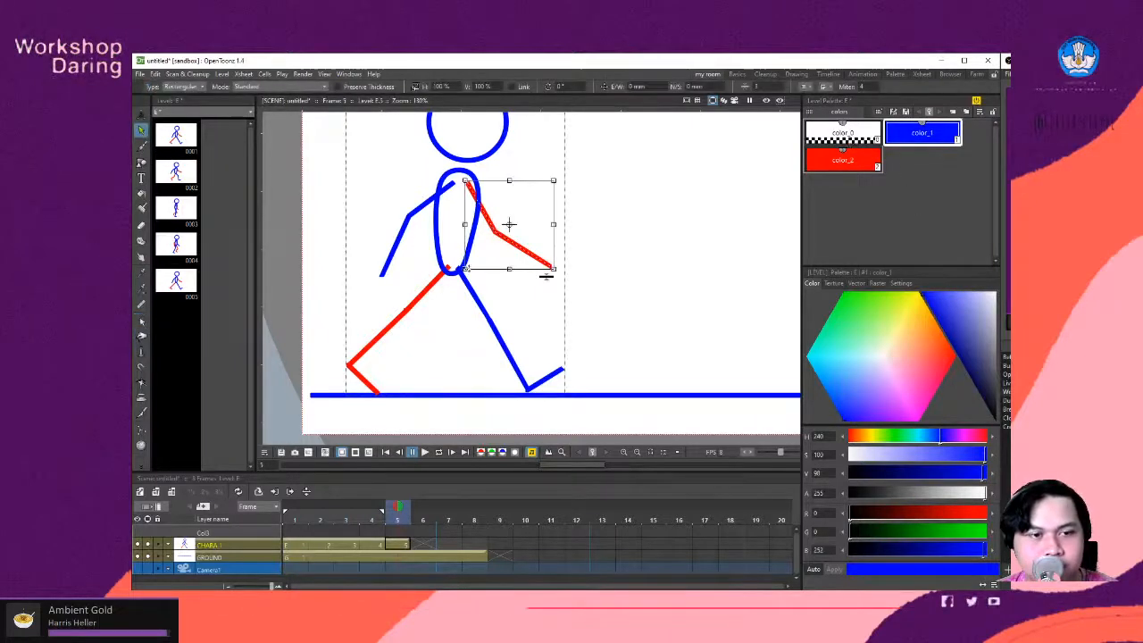
pyautogui.keyDown('shift'); pyautogui.click(431, 290); pyautogui.keyUp('shift')
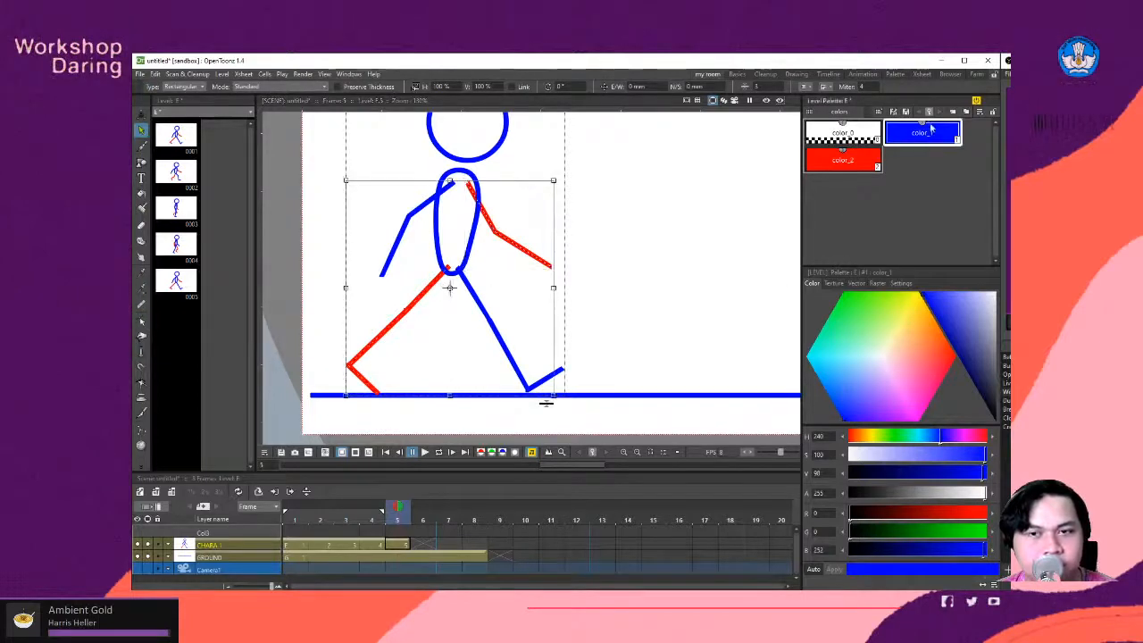
pyautogui.click(932, 131)
# - Recolour the originally blue front leg and rear arm on frame 5 to red color_2
pyautogui.click(451, 335)
pyautogui.click(478, 302)
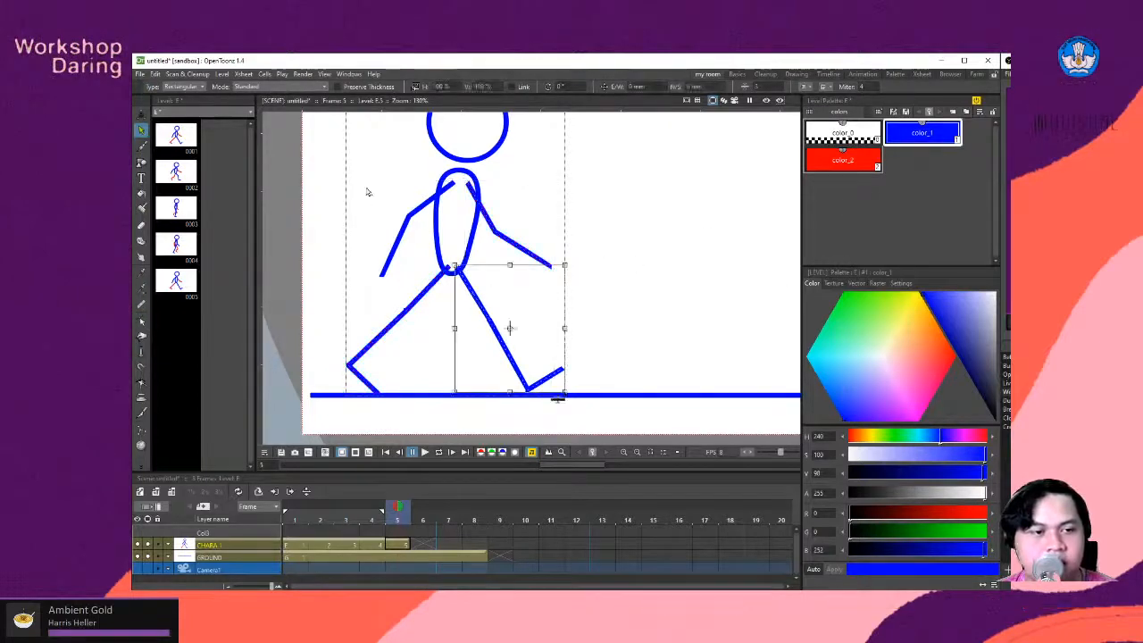
pyautogui.keyDown('shift'); pyautogui.click(404, 217); pyautogui.keyUp('shift')
pyautogui.click(842, 160)
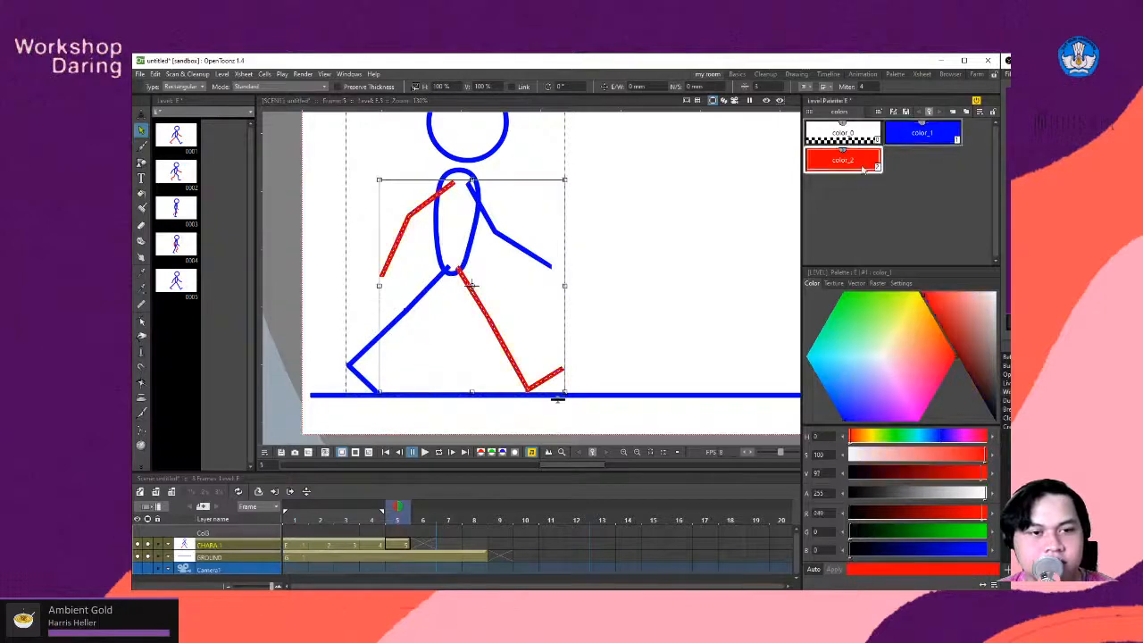
# - Compare frame 5 with frame 4 and send the red arm and leg on frame 5 to the back
pyautogui.click(374, 548)
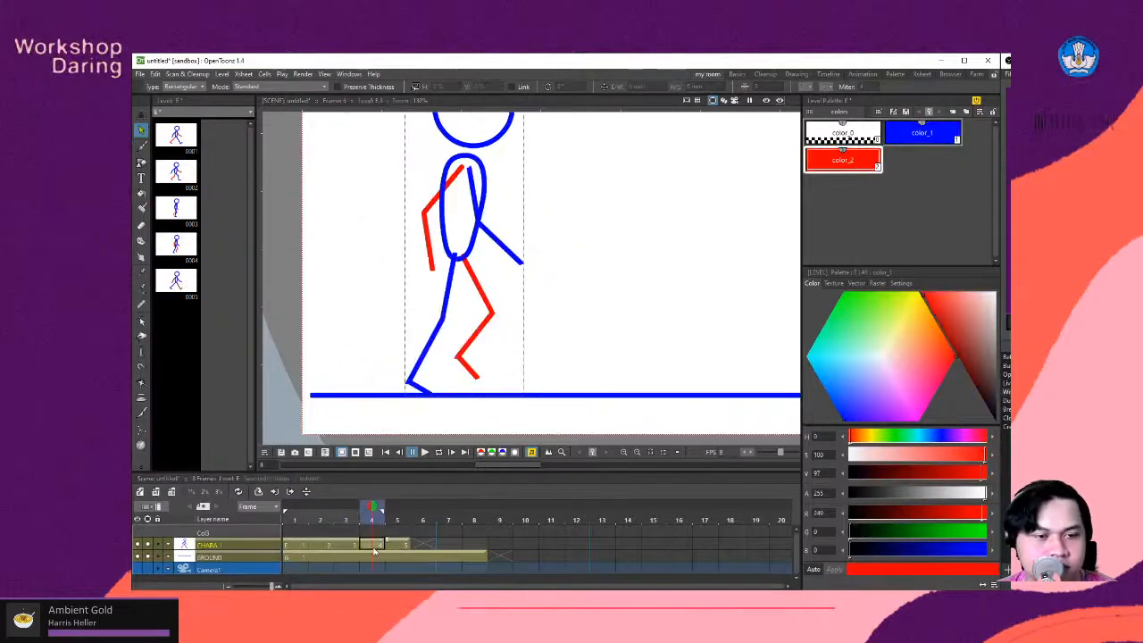
pyautogui.click(397, 545)
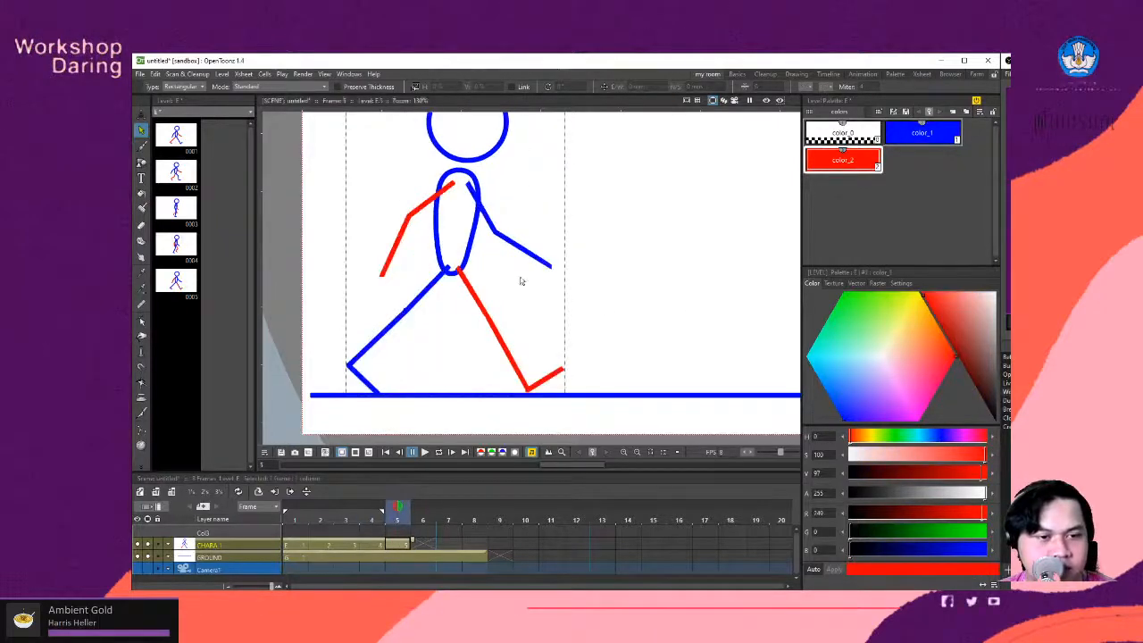
pyautogui.click(488, 317)
pyautogui.click(450, 189)
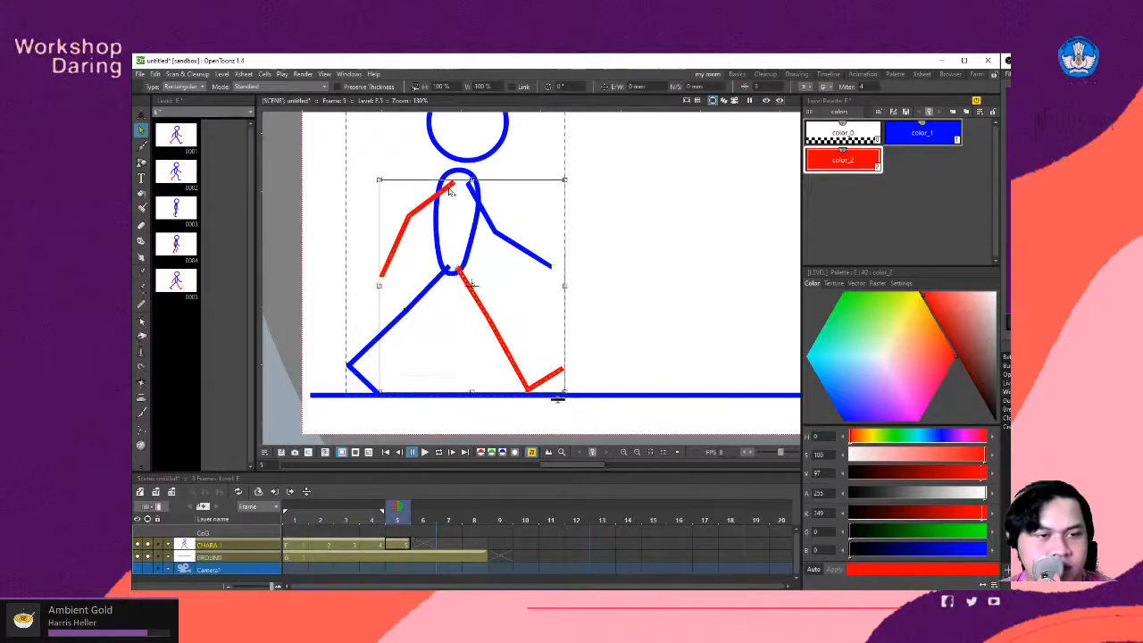
pyautogui.rightClick(450, 190)
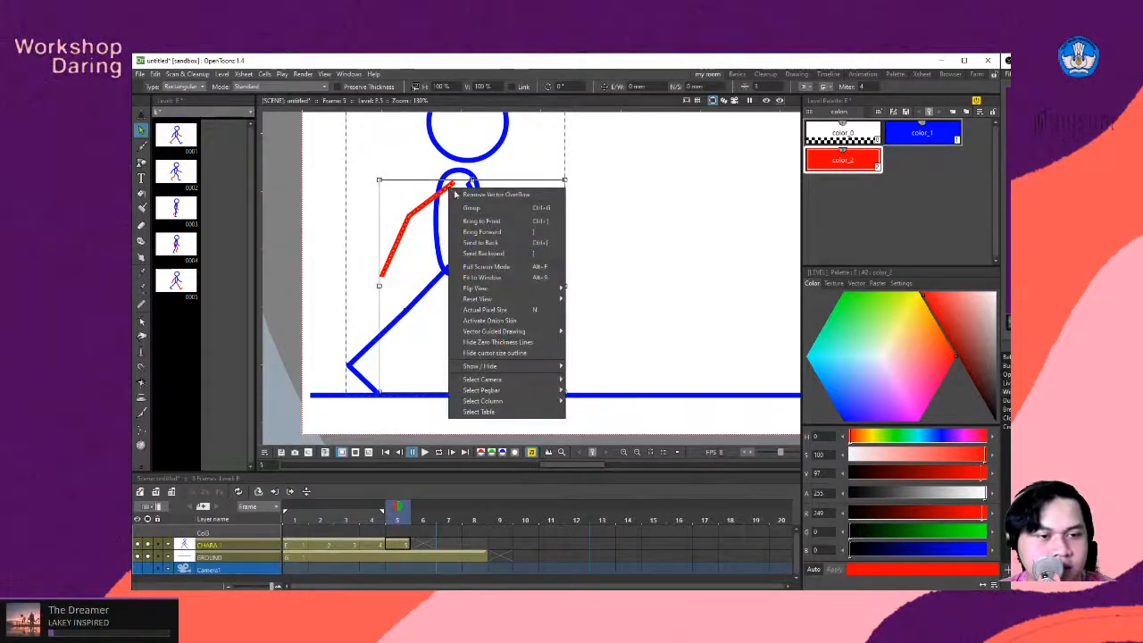
pyautogui.click(481, 242)
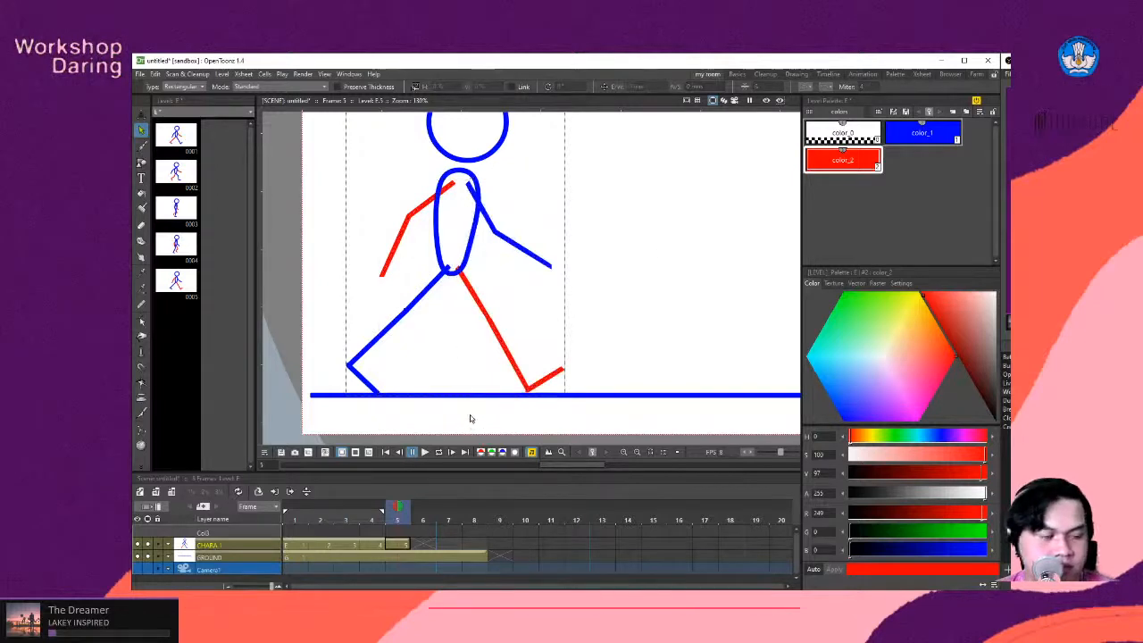
# - Flip back and forth through the neighbouring frames to check the motion leading into frame 5
pyautogui.press(',')
pyautogui.press(',')
pyautogui.press('.')
pyautogui.press('.')
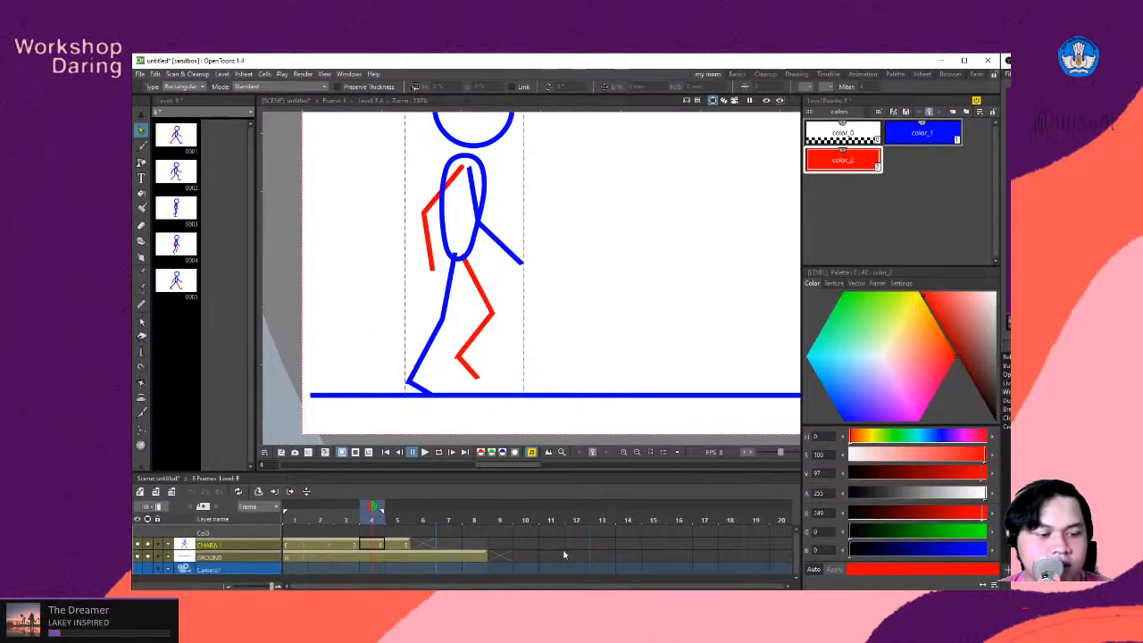
pyautogui.press(',')
pyautogui.press(',')
pyautogui.press('.')
pyautogui.click(428, 545)
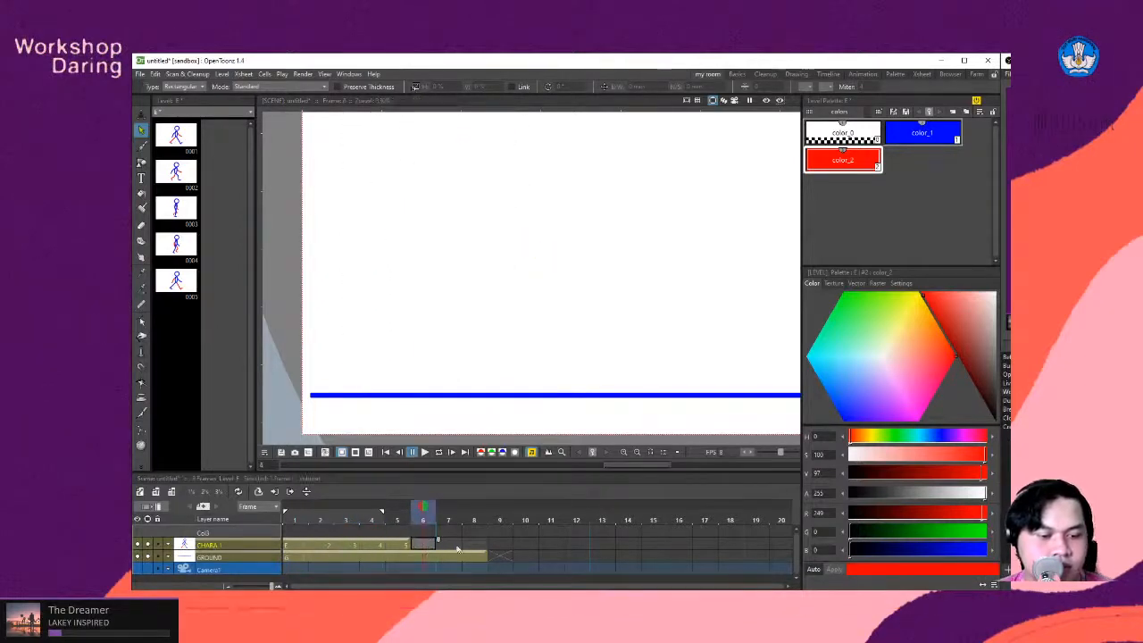
pyautogui.rightClick(476, 548)
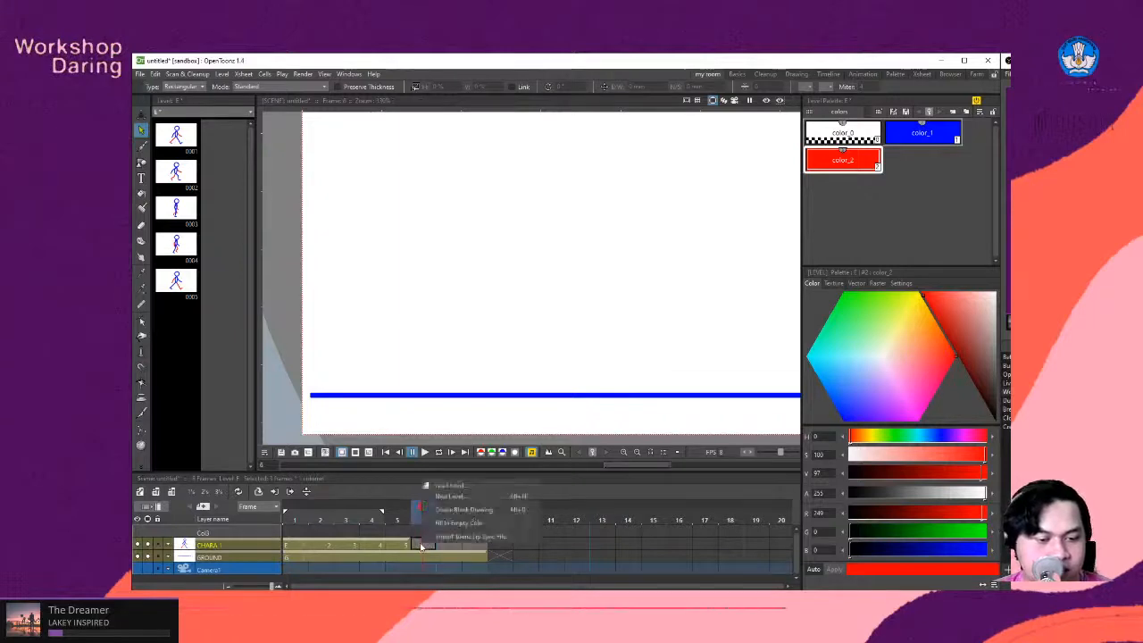
pyautogui.click(476, 549)
pyautogui.click(417, 544)
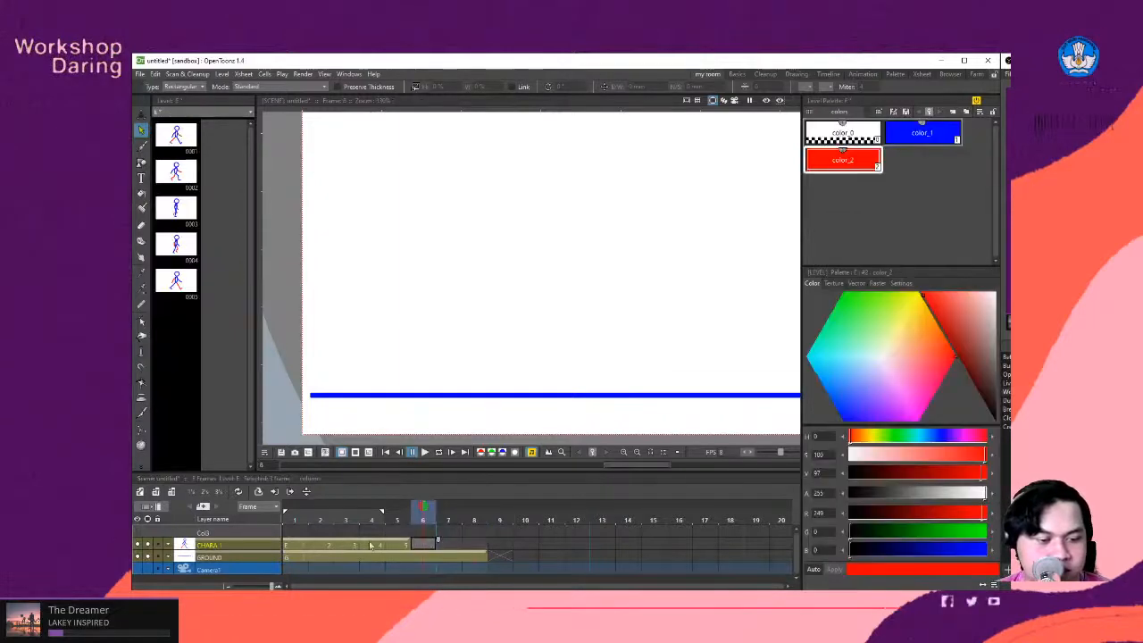
# - Extend the frame 2 pose of CHARA 1 into frame 3 and turn it into a duplicate drawing there
pyautogui.click(318, 546)
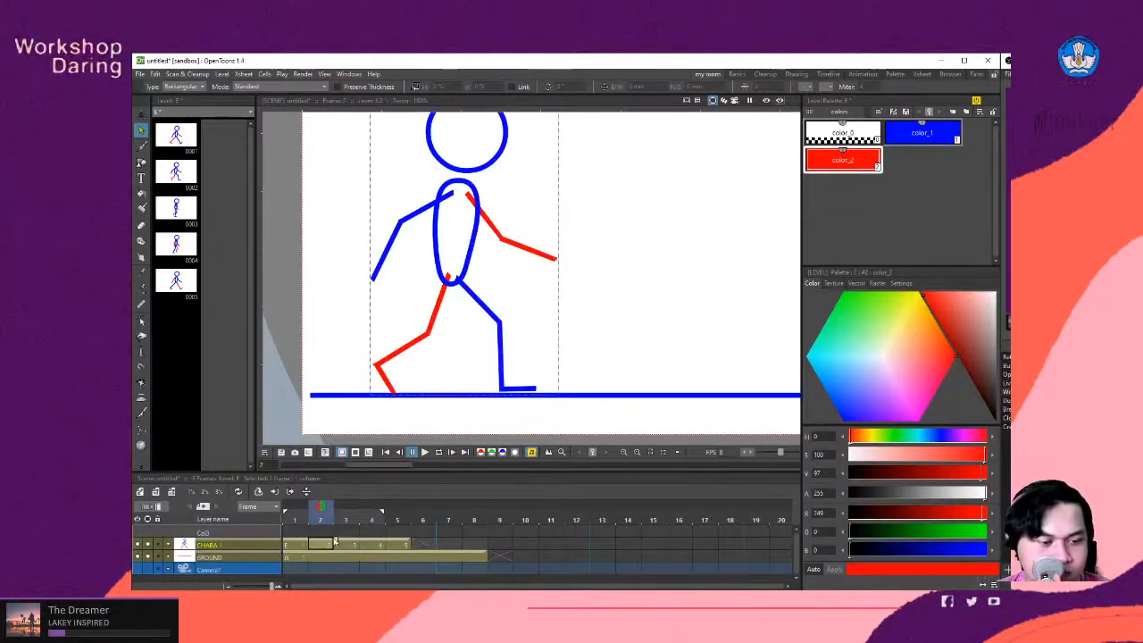
pyautogui.moveTo(335, 542); pyautogui.dragTo(342, 547)
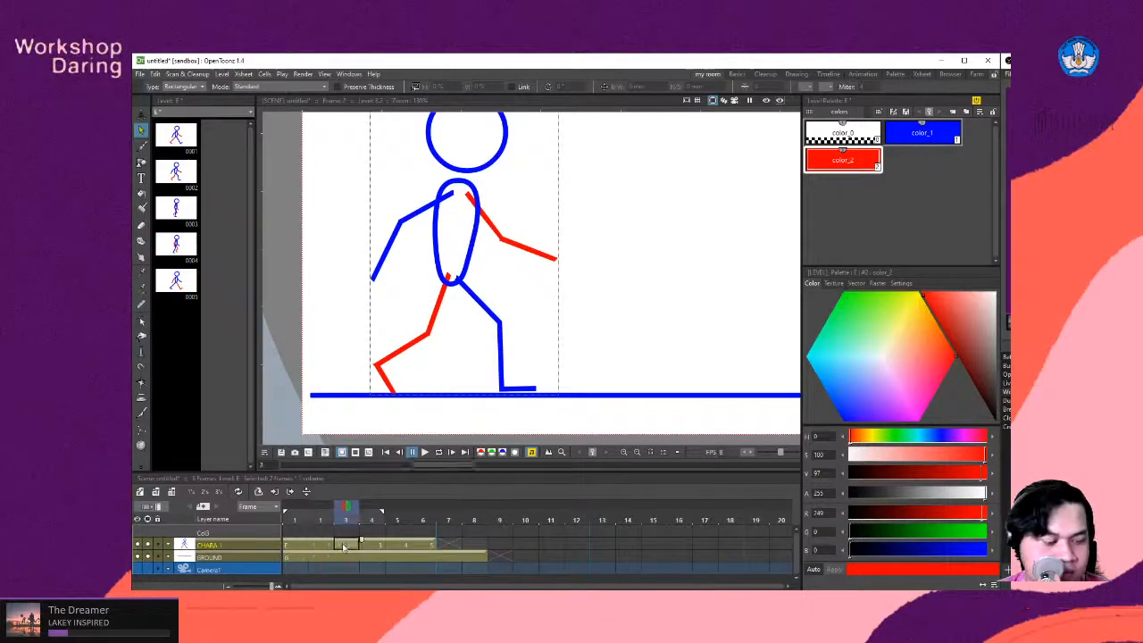
pyautogui.click(345, 544)
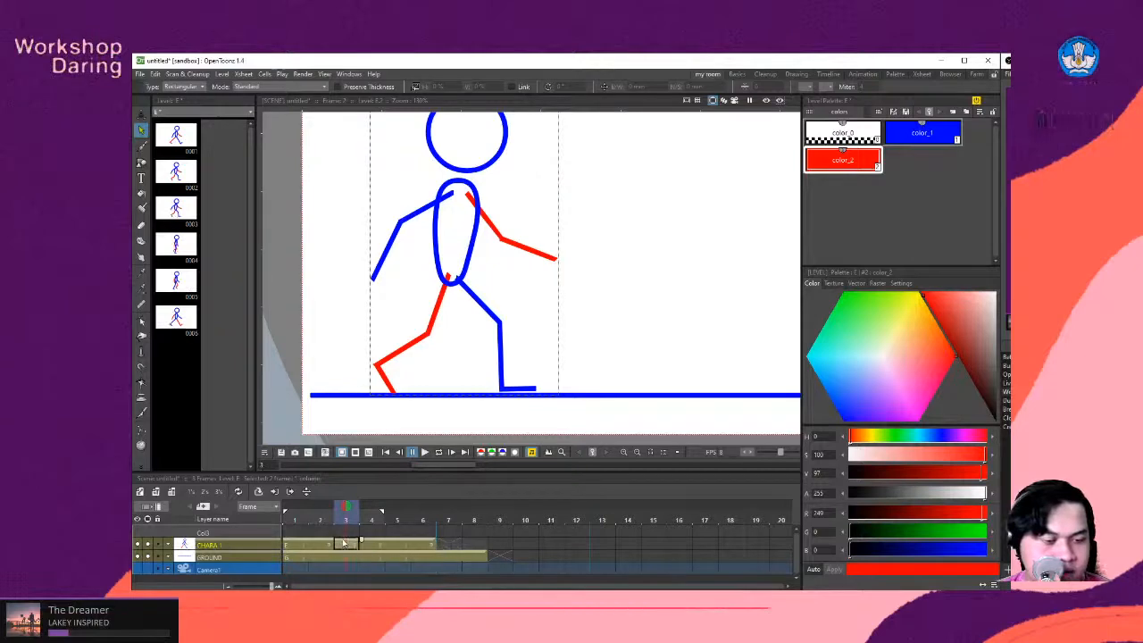
# - Try moving the duplicate from frame 3 to frame 7 and shifting the following drawings back one frame, and undo both moves
pyautogui.moveTo(356, 542); pyautogui.dragTo(459, 546)
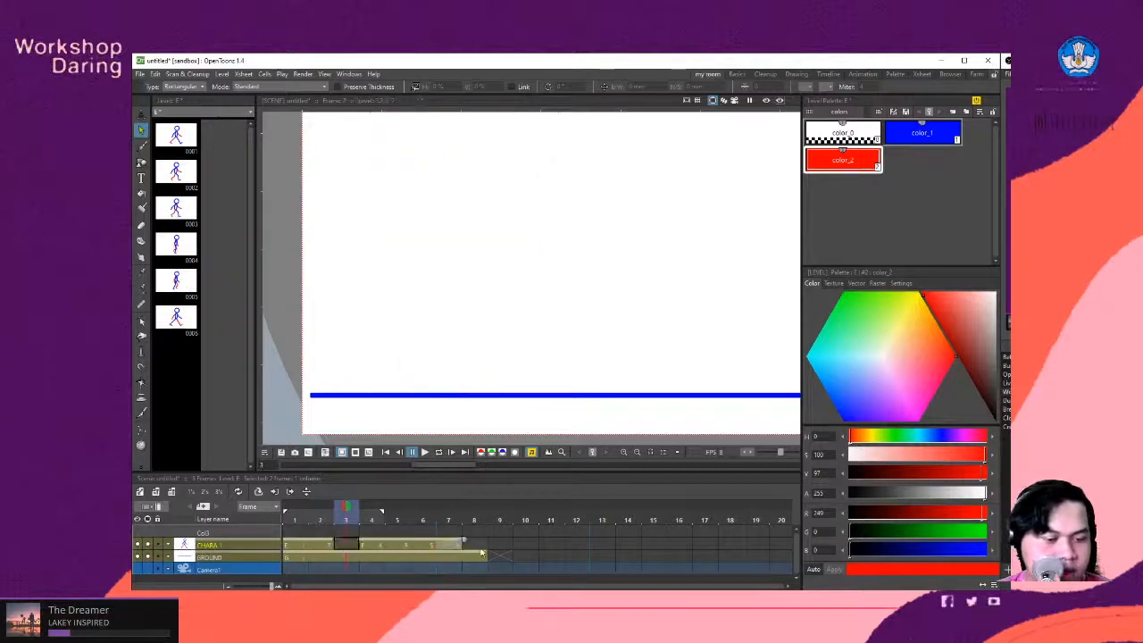
pyautogui.click(384, 544)
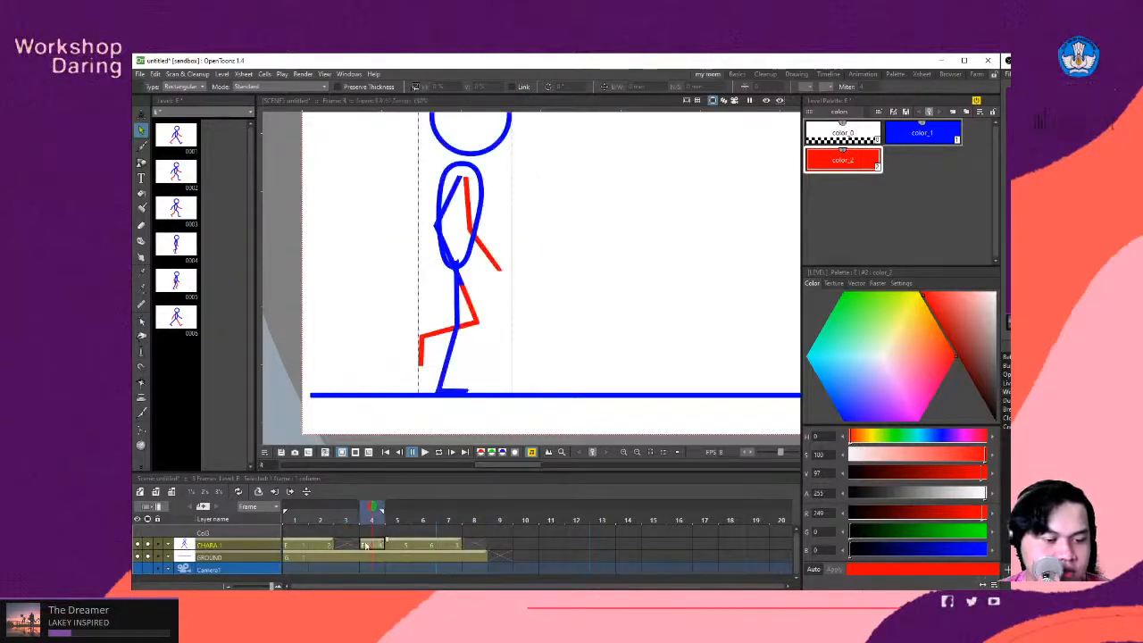
pyautogui.moveTo(366, 546)
pyautogui.mouseDown()
pyautogui.moveTo(454, 545)
pyautogui.moveTo(350, 545)
pyautogui.mouseUp()
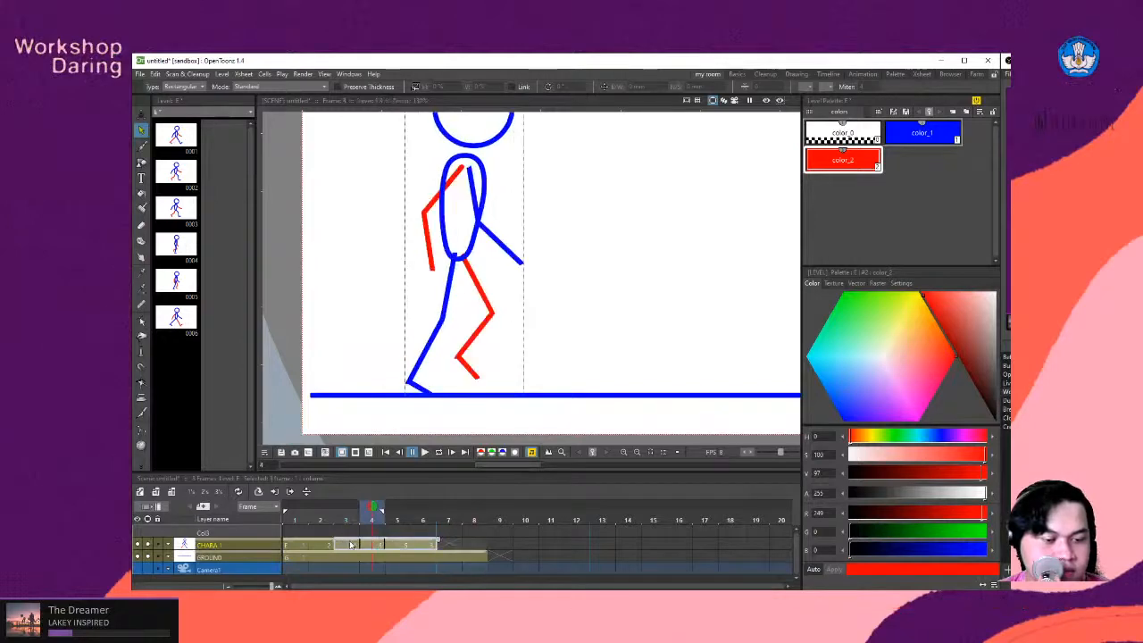
pyautogui.click(424, 545)
pyautogui.click(464, 547)
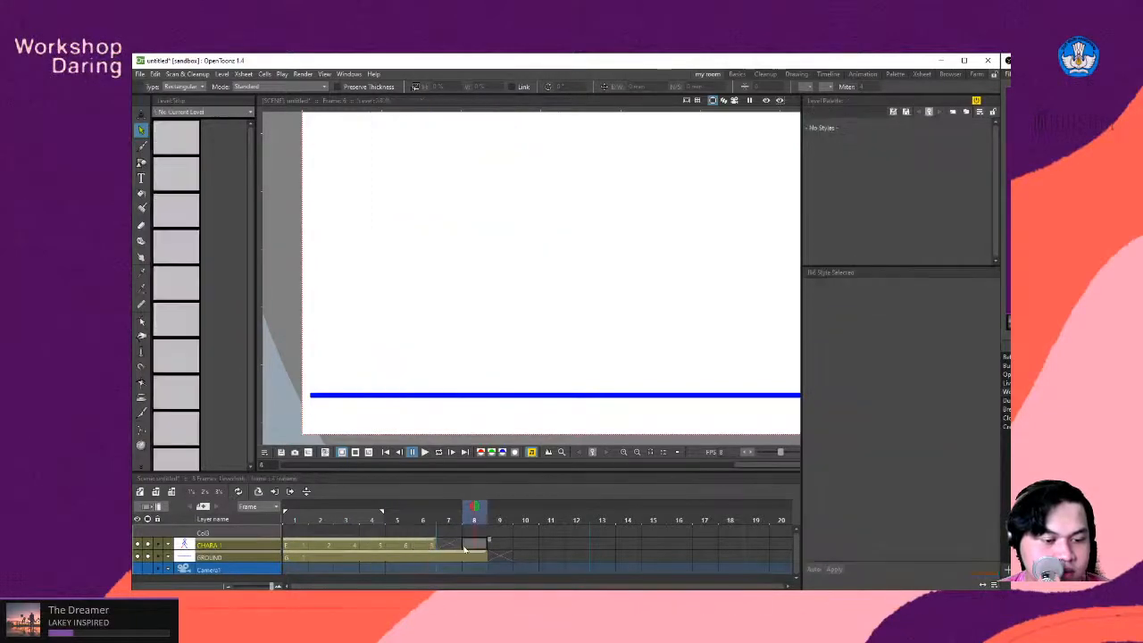
pyautogui.click(423, 545)
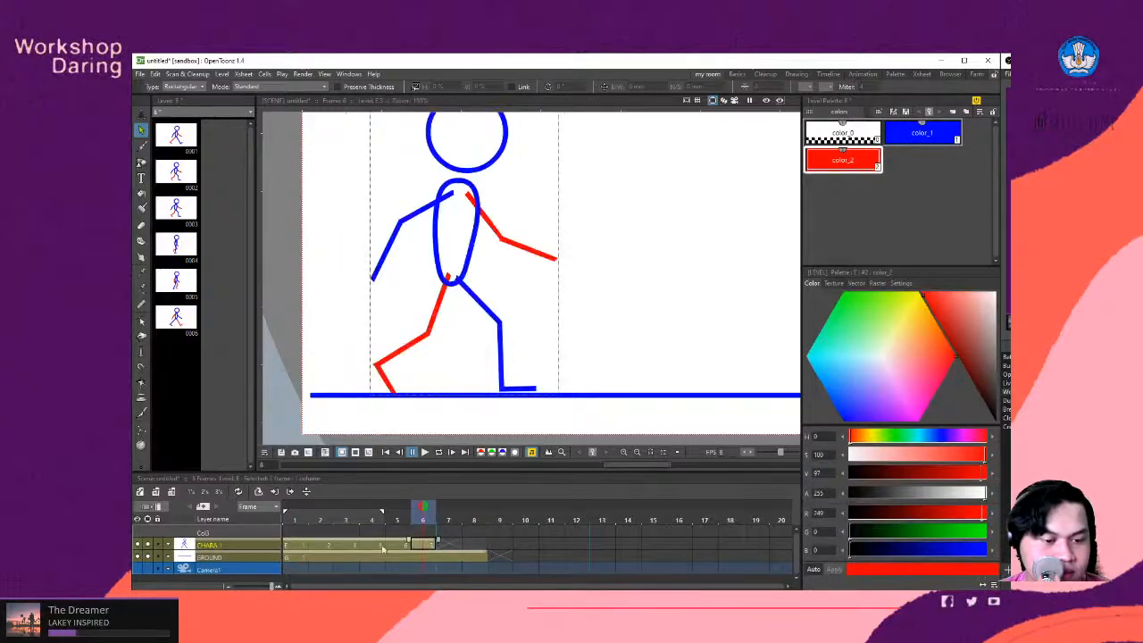
pyautogui.hotkey('ctrl', 'z')
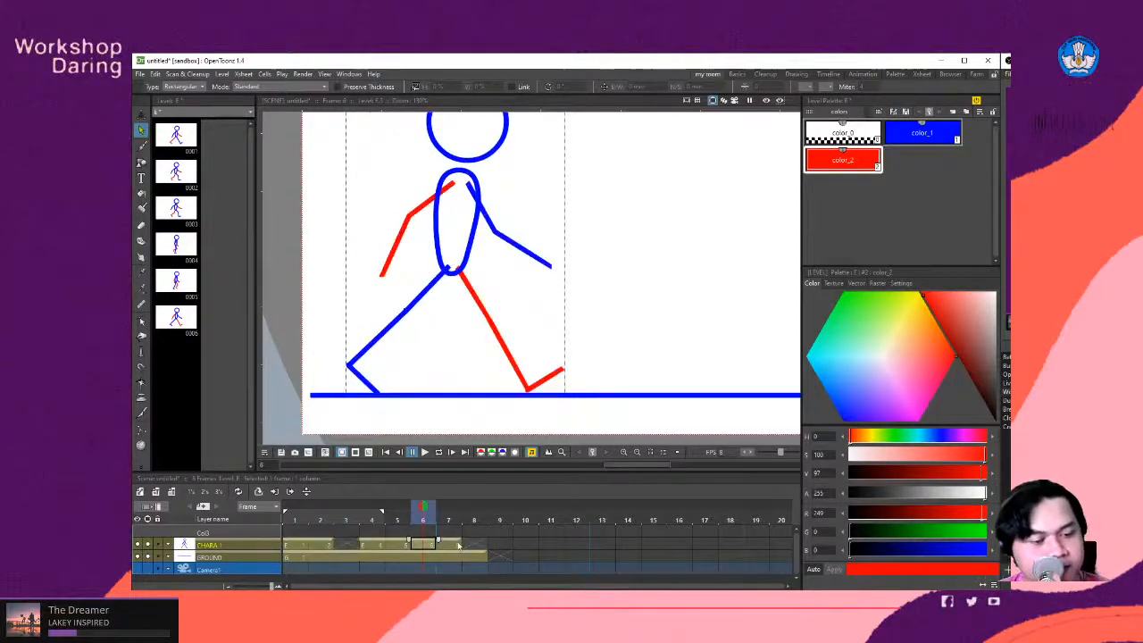
pyautogui.hotkey('ctrl', 'z')
# - Copy the frame 2 cell of CHARA 1 and paste it into frame 7
pyautogui.click(354, 547)
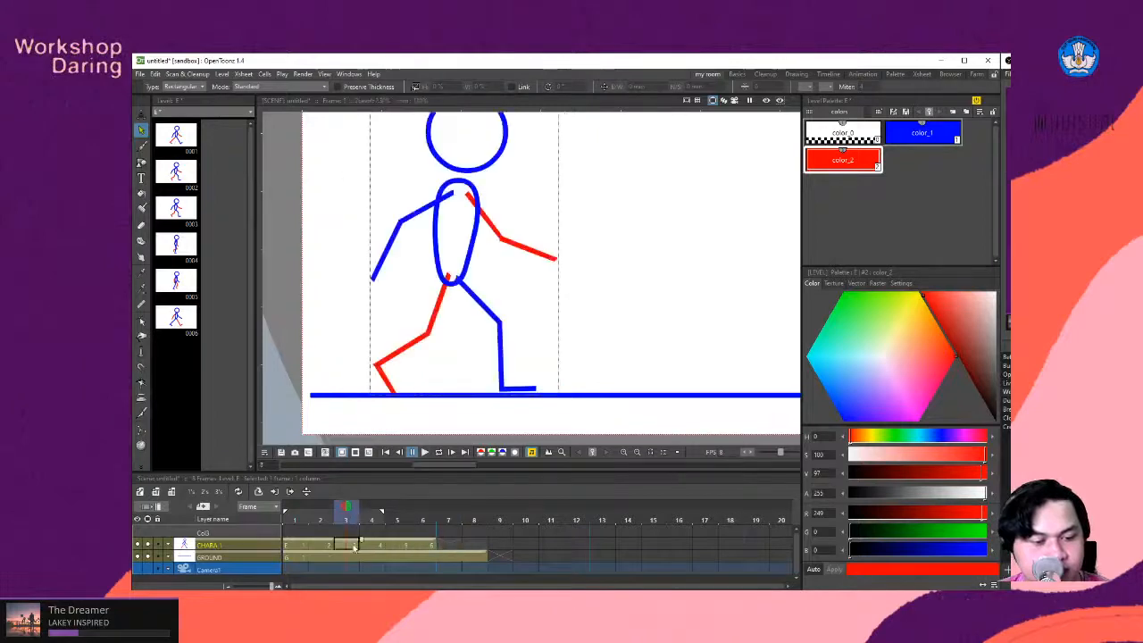
pyautogui.click(325, 546)
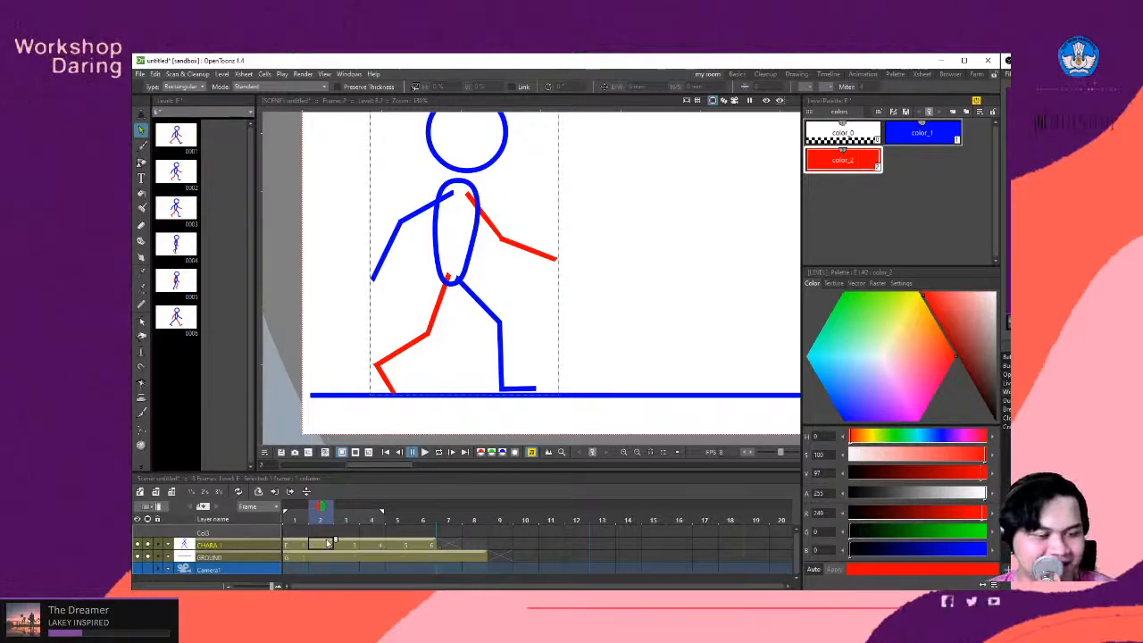
pyautogui.rightClick(328, 543)
pyautogui.click(366, 417)
pyautogui.click(459, 545)
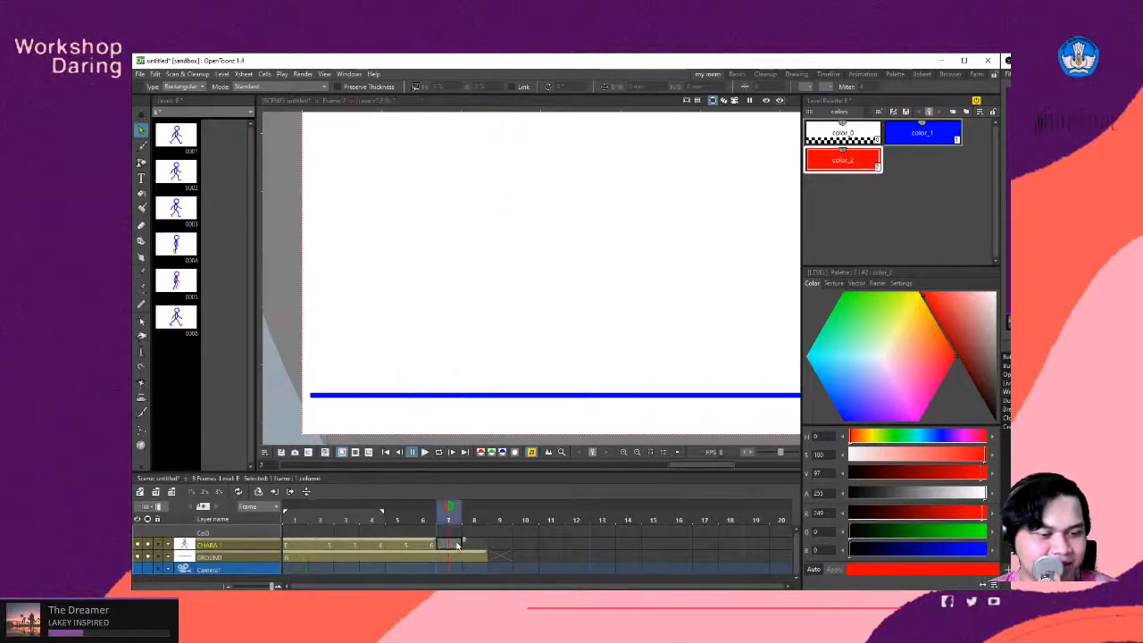
pyautogui.rightClick(446, 544)
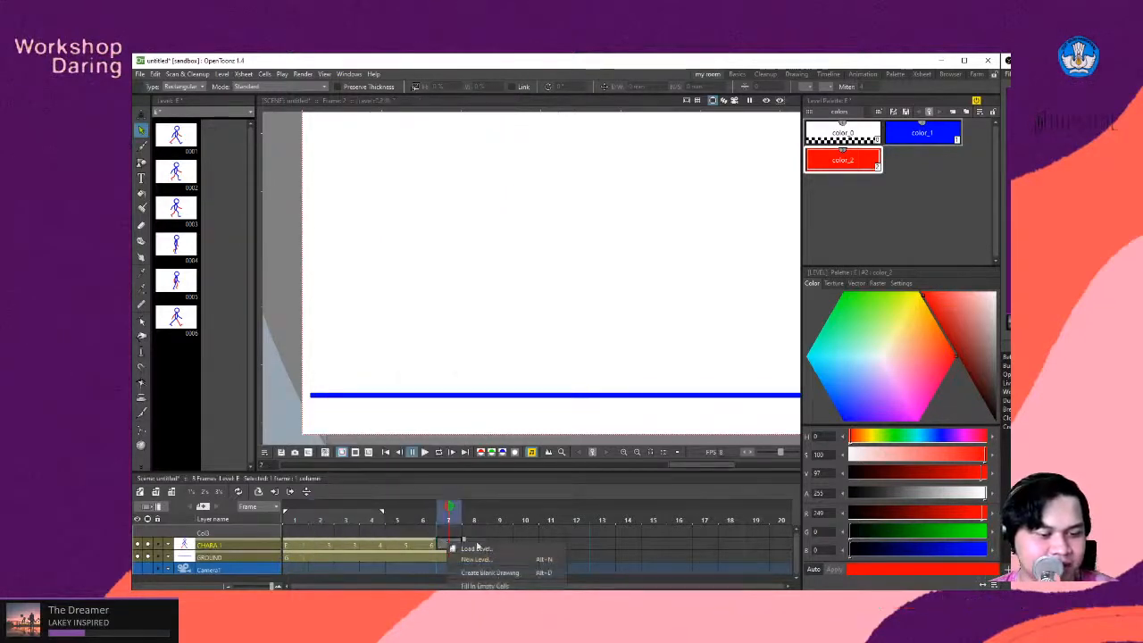
pyautogui.click(440, 544)
pyautogui.hotkey('ctrl', 'v')
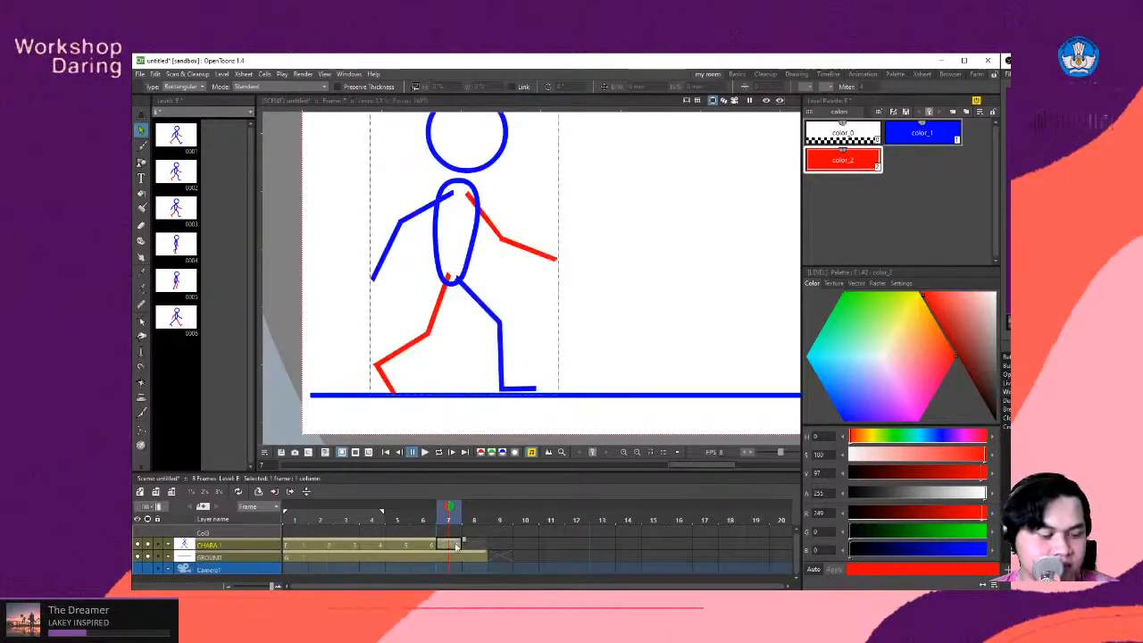
# - Duplicate the drawing in frame 7 of CHARA 1, delete the original cell there, and move the duplicate from frame 8 into frame 7
pyautogui.rightClick(456, 547)
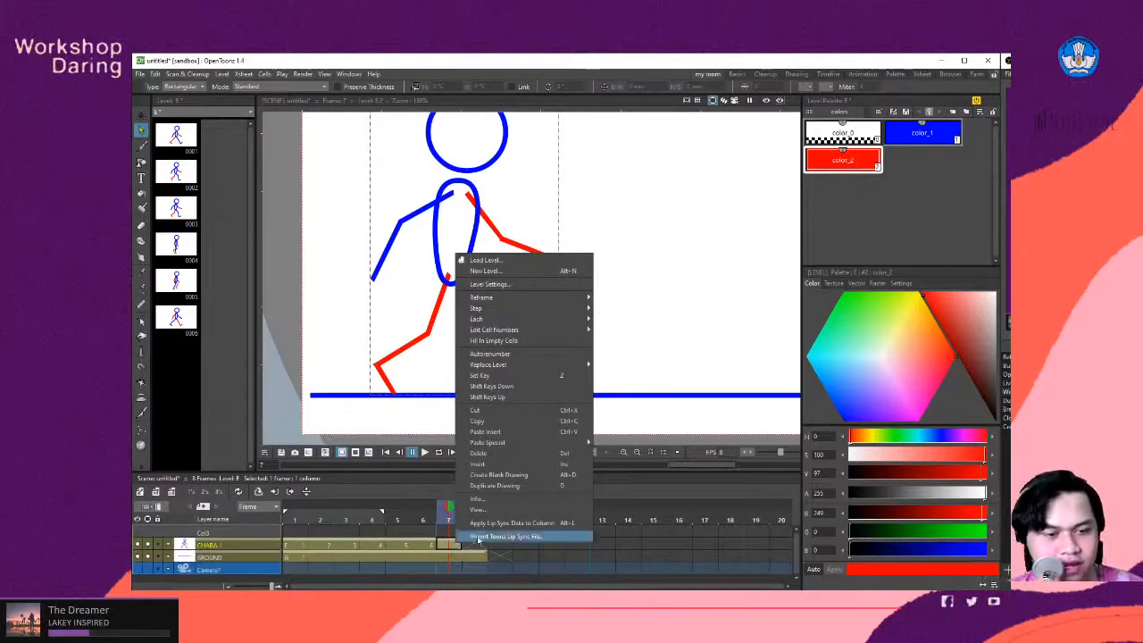
pyautogui.click(441, 550)
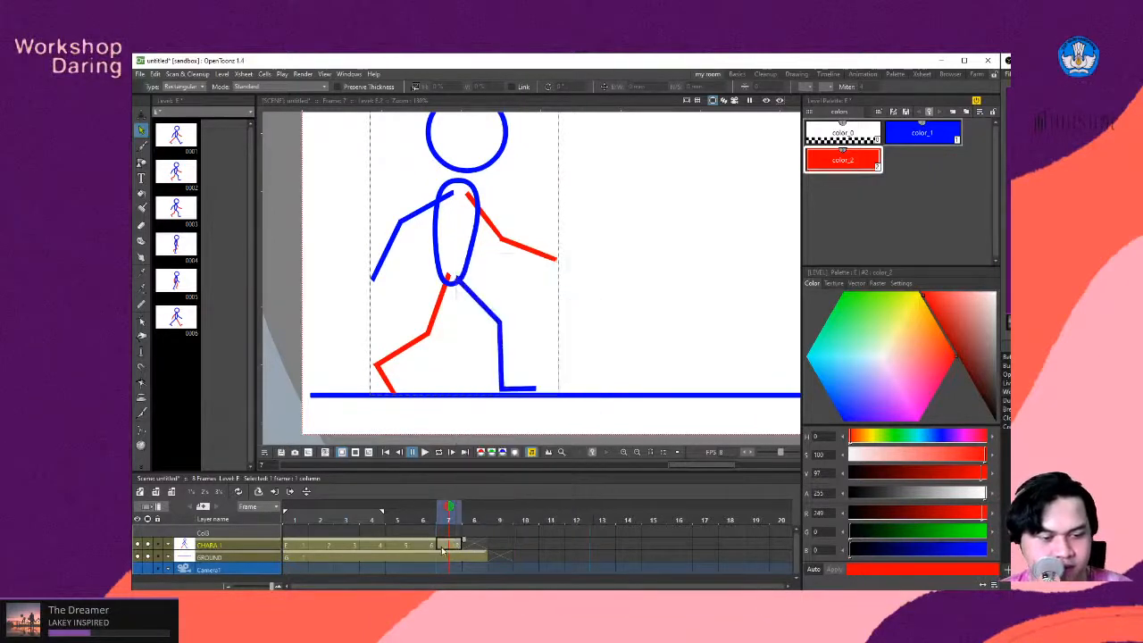
pyautogui.press('d')
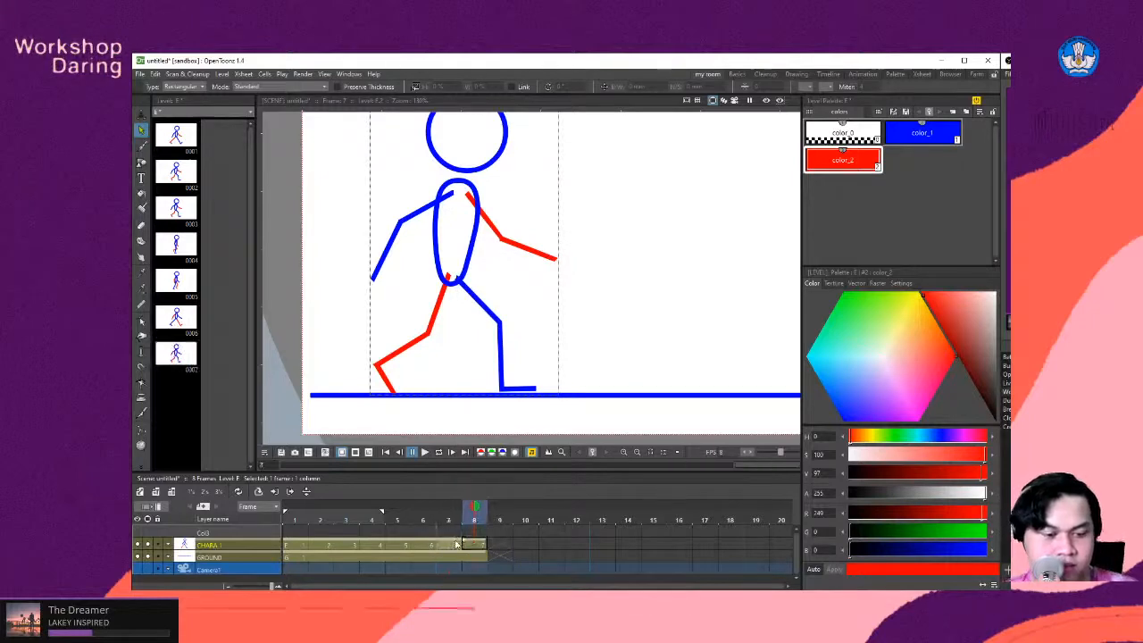
pyautogui.press('Delete')
pyautogui.click(464, 540)
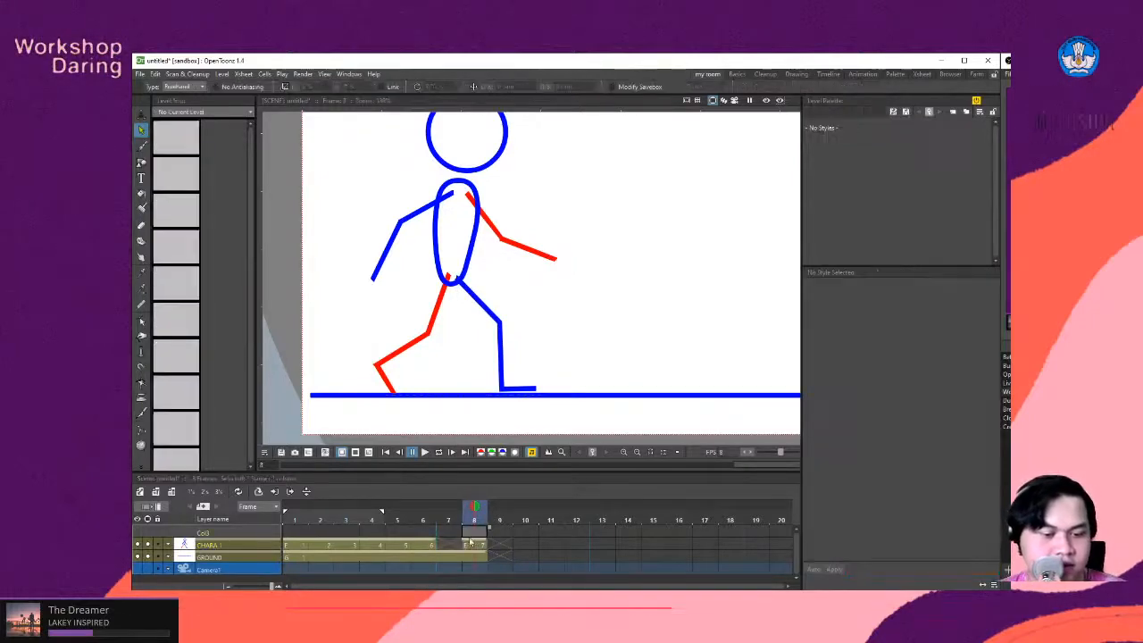
pyautogui.click(466, 543)
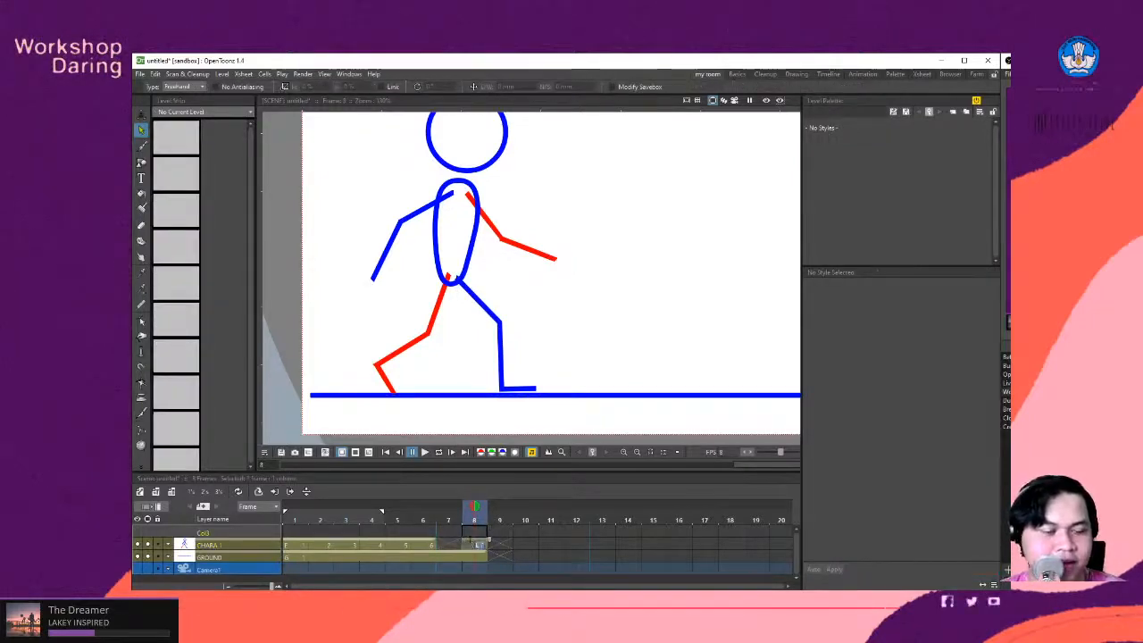
pyautogui.click(525, 544)
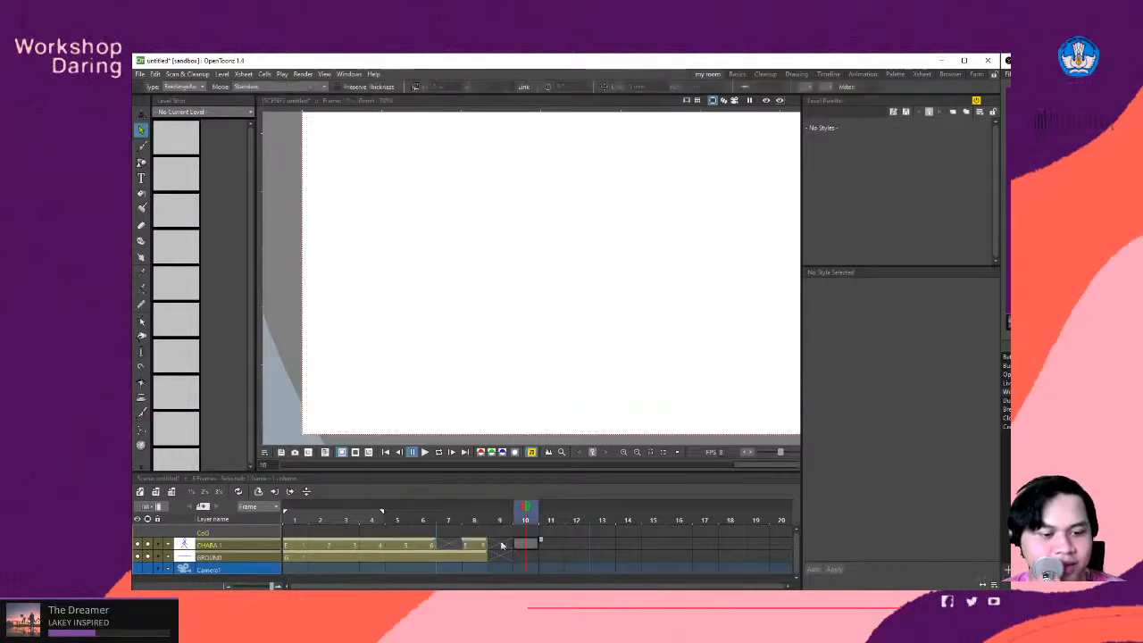
pyautogui.moveTo(477, 543); pyautogui.dragTo(448, 543)
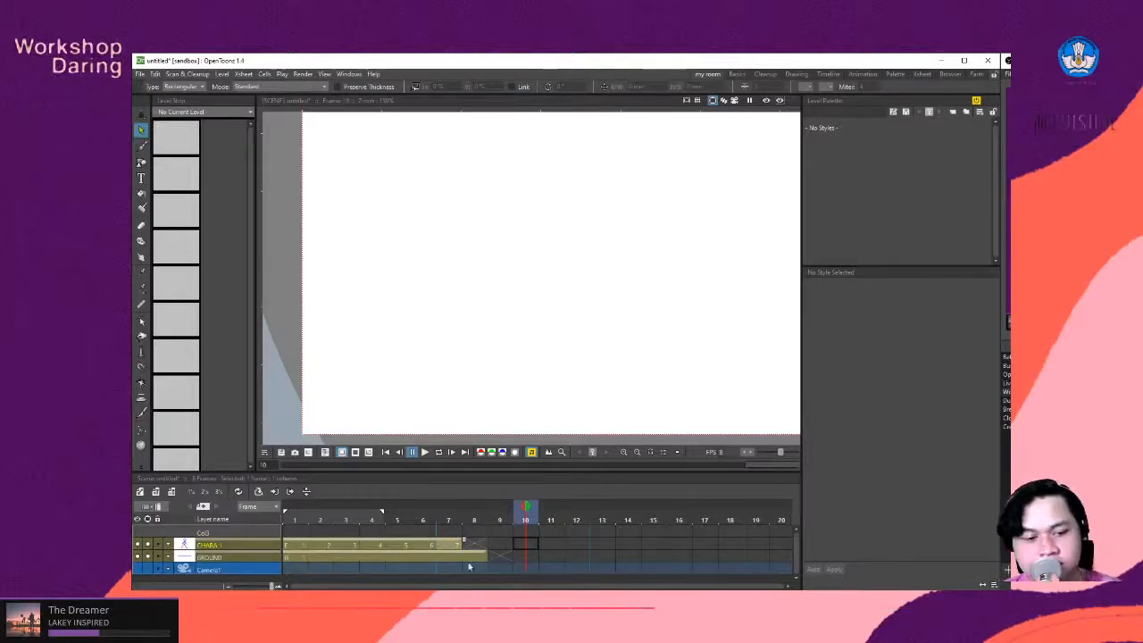
# - Review the poses from frame 1 to frame 7 and compare them with the walk cycle reference image in the browser
pyautogui.moveTo(527, 511)
pyautogui.mouseDown()
pyautogui.moveTo(322, 509)
pyautogui.moveTo(448, 511)
pyautogui.mouseUp()
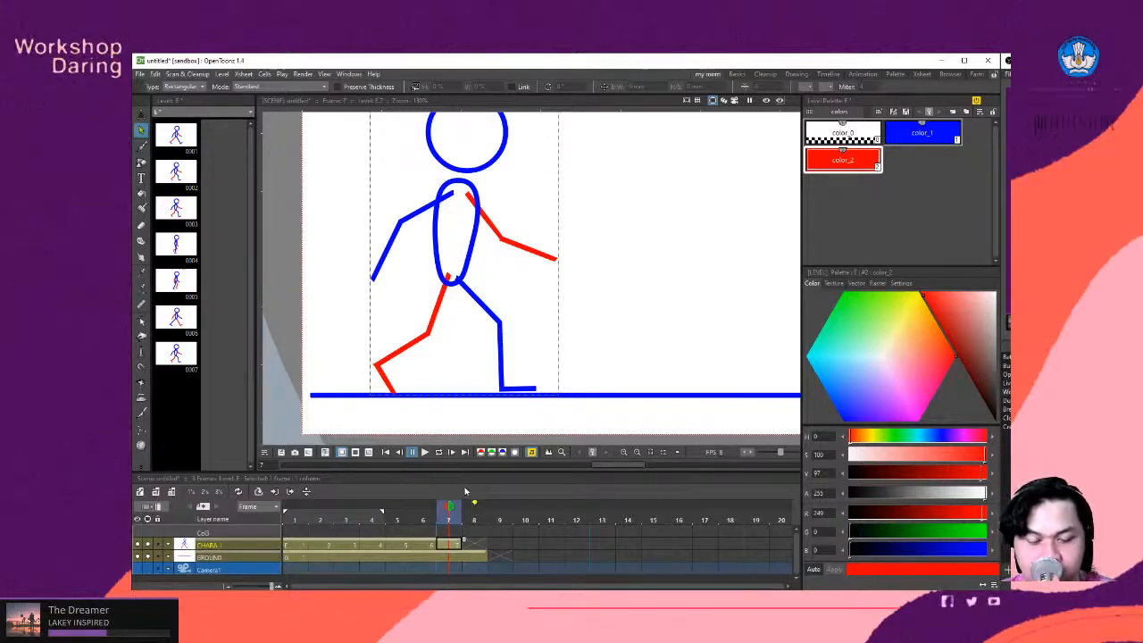
pyautogui.moveTo(448, 507); pyautogui.dragTo(245, 529)
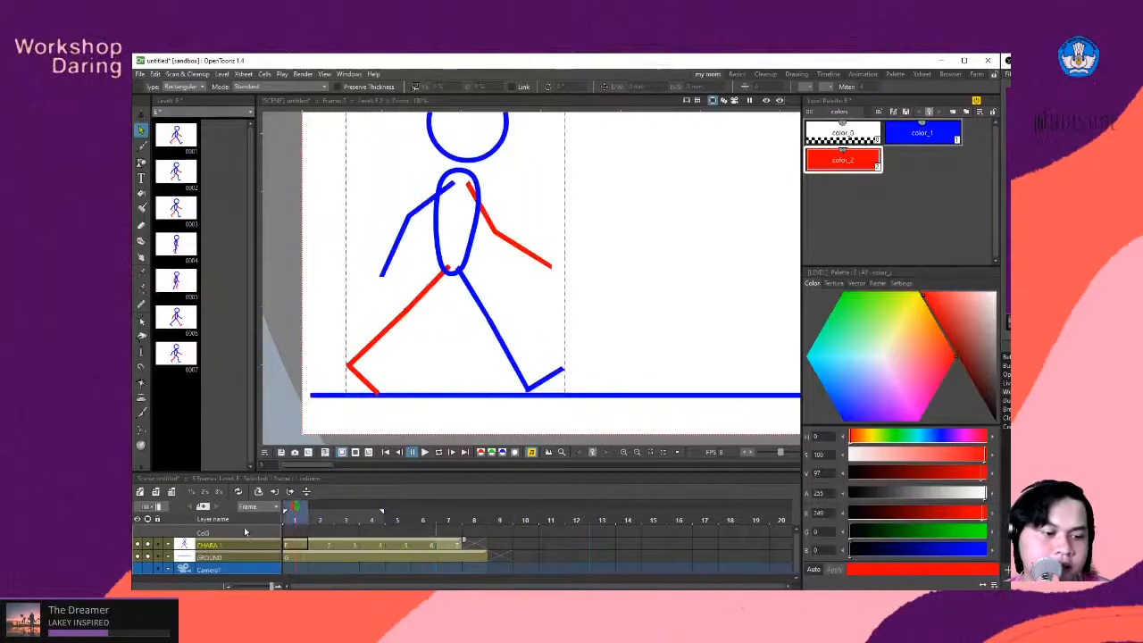
pyautogui.click(404, 537)
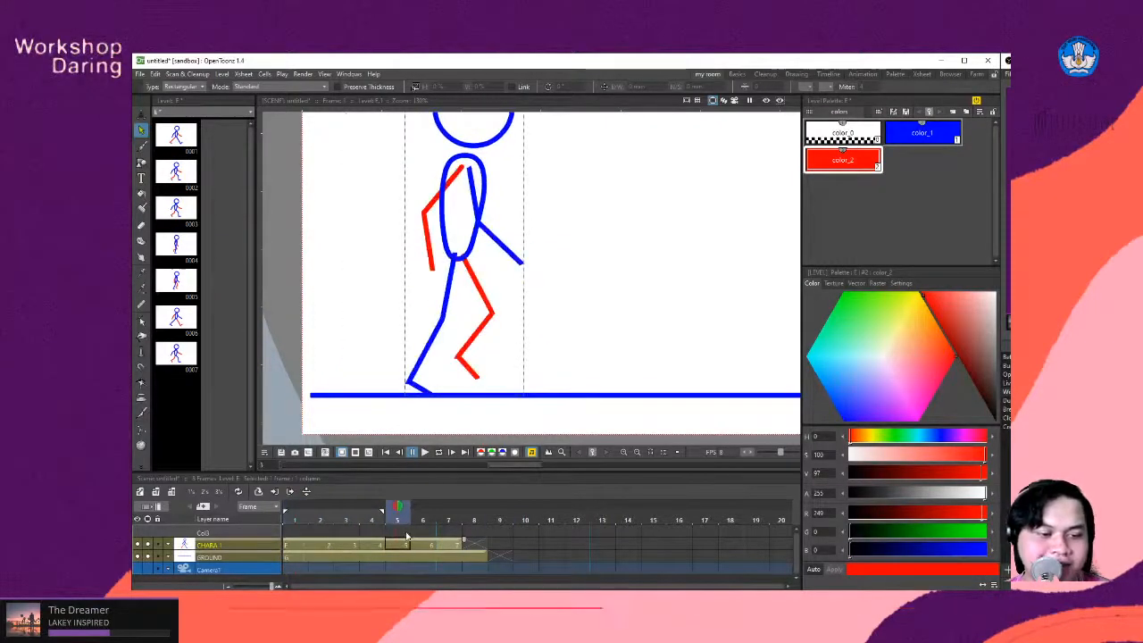
pyautogui.click(441, 541)
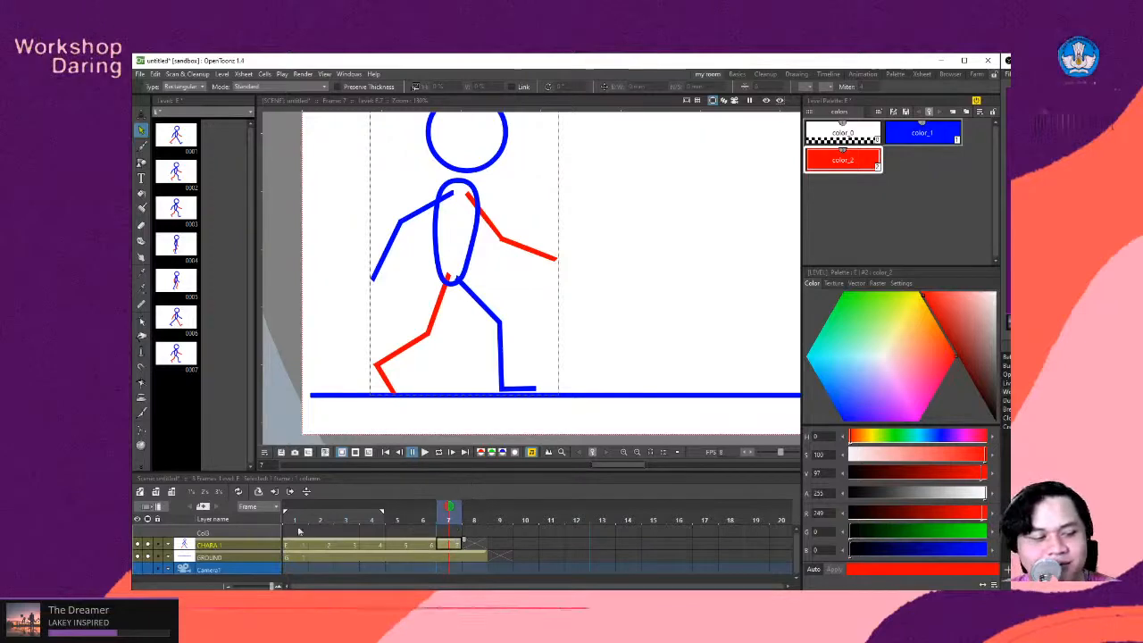
pyautogui.hotkey('alt', 'Tab')
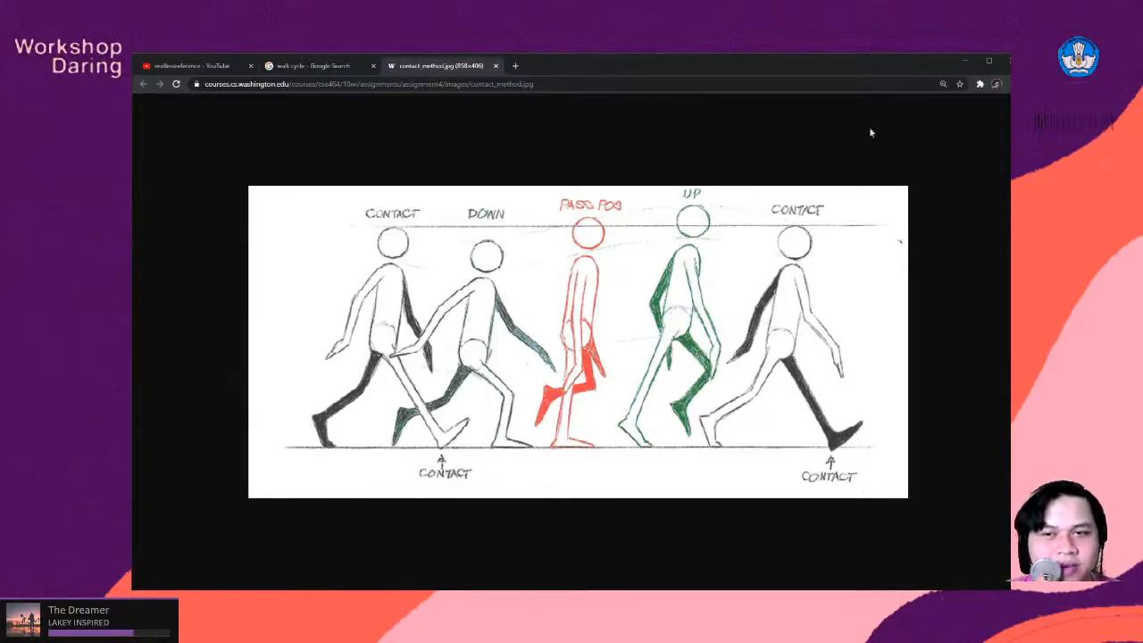
pyautogui.click(965, 61)
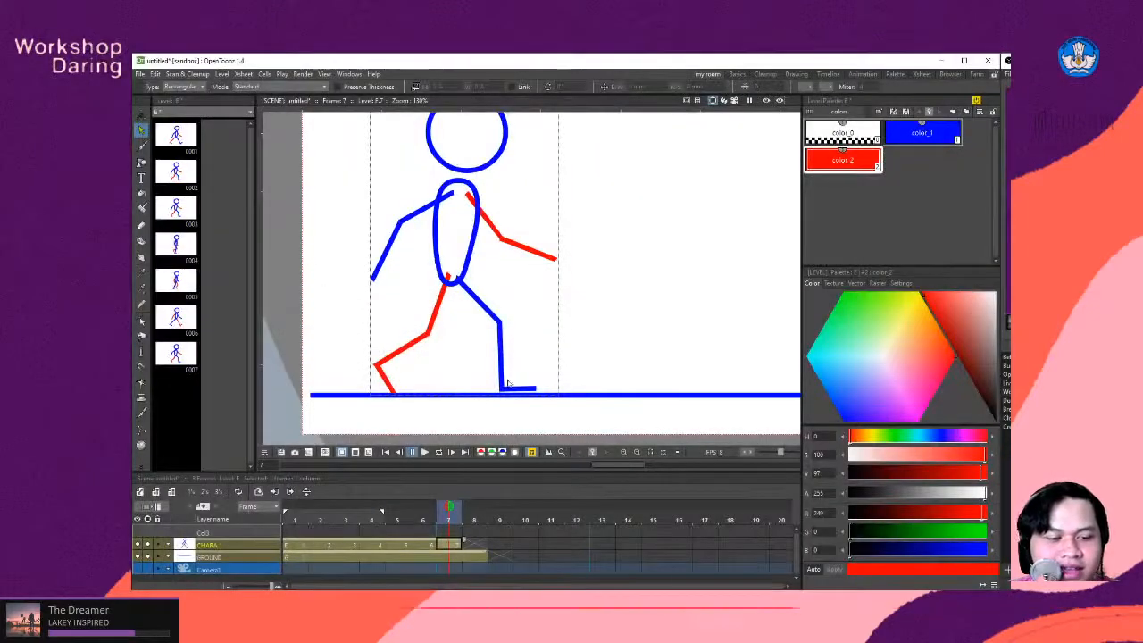
# - Extend the end of the playback range to frame 7
pyautogui.click(374, 519)
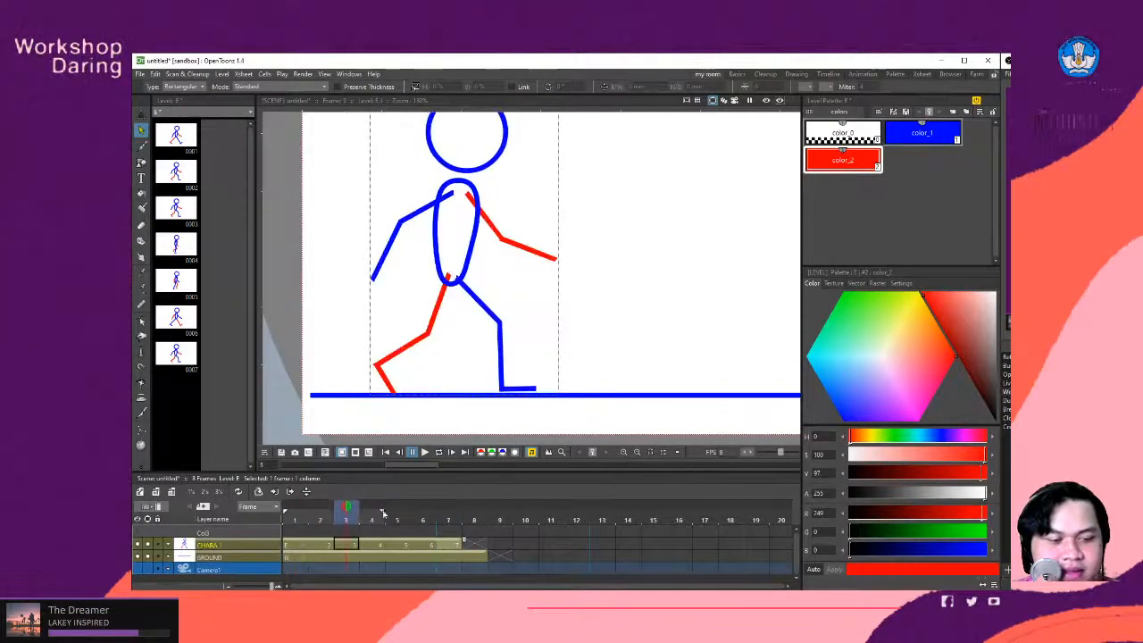
pyautogui.moveTo(384, 513); pyautogui.dragTo(478, 522)
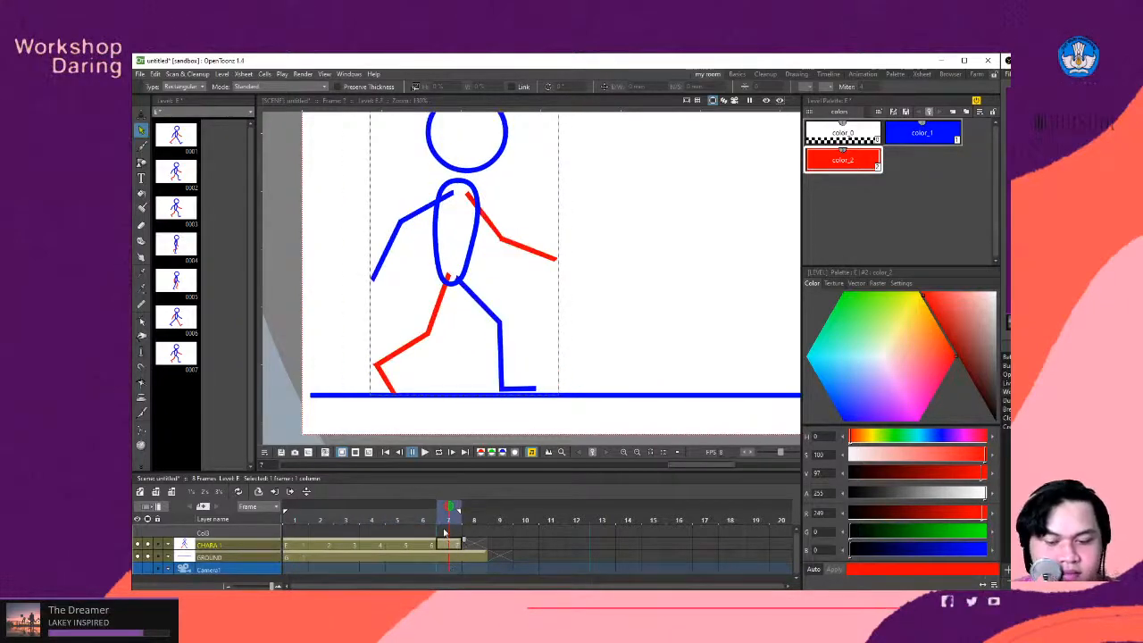
# - Swap the limb colours in frame 7: front leg and rear arm to red color_2, rear leg and front arm to blue color_1
pyautogui.click(496, 333)
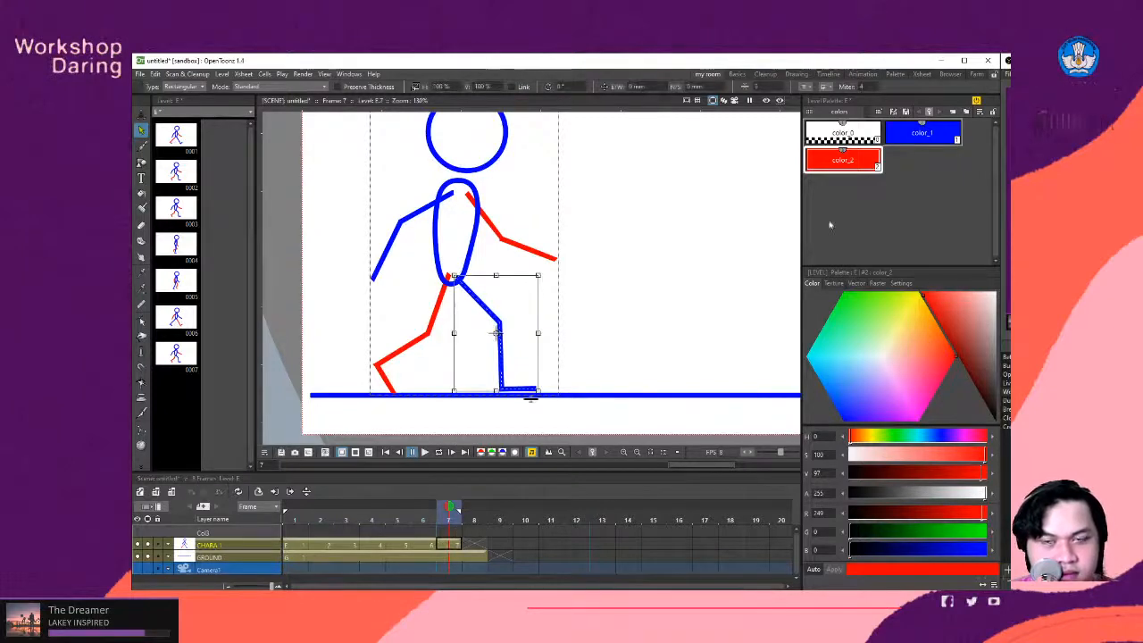
pyautogui.click(839, 163)
pyautogui.click(438, 308)
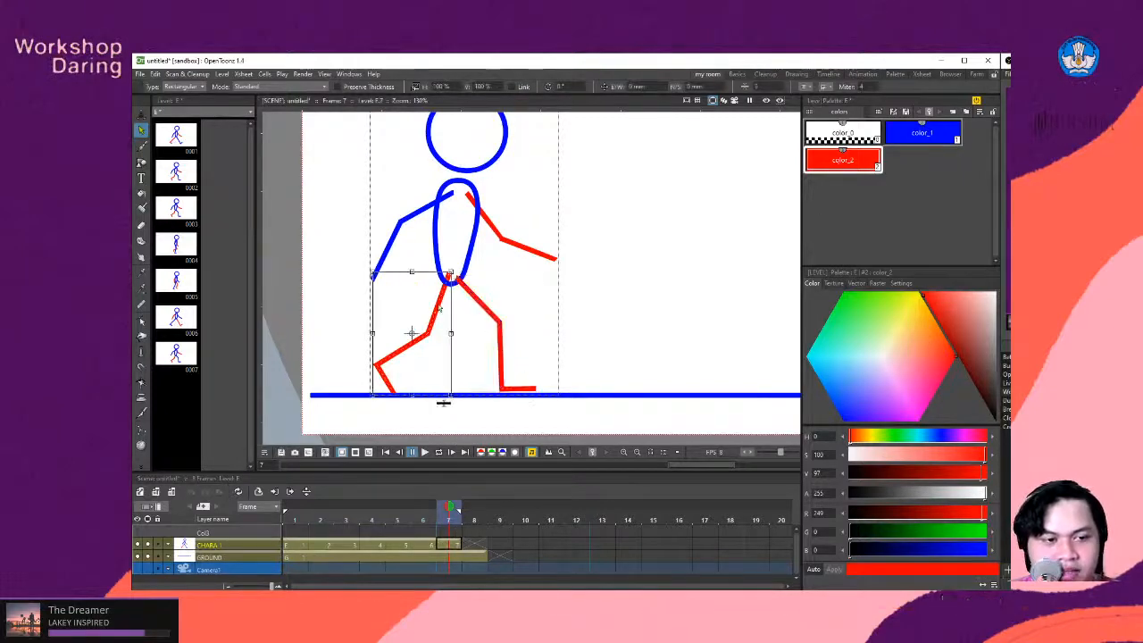
pyautogui.click(911, 136)
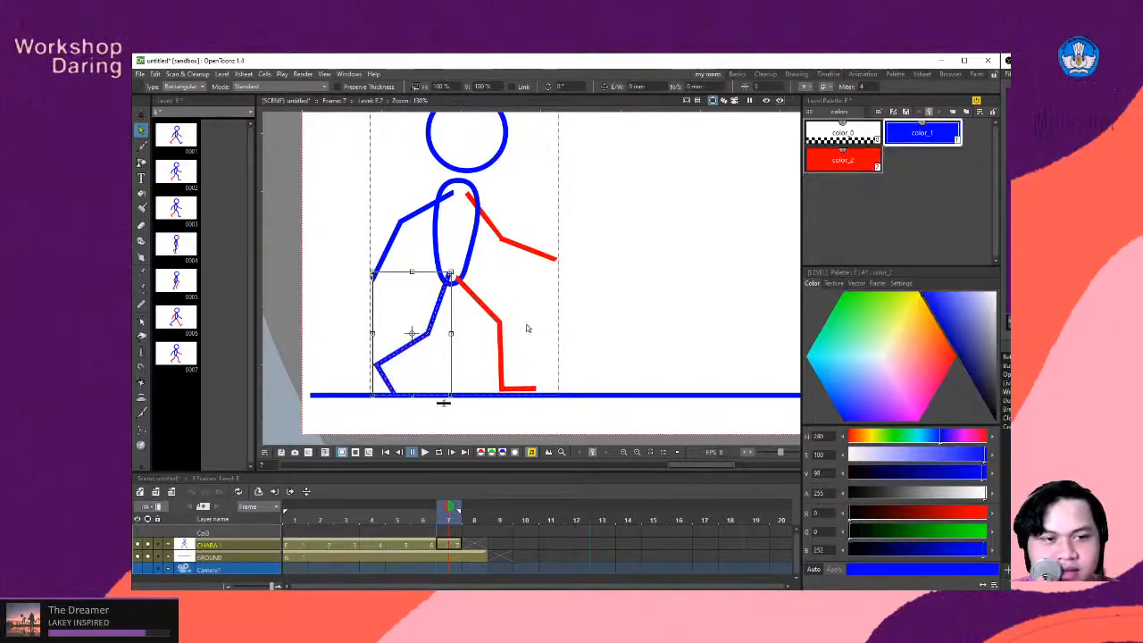
pyautogui.click(509, 246)
pyautogui.click(895, 139)
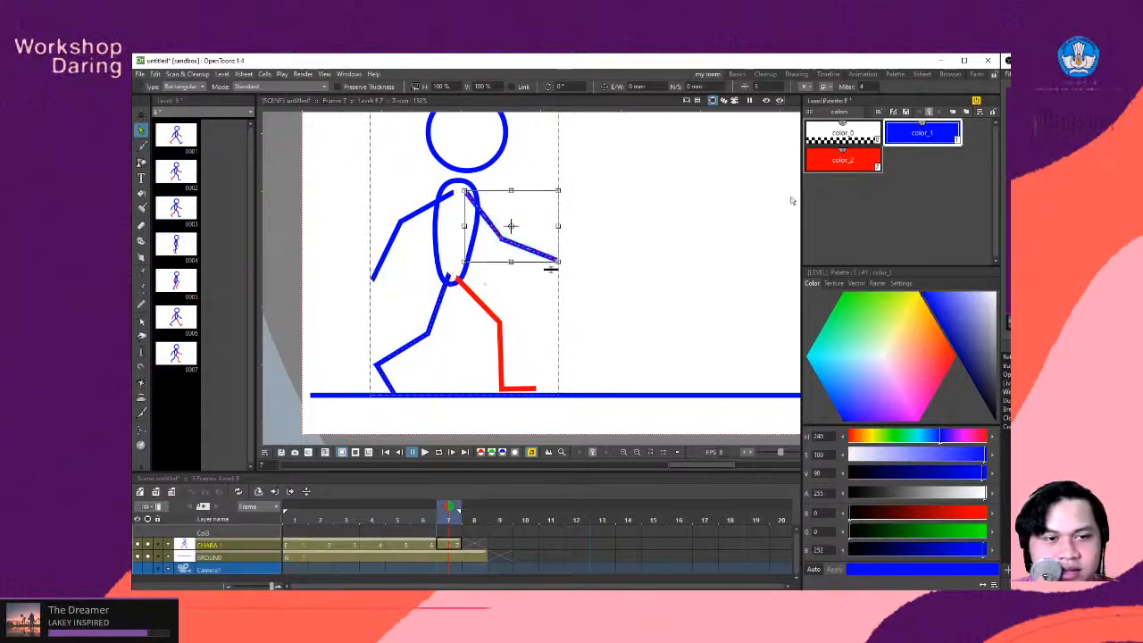
pyautogui.click(416, 214)
pyautogui.click(831, 164)
pyautogui.click(437, 362)
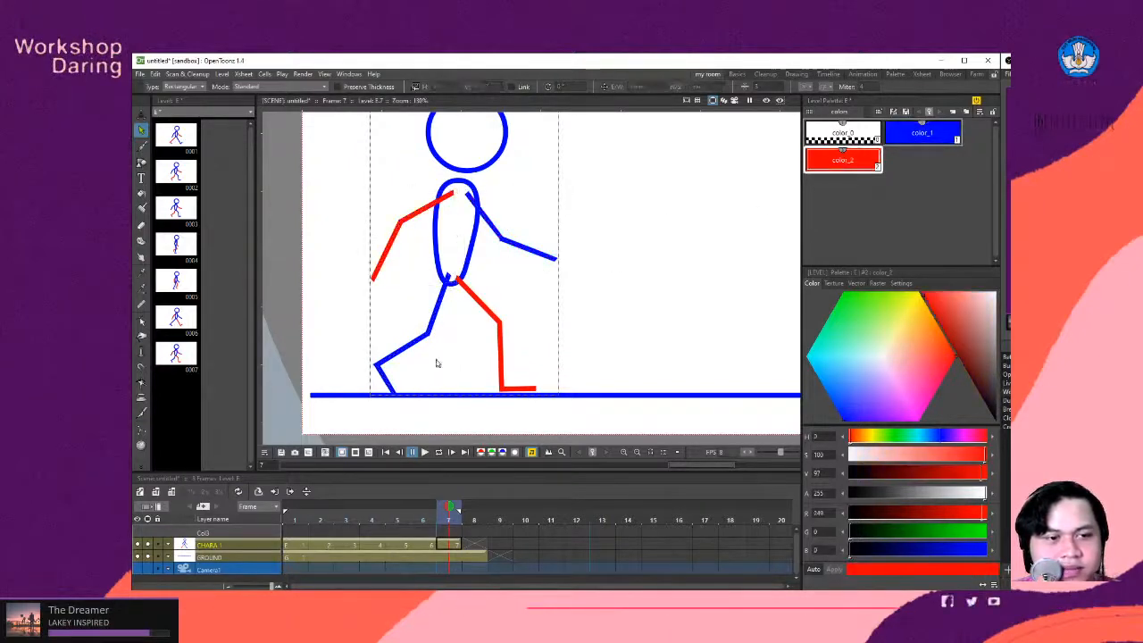
# - Send the red rear arm in frame 7 behind the torso in the stroke stacking order
pyautogui.click(474, 299)
pyautogui.rightClick(468, 293)
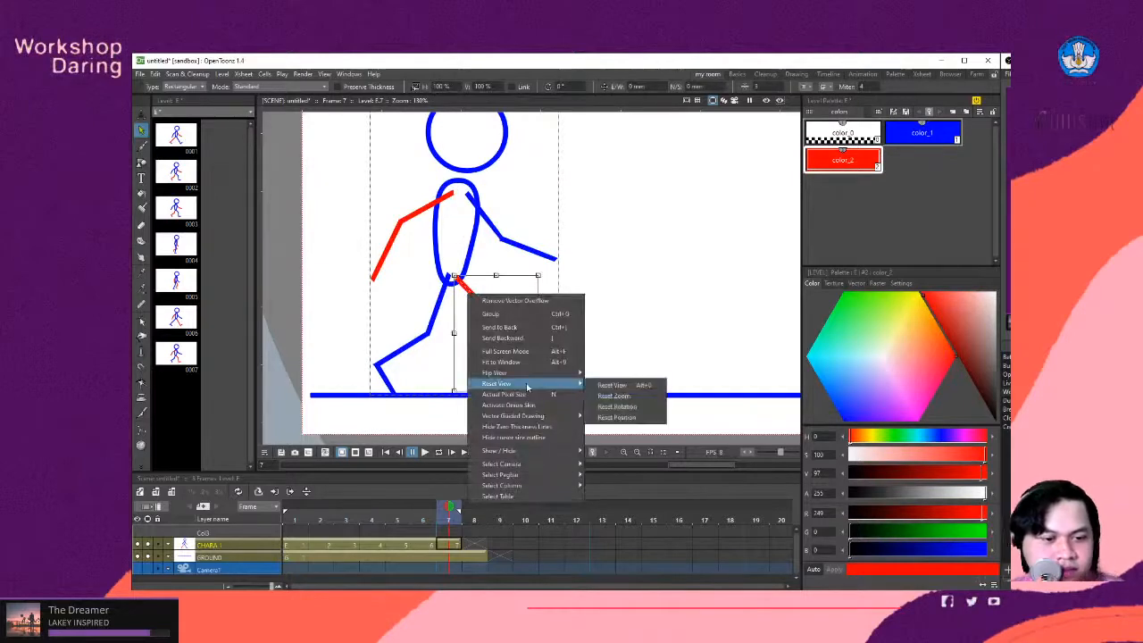
pyautogui.moveTo(535, 418)
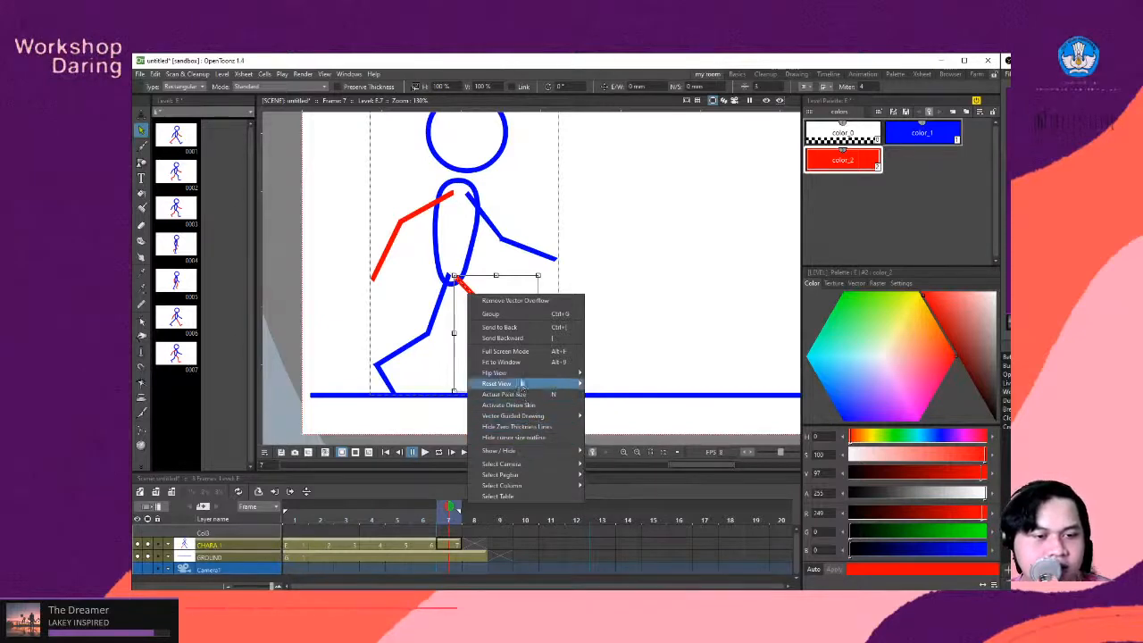
pyautogui.click(609, 332)
pyautogui.click(447, 198)
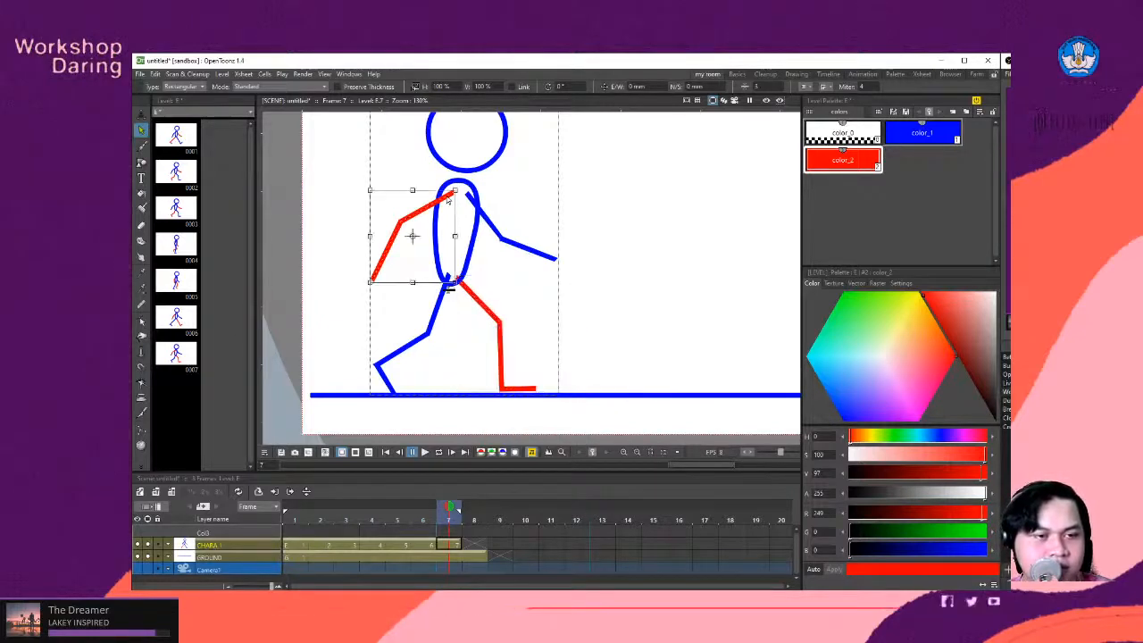
pyautogui.rightClick(447, 194)
pyautogui.click(489, 235)
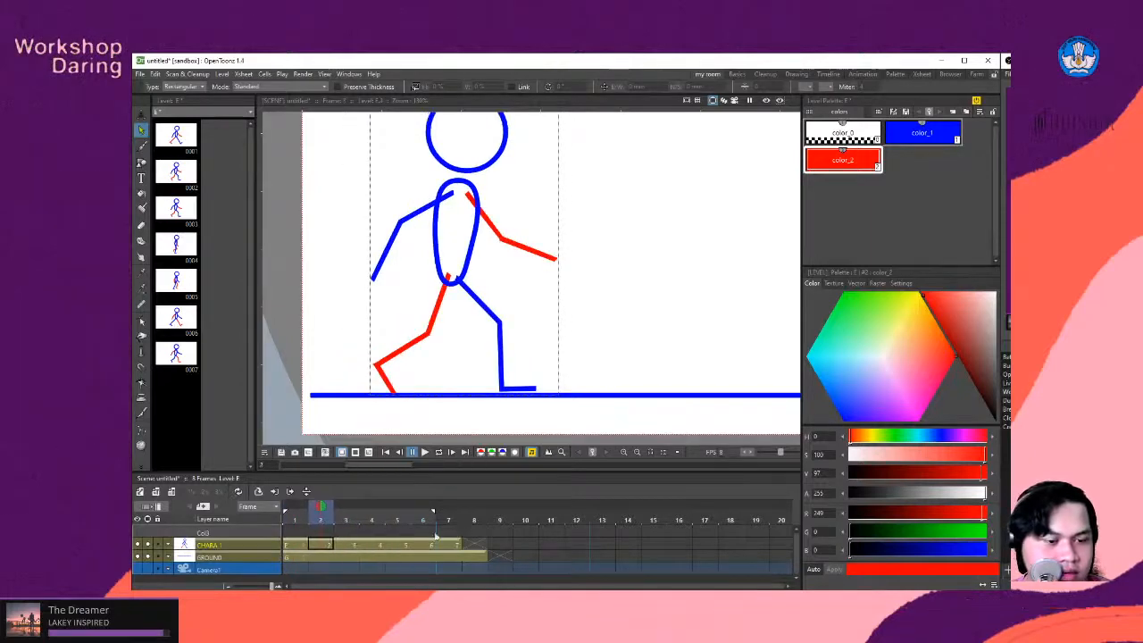
# - Flip back and forth through frames 1 to 3 to compare the opening poses
pyautogui.press('Right')
pyautogui.press('Left')
pyautogui.press('Right')
pyautogui.press('Left')
pyautogui.press('Left')
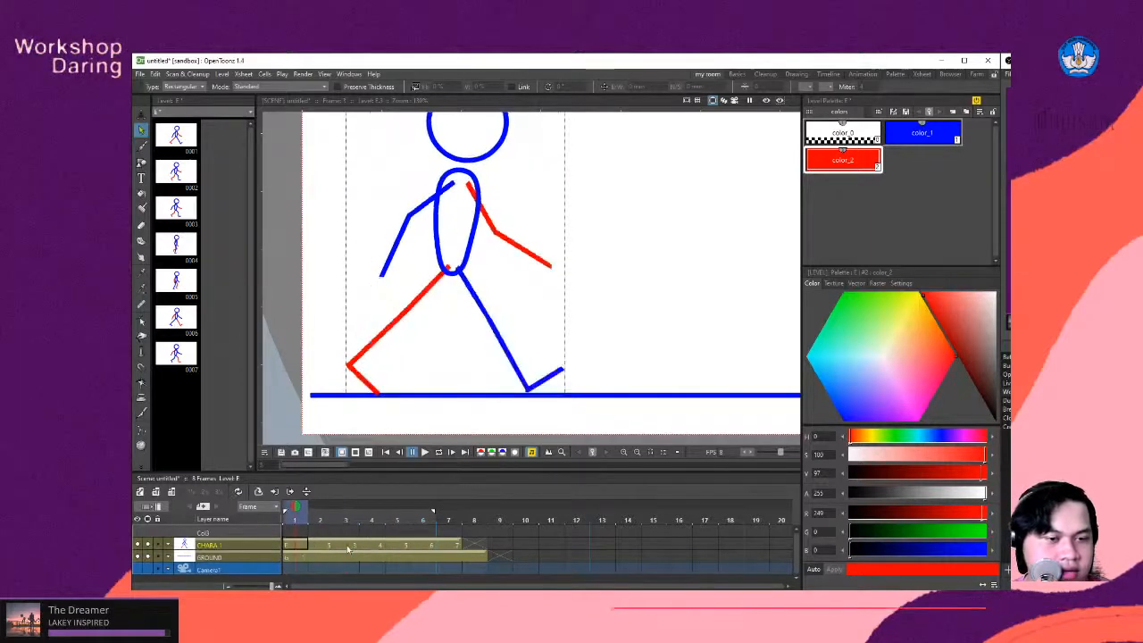
pyautogui.press('Right')
pyautogui.press('Right')
pyautogui.press('Left')
pyautogui.press('Right')
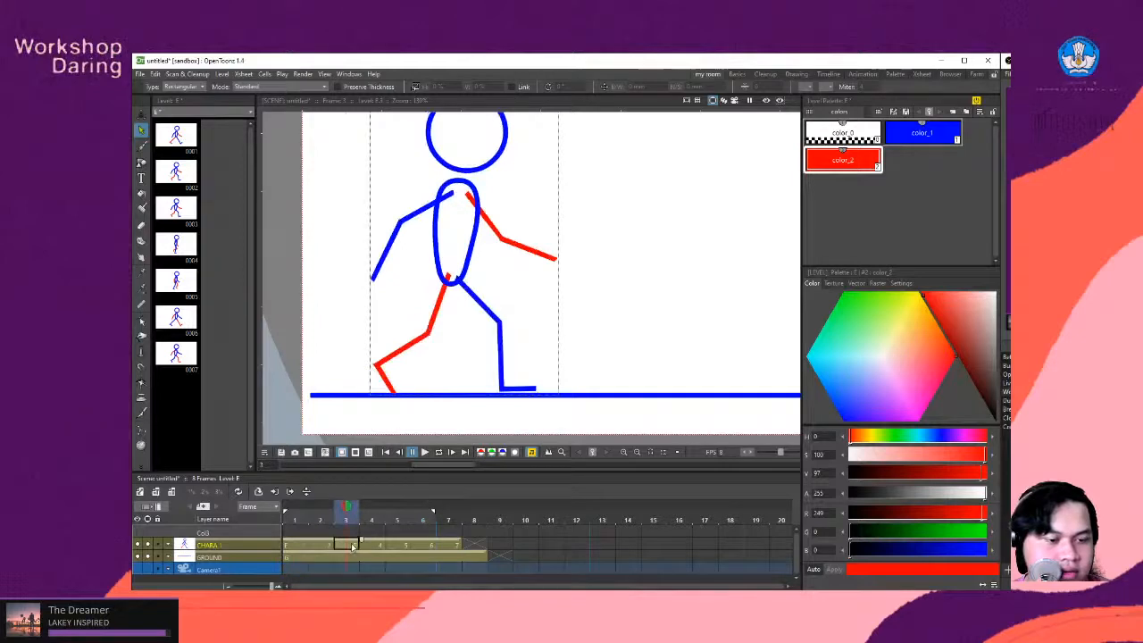
# - Remove the repeated pose in frame 3 of CHARA 1 and shift the following drawings one frame earlier
pyautogui.click(368, 546)
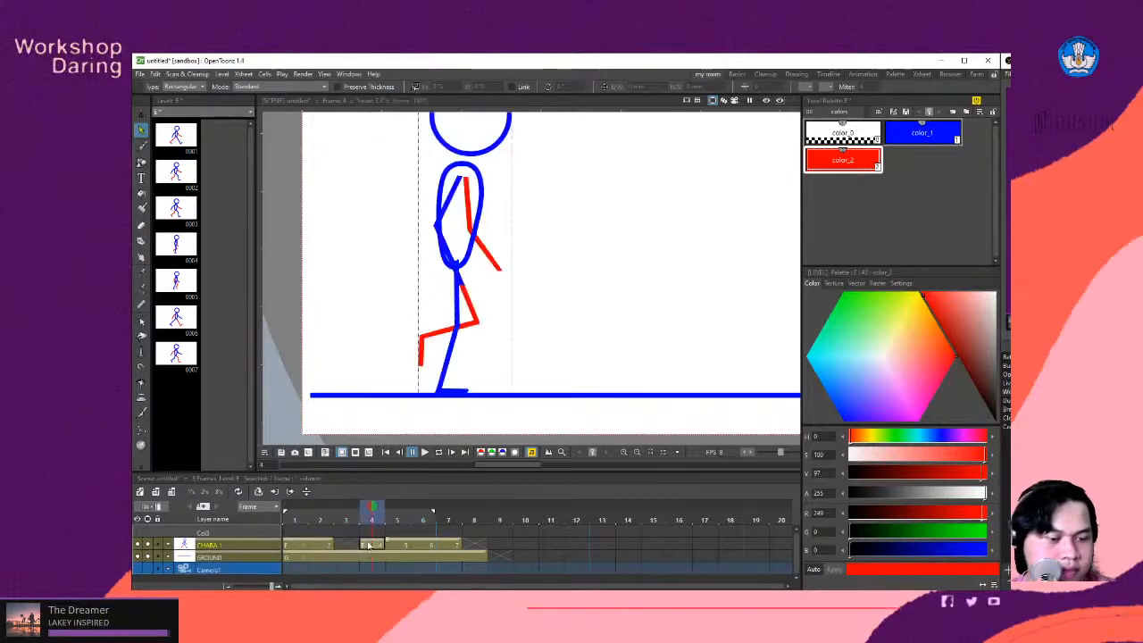
pyautogui.moveTo(460, 545); pyautogui.dragTo(348, 544)
pyautogui.click(373, 545)
pyautogui.click(400, 546)
pyautogui.click(349, 547)
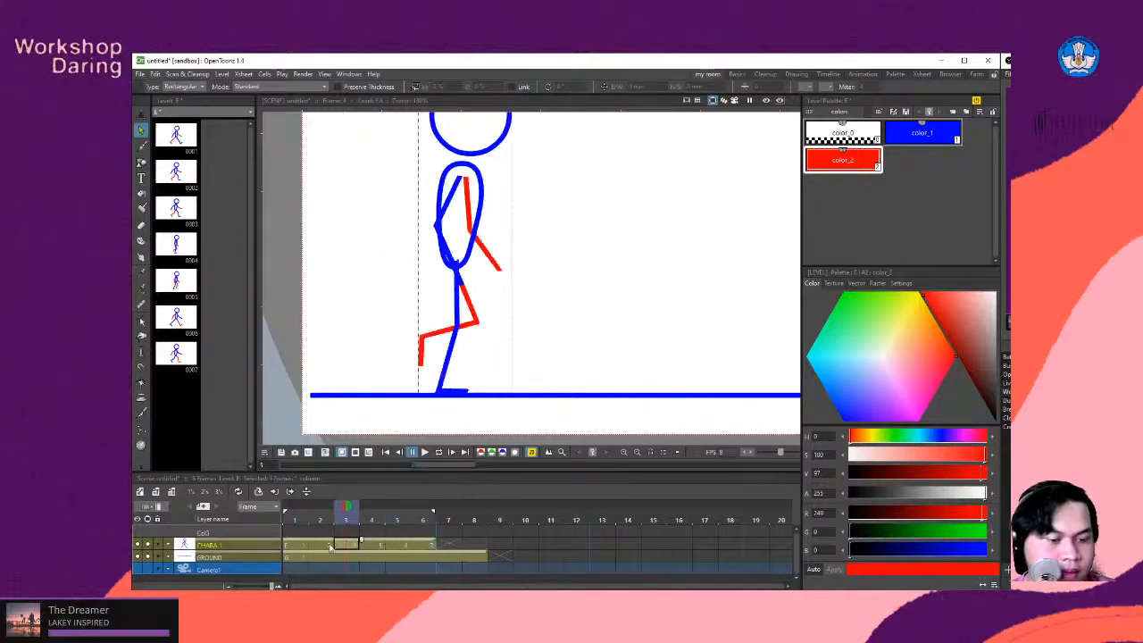
pyautogui.click(329, 547)
pyautogui.click(302, 550)
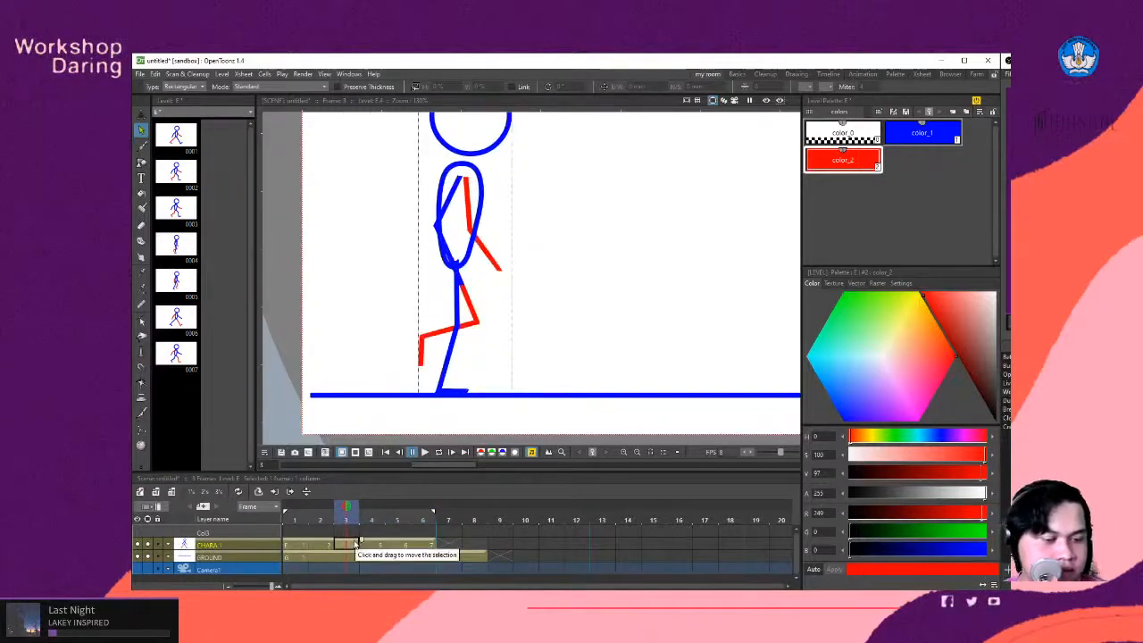
# - Copy the frame 3 passing pose of CHARA 1 into frame 7 and create a duplicate drawing from it
pyautogui.click(402, 545)
pyautogui.click(477, 545)
pyautogui.click(457, 548)
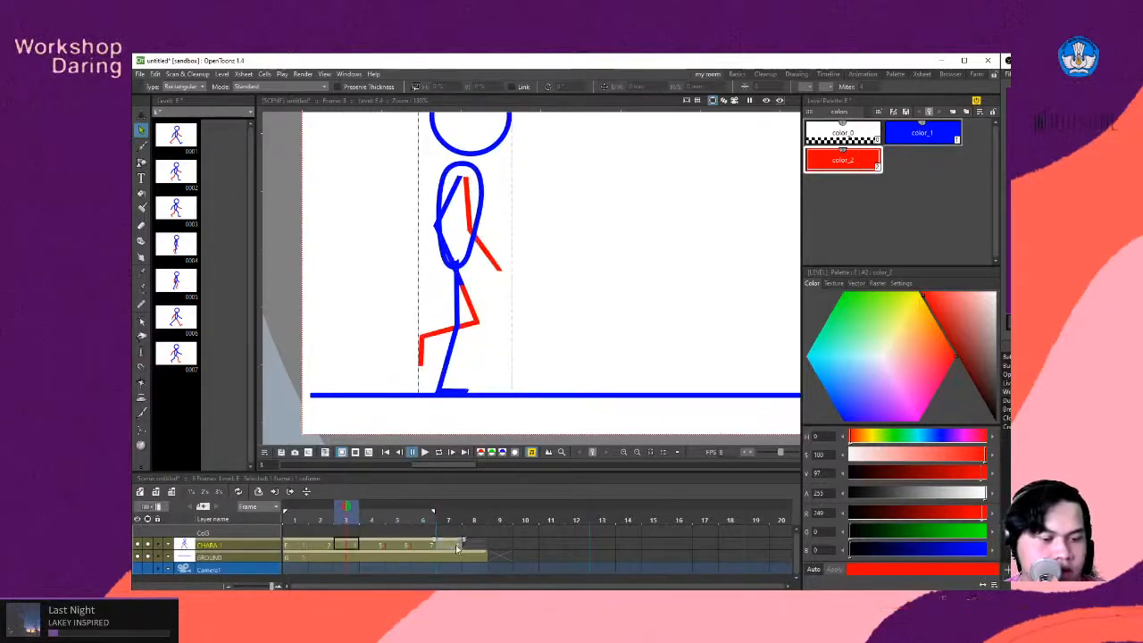
pyautogui.click(451, 545)
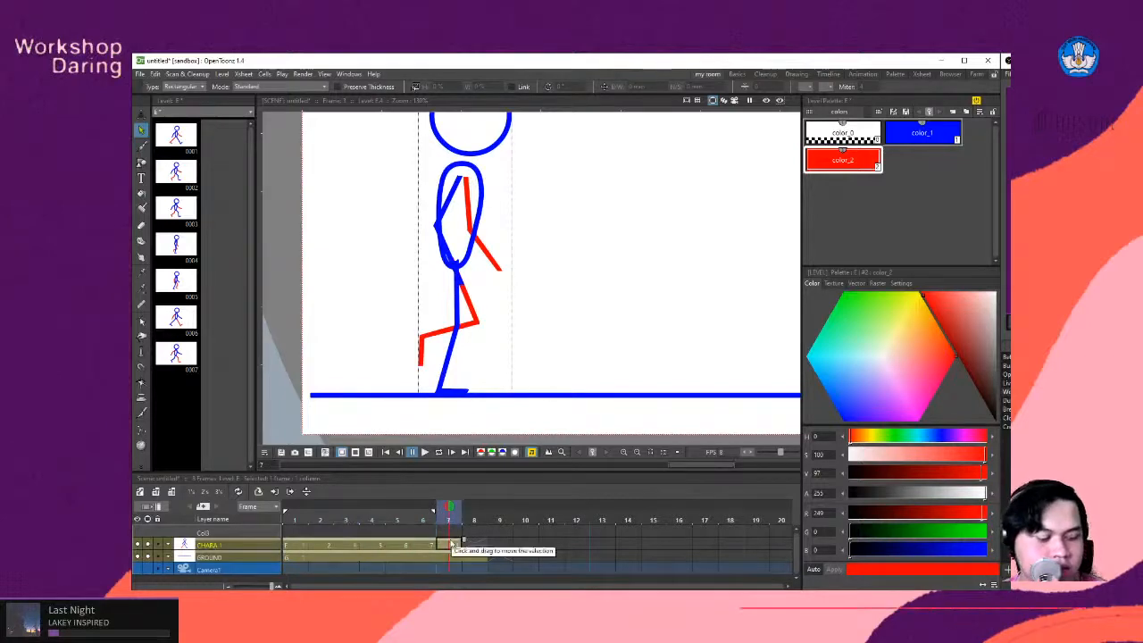
pyautogui.press('d')
pyautogui.click(479, 542)
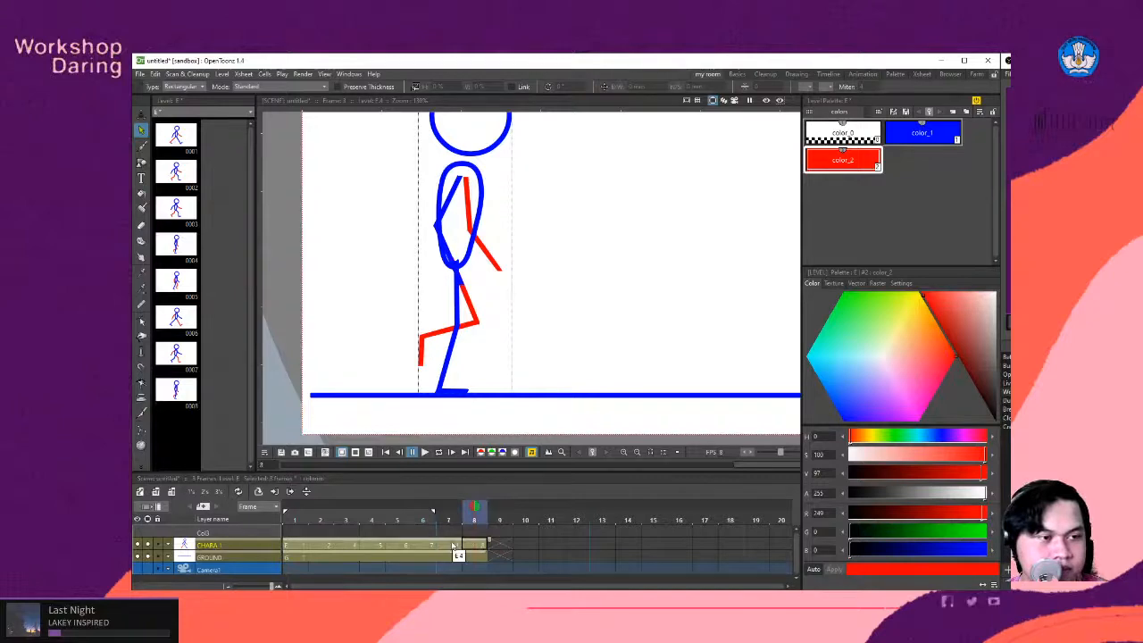
pyautogui.click(453, 545)
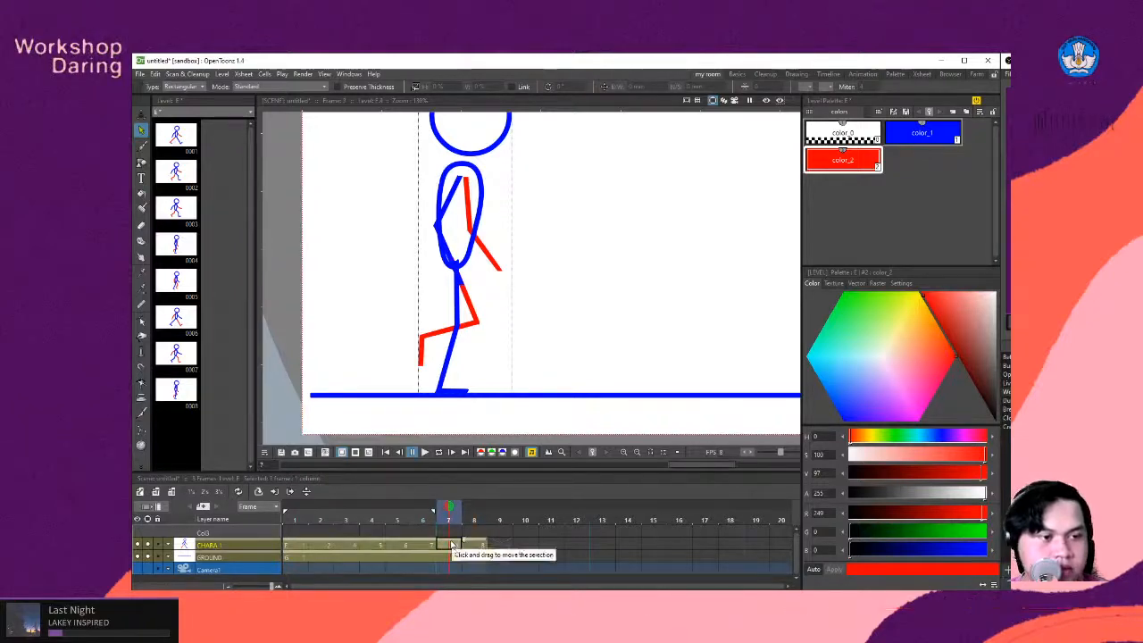
pyautogui.click(479, 542)
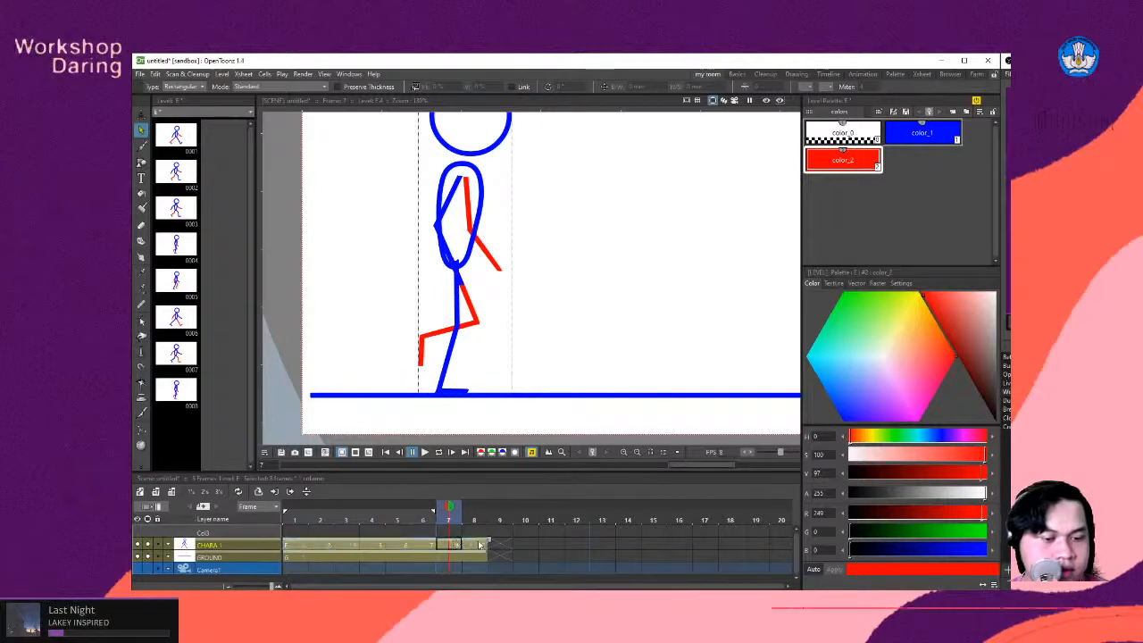
pyautogui.click(479, 545)
pyautogui.click(457, 545)
pyautogui.click(478, 545)
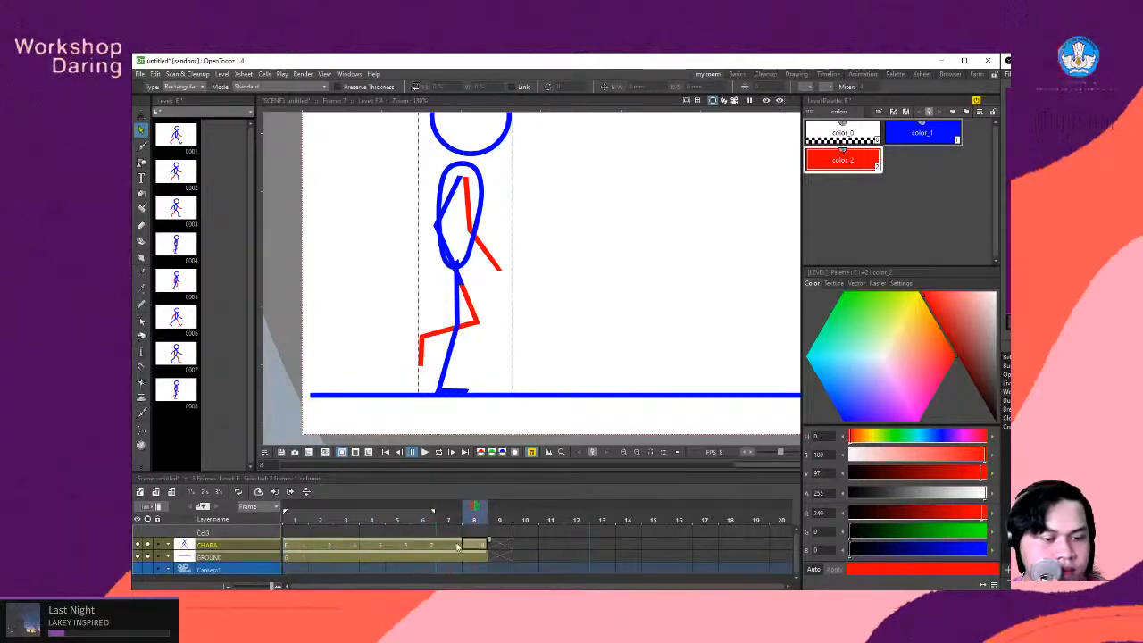
# - Delete the original passing pose from frame 7 of CHARA 1 and move its duplicate drawing from frame 8 into frame 7
pyautogui.click(457, 546)
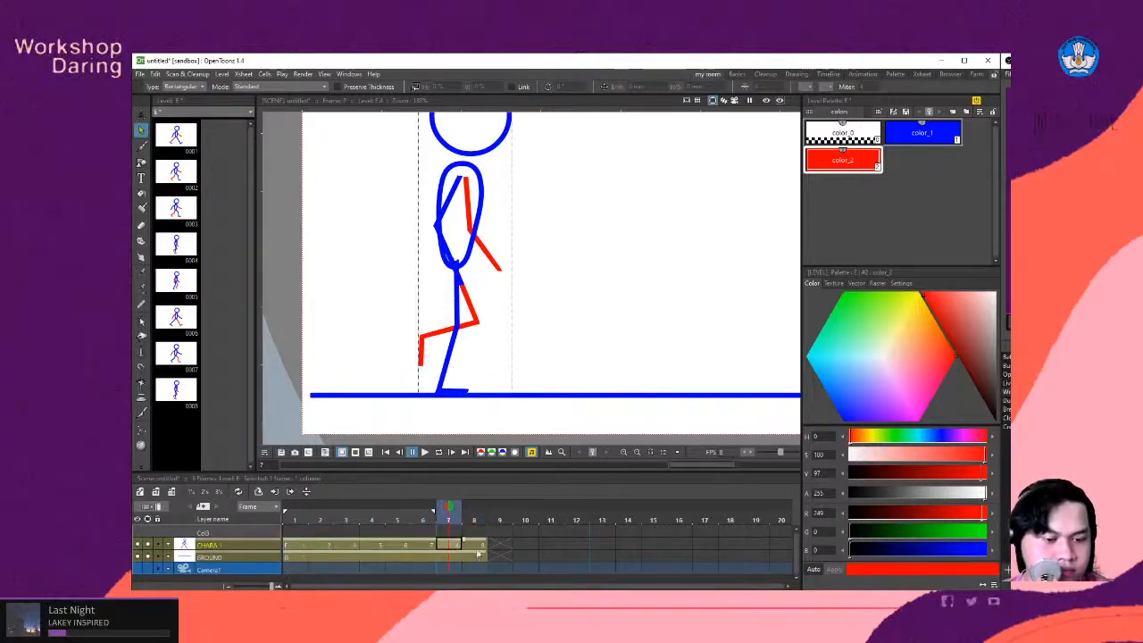
pyautogui.press('Delete')
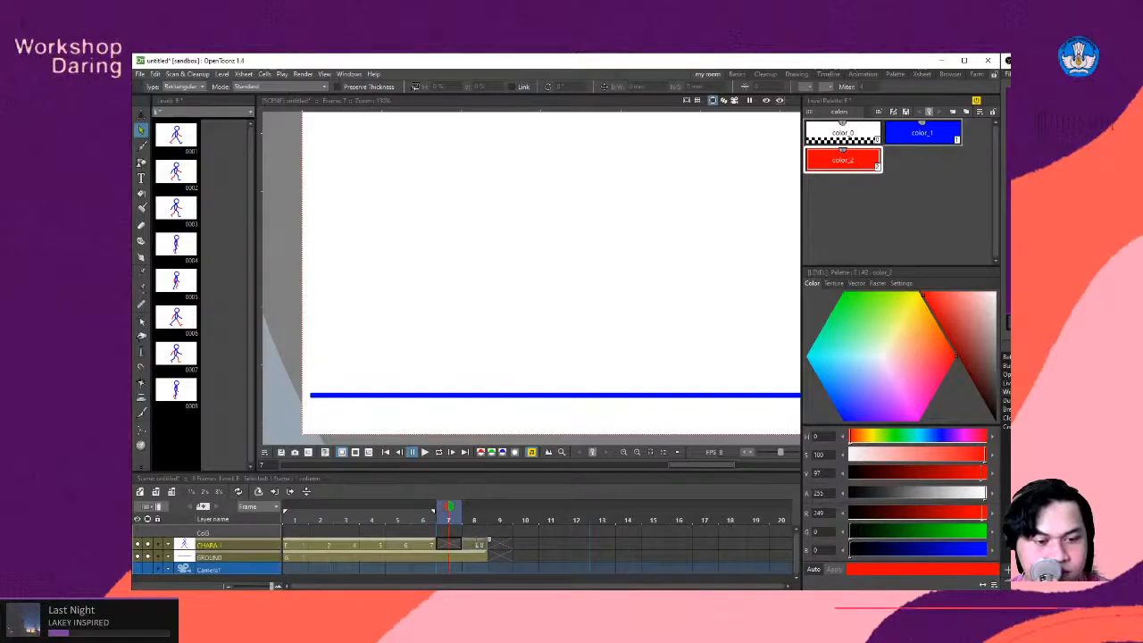
pyautogui.click(497, 543)
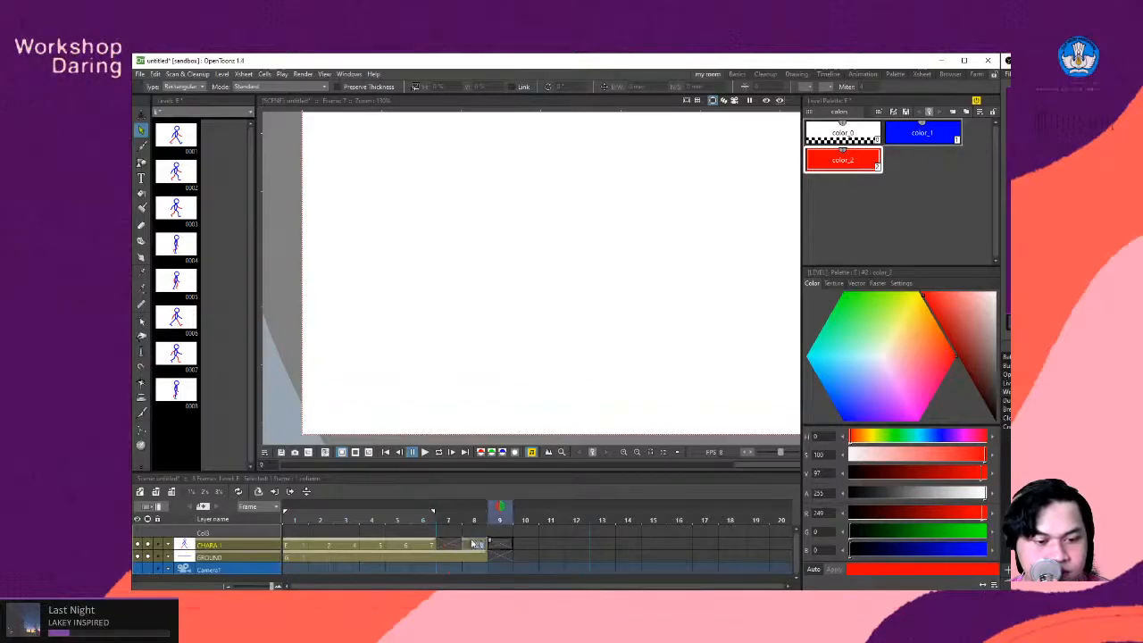
pyautogui.click(525, 544)
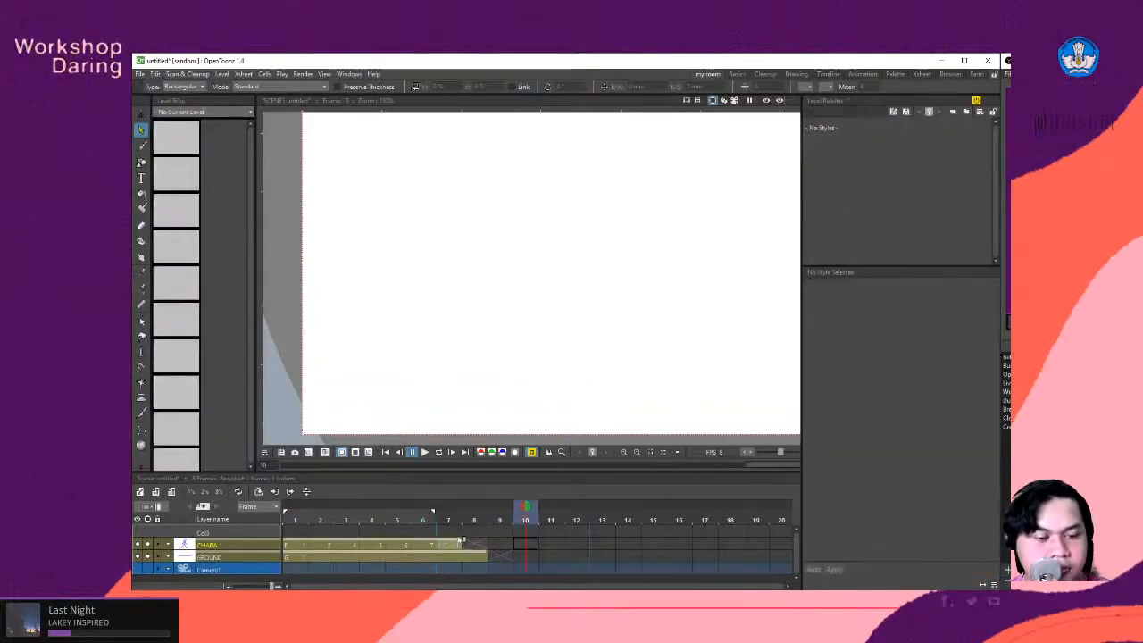
pyautogui.click(449, 545)
pyautogui.click(429, 547)
pyautogui.click(456, 547)
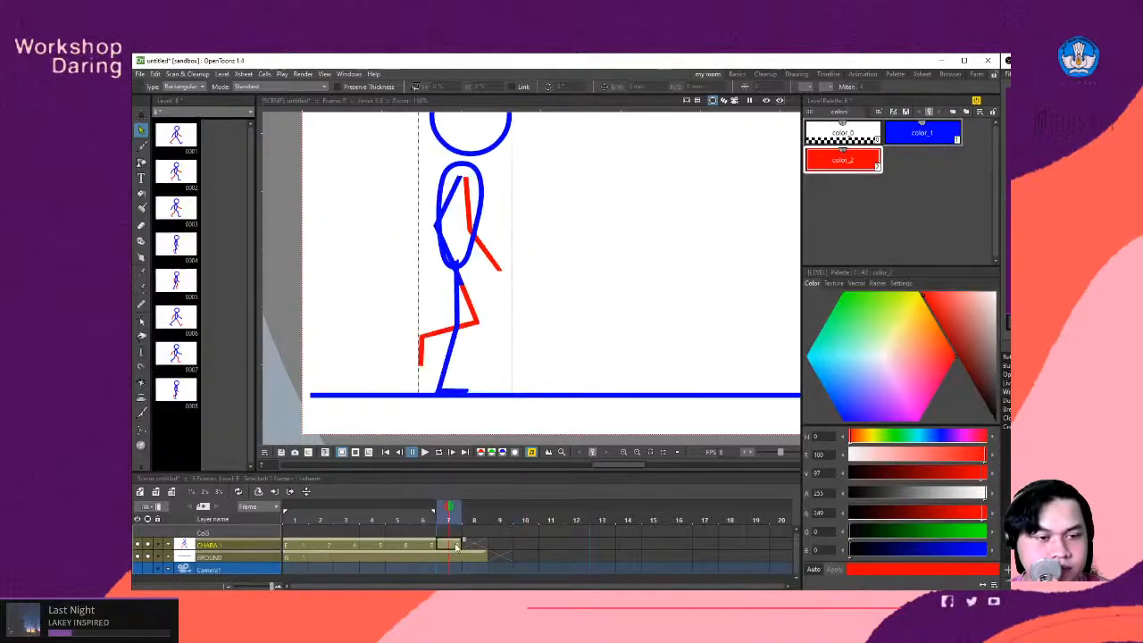
pyautogui.click(433, 546)
pyautogui.click(453, 546)
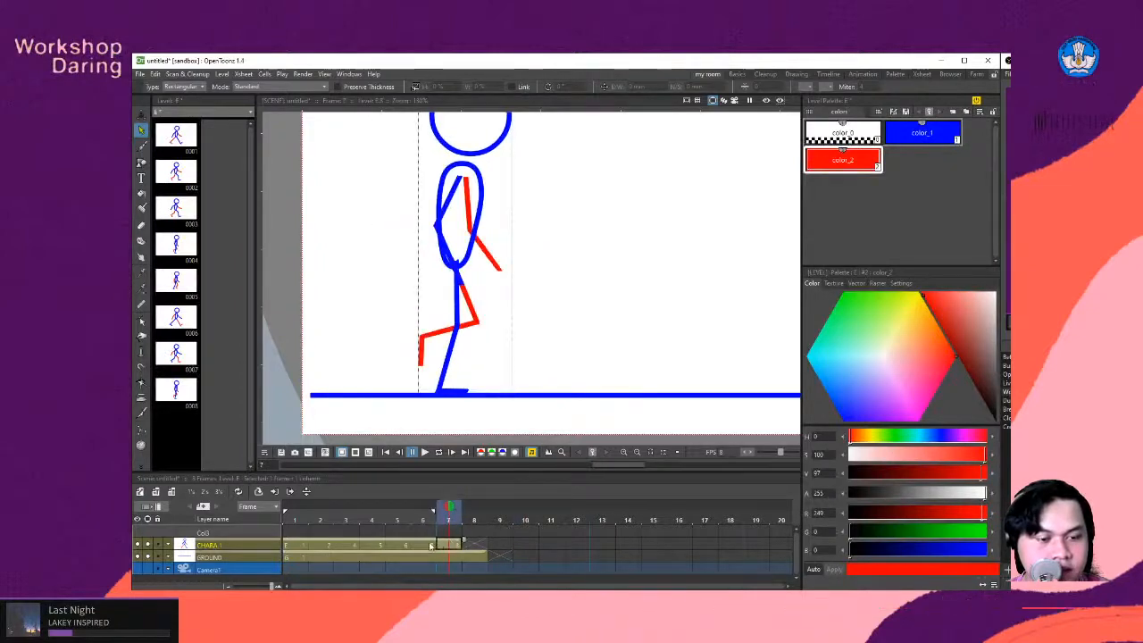
pyautogui.click(424, 546)
pyautogui.click(442, 547)
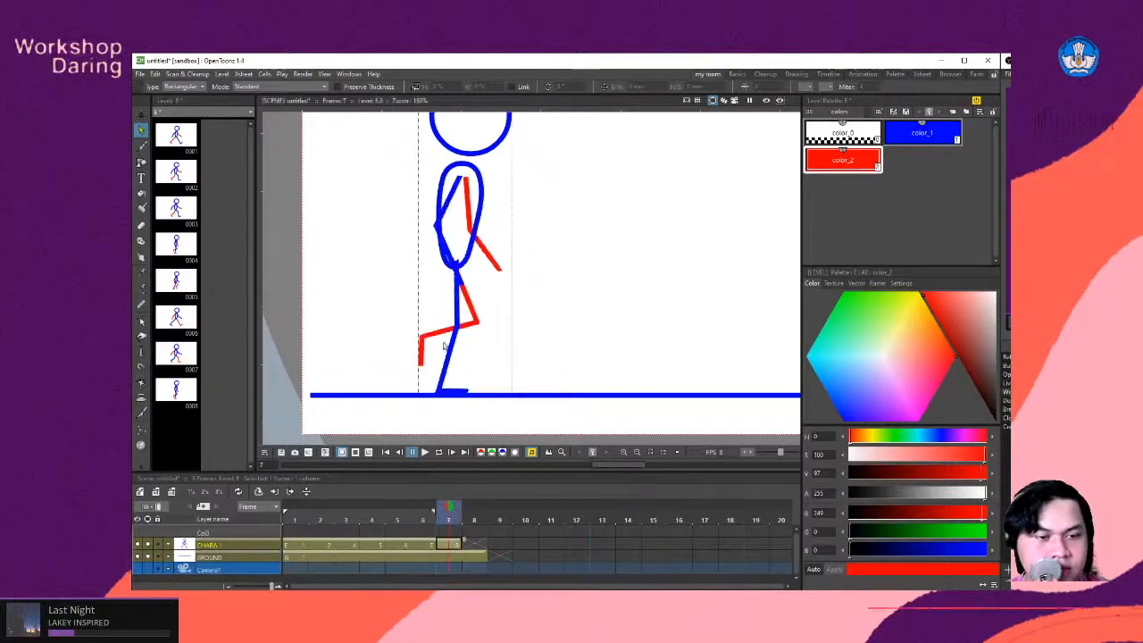
# - In frame 7, recolour the forward arm and lifted leg with blue color_1 and the rear arm and standing leg with red color_2
pyautogui.click(470, 328)
pyautogui.keyDown('shift'); pyautogui.click(490, 260); pyautogui.keyUp('shift')
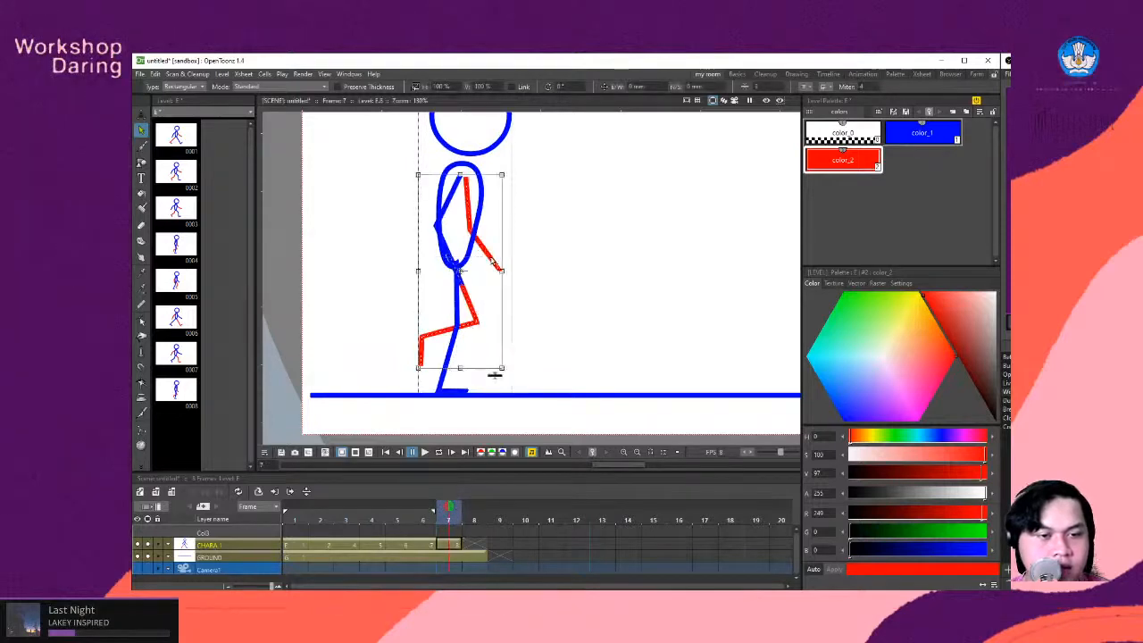
pyautogui.click(923, 134)
pyautogui.click(569, 365)
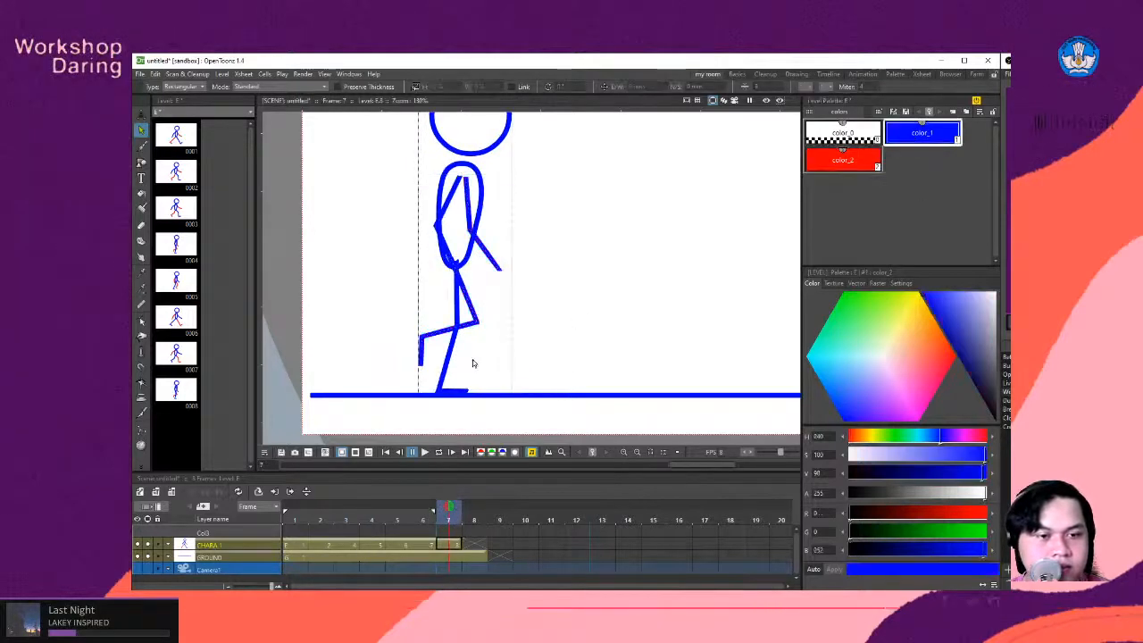
pyautogui.click(453, 351)
pyautogui.keyDown('shift'); pyautogui.click(447, 223); pyautogui.keyUp('shift')
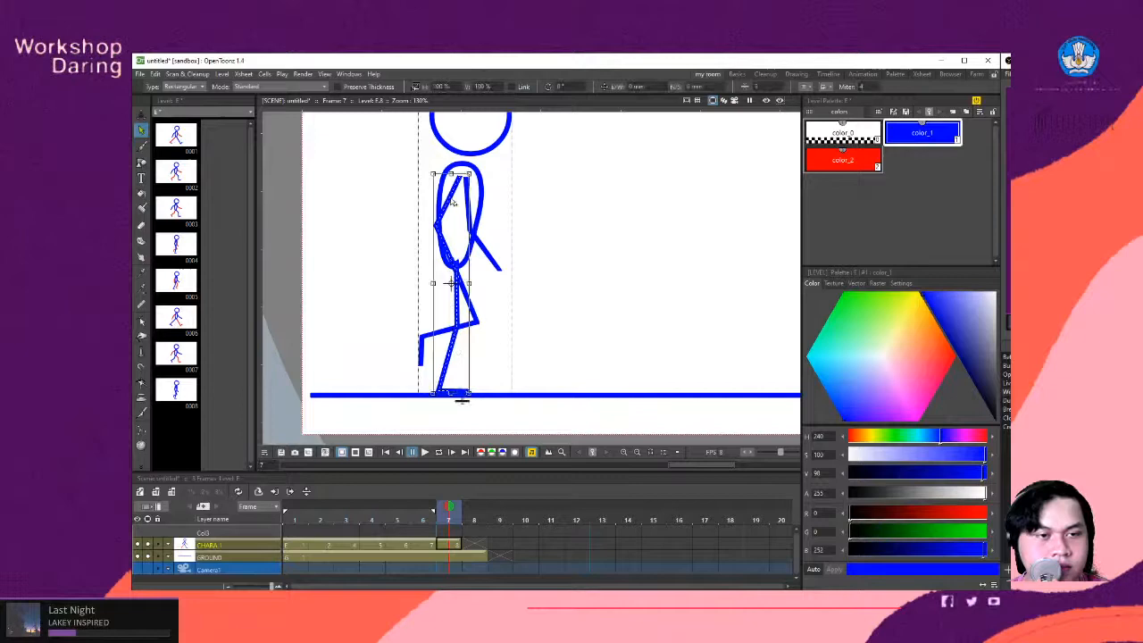
pyautogui.click(843, 159)
pyautogui.click(605, 276)
# - Send the red arm and standing leg in frame 7 behind the torso in the stroke stacking order
pyautogui.click(457, 191)
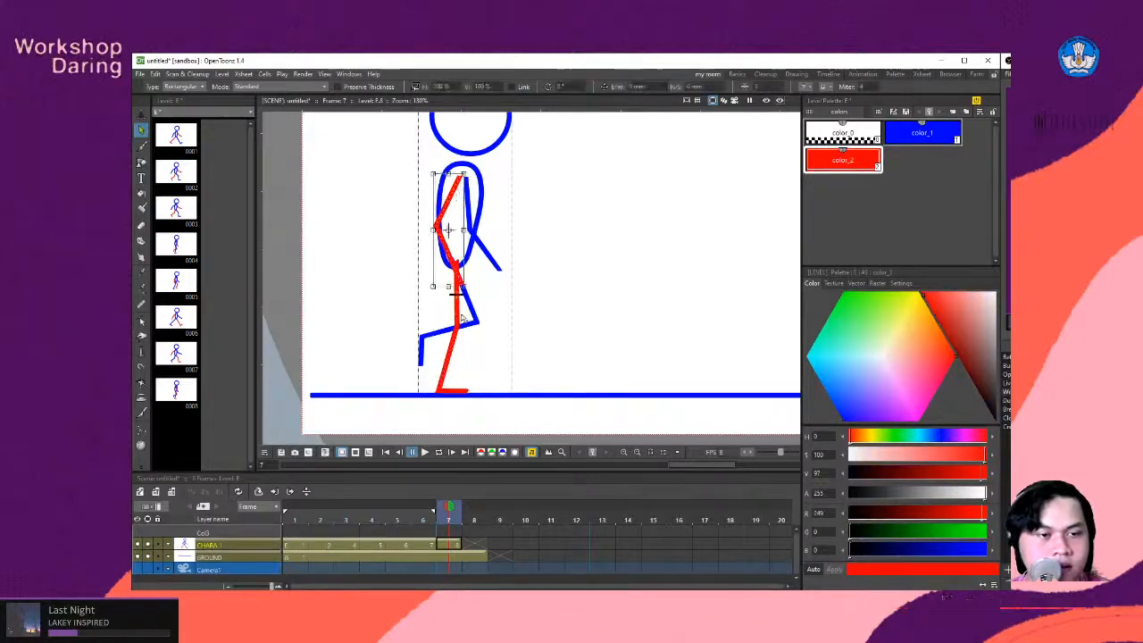
pyautogui.keyDown('shift'); pyautogui.click(459, 320); pyautogui.keyUp('shift')
pyautogui.rightClick(458, 320)
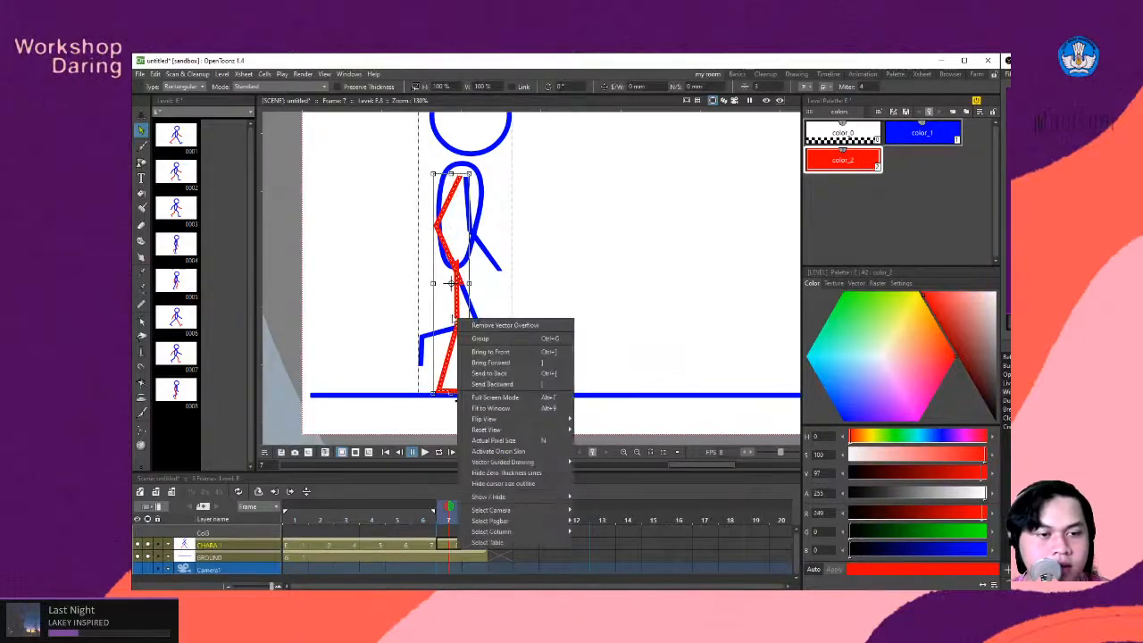
pyautogui.click(506, 389)
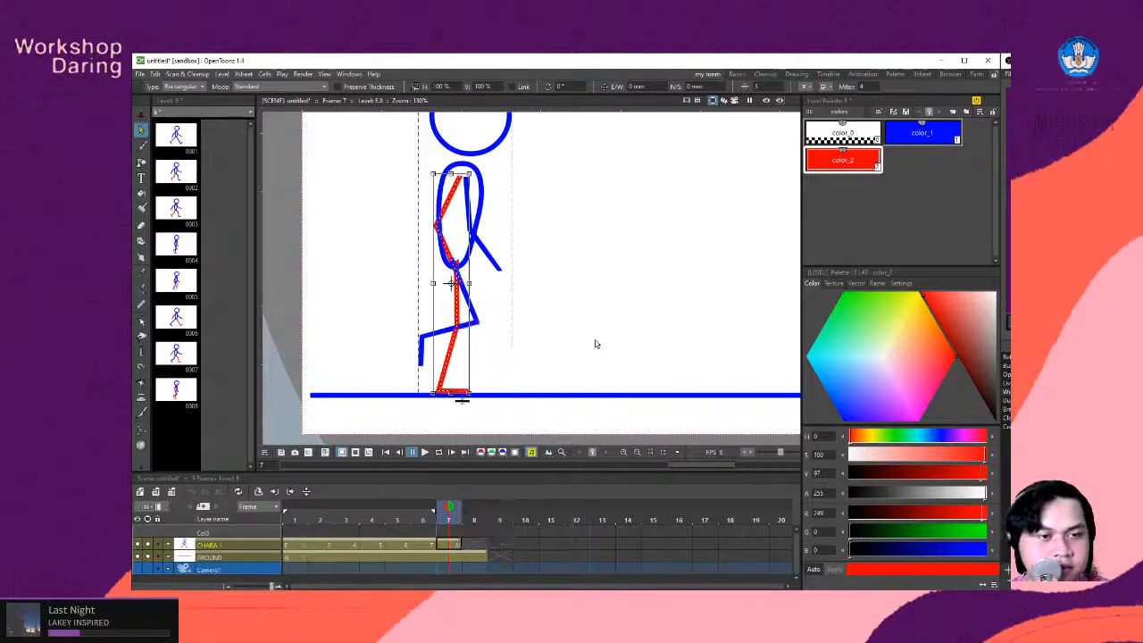
pyautogui.click(563, 367)
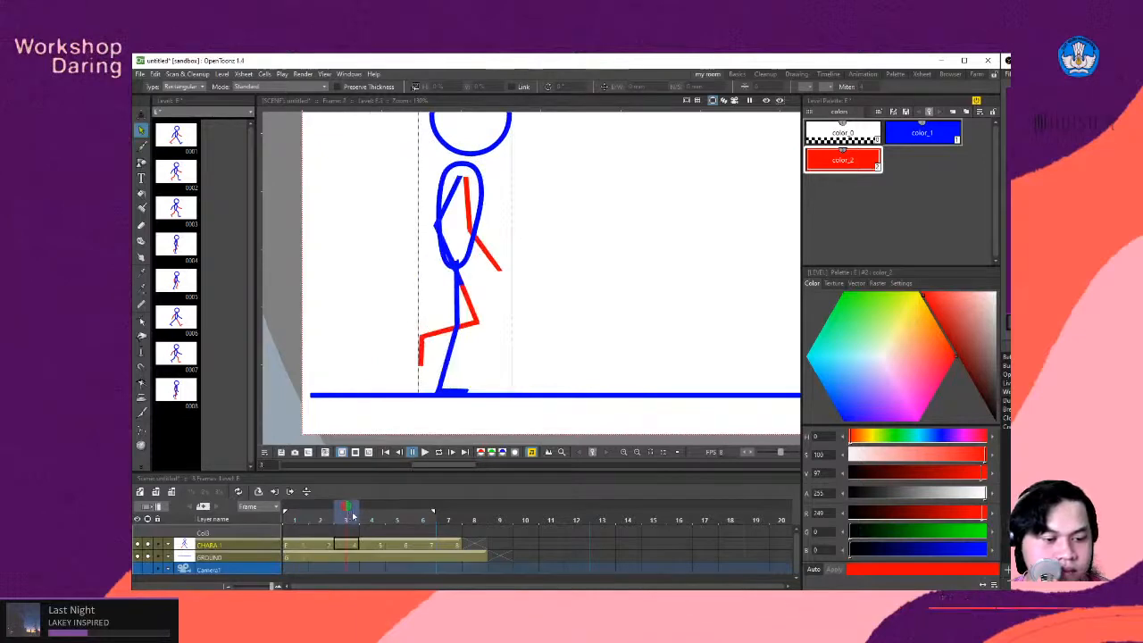
# - Scrub from frame 3 back to the start and play the walk cycle to check its motion
pyautogui.moveTo(353, 517)
pyautogui.mouseDown()
pyautogui.moveTo(374, 517)
pyautogui.moveTo(323, 519)
pyautogui.moveTo(348, 519)
pyautogui.mouseUp()
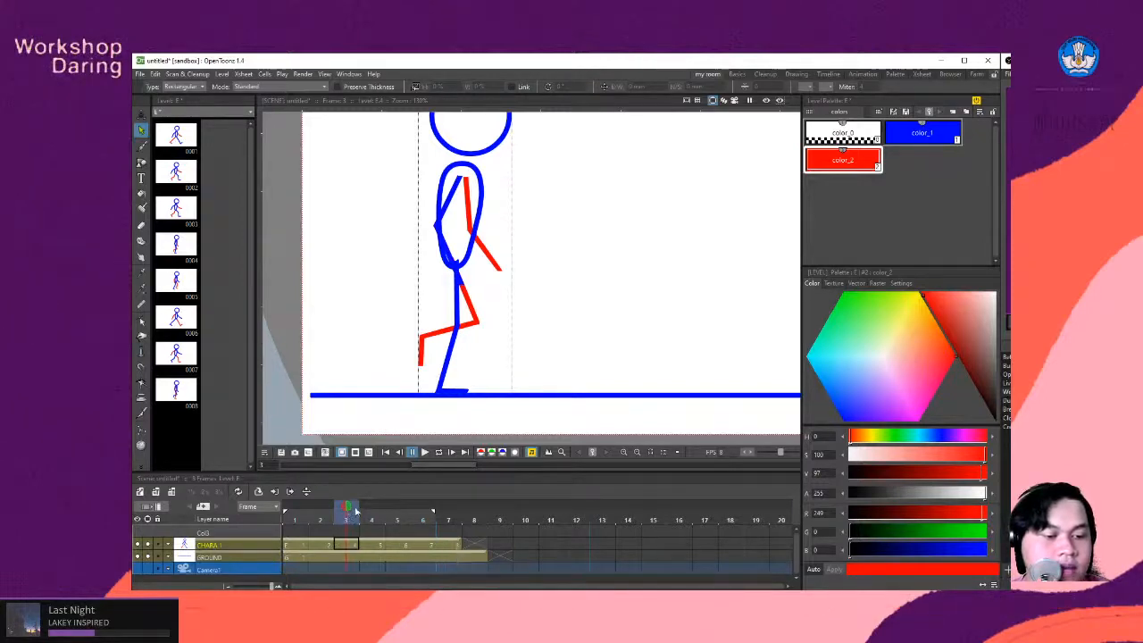
pyautogui.moveTo(355, 509); pyautogui.dragTo(295, 512)
pyautogui.click(425, 452)
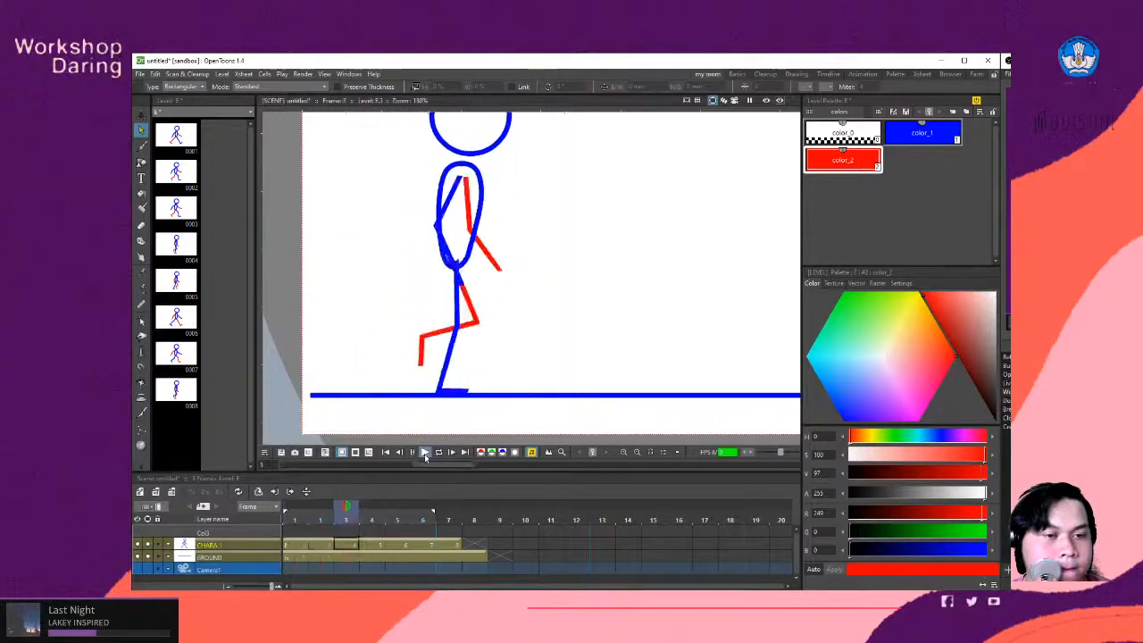
pyautogui.click(438, 453)
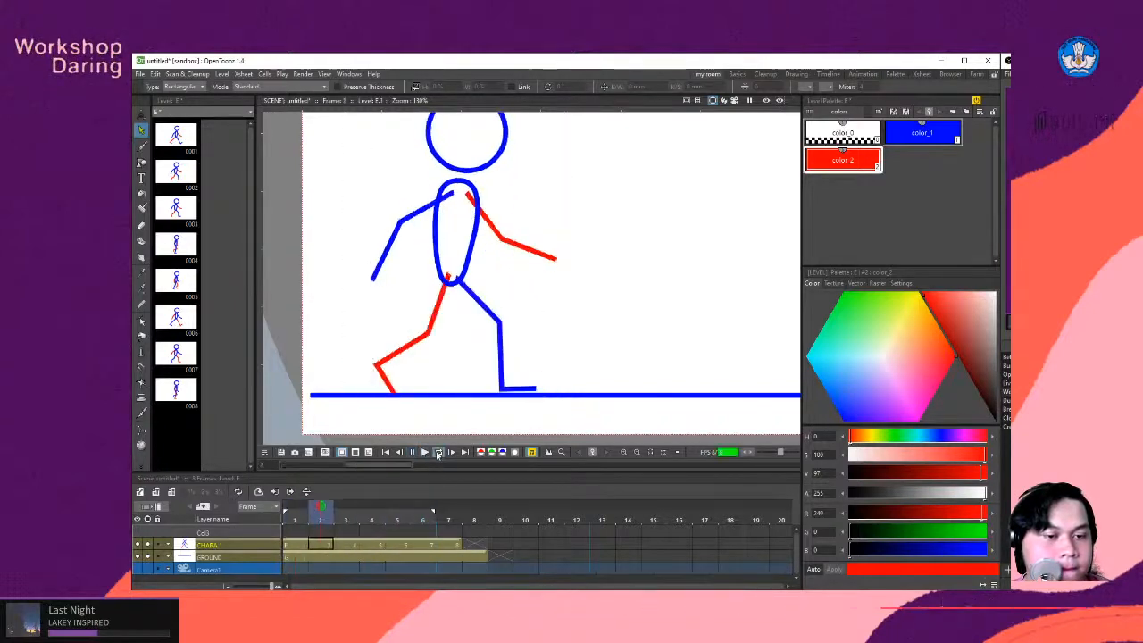
pyautogui.click(411, 452)
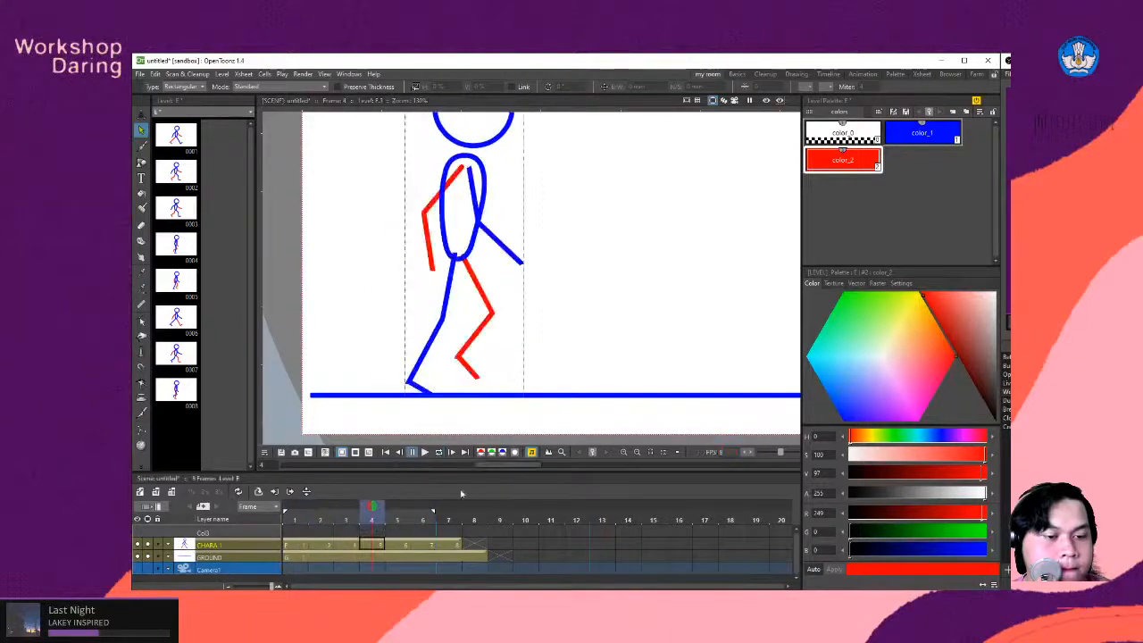
# - Extend the playback range through frame 7, preview the walk cycle in a loop and scrub back through its poses
pyautogui.click(404, 507)
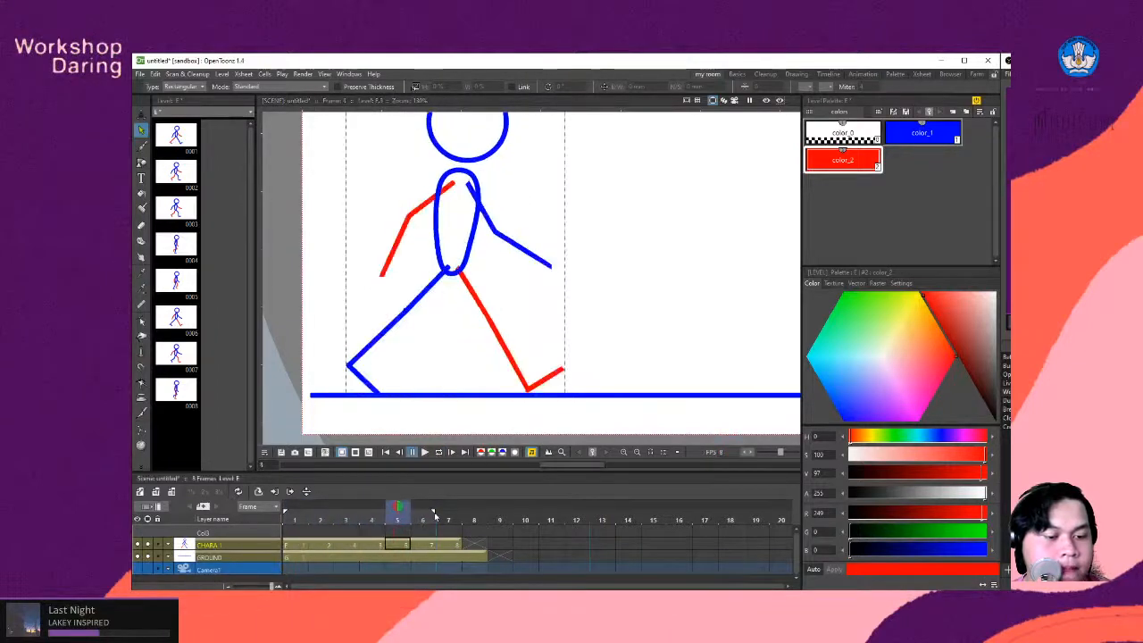
pyautogui.click(425, 453)
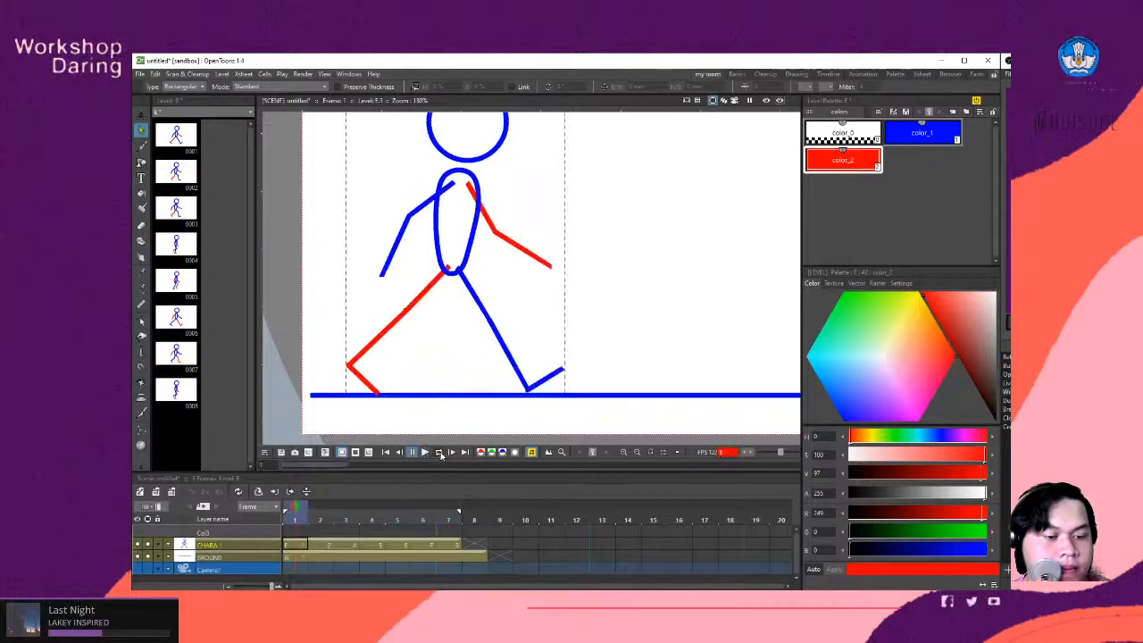
pyautogui.click(439, 453)
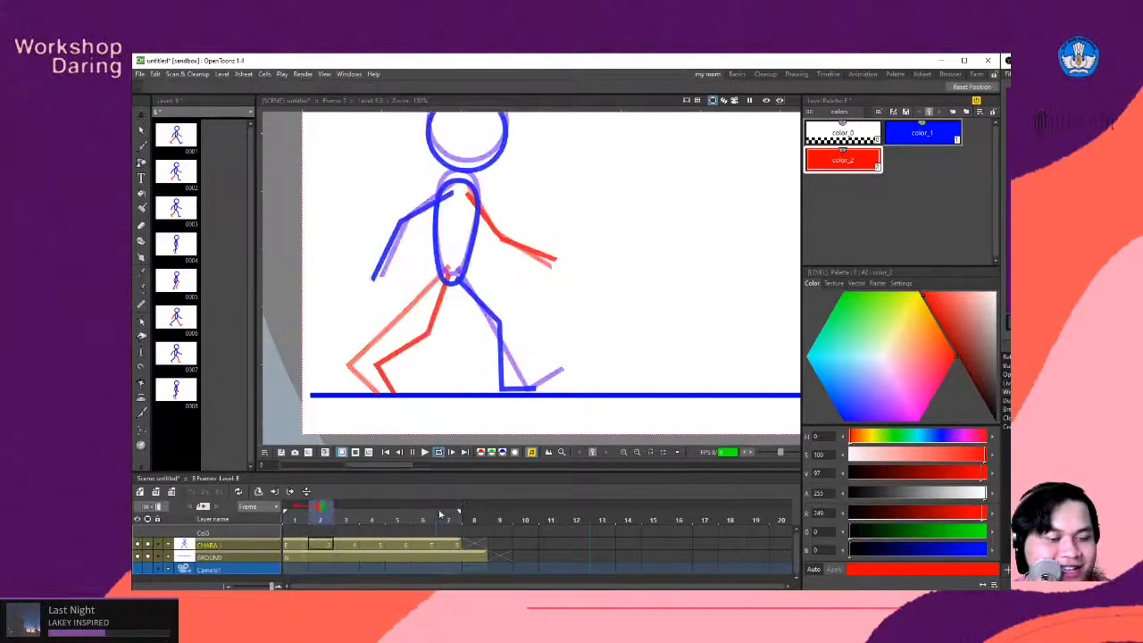
pyautogui.click(438, 452)
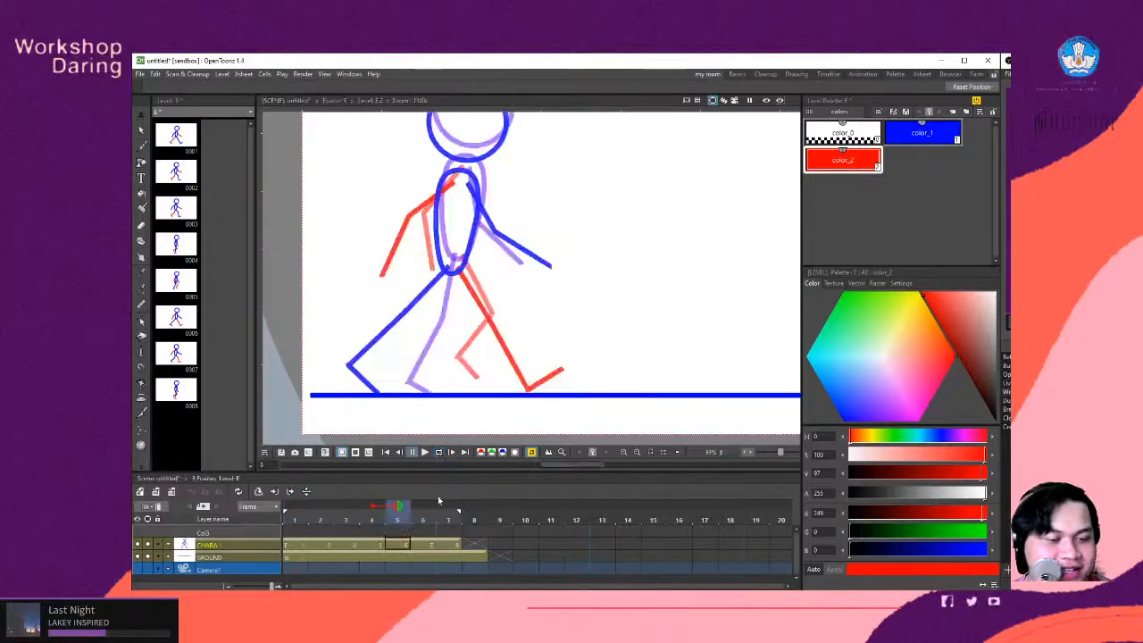
pyautogui.click(374, 506)
pyautogui.moveTo(397, 509); pyautogui.dragTo(304, 509)
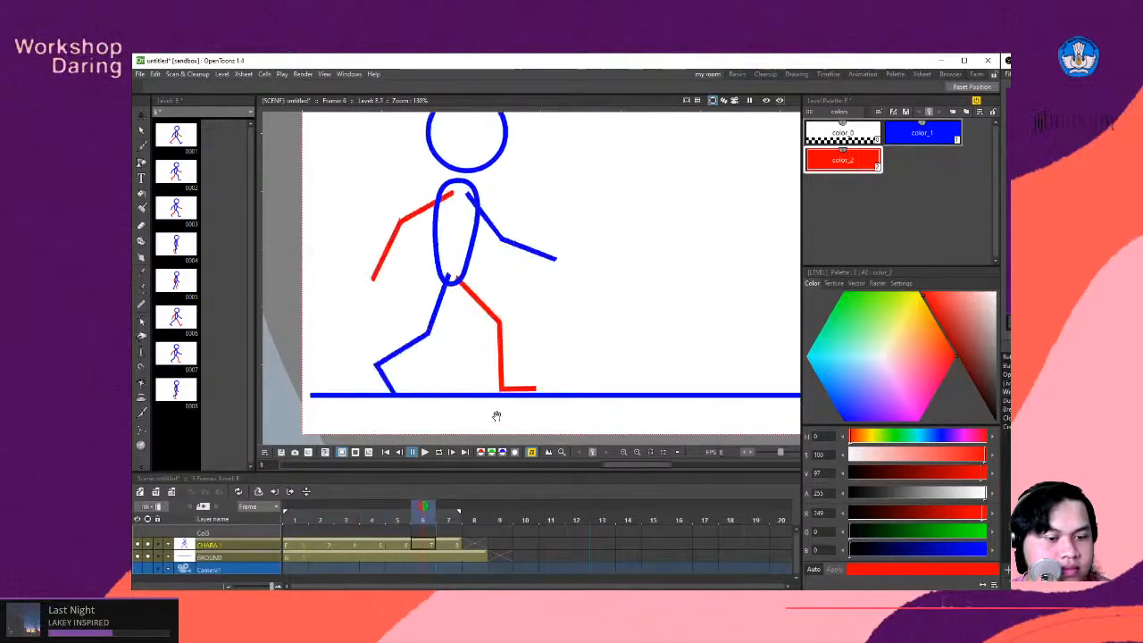
# - Copy the frame 4 pose of CHARA 1 into frame 8 and create a duplicate drawing from it
pyautogui.moveTo(379, 542); pyautogui.dragTo(477, 544)
pyautogui.hotkey('ctrl', 'z')
pyautogui.click(381, 545)
pyautogui.click(477, 545)
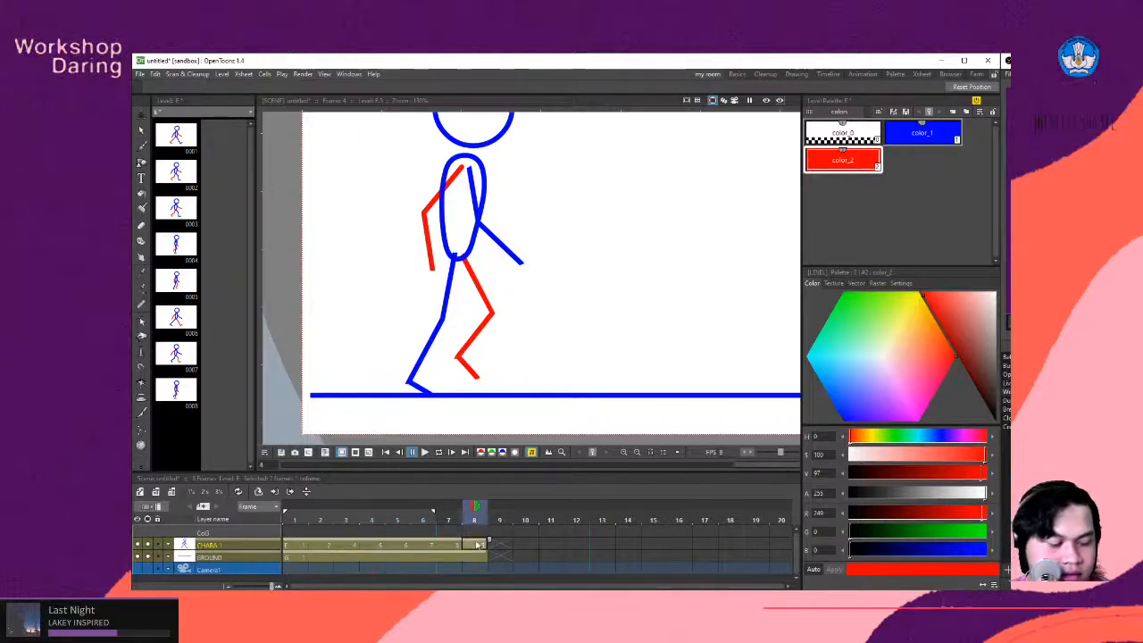
pyautogui.press('d')
# - Delete the original pose from frame 8 of CHARA 1 and move its duplicate drawing from frame 9 into frame 8
pyautogui.click(481, 545)
pyautogui.press('Delete')
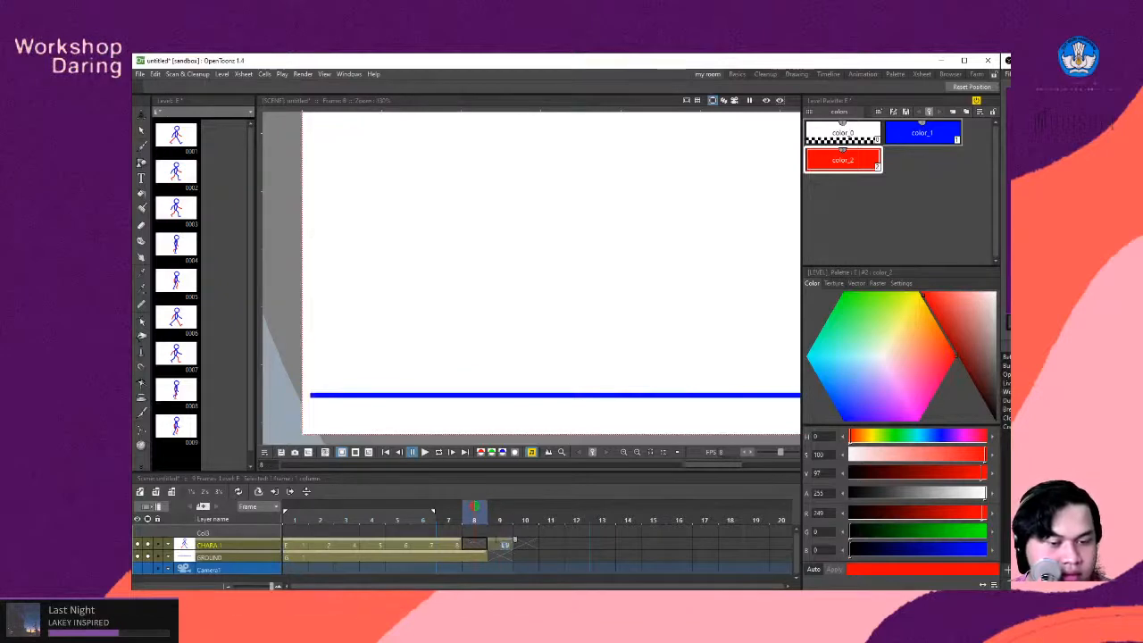
pyautogui.click(502, 563)
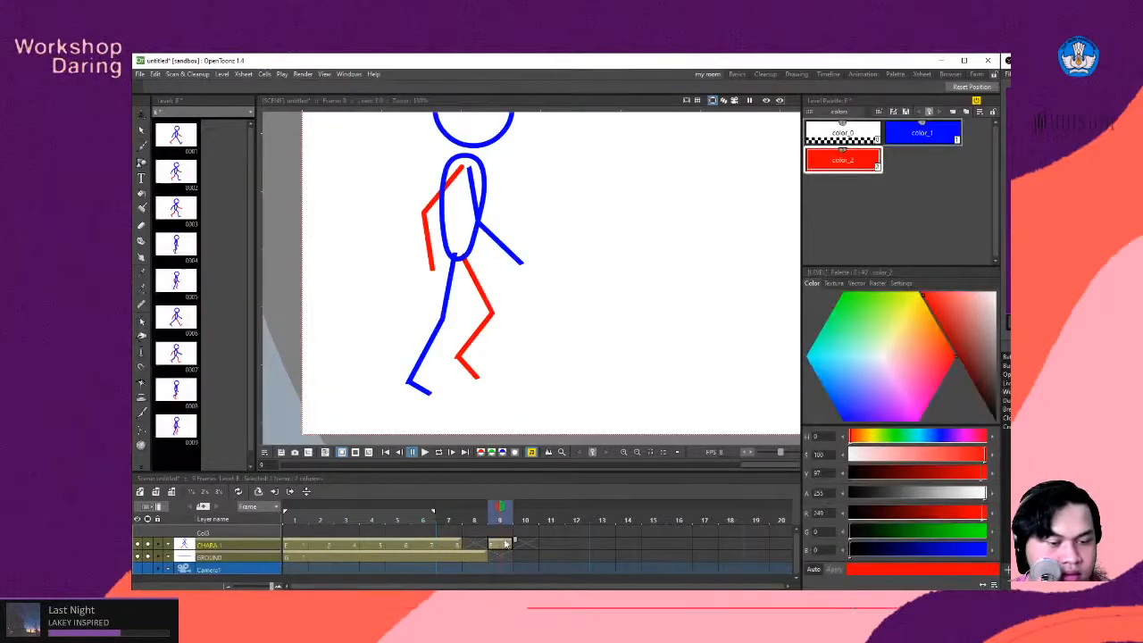
pyautogui.moveTo(506, 544); pyautogui.dragTo(485, 543)
pyautogui.click(473, 556)
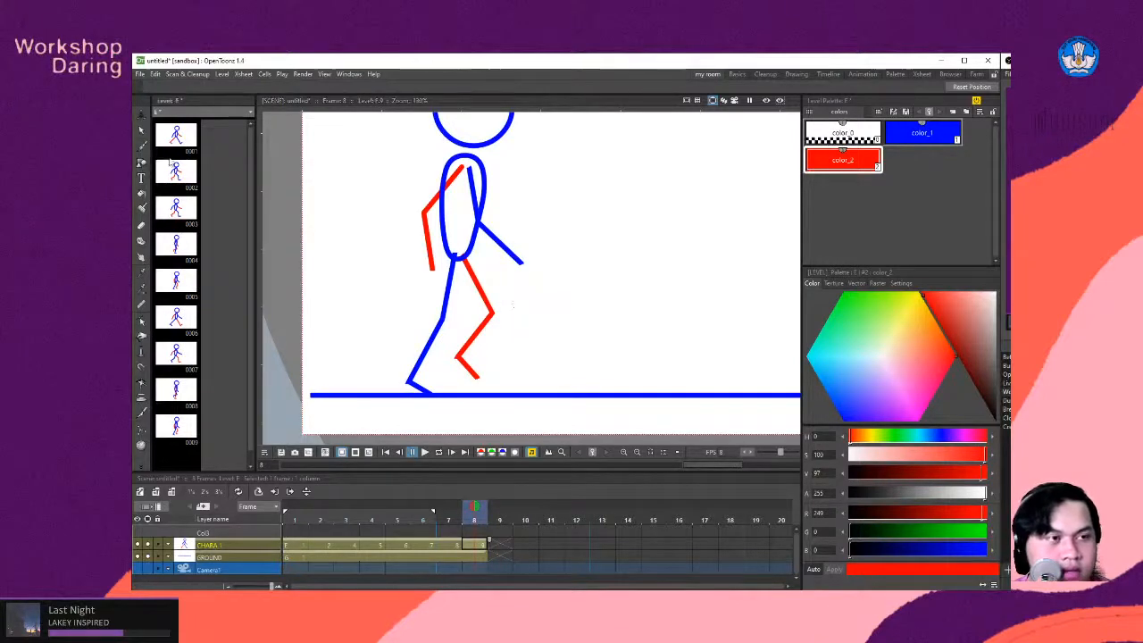
# - In frame 8, recolour the rear arm and lifted leg with blue color_1 and the forward arm and trailing leg with red color_2
pyautogui.click(141, 129)
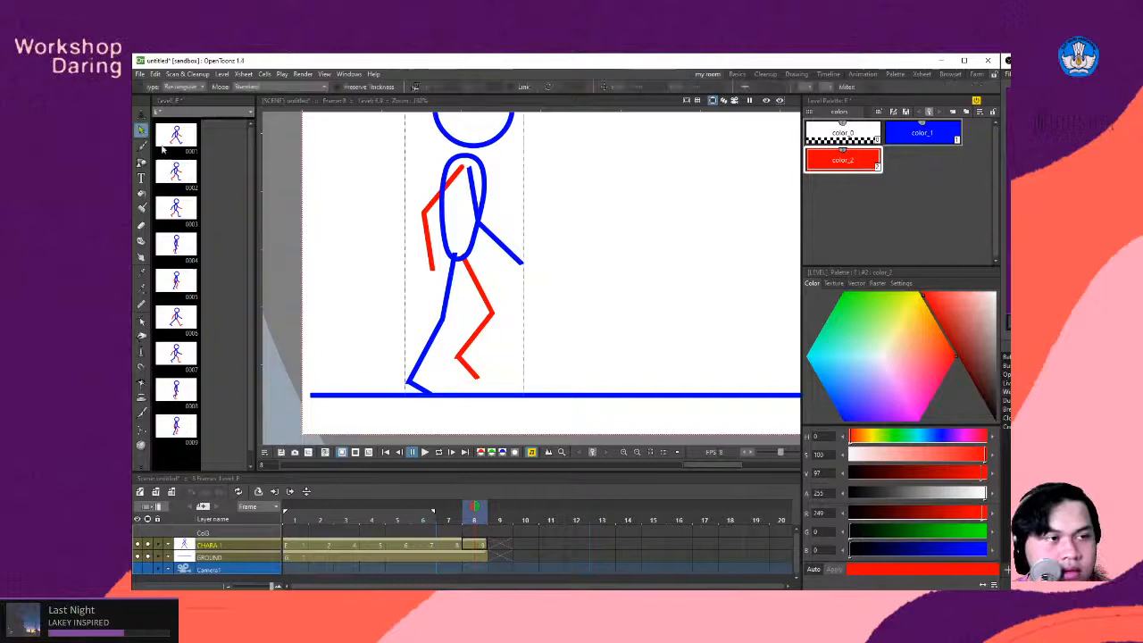
pyautogui.click(480, 291)
pyautogui.keyDown('shift'); pyautogui.click(431, 207); pyautogui.keyUp('shift')
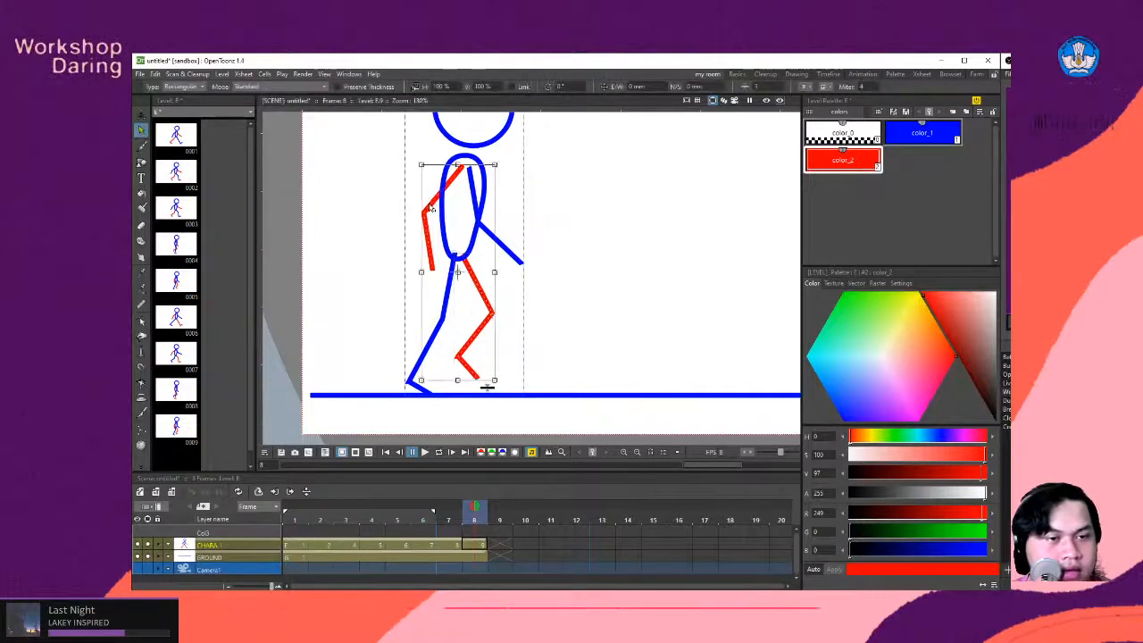
pyautogui.click(932, 137)
pyautogui.click(538, 257)
pyautogui.click(508, 249)
pyautogui.keyDown('shift'); pyautogui.click(447, 295); pyautogui.keyUp('shift')
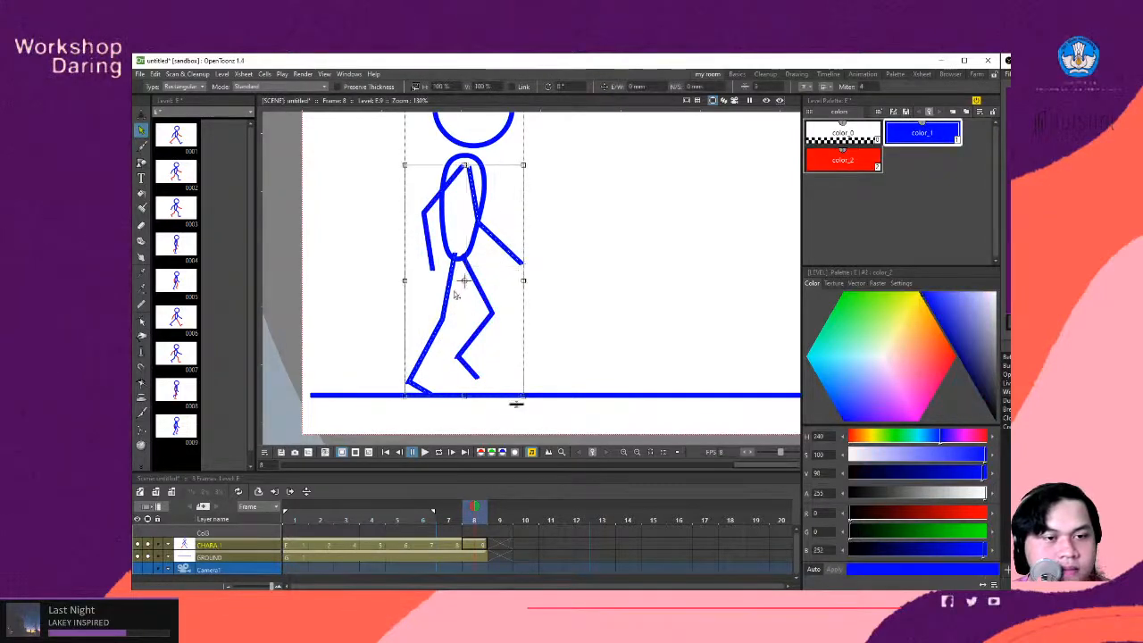
pyautogui.click(843, 160)
pyautogui.click(449, 354)
# - Send the red forward arm and trailing leg in frame 8 to the back of the stroke stacking order
pyautogui.scroll(-5, 499, 333)
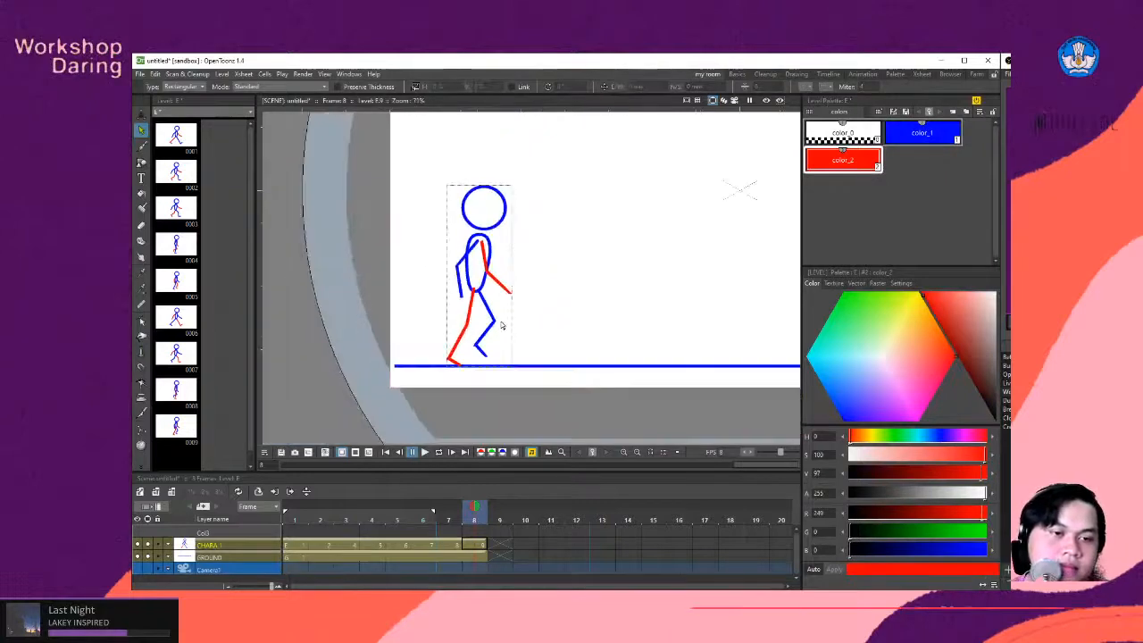
pyautogui.scroll(5, 492, 310)
pyautogui.click(462, 286)
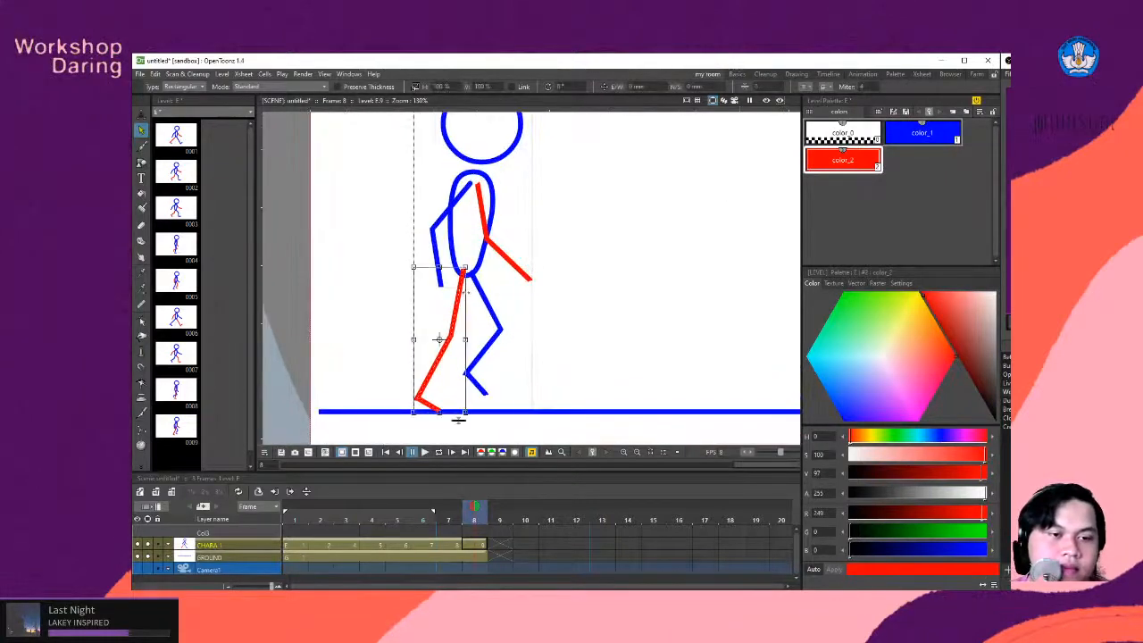
pyautogui.keyDown('shift'); pyautogui.click(513, 267); pyautogui.keyUp('shift')
pyautogui.rightClick(513, 266)
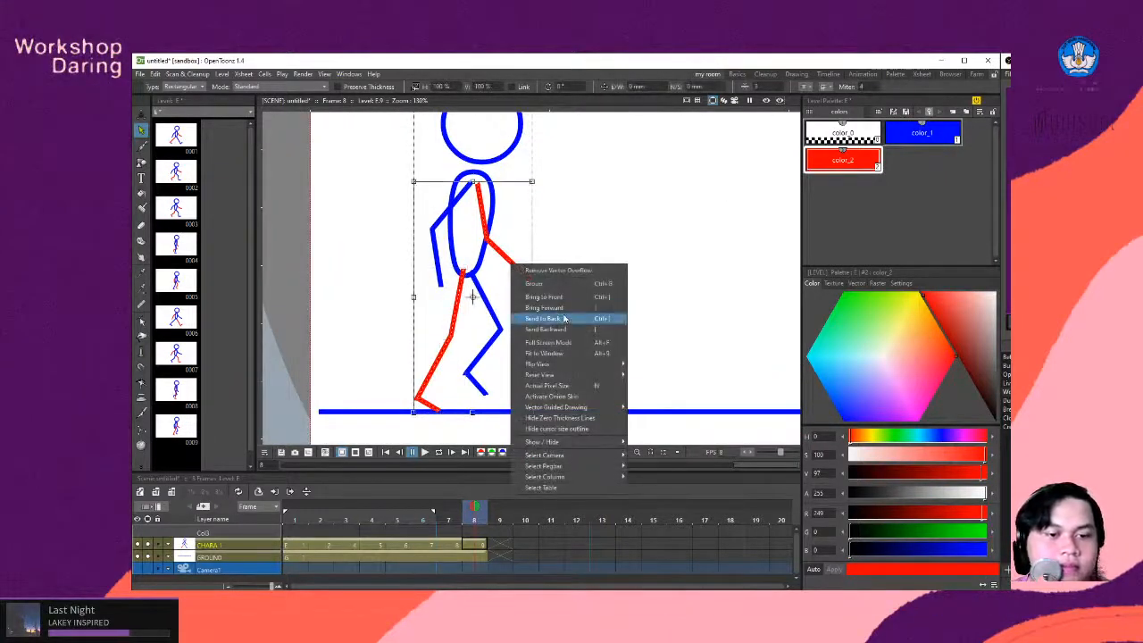
pyautogui.click(563, 319)
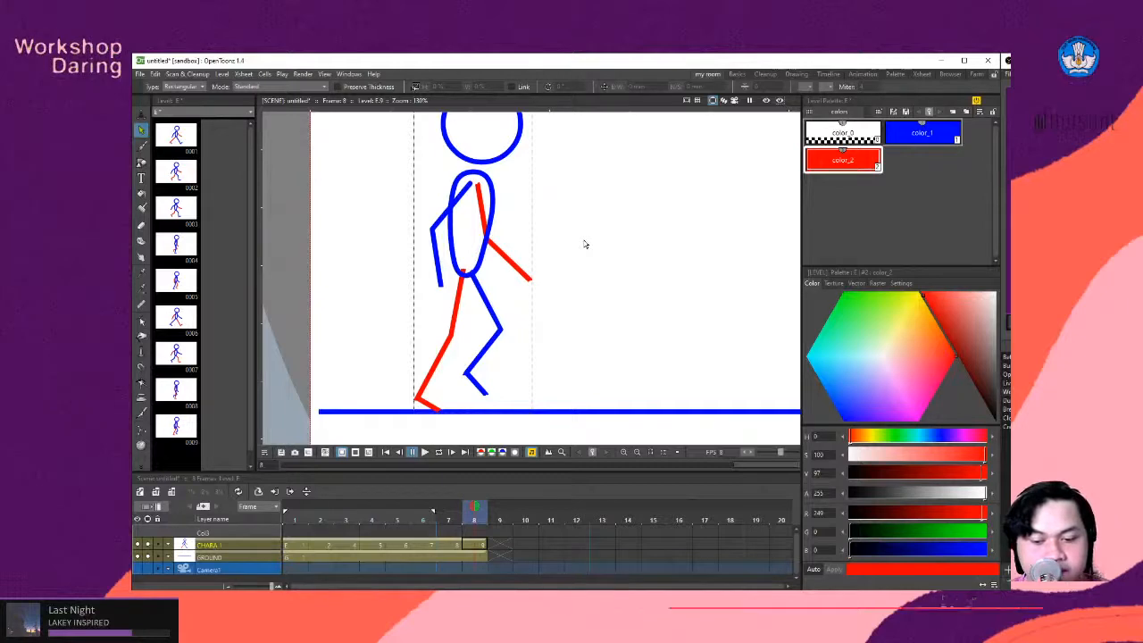
pyautogui.scroll(-4, 590, 246)
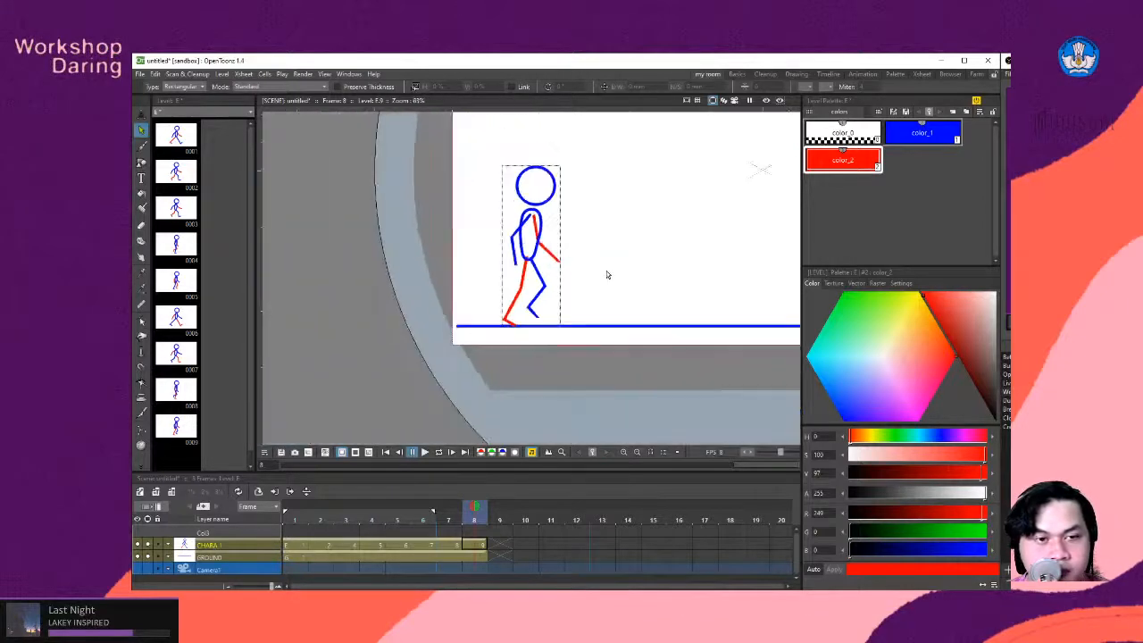
# - Extend the end of the playback range to frame 8 and loop the full walk cycle
pyautogui.click(437, 452)
pyautogui.scroll(-2, 589, 268)
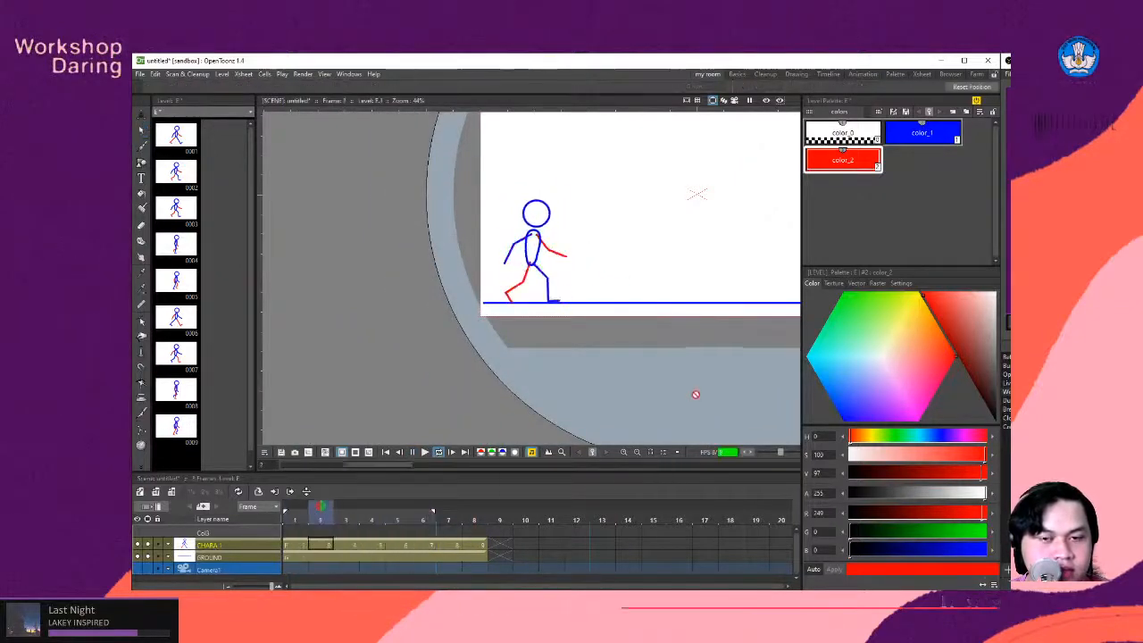
pyautogui.click(439, 454)
pyautogui.moveTo(435, 511); pyautogui.dragTo(438, 514)
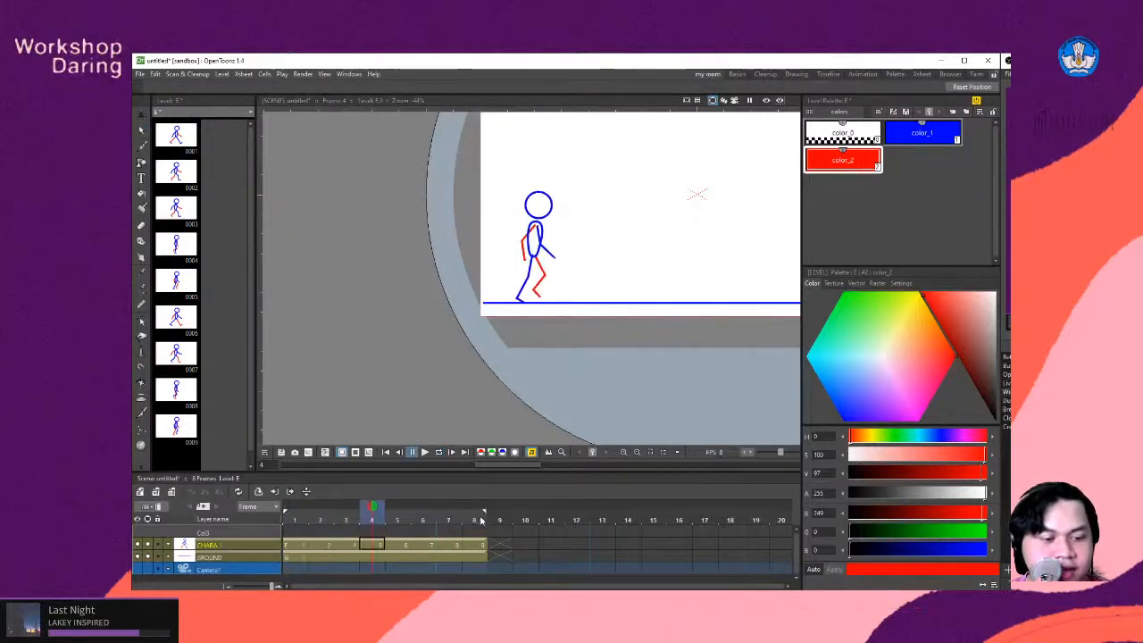
pyautogui.click(439, 452)
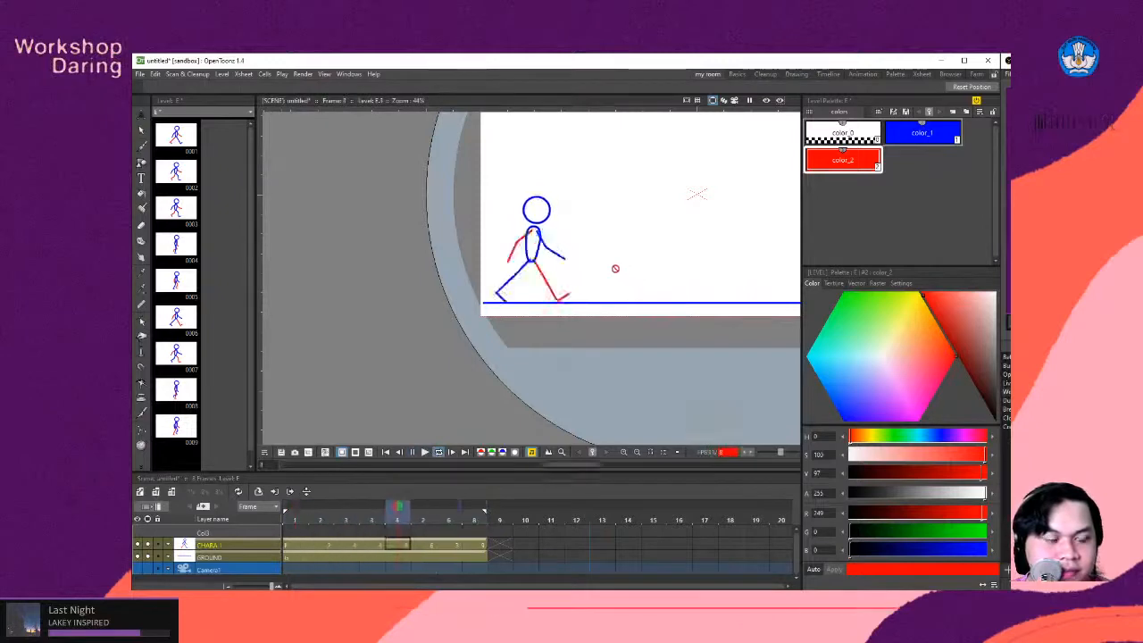
# - Review the looping walk cycle up close and in full view, stop playback, and scrub to frame 6
pyautogui.scroll(-4, 439, 289)
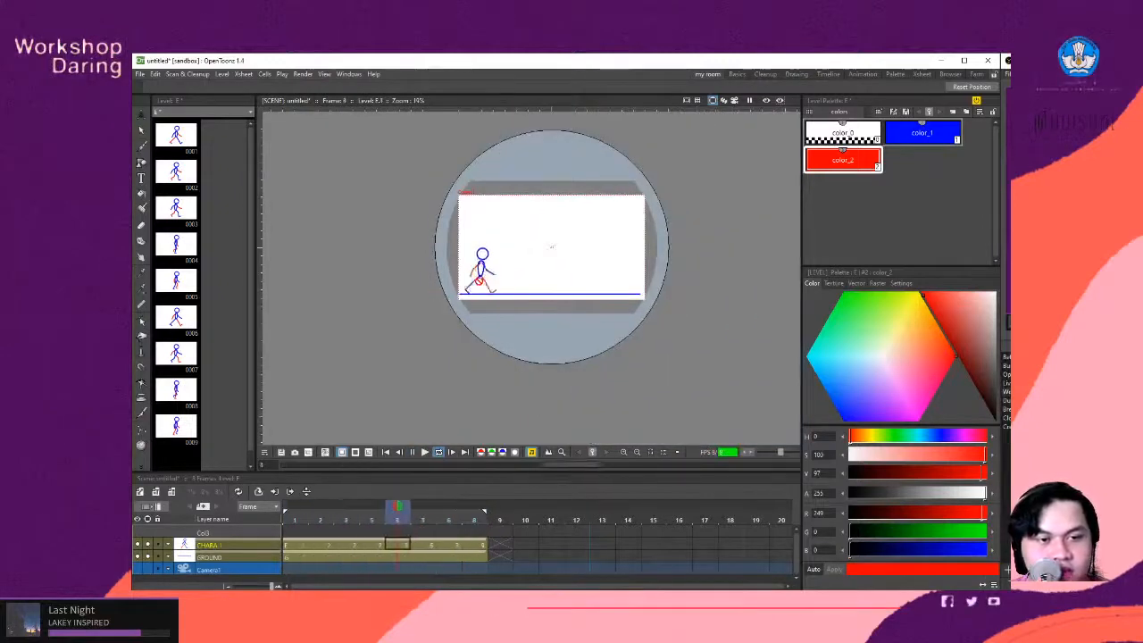
pyautogui.scroll(5, 552, 246)
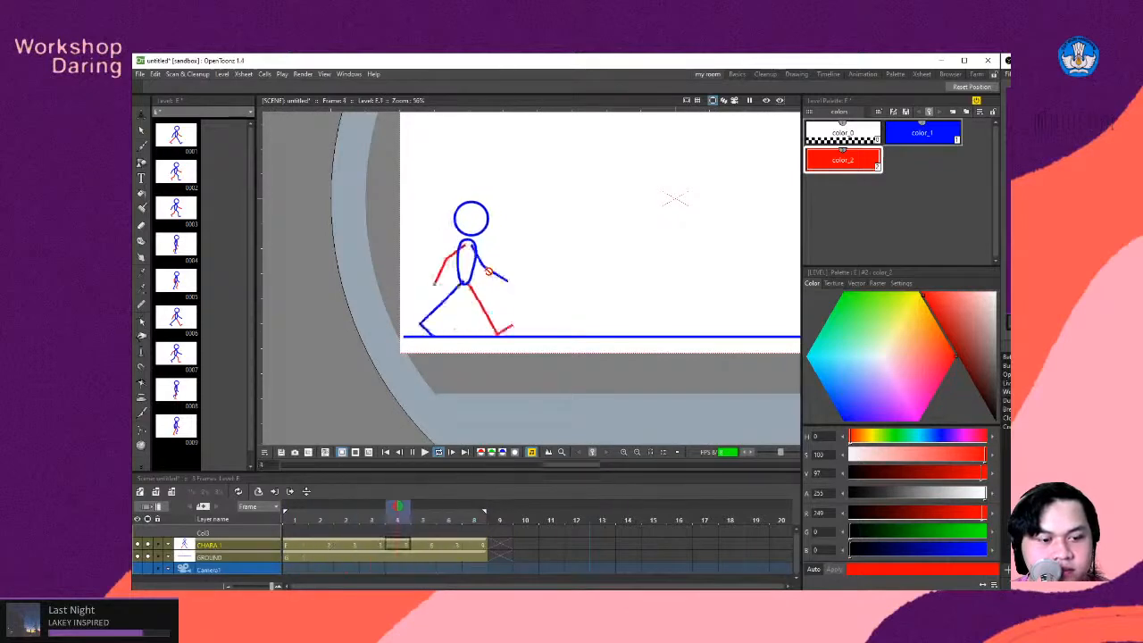
pyautogui.scroll(-2, 460, 271)
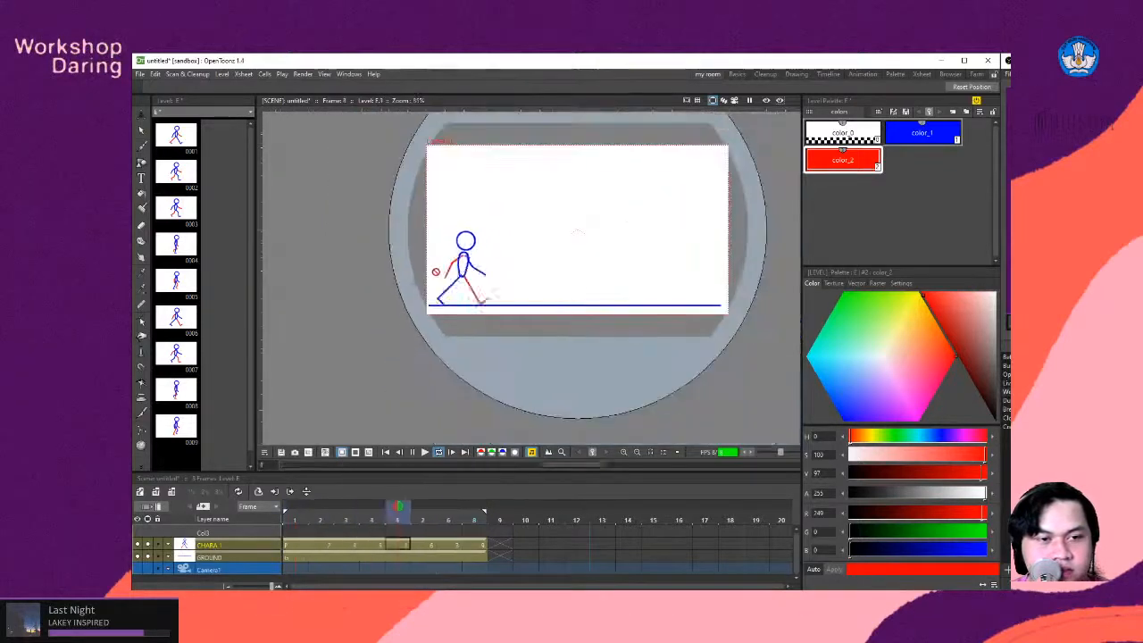
pyautogui.scroll(1, 495, 275)
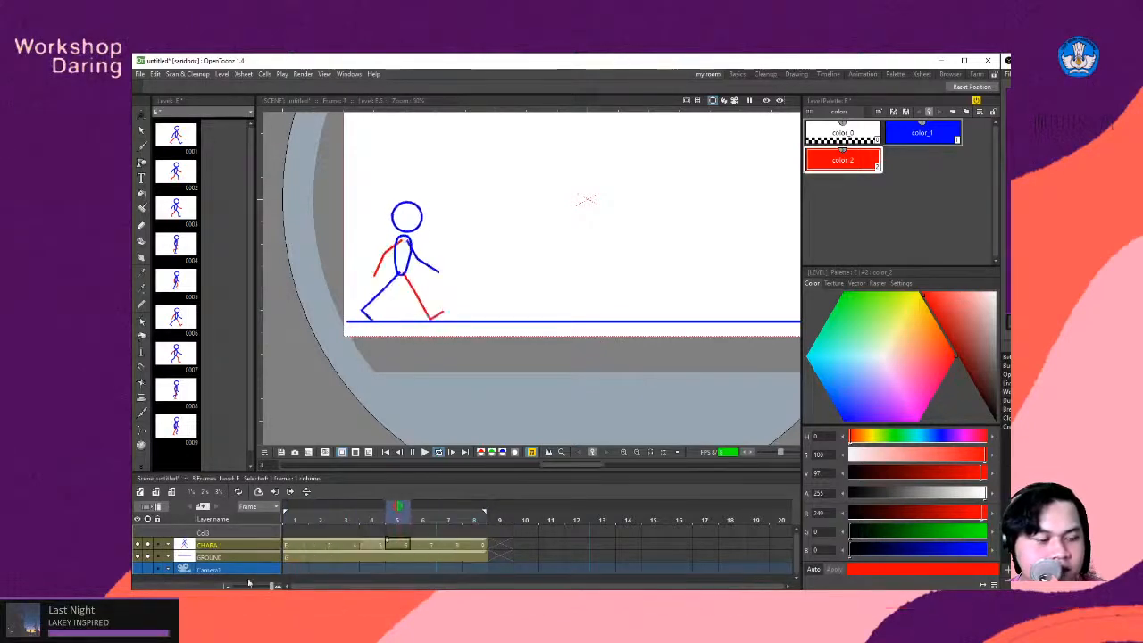
pyautogui.click(411, 452)
pyautogui.moveTo(372, 517)
pyautogui.mouseDown()
pyautogui.moveTo(319, 516)
pyautogui.moveTo(485, 512)
pyautogui.moveTo(274, 514)
pyautogui.moveTo(420, 527)
pyautogui.moveTo(403, 533)
pyautogui.moveTo(398, 518)
pyautogui.moveTo(295, 517)
pyautogui.moveTo(397, 520)
pyautogui.moveTo(427, 539)
pyautogui.mouseUp()
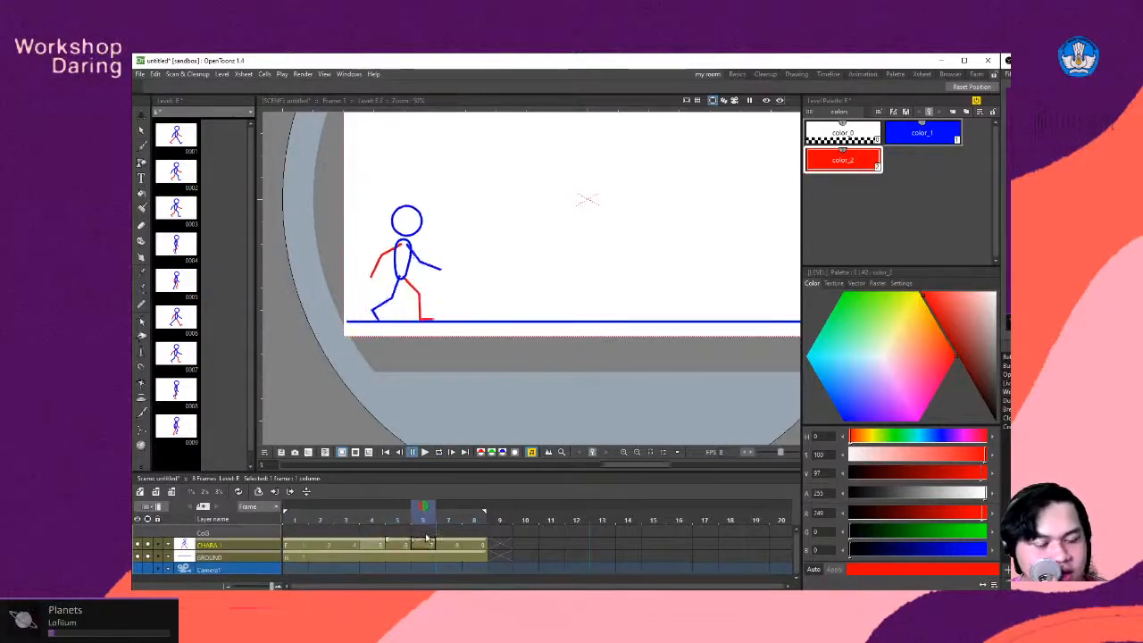
# - Switch to the Chrome browser, search Google Images for "RUN cycle", and preview the Pinterest run cycle reference
pyautogui.hotkey('alt', 'Tab')
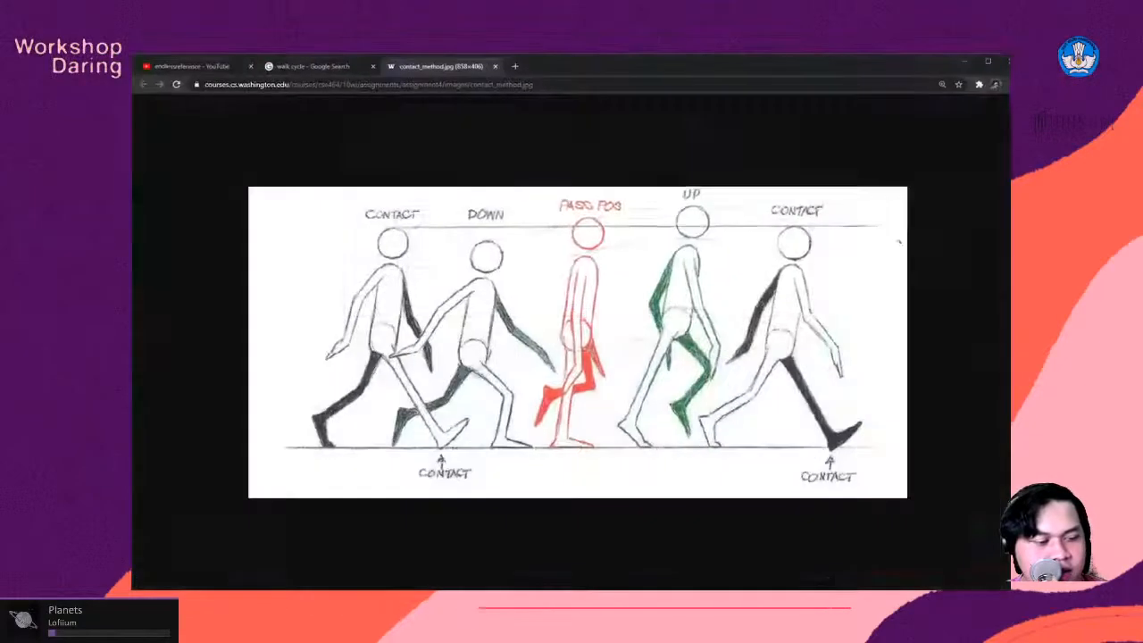
pyautogui.click(323, 67)
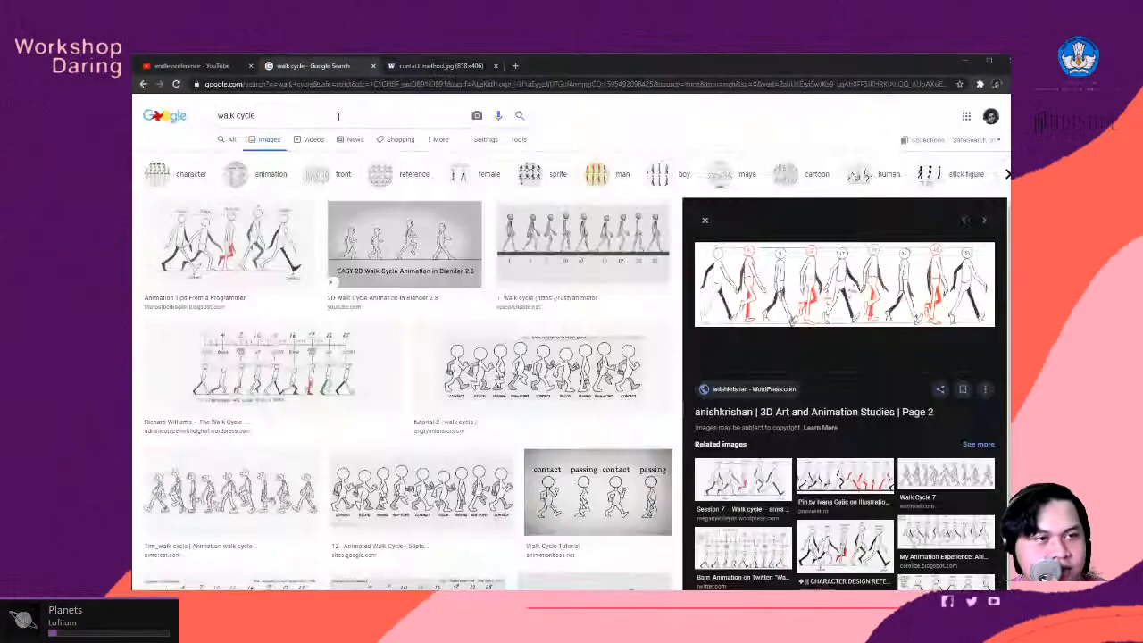
pyautogui.doubleClick(227, 117)
pyautogui.write('Ru')
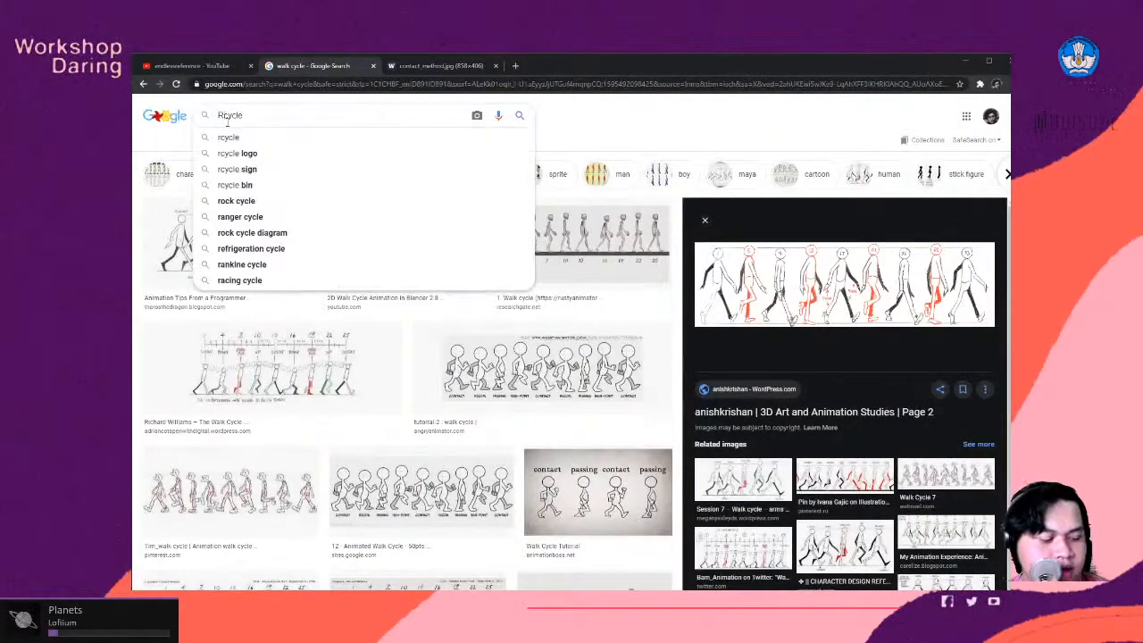
pyautogui.write('N')
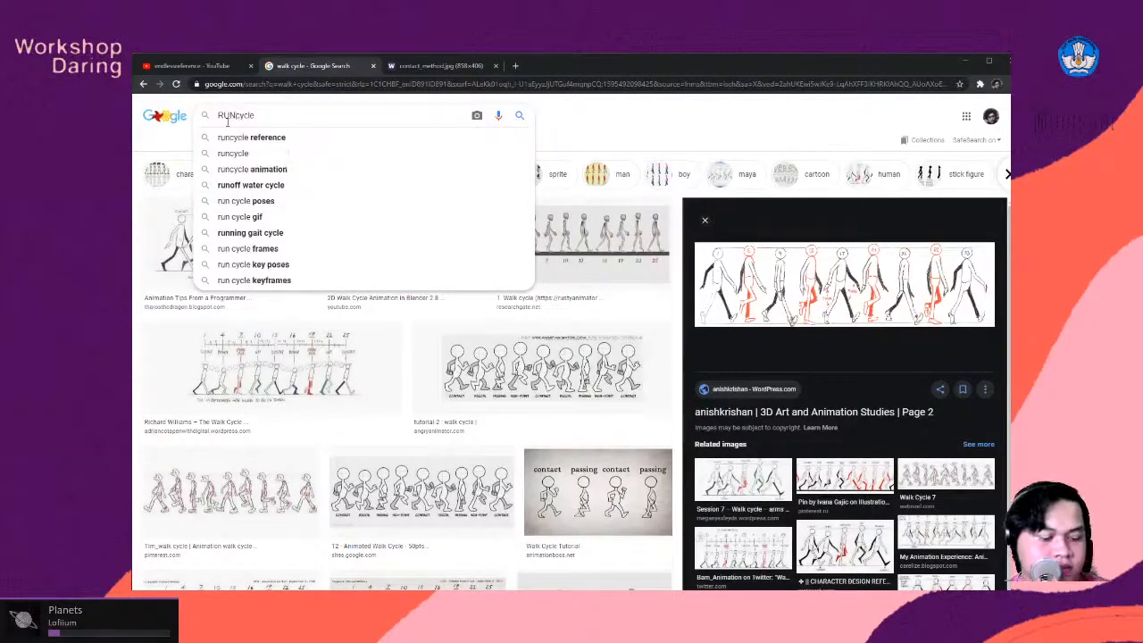
pyautogui.press('Return')
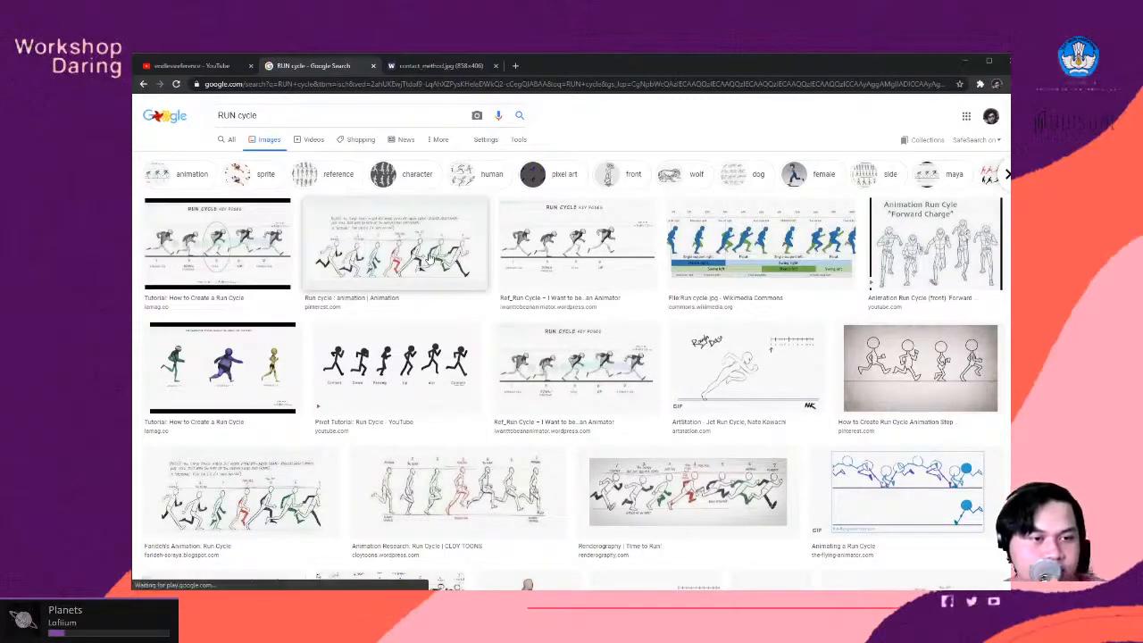
pyautogui.click(433, 258)
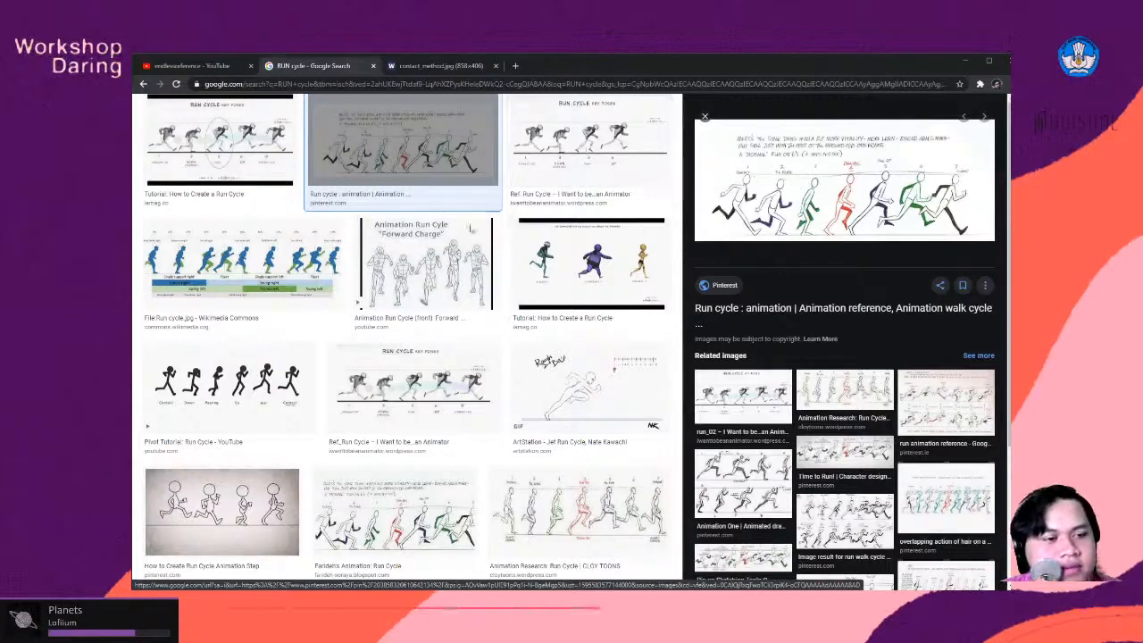
# - Examine the run cycle image results and related images for pose references in different styles
pyautogui.scroll(-3, 585, 285)
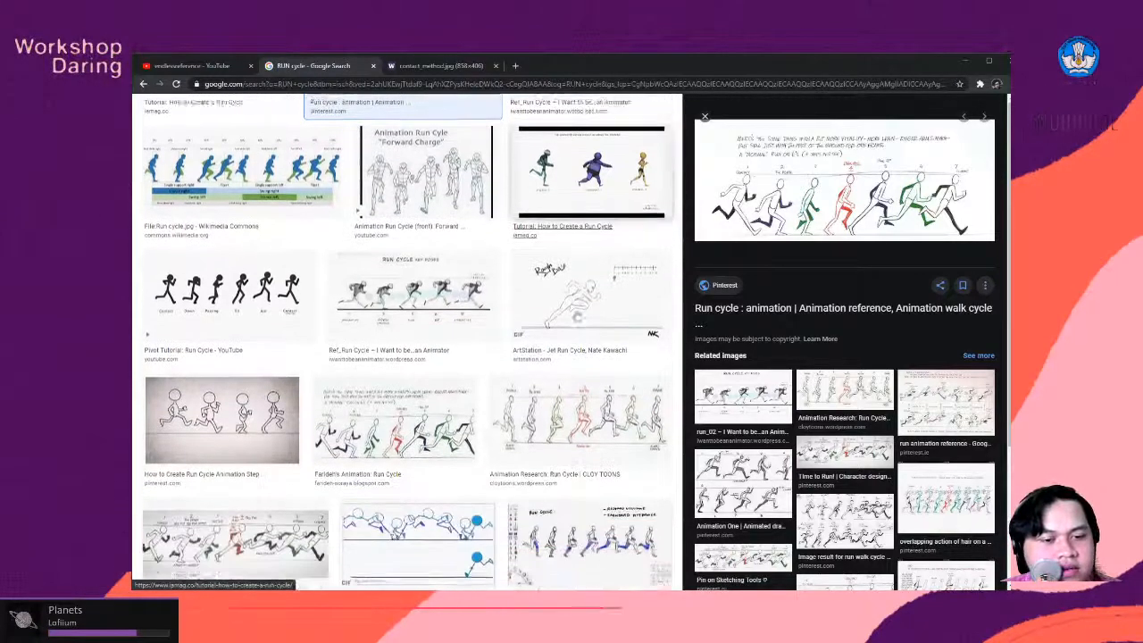
pyautogui.scroll(1, 605, 212)
pyautogui.scroll(4, 605, 213)
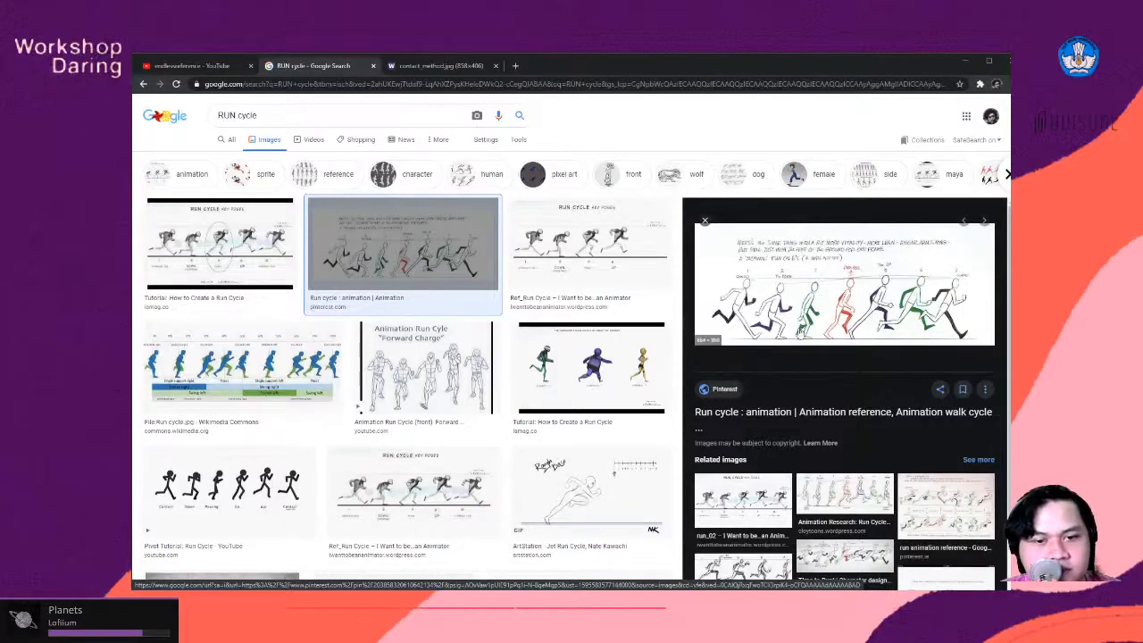
pyautogui.scroll(-2, 848, 447)
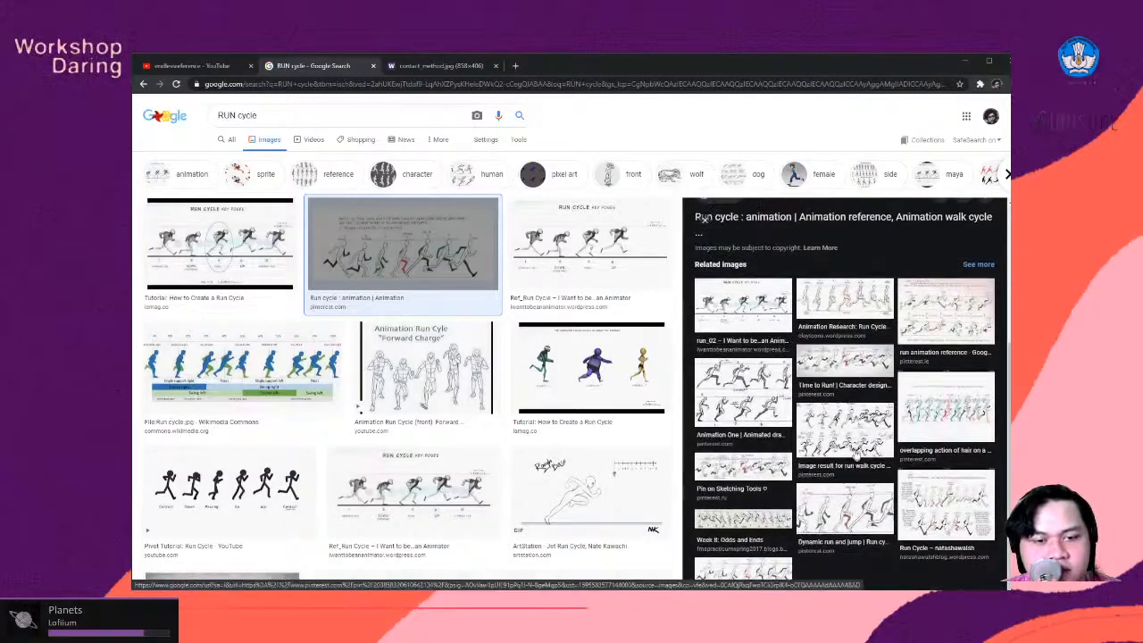
pyautogui.scroll(-2, 487, 442)
pyautogui.scroll(-5, 487, 442)
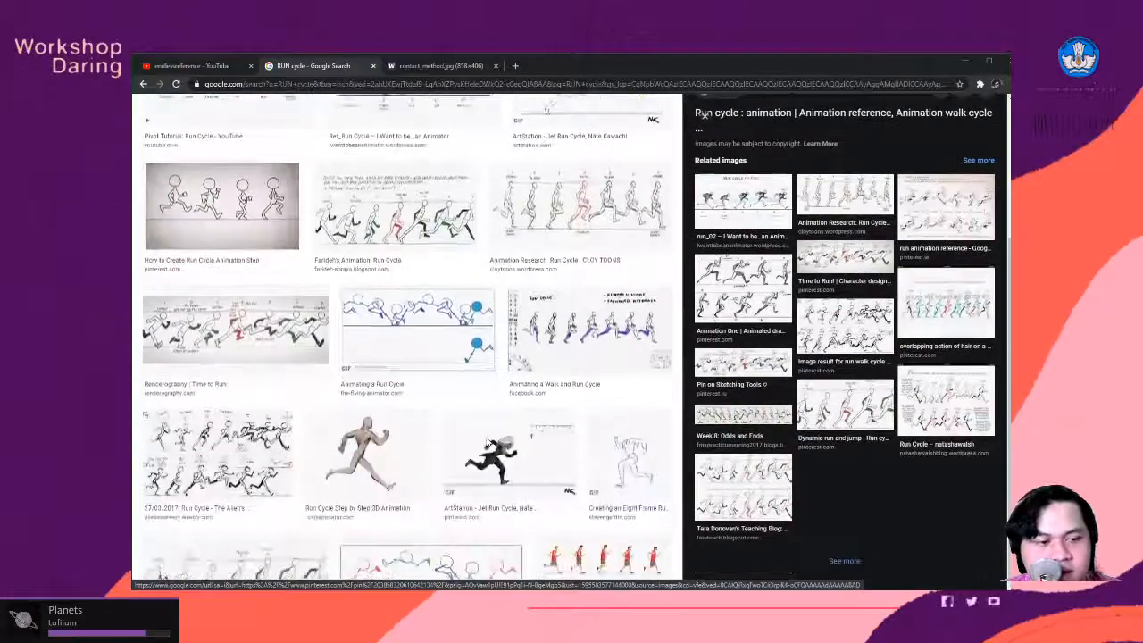
pyautogui.scroll(6, 594, 443)
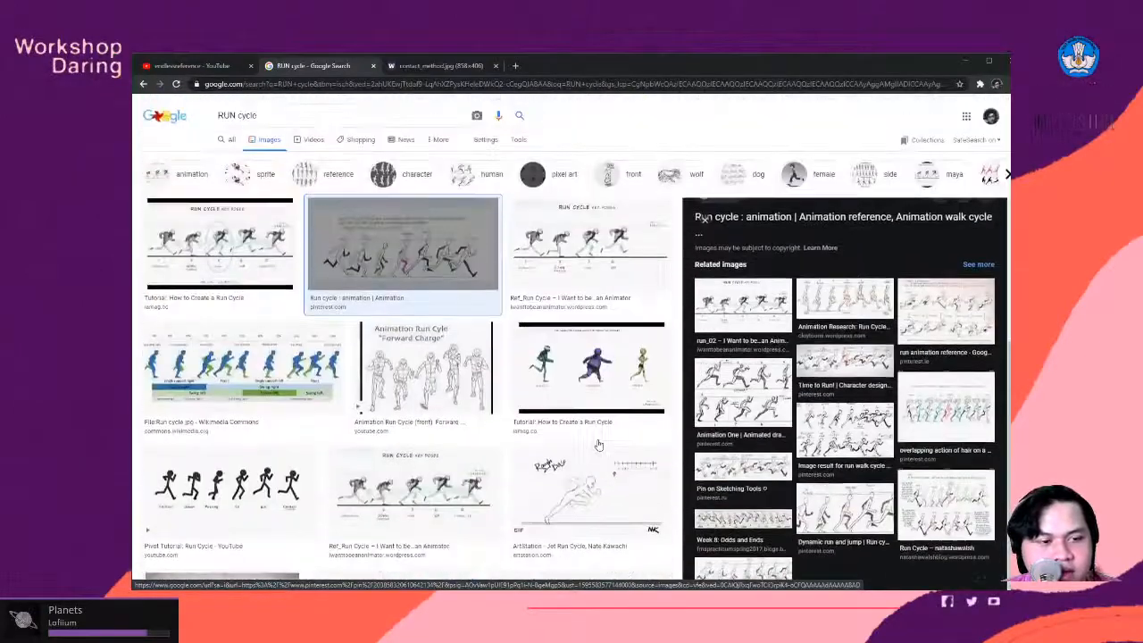
pyautogui.scroll(-5, 625, 444)
pyautogui.scroll(-4, 625, 444)
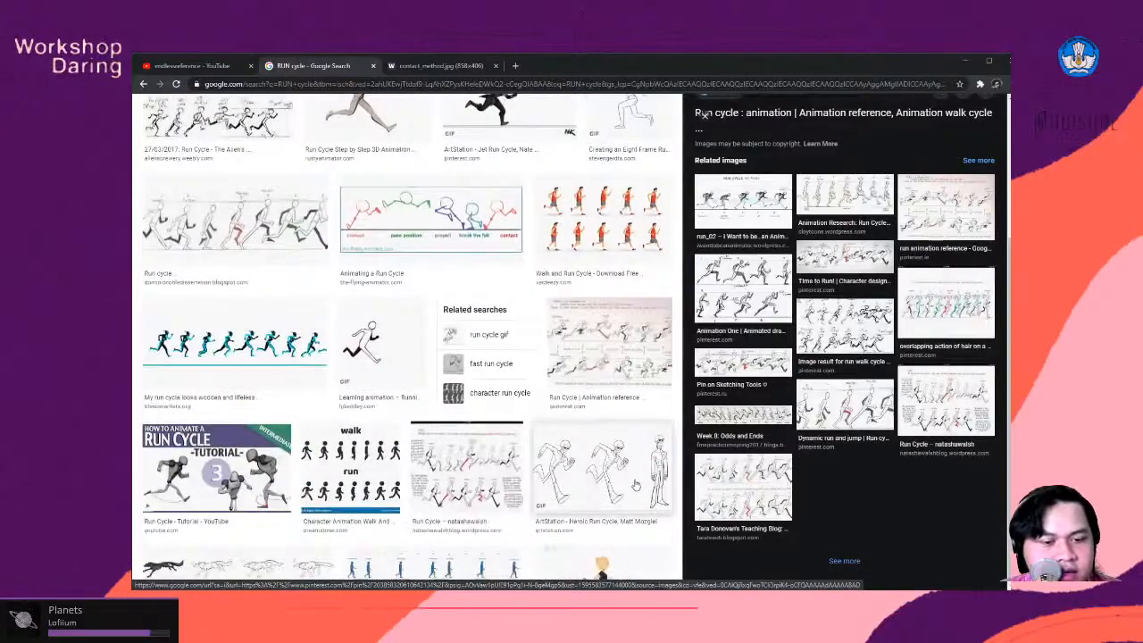
pyautogui.scroll(-3, 625, 444)
pyautogui.scroll(-4, 630, 482)
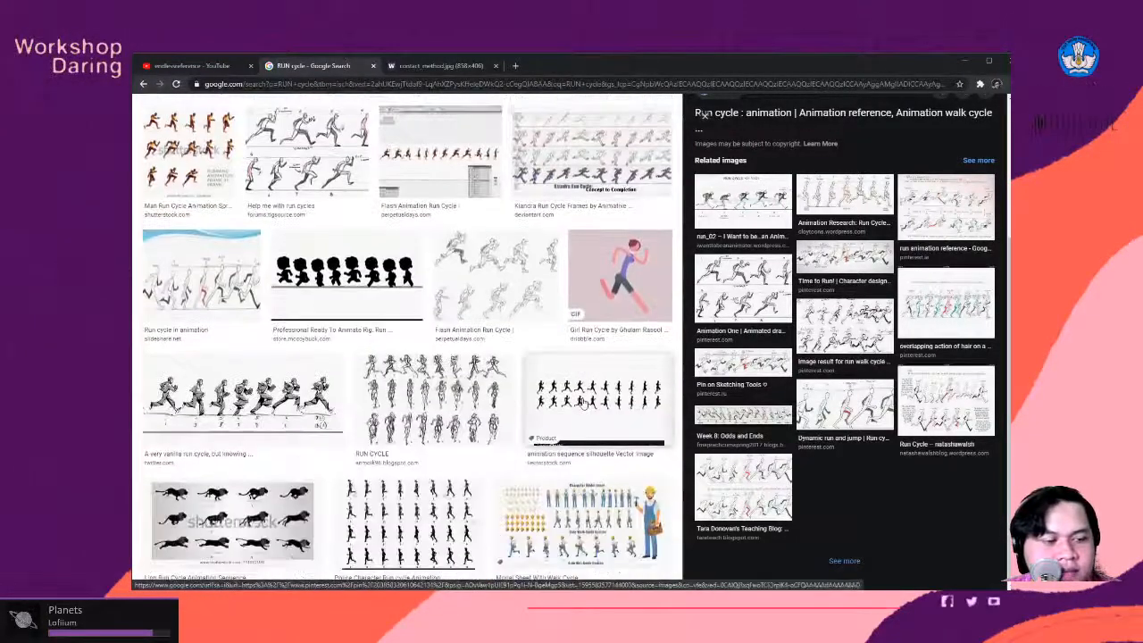
# - Open the sakugabooru.com posts page in a new browser tab
pyautogui.click(515, 65)
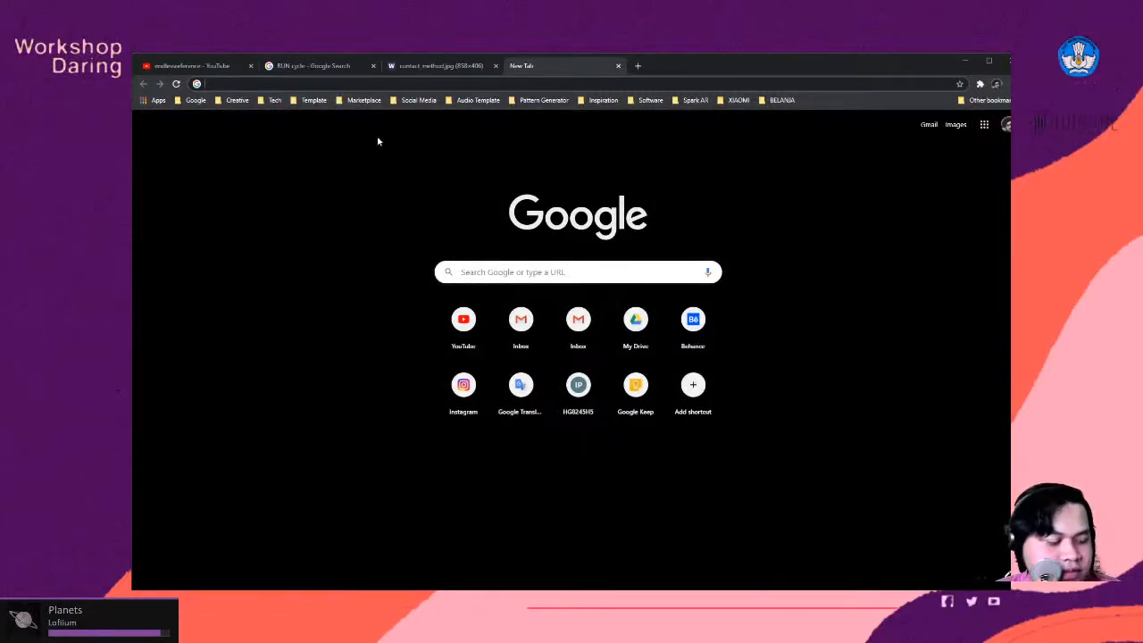
pyautogui.write('sa')
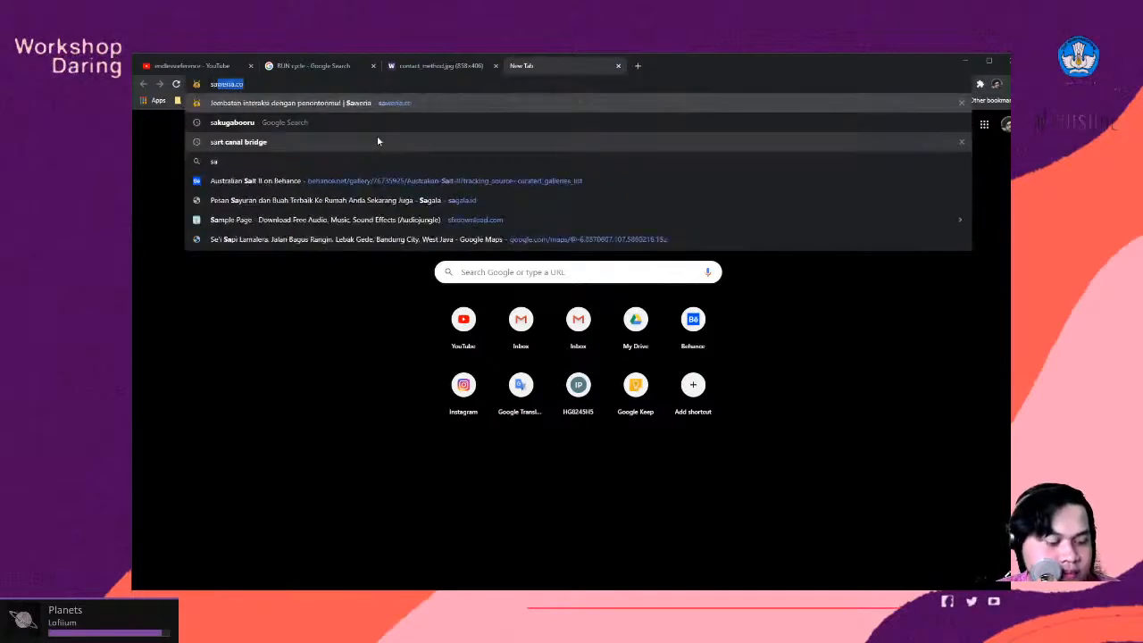
pyautogui.write('ku')
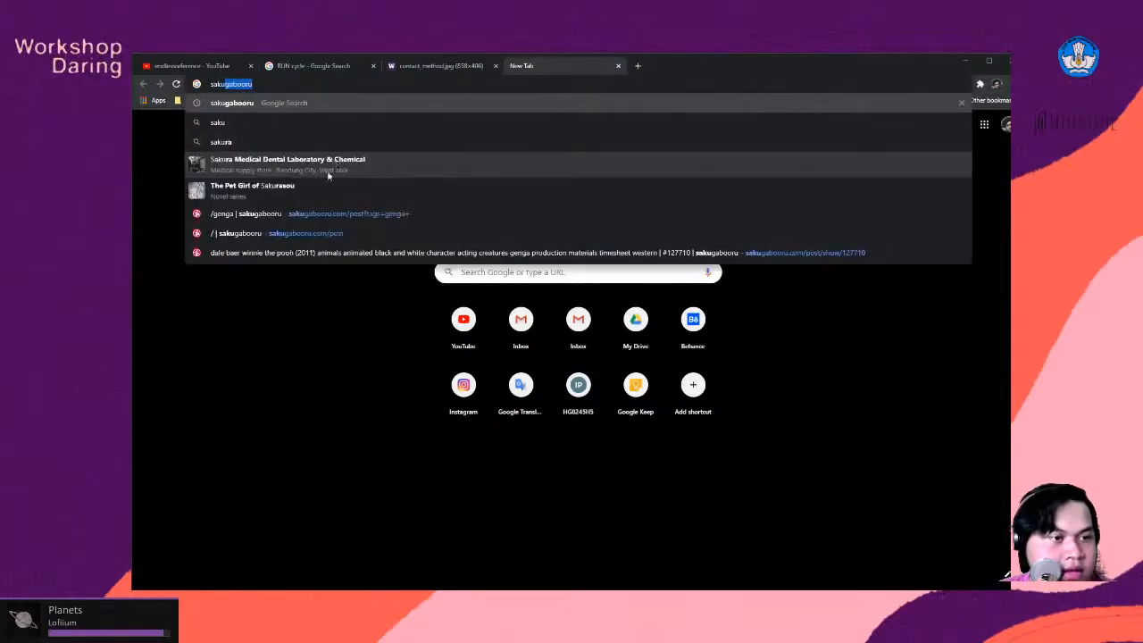
pyautogui.click(326, 233)
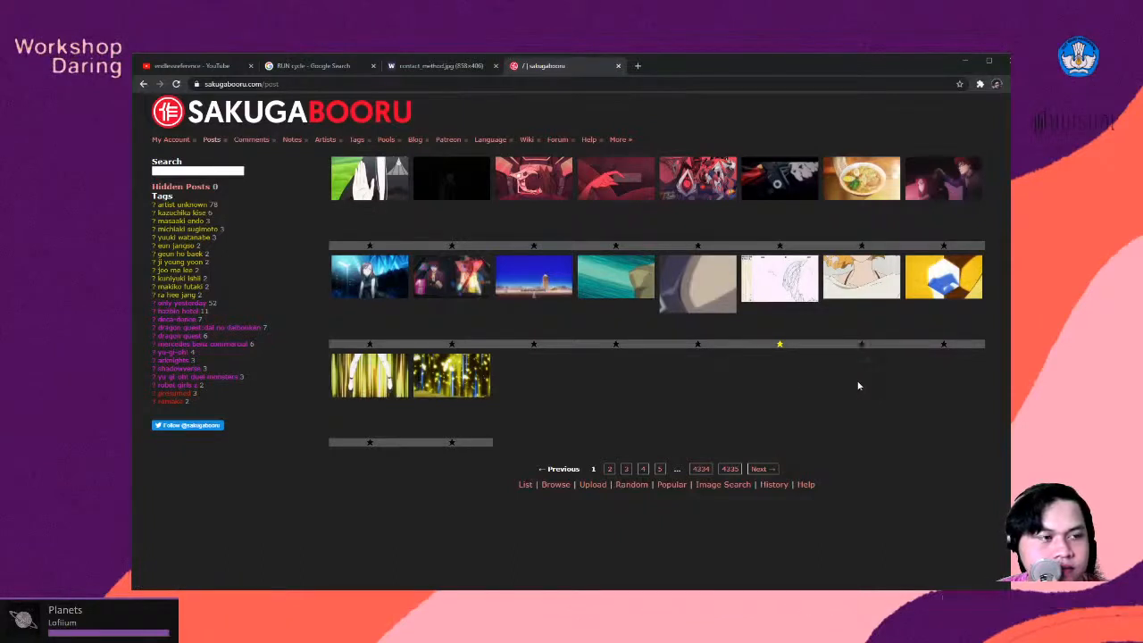
# - Search the Sakugabooru posts for the suggested tag "action"
pyautogui.click(211, 170)
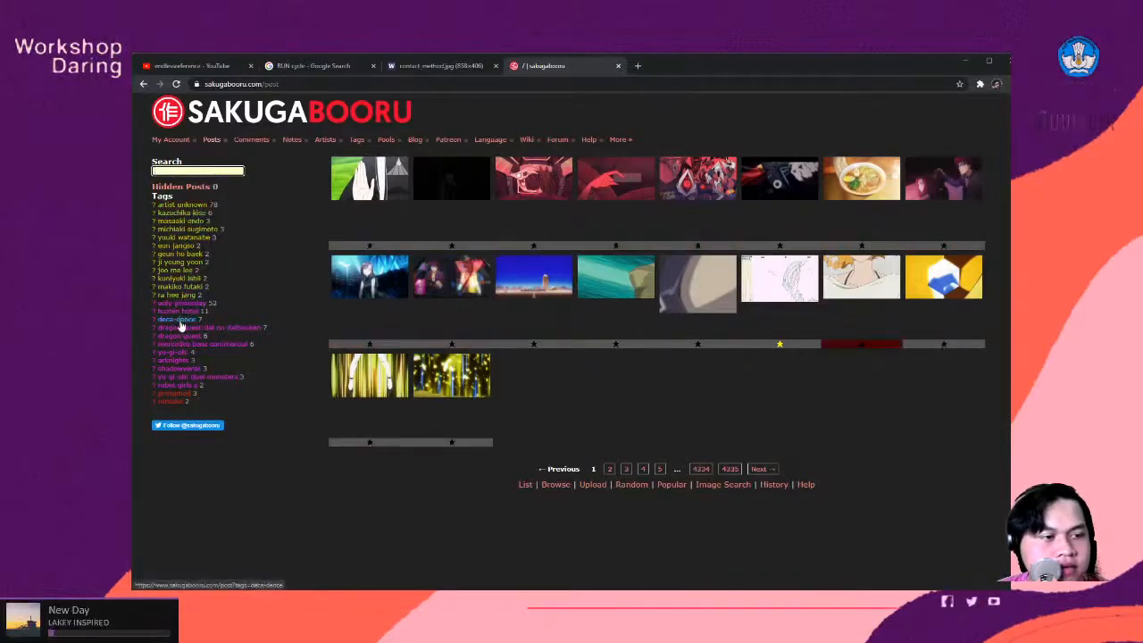
pyautogui.click(183, 170)
pyautogui.write('a')
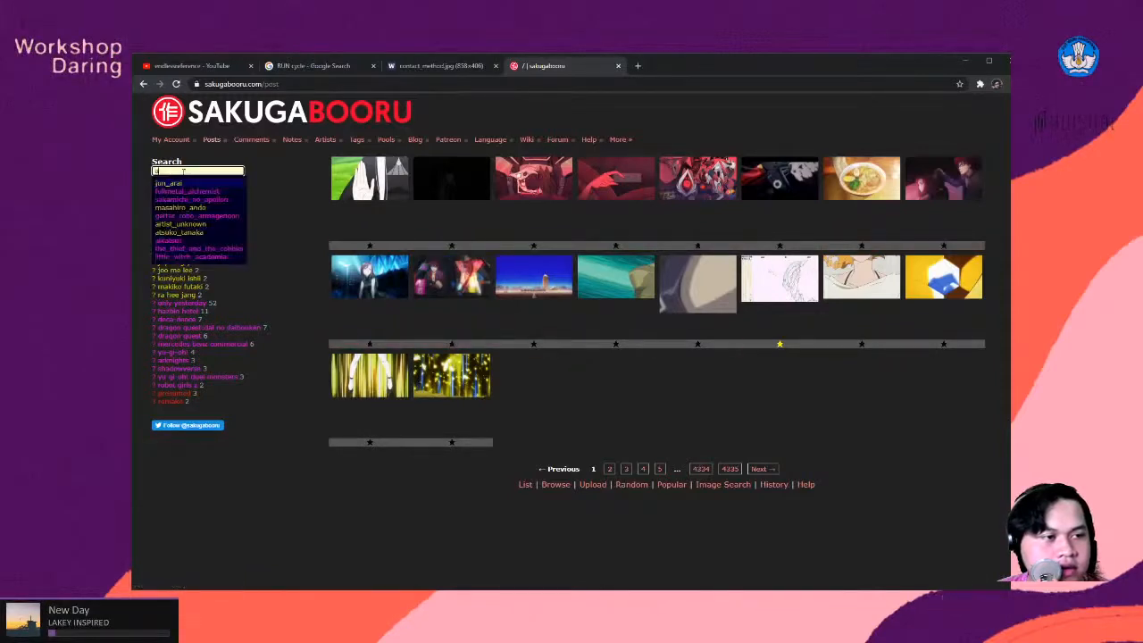
pyautogui.write('ct')
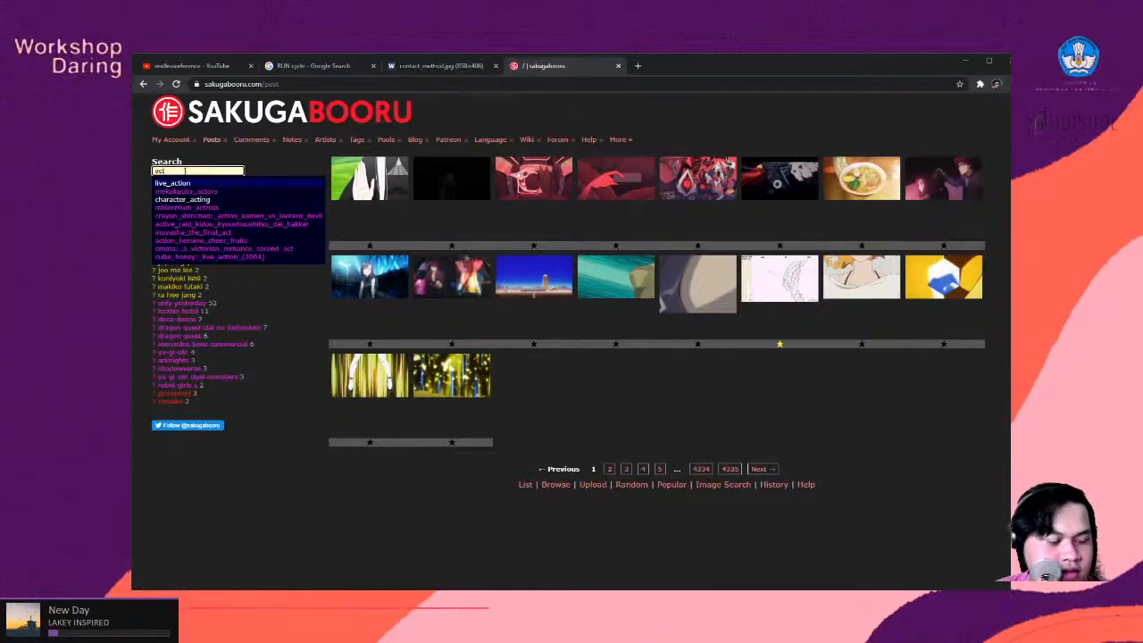
pyautogui.write('ion')
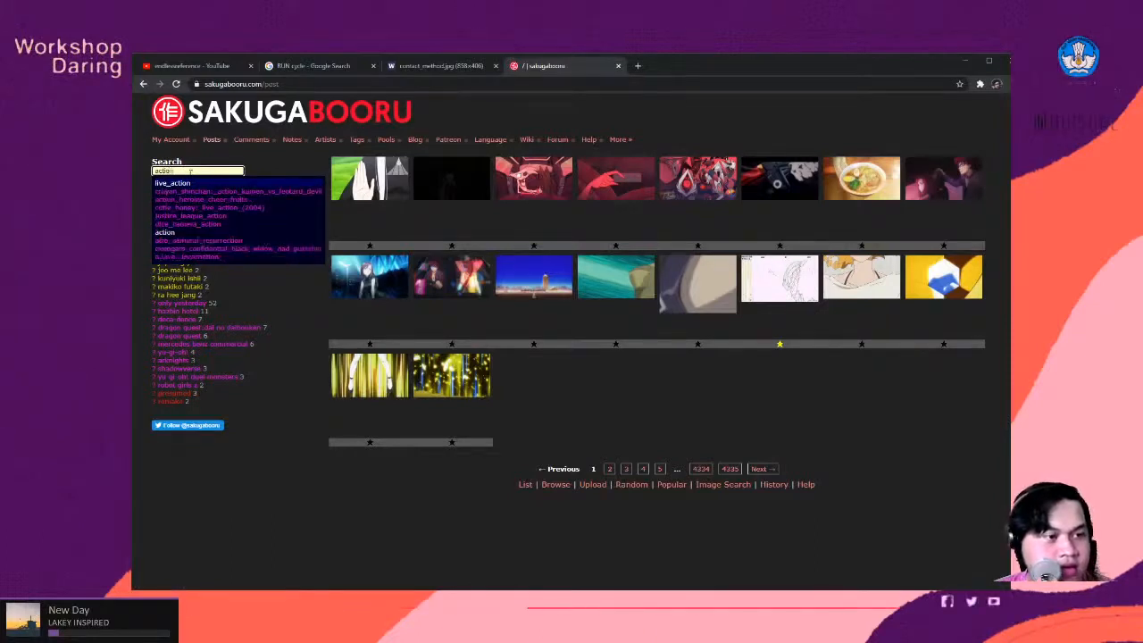
pyautogui.click(182, 235)
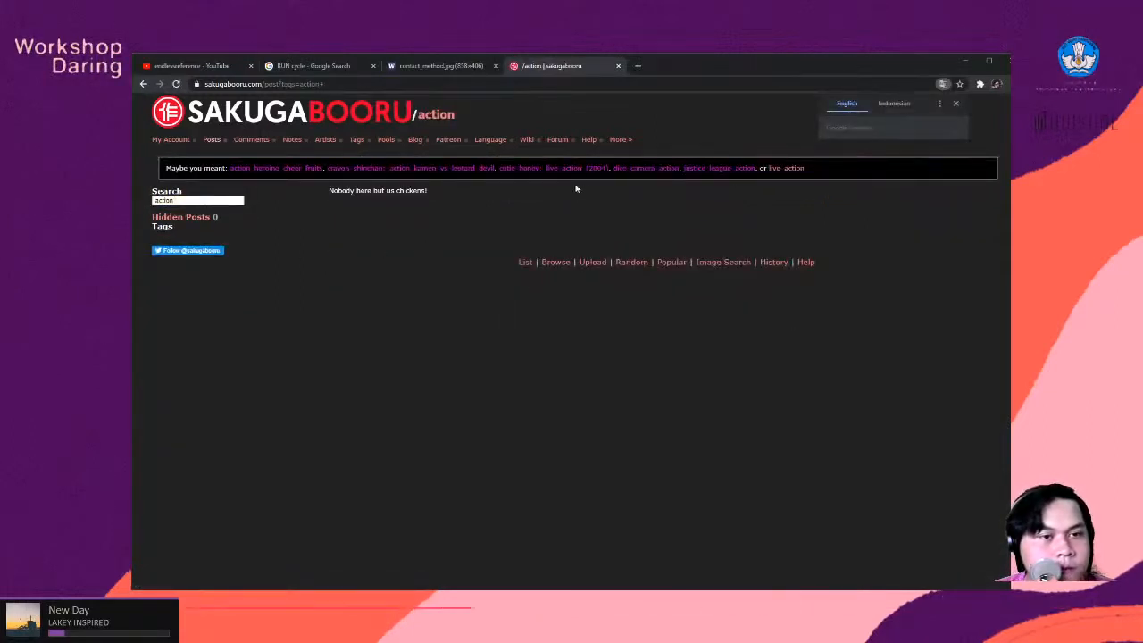
# - Replace the Sakugabooru search term with the suggested tag "fighting" and run the search
pyautogui.click(201, 201)
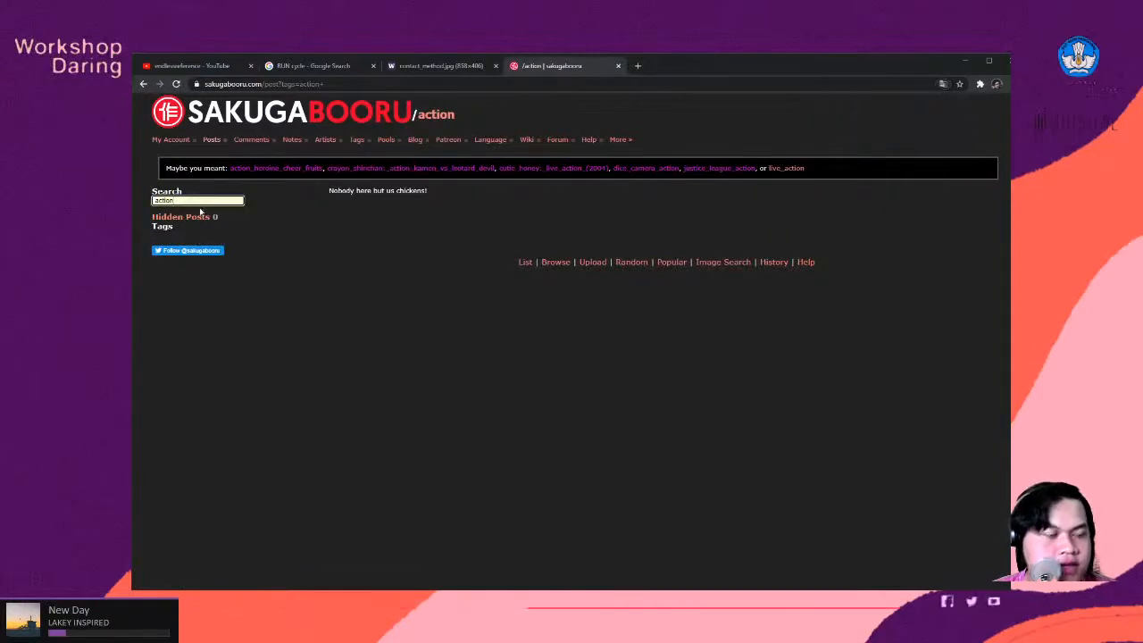
pyautogui.doubleClick(201, 201)
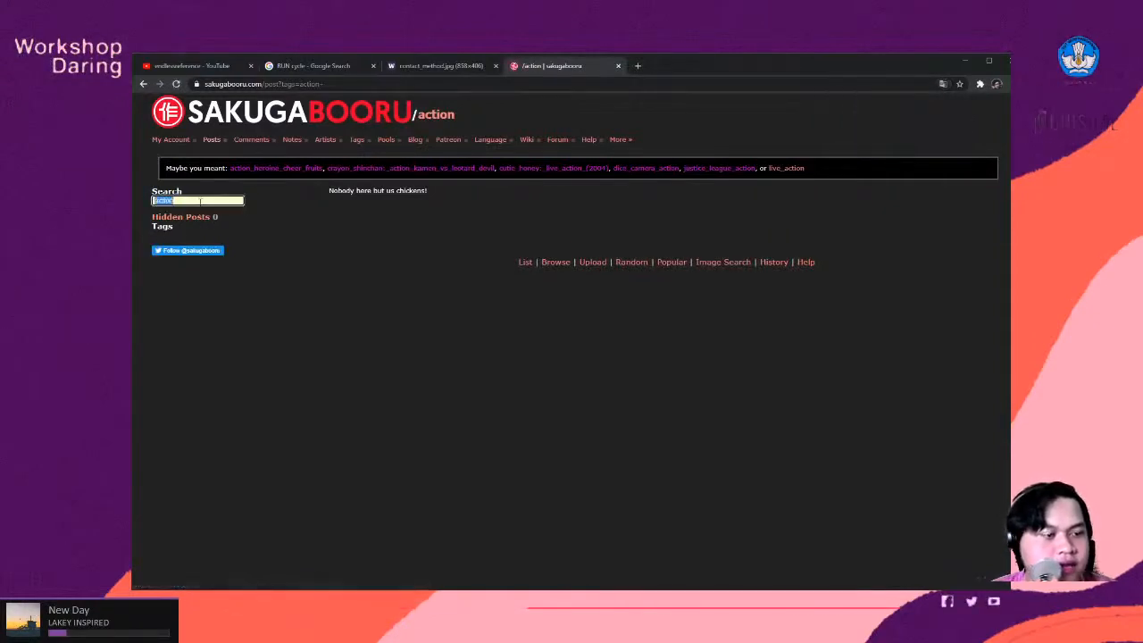
pyautogui.write('fi')
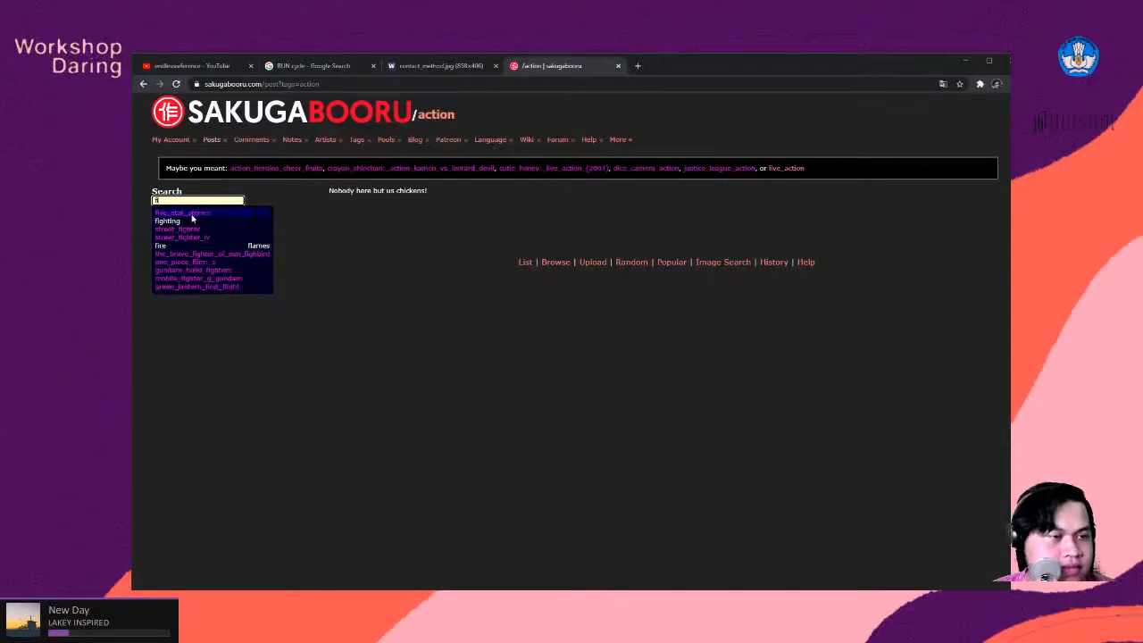
pyautogui.click(186, 221)
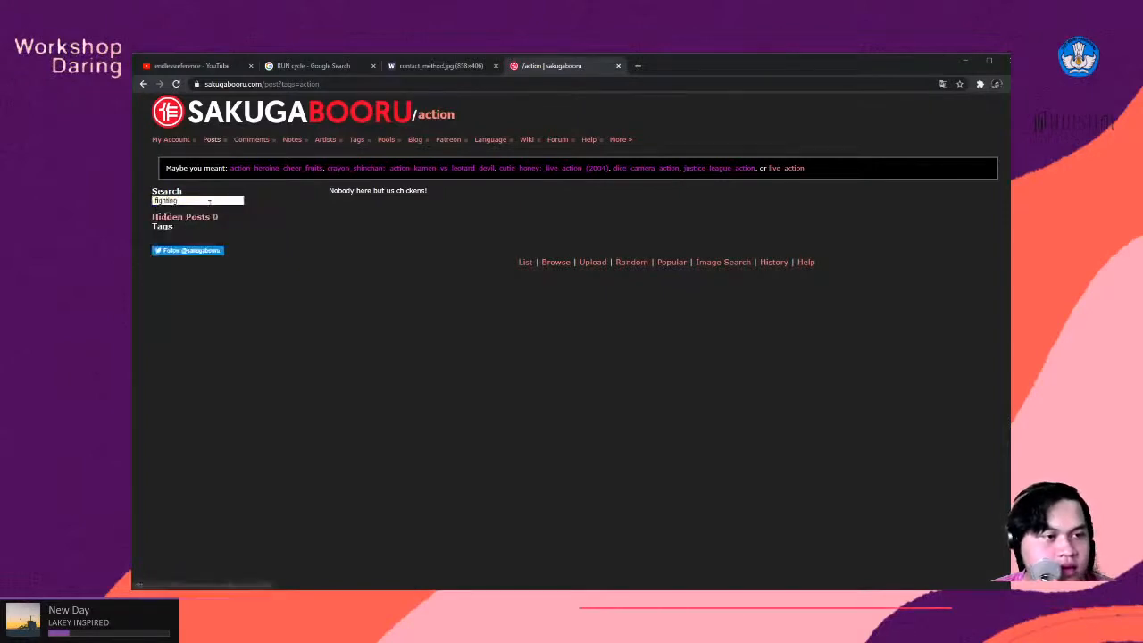
pyautogui.press('Return')
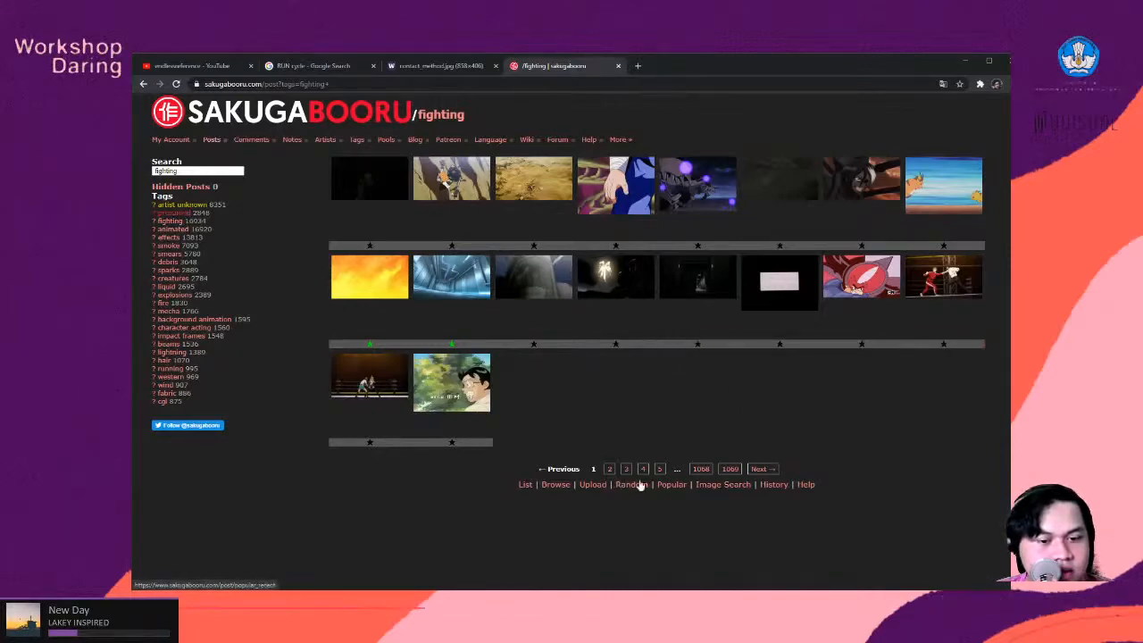
# - Browse result pages 2 to 5, 7 and 8 of the Sakugabooru "fighting" posts for action animation references
pyautogui.click(609, 468)
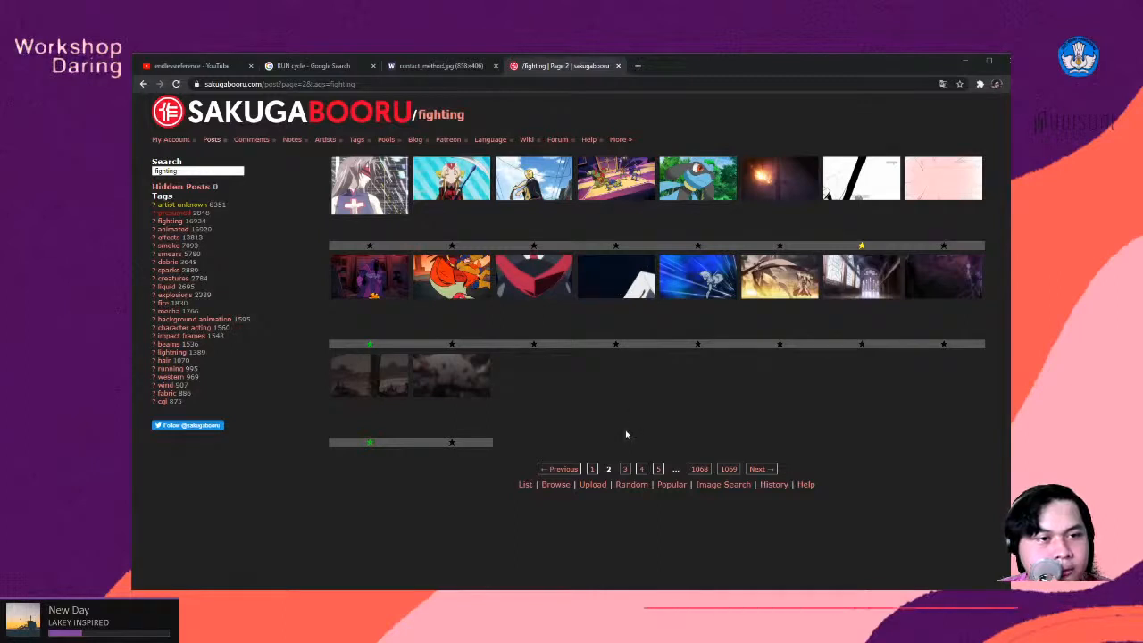
pyautogui.click(625, 468)
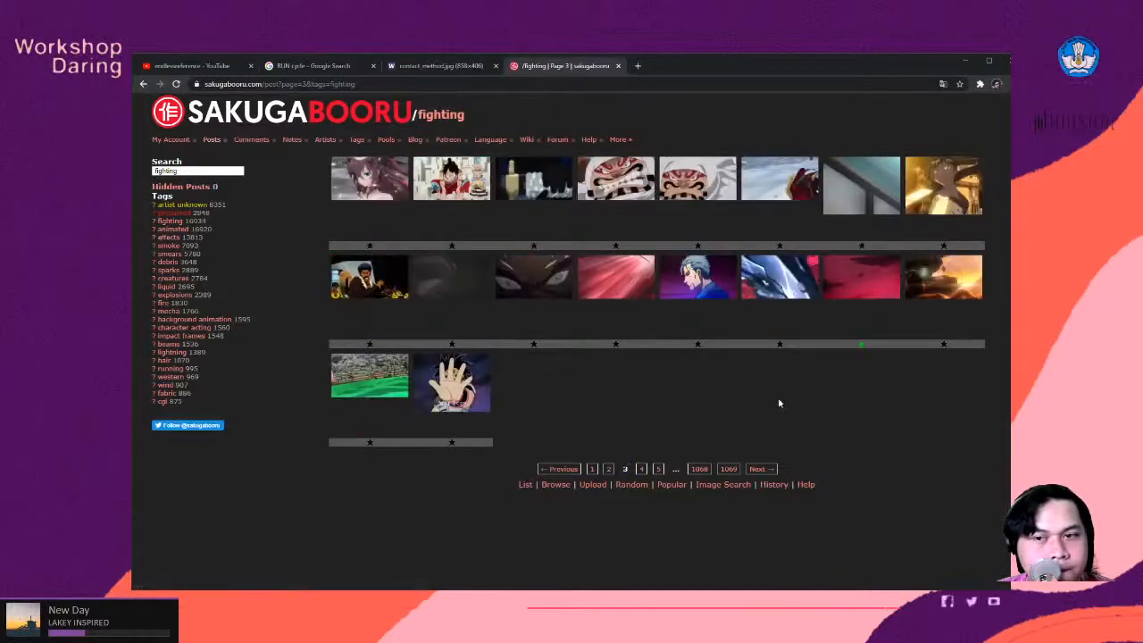
pyautogui.click(642, 469)
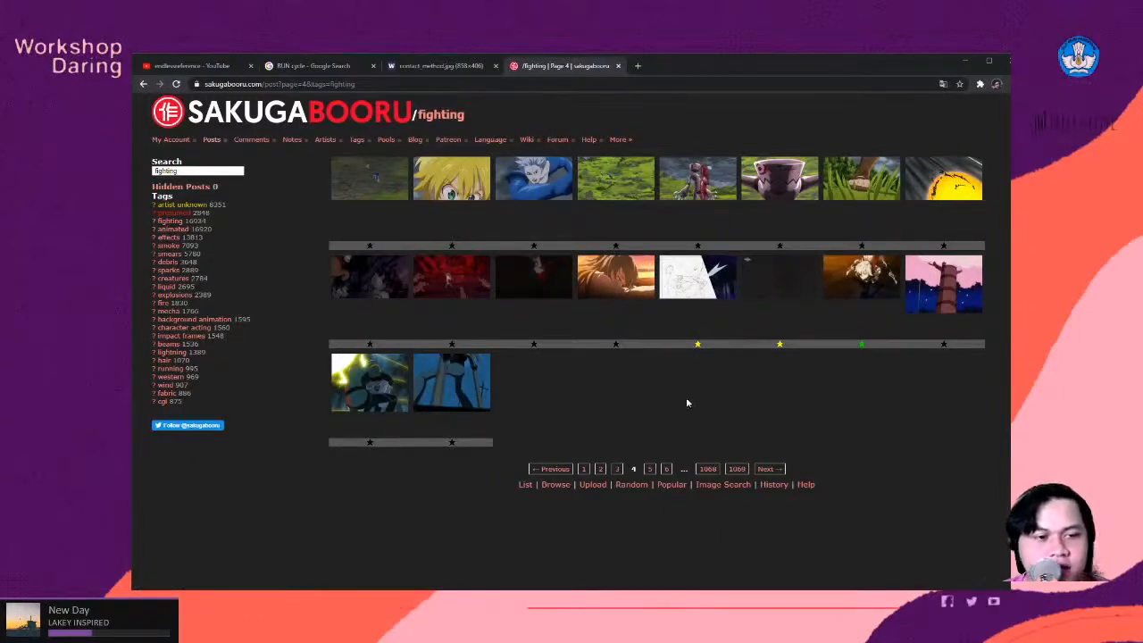
pyautogui.click(649, 470)
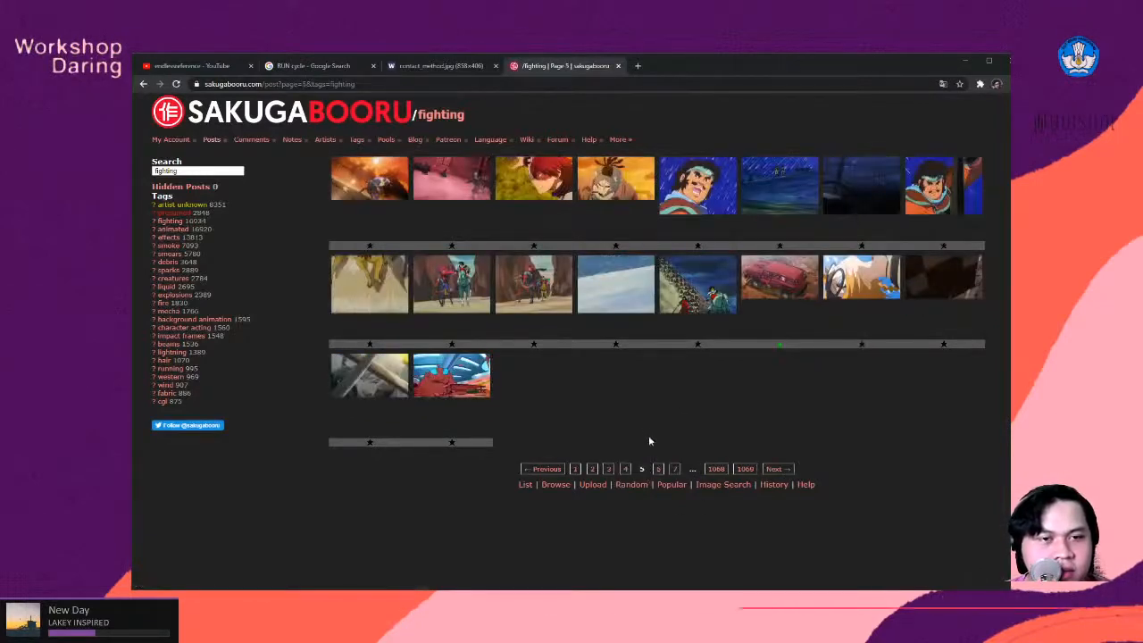
pyautogui.click(674, 470)
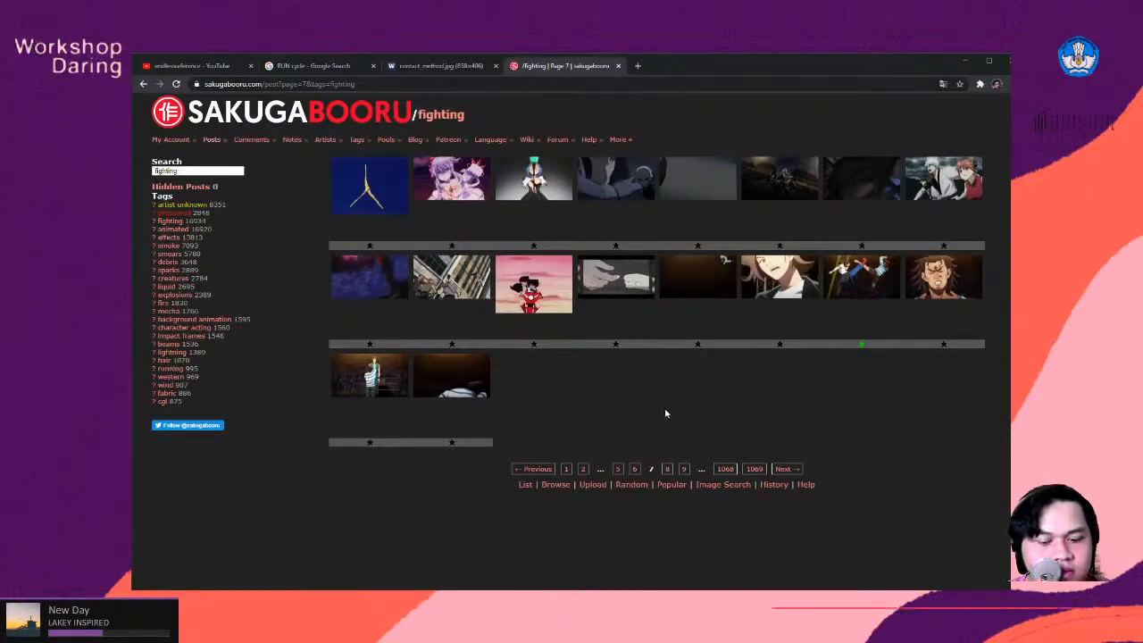
pyautogui.click(667, 469)
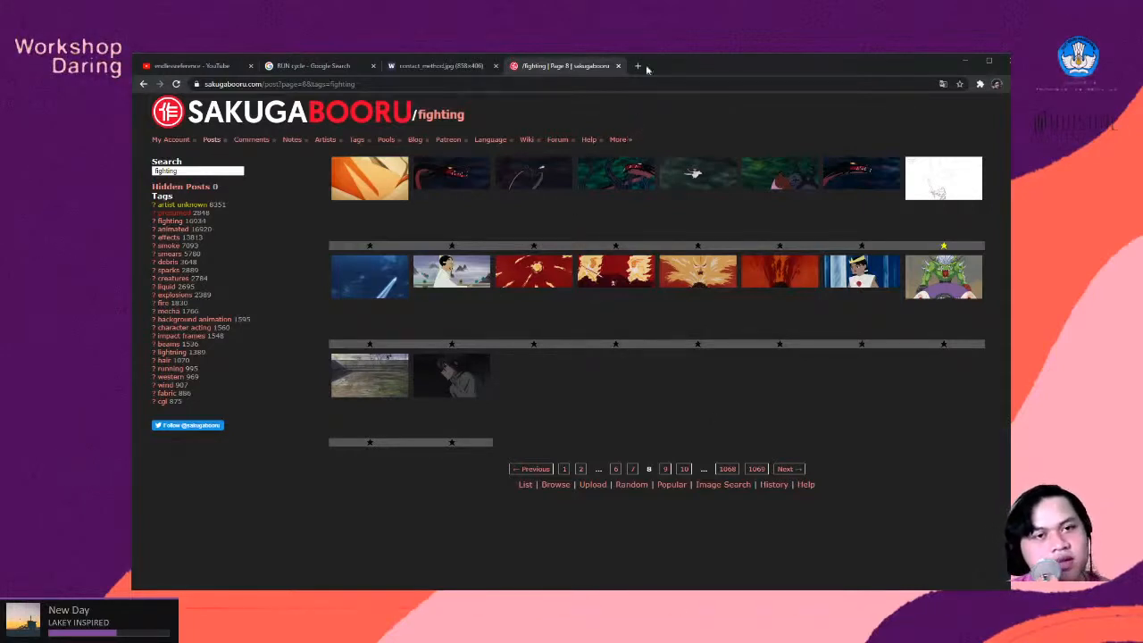
# - Switch to the open YouTube page and search for the suggested term "12 principles of animation"
pyautogui.click(164, 66)
pyautogui.tripleClick(465, 108)
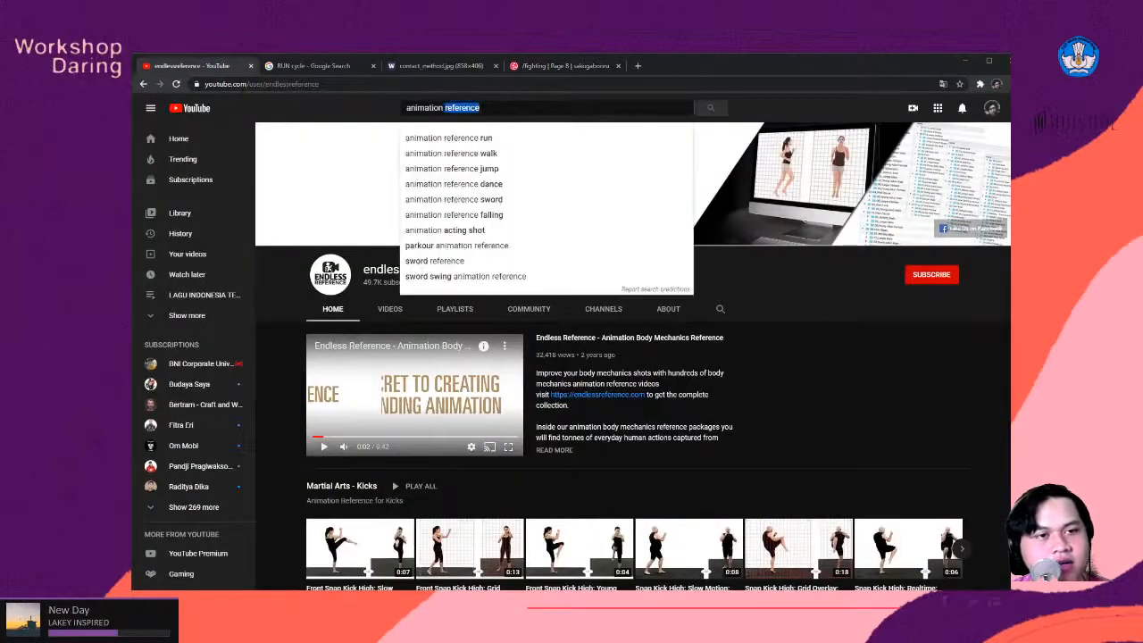
pyautogui.write('12')
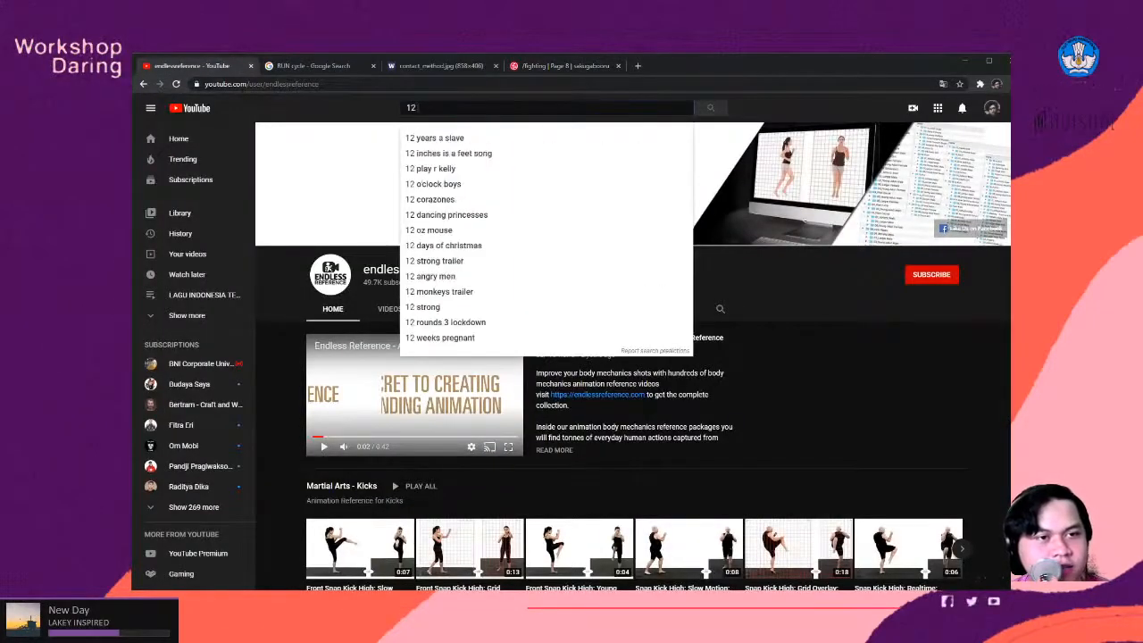
pyautogui.write(' p')
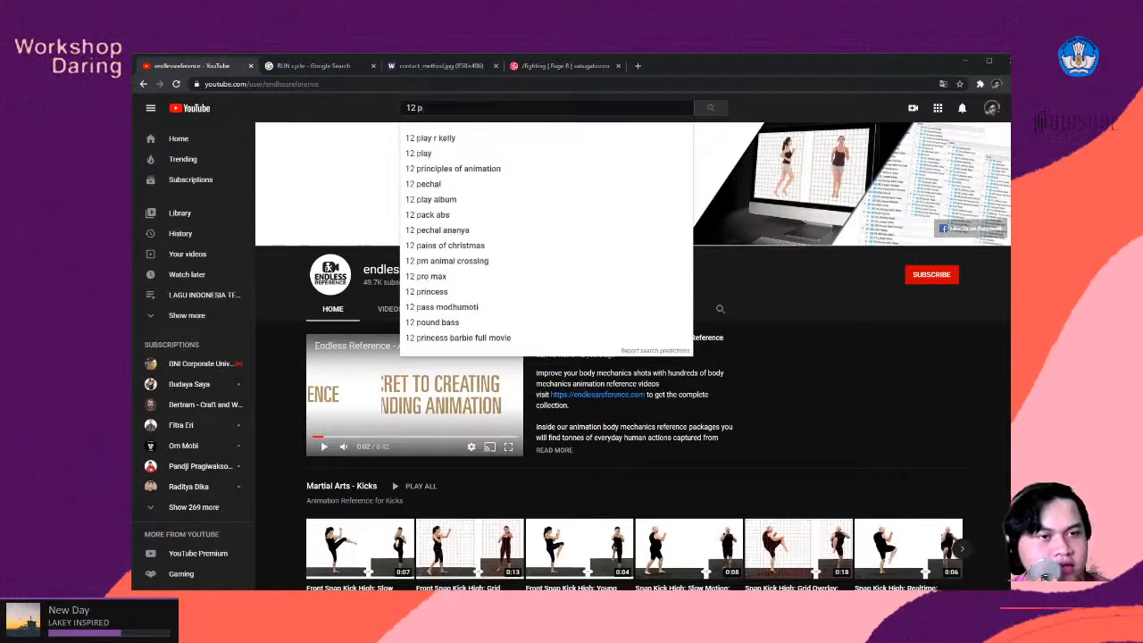
pyautogui.click(455, 168)
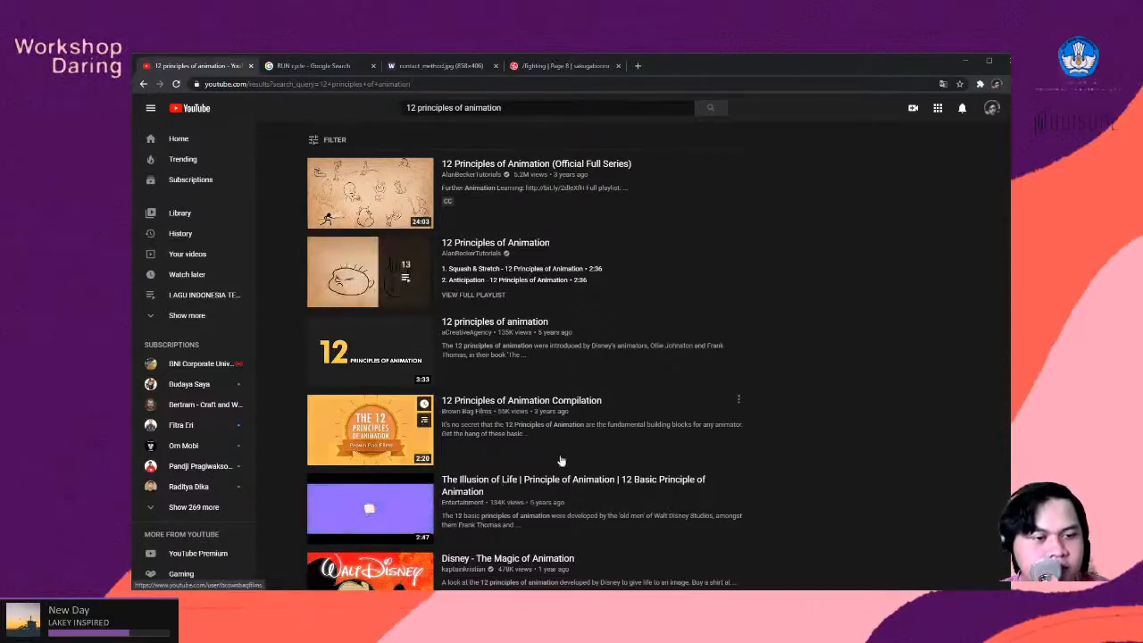
# - Return to the Sakugabooru "fighting" results and view page 9 and the final pages 1069 and 1068
pyautogui.click(526, 66)
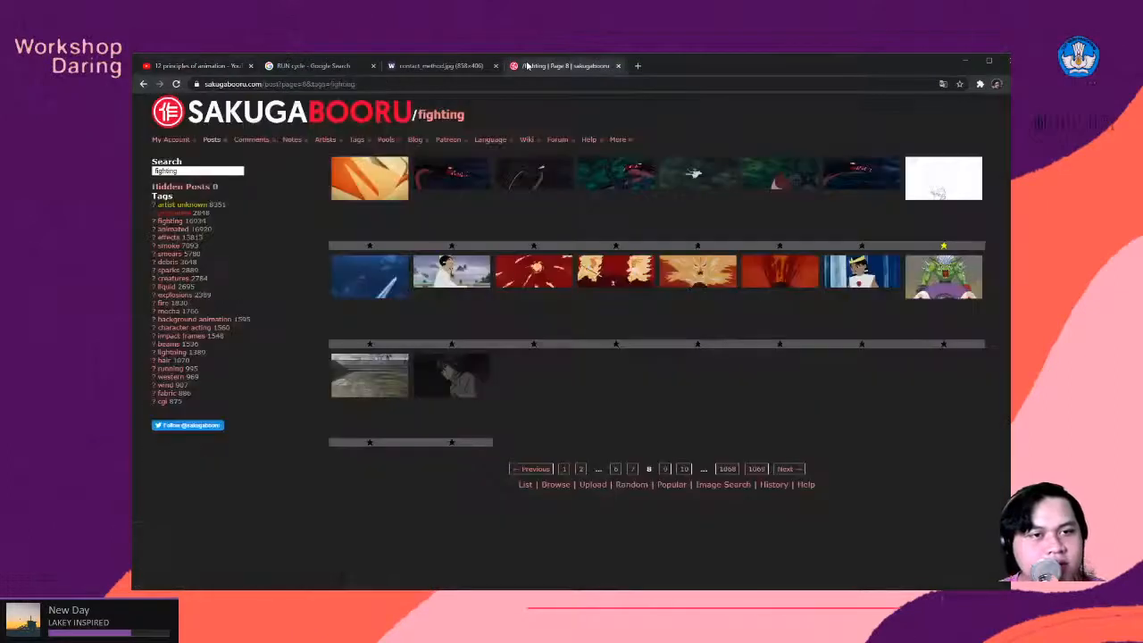
pyautogui.click(665, 470)
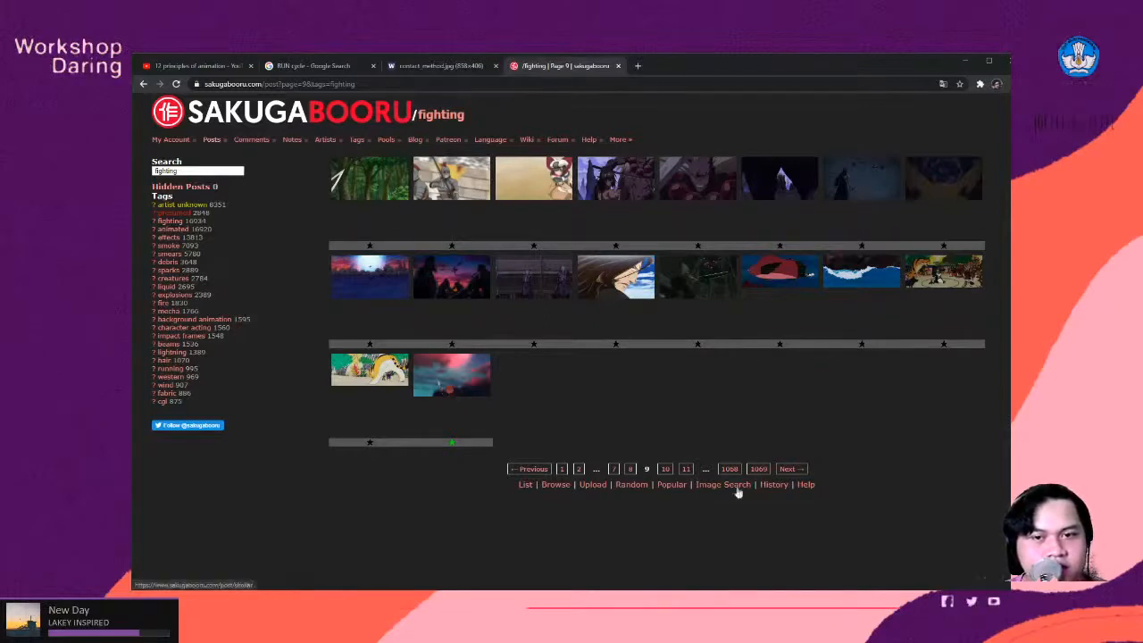
pyautogui.click(761, 470)
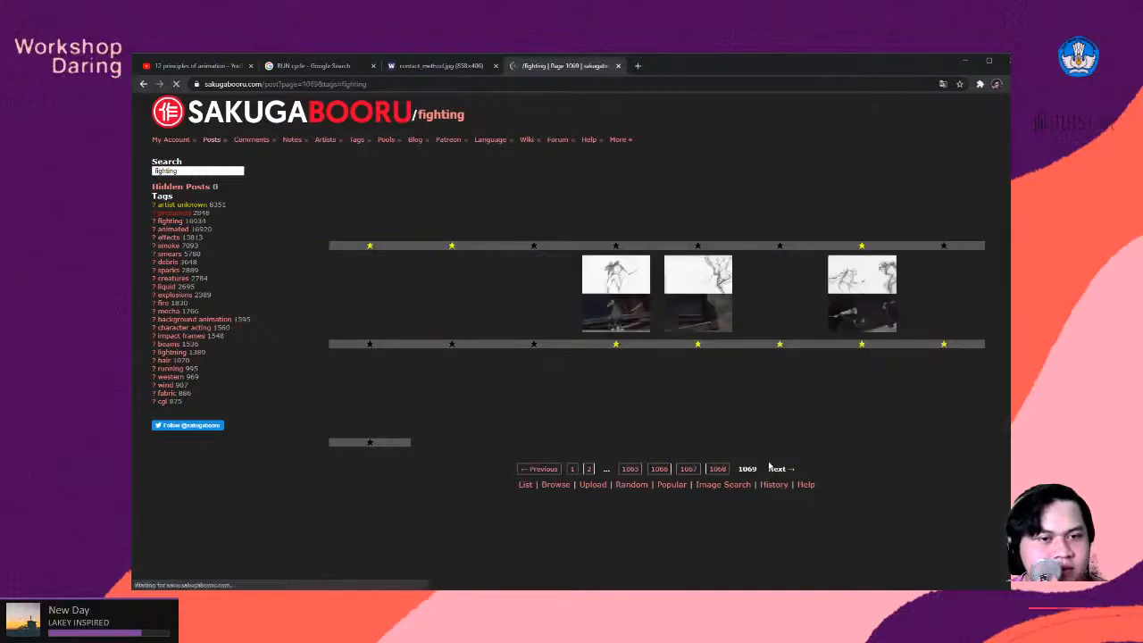
pyautogui.click(717, 470)
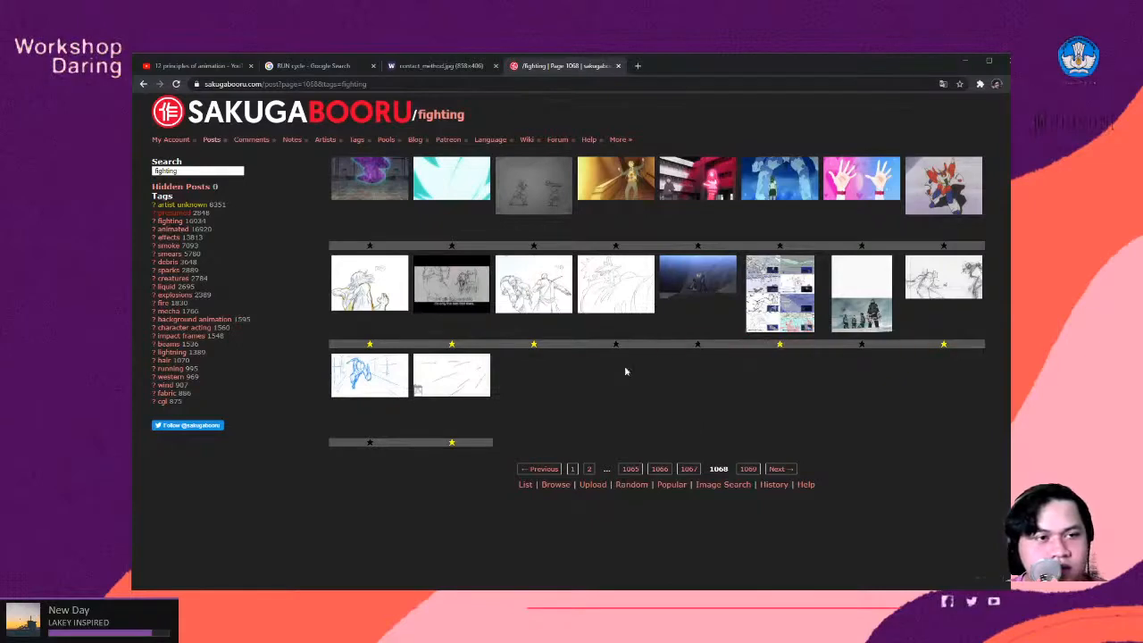
# - Switch back to OpenToonz, select the CHARA 1 layer and move the playhead to frame 1
pyautogui.click(964, 61)
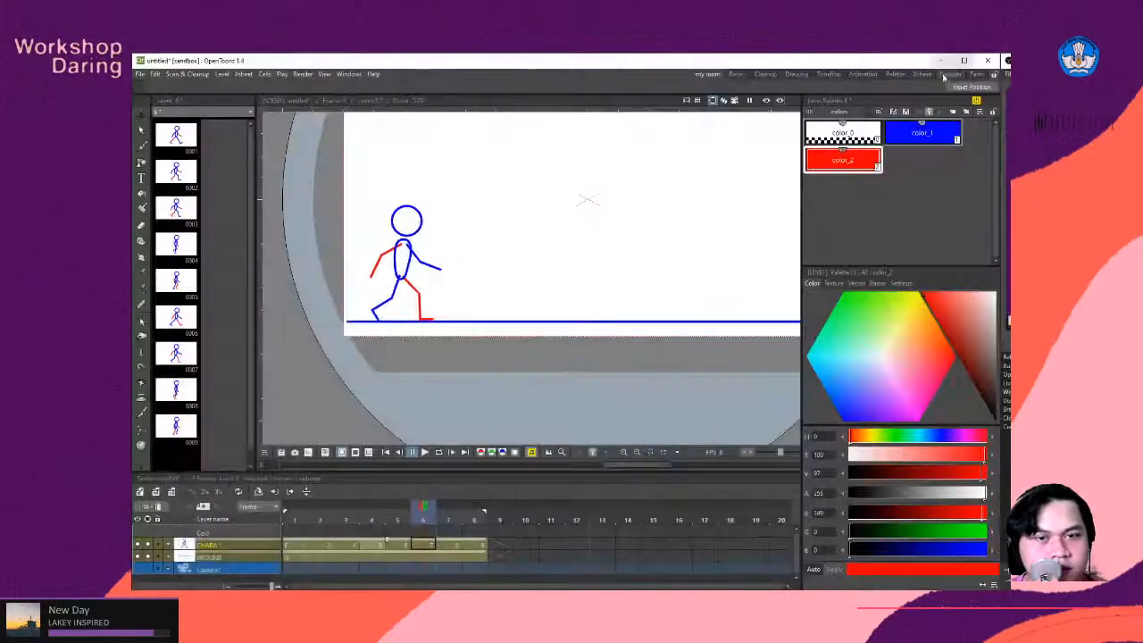
pyautogui.scroll(-5, 605, 257)
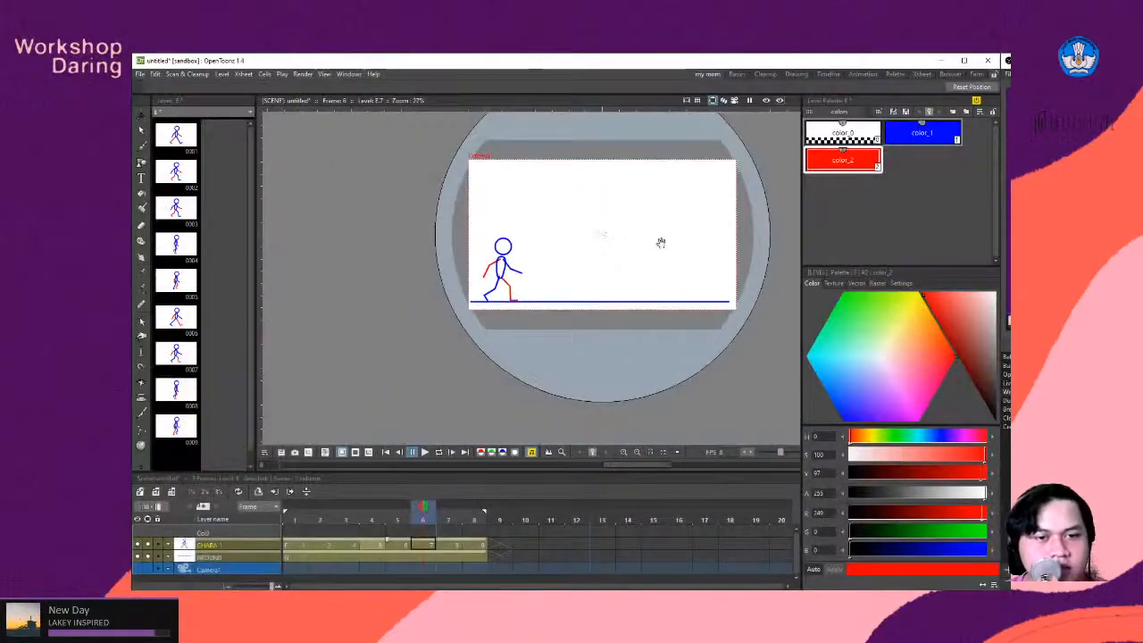
pyautogui.moveTo(658, 242); pyautogui.dragTo(589, 283)
pyautogui.scroll(1, 589, 282)
pyautogui.scroll(-2, 588, 282)
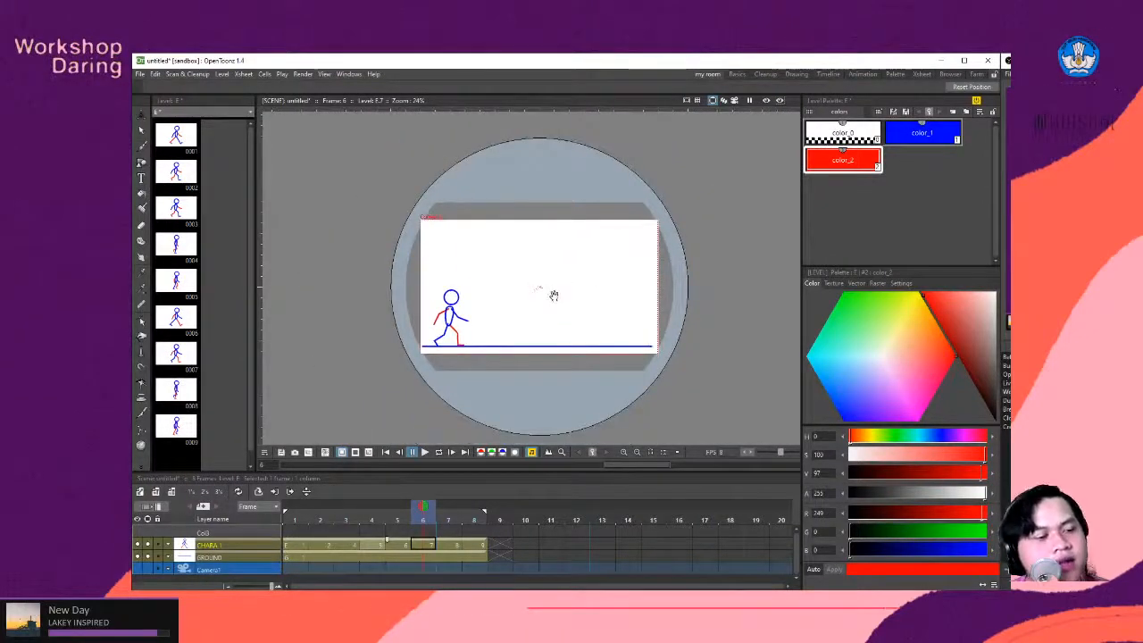
pyautogui.scroll(3, 550, 294)
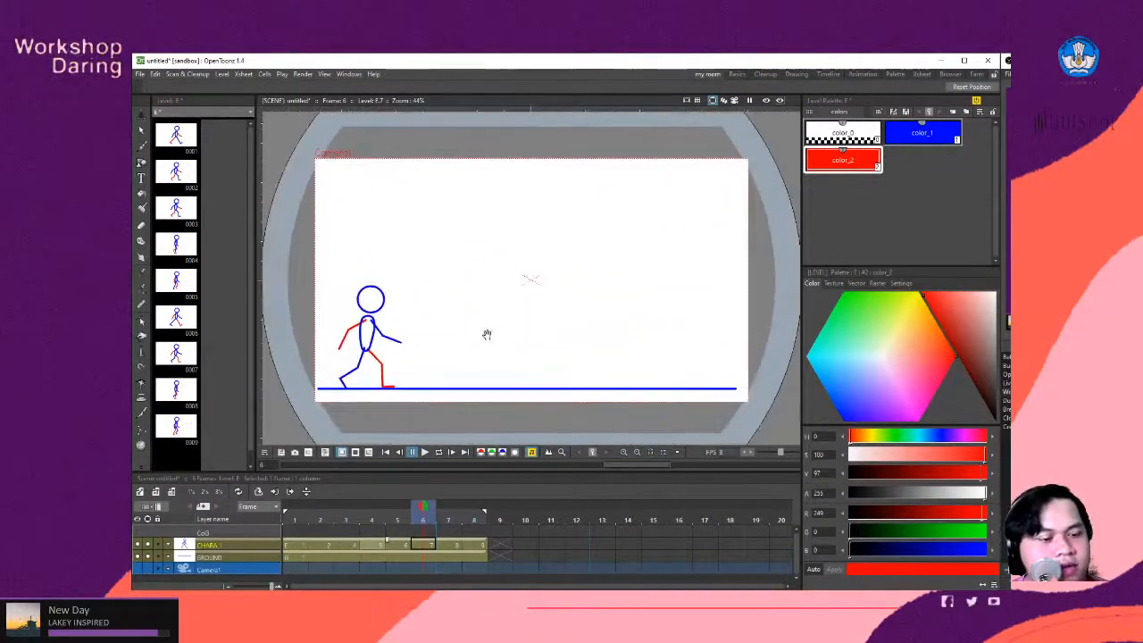
pyautogui.click(239, 547)
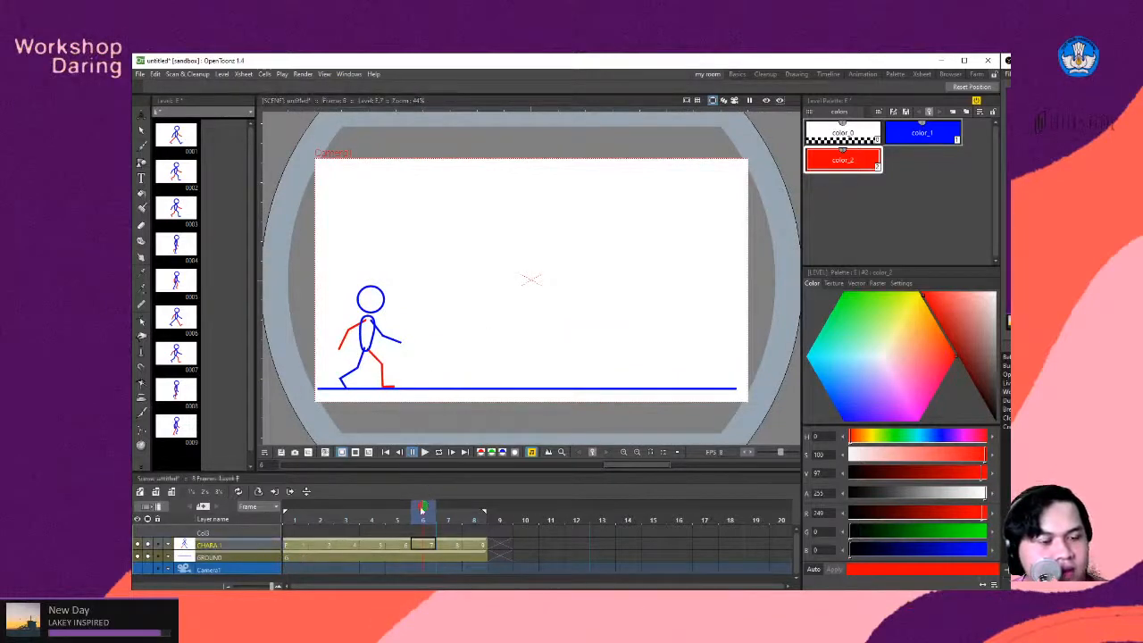
pyautogui.moveTo(422, 509)
pyautogui.mouseDown()
pyautogui.moveTo(328, 522)
pyautogui.moveTo(396, 522)
pyautogui.moveTo(294, 522)
pyautogui.moveTo(373, 525)
pyautogui.moveTo(295, 516)
pyautogui.mouseUp()
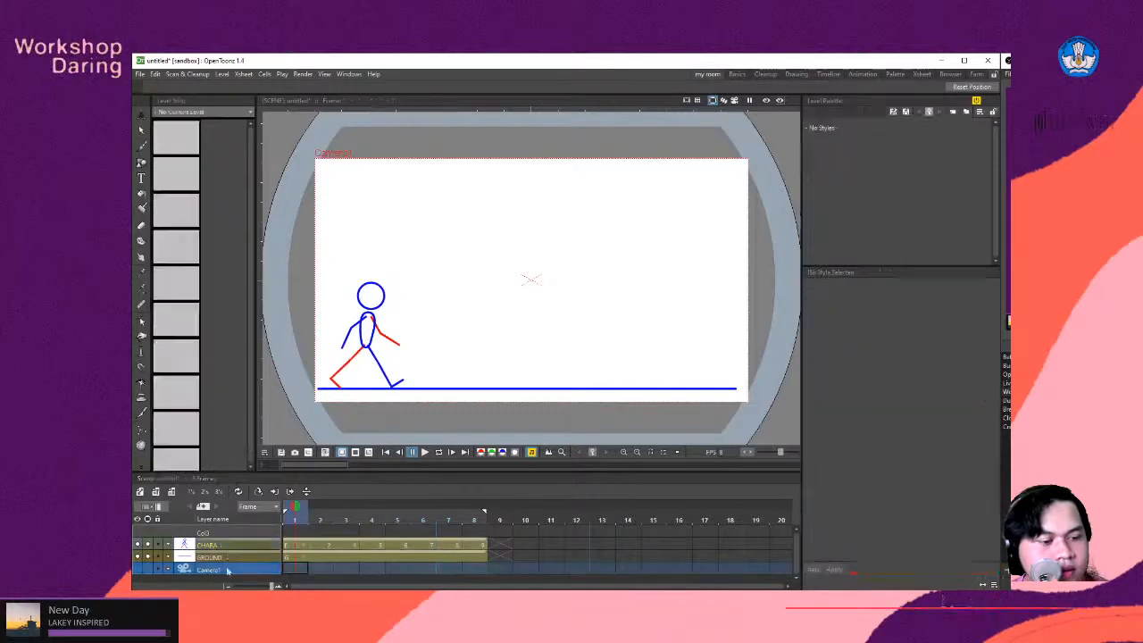
# - Create a new Toonz Raster level with the default settings above CHARA 1 and select its frame 1 cell
pyautogui.click(156, 492)
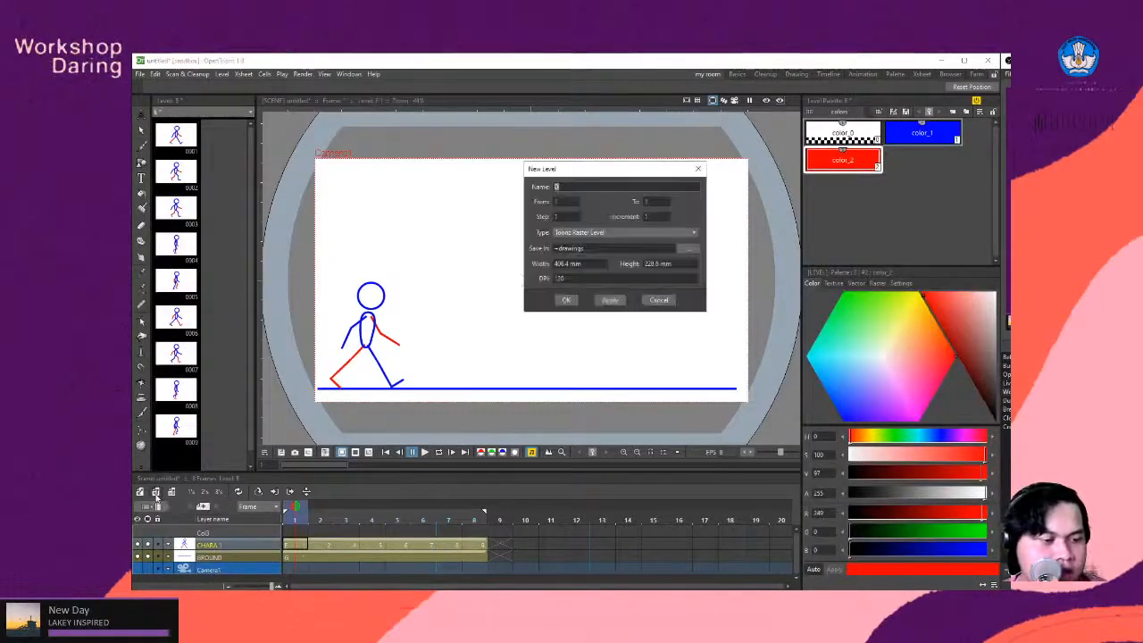
pyautogui.click(568, 301)
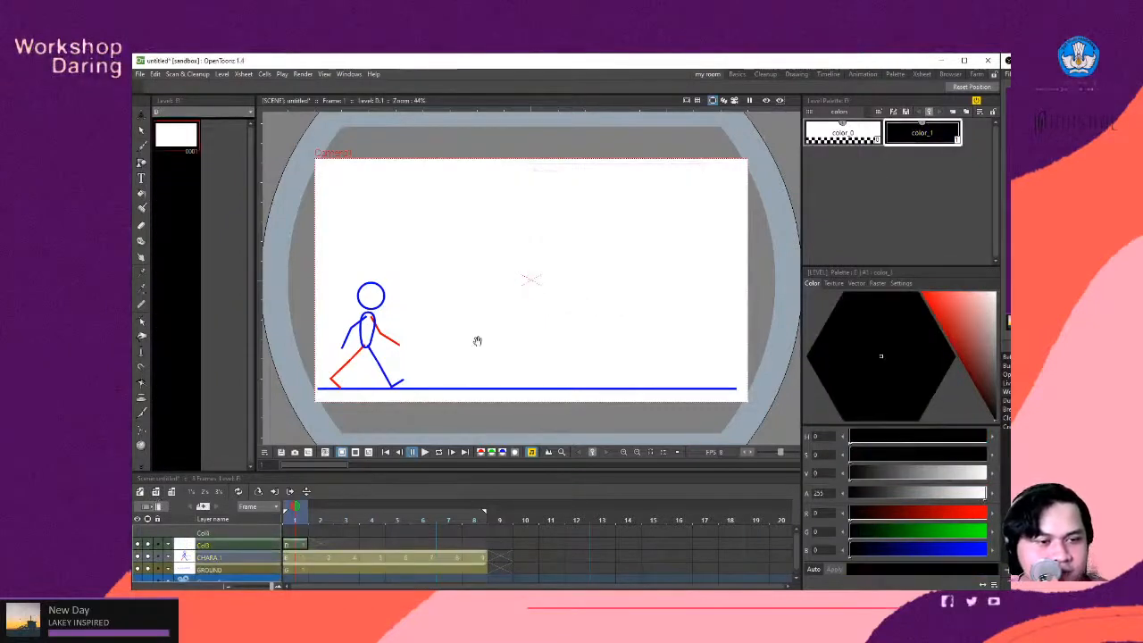
pyautogui.click(293, 546)
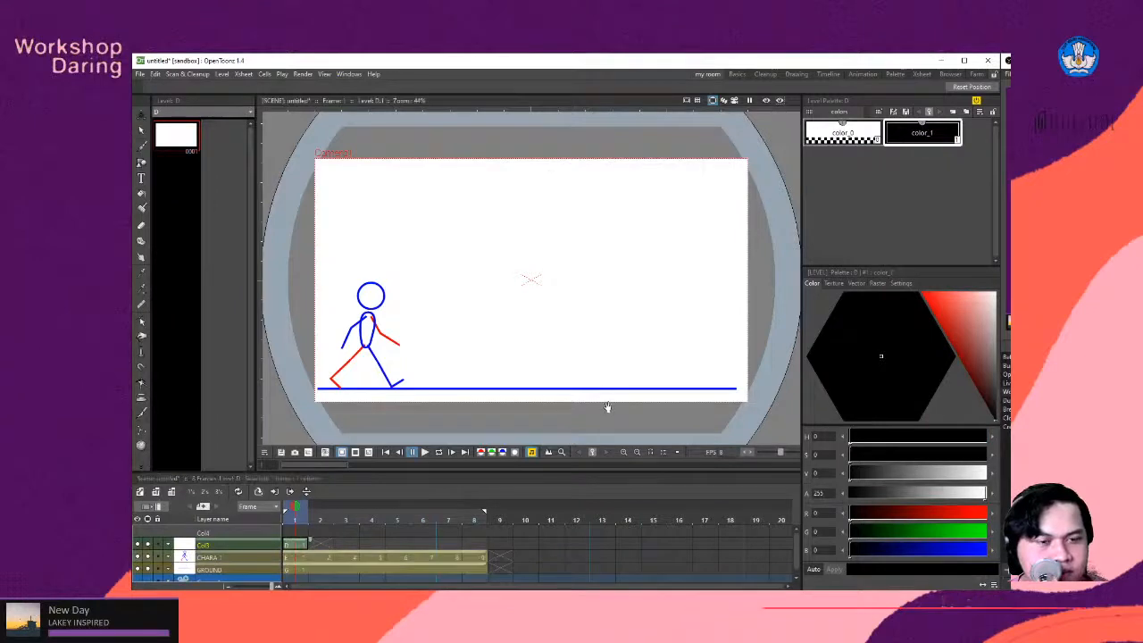
pyautogui.scroll(-3, 531, 275)
pyautogui.scroll(2, 517, 324)
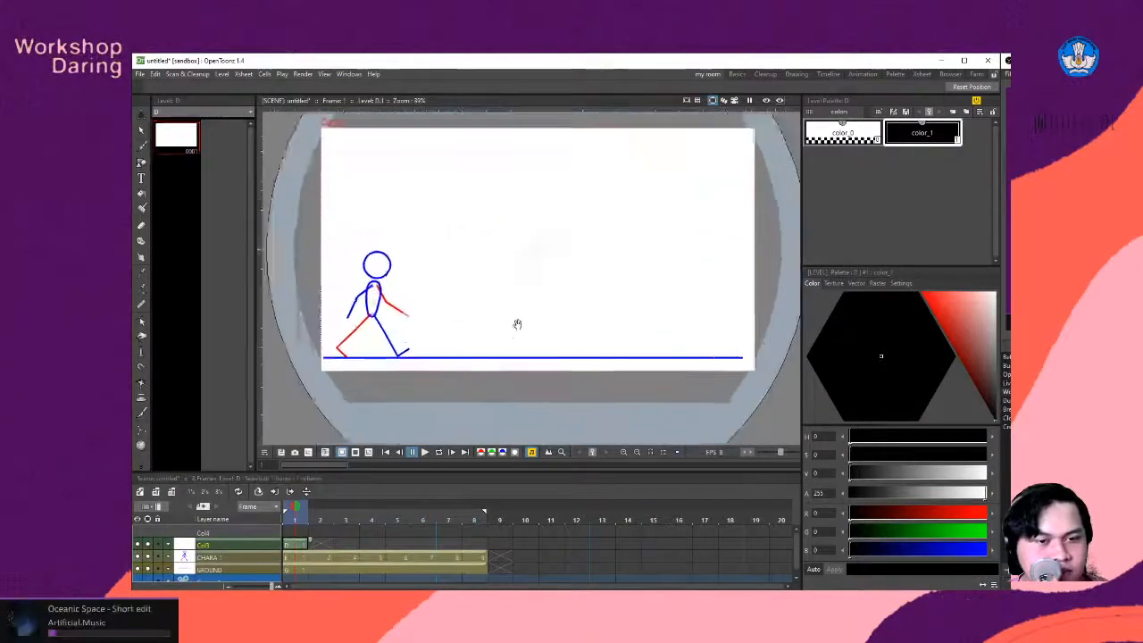
pyautogui.scroll(-1, 523, 308)
pyautogui.scroll(1, 523, 253)
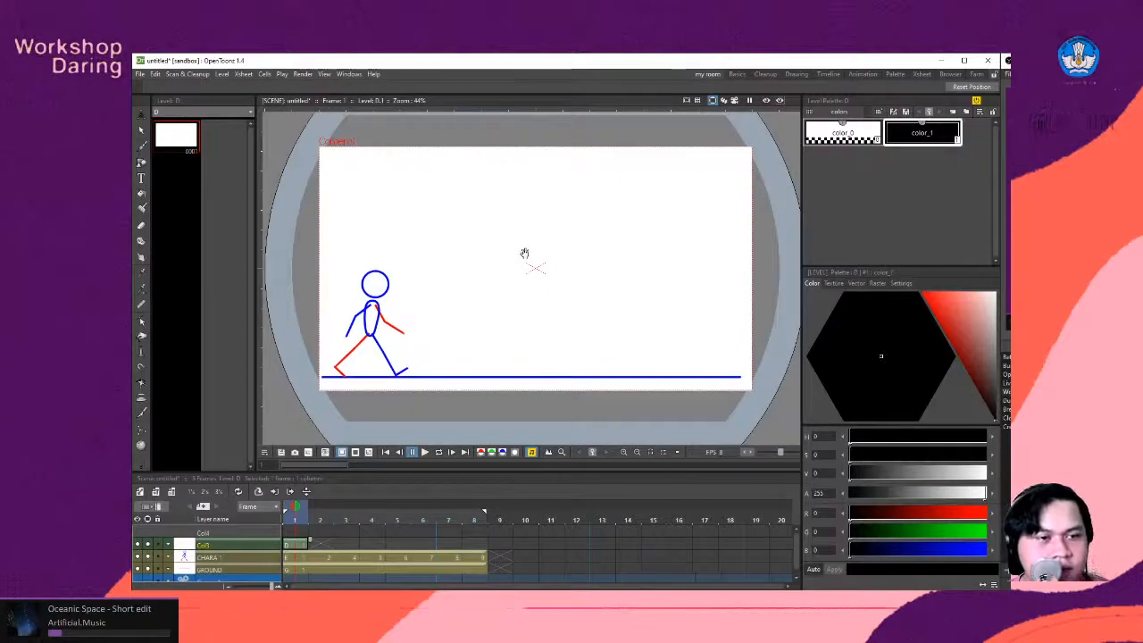
pyautogui.scroll(1, 510, 264)
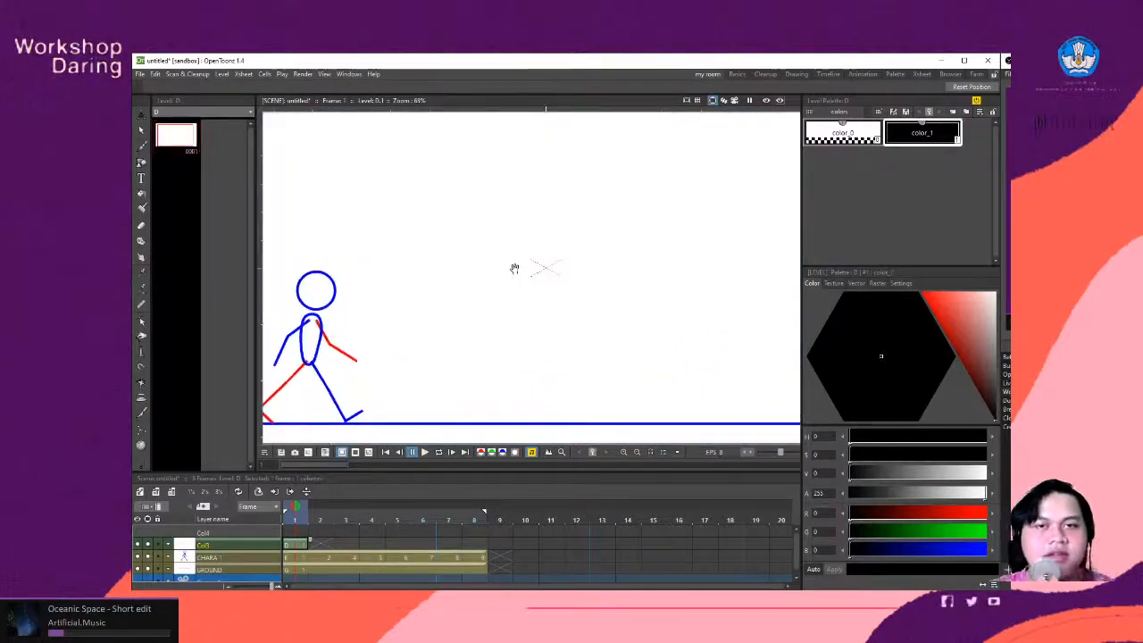
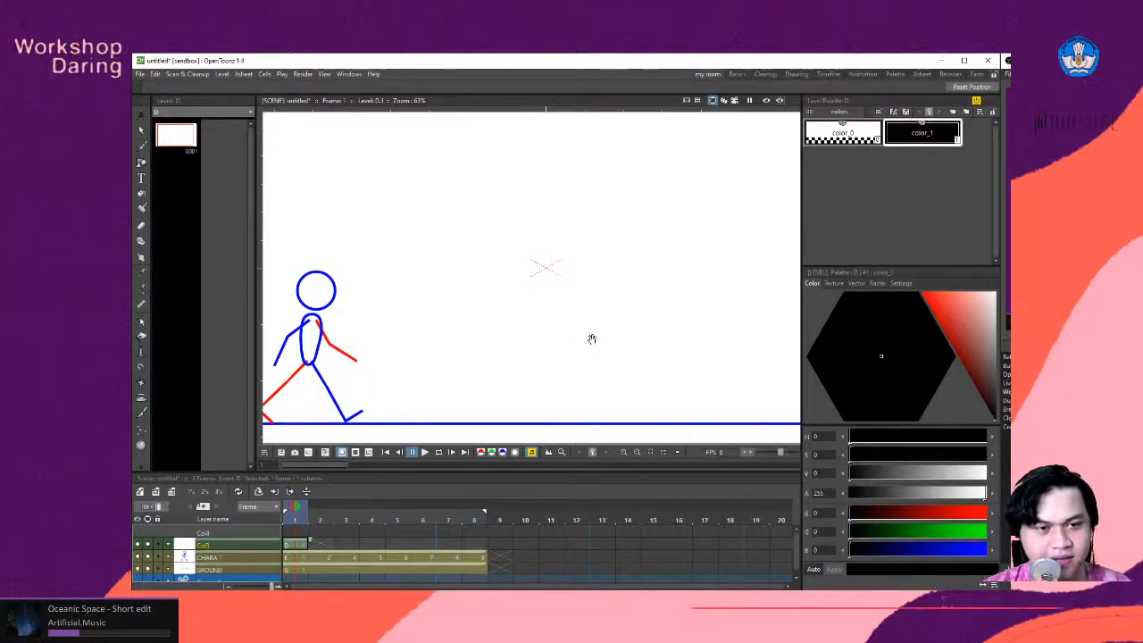
# - Set palette color_1 to a strong blue with hue 240, saturation 100 and value 97
pyautogui.press('b')
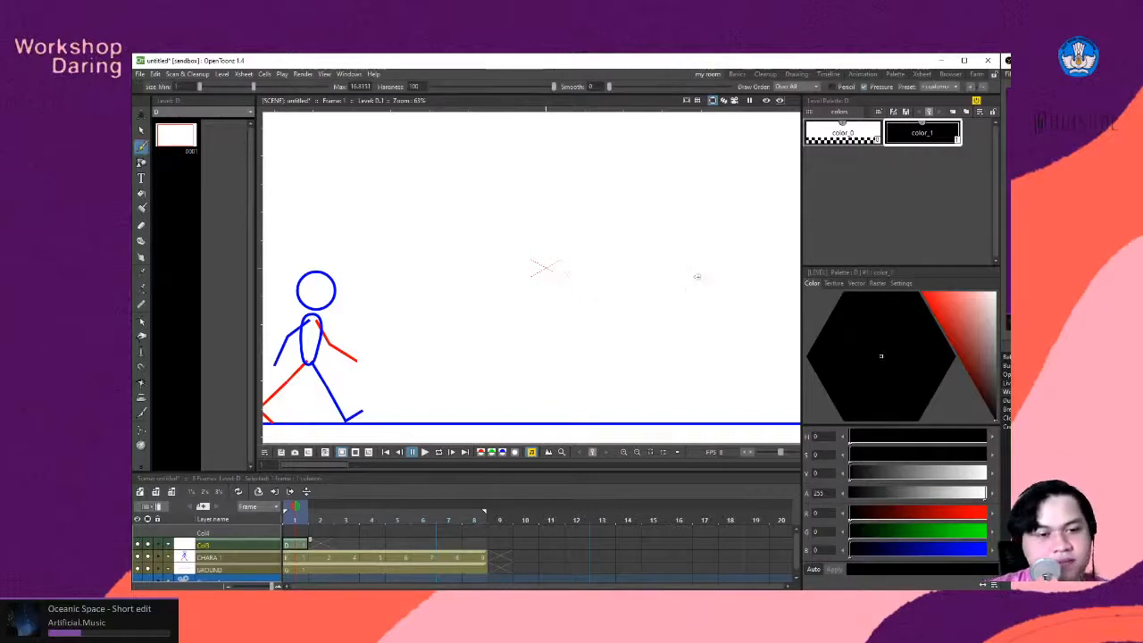
pyautogui.press('space')
pyautogui.moveTo(672, 266)
pyautogui.mouseDown()
pyautogui.moveTo(604, 276)
pyautogui.moveTo(661, 291)
pyautogui.moveTo(617, 270)
pyautogui.mouseUp()
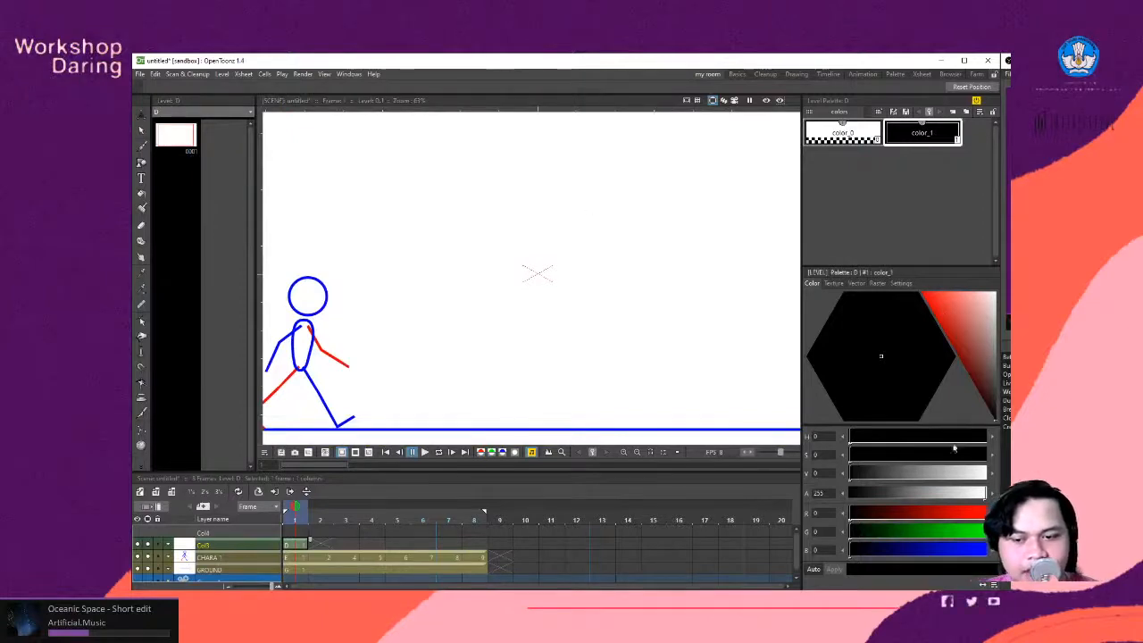
pyautogui.moveTo(980, 554); pyautogui.dragTo(988, 551)
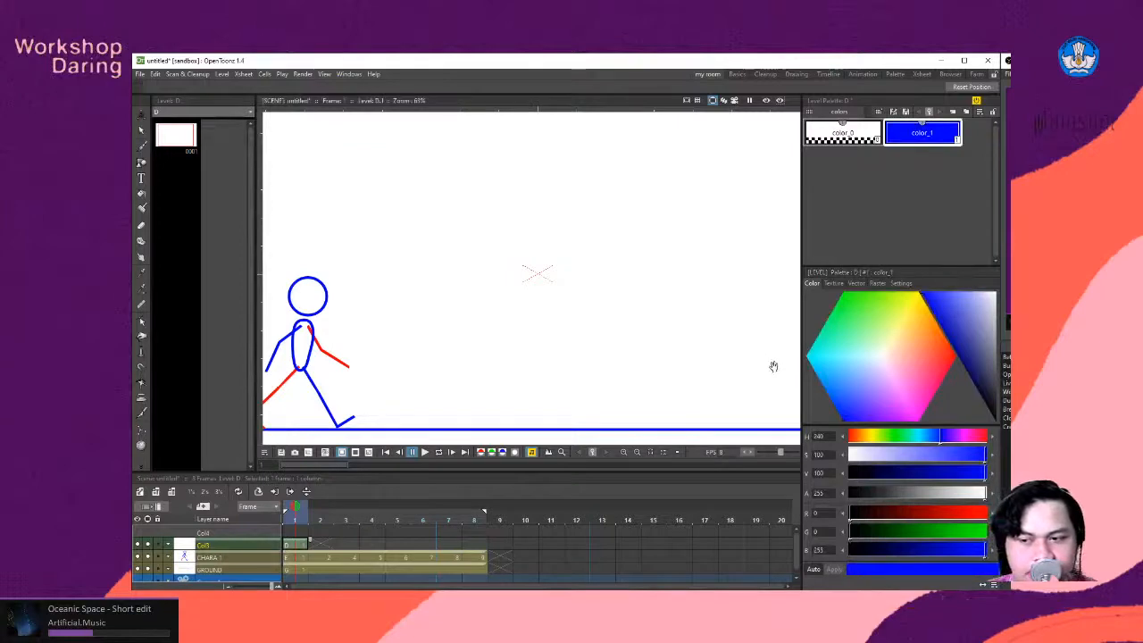
pyautogui.click(933, 305)
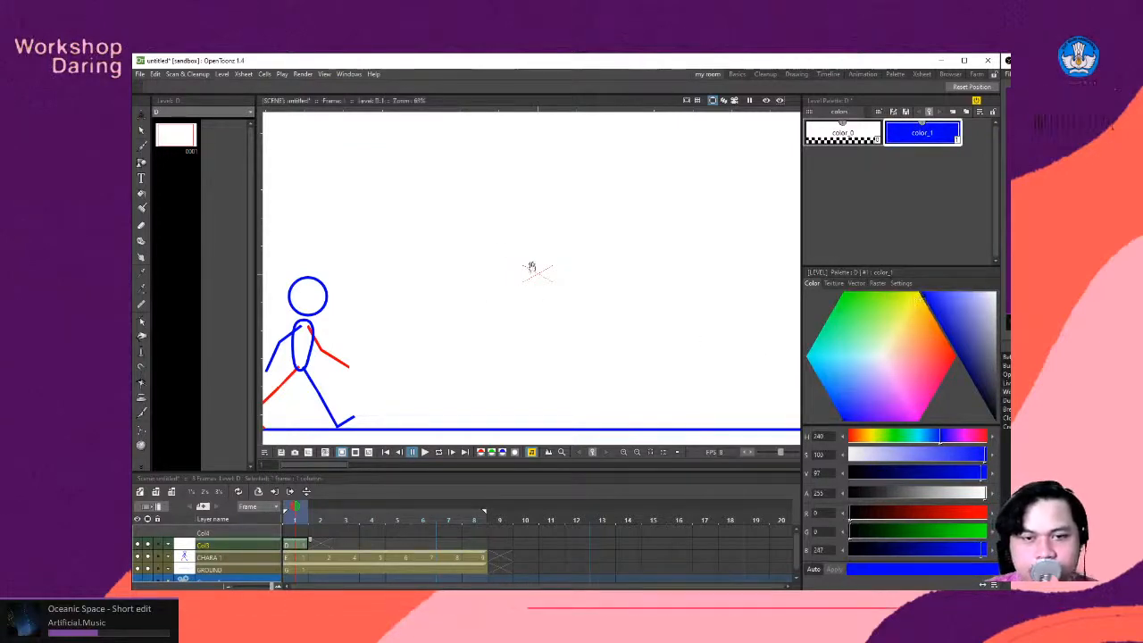
# - Brush a rough head with a round skull, jaw and vertical guide lines high in the empty area ahead of the stick figure
pyautogui.press('b')
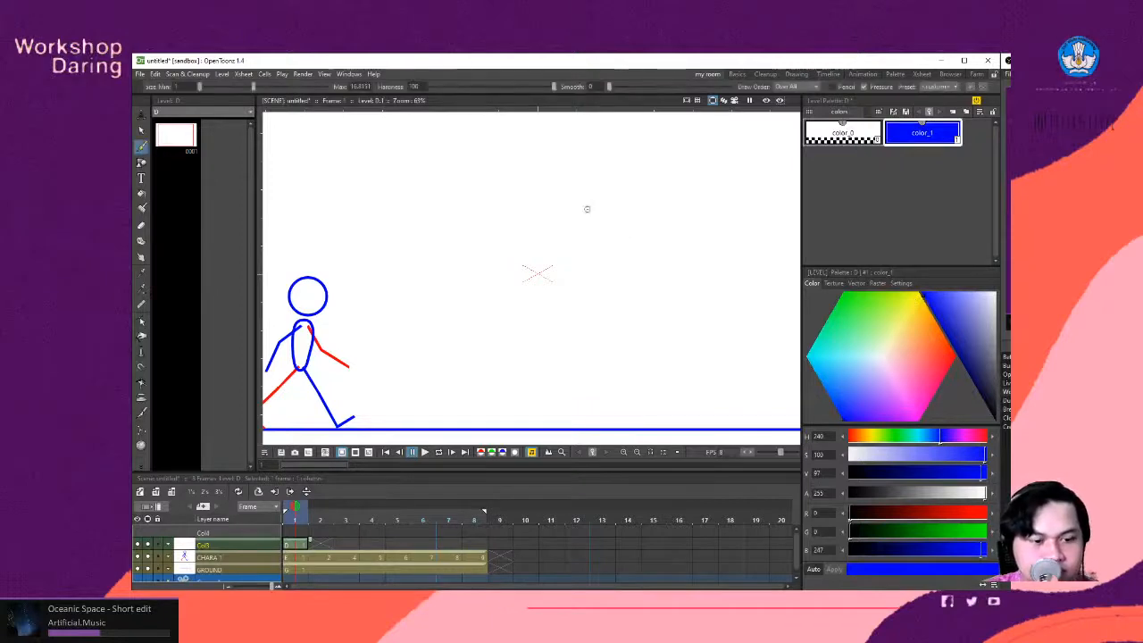
pyautogui.press('space')
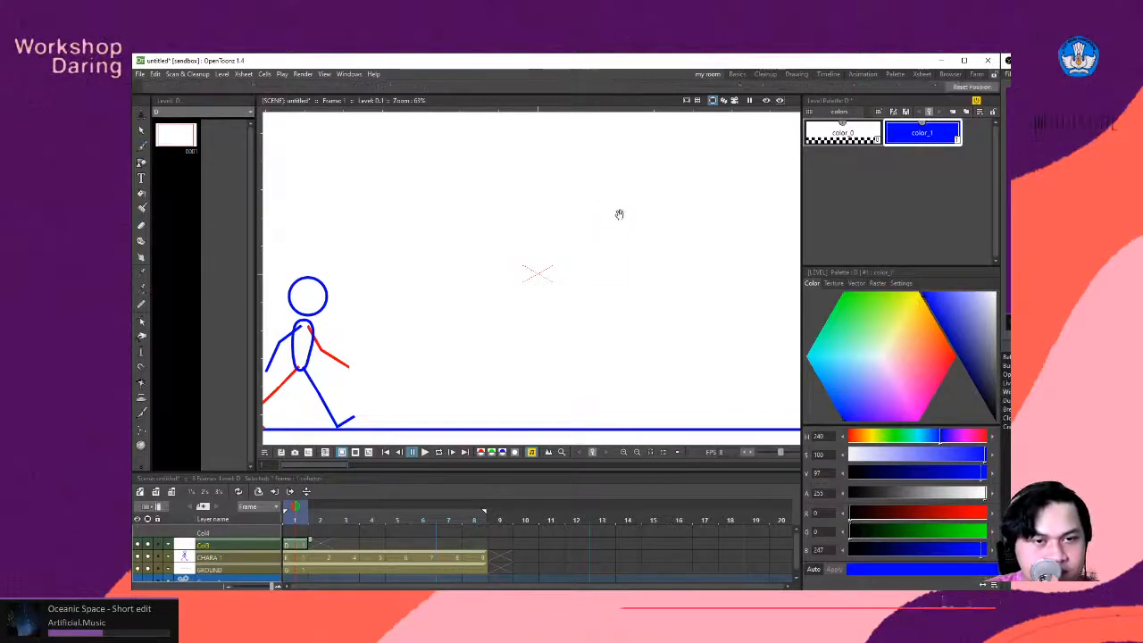
pyautogui.moveTo(646, 198)
pyautogui.mouseDown()
pyautogui.moveTo(597, 202)
pyautogui.moveTo(591, 219)
pyautogui.mouseUp()
pyautogui.press('space')
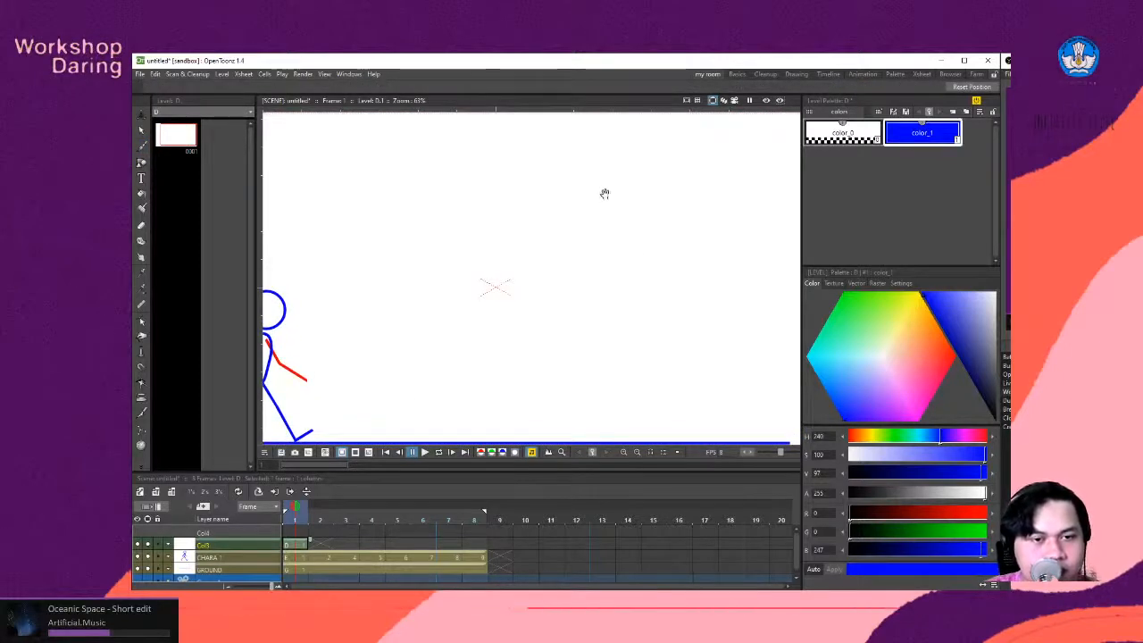
pyautogui.moveTo(590, 165); pyautogui.dragTo(591, 217)
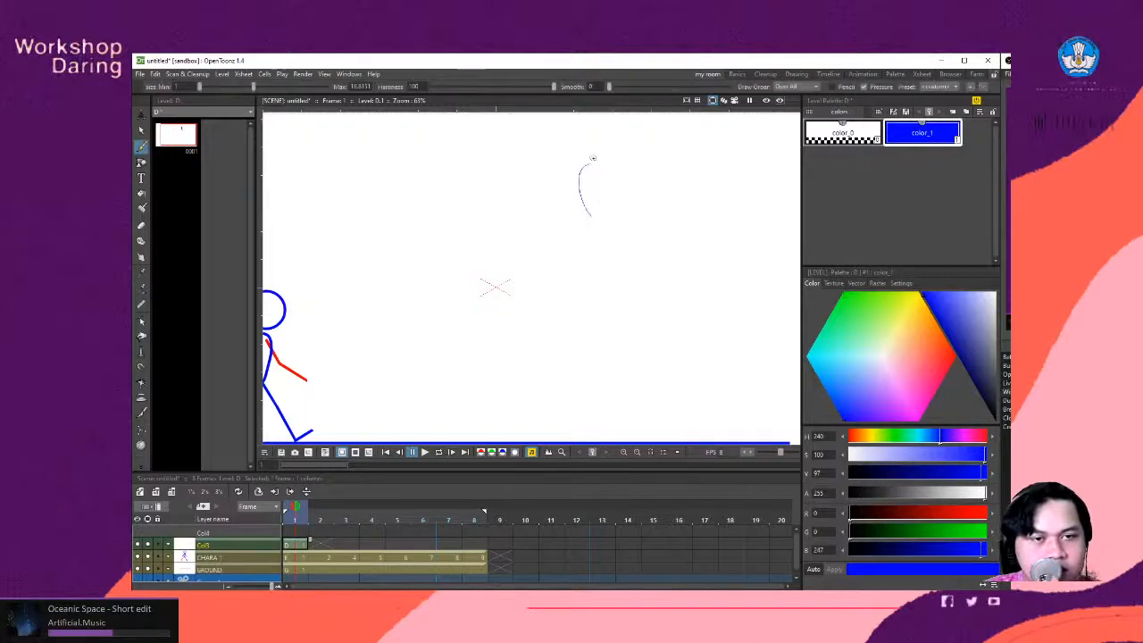
pyautogui.moveTo(599, 159); pyautogui.dragTo(609, 202)
pyautogui.hotkey('ctrl', 'z')
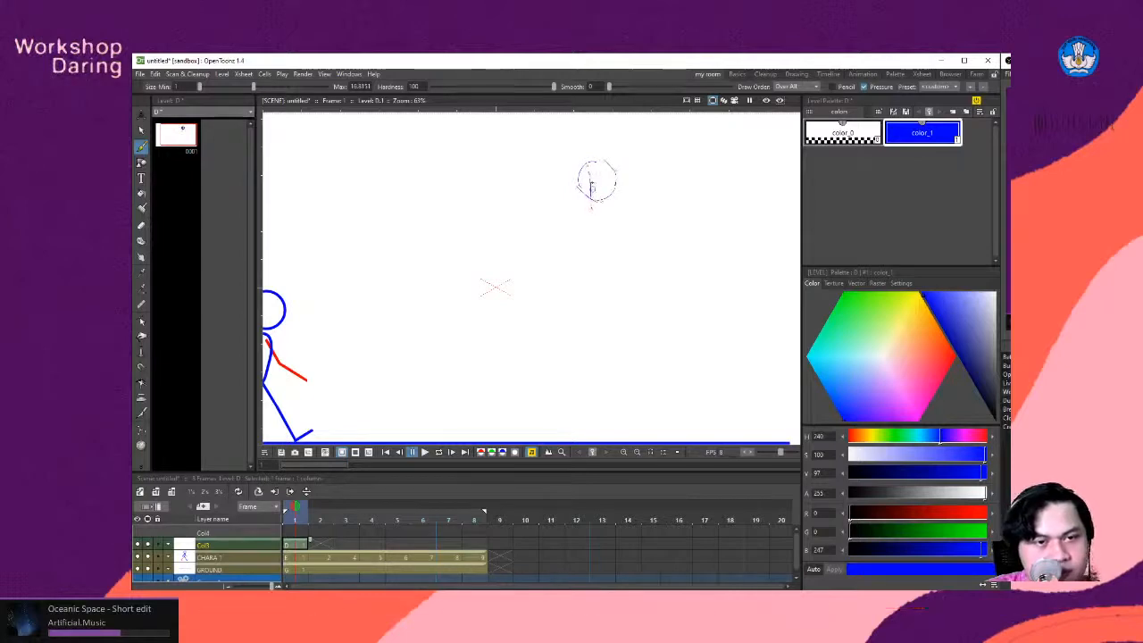
pyautogui.moveTo(591, 187)
pyautogui.mouseDown()
pyautogui.moveTo(592, 217)
pyautogui.moveTo(583, 206)
pyautogui.moveTo(611, 204)
pyautogui.mouseUp()
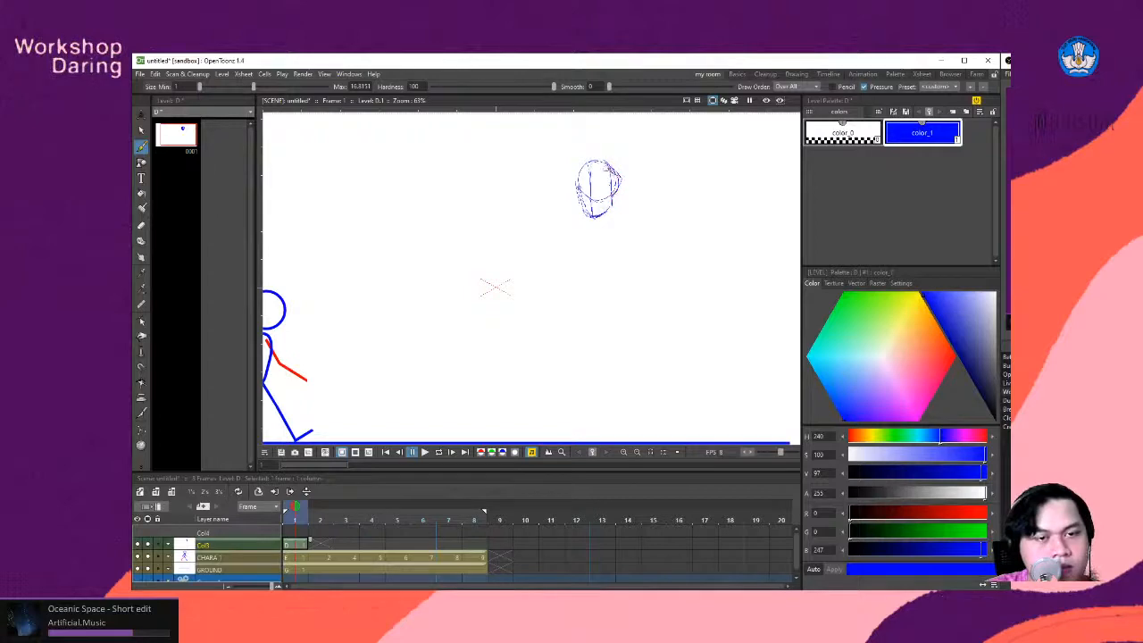
# - Sketch a long, slightly curved spine line running down from the back of the new head
pyautogui.press('space')
pyautogui.moveTo(630, 235); pyautogui.dragTo(613, 217)
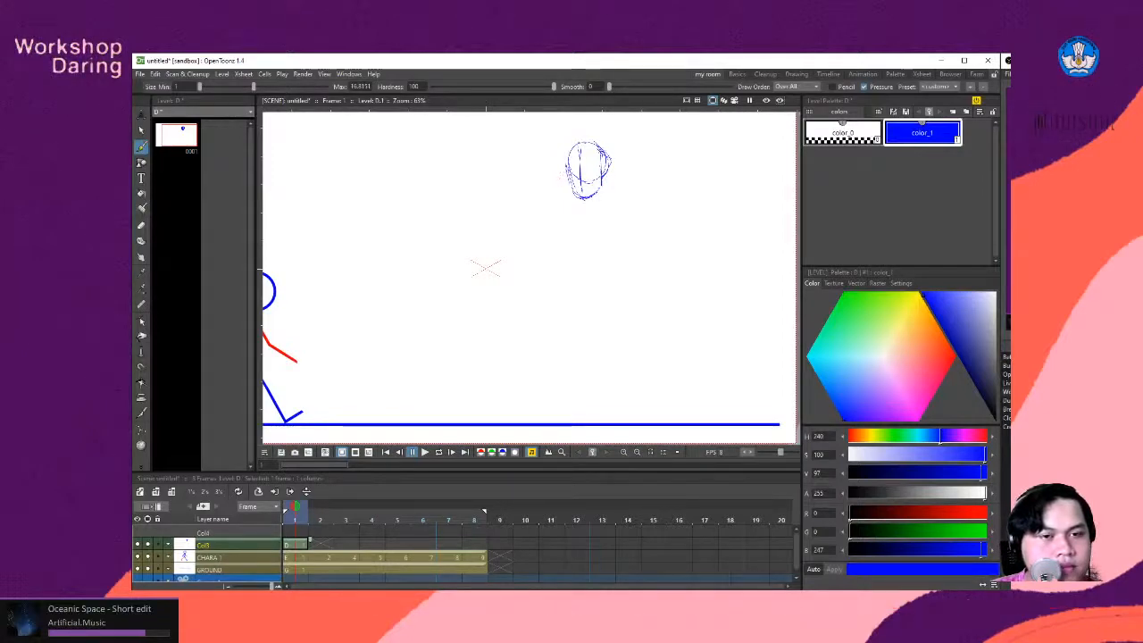
pyautogui.moveTo(610, 171); pyautogui.dragTo(631, 249)
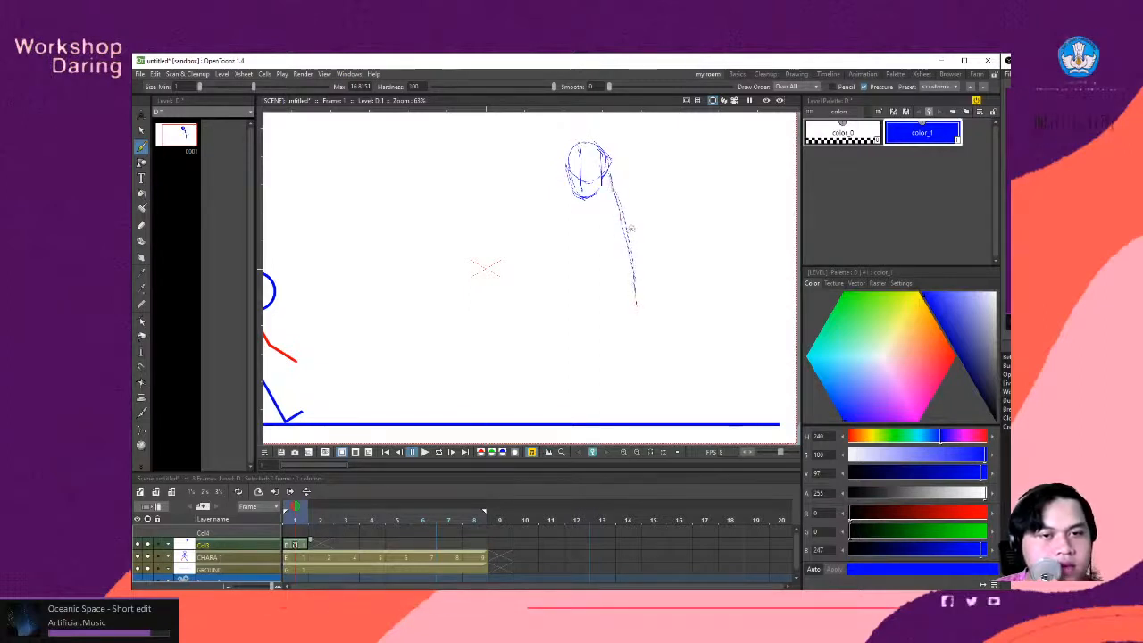
# - Sketch the fighter's legs in a wide lunge, with a bent front knee, a stretched back leg and feet on the ground line
pyautogui.press('space')
pyautogui.moveTo(629, 241); pyautogui.dragTo(625, 225)
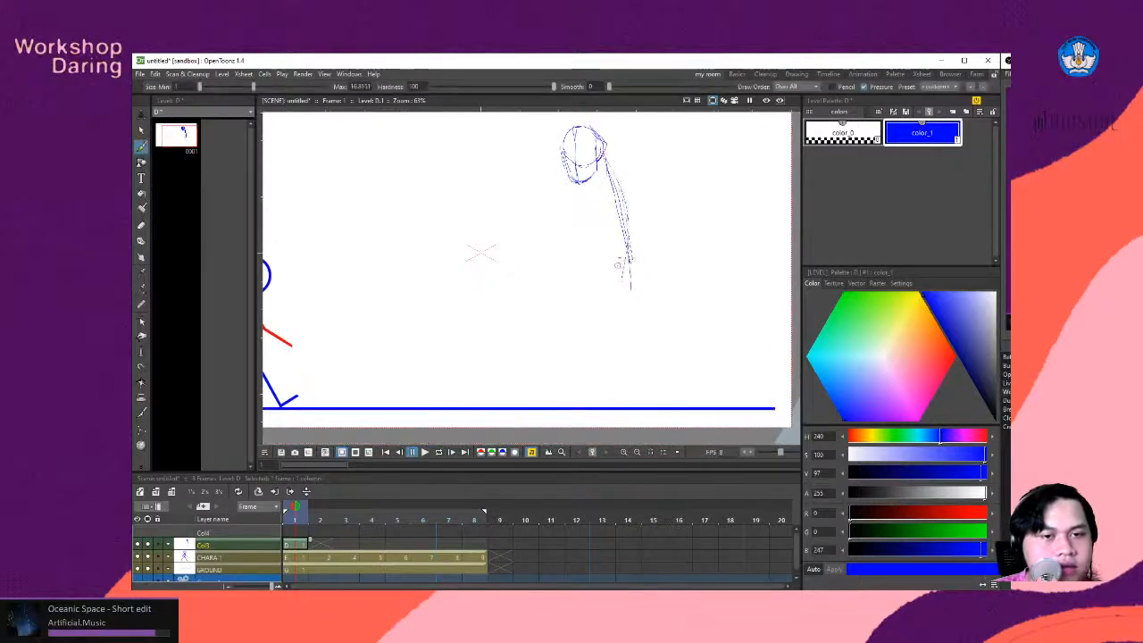
pyautogui.moveTo(630, 261); pyautogui.dragTo(554, 339)
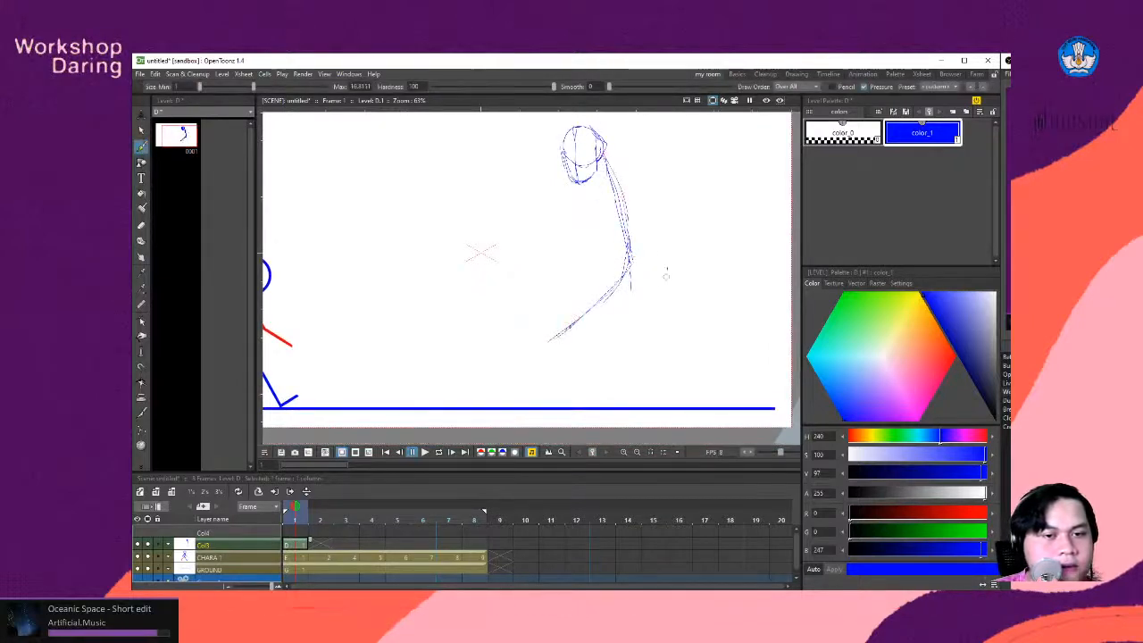
pyautogui.moveTo(630, 268)
pyautogui.mouseDown()
pyautogui.moveTo(682, 348)
pyautogui.moveTo(610, 332)
pyautogui.moveTo(667, 382)
pyautogui.mouseUp()
pyautogui.press('space')
pyautogui.moveTo(592, 317)
pyautogui.mouseDown()
pyautogui.moveTo(661, 375)
pyautogui.moveTo(638, 376)
pyautogui.mouseUp()
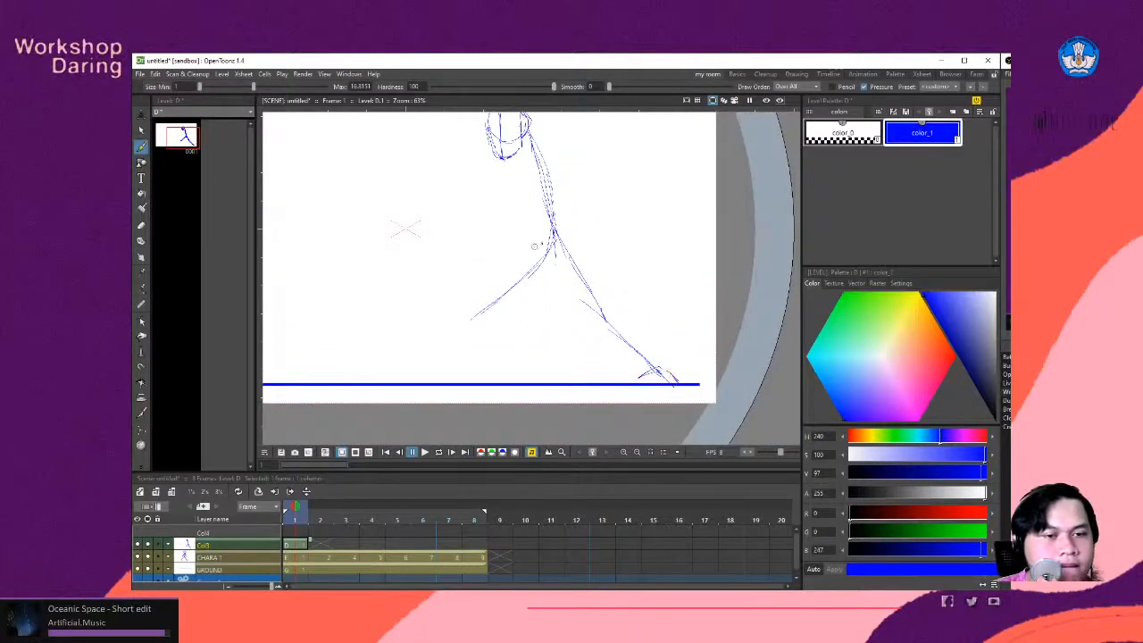
pyautogui.moveTo(552, 245); pyautogui.dragTo(467, 314)
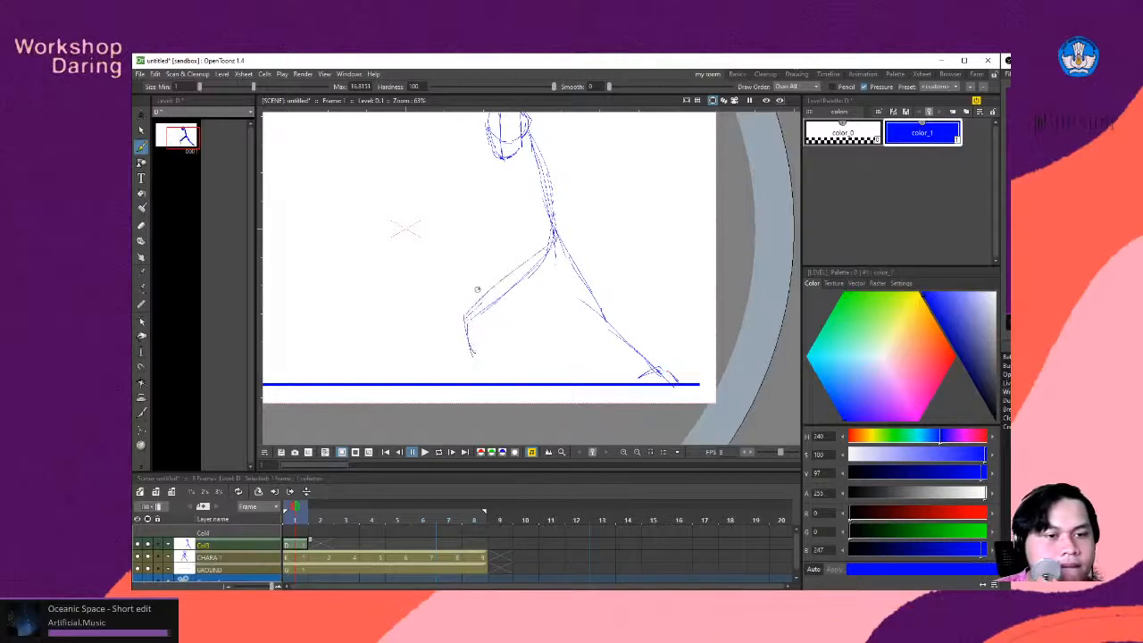
pyautogui.moveTo(553, 239)
pyautogui.mouseDown()
pyautogui.moveTo(461, 286)
pyautogui.moveTo(479, 366)
pyautogui.mouseUp()
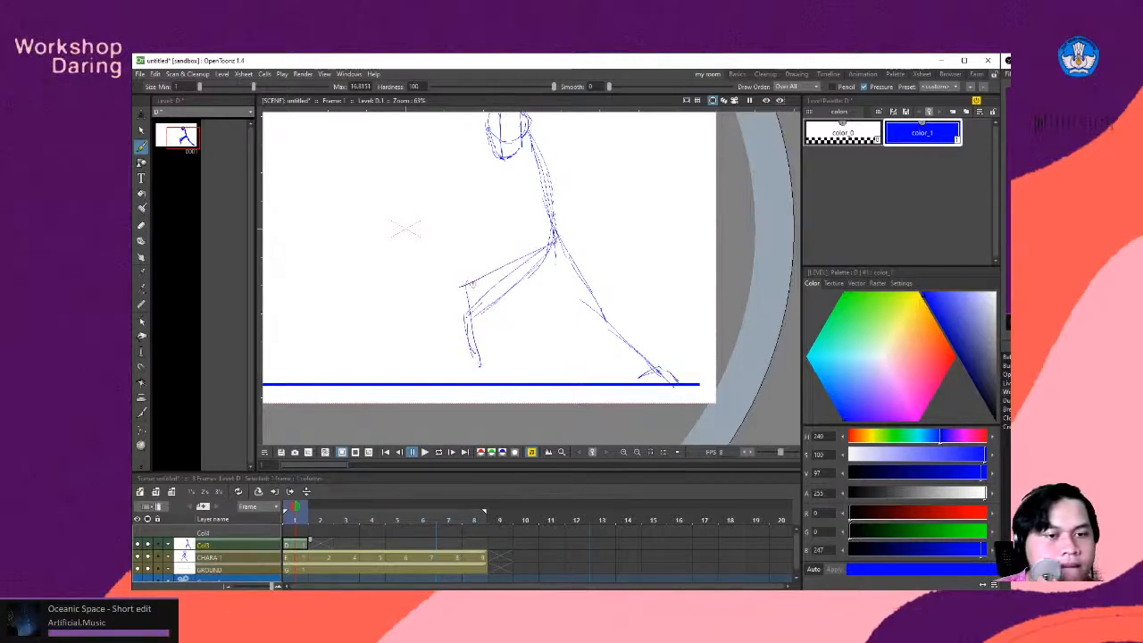
# - Enclose the sketched head with a Freehand selection and move it slightly up and back over the spine
pyautogui.press('h')
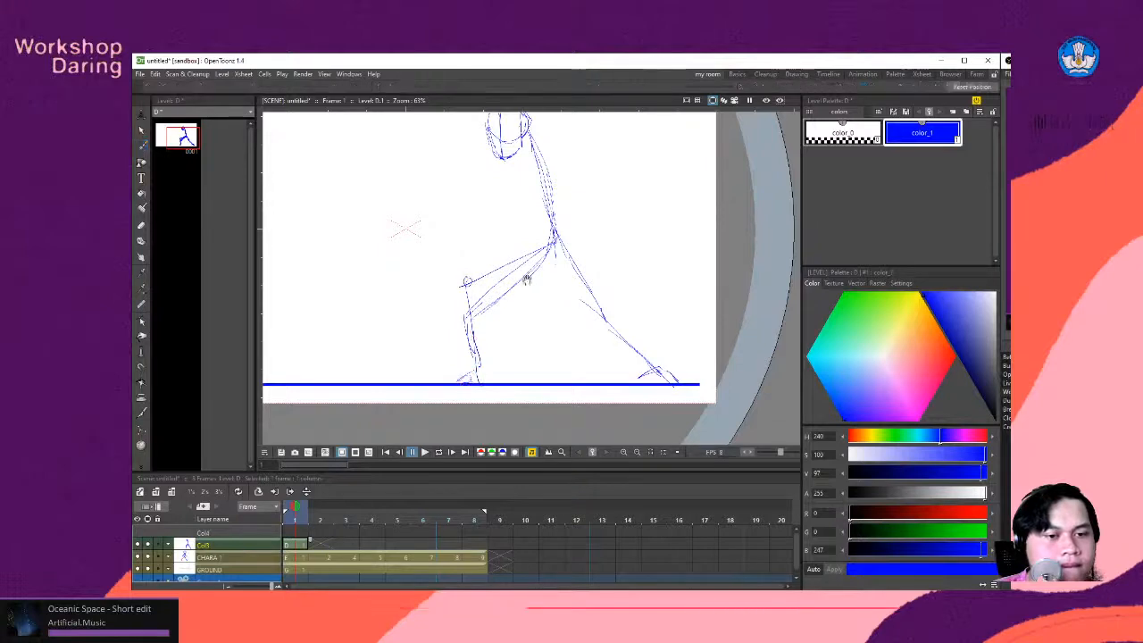
pyautogui.moveTo(511, 258); pyautogui.dragTo(617, 307)
pyautogui.press('b')
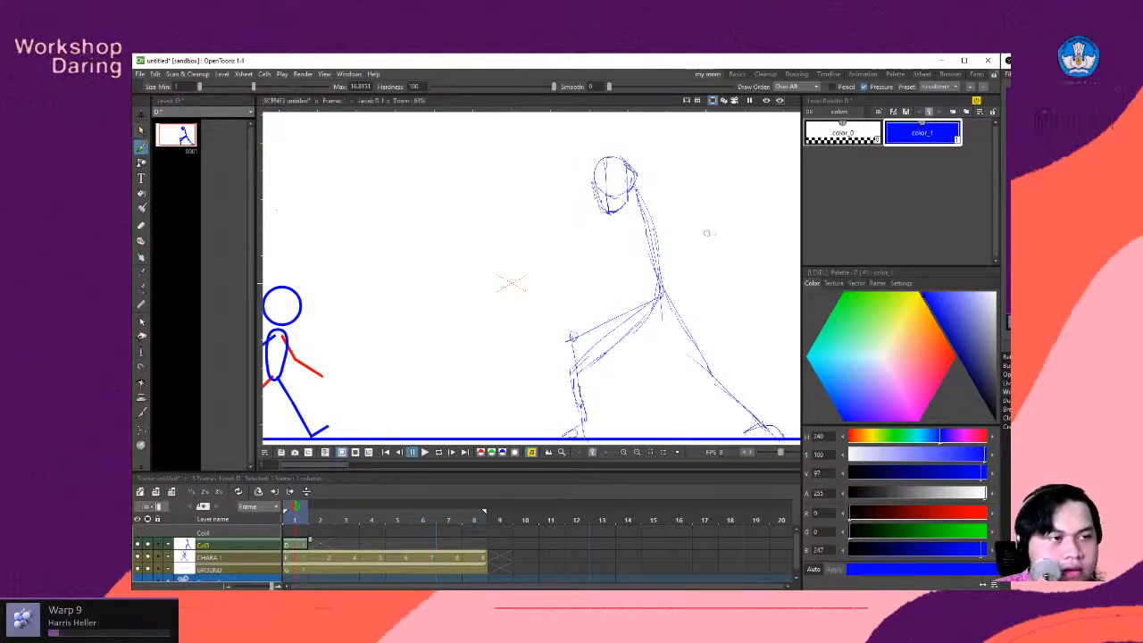
pyautogui.click(143, 129)
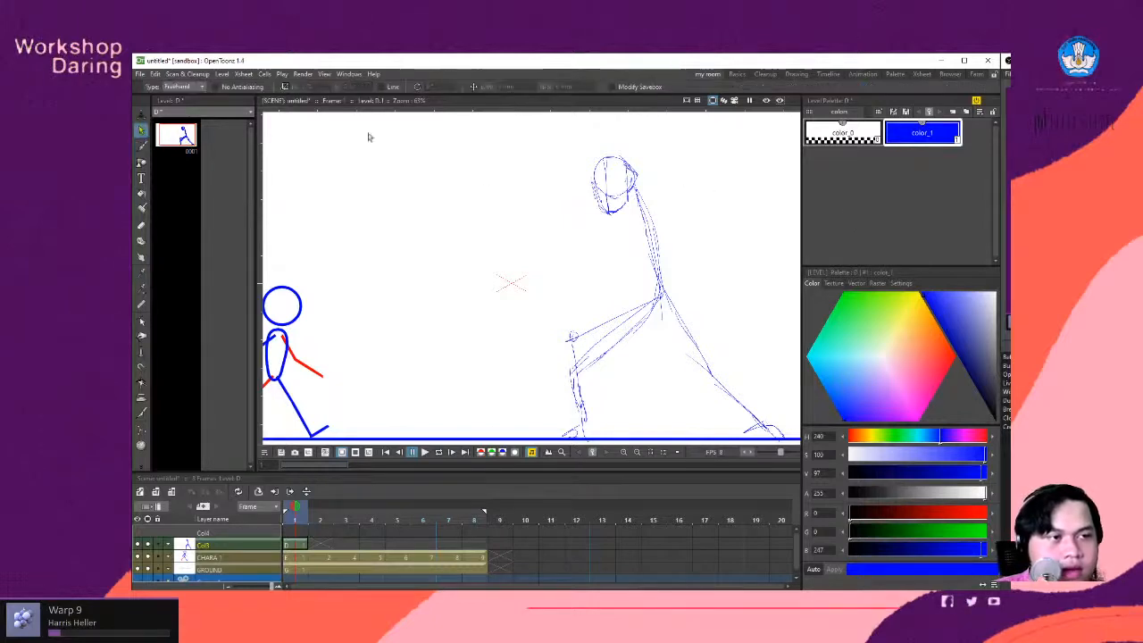
pyautogui.click(202, 86)
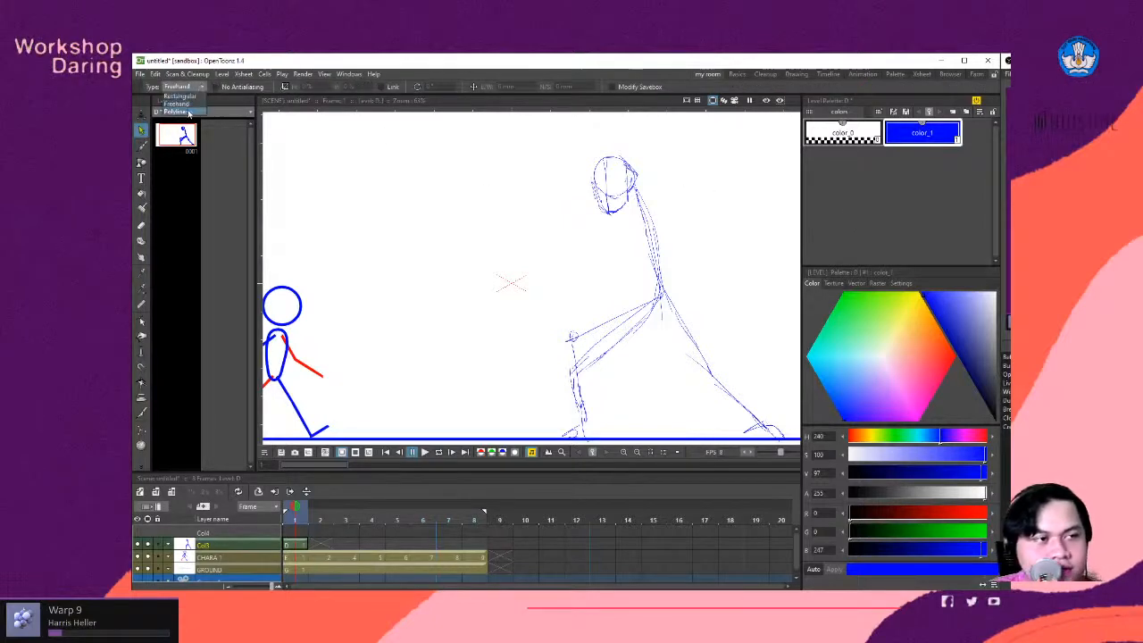
pyautogui.click(190, 102)
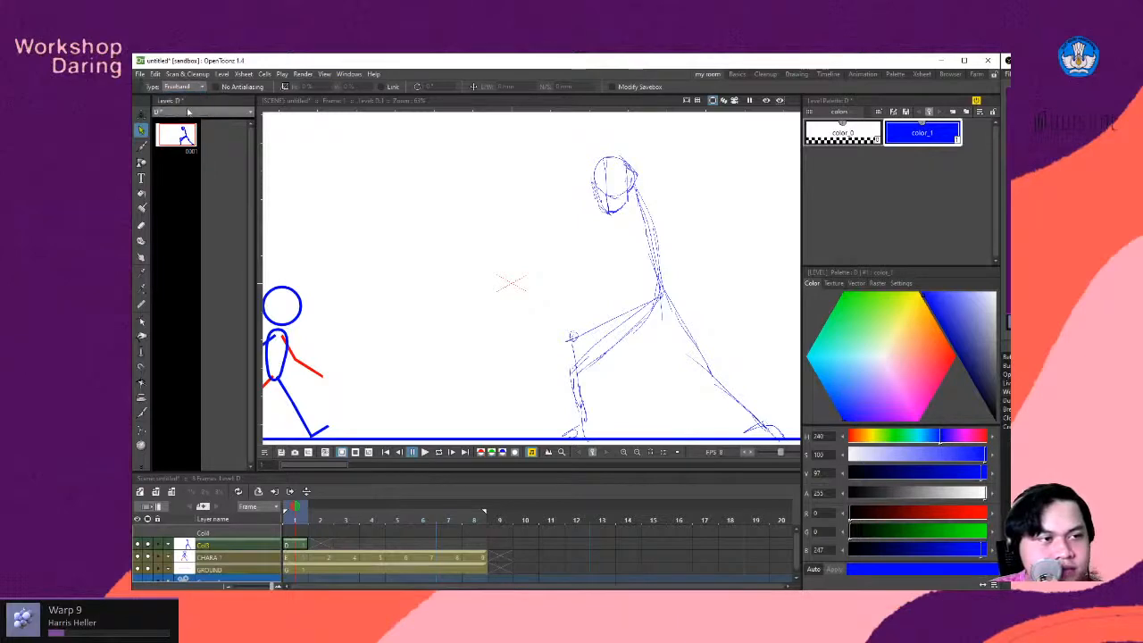
pyautogui.moveTo(615, 141)
pyautogui.mouseDown()
pyautogui.moveTo(564, 219)
pyautogui.moveTo(661, 197)
pyautogui.moveTo(547, 168)
pyautogui.mouseUp()
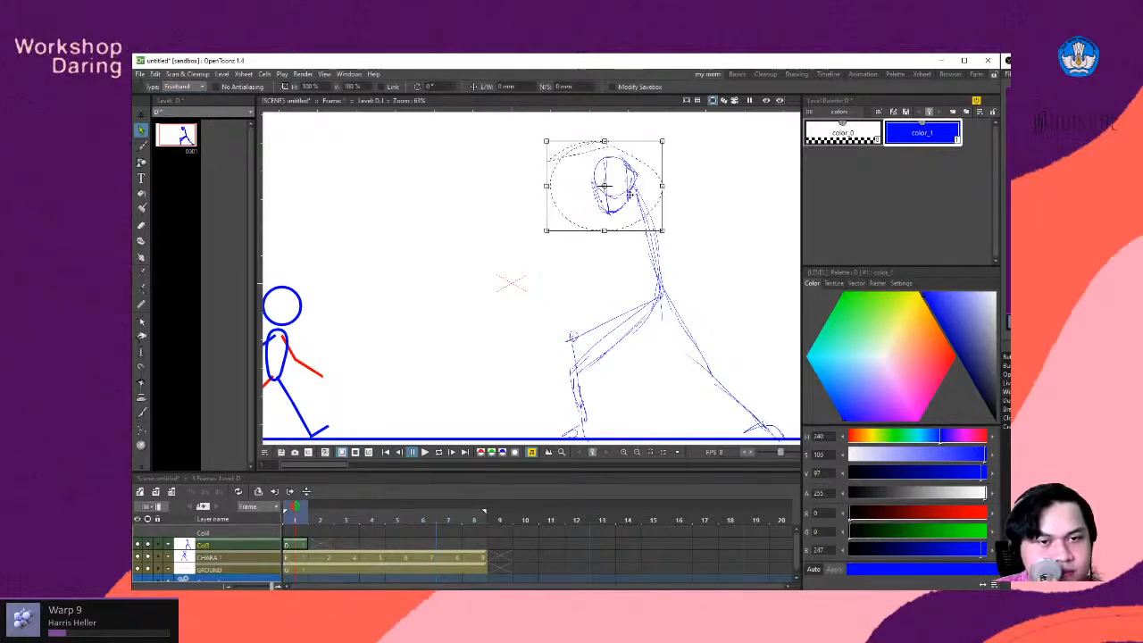
pyautogui.moveTo(627, 196); pyautogui.dragTo(633, 185)
# - Brush the shoulder lines under the head and the front and back sides of the torso down to the waist
pyautogui.press('b')
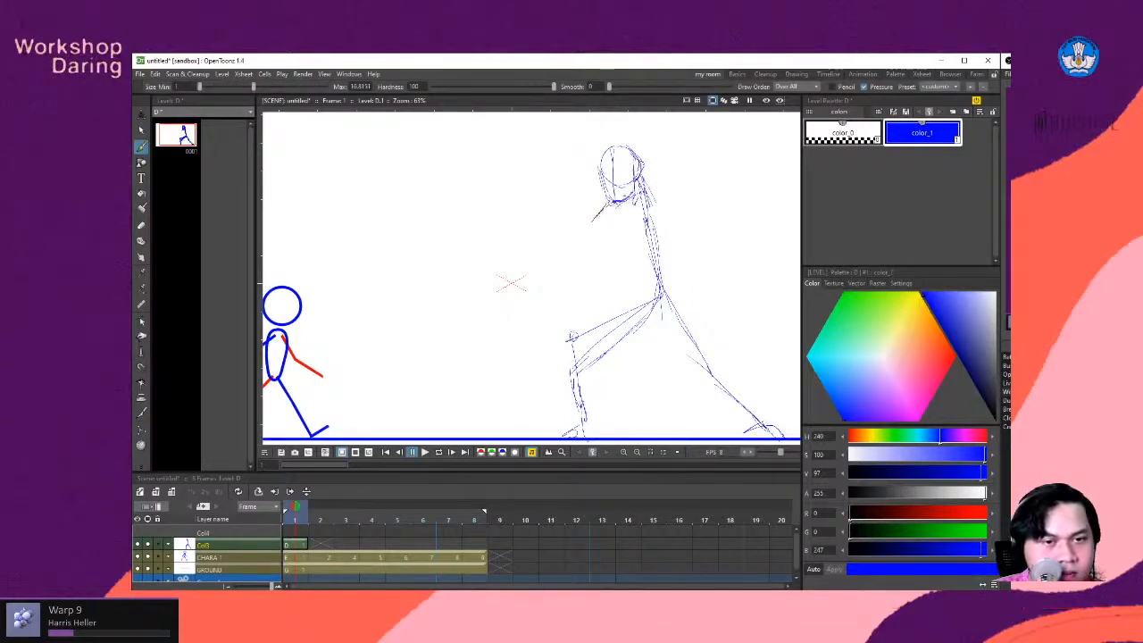
pyautogui.moveTo(672, 201)
pyautogui.mouseDown()
pyautogui.moveTo(687, 212)
pyautogui.moveTo(576, 192)
pyautogui.moveTo(607, 188)
pyautogui.mouseUp()
pyautogui.press('space')
pyautogui.press('space')
pyautogui.moveTo(509, 196); pyautogui.dragTo(532, 234)
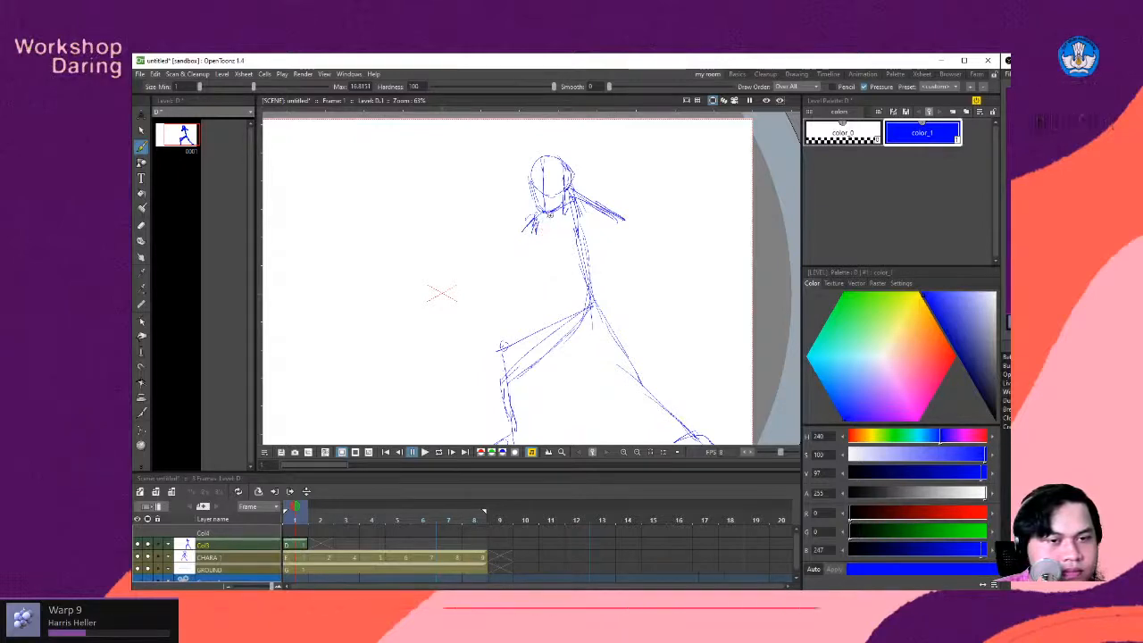
pyautogui.moveTo(561, 265); pyautogui.dragTo(547, 248)
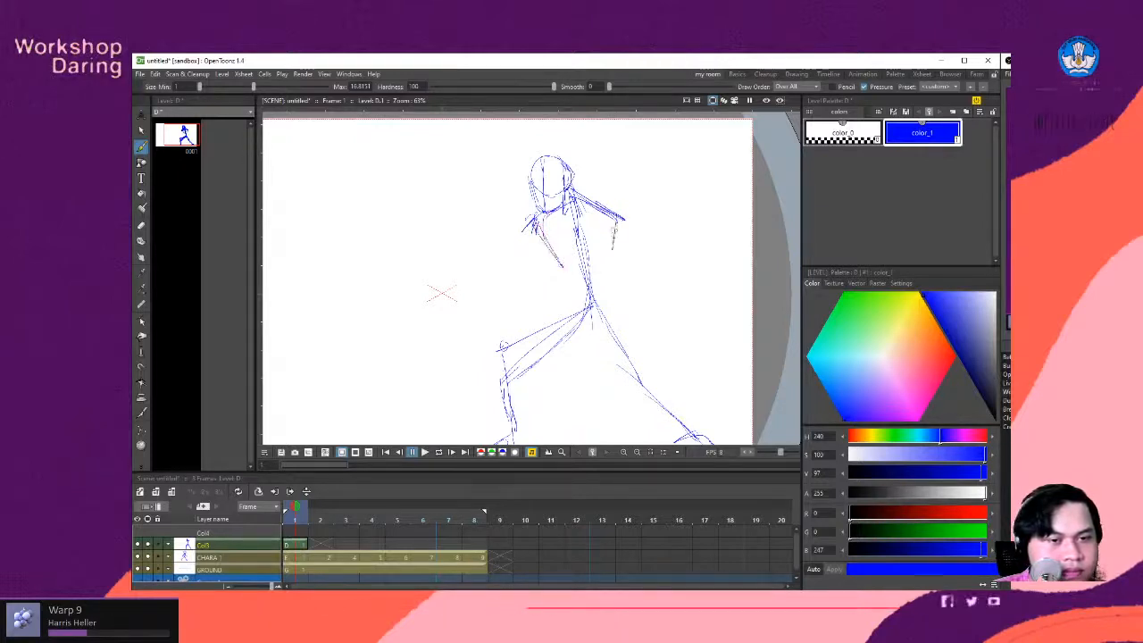
pyautogui.moveTo(613, 232)
pyautogui.mouseDown()
pyautogui.moveTo(610, 271)
pyautogui.moveTo(560, 277)
pyautogui.moveTo(569, 301)
pyautogui.moveTo(614, 302)
pyautogui.moveTo(595, 261)
pyautogui.mouseUp()
# - Flesh out both lunging legs with thigh, knee and calf contours around the guide lines
pyautogui.press('space')
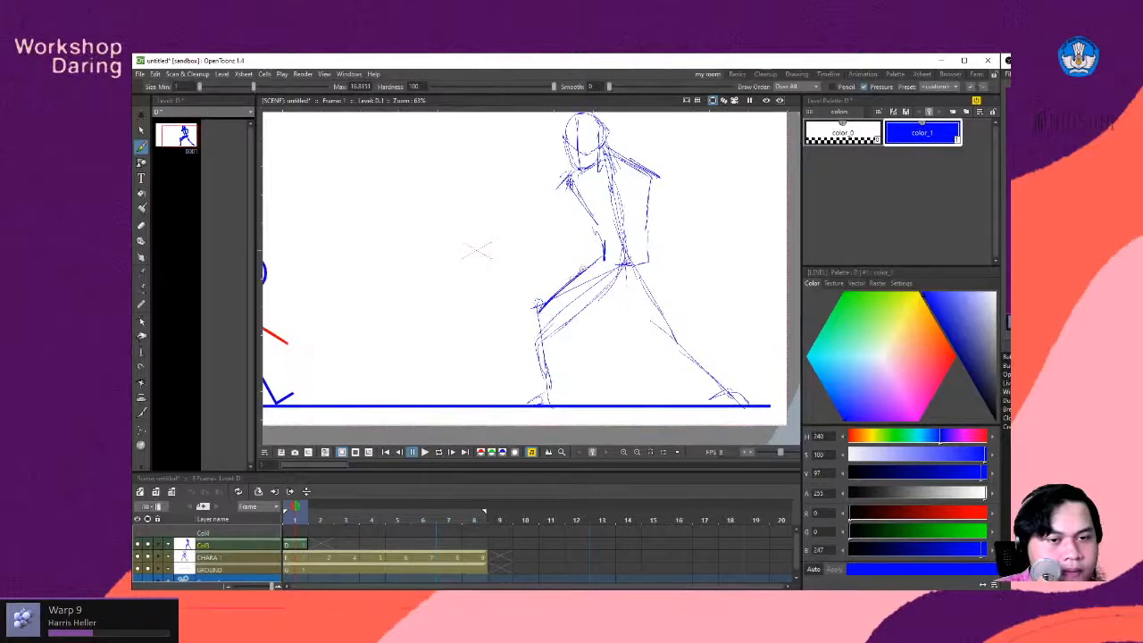
pyautogui.moveTo(622, 285)
pyautogui.mouseDown()
pyautogui.moveTo(556, 340)
pyautogui.moveTo(559, 326)
pyautogui.moveTo(552, 400)
pyautogui.mouseUp()
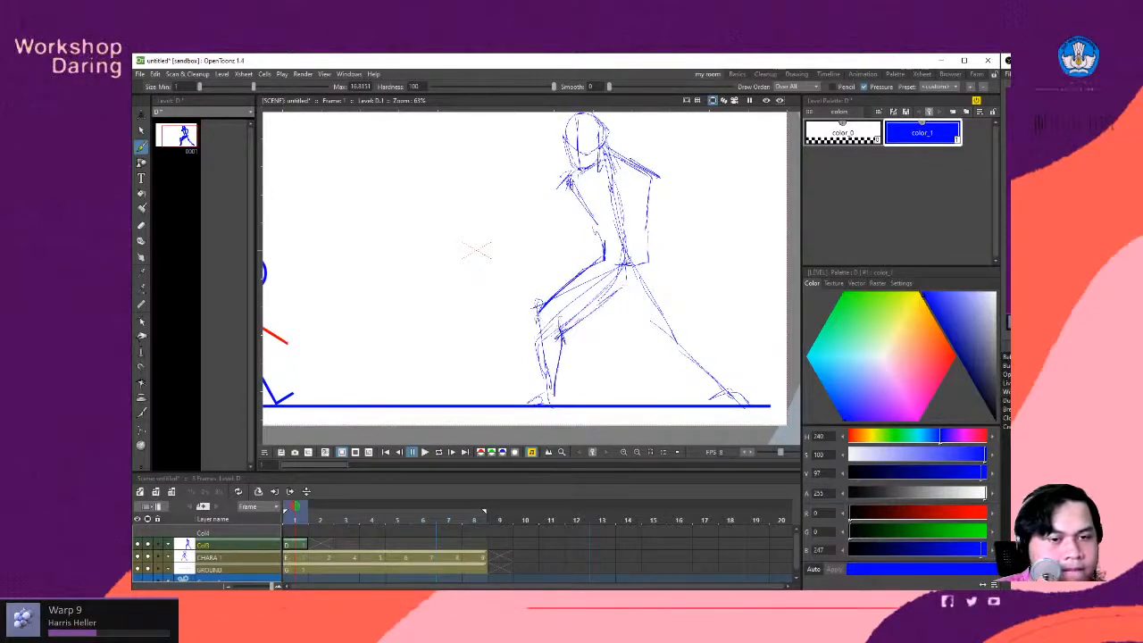
pyautogui.moveTo(534, 313)
pyautogui.mouseDown()
pyautogui.moveTo(553, 393)
pyautogui.moveTo(521, 402)
pyautogui.mouseUp()
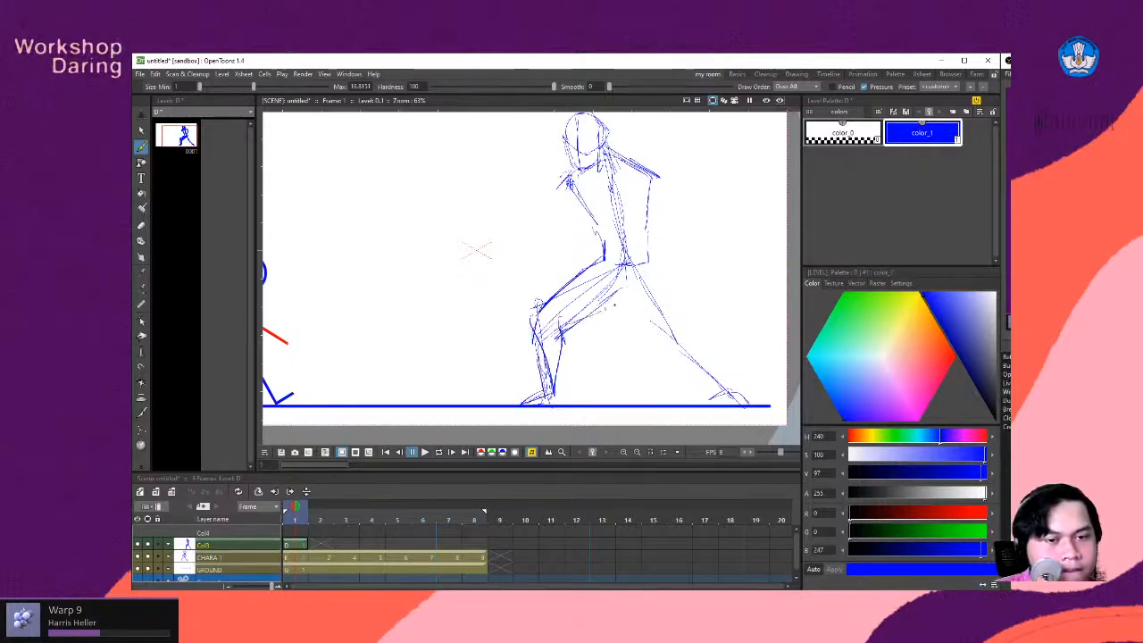
pyautogui.moveTo(595, 313); pyautogui.dragTo(671, 334)
pyautogui.moveTo(649, 260); pyautogui.dragTo(742, 393)
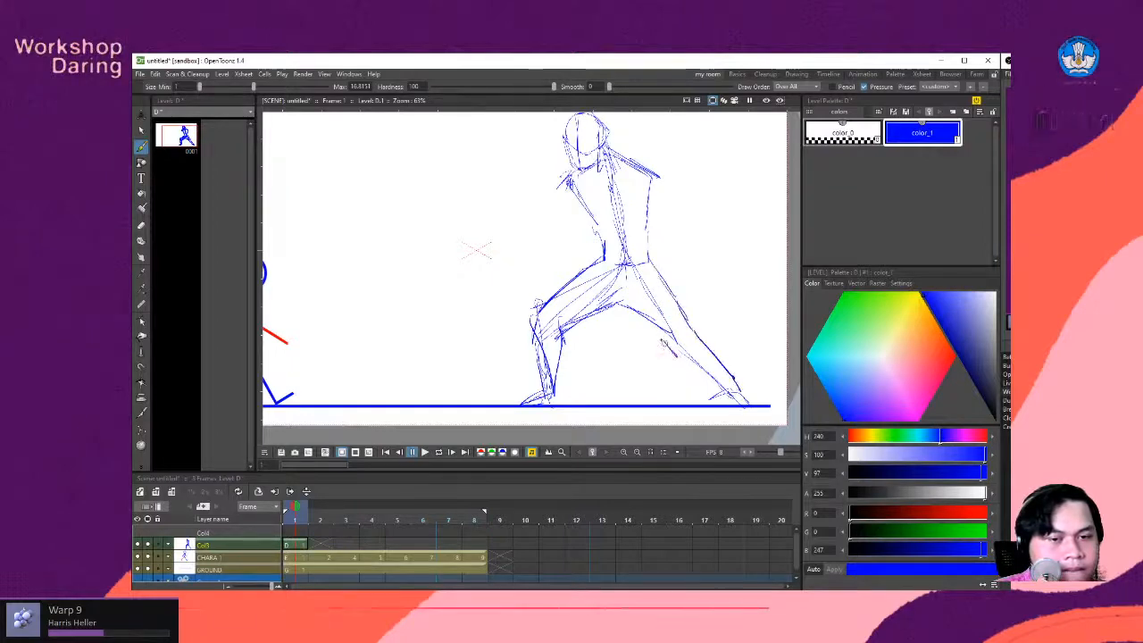
pyautogui.moveTo(661, 338); pyautogui.dragTo(684, 363)
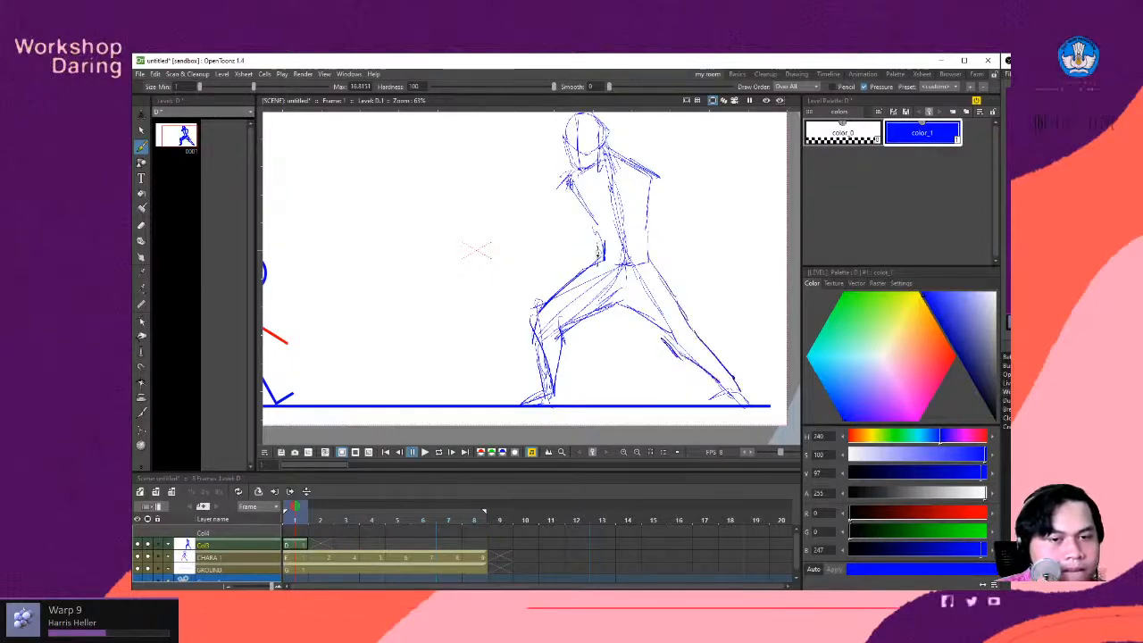
# - Sketch the fighter's front arm bent upward with a raised fist just in front of the chin
pyautogui.moveTo(588, 226)
pyautogui.mouseDown()
pyautogui.moveTo(598, 244)
pyautogui.moveTo(568, 191)
pyautogui.moveTo(556, 251)
pyautogui.mouseUp()
pyautogui.press('space')
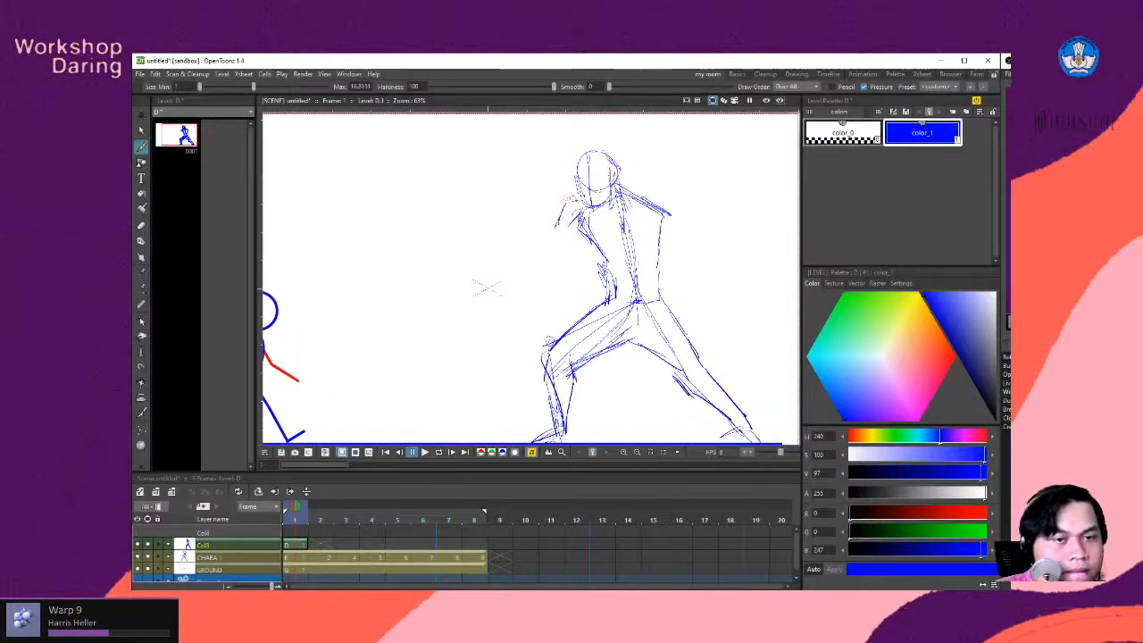
pyautogui.moveTo(566, 201)
pyautogui.mouseDown()
pyautogui.moveTo(567, 234)
pyautogui.moveTo(553, 240)
pyautogui.moveTo(542, 281)
pyautogui.moveTo(585, 247)
pyautogui.mouseUp()
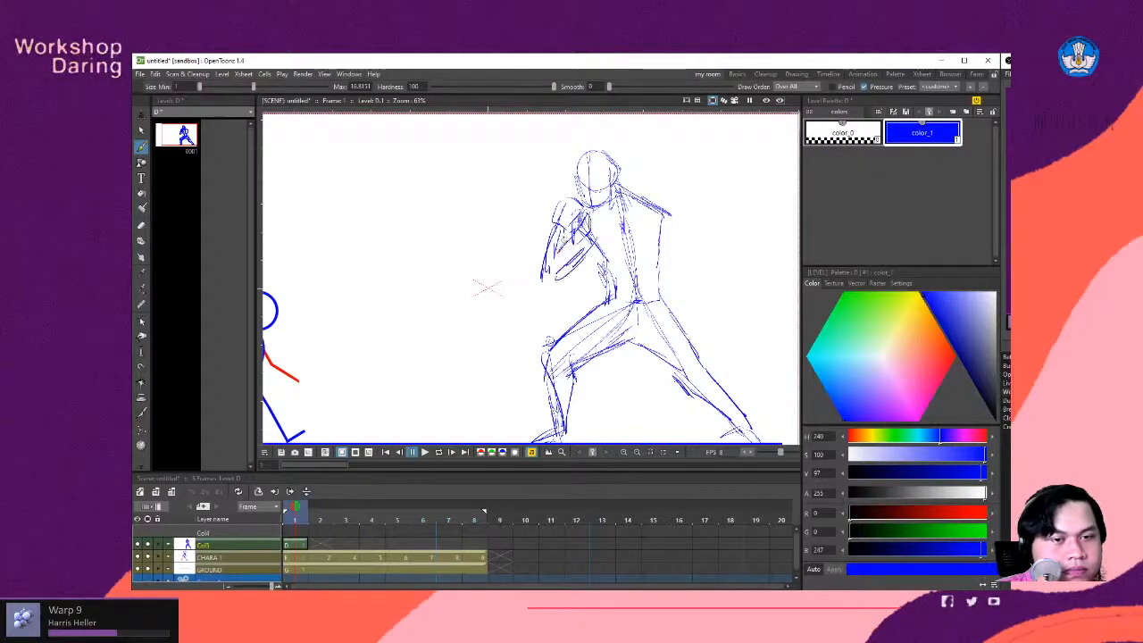
pyautogui.moveTo(567, 228); pyautogui.dragTo(557, 275)
# - Sketch the fighter's rear arm bent at the elbow, with its shoulder and a fist held in front of the chest
pyautogui.press('space')
pyautogui.moveTo(685, 219)
pyautogui.mouseDown()
pyautogui.moveTo(602, 232)
pyautogui.moveTo(625, 243)
pyautogui.moveTo(651, 236)
pyautogui.moveTo(616, 242)
pyautogui.moveTo(598, 225)
pyautogui.moveTo(662, 235)
pyautogui.moveTo(655, 256)
pyautogui.mouseUp()
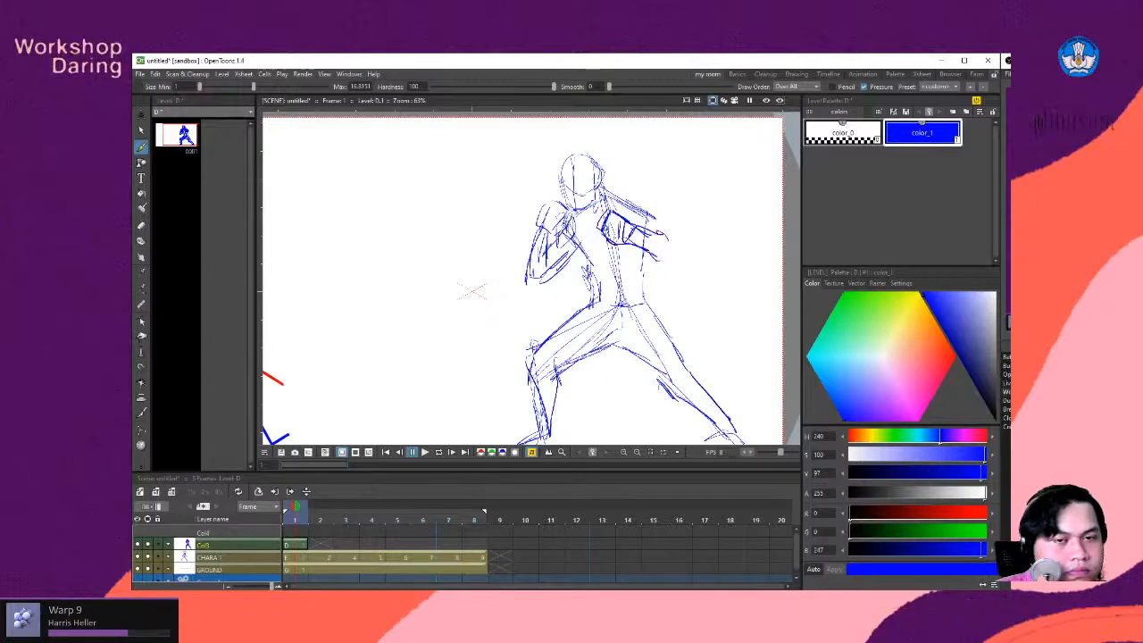
pyautogui.moveTo(625, 199)
pyautogui.mouseDown()
pyautogui.moveTo(637, 192)
pyautogui.moveTo(662, 209)
pyautogui.moveTo(679, 243)
pyautogui.moveTo(658, 256)
pyautogui.moveTo(648, 298)
pyautogui.mouseUp()
pyautogui.press('space')
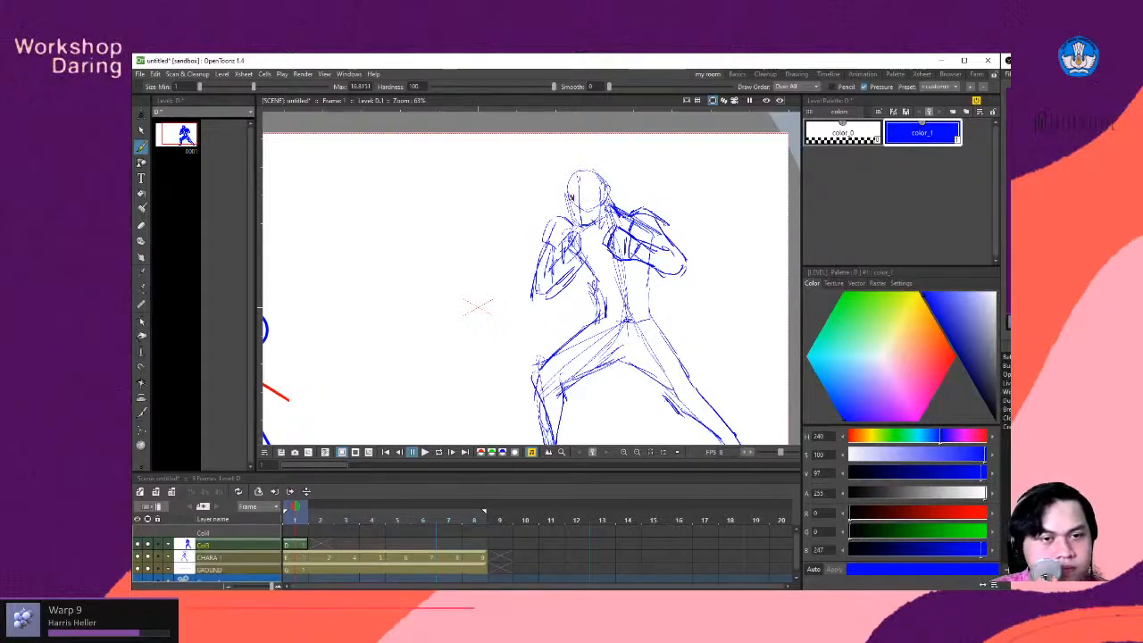
# - Mark the two eyes on the fighter's face
pyautogui.moveTo(571, 193); pyautogui.dragTo(586, 198)
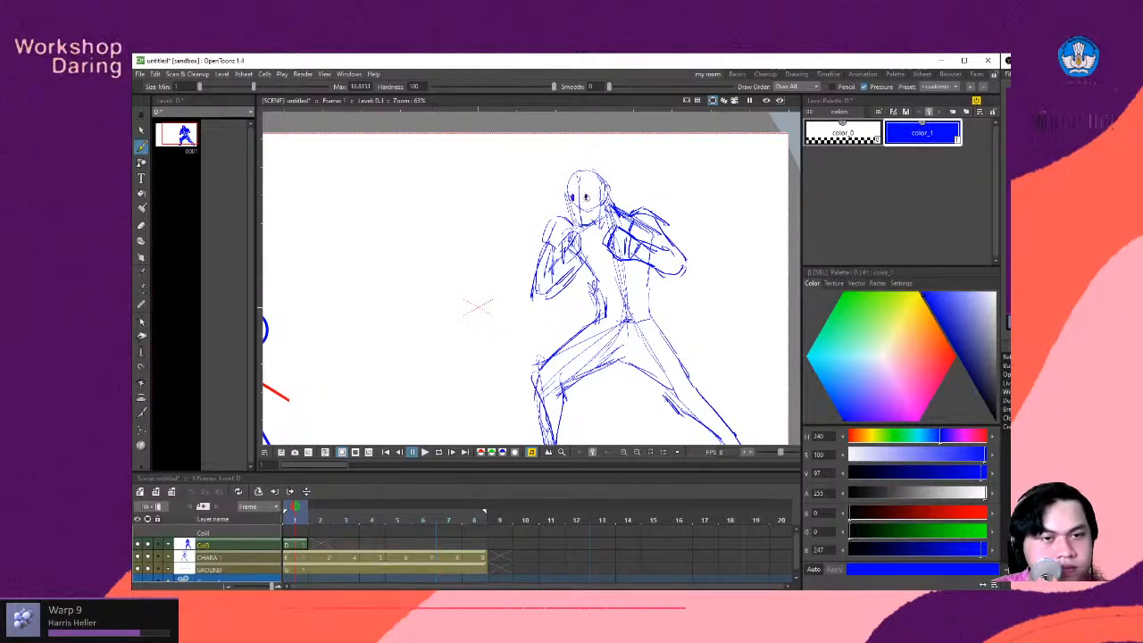
pyautogui.scroll(-2, 647, 256)
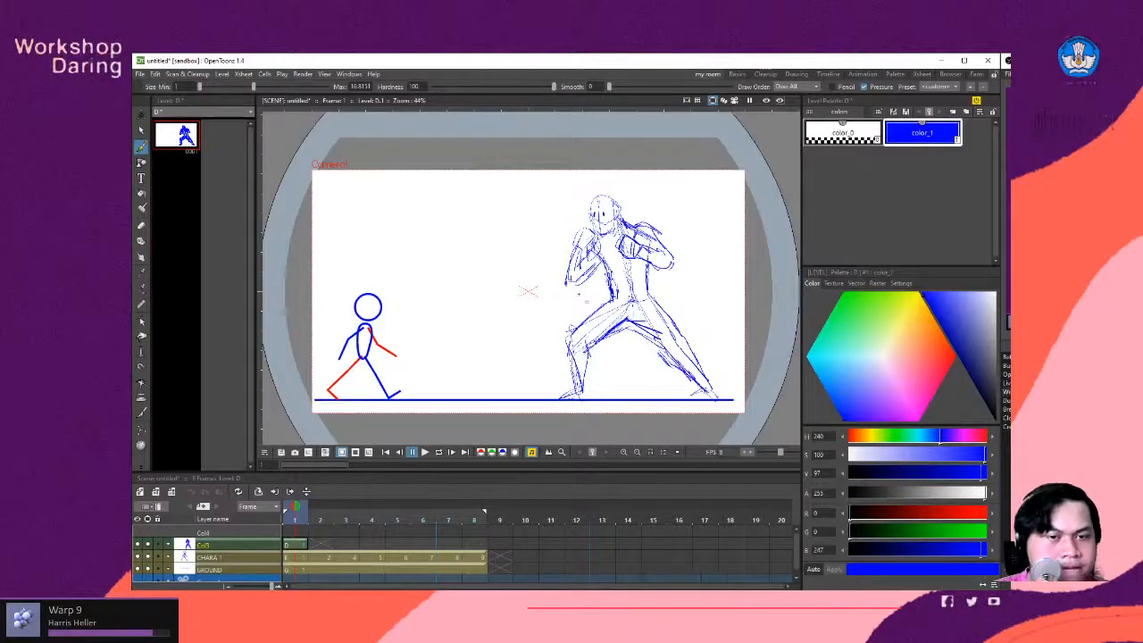
pyautogui.moveTo(579, 294); pyautogui.dragTo(590, 302)
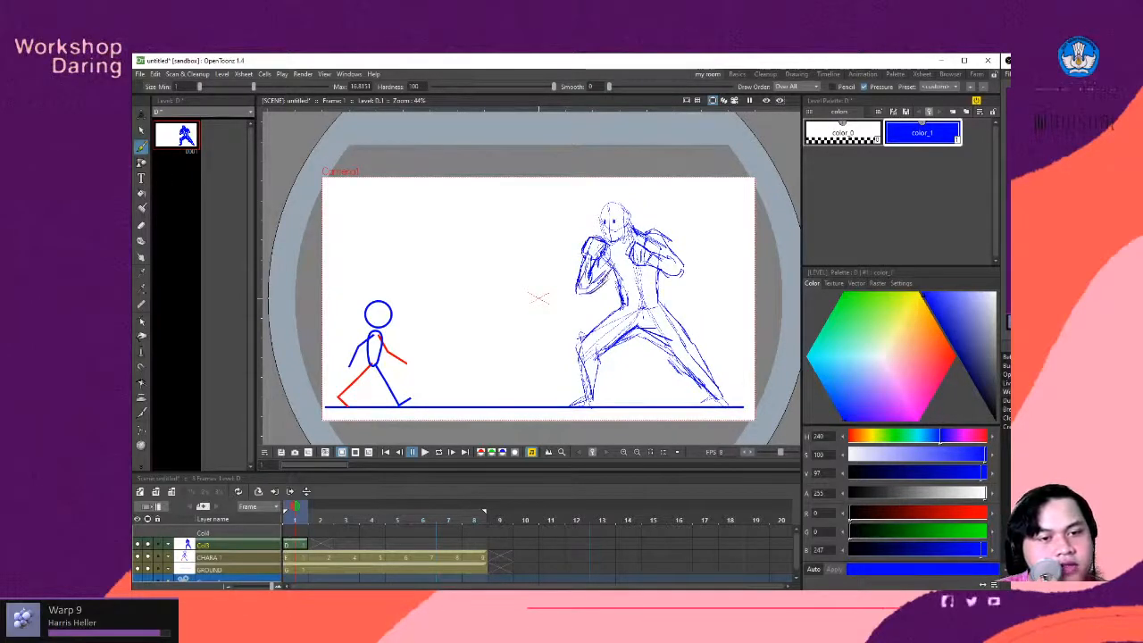
pyautogui.moveTo(607, 311); pyautogui.dragTo(604, 311)
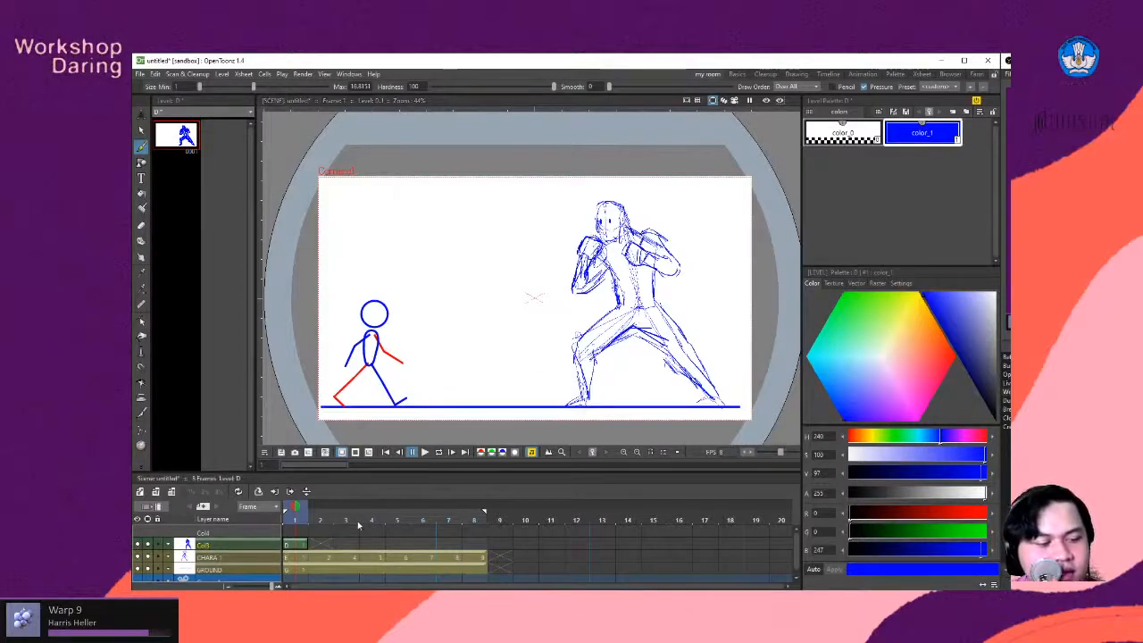
# - On frame 2 of the fighter's level, sketch a lowered head with eyes and a face guide line over the previous pose's rear shoulder
pyautogui.click(319, 545)
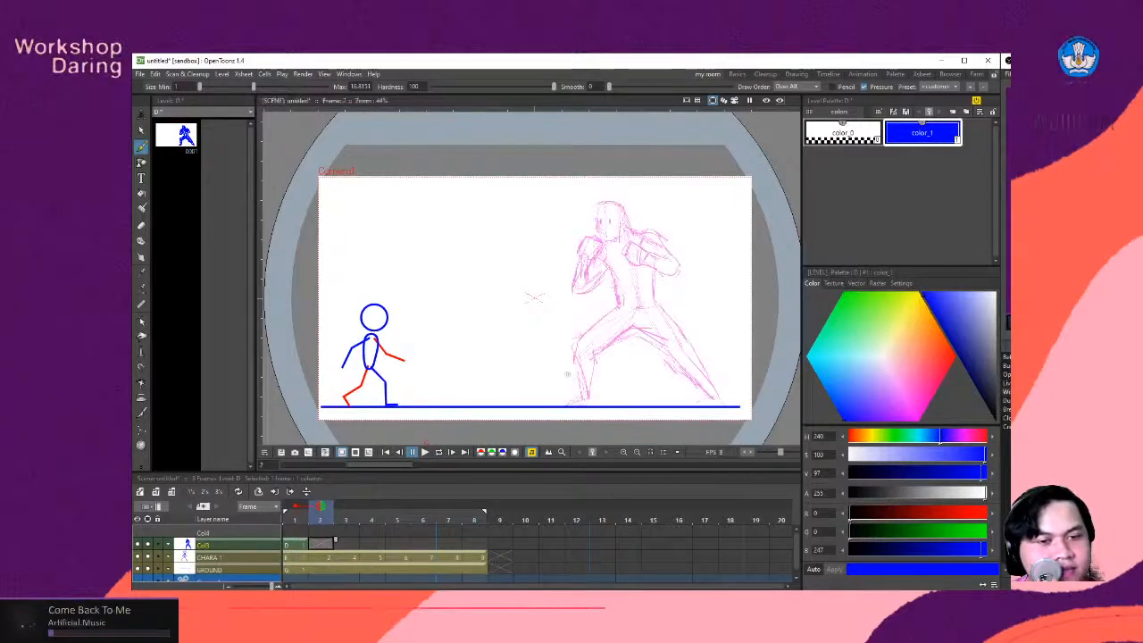
pyautogui.press('space')
pyautogui.moveTo(619, 340)
pyautogui.mouseDown()
pyautogui.moveTo(606, 317)
pyautogui.moveTo(598, 340)
pyautogui.mouseUp()
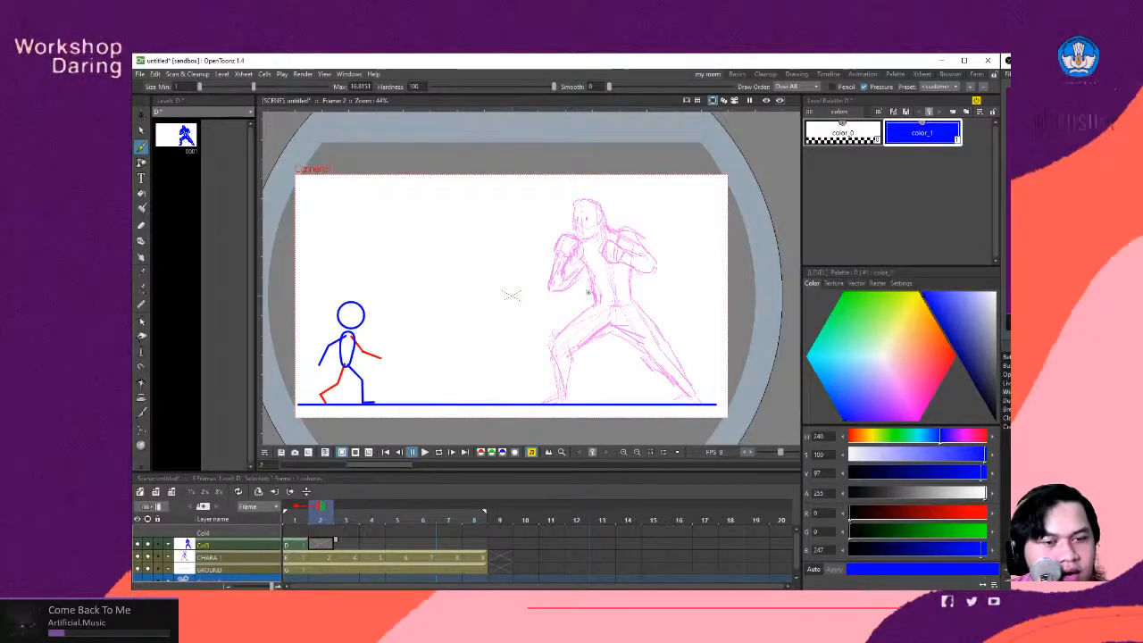
pyautogui.press('space')
pyautogui.moveTo(603, 297)
pyautogui.mouseDown()
pyautogui.moveTo(603, 307)
pyautogui.moveTo(551, 295)
pyautogui.moveTo(577, 319)
pyautogui.moveTo(573, 289)
pyautogui.mouseUp()
pyautogui.scroll(6, 609, 280)
pyautogui.press('space')
pyautogui.scroll(-1, 564, 286)
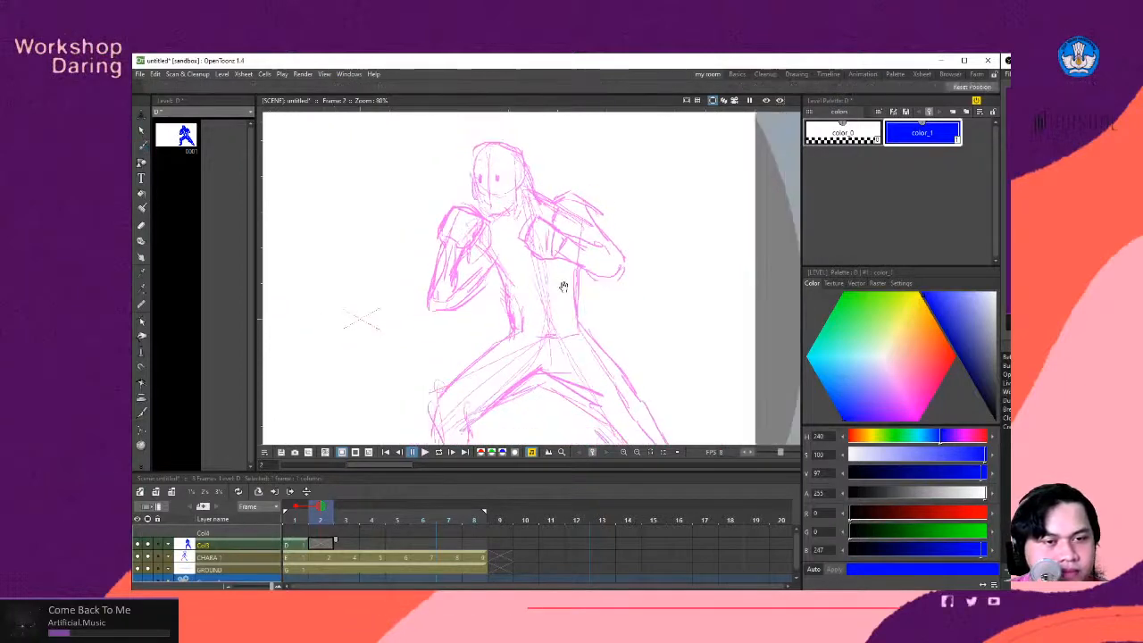
pyautogui.scroll(-1, 566, 301)
pyautogui.scroll(2, 566, 306)
pyautogui.scroll(-2, 567, 310)
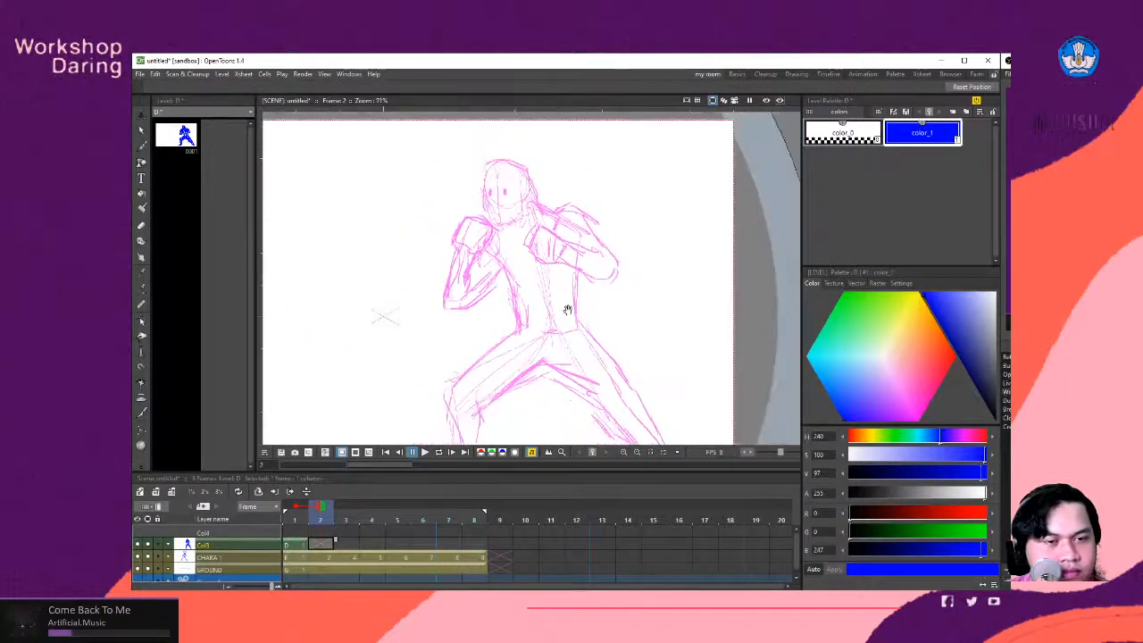
pyautogui.scroll(1, 567, 309)
pyautogui.moveTo(565, 306)
pyautogui.mouseDown()
pyautogui.moveTo(575, 311)
pyautogui.moveTo(555, 259)
pyautogui.moveTo(558, 317)
pyautogui.mouseUp()
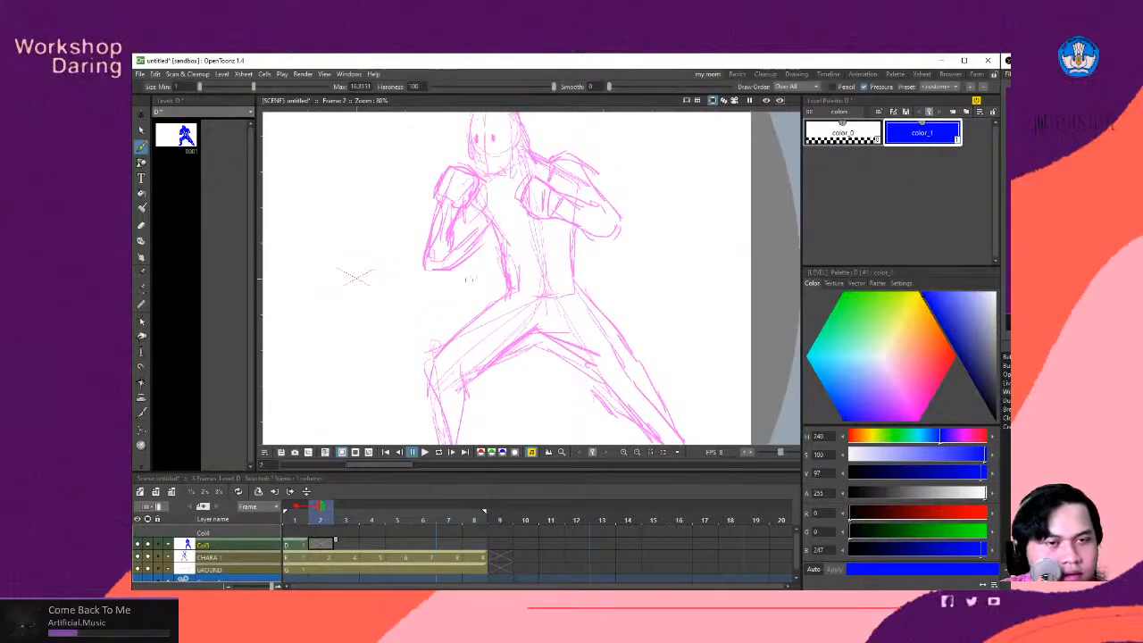
pyautogui.moveTo(560, 235)
pyautogui.mouseDown()
pyautogui.moveTo(520, 283)
pyautogui.moveTo(532, 281)
pyautogui.mouseUp()
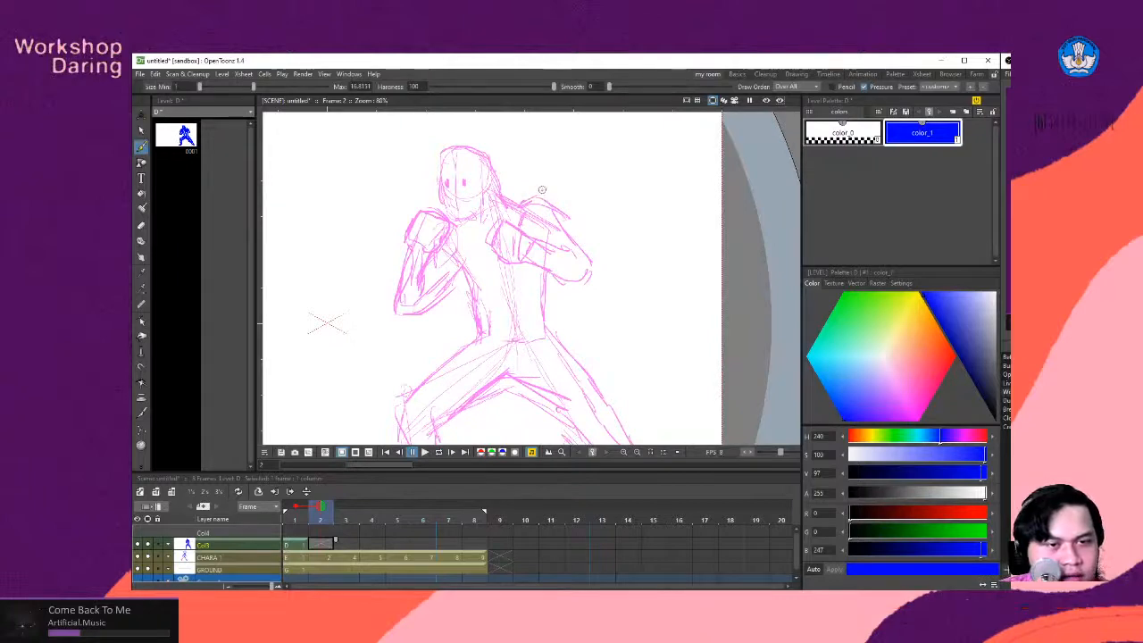
pyautogui.moveTo(541, 189)
pyautogui.mouseDown()
pyautogui.moveTo(521, 252)
pyautogui.moveTo(551, 192)
pyautogui.moveTo(579, 211)
pyautogui.moveTo(567, 203)
pyautogui.moveTo(553, 273)
pyautogui.mouseUp()
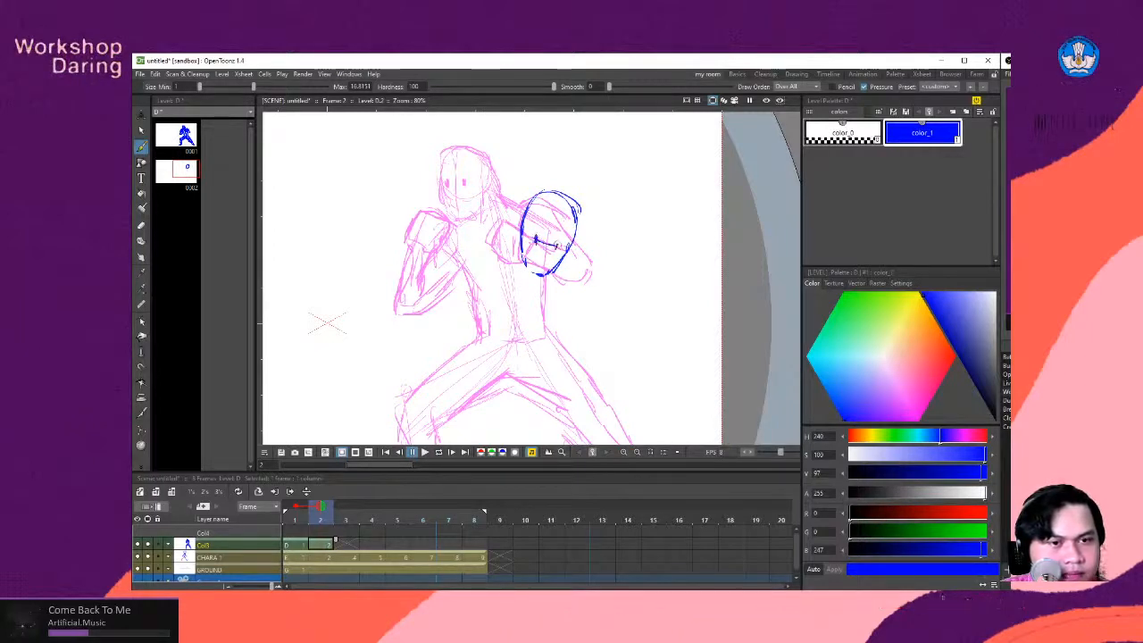
# - Brush the shoulder lines extending from both sides of the lowered head on frame 2
pyautogui.press('space')
pyautogui.moveTo(493, 273); pyautogui.dragTo(547, 261)
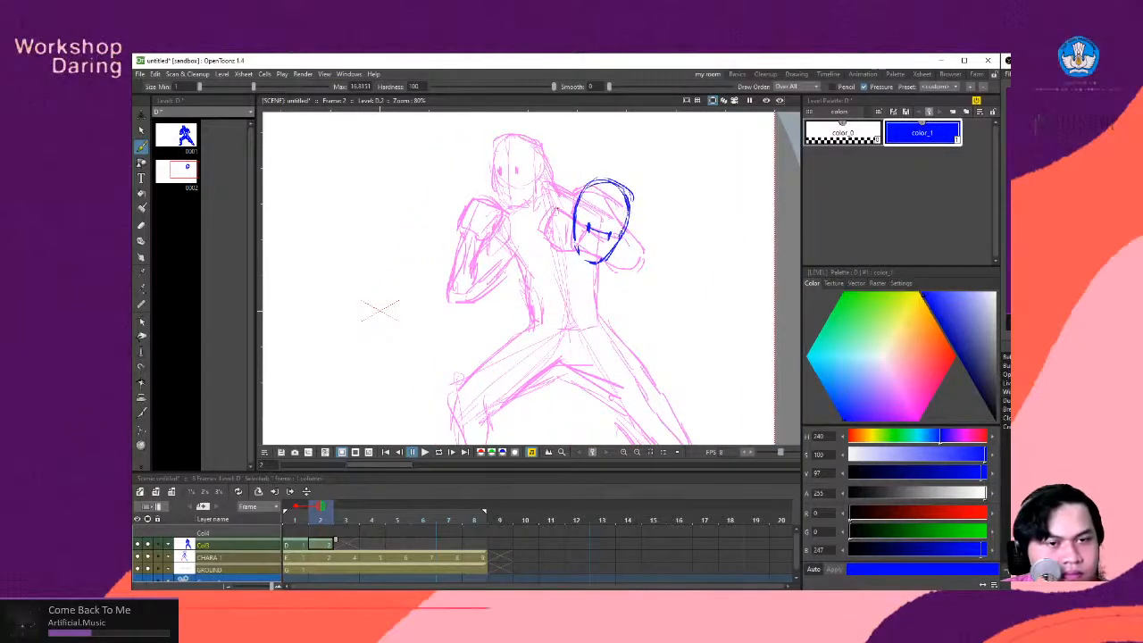
pyautogui.moveTo(566, 200); pyautogui.dragTo(579, 194)
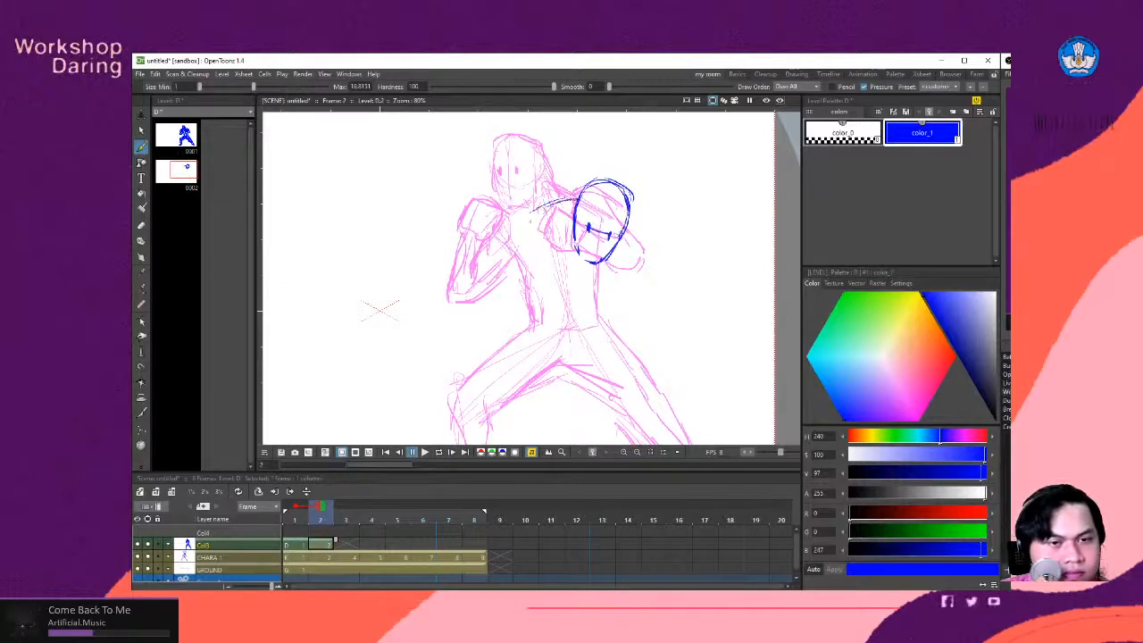
pyautogui.moveTo(636, 227); pyautogui.dragTo(647, 259)
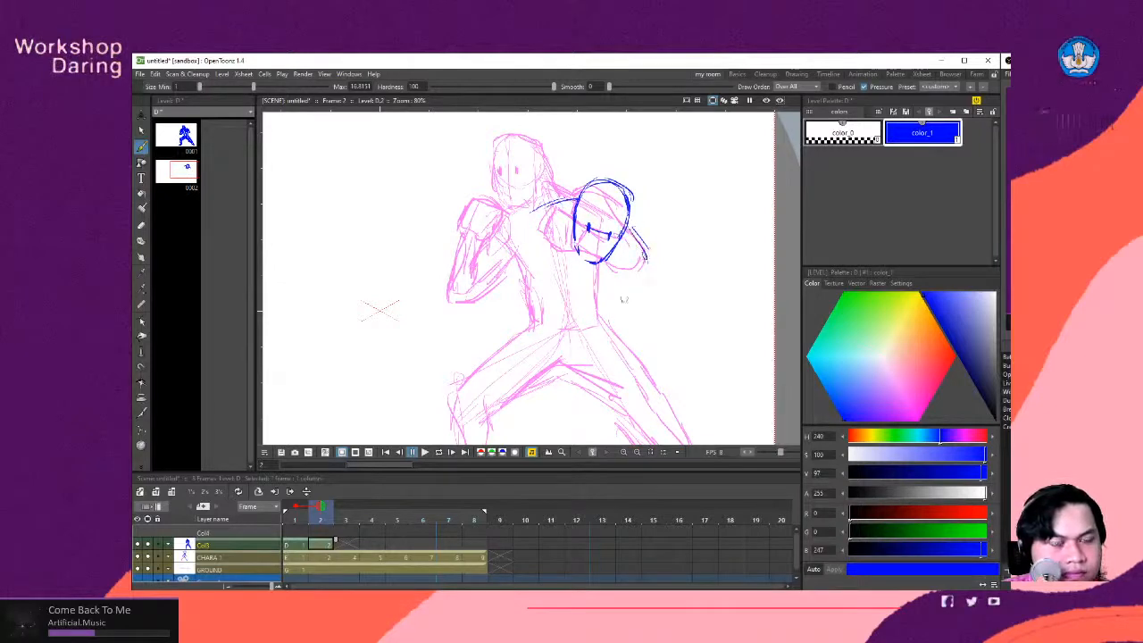
pyautogui.moveTo(550, 313); pyautogui.dragTo(542, 264)
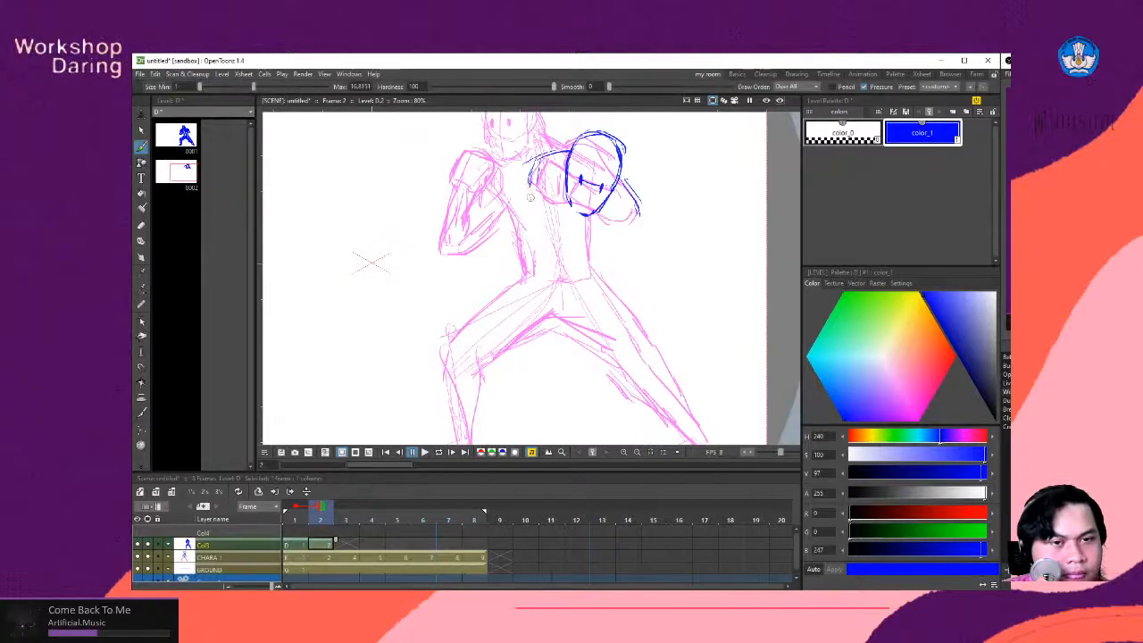
# - Sketch the crouching torso's two sides, the curved line under the chest, the hips and the crotch line
pyautogui.moveTo(529, 178); pyautogui.dragTo(532, 238)
pyautogui.moveTo(637, 211)
pyautogui.mouseDown()
pyautogui.moveTo(601, 257)
pyautogui.moveTo(603, 284)
pyautogui.mouseUp()
pyautogui.moveTo(536, 239); pyautogui.dragTo(533, 297)
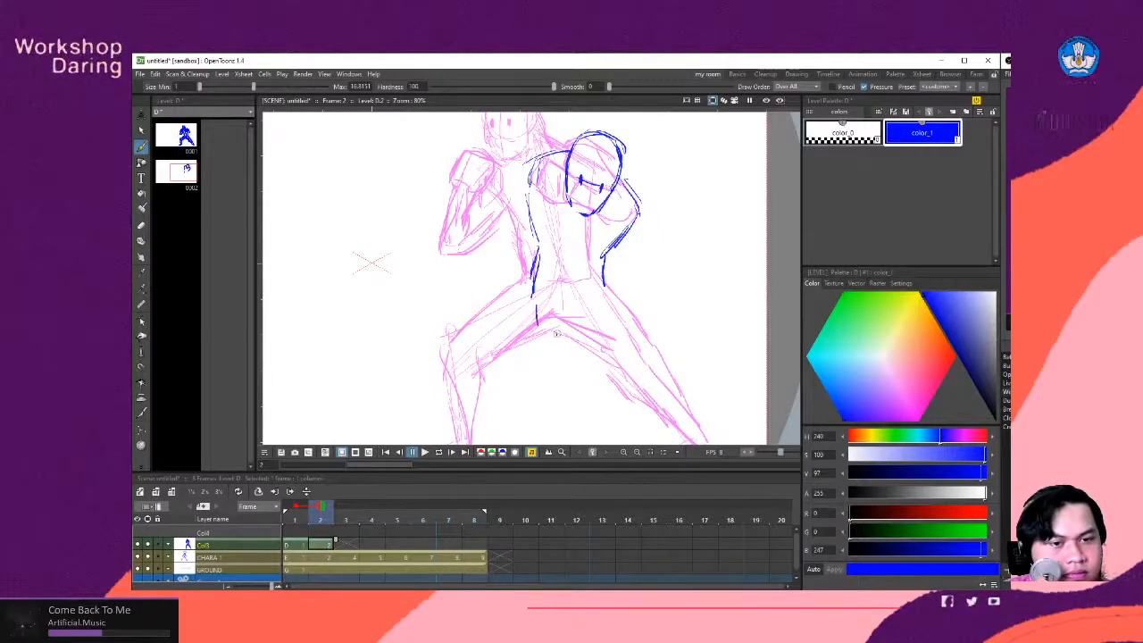
pyautogui.moveTo(555, 333); pyautogui.dragTo(591, 337)
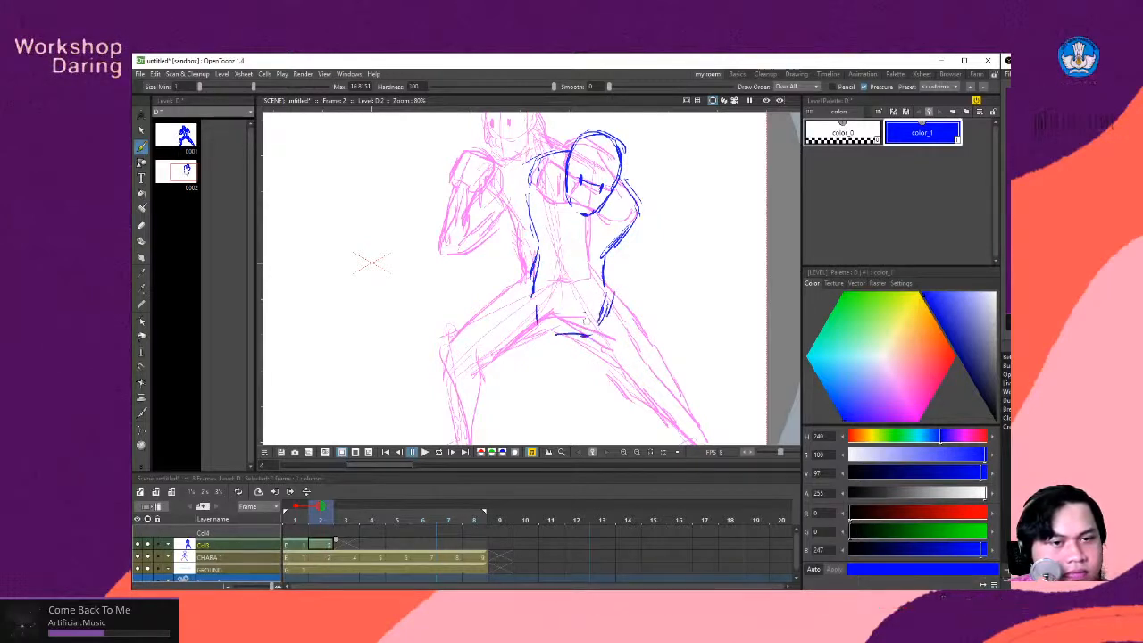
pyautogui.press('space')
pyautogui.moveTo(529, 233); pyautogui.dragTo(547, 256)
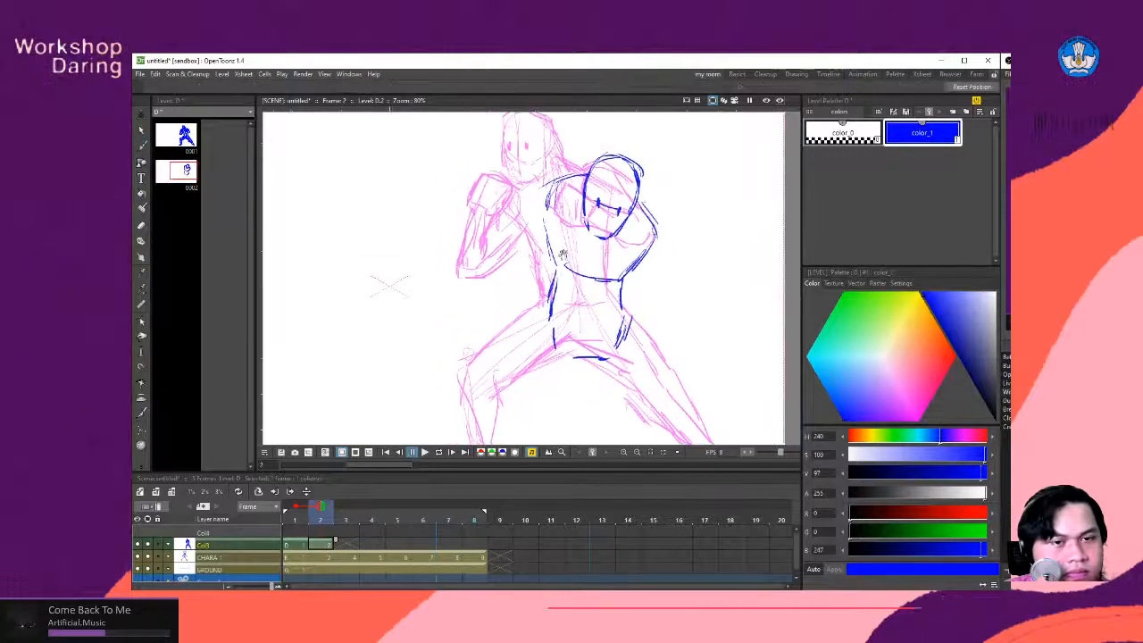
pyautogui.press('space')
pyautogui.moveTo(526, 328)
pyautogui.mouseDown()
pyautogui.moveTo(523, 268)
pyautogui.moveTo(607, 295)
pyautogui.mouseUp()
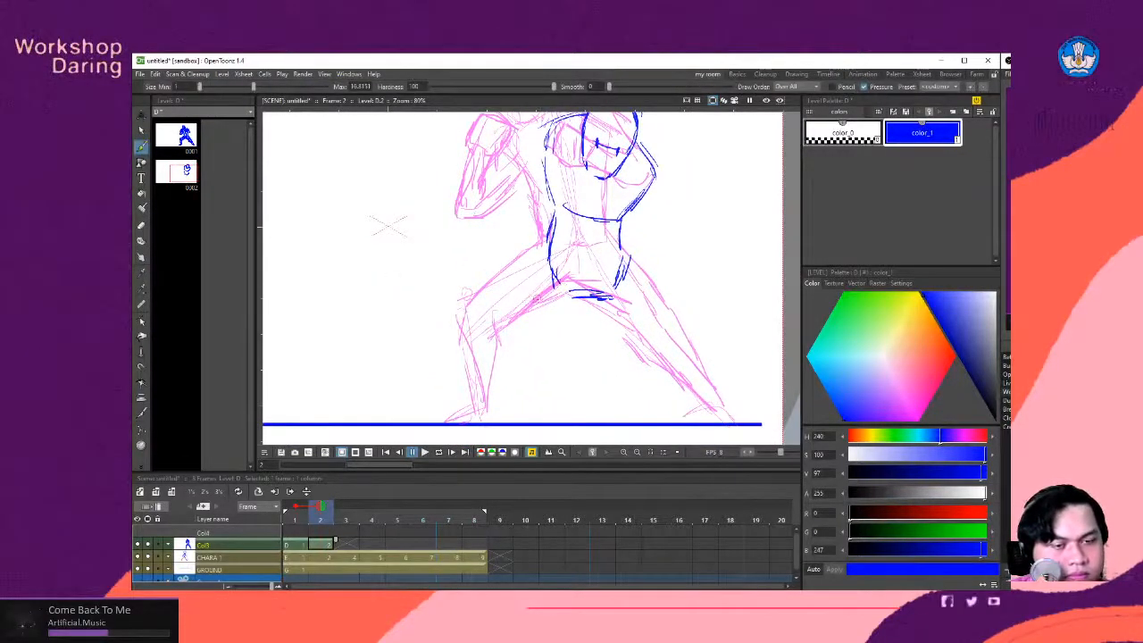
# - Sketch the crouching fighter's front leg stretched diagonally from the hip to a foot planted on the ground line
pyautogui.moveTo(557, 272); pyautogui.dragTo(527, 327)
pyautogui.moveTo(547, 250); pyautogui.dragTo(507, 312)
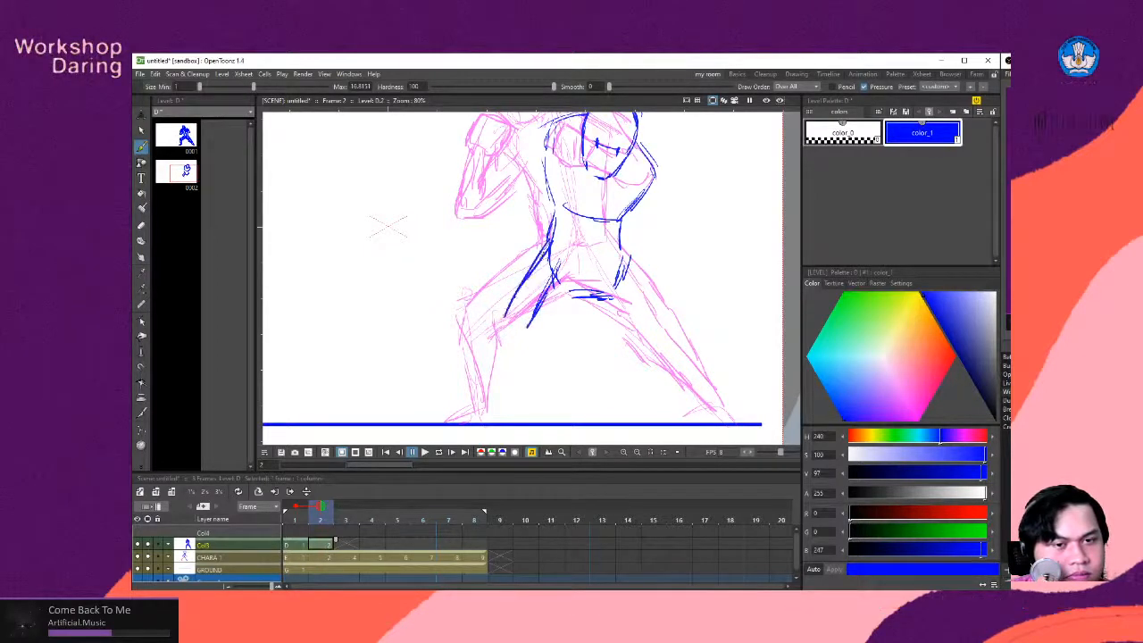
pyautogui.moveTo(579, 289)
pyautogui.mouseDown()
pyautogui.moveTo(495, 384)
pyautogui.moveTo(507, 340)
pyautogui.moveTo(469, 384)
pyautogui.moveTo(454, 379)
pyautogui.moveTo(455, 416)
pyautogui.mouseUp()
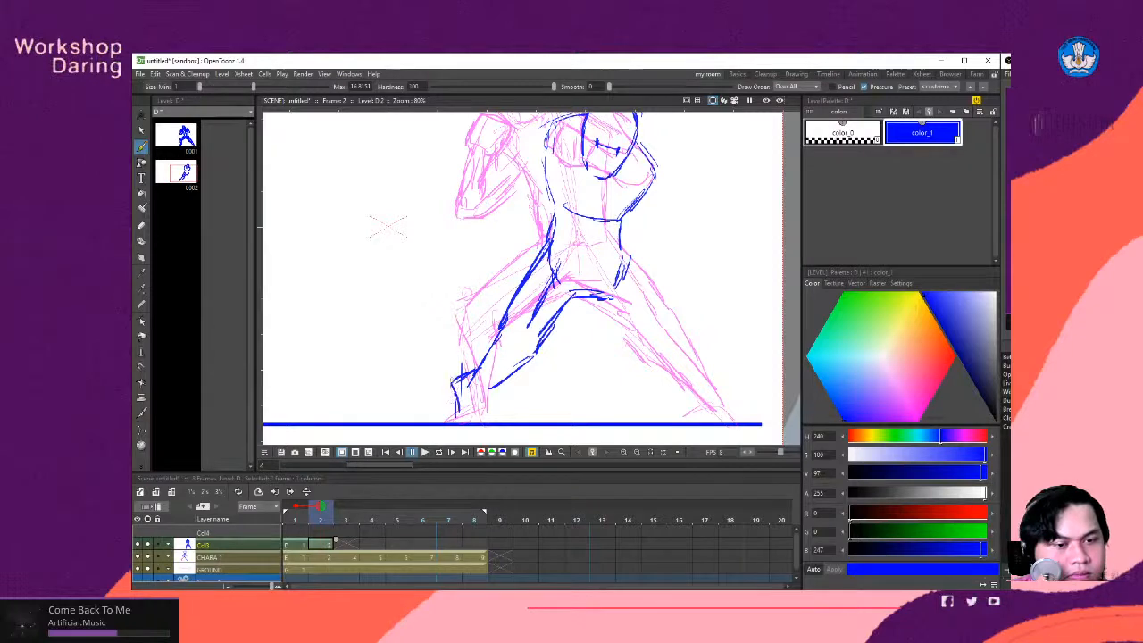
pyautogui.moveTo(470, 374); pyautogui.dragTo(454, 419)
pyautogui.moveTo(454, 419); pyautogui.dragTo(448, 384)
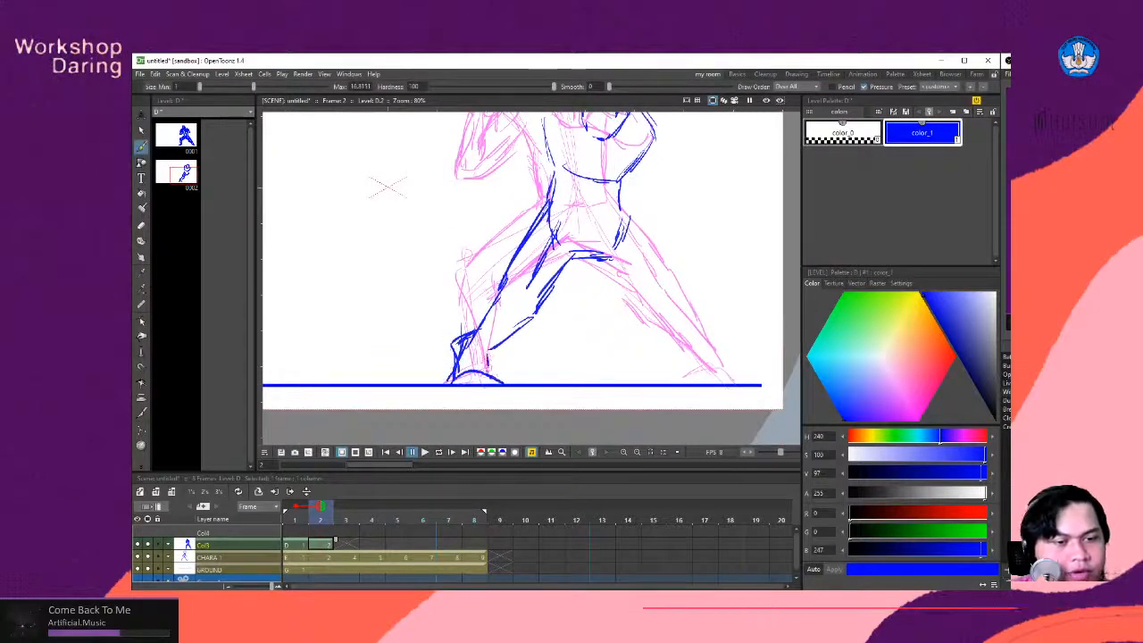
pyautogui.moveTo(489, 349)
pyautogui.mouseDown()
pyautogui.moveTo(489, 372)
pyautogui.moveTo(516, 368)
pyautogui.mouseUp()
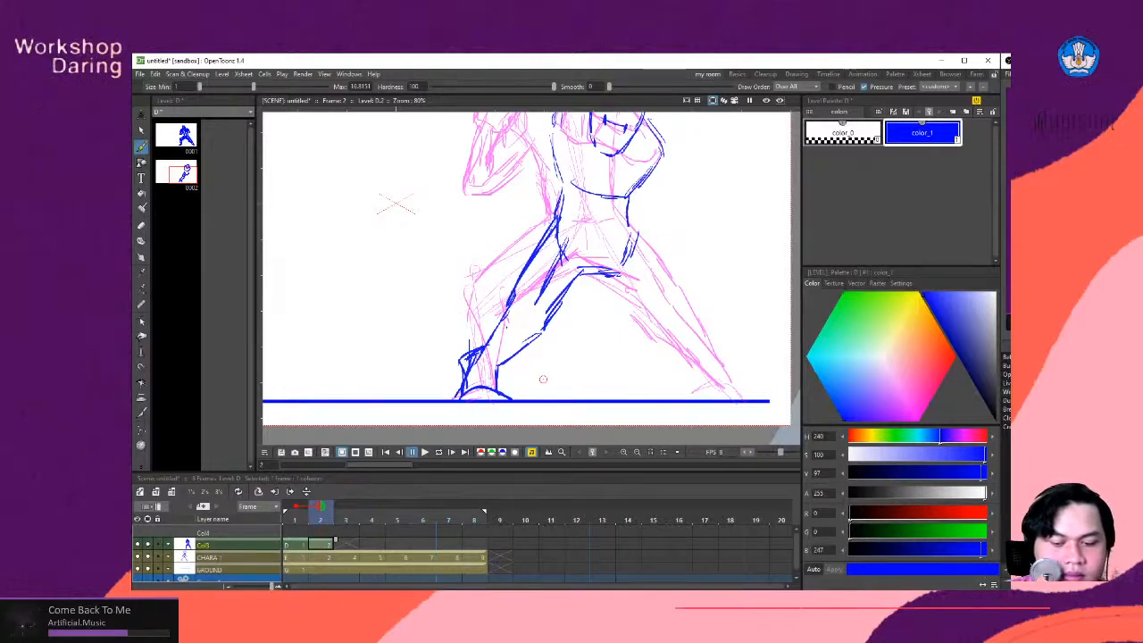
# - Sketch the rear leg with a nearly horizontal thigh, a bent knee and a calf dropping to the ground
pyautogui.moveTo(669, 334); pyautogui.dragTo(676, 384)
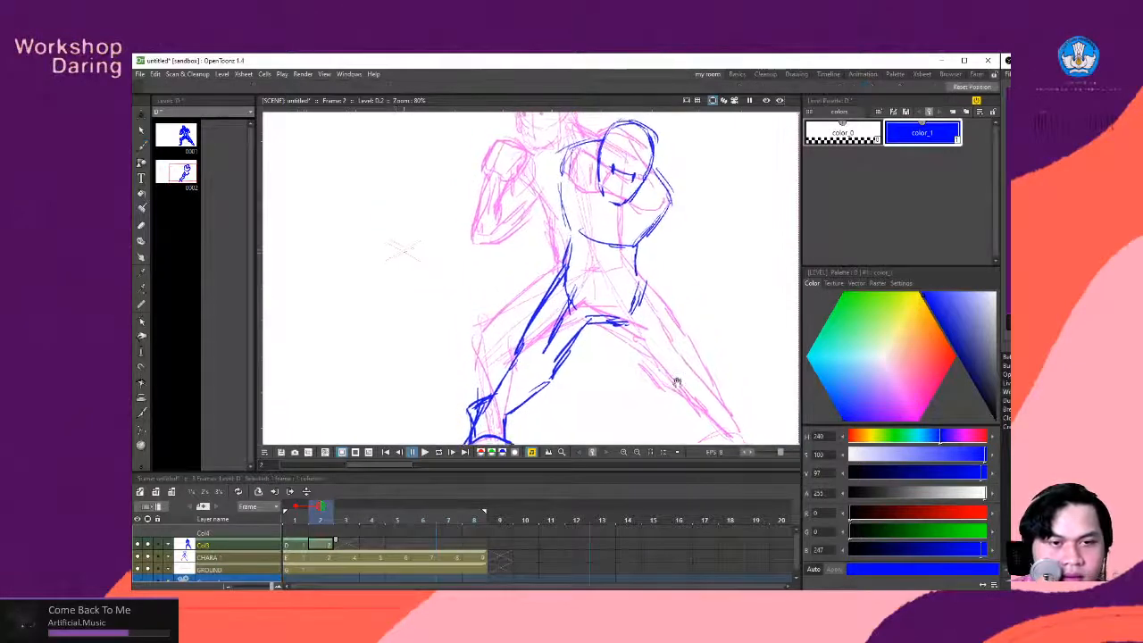
pyautogui.moveTo(607, 320); pyautogui.dragTo(665, 331)
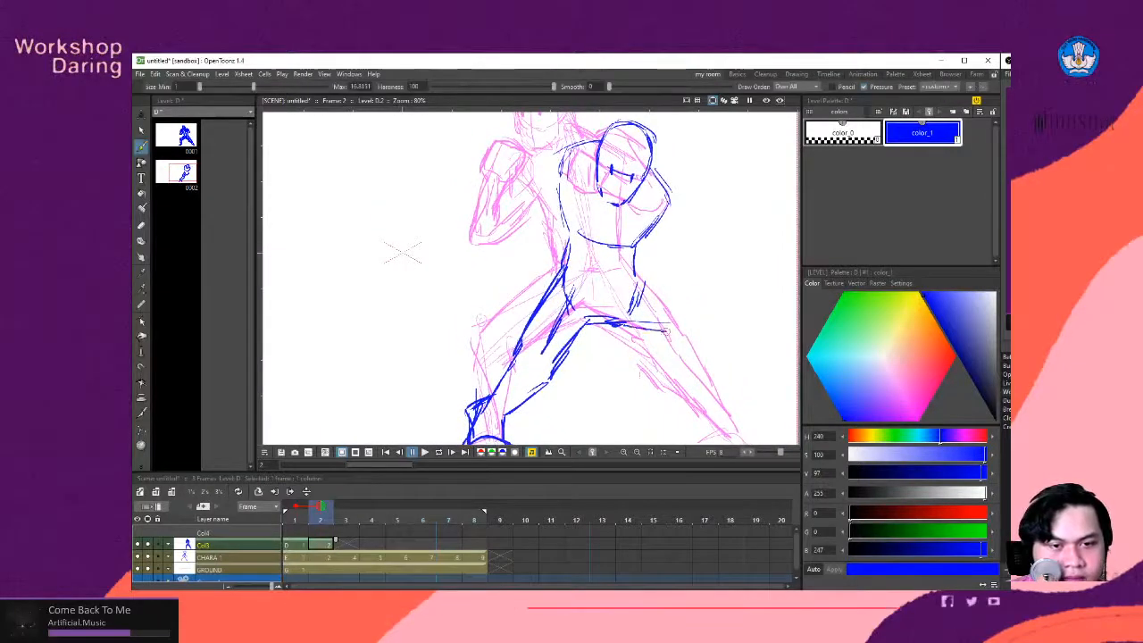
pyautogui.moveTo(635, 267); pyautogui.dragTo(717, 300)
pyautogui.moveTo(694, 345); pyautogui.dragTo(661, 316)
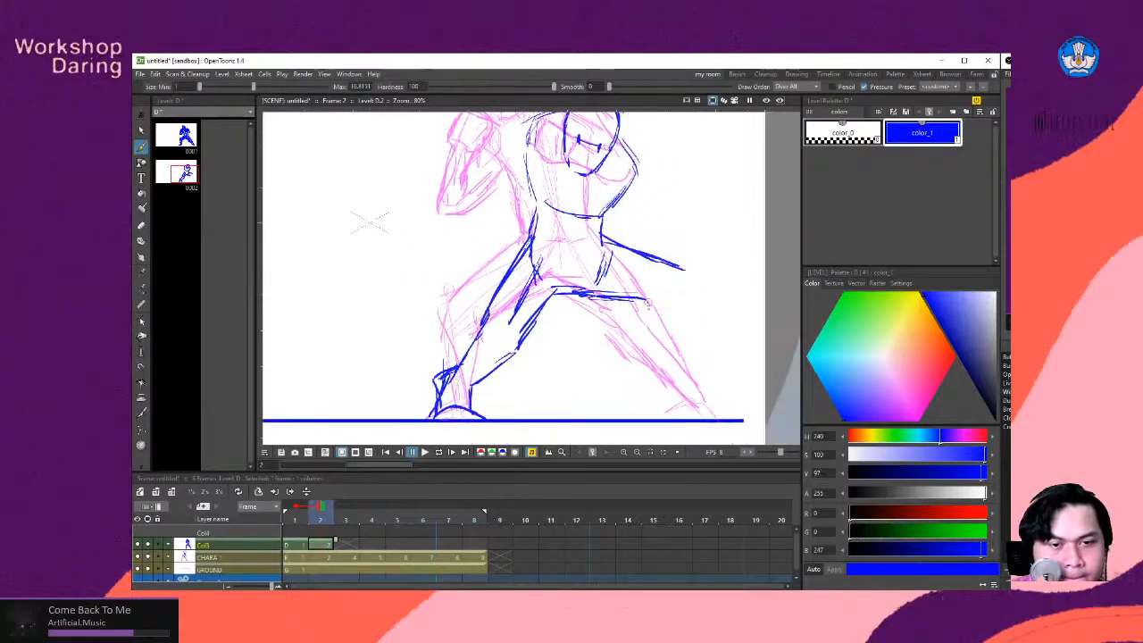
pyautogui.moveTo(689, 306); pyautogui.dragTo(686, 386)
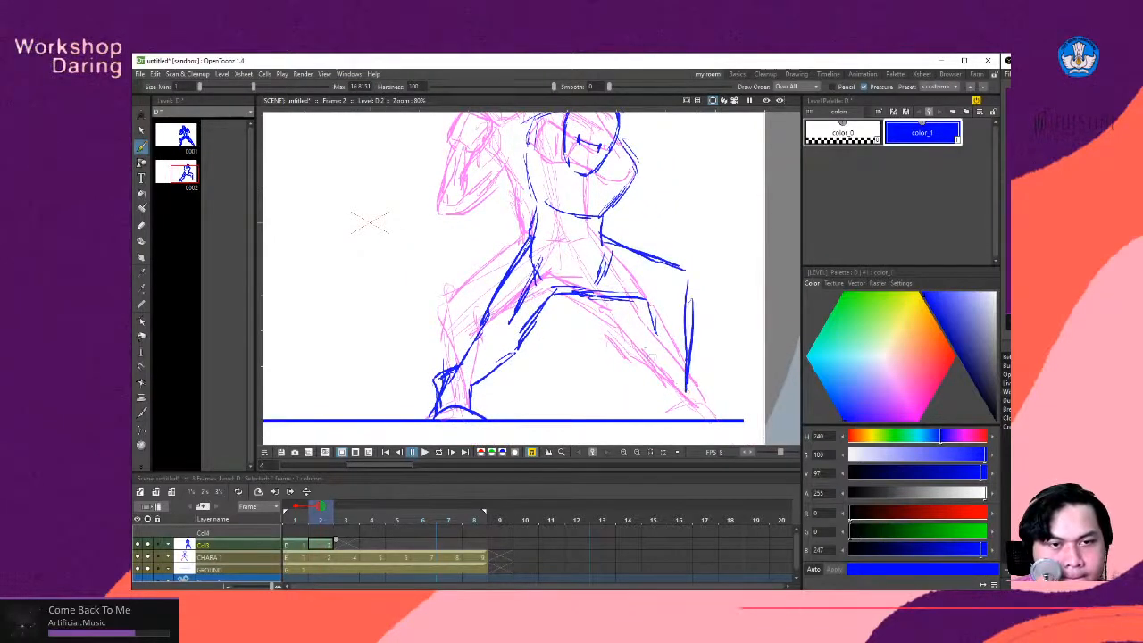
pyautogui.moveTo(642, 304)
pyautogui.mouseDown()
pyautogui.moveTo(658, 380)
pyautogui.moveTo(678, 401)
pyautogui.moveTo(660, 405)
pyautogui.moveTo(730, 420)
pyautogui.moveTo(673, 421)
pyautogui.moveTo(642, 335)
pyautogui.mouseUp()
pyautogui.moveTo(690, 273); pyautogui.dragTo(691, 306)
# - Sketch the rear arm hanging down from the shoulder with a clenched fist beside the hip, redrawing the fist strokes
pyautogui.press('space')
pyautogui.moveTo(572, 265); pyautogui.dragTo(649, 359)
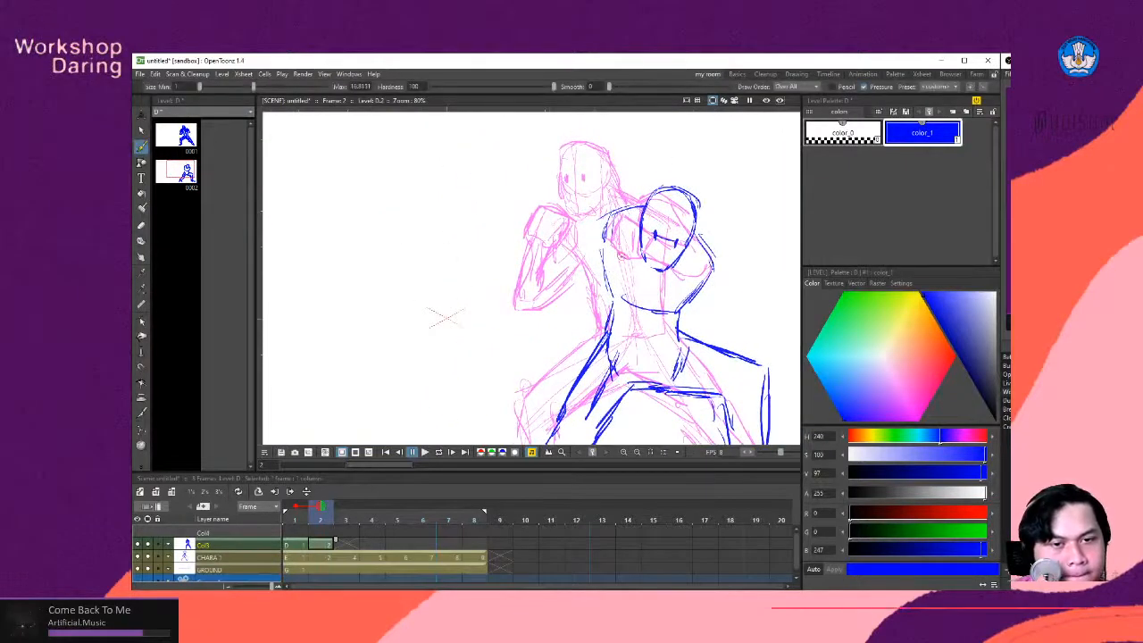
pyautogui.moveTo(703, 249)
pyautogui.mouseDown()
pyautogui.moveTo(720, 296)
pyautogui.moveTo(705, 325)
pyautogui.moveTo(725, 303)
pyautogui.moveTo(689, 316)
pyautogui.moveTo(738, 330)
pyautogui.mouseUp()
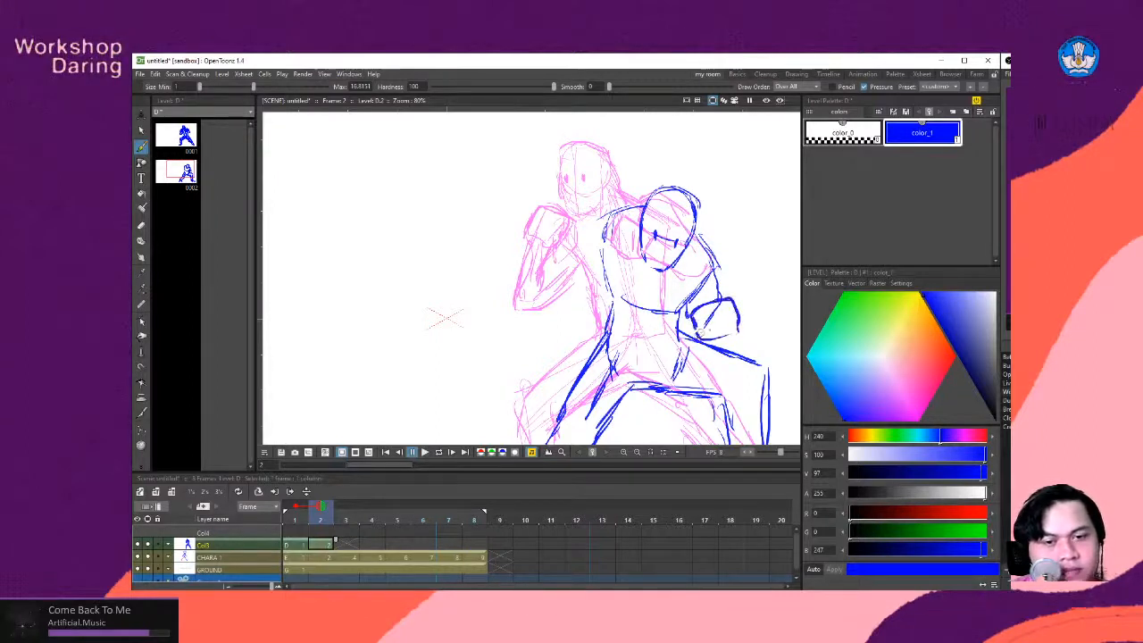
pyautogui.hotkey('ctrl', 'z')
pyautogui.hotkey('ctrl', 'z')
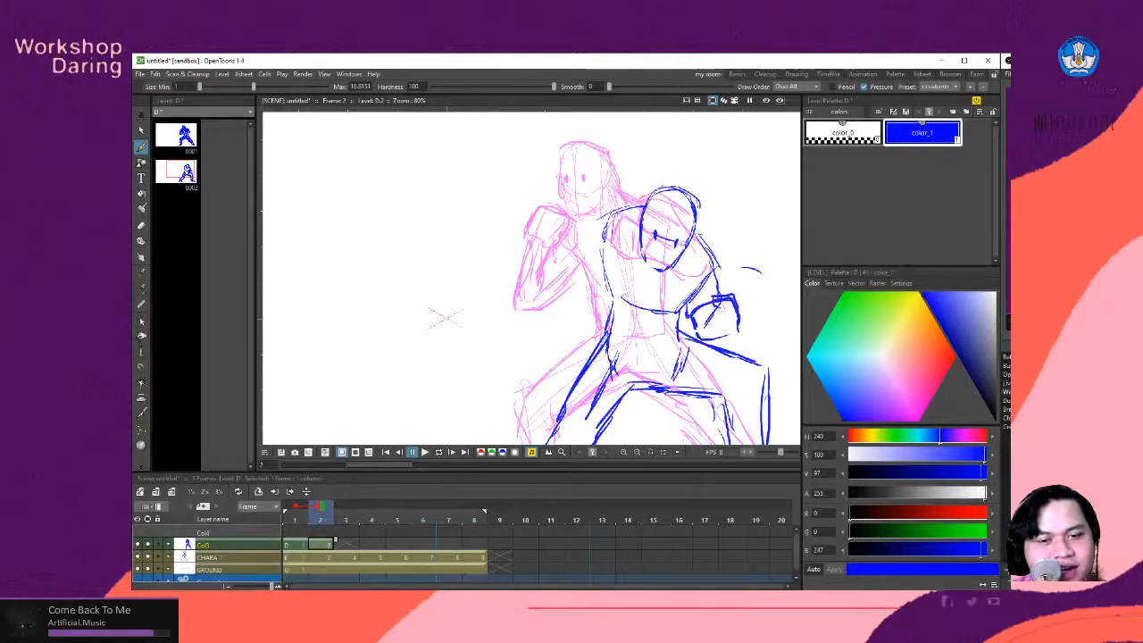
pyautogui.moveTo(718, 301)
pyautogui.mouseDown()
pyautogui.moveTo(715, 319)
pyautogui.moveTo(734, 315)
pyautogui.moveTo(723, 333)
pyautogui.mouseUp()
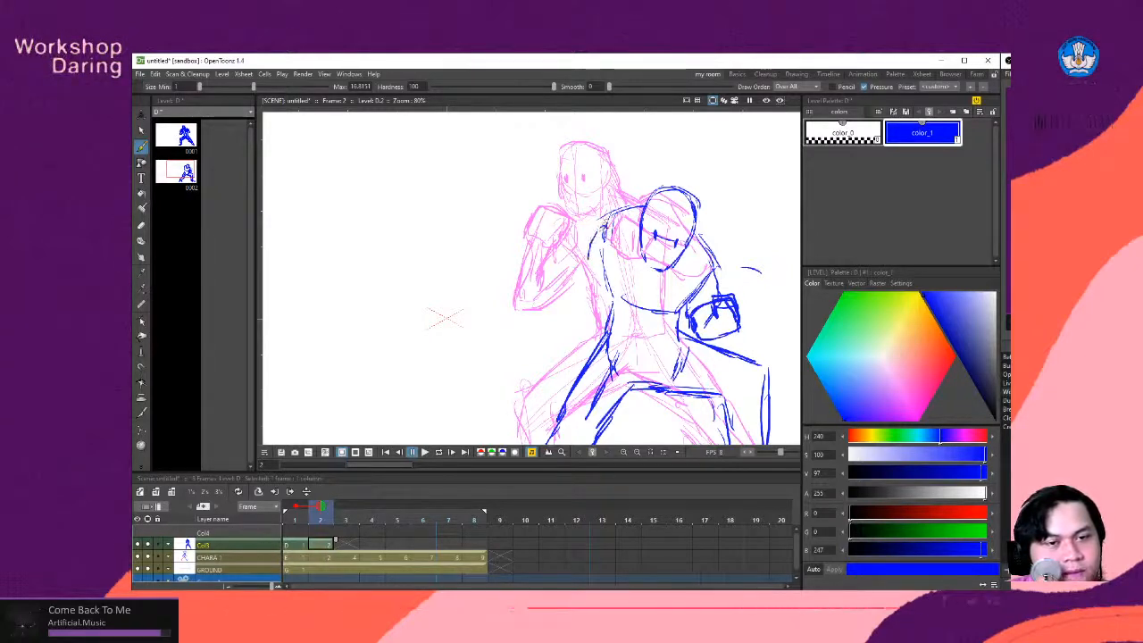
# - Sketch the front arm bent at the elbow with its fist raised beside the lowered head
pyautogui.moveTo(600, 223); pyautogui.dragTo(620, 260)
pyautogui.moveTo(616, 194)
pyautogui.mouseDown()
pyautogui.moveTo(639, 198)
pyautogui.moveTo(600, 216)
pyautogui.moveTo(635, 194)
pyautogui.mouseUp()
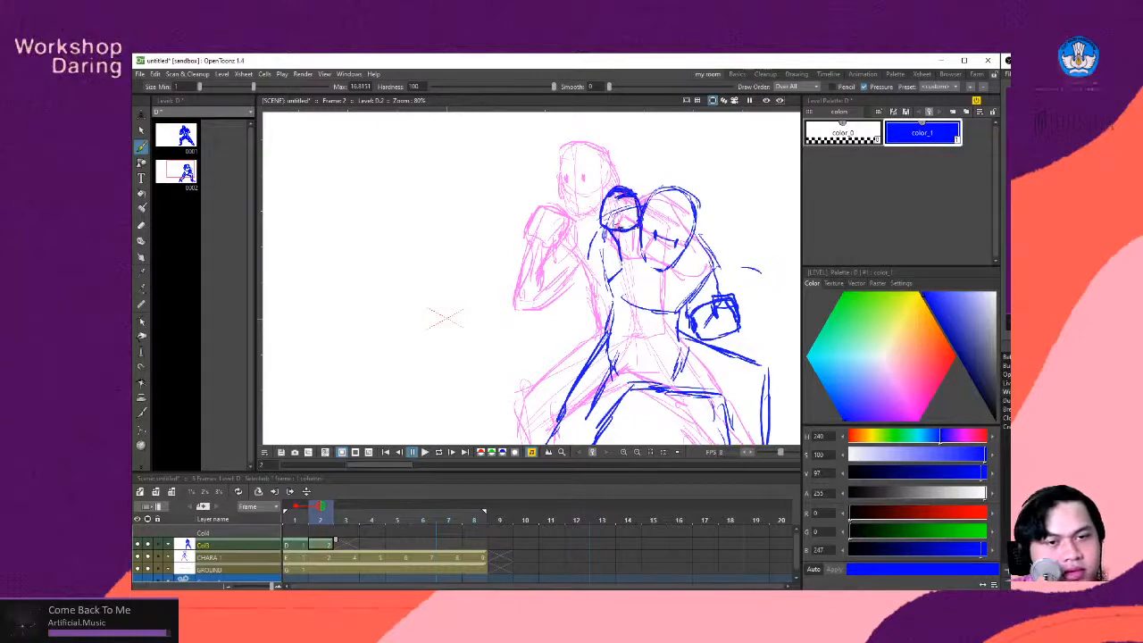
pyautogui.moveTo(599, 217)
pyautogui.mouseDown()
pyautogui.moveTo(561, 278)
pyautogui.moveTo(563, 293)
pyautogui.moveTo(597, 288)
pyautogui.mouseUp()
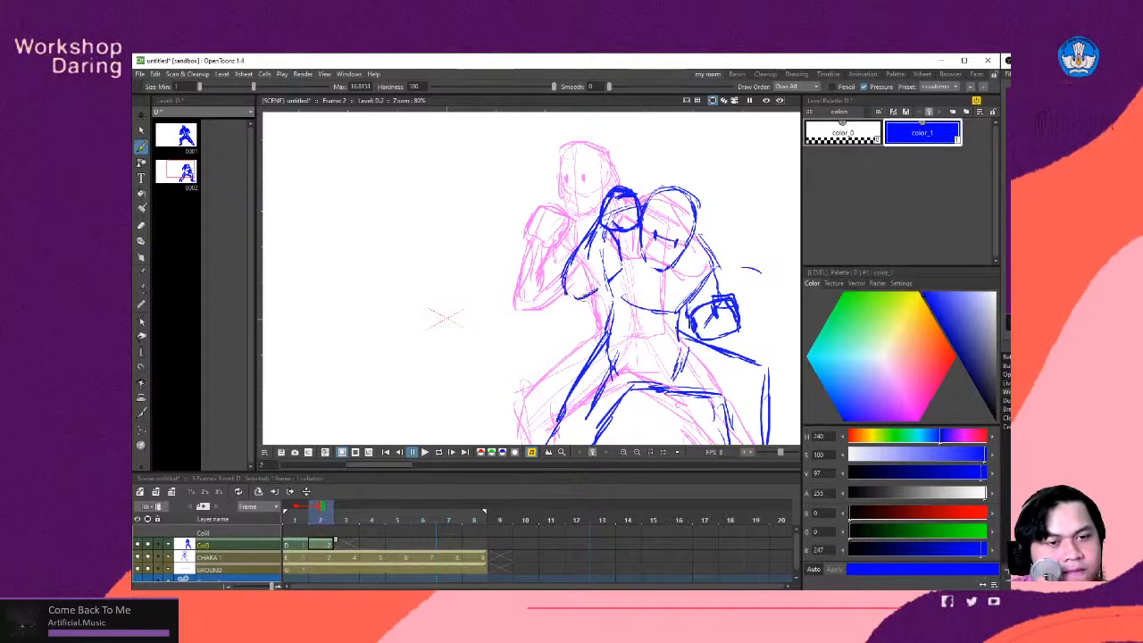
pyautogui.moveTo(616, 239); pyautogui.dragTo(602, 278)
pyautogui.moveTo(613, 234); pyautogui.dragTo(593, 288)
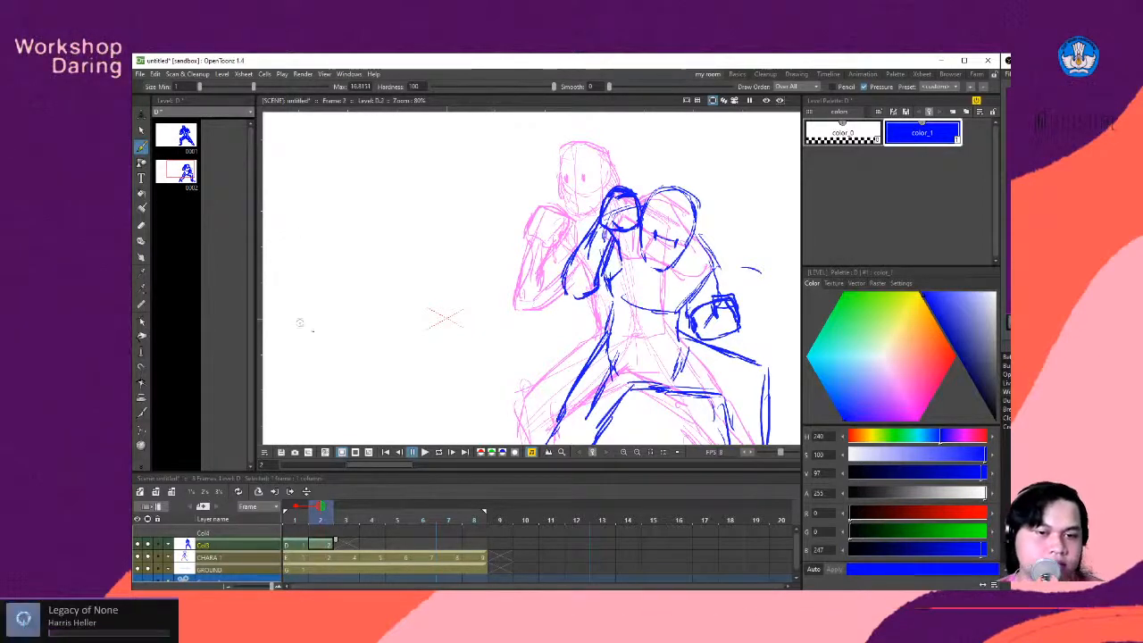
pyautogui.scroll(-5, 667, 271)
pyautogui.scroll(3, 655, 338)
pyautogui.scroll(-1, 490, 279)
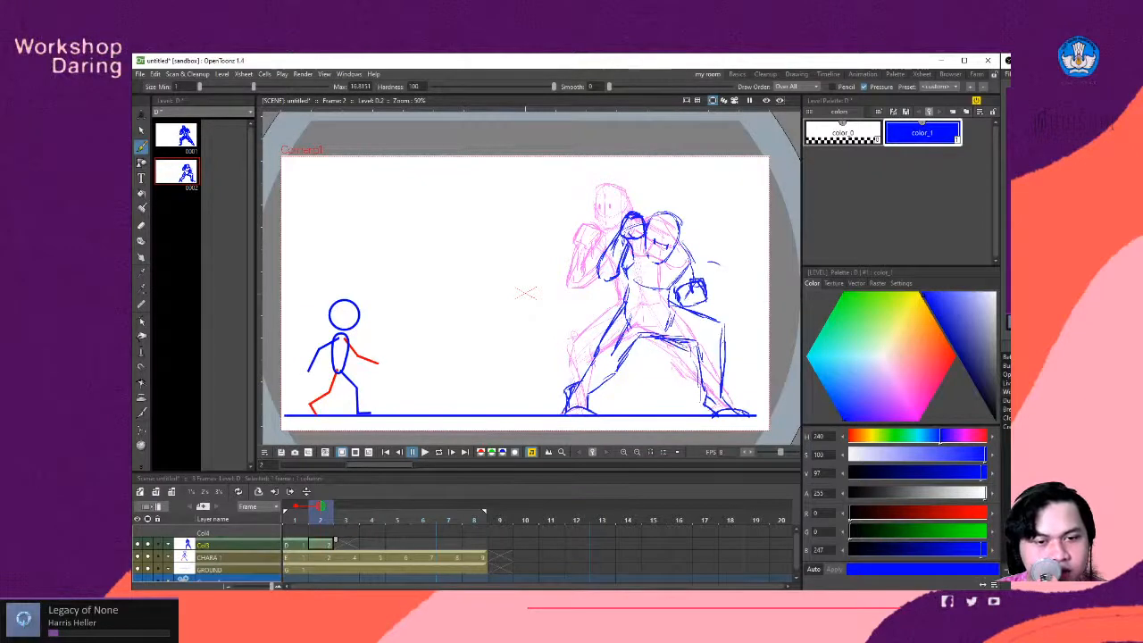
# - Refine the crouching fighter's rear thigh contour from hip to knee and erase the stray lines around the knee
pyautogui.moveTo(673, 304); pyautogui.dragTo(723, 340)
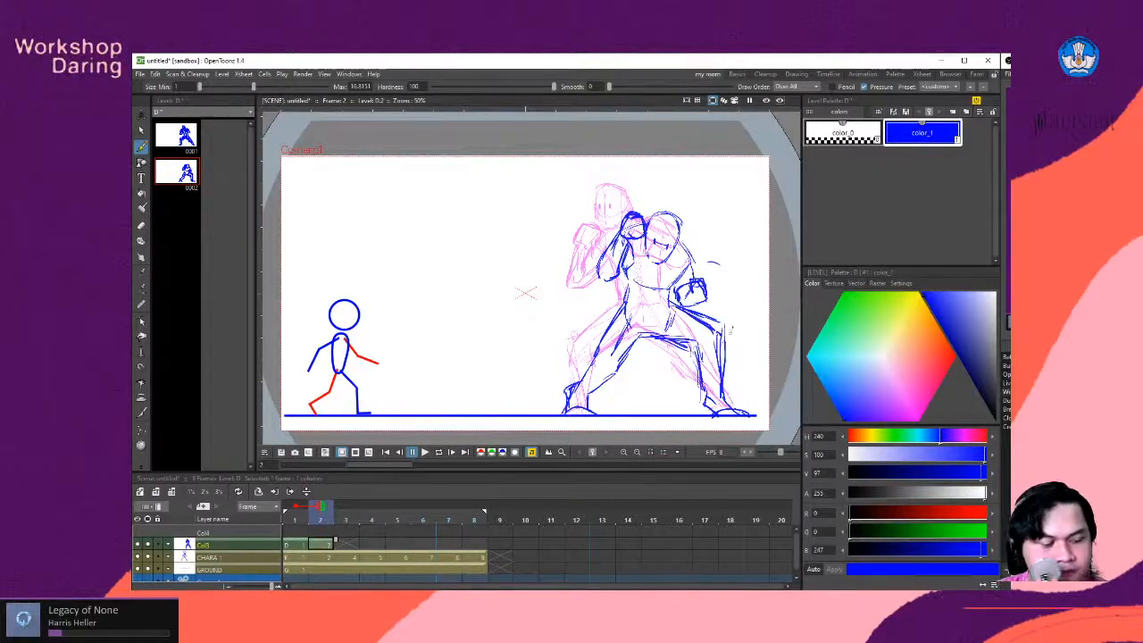
pyautogui.press('a')
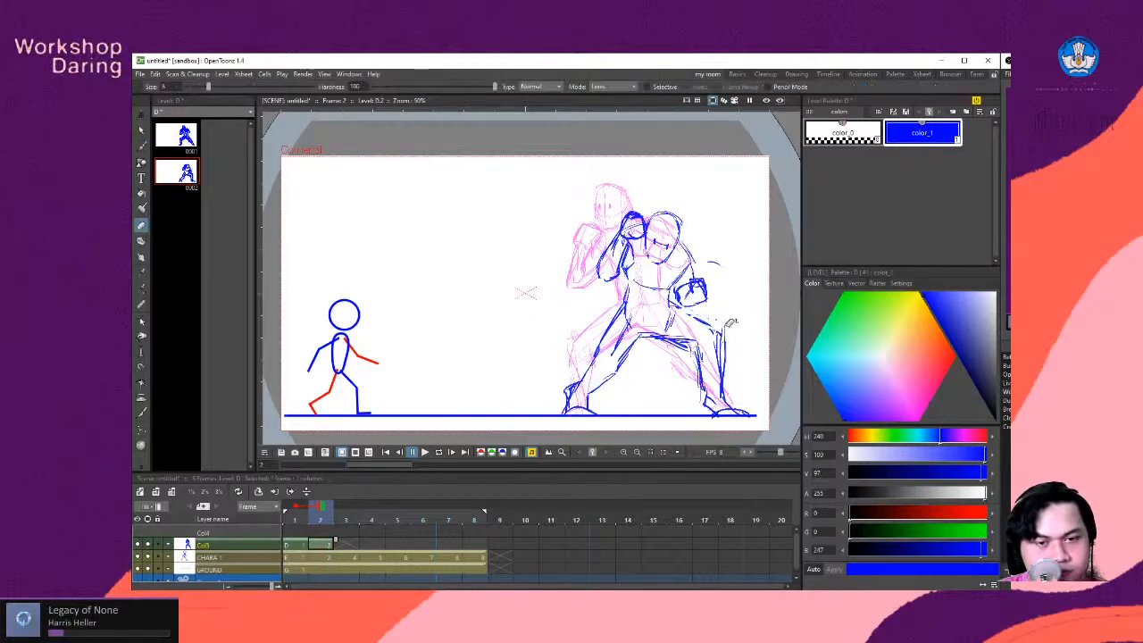
pyautogui.press('b')
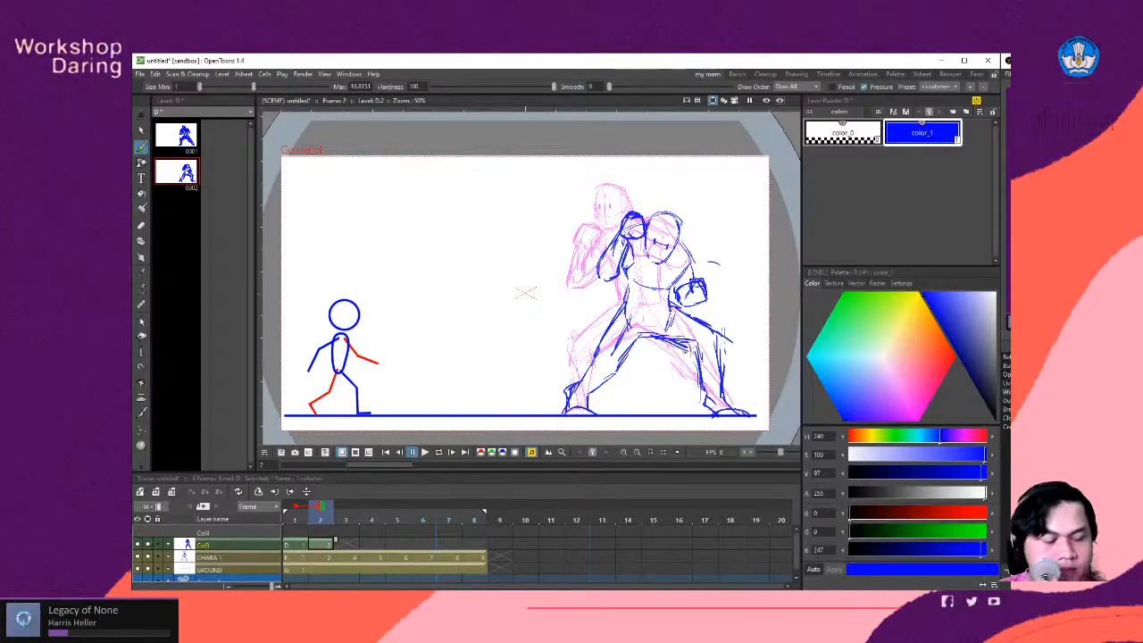
# - Flip repeatedly between frames 1 and 2 to check the movement from the guard pose to the crouch
pyautogui.press(',')
pyautogui.press('.')
pyautogui.press(',')
pyautogui.press('.')
pyautogui.press(',')
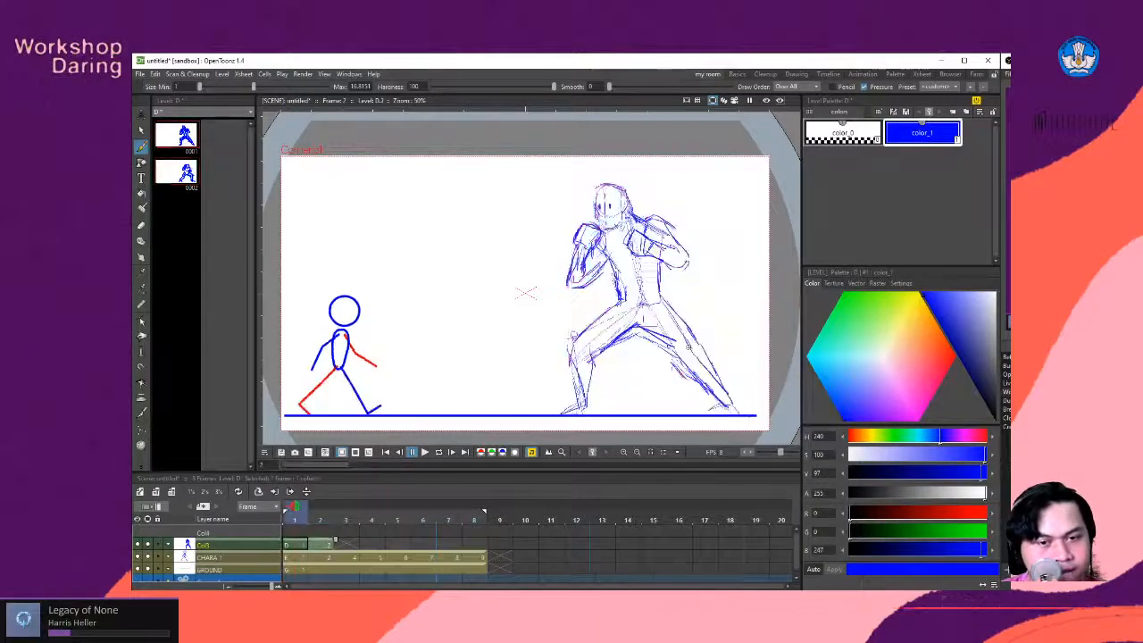
pyautogui.press('.')
pyautogui.press(',')
pyautogui.press('.')
pyautogui.press(',')
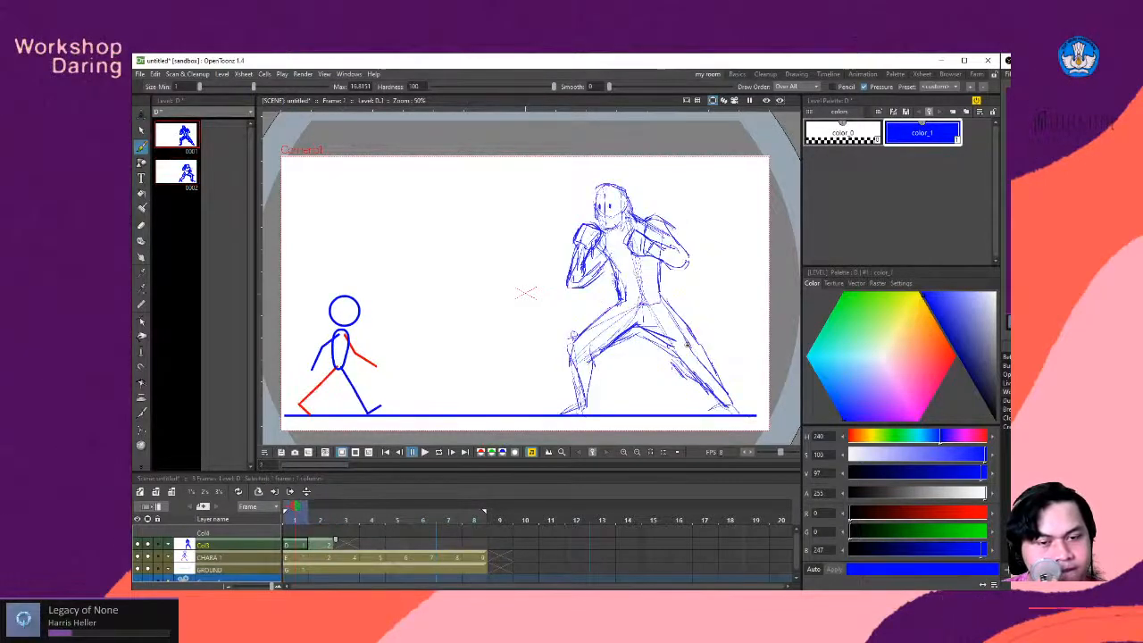
pyautogui.press('.')
pyautogui.press(',')
pyautogui.press('.')
pyautogui.press(',')
pyautogui.press('.')
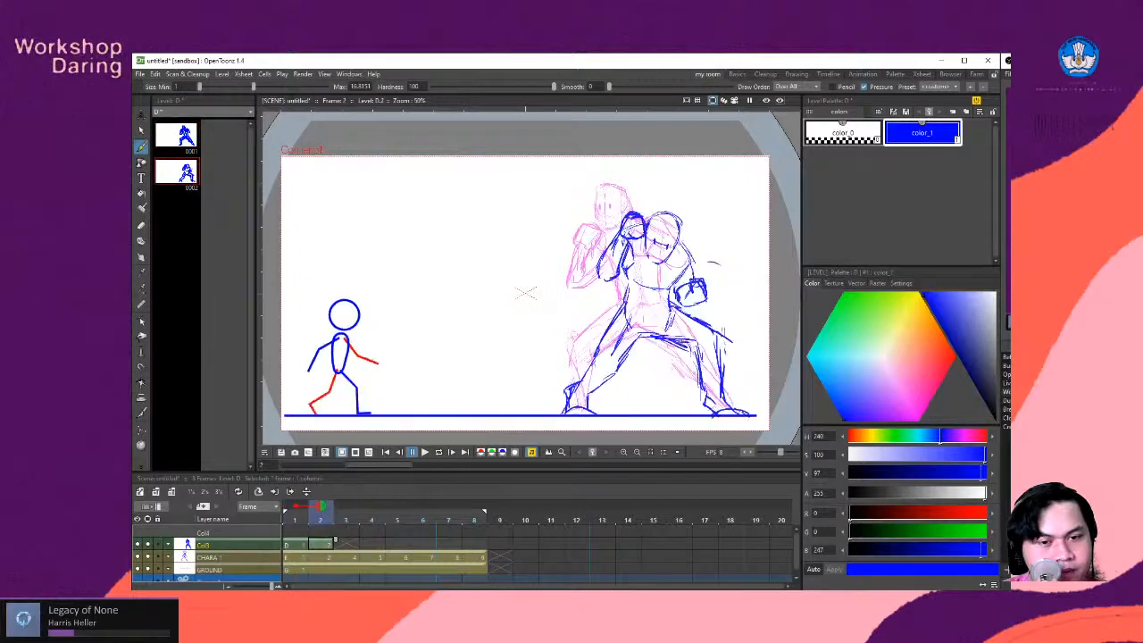
pyautogui.press(',')
pyautogui.press('.')
pyautogui.press(',')
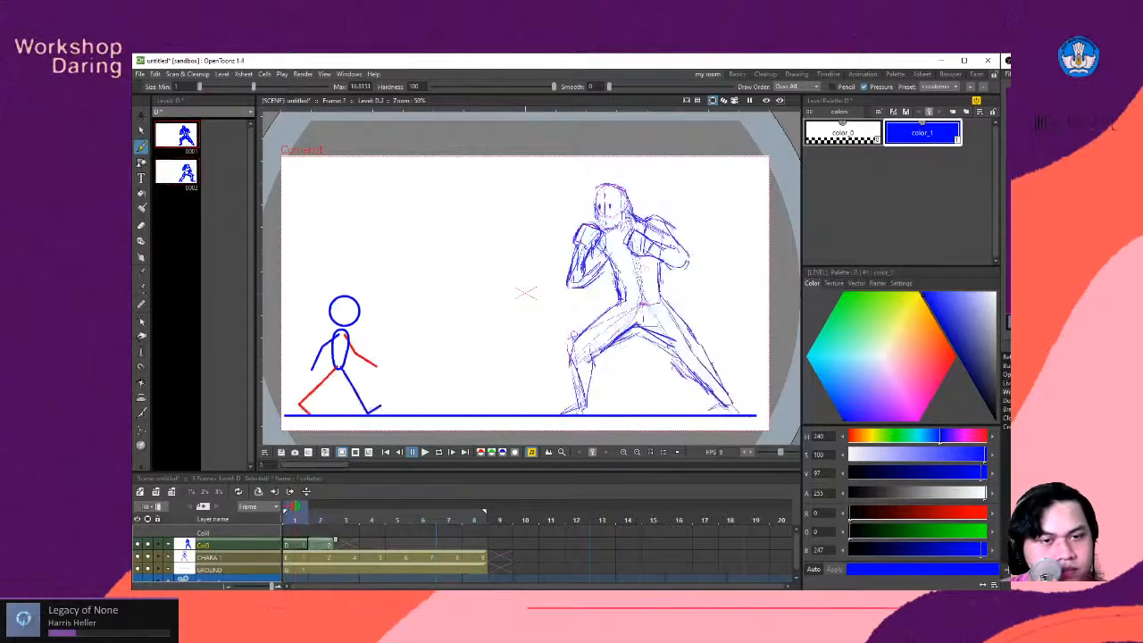
pyautogui.press('.')
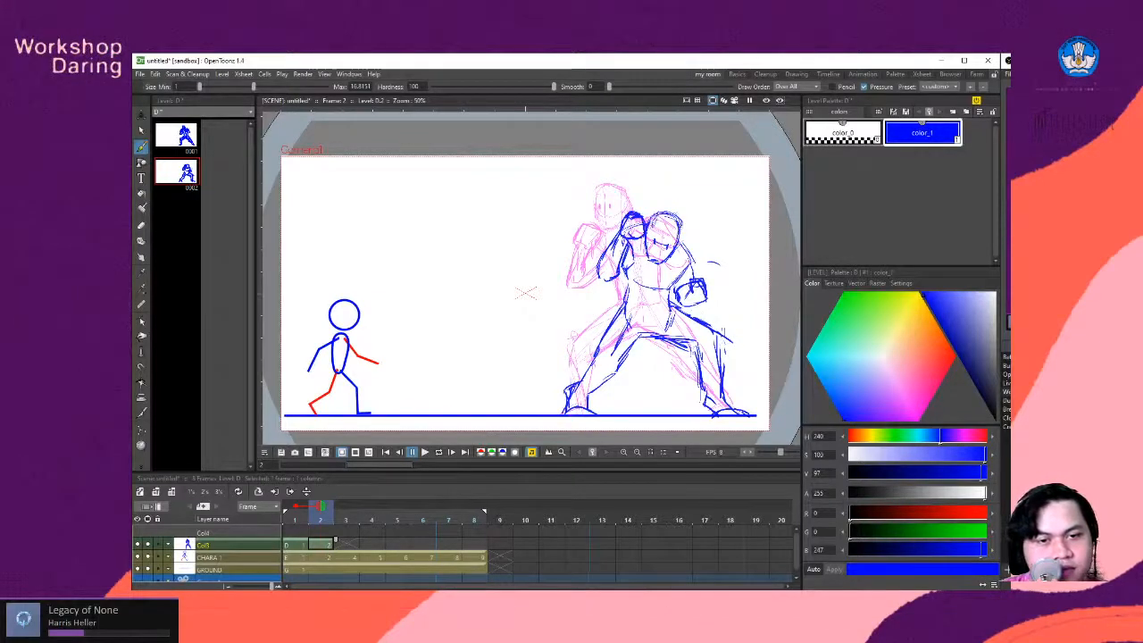
# - Go to the empty frame 3 of the fighter's column and add frame 1 to the onion skin
pyautogui.scroll(-1, 526, 292)
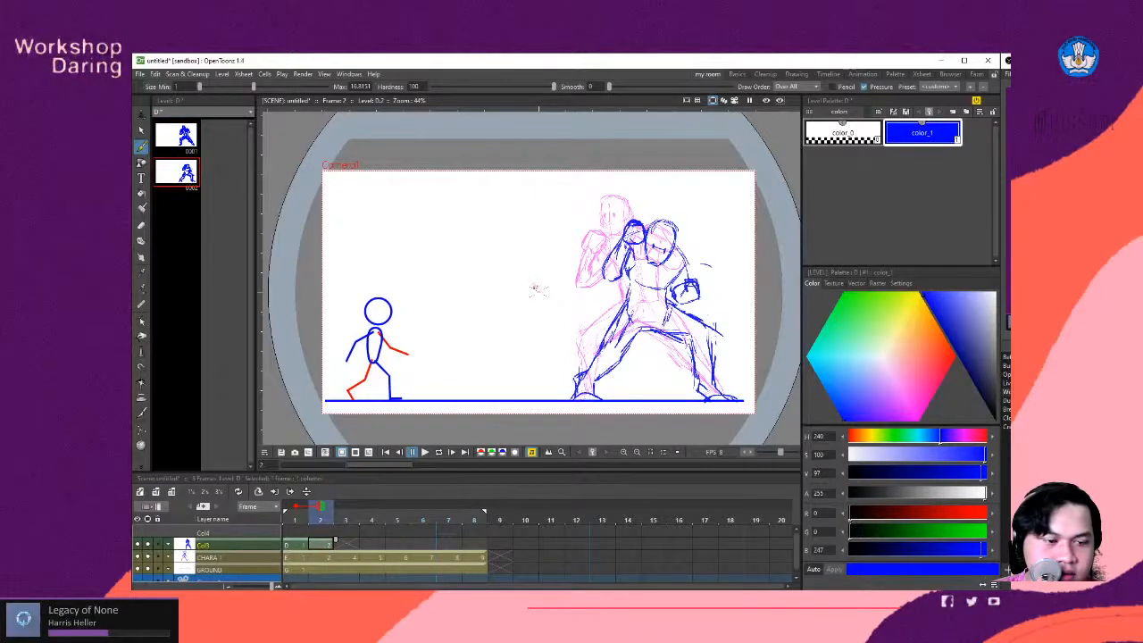
pyautogui.click(353, 545)
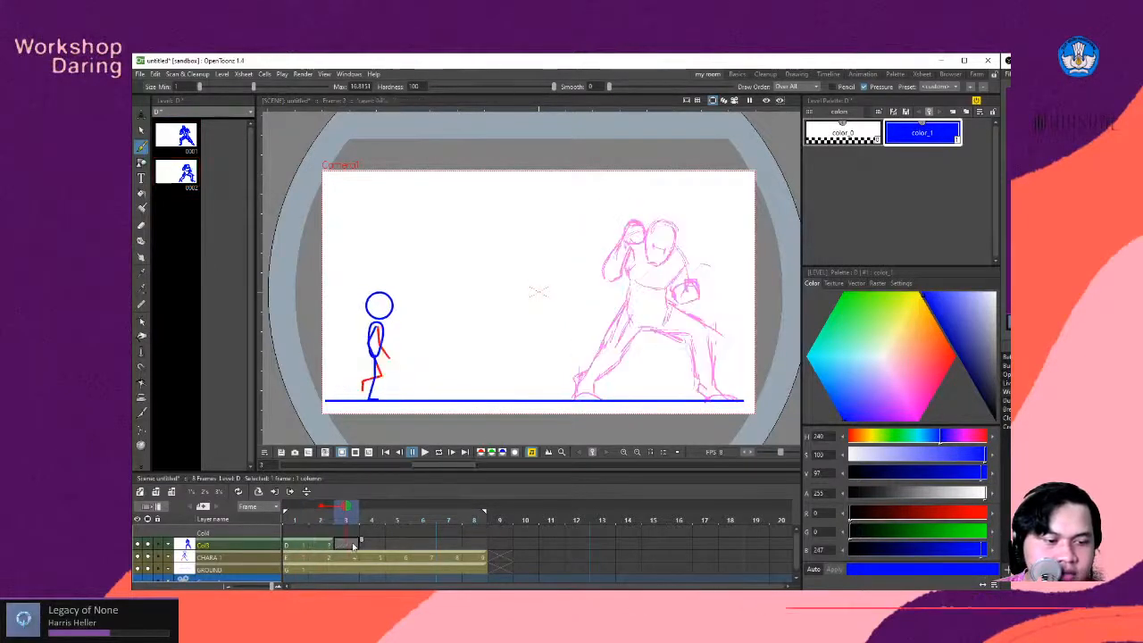
pyautogui.click(296, 506)
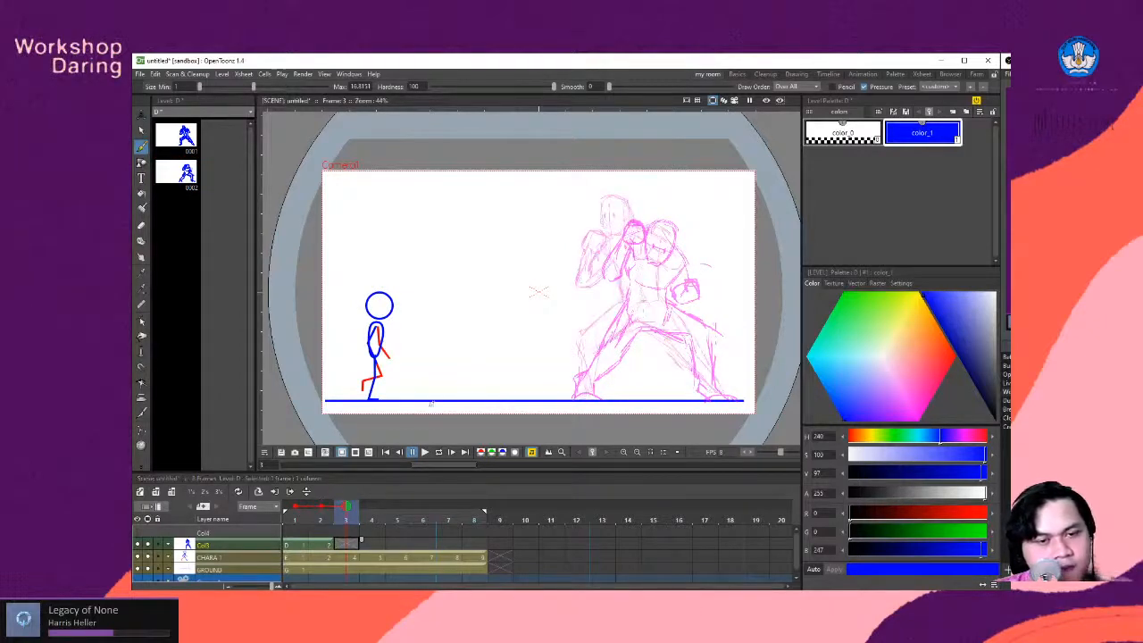
# - Sketch a long curved line of action from the lunging head down to the rear foot, plus guide lines for a bent front leg
pyautogui.press('space')
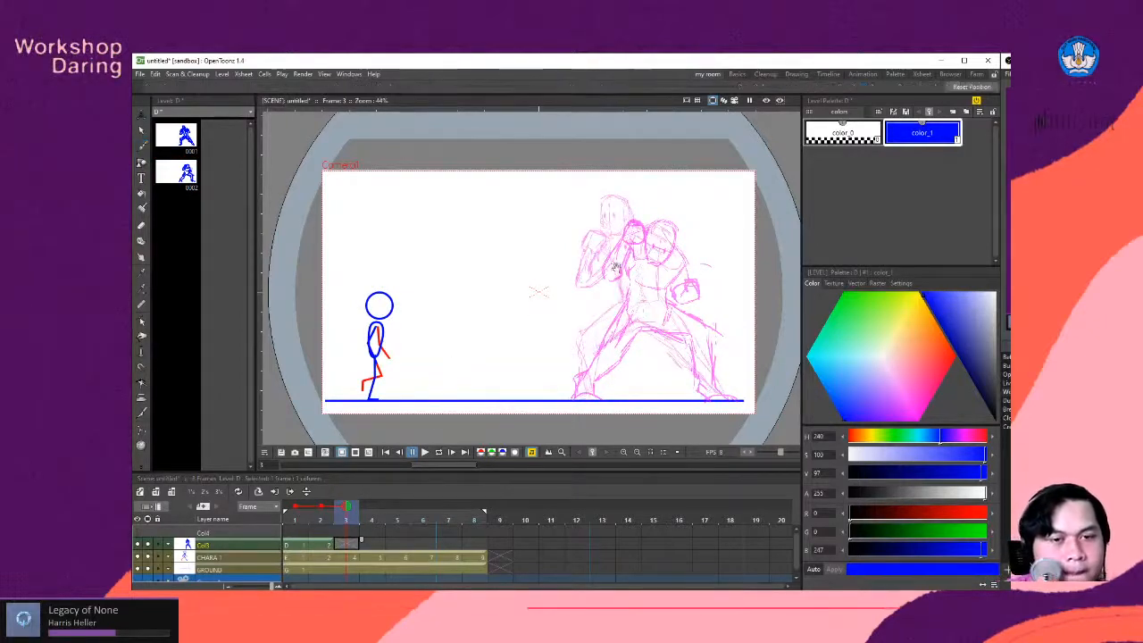
pyautogui.moveTo(576, 270); pyautogui.dragTo(602, 285)
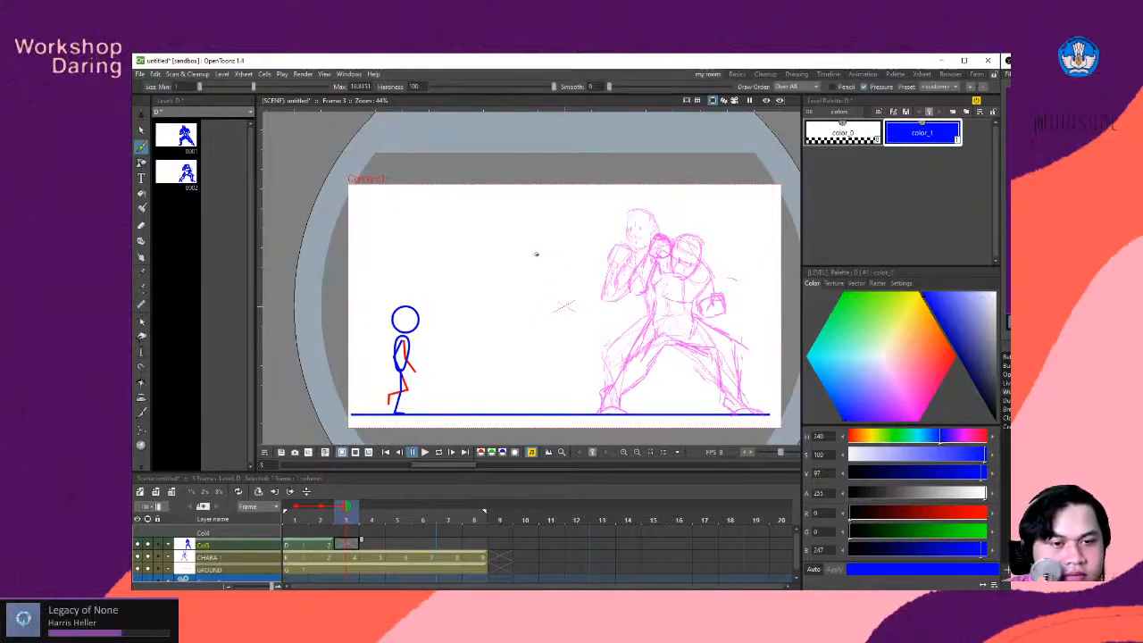
pyautogui.moveTo(520, 251); pyautogui.dragTo(759, 406)
pyautogui.hotkey('ctrl', 'z')
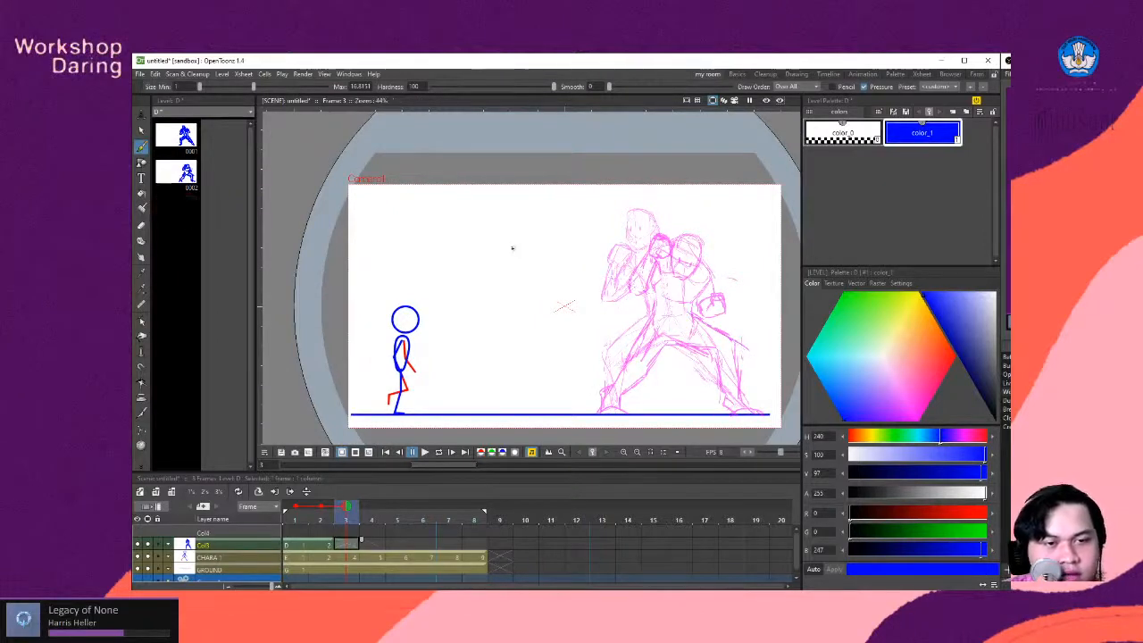
pyautogui.moveTo(512, 248); pyautogui.dragTo(697, 342)
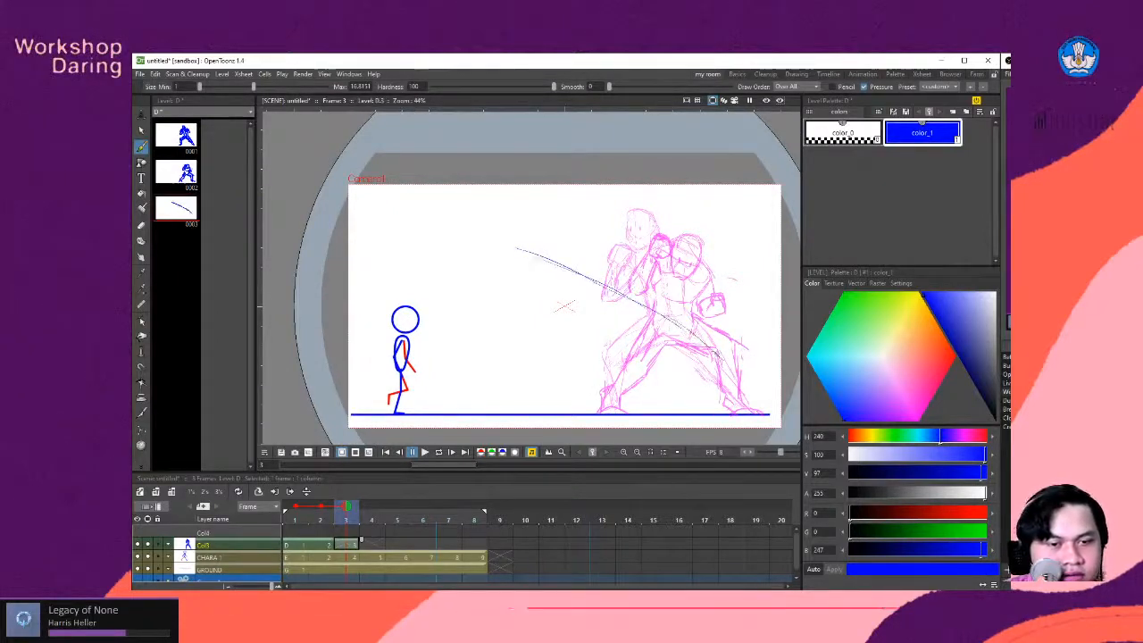
pyautogui.moveTo(741, 379); pyautogui.dragTo(755, 402)
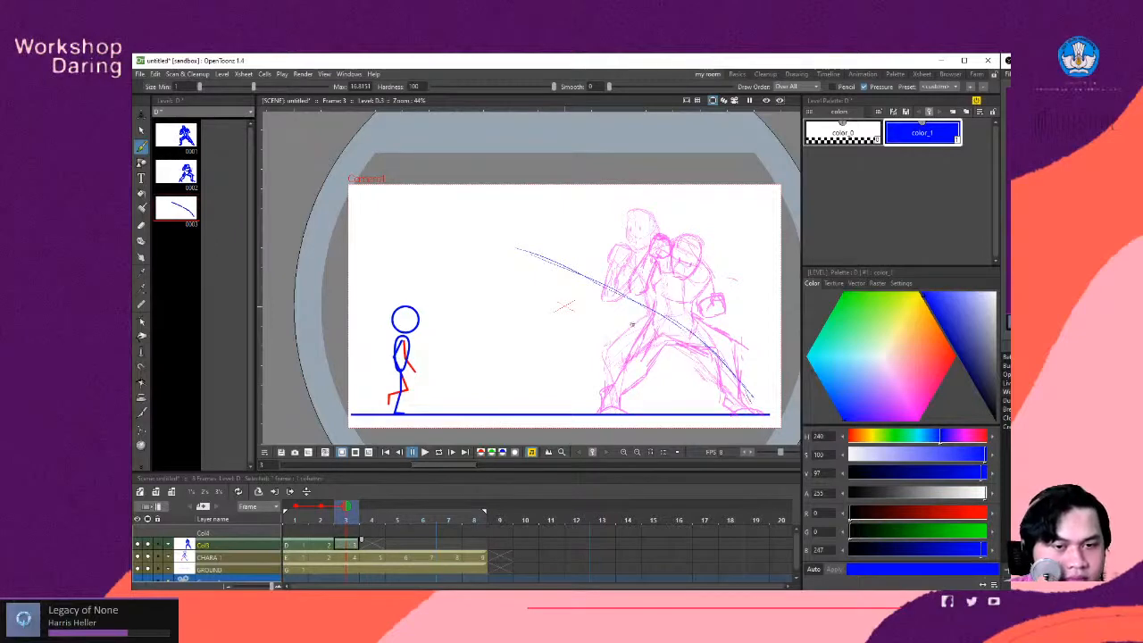
pyautogui.moveTo(604, 342); pyautogui.dragTo(590, 356)
pyautogui.moveTo(625, 314)
pyautogui.mouseDown()
pyautogui.moveTo(587, 357)
pyautogui.moveTo(637, 337)
pyautogui.moveTo(629, 308)
pyautogui.moveTo(595, 371)
pyautogui.moveTo(589, 364)
pyautogui.moveTo(618, 409)
pyautogui.mouseUp()
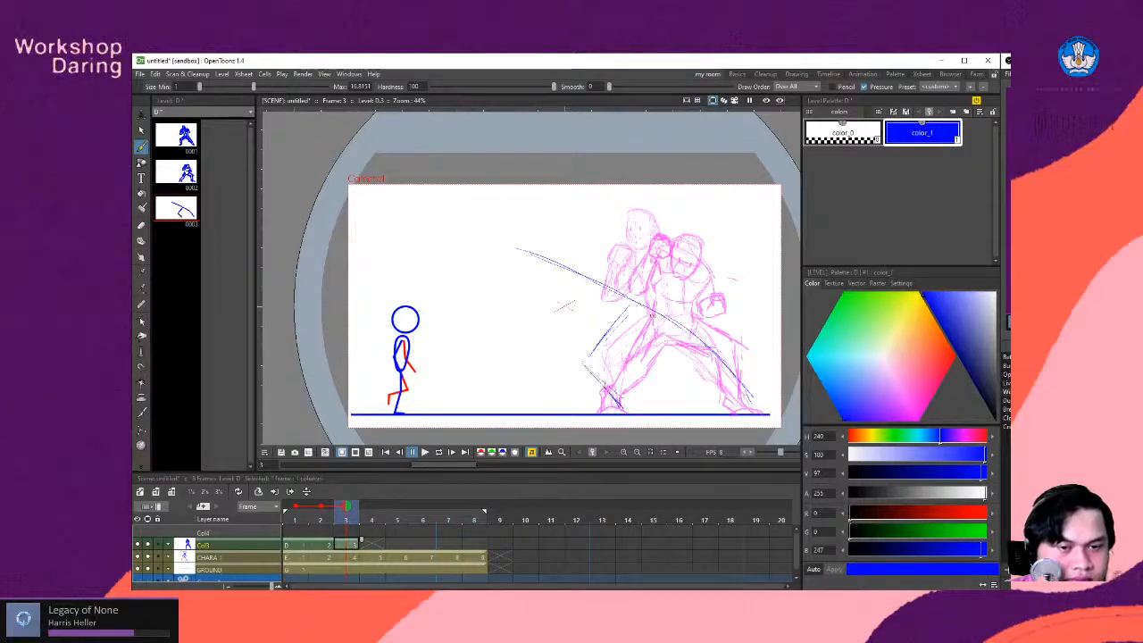
# - Select all the rough lines on frame 3 with a freehand selection and move them about 49 mm toward the stick figure
pyautogui.press('s')
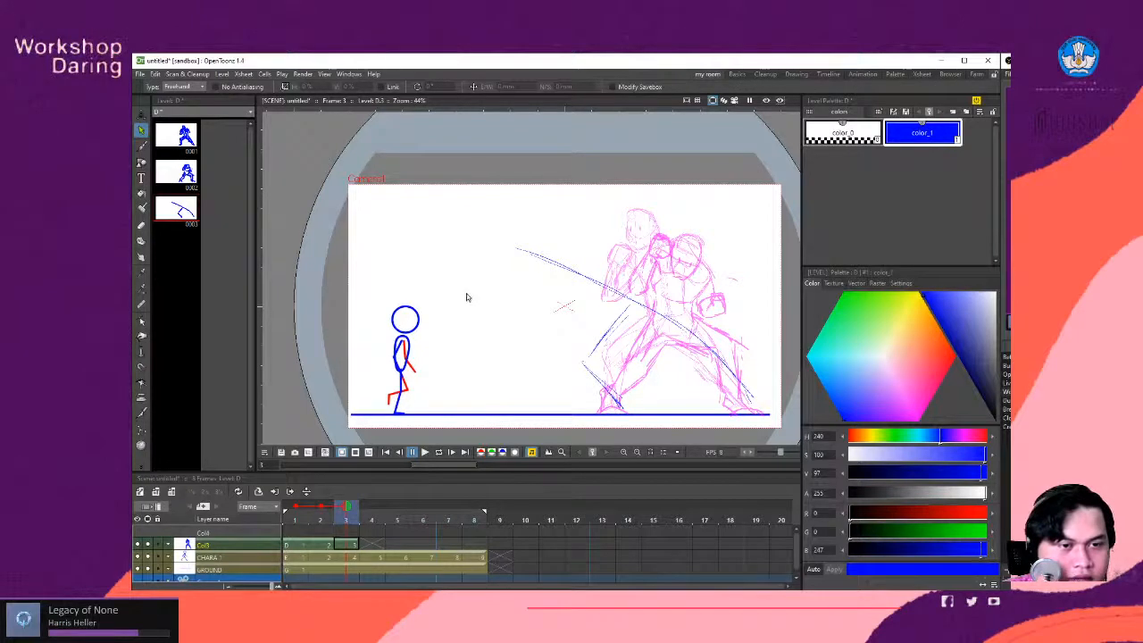
pyautogui.moveTo(457, 292)
pyautogui.mouseDown()
pyautogui.moveTo(763, 235)
pyautogui.moveTo(855, 394)
pyautogui.moveTo(657, 467)
pyautogui.moveTo(481, 404)
pyautogui.moveTo(457, 293)
pyautogui.mouseUp()
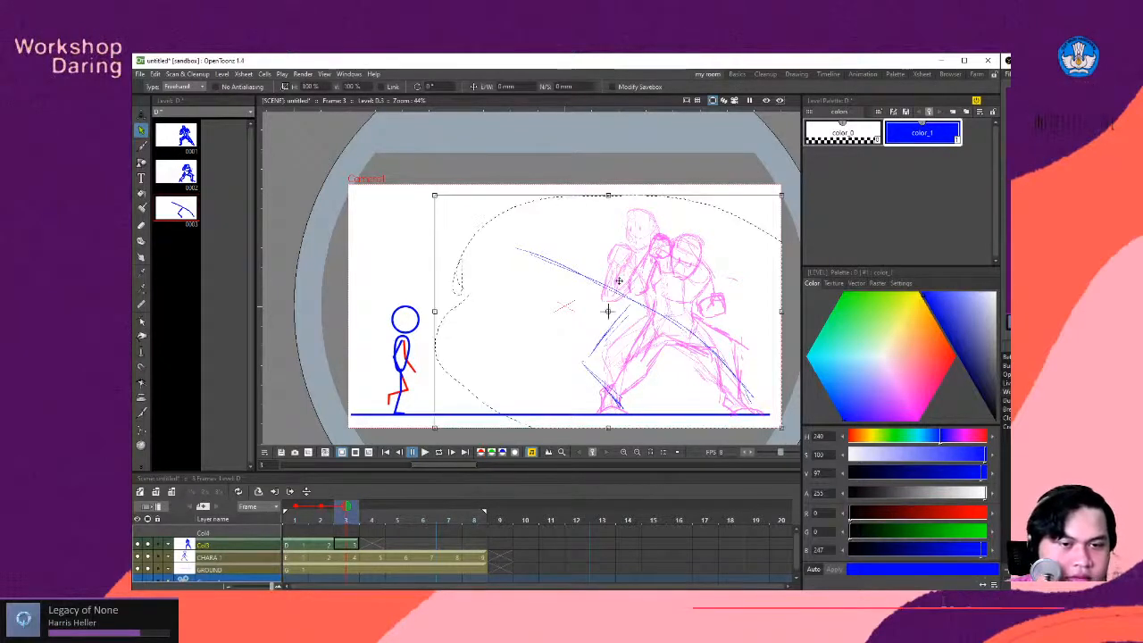
pyautogui.moveTo(608, 311)
pyautogui.mouseDown()
pyautogui.moveTo(569, 304)
pyautogui.moveTo(588, 313)
pyautogui.mouseUp()
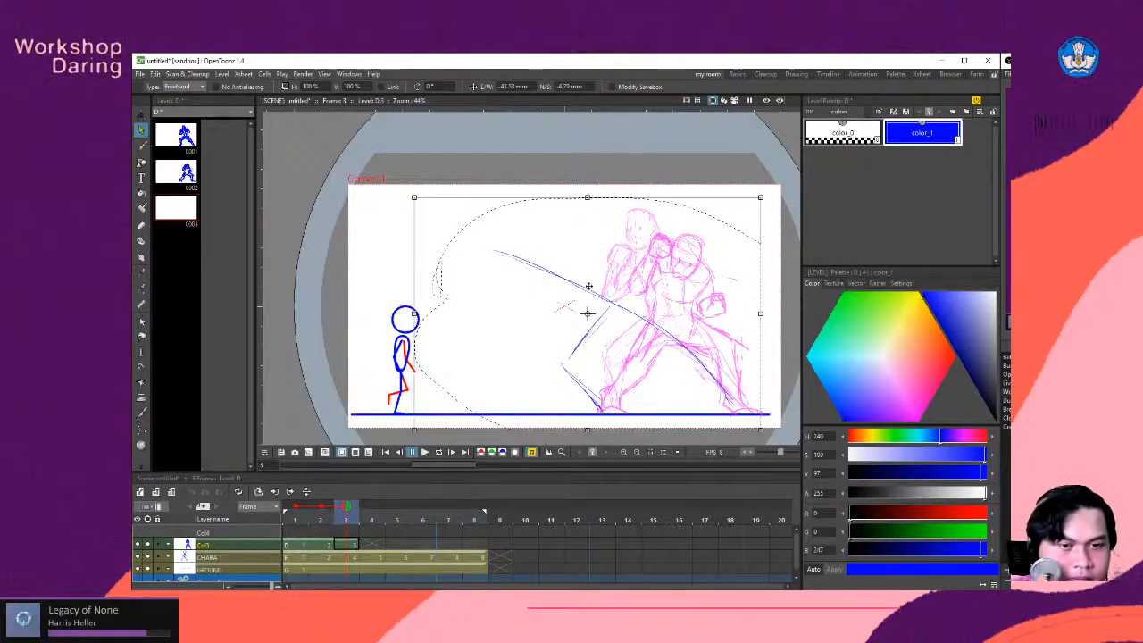
# - Sketch the lunging fighter's head near the upper end of the line of action, with face guideline, jaw and neck strokes
pyautogui.scroll(3, 587, 312)
pyautogui.press('b')
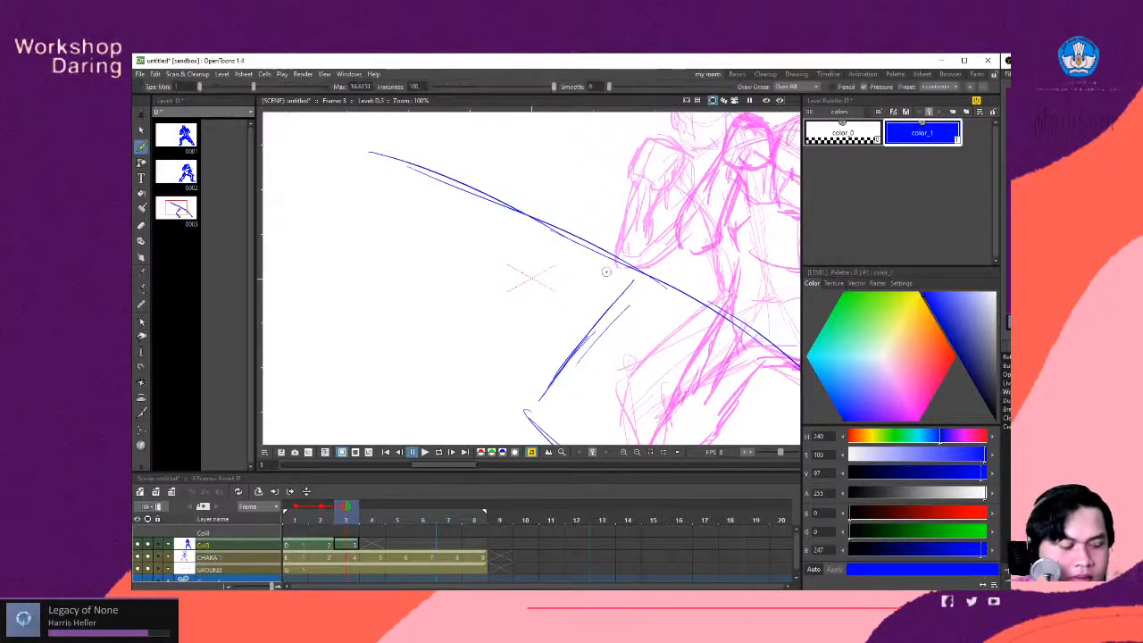
pyautogui.scroll(-3, 607, 269)
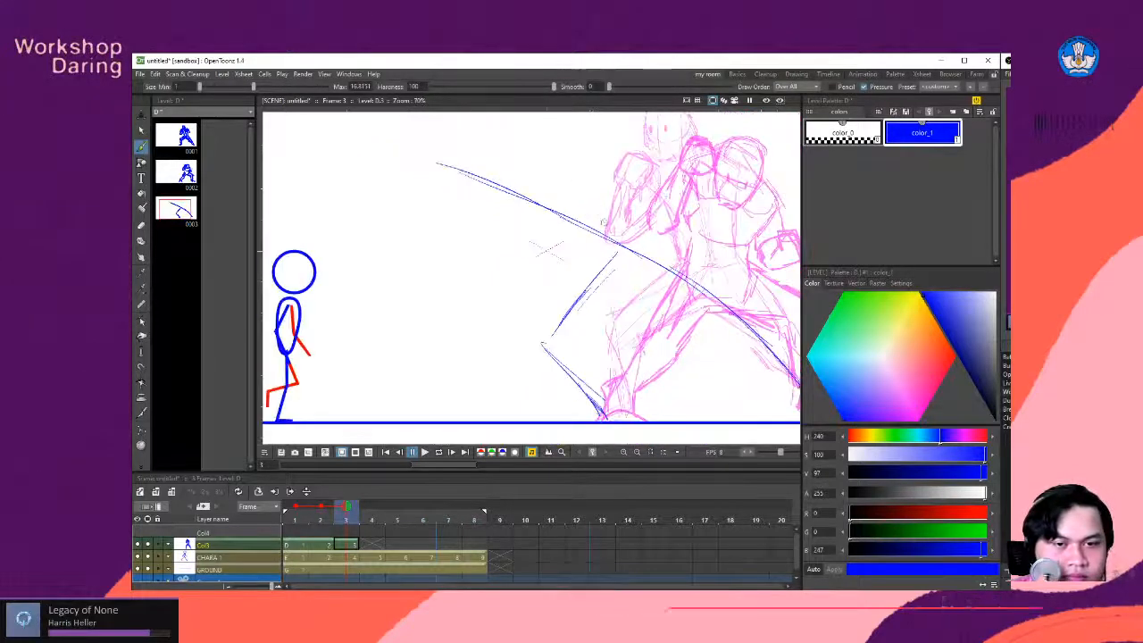
pyautogui.scroll(2, 625, 286)
pyautogui.scroll(-1, 580, 268)
pyautogui.scroll(1, 553, 250)
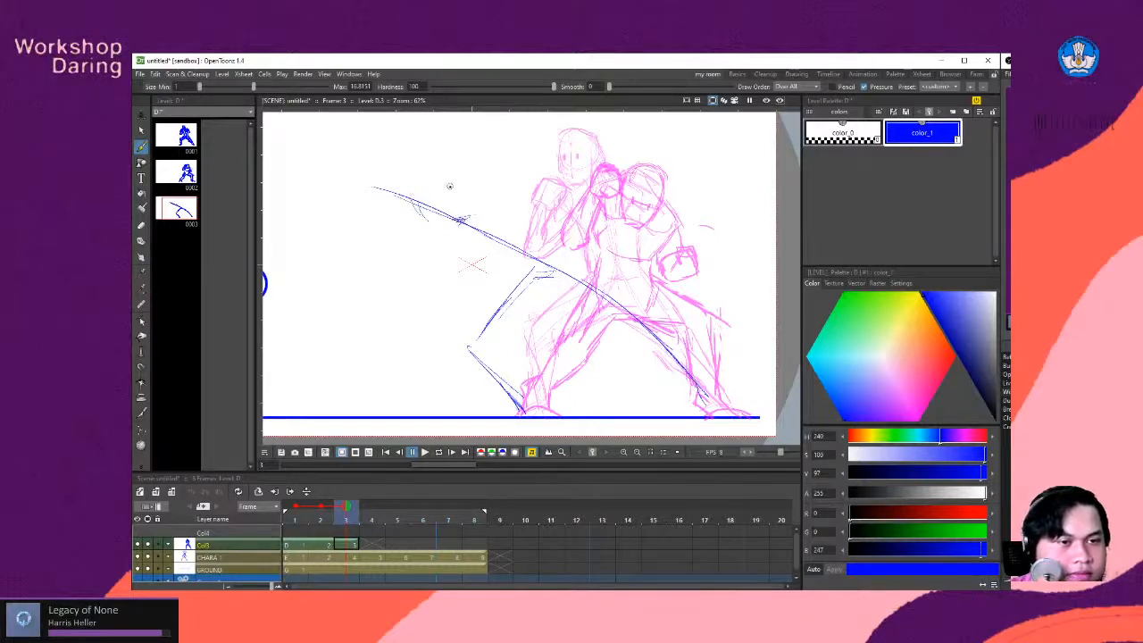
pyautogui.moveTo(429, 187)
pyautogui.mouseDown()
pyautogui.moveTo(428, 216)
pyautogui.moveTo(430, 188)
pyautogui.moveTo(463, 211)
pyautogui.mouseUp()
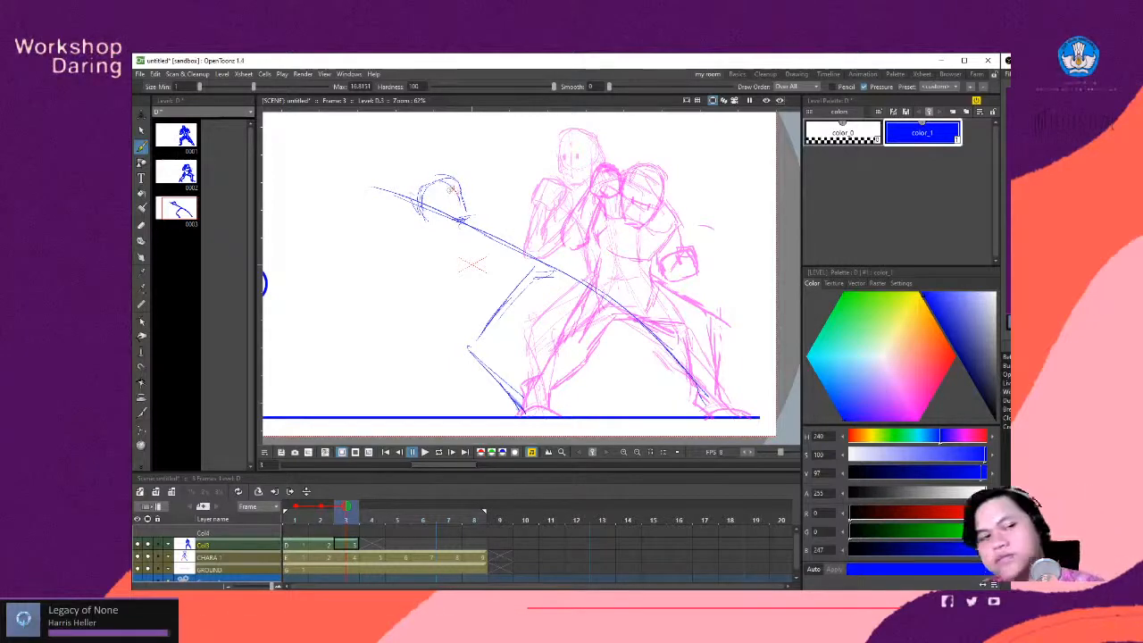
pyautogui.moveTo(428, 175)
pyautogui.mouseDown()
pyautogui.moveTo(457, 184)
pyautogui.moveTo(464, 212)
pyautogui.mouseUp()
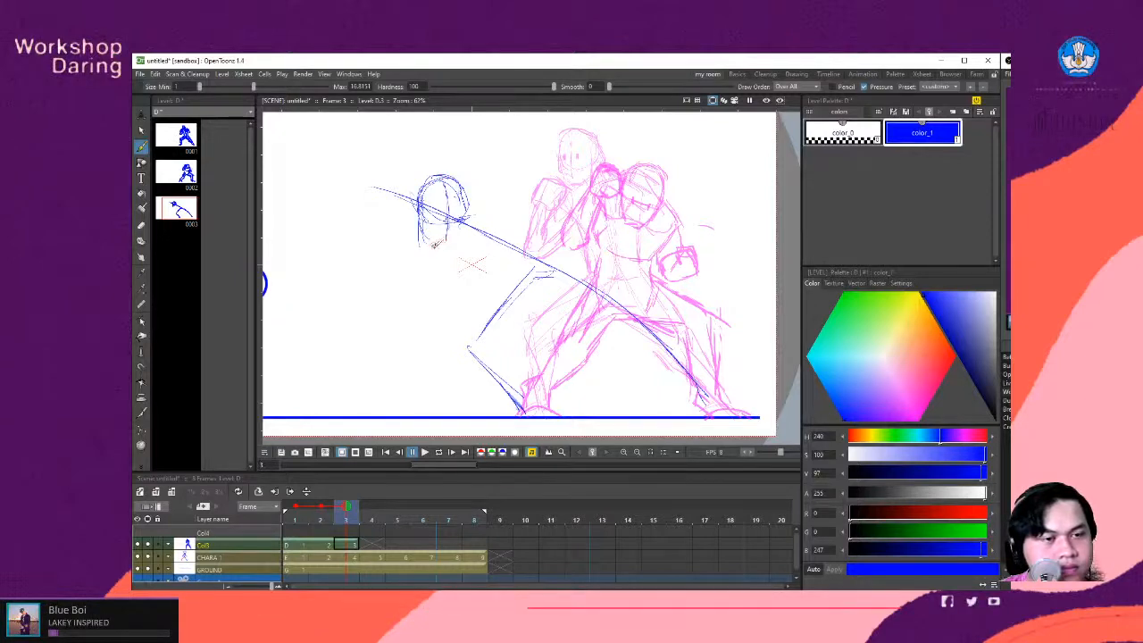
pyautogui.moveTo(441, 239)
pyautogui.mouseDown()
pyautogui.moveTo(423, 249)
pyautogui.moveTo(484, 225)
pyautogui.mouseUp()
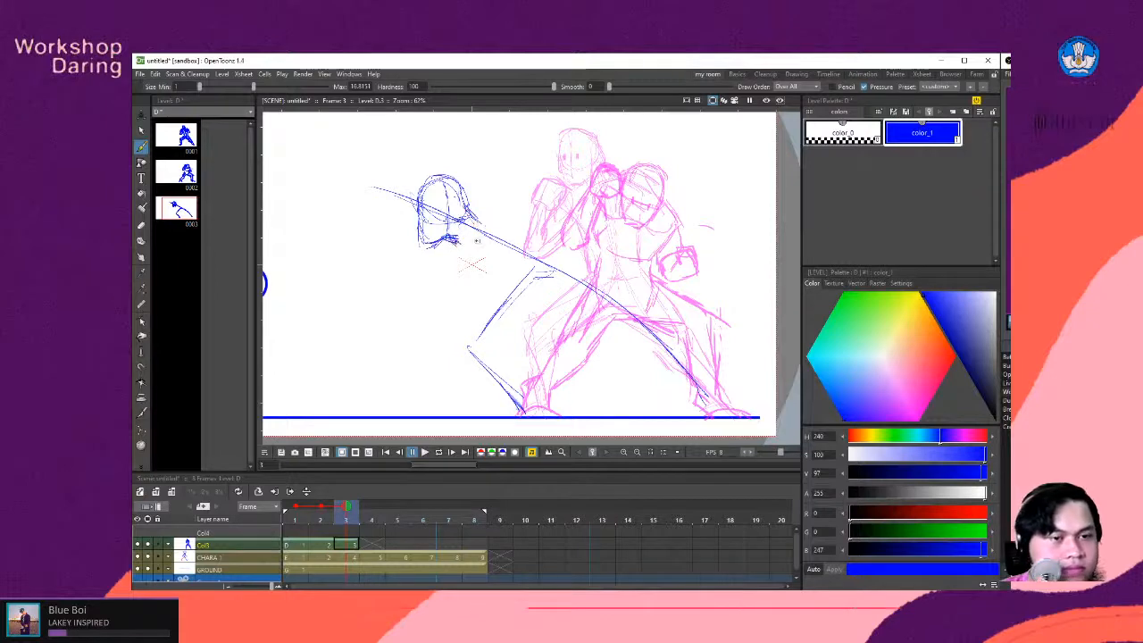
pyautogui.moveTo(456, 236); pyautogui.dragTo(469, 248)
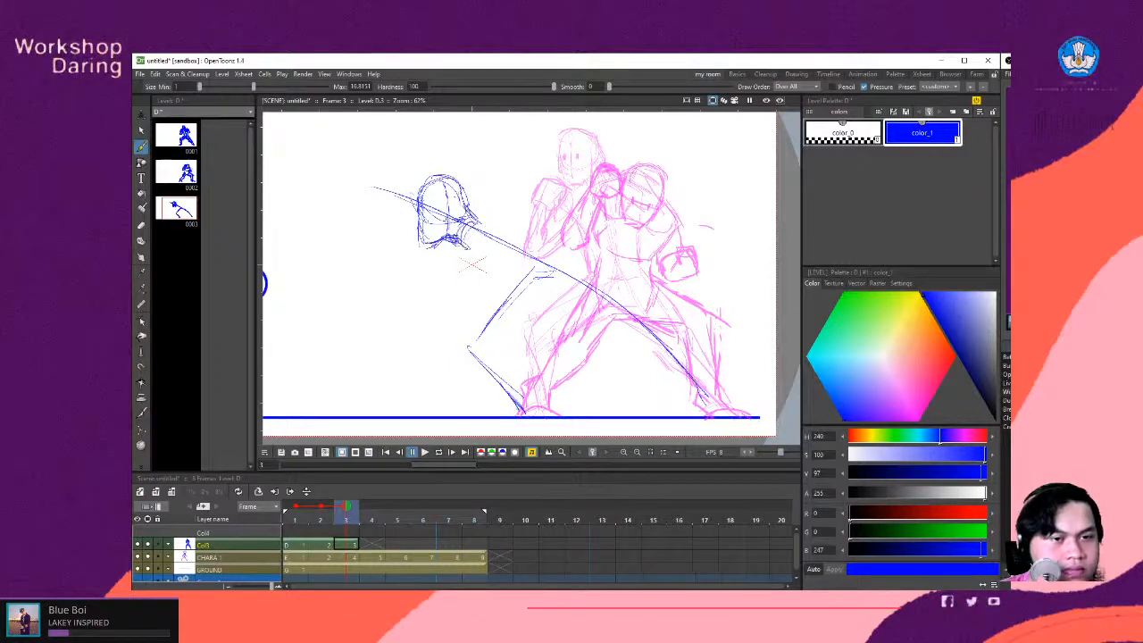
# - Sketch the shoulder and the punching arm stretched nearly horizontally toward the stick figure, ending in a clenched fist
pyautogui.moveTo(472, 294)
pyautogui.mouseDown()
pyautogui.moveTo(606, 273)
pyautogui.moveTo(637, 294)
pyautogui.mouseUp()
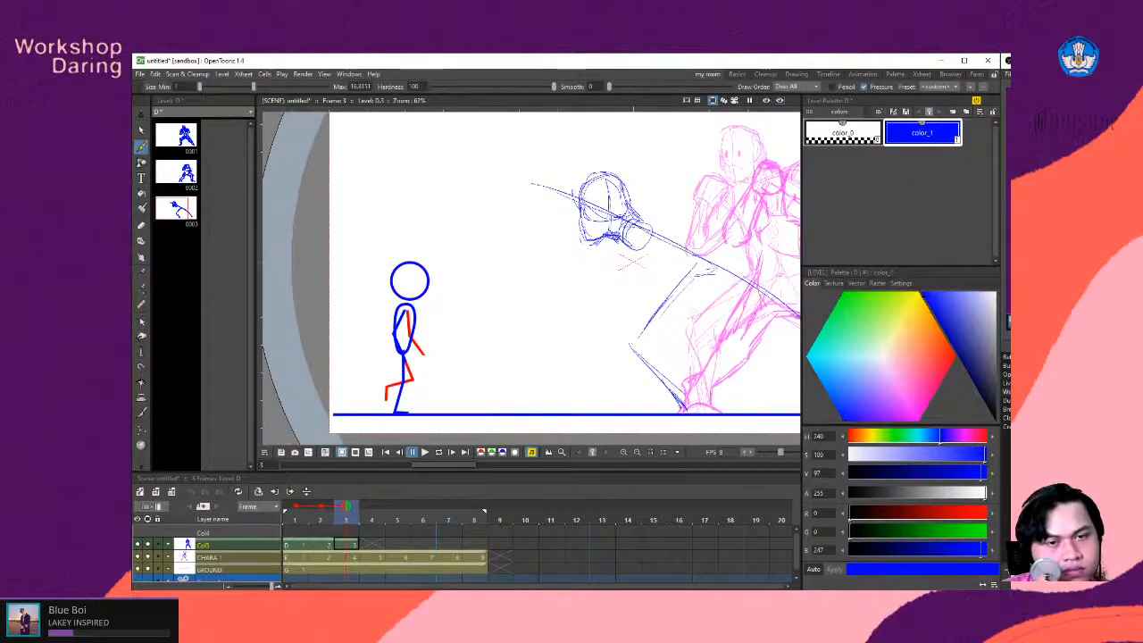
pyautogui.moveTo(630, 218)
pyautogui.mouseDown()
pyautogui.moveTo(624, 240)
pyautogui.moveTo(628, 217)
pyautogui.moveTo(495, 235)
pyautogui.mouseUp()
pyautogui.moveTo(579, 227); pyautogui.dragTo(507, 233)
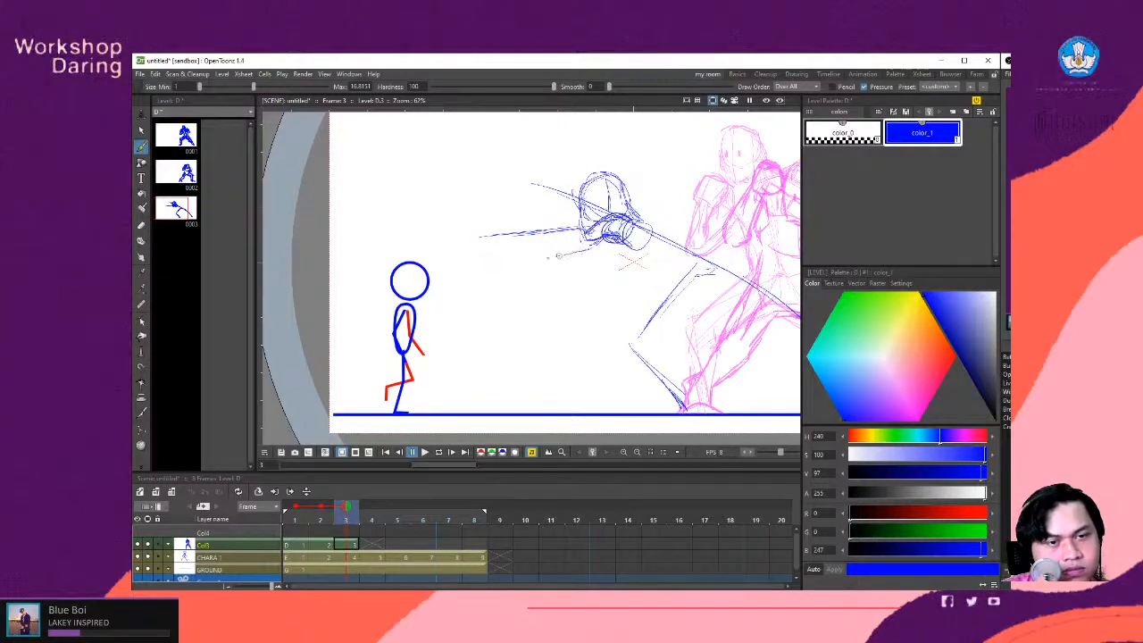
pyautogui.moveTo(607, 250); pyautogui.dragTo(497, 256)
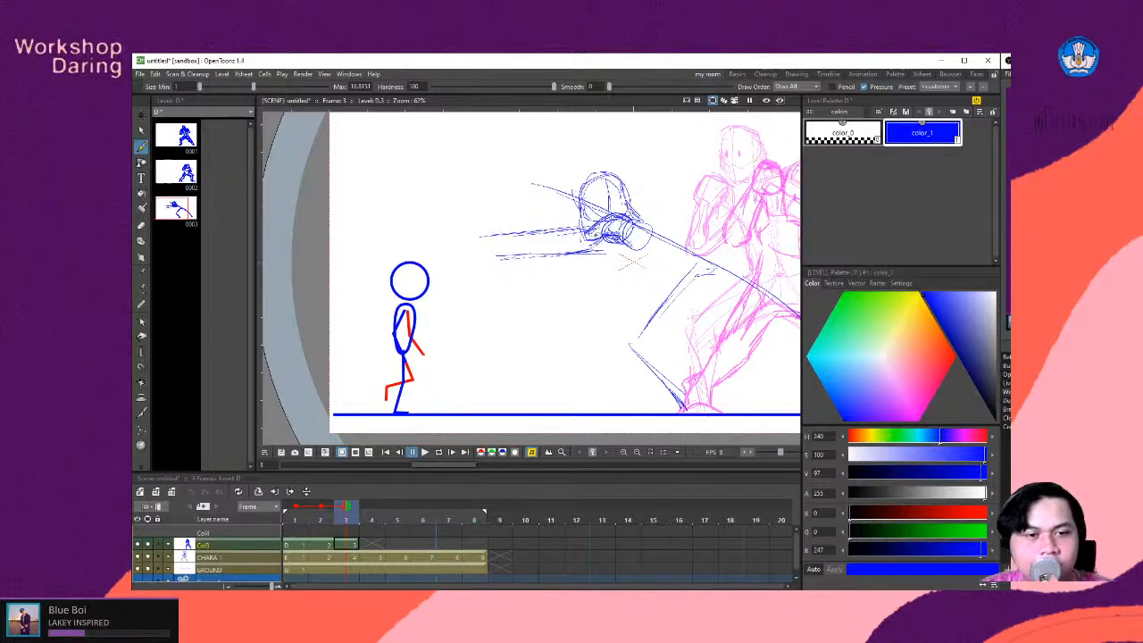
pyautogui.moveTo(554, 247)
pyautogui.mouseDown()
pyautogui.moveTo(463, 255)
pyautogui.moveTo(515, 269)
pyautogui.mouseUp()
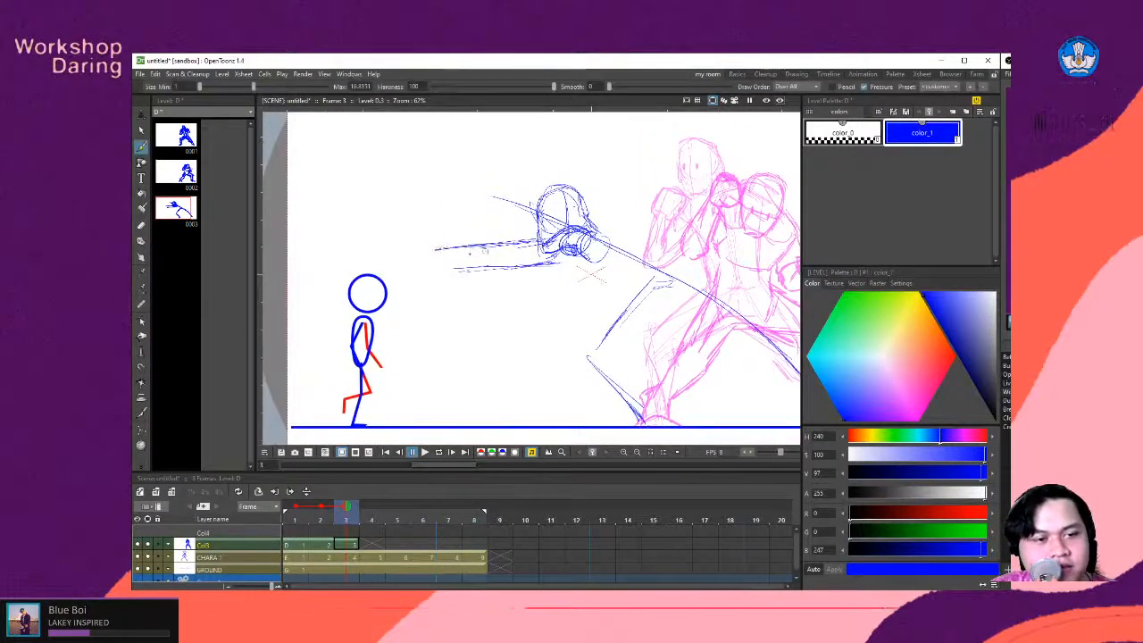
pyautogui.moveTo(434, 258); pyautogui.dragTo(466, 257)
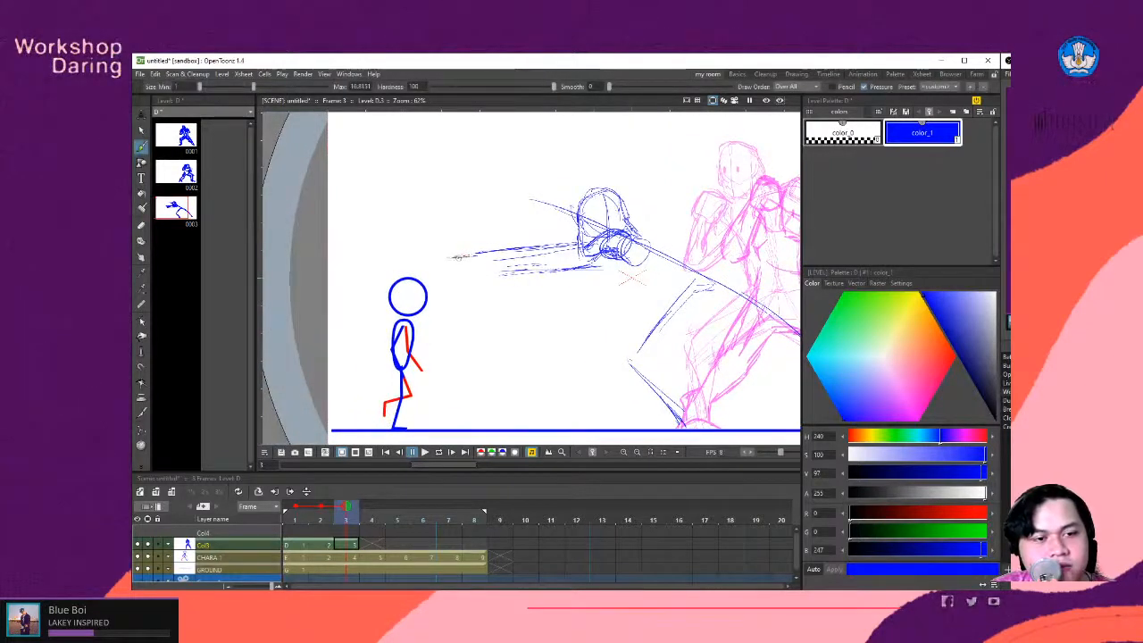
pyautogui.moveTo(456, 280); pyautogui.dragTo(494, 272)
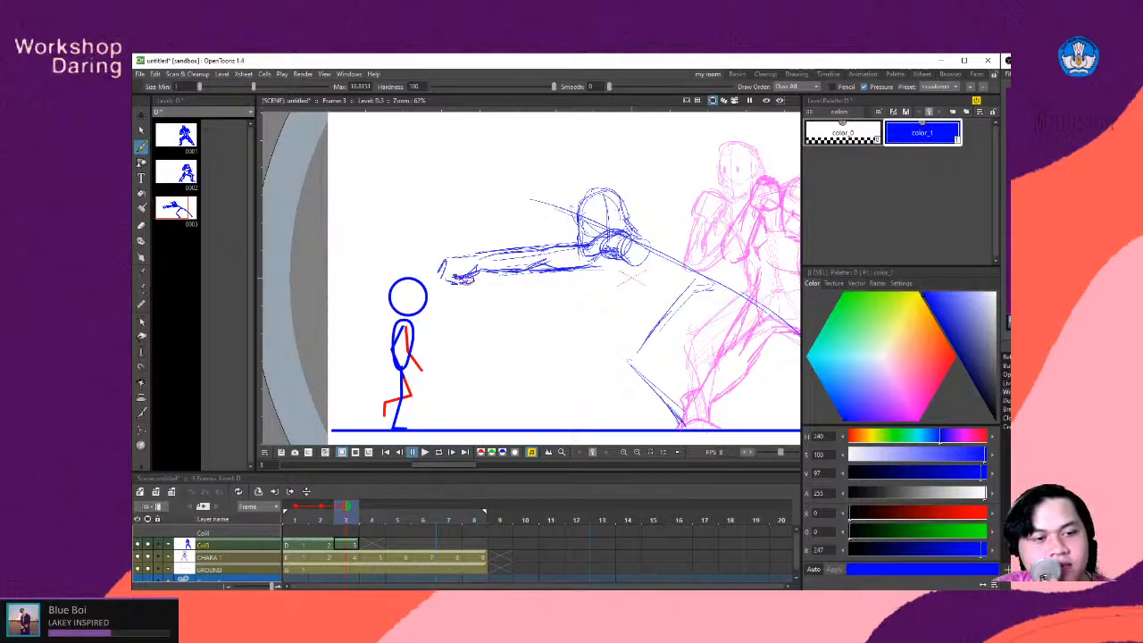
# - Sketch the upper and lower torso contours running diagonally from the shoulders down to the hips
pyautogui.press('space')
pyautogui.moveTo(619, 289)
pyautogui.mouseDown()
pyautogui.moveTo(479, 263)
pyautogui.moveTo(518, 269)
pyautogui.mouseUp()
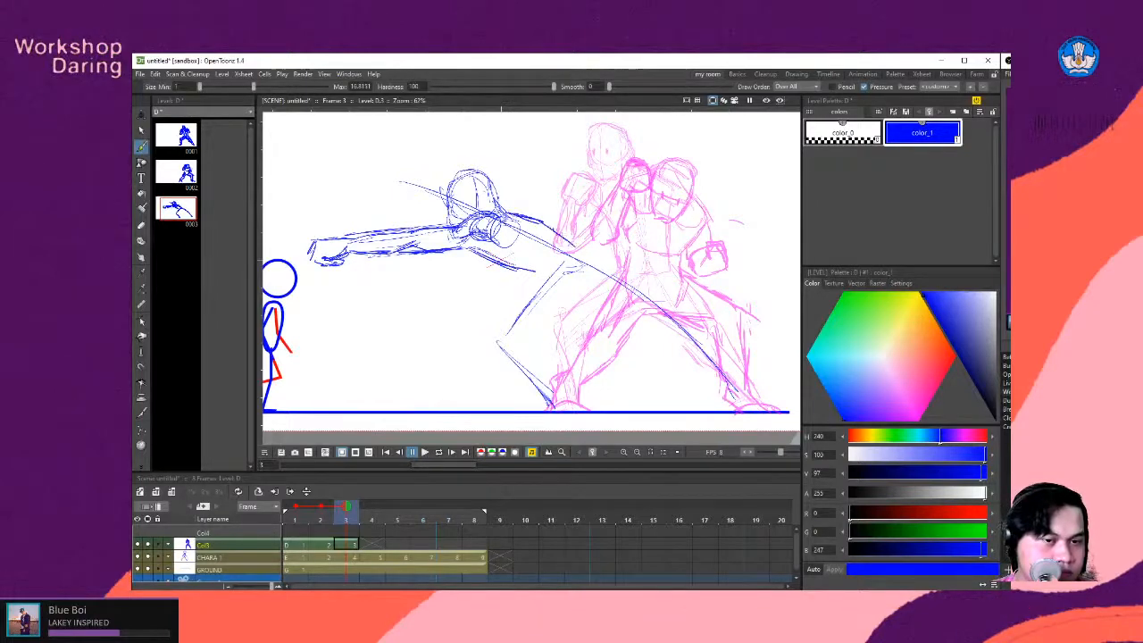
pyautogui.moveTo(524, 270); pyautogui.dragTo(578, 291)
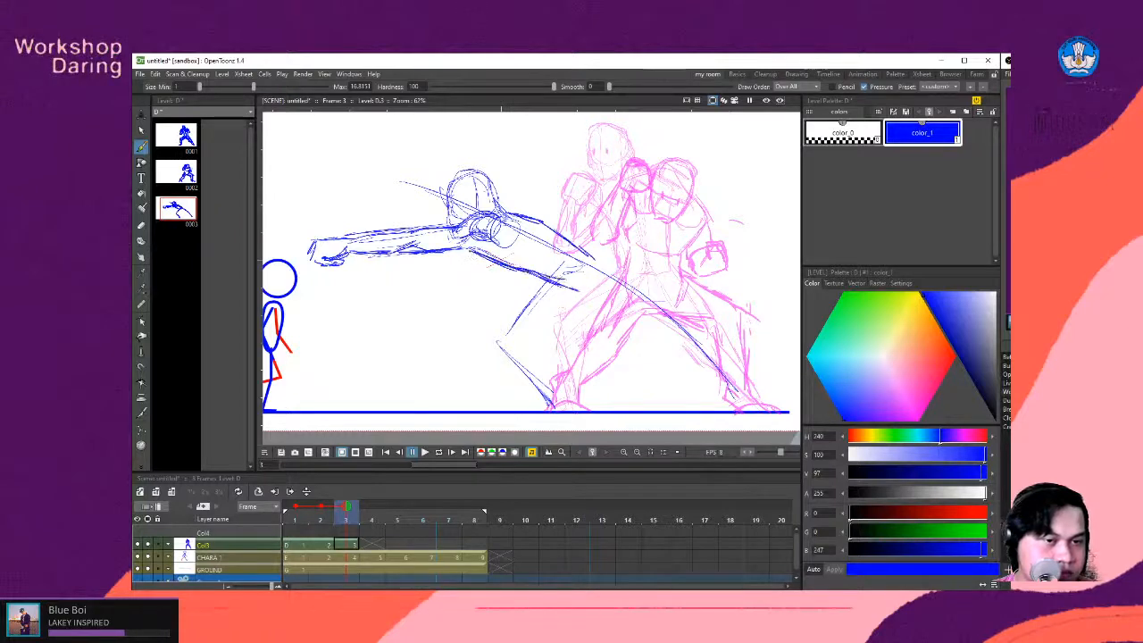
# - Reinforce the back of the lunging fighter's head and neck and the underside of the torso with rough strokes
pyautogui.moveTo(491, 201); pyautogui.dragTo(512, 219)
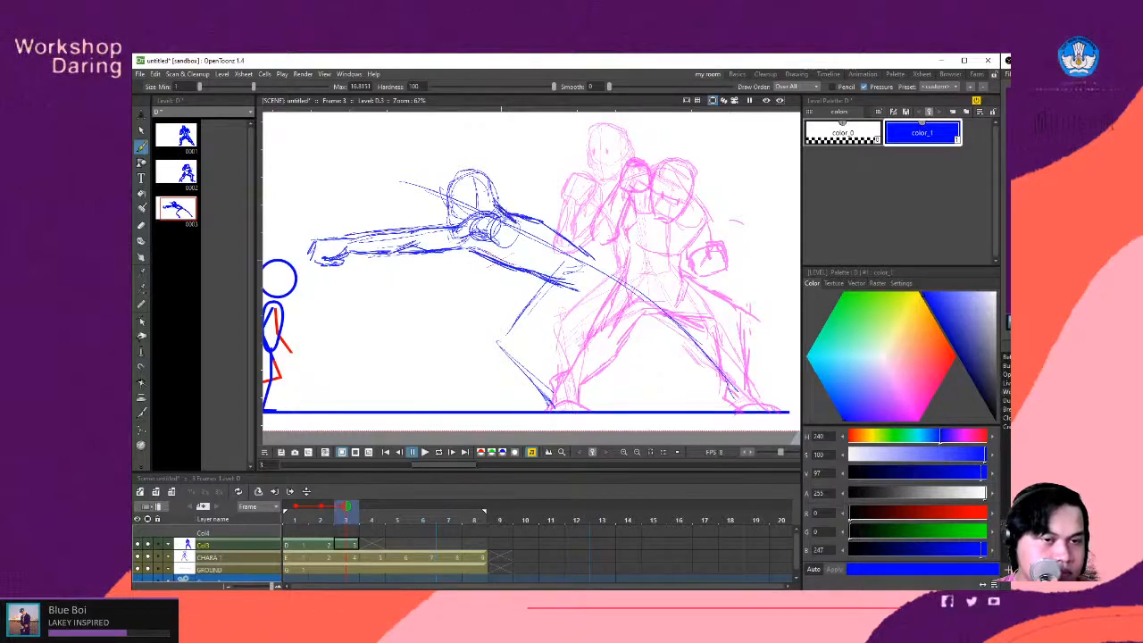
pyautogui.moveTo(488, 180); pyautogui.dragTo(501, 208)
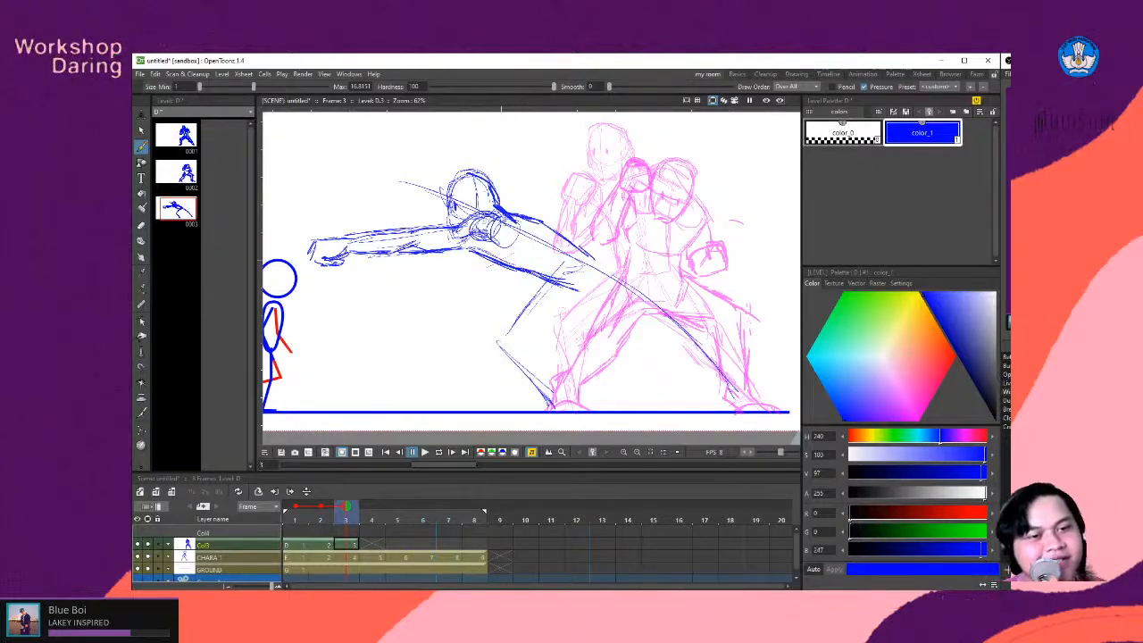
pyautogui.moveTo(531, 277); pyautogui.dragTo(550, 267)
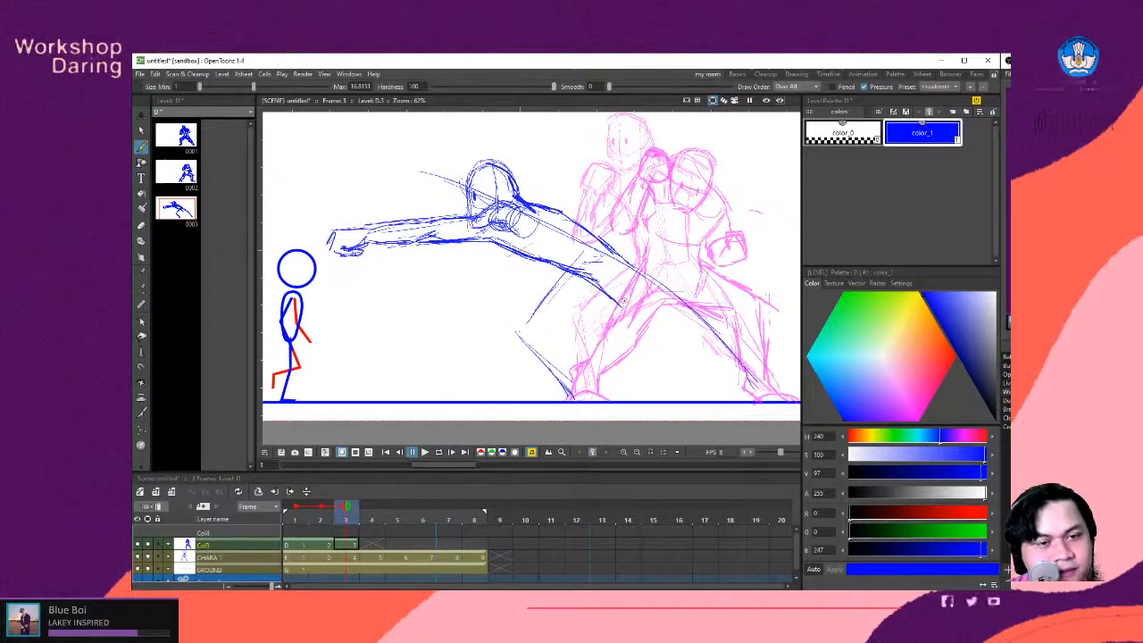
# - Sketch the straight rear leg stretching diagonally from the hips down to a foot planted on the ground line
pyautogui.moveTo(618, 304); pyautogui.dragTo(610, 297)
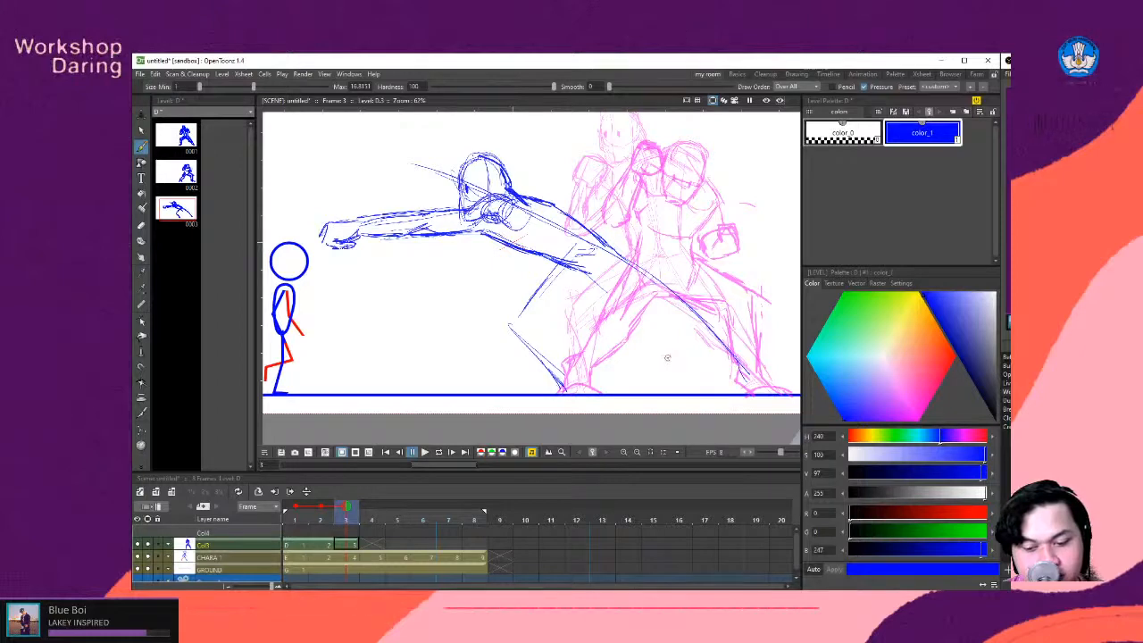
pyautogui.press('space')
pyautogui.moveTo(623, 335); pyautogui.dragTo(613, 333)
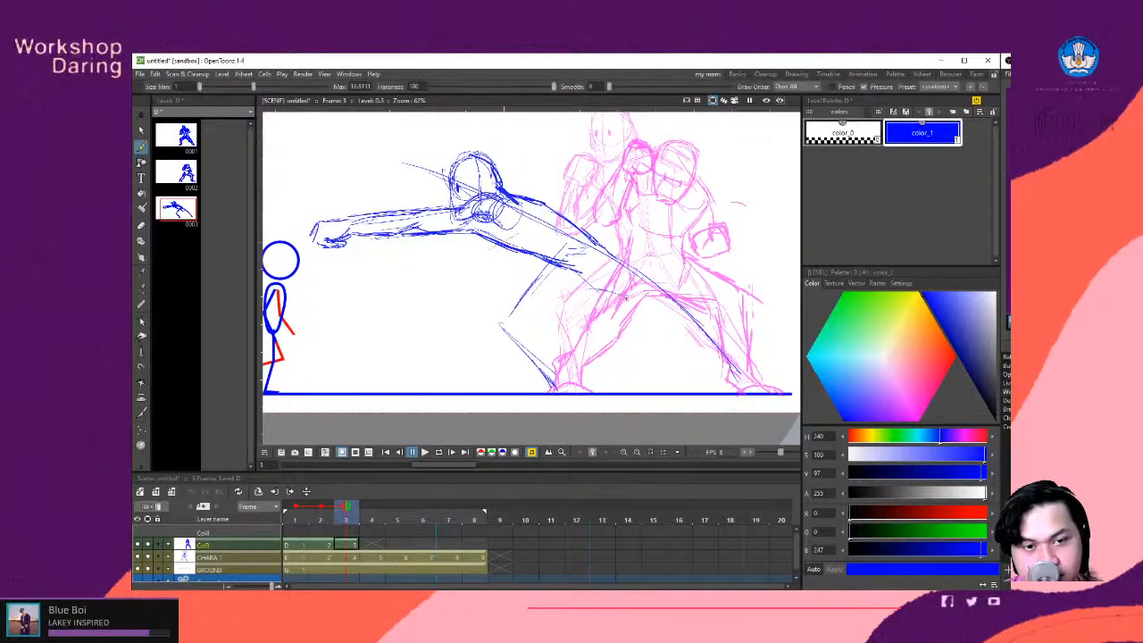
pyautogui.moveTo(584, 285); pyautogui.dragTo(648, 318)
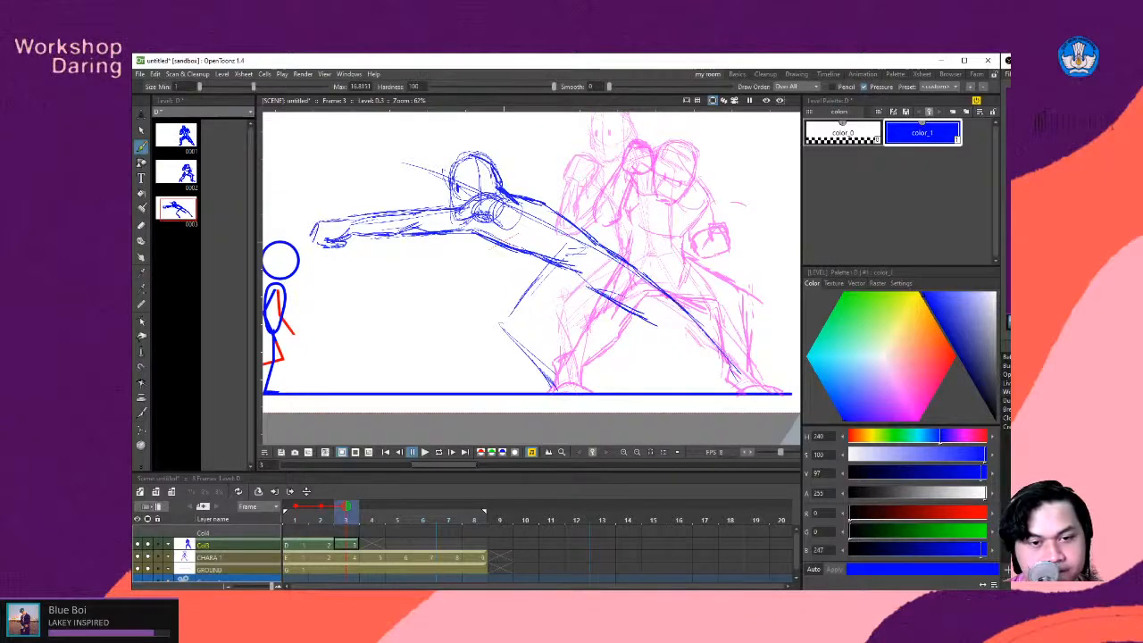
pyautogui.moveTo(653, 323); pyautogui.dragTo(718, 357)
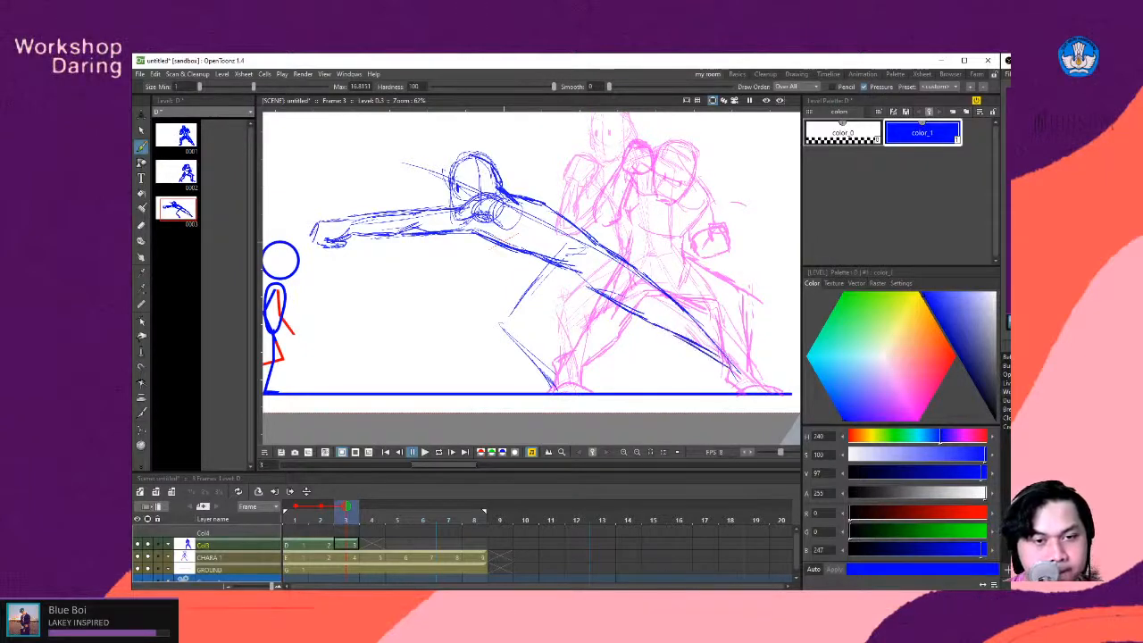
pyautogui.moveTo(686, 310); pyautogui.dragTo(759, 371)
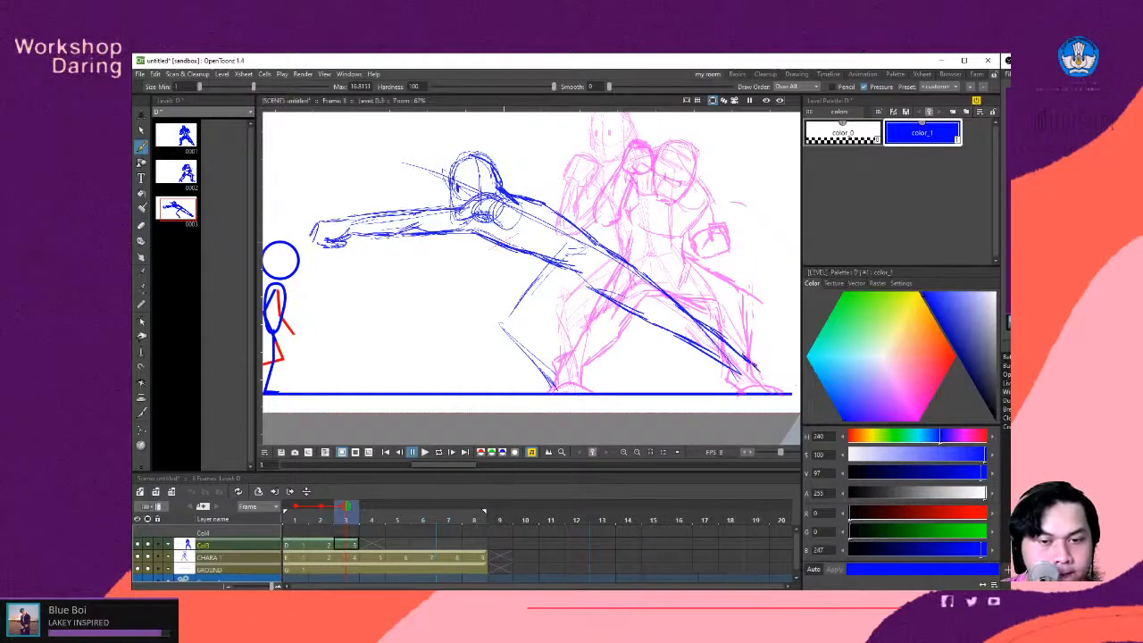
pyautogui.moveTo(759, 371)
pyautogui.mouseDown()
pyautogui.moveTo(770, 391)
pyautogui.moveTo(736, 395)
pyautogui.mouseUp()
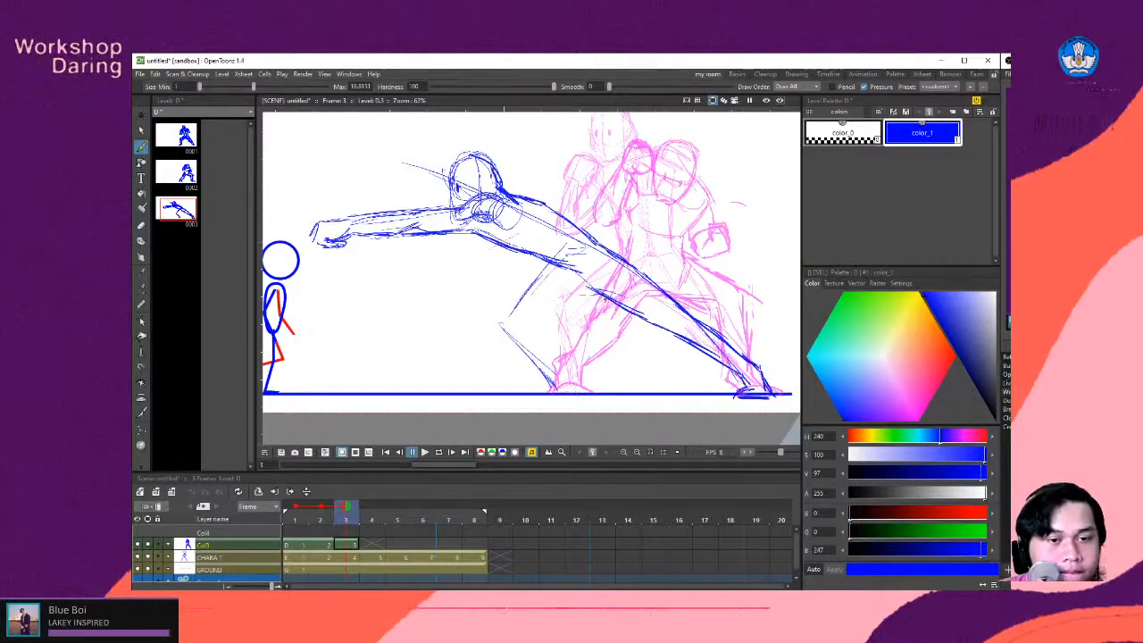
# - Sketch the bent front leg with thigh, knee, shin and calf contours, ending in a foot on the ground line
pyautogui.moveTo(560, 295); pyautogui.dragTo(608, 300)
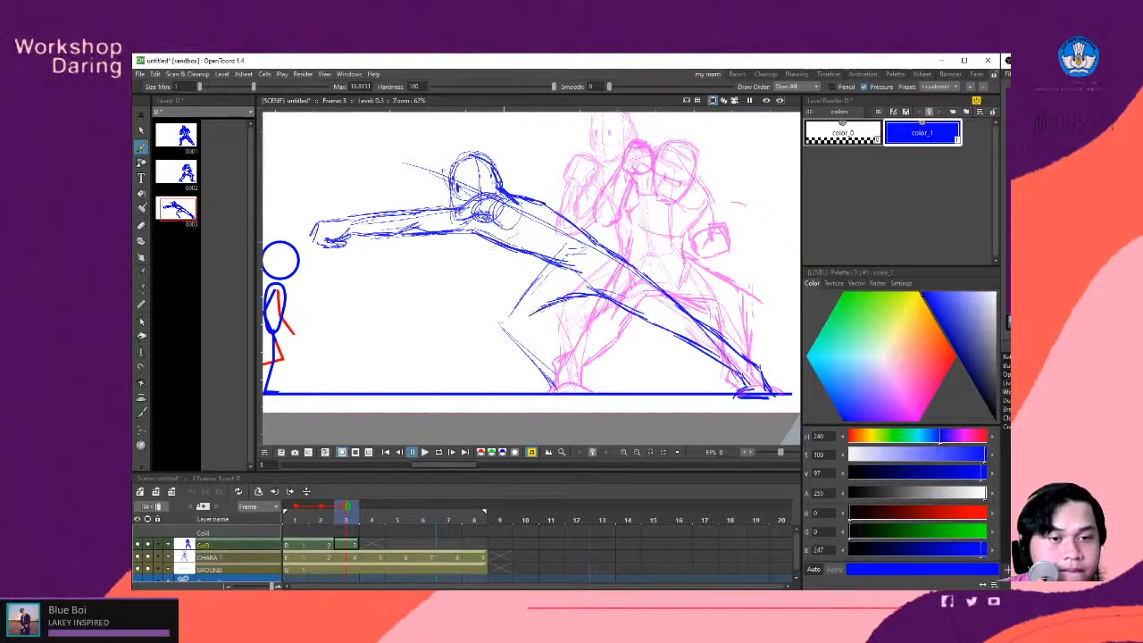
pyautogui.moveTo(553, 261)
pyautogui.mouseDown()
pyautogui.moveTo(508, 298)
pyautogui.moveTo(526, 281)
pyautogui.moveTo(501, 327)
pyautogui.moveTo(498, 311)
pyautogui.moveTo(557, 363)
pyautogui.mouseUp()
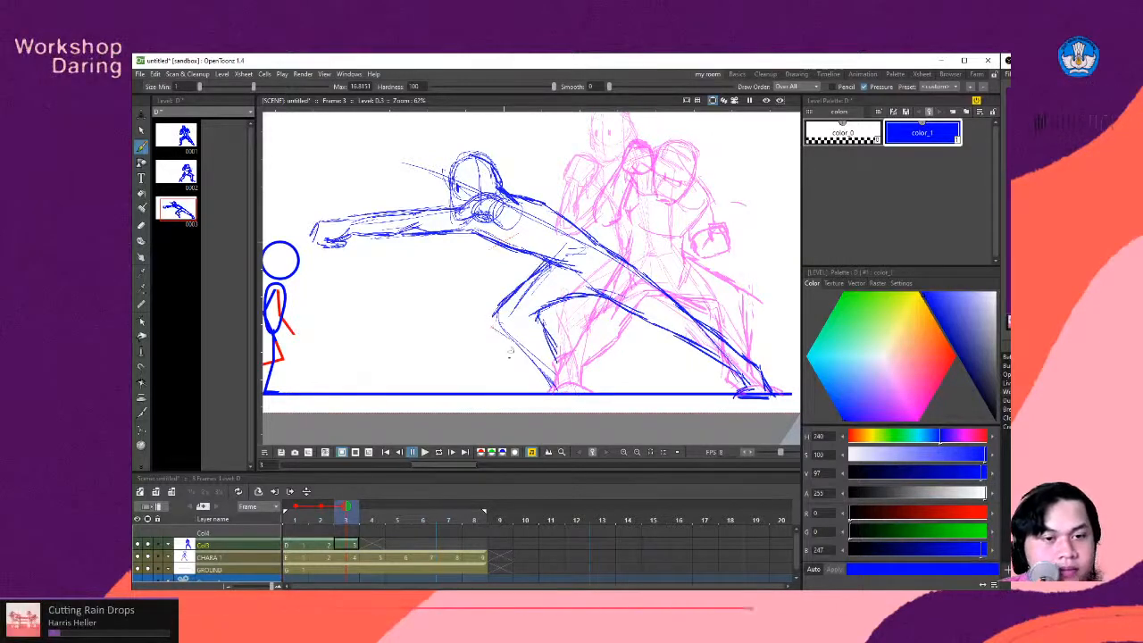
pyautogui.moveTo(502, 326); pyautogui.dragTo(556, 381)
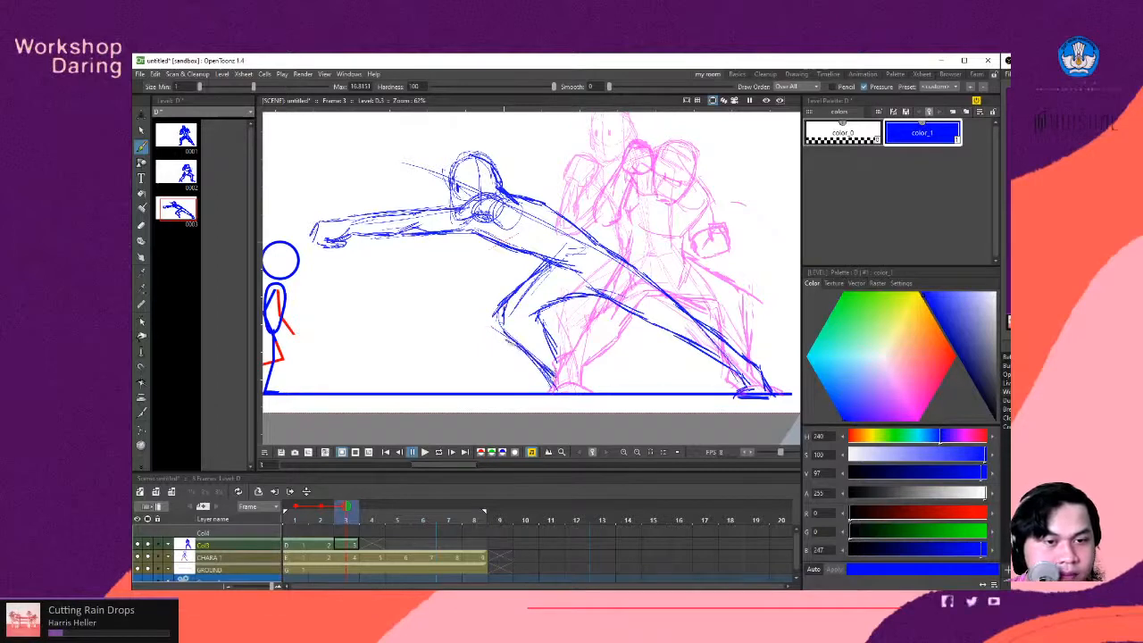
pyautogui.moveTo(548, 338); pyautogui.dragTo(576, 384)
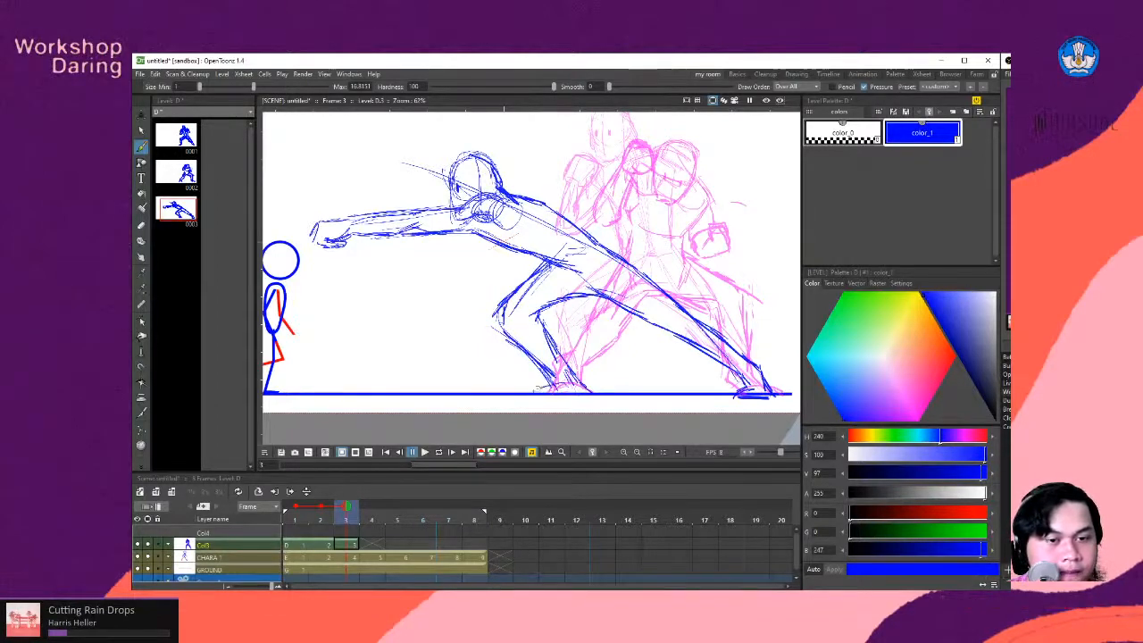
pyautogui.moveTo(527, 391); pyautogui.dragTo(545, 380)
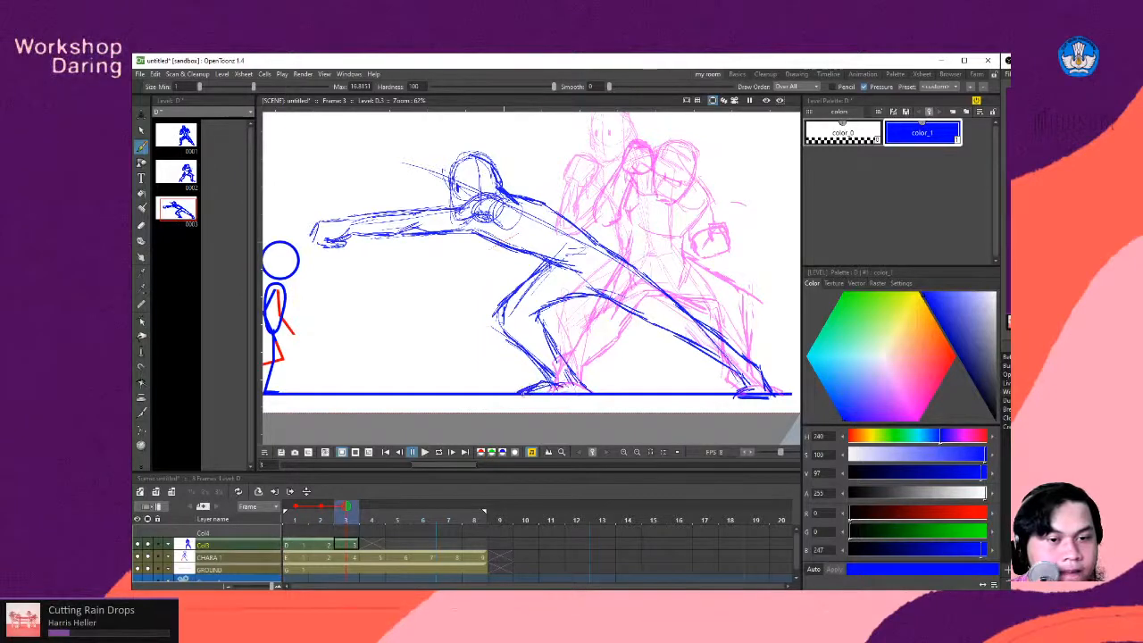
pyautogui.moveTo(561, 355); pyautogui.dragTo(580, 391)
pyautogui.moveTo(541, 334); pyautogui.dragTo(560, 366)
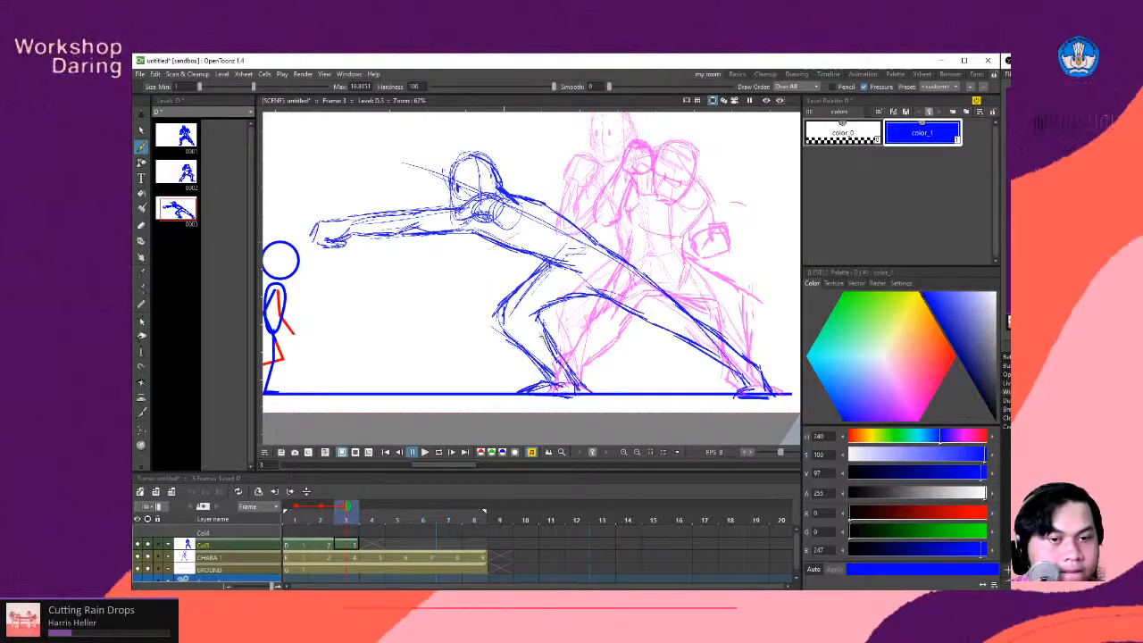
pyautogui.moveTo(537, 310); pyautogui.dragTo(544, 329)
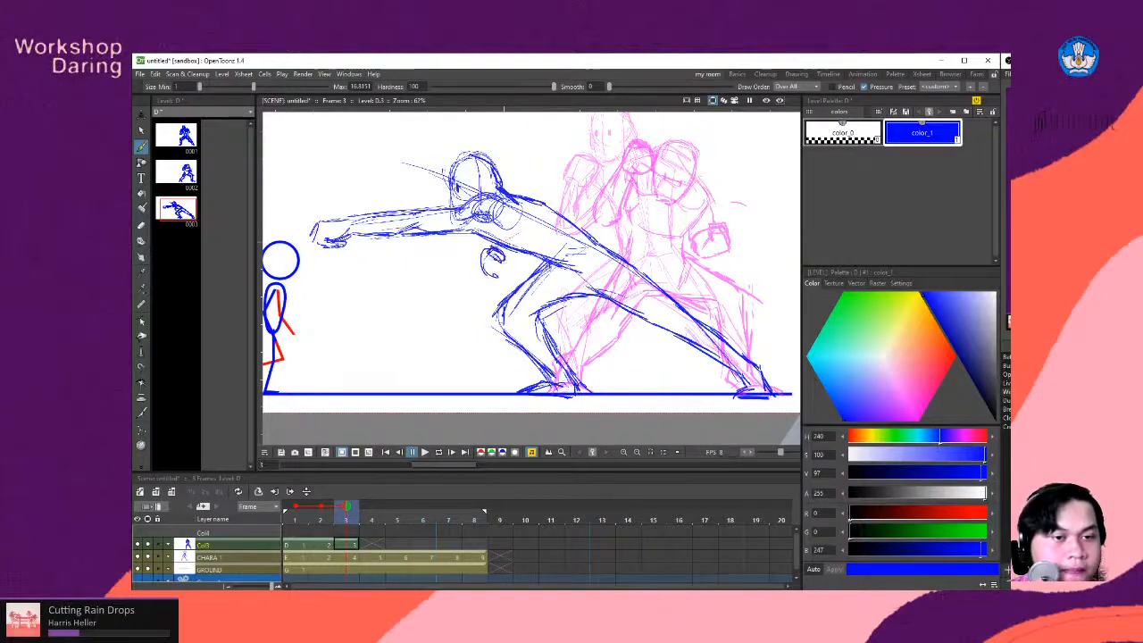
# - Sketch the second fist tucked beneath the chest and a slanted line running through the shoulders past the back
pyautogui.moveTo(488, 267)
pyautogui.mouseDown()
pyautogui.moveTo(496, 275)
pyautogui.moveTo(513, 246)
pyautogui.mouseUp()
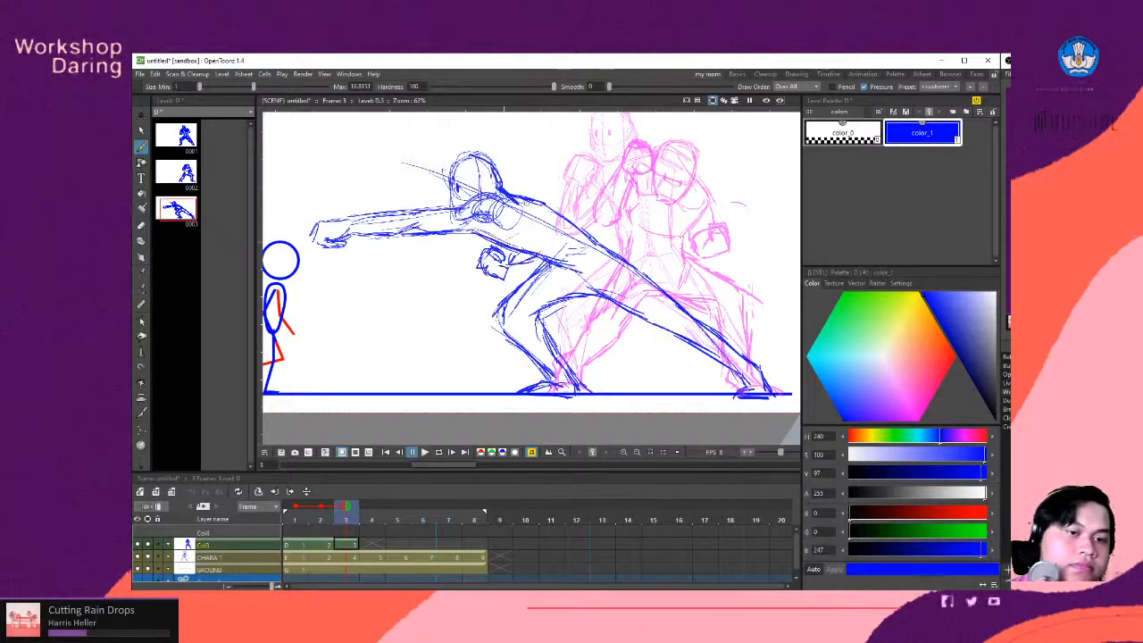
pyautogui.press('space')
pyautogui.moveTo(462, 258); pyautogui.dragTo(596, 308)
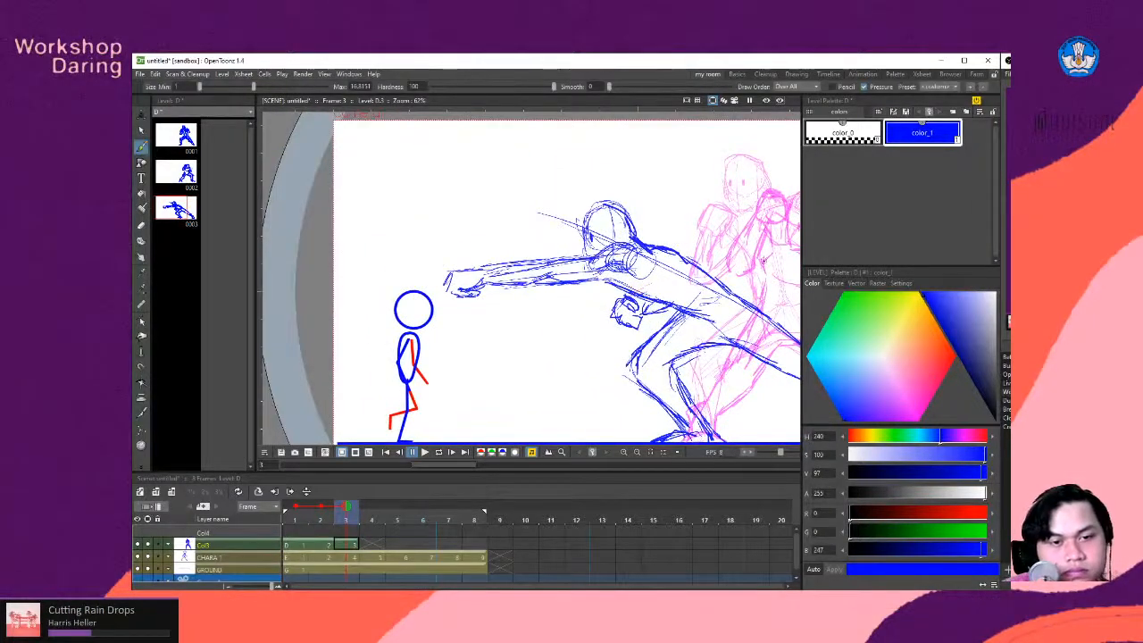
pyautogui.moveTo(625, 266); pyautogui.dragTo(725, 244)
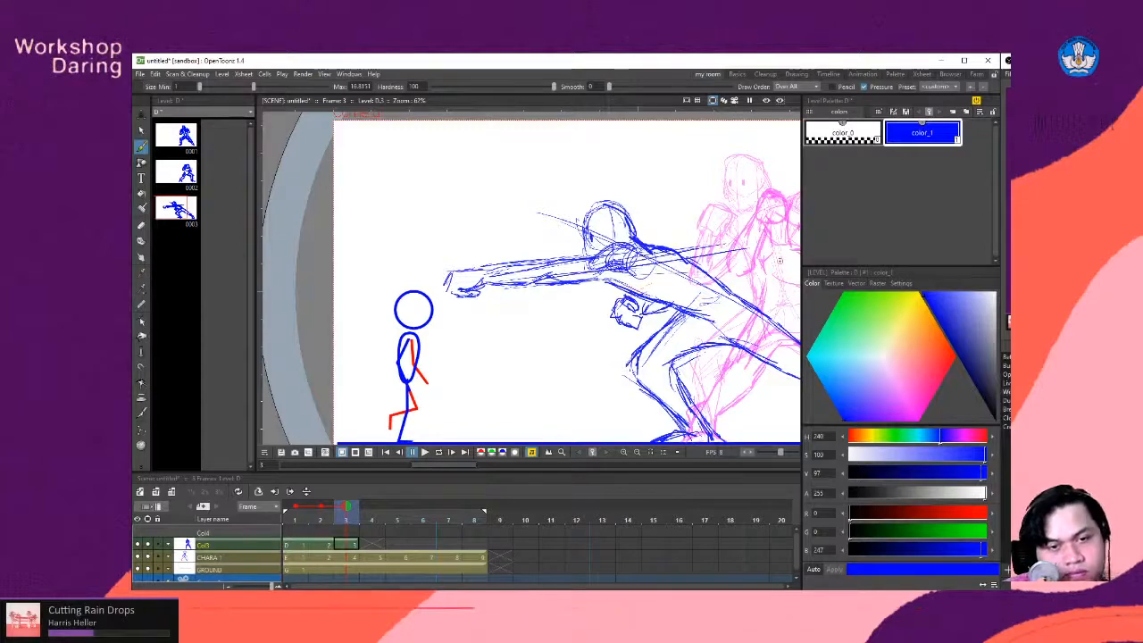
# - View the whole scene and flip repeatedly between frames 1 to 3 to check how the fighter's poses flow
pyautogui.scroll(-7, 645, 282)
pyautogui.press('space')
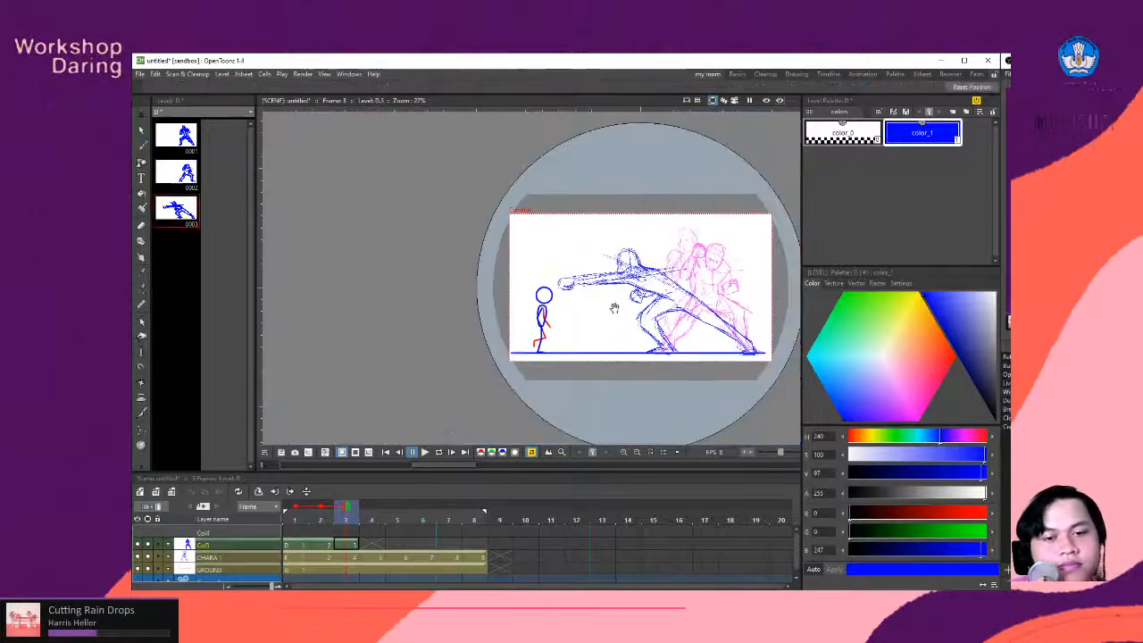
pyautogui.moveTo(618, 307); pyautogui.dragTo(555, 305)
pyautogui.scroll(1, 650, 268)
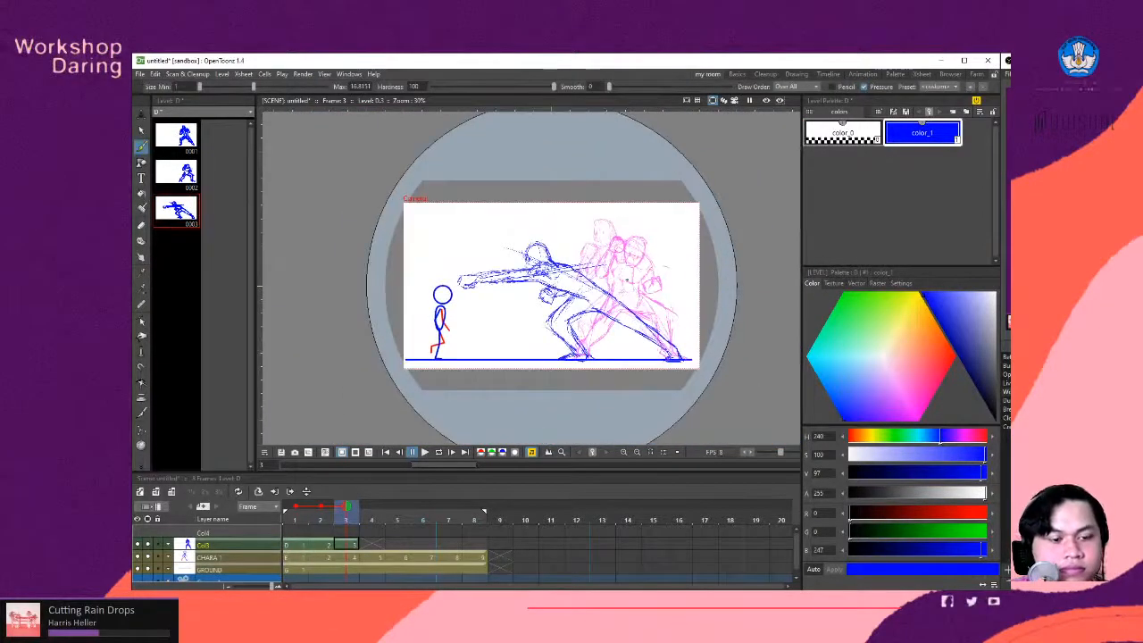
pyautogui.press('Left')
pyautogui.press('Left')
pyautogui.press('Right')
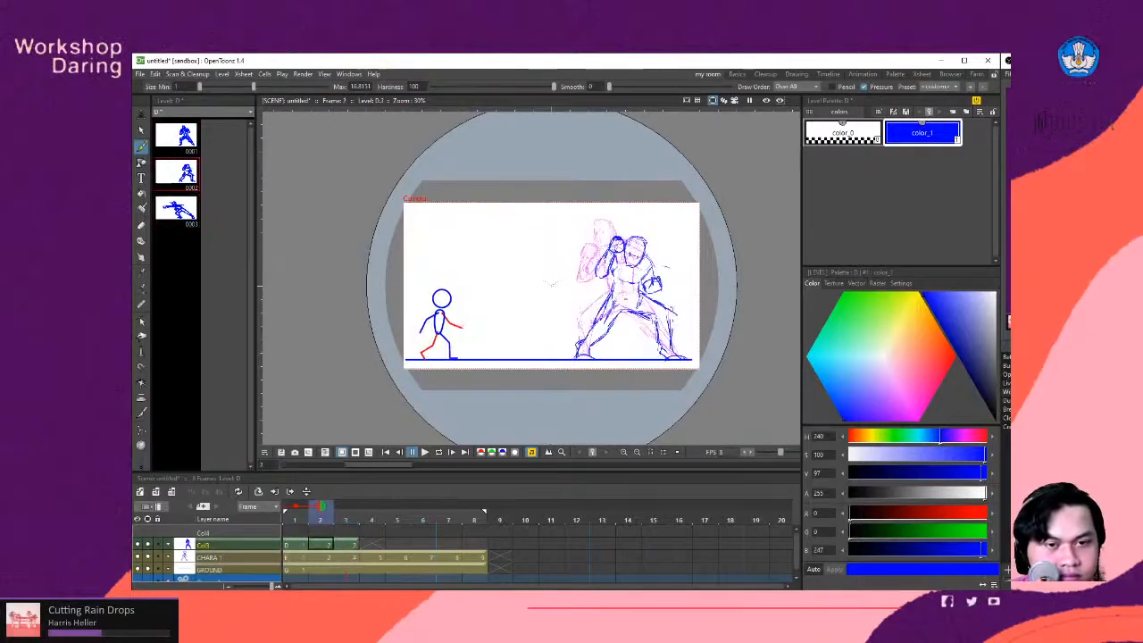
pyautogui.press('Right')
pyautogui.press('Left')
pyautogui.press('Left')
pyautogui.press('Right')
pyautogui.press('Right')
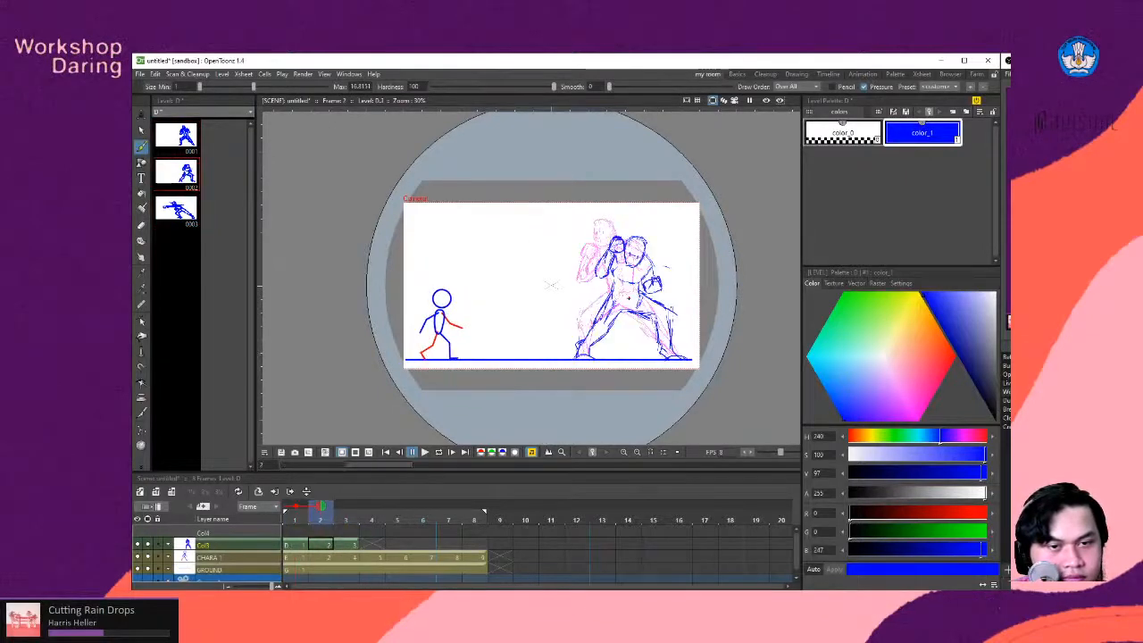
pyautogui.press('Left')
pyautogui.press('Left')
pyautogui.press('Right')
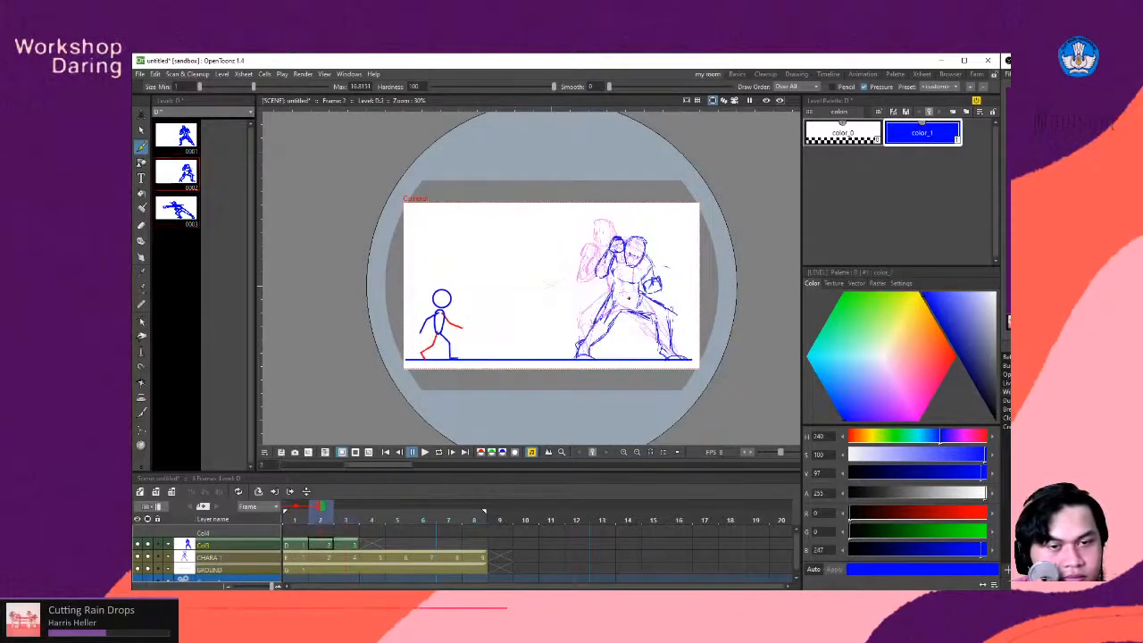
pyautogui.press('Left')
pyautogui.press('Right')
pyautogui.press('Left')
pyautogui.press('Right')
pyautogui.press('Left')
pyautogui.press('Right')
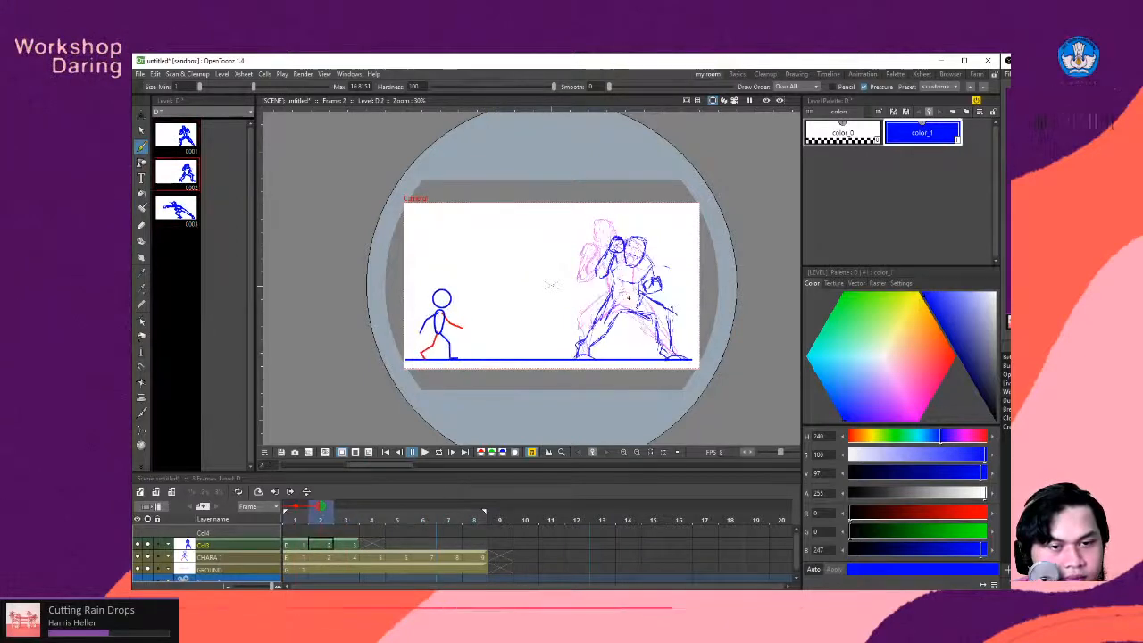
pyautogui.press('Left')
pyautogui.press('Right')
pyautogui.press('Left')
pyautogui.press('Right')
pyautogui.press('Left')
pyautogui.press('Right')
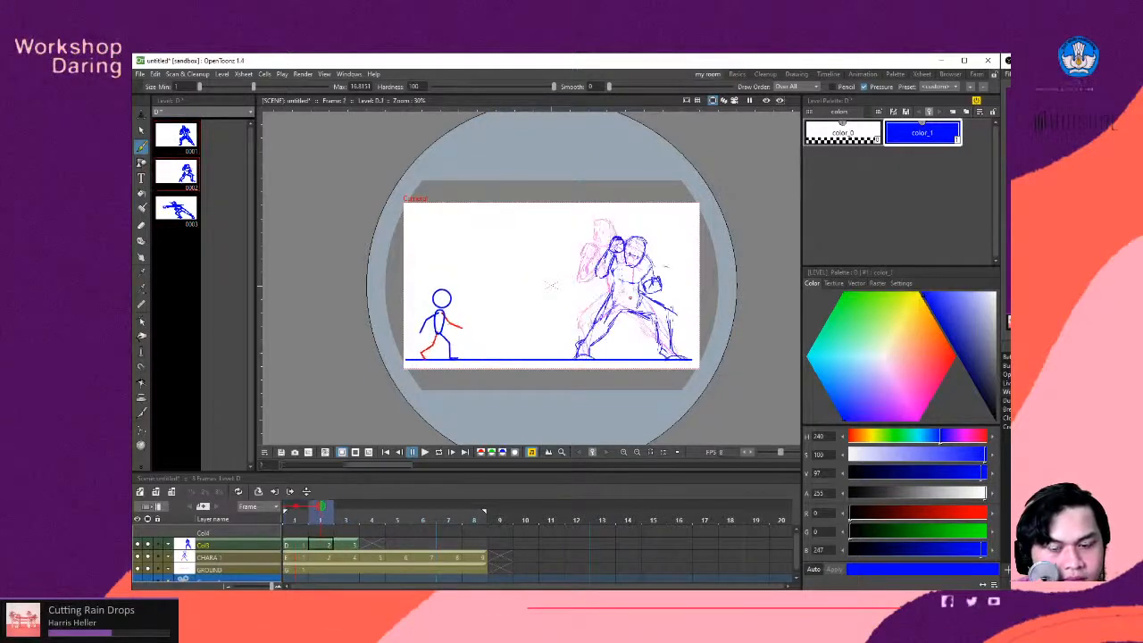
pyautogui.press('Left')
pyautogui.press('Right')
pyautogui.press('Left')
pyautogui.press('Right')
pyautogui.press('Left')
pyautogui.press('Right')
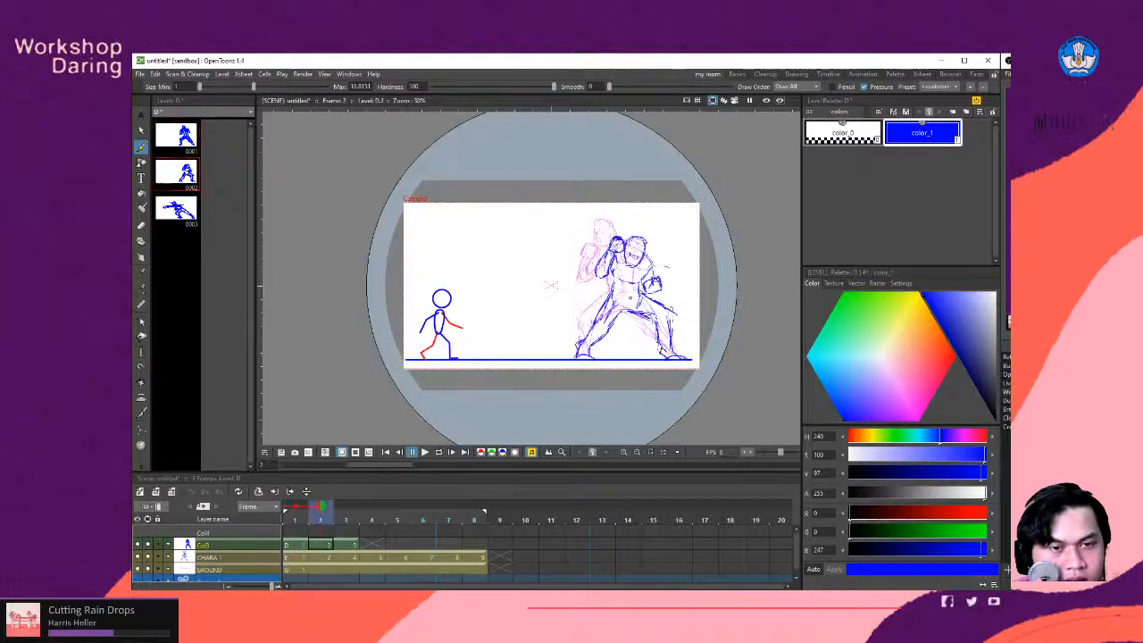
pyautogui.press('Left')
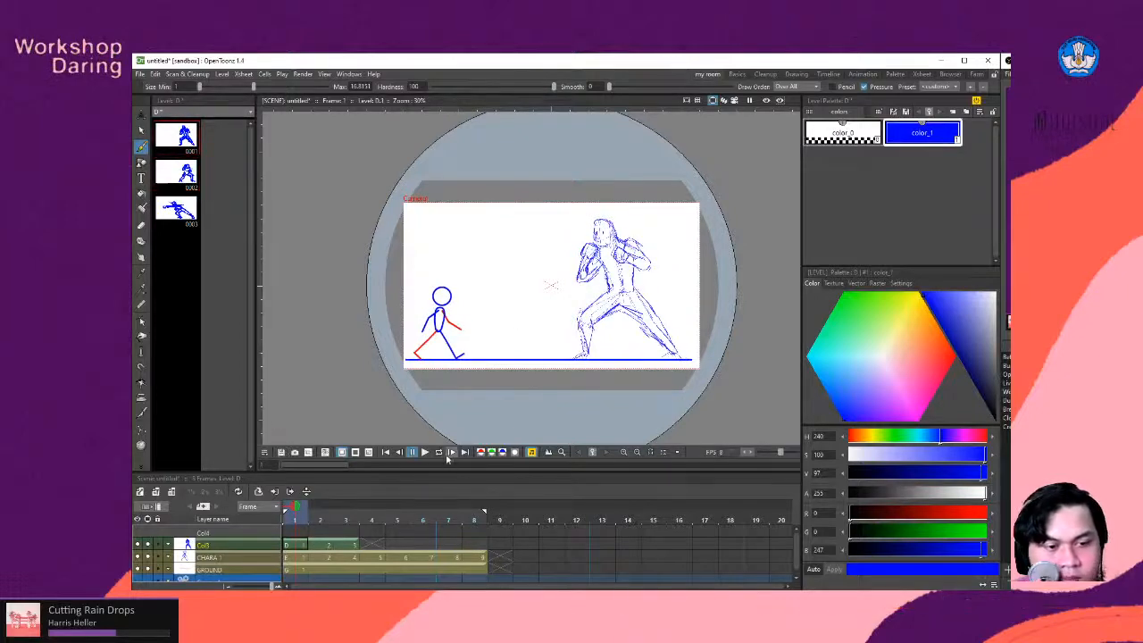
# - Play the animation several times to review the timing of the fighter's punch against the walking stick figure
pyautogui.click(429, 453)
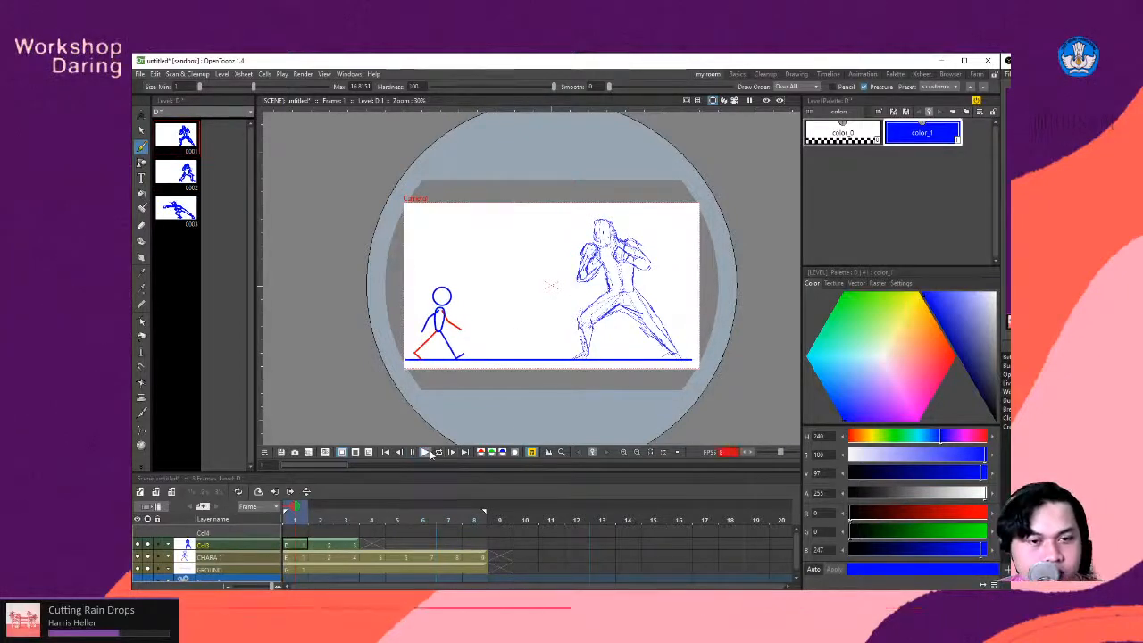
pyautogui.click(430, 454)
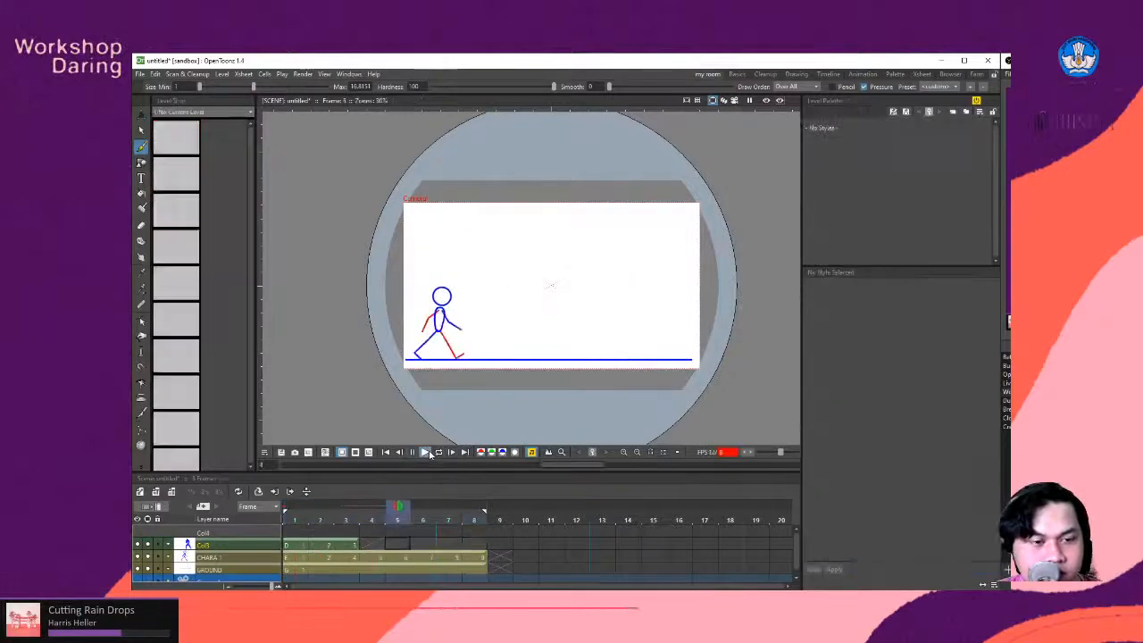
pyautogui.click(430, 454)
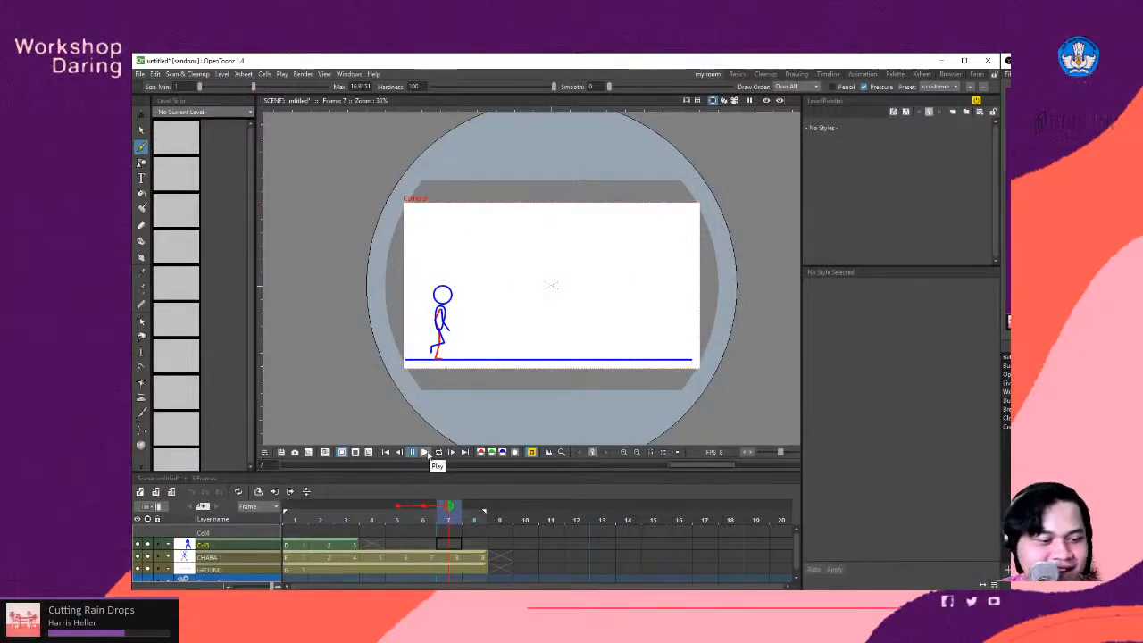
pyautogui.click(430, 454)
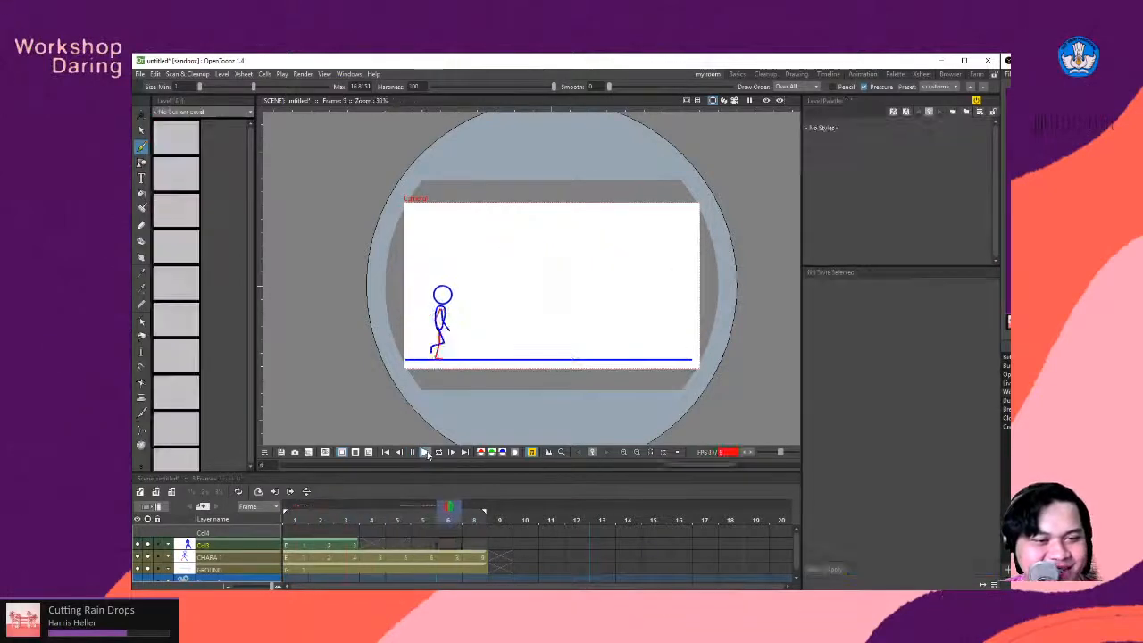
pyautogui.click(427, 454)
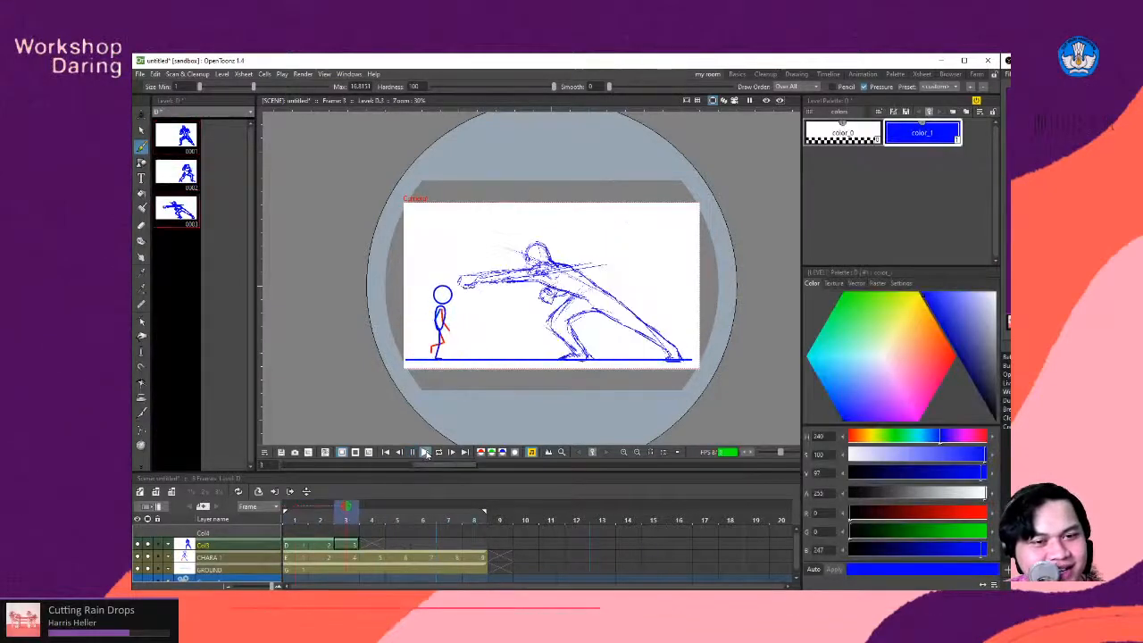
pyautogui.click(427, 454)
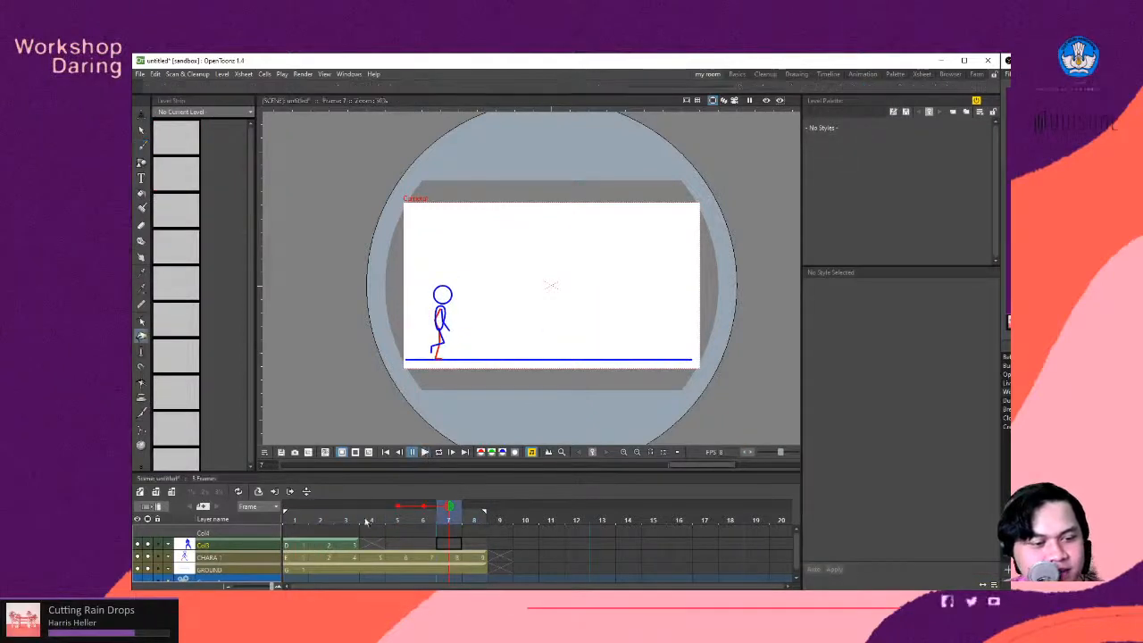
# - Extend the guard drawing through frame 2, shifting the crouch and punch drawings one frame on, and enable onion skin for frame 3
pyautogui.click(311, 546)
pyautogui.click(305, 546)
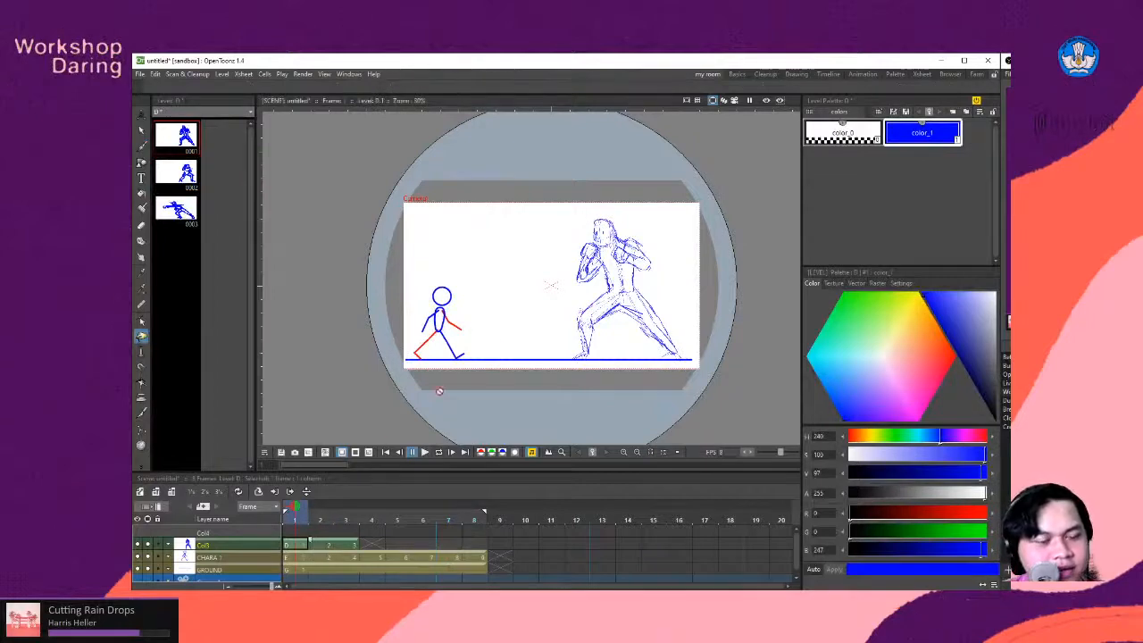
pyautogui.scroll(-1, 552, 304)
pyautogui.scroll(3, 579, 290)
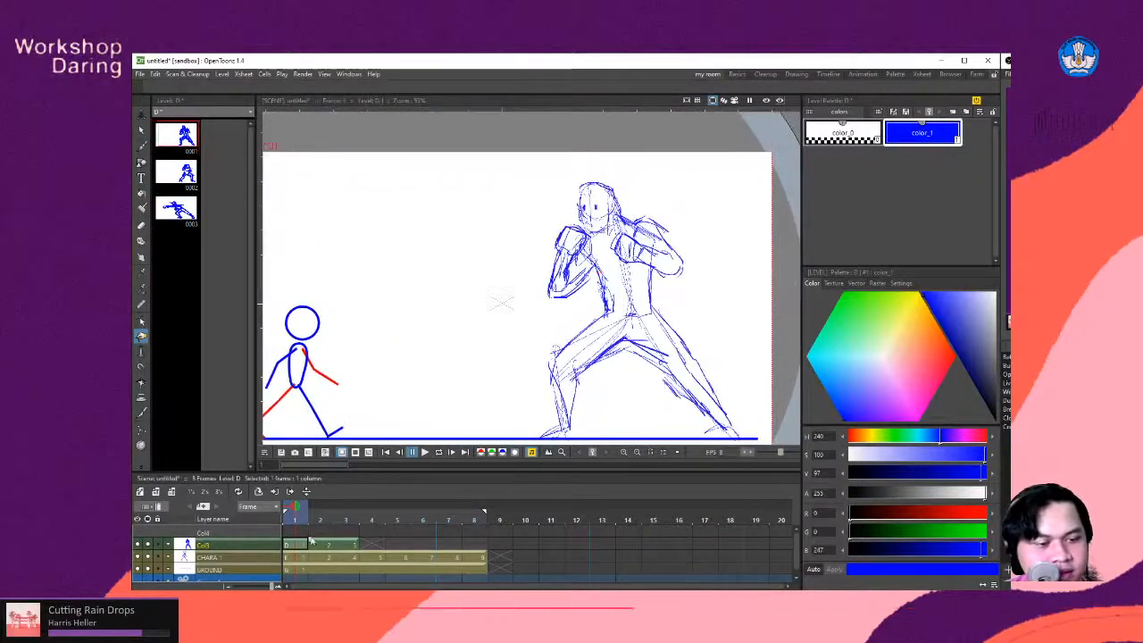
pyautogui.moveTo(326, 543); pyautogui.dragTo(337, 544)
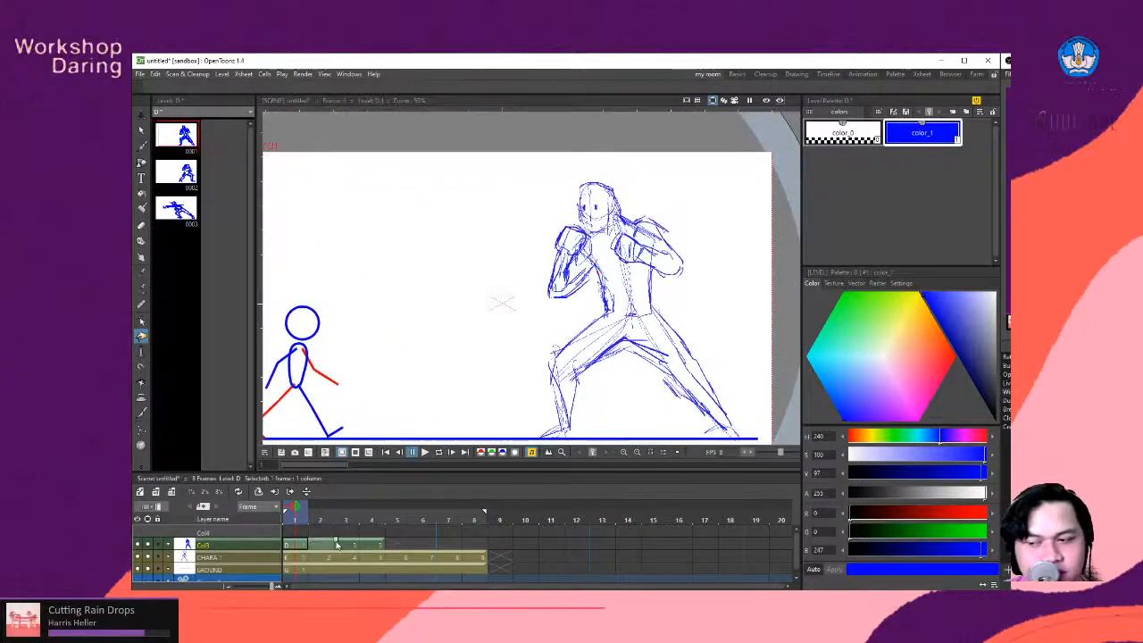
pyautogui.click(324, 546)
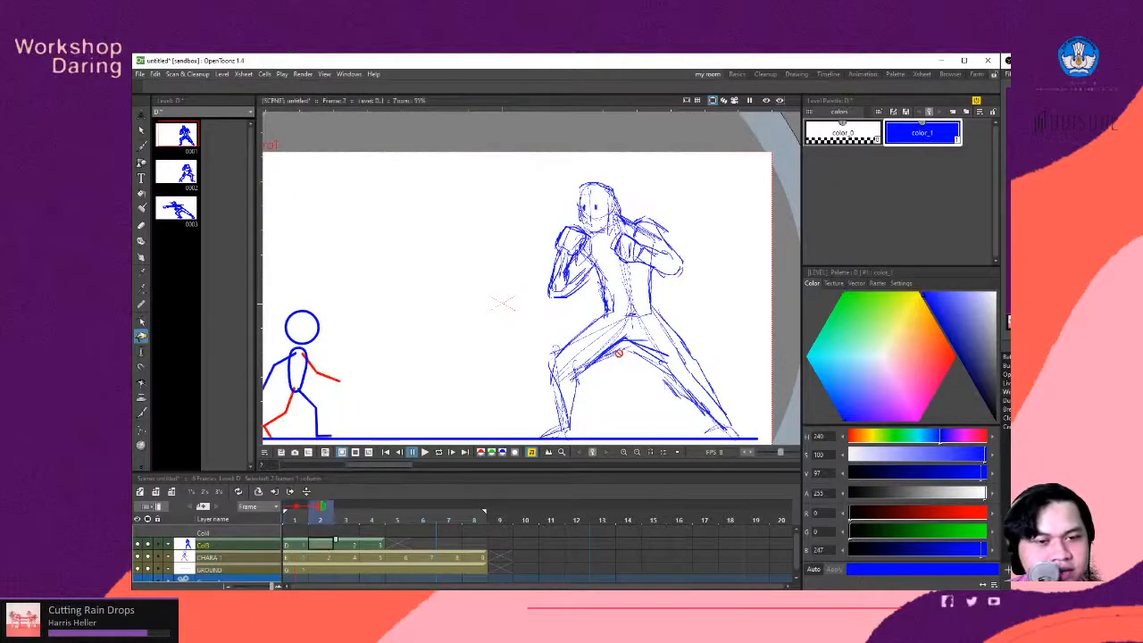
pyautogui.click(347, 508)
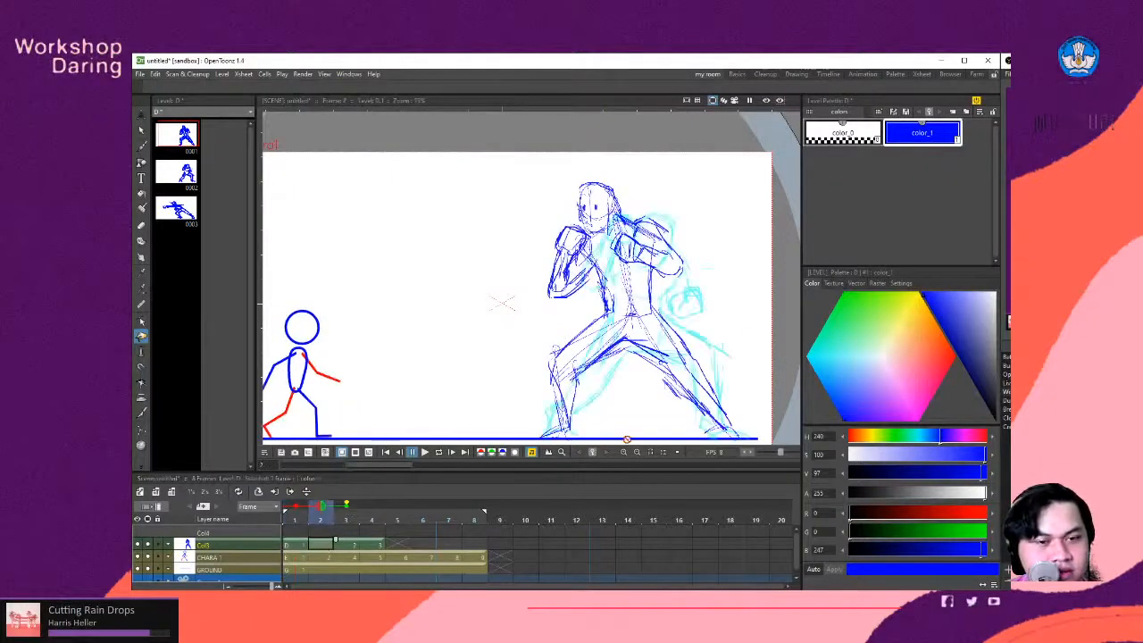
# - Sketch the in-between's oval head with two eyes on frame 2, placed between the onion-skinned heads of the guard and crouch poses
pyautogui.scroll(-2, 646, 253)
pyautogui.scroll(1, 623, 309)
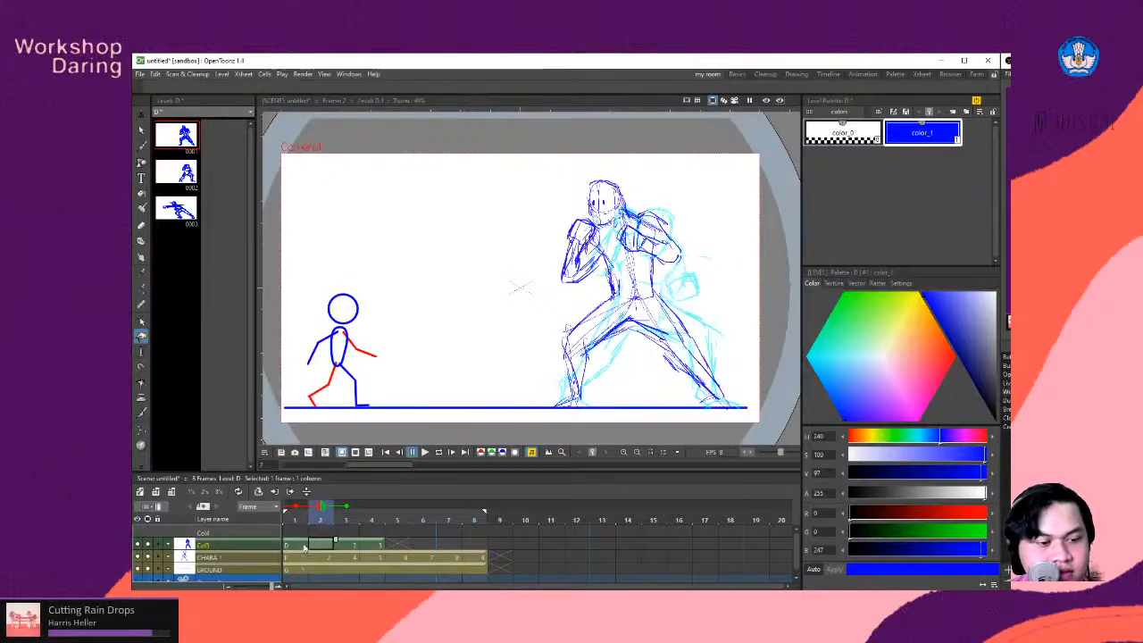
pyautogui.scroll(5, 666, 234)
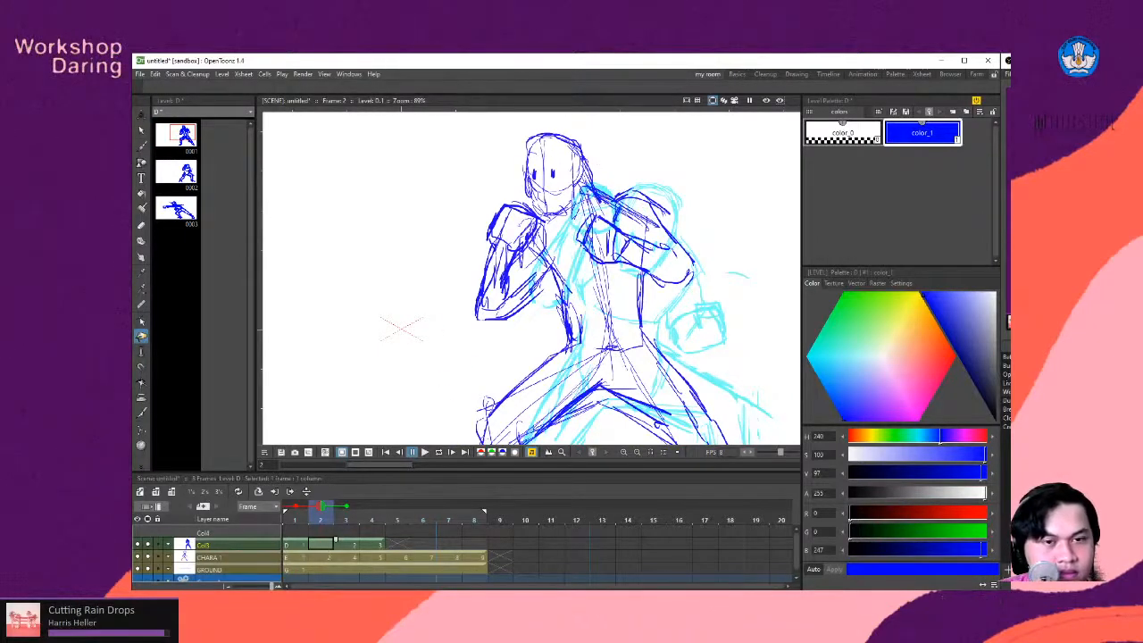
pyautogui.press('b')
pyautogui.press('space')
pyautogui.moveTo(613, 165)
pyautogui.mouseDown()
pyautogui.moveTo(618, 202)
pyautogui.moveTo(601, 193)
pyautogui.moveTo(607, 180)
pyautogui.moveTo(613, 193)
pyautogui.moveTo(611, 182)
pyautogui.moveTo(617, 190)
pyautogui.moveTo(583, 183)
pyautogui.moveTo(598, 177)
pyautogui.moveTo(572, 196)
pyautogui.moveTo(596, 177)
pyautogui.moveTo(567, 204)
pyautogui.mouseUp()
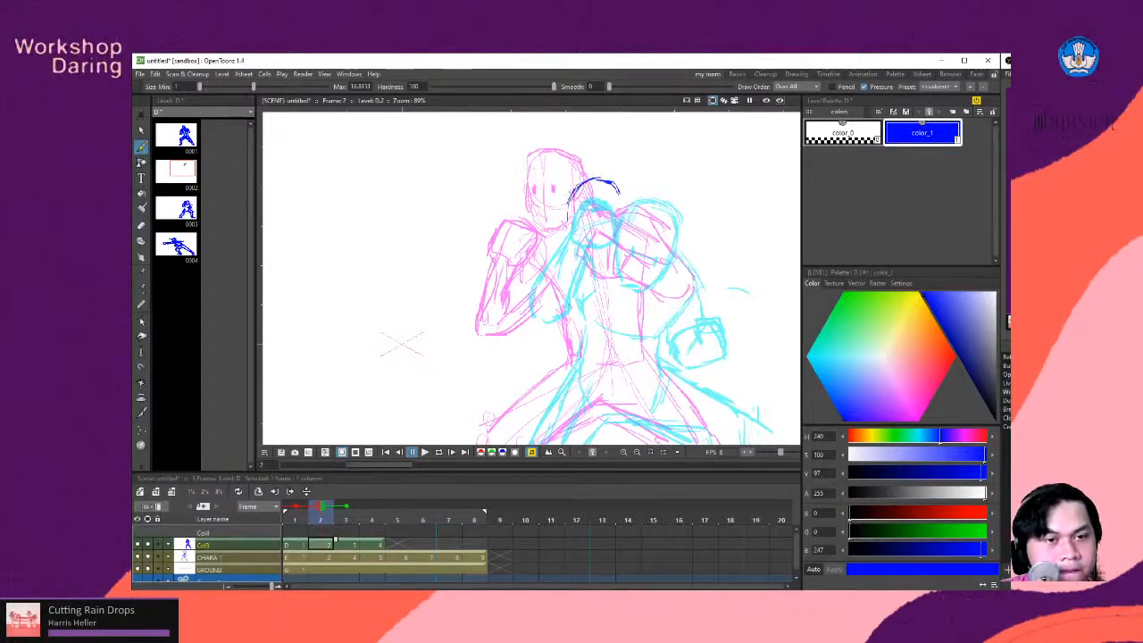
pyautogui.moveTo(568, 250); pyautogui.dragTo(570, 256)
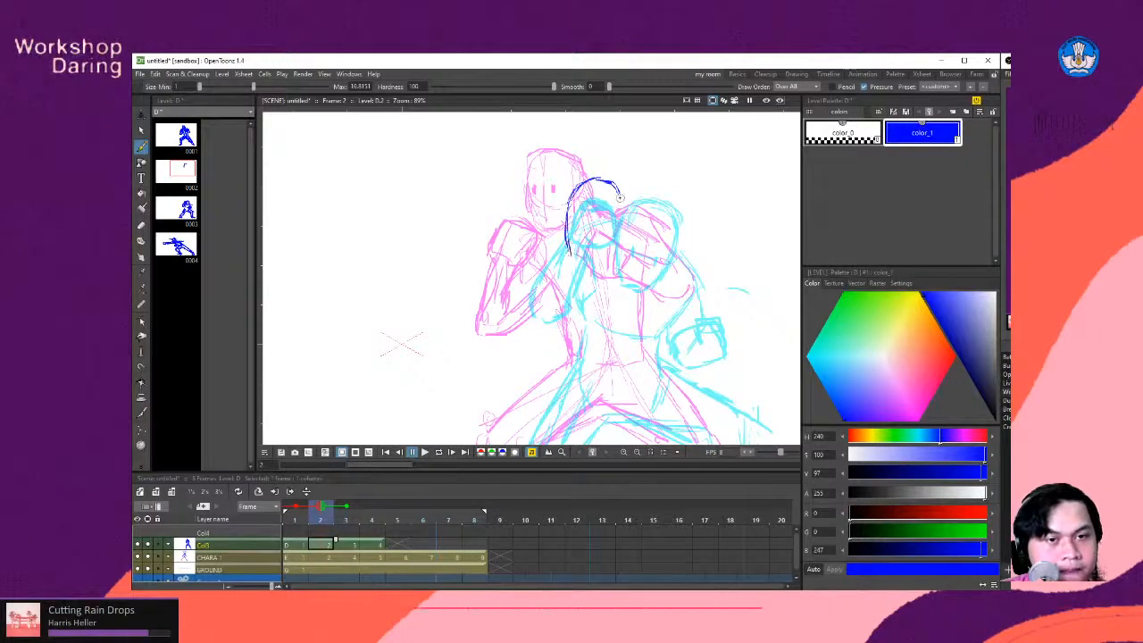
pyautogui.moveTo(614, 183)
pyautogui.mouseDown()
pyautogui.moveTo(622, 205)
pyautogui.moveTo(602, 251)
pyautogui.moveTo(582, 263)
pyautogui.moveTo(605, 246)
pyautogui.moveTo(576, 228)
pyautogui.mouseUp()
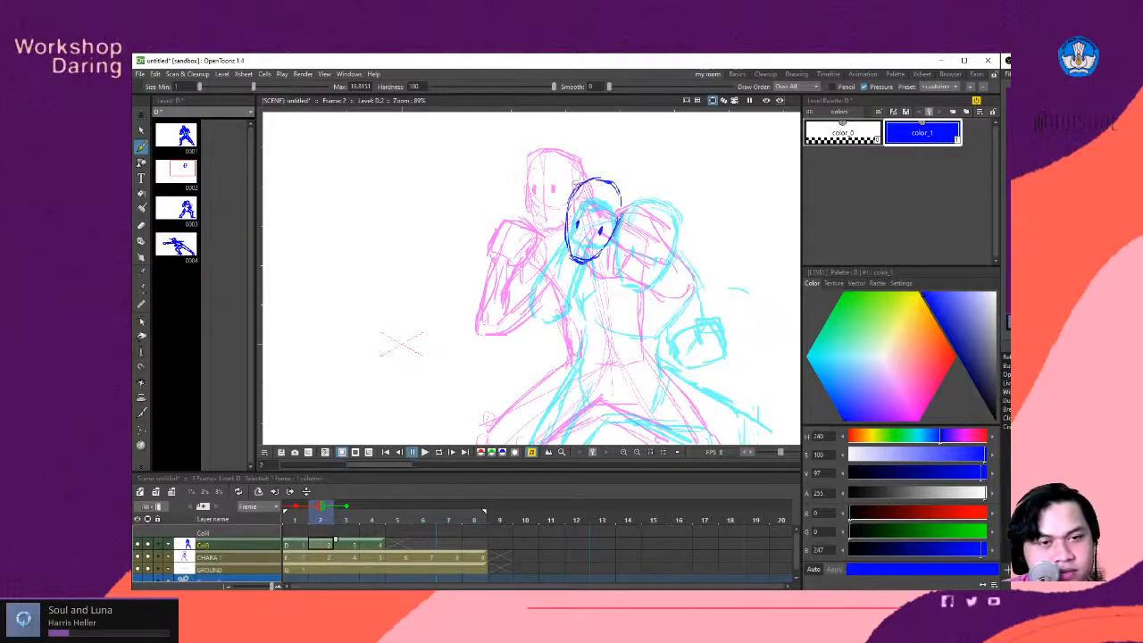
pyautogui.moveTo(593, 178)
pyautogui.mouseDown()
pyautogui.moveTo(626, 219)
pyautogui.moveTo(609, 245)
pyautogui.mouseUp()
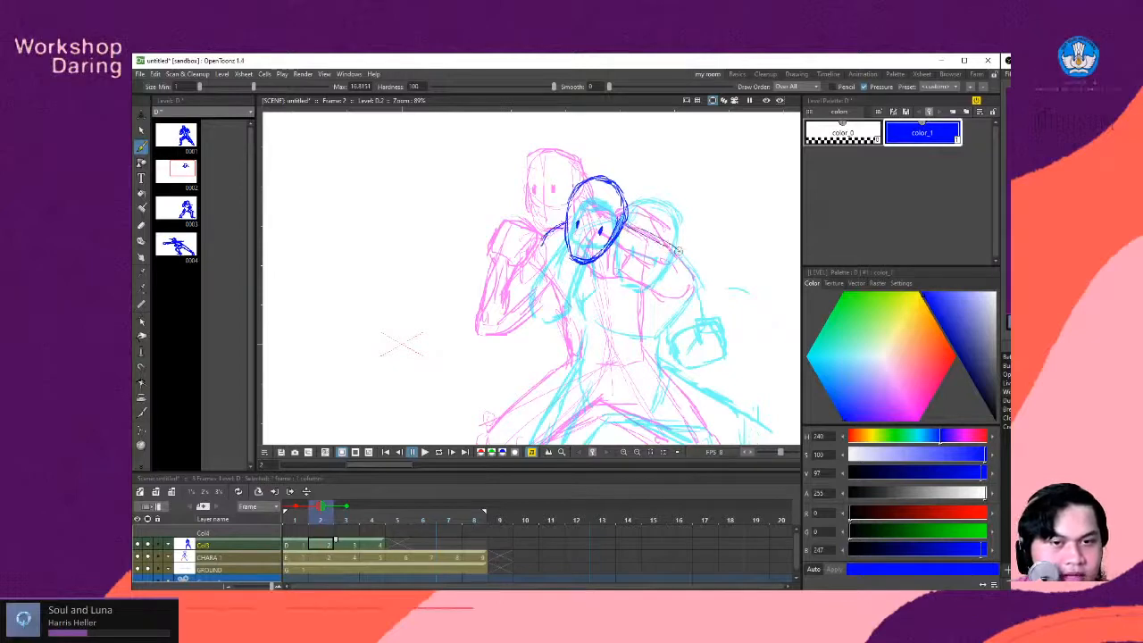
# - Sketch the in-between's torso with a sloping rear shoulder, a curved lower chest line and two short waist lines
pyautogui.moveTo(678, 249); pyautogui.dragTo(662, 287)
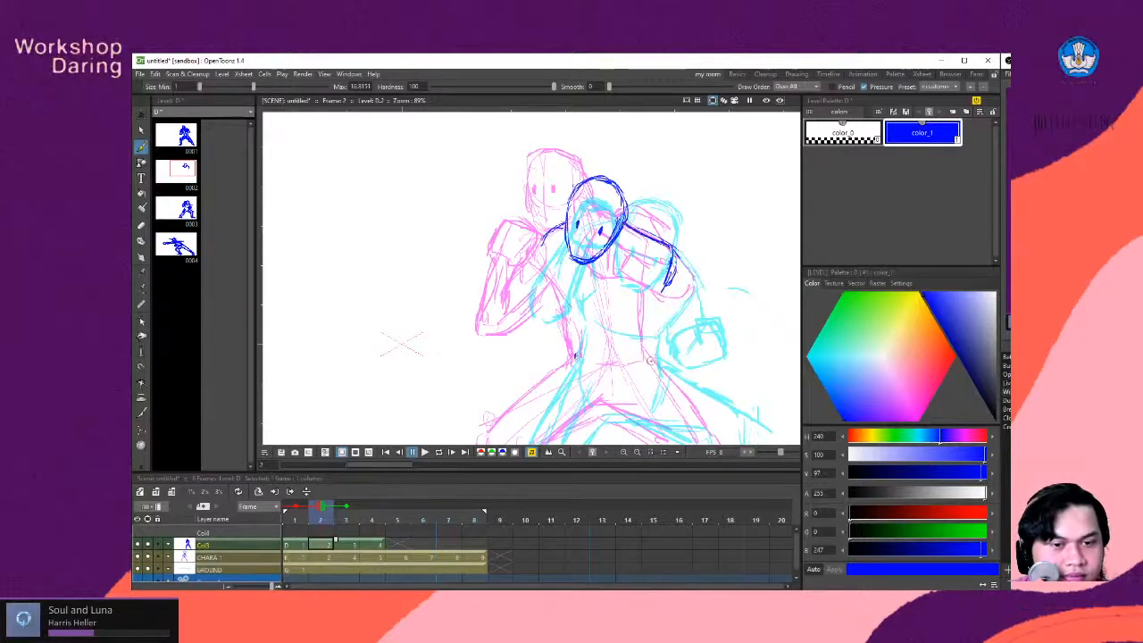
pyautogui.moveTo(672, 273); pyautogui.dragTo(612, 320)
pyautogui.moveTo(564, 294); pyautogui.dragTo(576, 352)
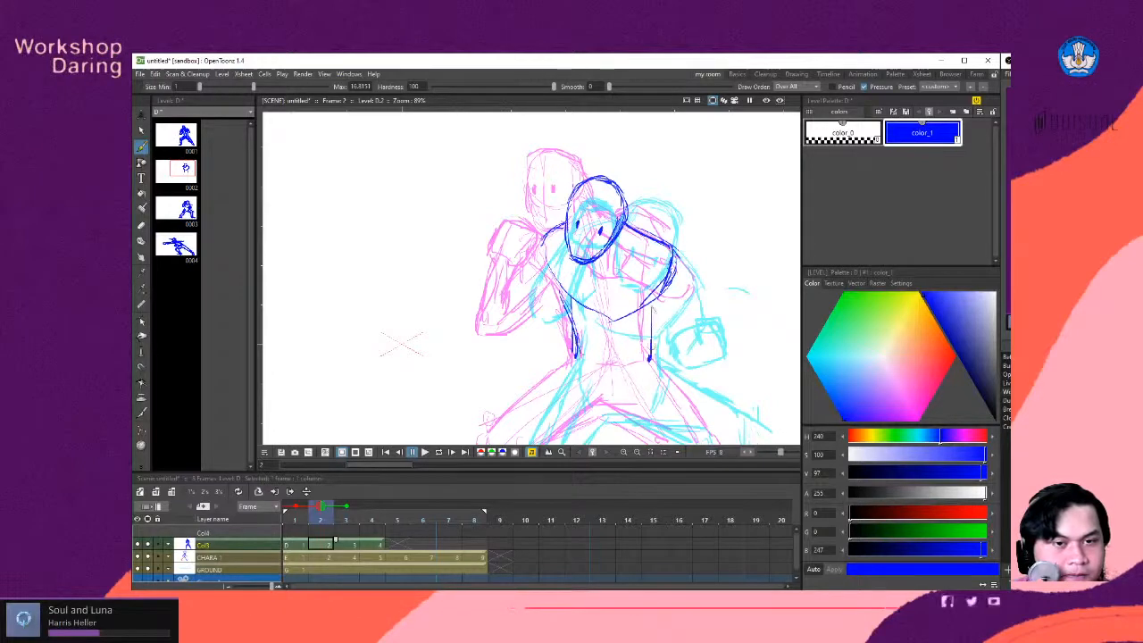
pyautogui.moveTo(651, 301)
pyautogui.mouseDown()
pyautogui.moveTo(649, 361)
pyautogui.moveTo(649, 351)
pyautogui.mouseUp()
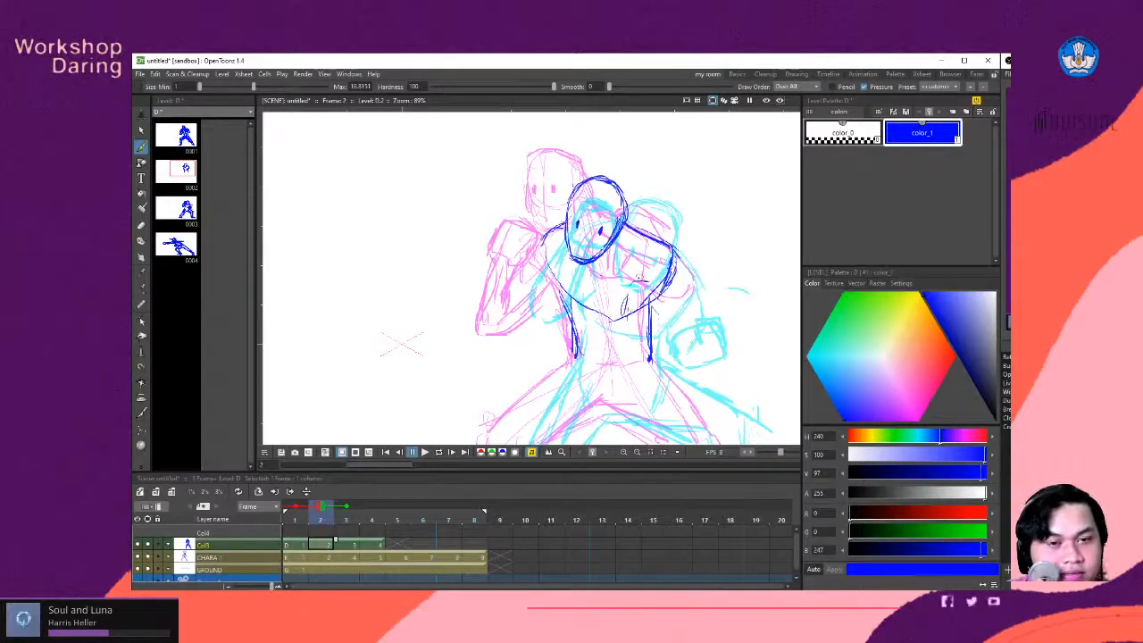
# - Sketch two round fists, one below the rear shoulder at the chest and one beside the face with finger marks
pyautogui.moveTo(659, 311); pyautogui.dragTo(638, 284)
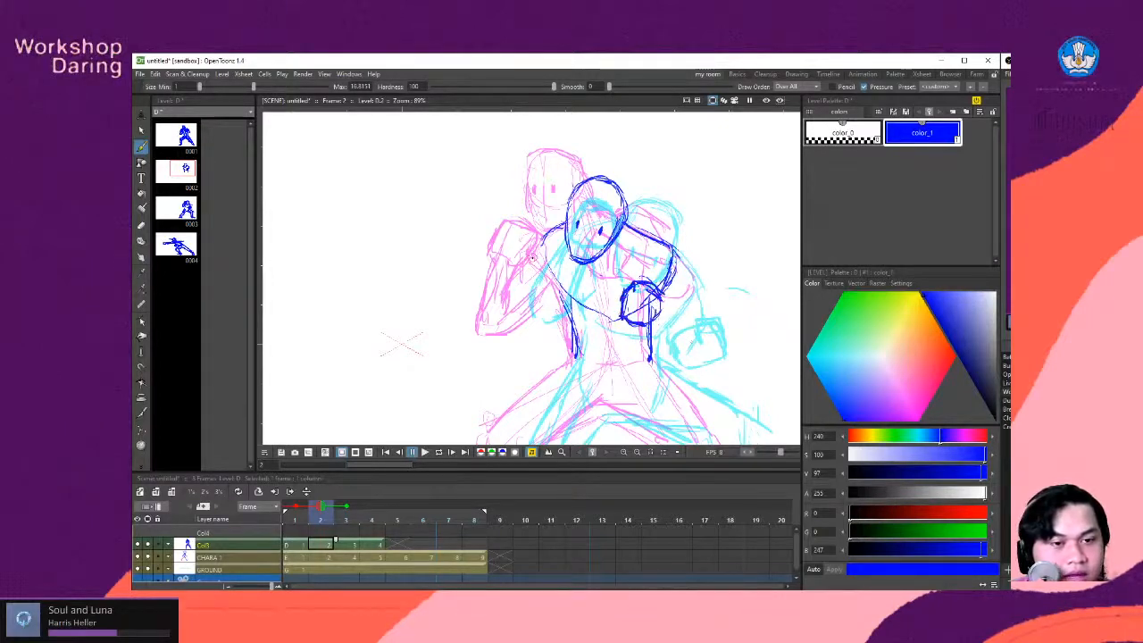
pyautogui.moveTo(561, 201)
pyautogui.mouseDown()
pyautogui.moveTo(533, 242)
pyautogui.moveTo(553, 246)
pyautogui.moveTo(564, 206)
pyautogui.moveTo(526, 241)
pyautogui.mouseUp()
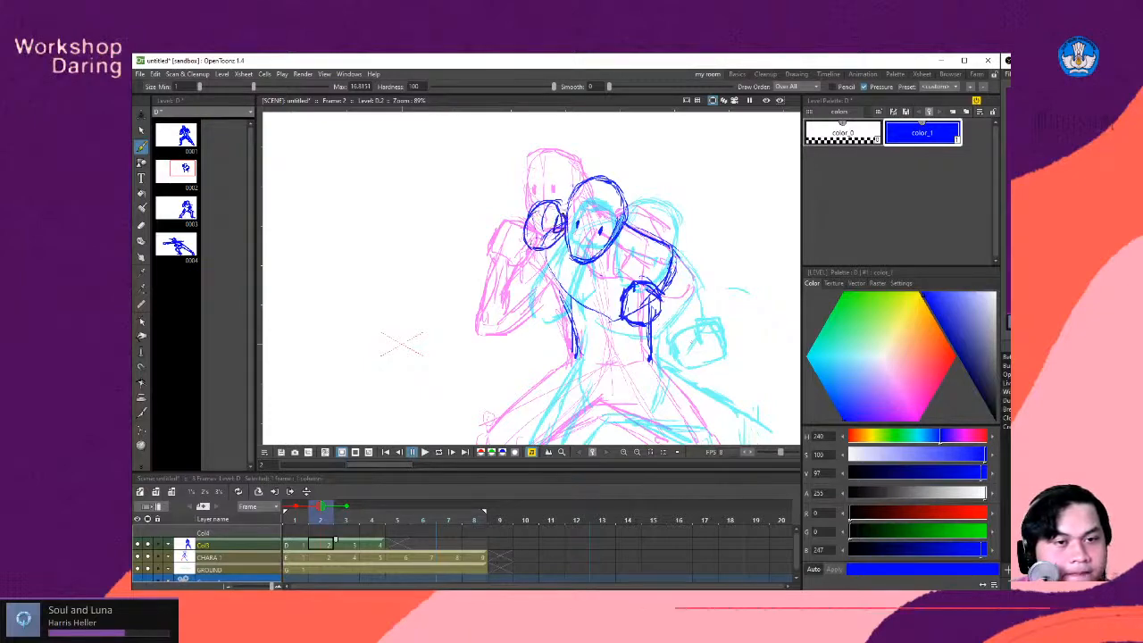
pyautogui.moveTo(542, 213); pyautogui.dragTo(536, 223)
pyautogui.moveTo(533, 215); pyautogui.dragTo(529, 227)
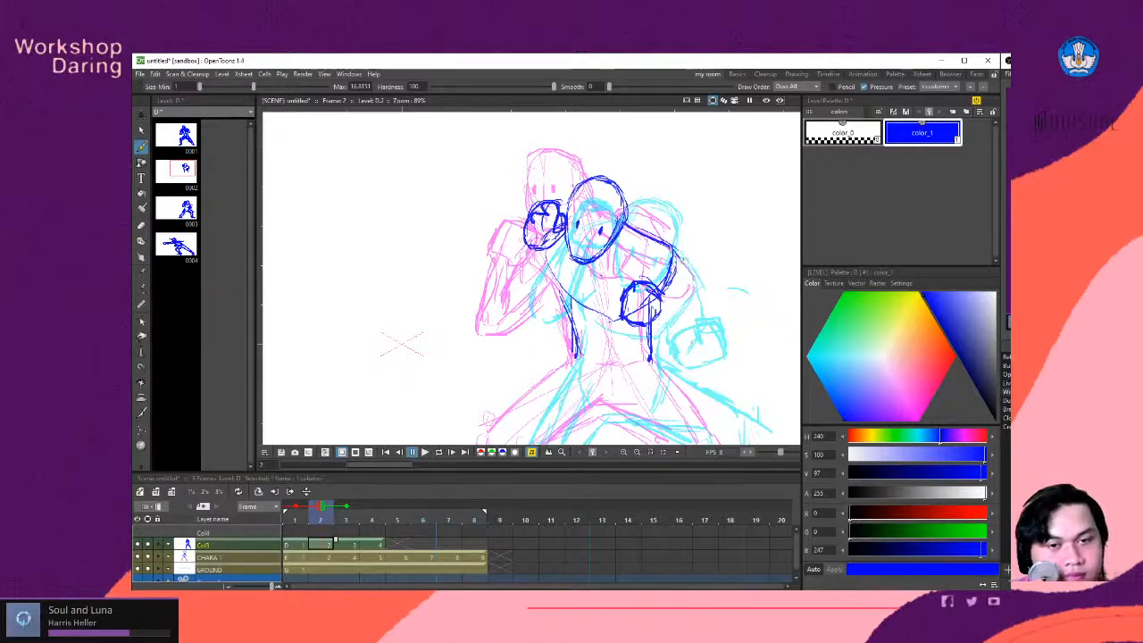
# - Draw the bent rear arm from the shoulder down to the elbow and back to the chest-level fist
pyautogui.press('space')
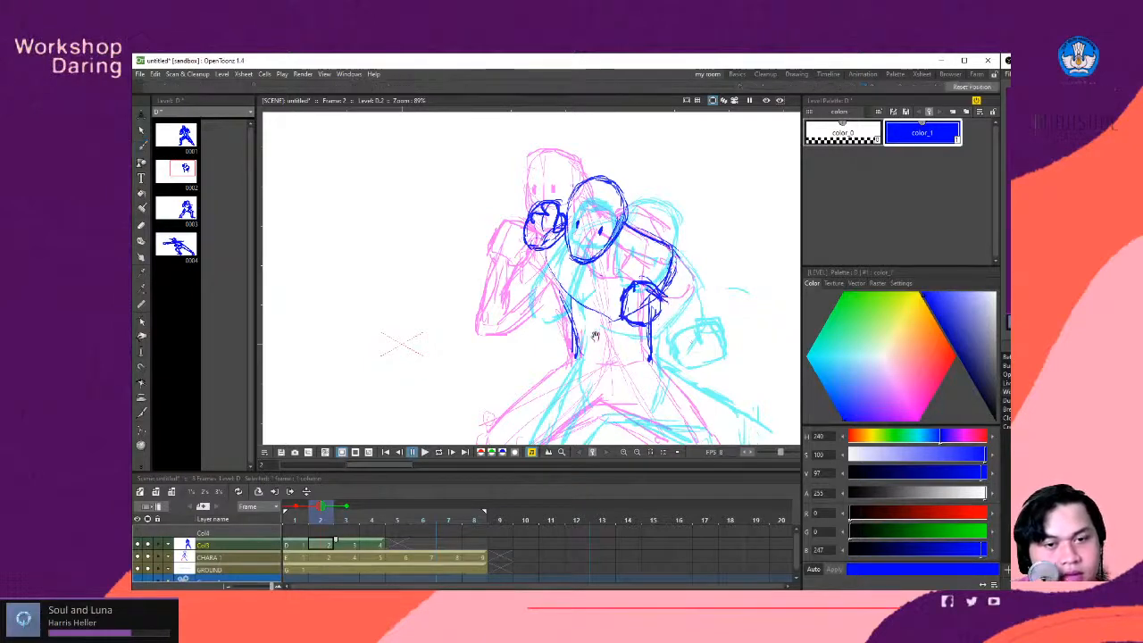
pyautogui.moveTo(595, 336)
pyautogui.mouseDown()
pyautogui.moveTo(555, 306)
pyautogui.moveTo(568, 328)
pyautogui.moveTo(612, 326)
pyautogui.mouseUp()
pyautogui.press('space')
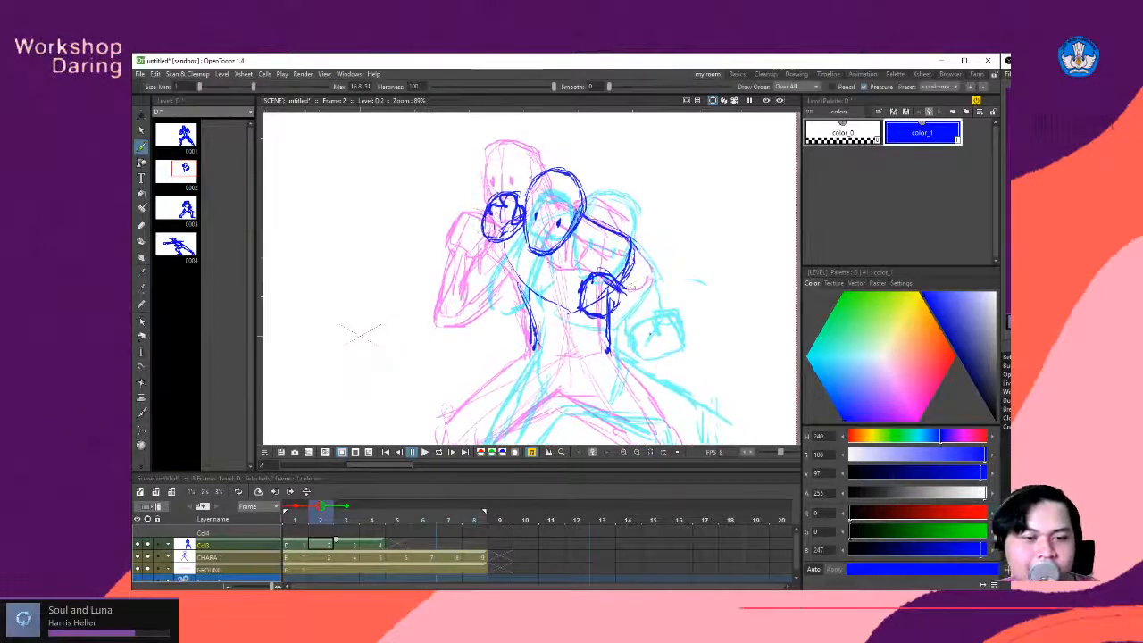
pyautogui.moveTo(625, 240)
pyautogui.mouseDown()
pyautogui.moveTo(644, 266)
pyautogui.moveTo(623, 287)
pyautogui.moveTo(643, 279)
pyautogui.moveTo(642, 326)
pyautogui.mouseUp()
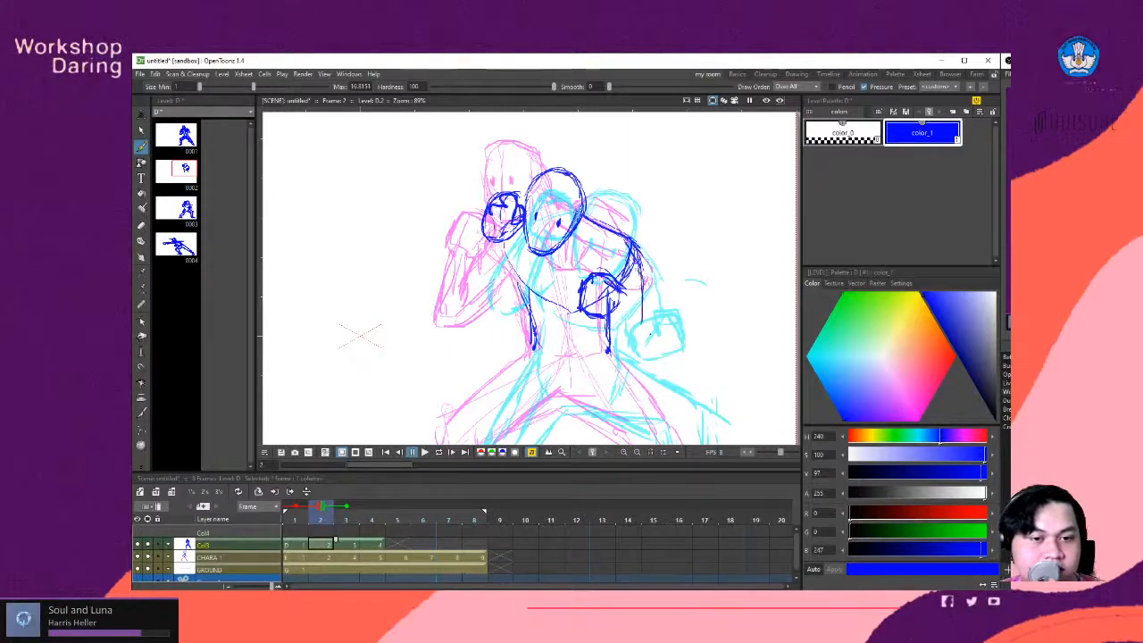
pyautogui.moveTo(639, 280)
pyautogui.mouseDown()
pyautogui.moveTo(643, 323)
pyautogui.moveTo(624, 316)
pyautogui.mouseUp()
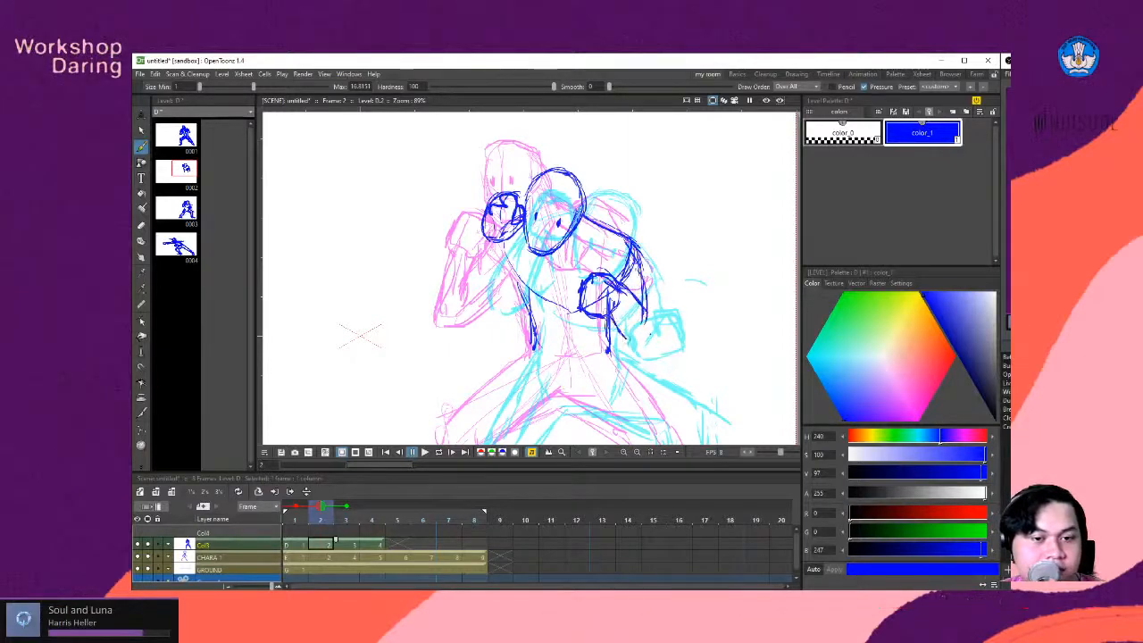
pyautogui.moveTo(645, 309); pyautogui.dragTo(650, 336)
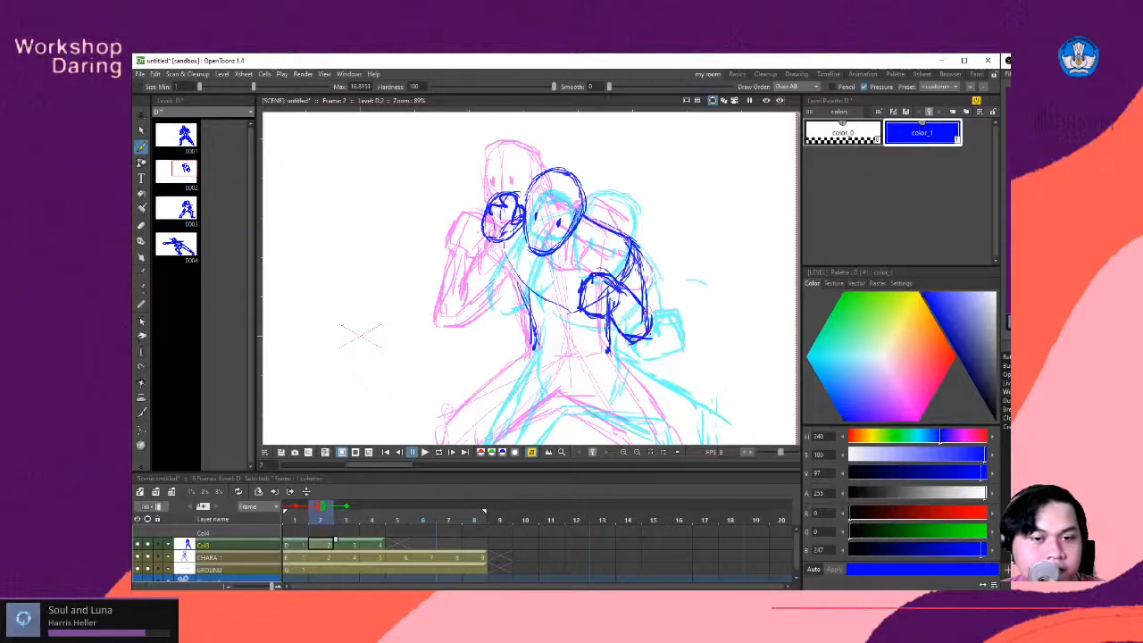
pyautogui.moveTo(637, 277); pyautogui.dragTo(646, 312)
pyautogui.moveTo(622, 239)
pyautogui.mouseDown()
pyautogui.moveTo(633, 259)
pyautogui.moveTo(630, 246)
pyautogui.mouseUp()
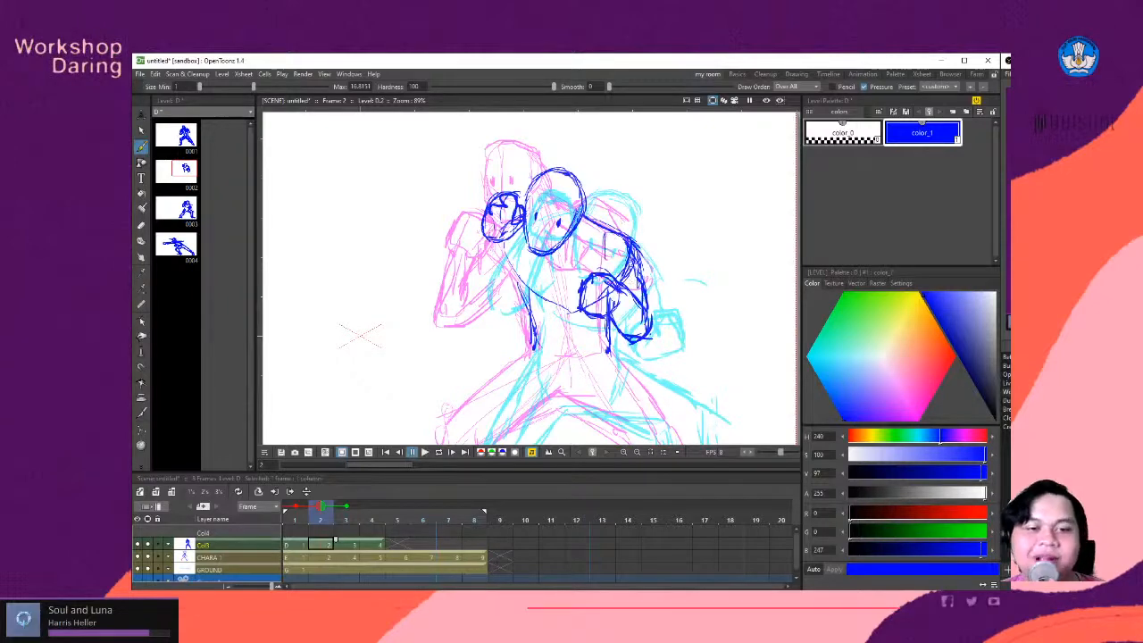
pyautogui.moveTo(606, 237); pyautogui.dragTo(610, 271)
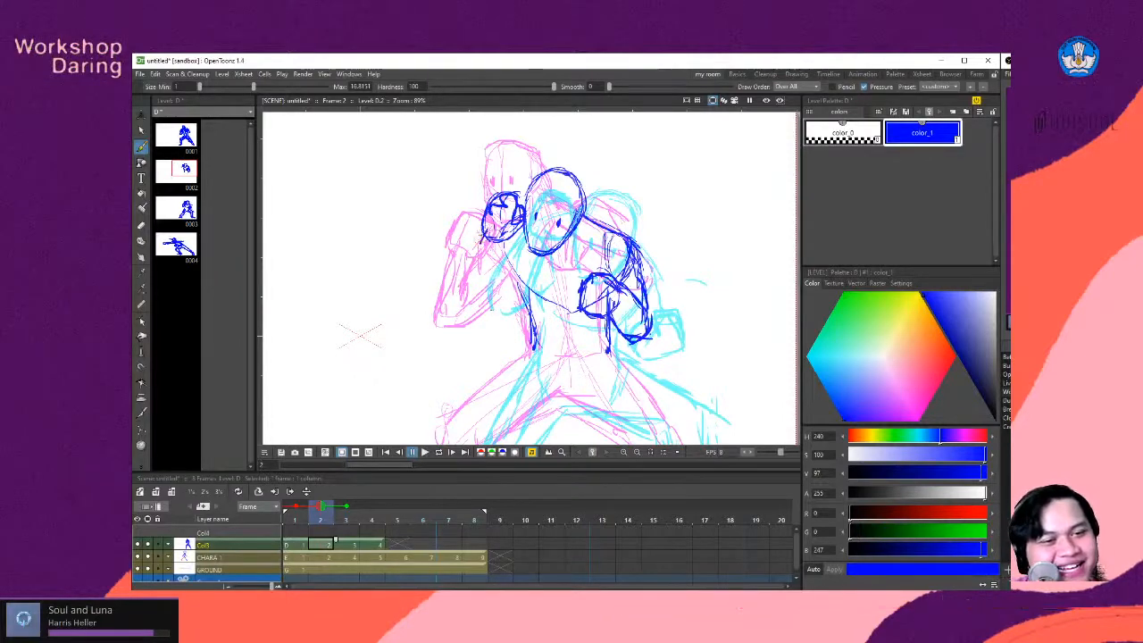
# - Draw the raised front arm with a forearm below the face-level fist and an upper arm joining the chest
pyautogui.moveTo(466, 278); pyautogui.dragTo(487, 319)
pyautogui.moveTo(503, 244); pyautogui.dragTo(498, 283)
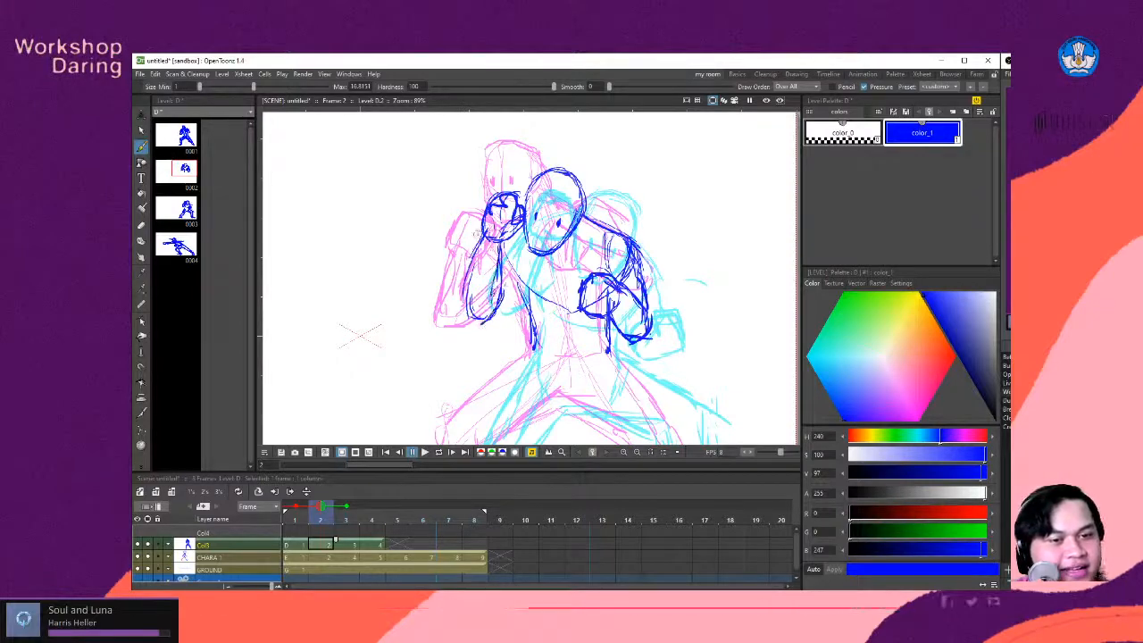
pyautogui.moveTo(513, 268); pyautogui.dragTo(500, 300)
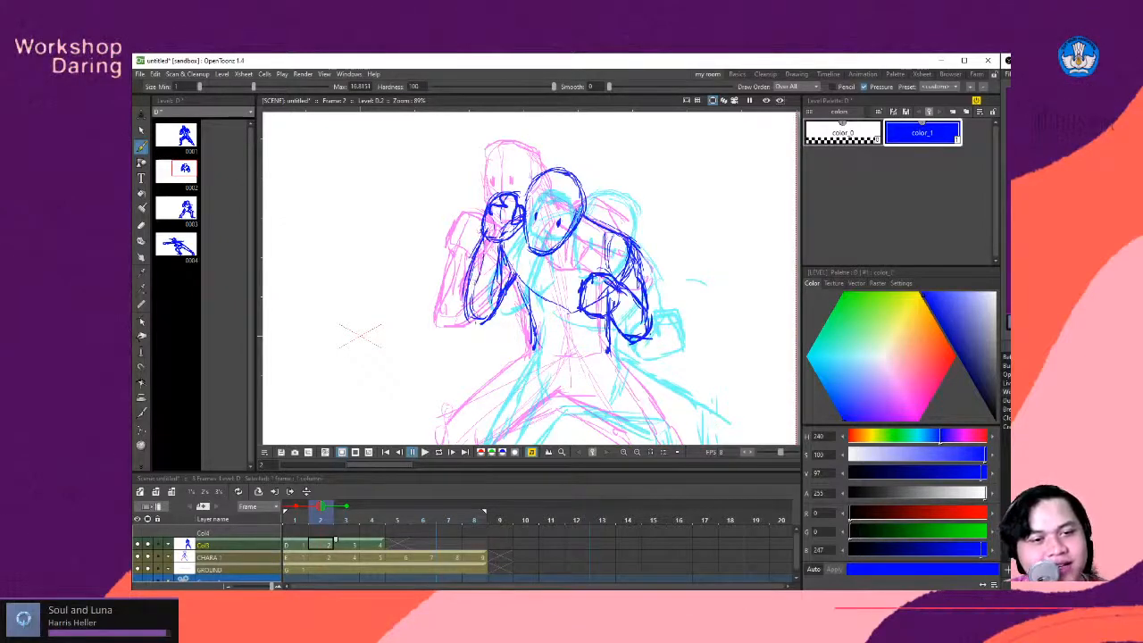
# - Sketch the front leg's outer and inner contours from the waist and crotch down to the ankle at the ground line
pyautogui.moveTo(502, 365); pyautogui.dragTo(485, 338)
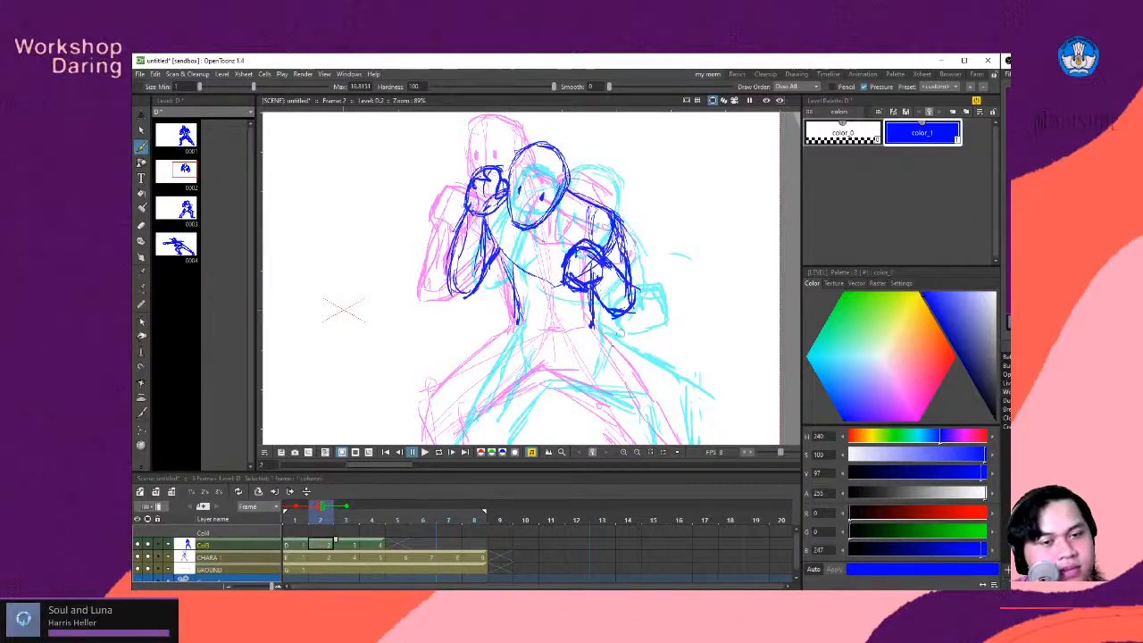
pyautogui.moveTo(513, 358)
pyautogui.mouseDown()
pyautogui.moveTo(530, 284)
pyautogui.moveTo(560, 347)
pyautogui.mouseUp()
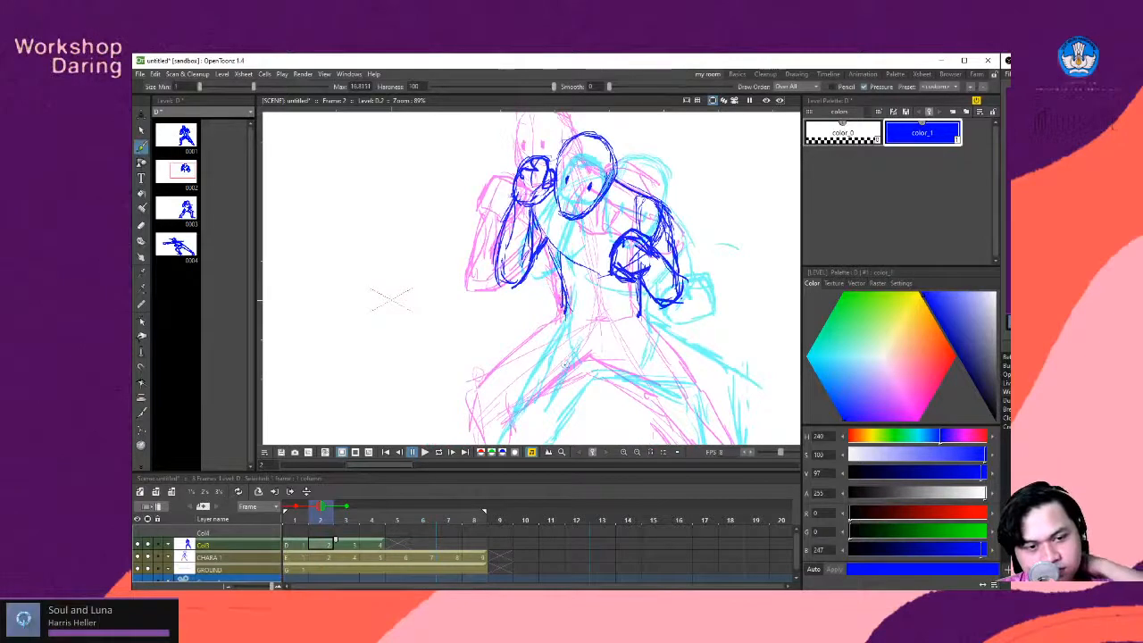
pyautogui.moveTo(509, 362)
pyautogui.mouseDown()
pyautogui.moveTo(532, 288)
pyautogui.moveTo(590, 243)
pyautogui.moveTo(541, 300)
pyautogui.mouseUp()
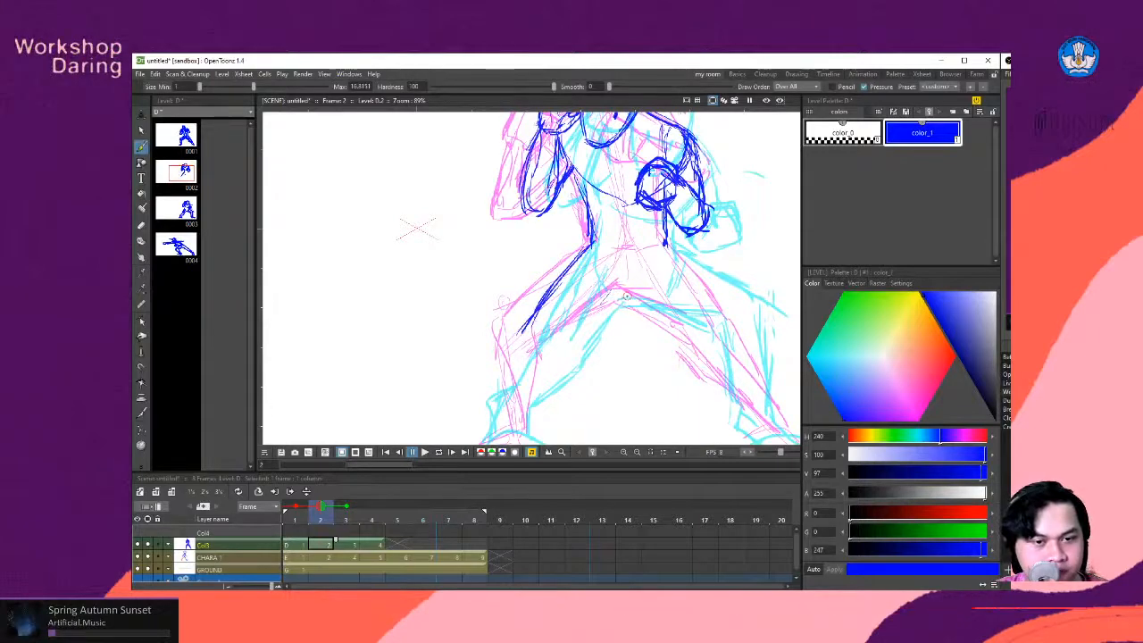
pyautogui.moveTo(615, 298); pyautogui.dragTo(556, 360)
pyautogui.moveTo(526, 397); pyautogui.dragTo(543, 337)
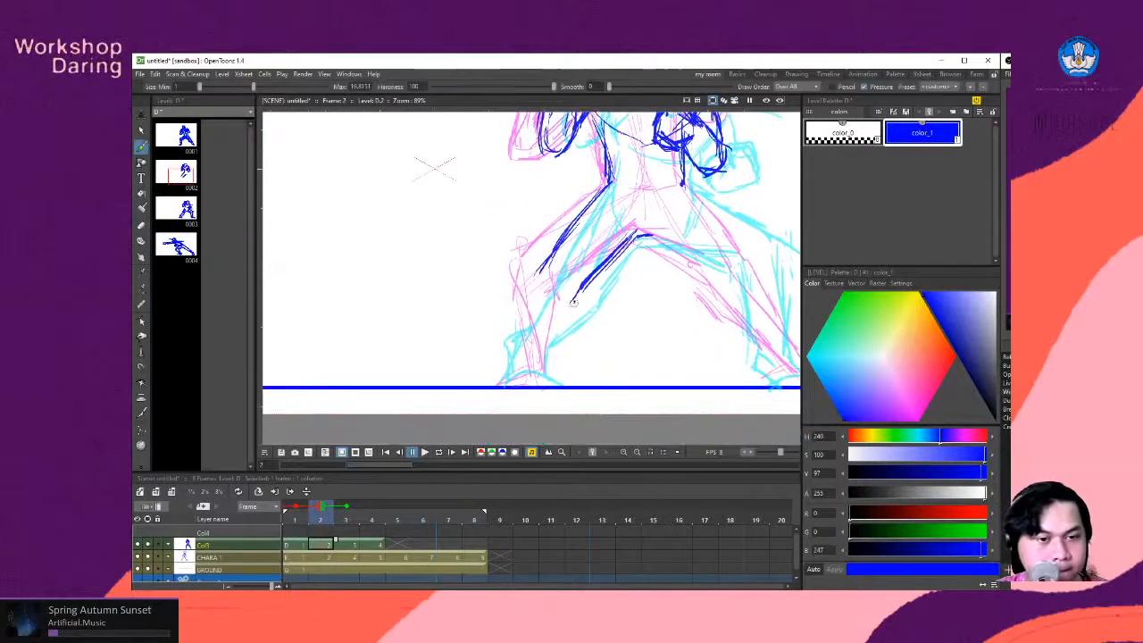
pyautogui.moveTo(584, 287); pyautogui.dragTo(543, 351)
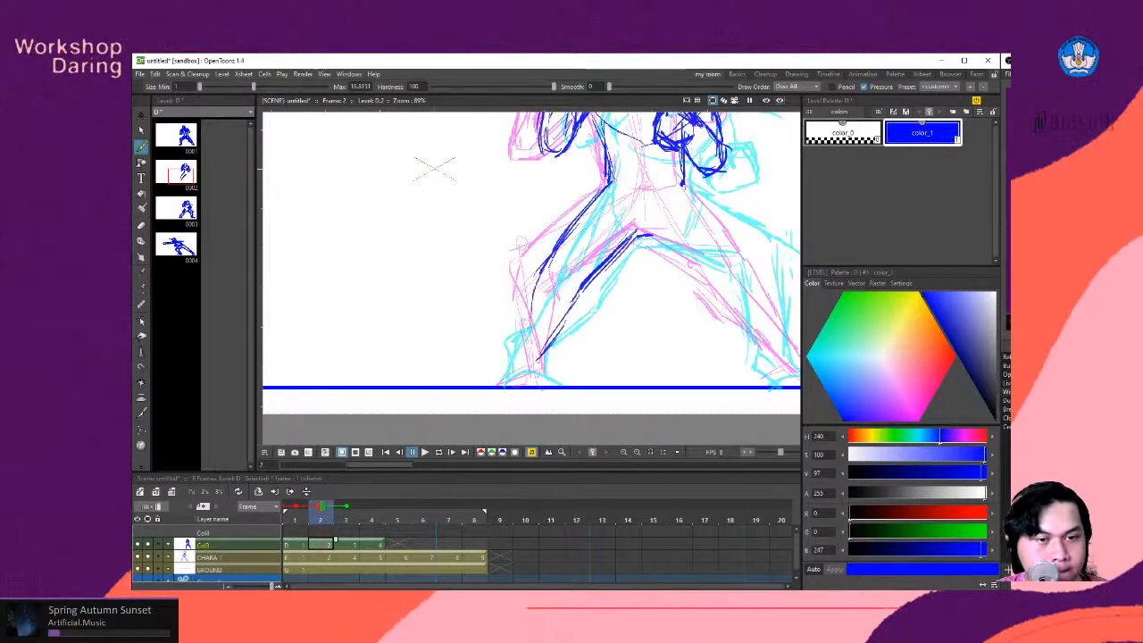
pyautogui.moveTo(550, 264); pyautogui.dragTo(525, 337)
pyautogui.moveTo(541, 284); pyautogui.dragTo(507, 385)
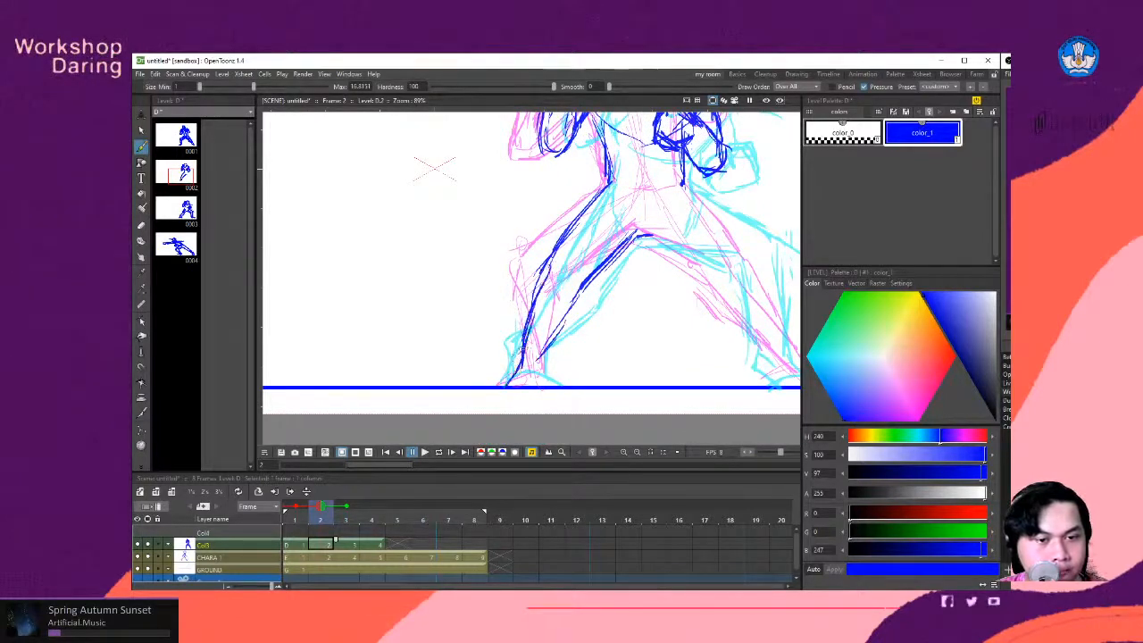
# - Sketch the front foot on the ground line, undoing the overlong stroke and redrawing it as a shorter foot
pyautogui.moveTo(527, 345)
pyautogui.mouseDown()
pyautogui.moveTo(501, 385)
pyautogui.moveTo(559, 385)
pyautogui.mouseUp()
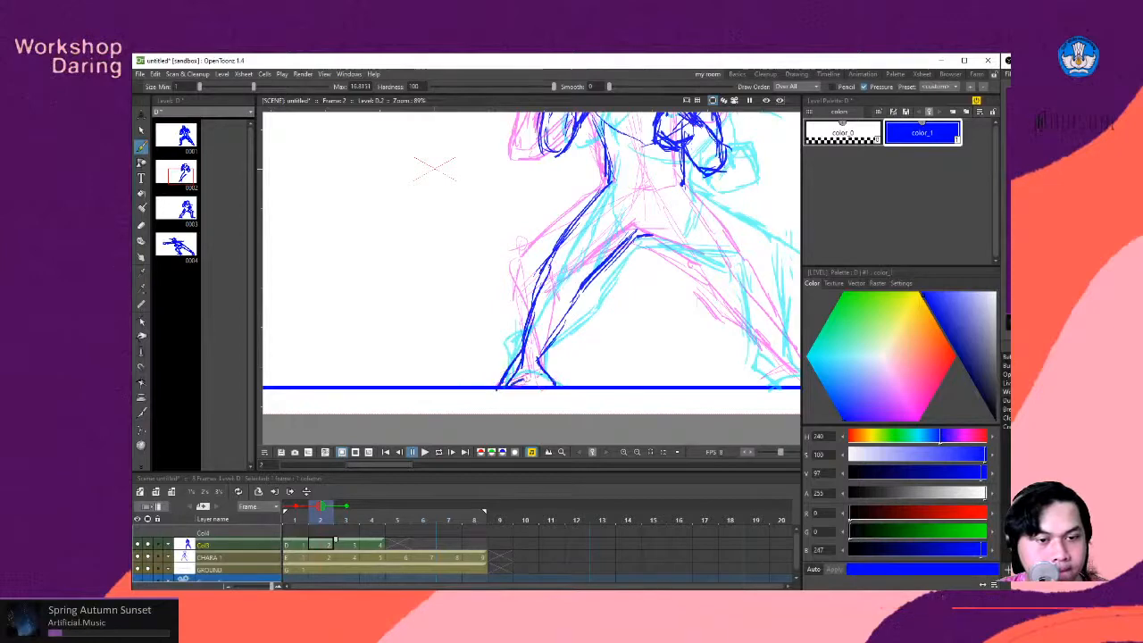
pyautogui.press('space')
pyautogui.moveTo(613, 325); pyautogui.dragTo(606, 328)
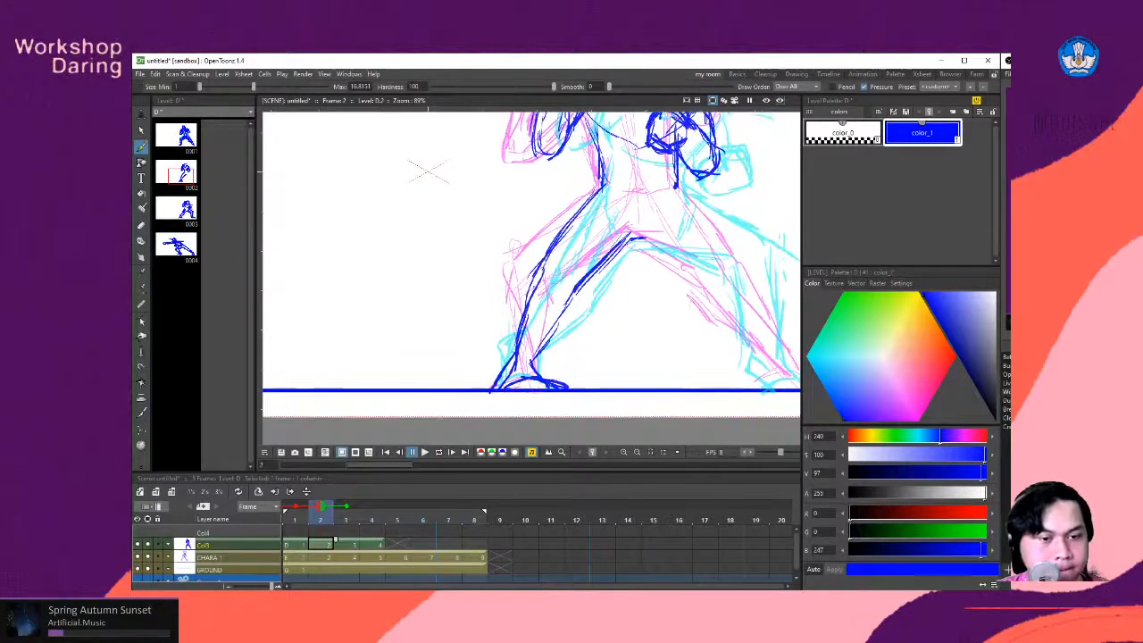
pyautogui.hotkey('ctrl', 'z')
pyautogui.moveTo(502, 376); pyautogui.dragTo(537, 386)
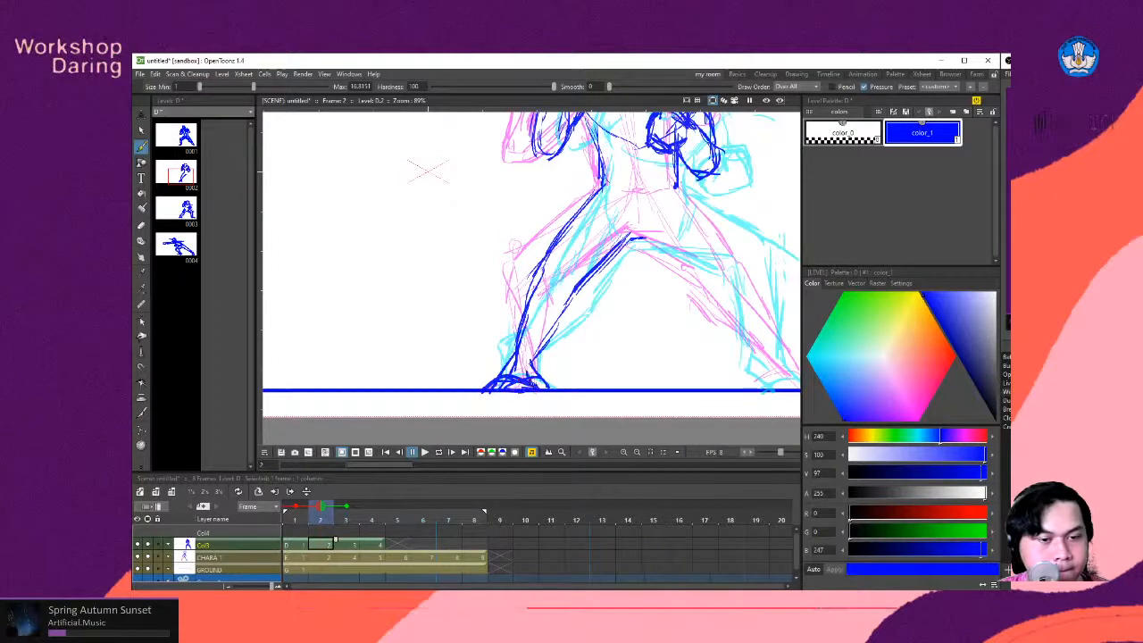
# - Draw the rear leg's inner and outer contours from the crotch and waist over the bent knee and down the shin
pyautogui.press('space')
pyautogui.moveTo(648, 299); pyautogui.dragTo(567, 406)
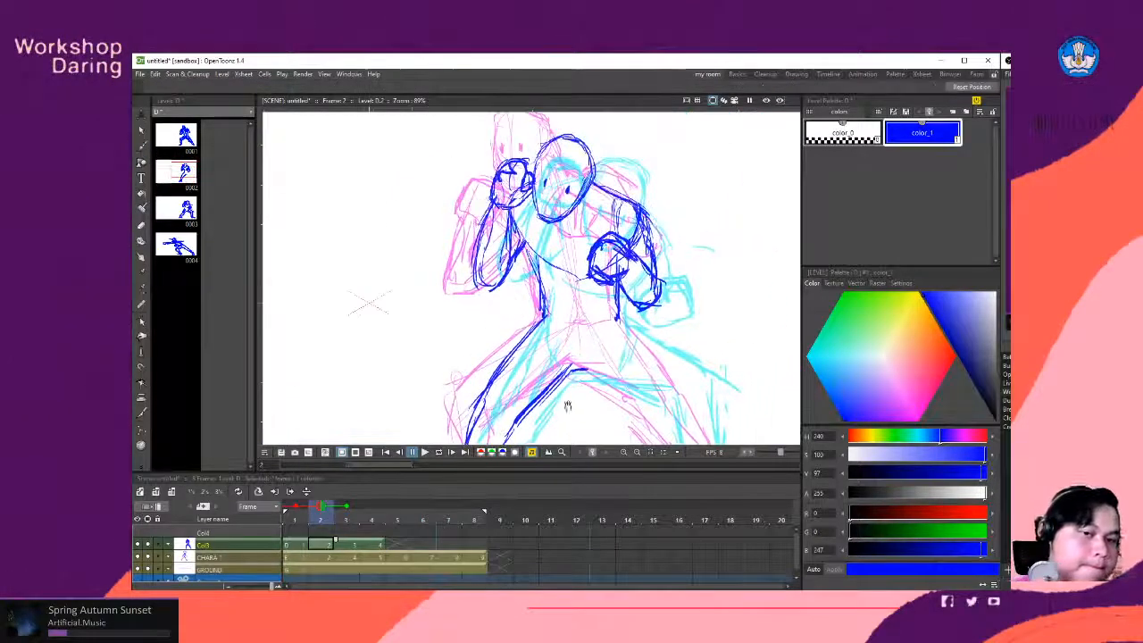
pyautogui.moveTo(638, 371)
pyautogui.mouseDown()
pyautogui.moveTo(595, 310)
pyautogui.moveTo(572, 316)
pyautogui.moveTo(580, 323)
pyautogui.moveTo(562, 303)
pyautogui.moveTo(572, 306)
pyautogui.moveTo(519, 290)
pyautogui.moveTo(604, 315)
pyautogui.mouseUp()
pyautogui.moveTo(557, 304); pyautogui.dragTo(596, 315)
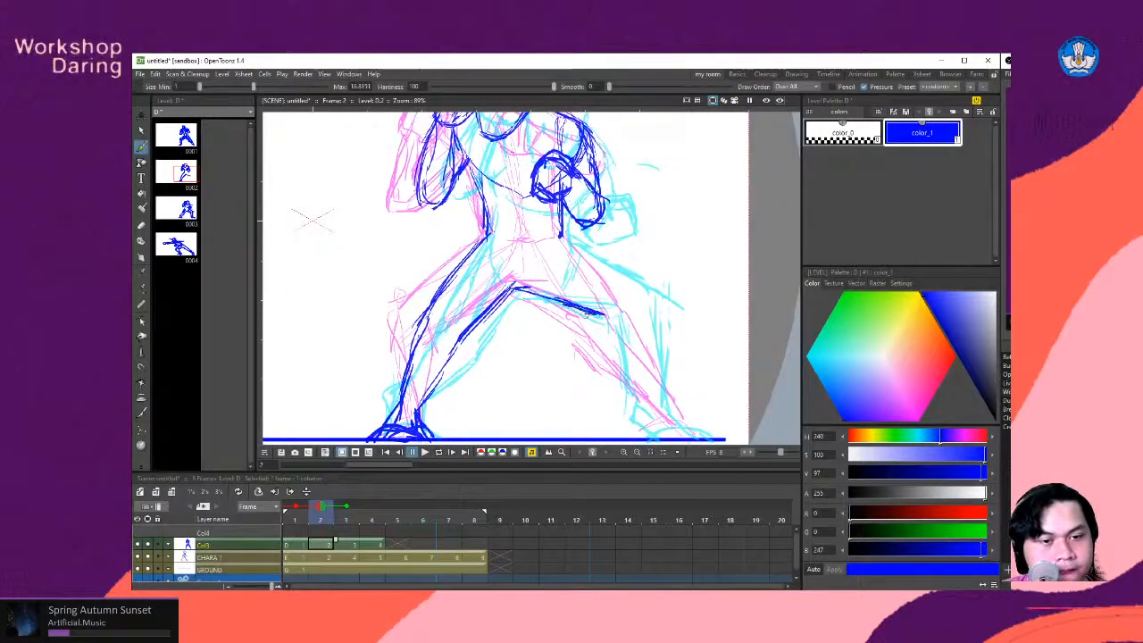
pyautogui.moveTo(564, 238); pyautogui.dragTo(640, 288)
pyautogui.moveTo(604, 267)
pyautogui.mouseDown()
pyautogui.moveTo(644, 294)
pyautogui.moveTo(678, 411)
pyautogui.mouseUp()
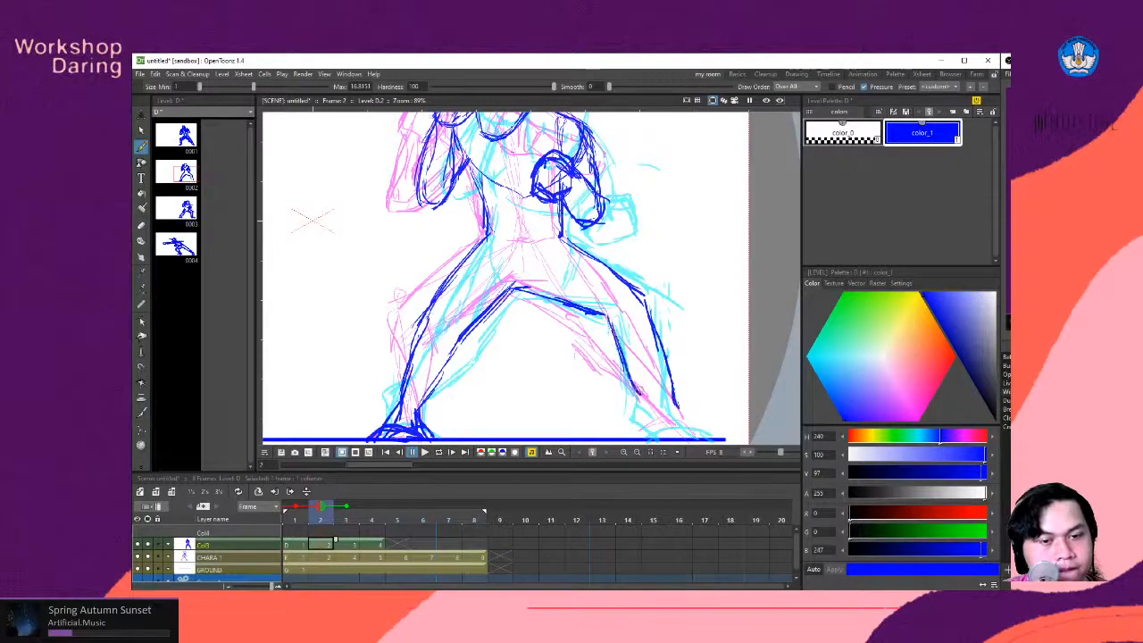
# - Extend the rear leg's inner shin line to the ankle and sketch the rear foot on the ground line
pyautogui.moveTo(614, 328)
pyautogui.mouseDown()
pyautogui.moveTo(647, 423)
pyautogui.moveTo(667, 438)
pyautogui.moveTo(701, 435)
pyautogui.moveTo(663, 437)
pyautogui.mouseUp()
pyautogui.moveTo(662, 436); pyautogui.dragTo(716, 437)
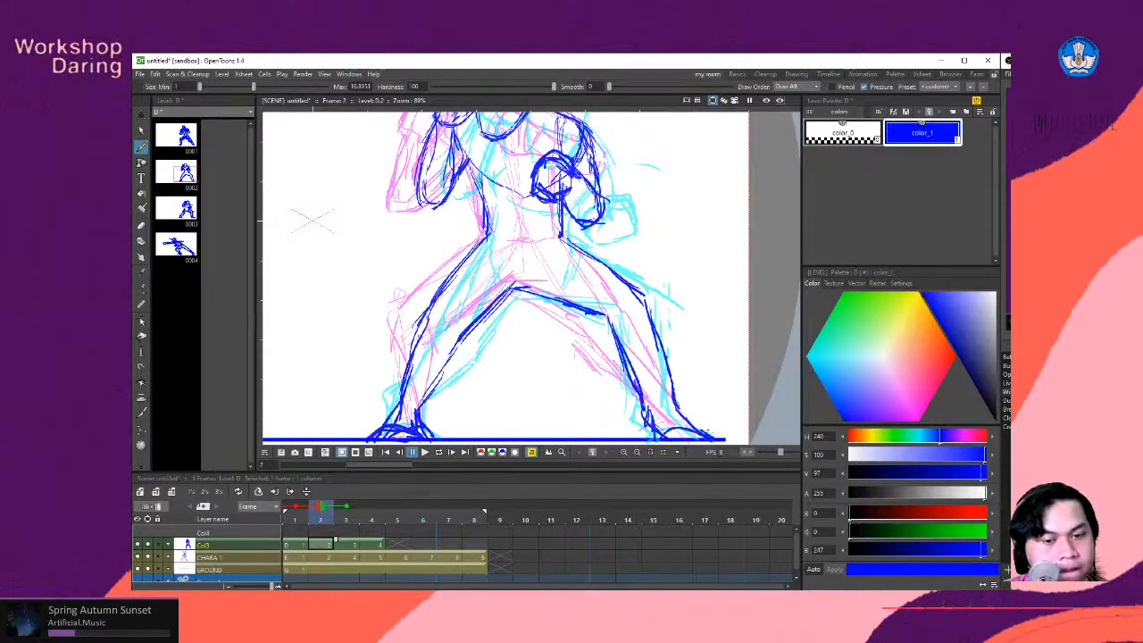
pyautogui.scroll(-3, 581, 375)
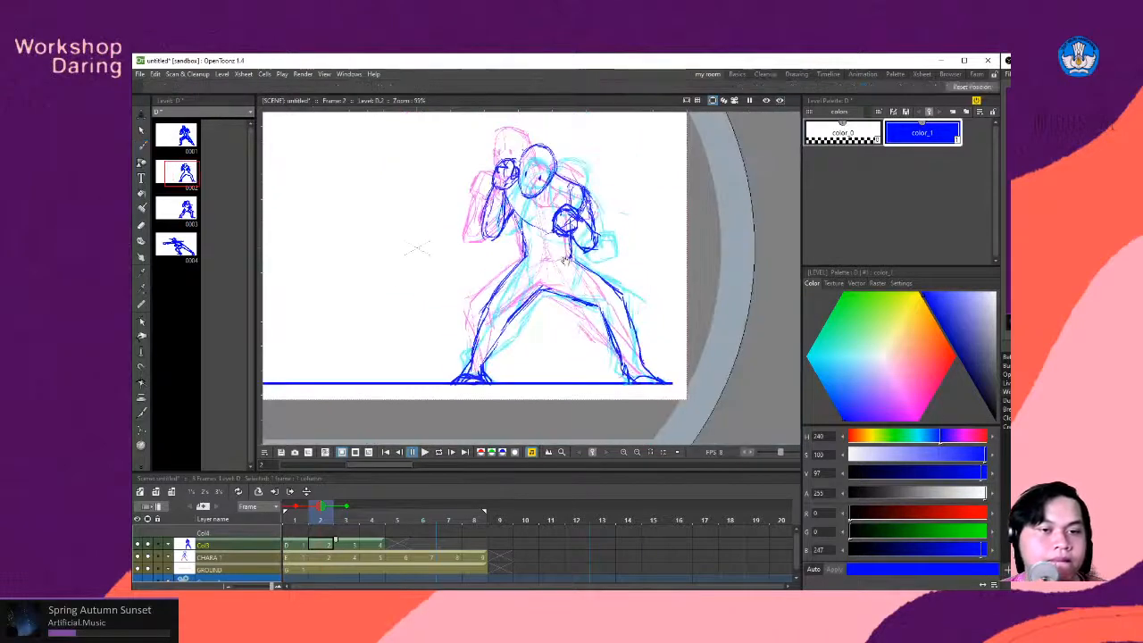
pyautogui.scroll(2, 525, 271)
pyautogui.scroll(-2, 525, 271)
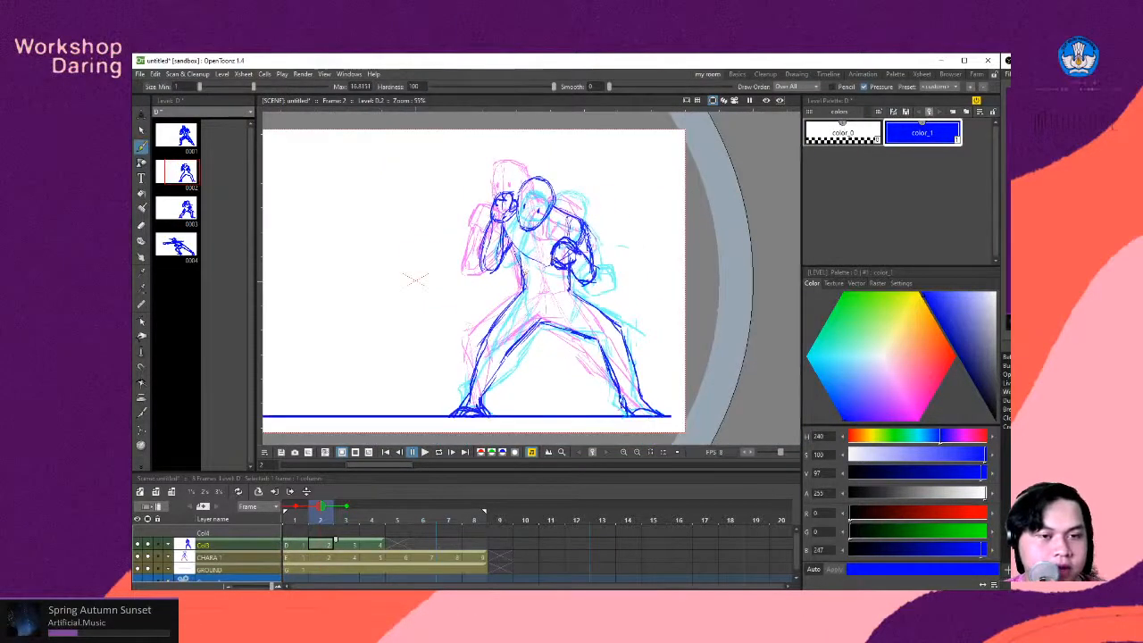
# - Extend the crouch drawing on frame 3 through frame 4 and duplicate it there as a separate drawing
pyautogui.press('Left')
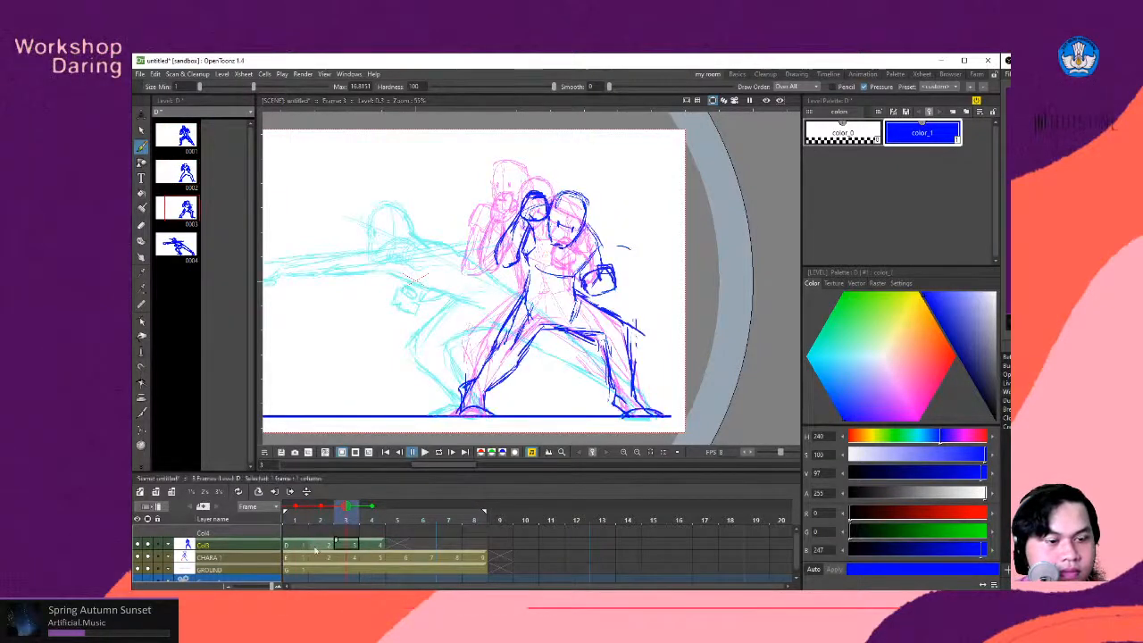
pyautogui.moveTo(366, 544); pyautogui.dragTo(398, 544)
pyautogui.click(373, 545)
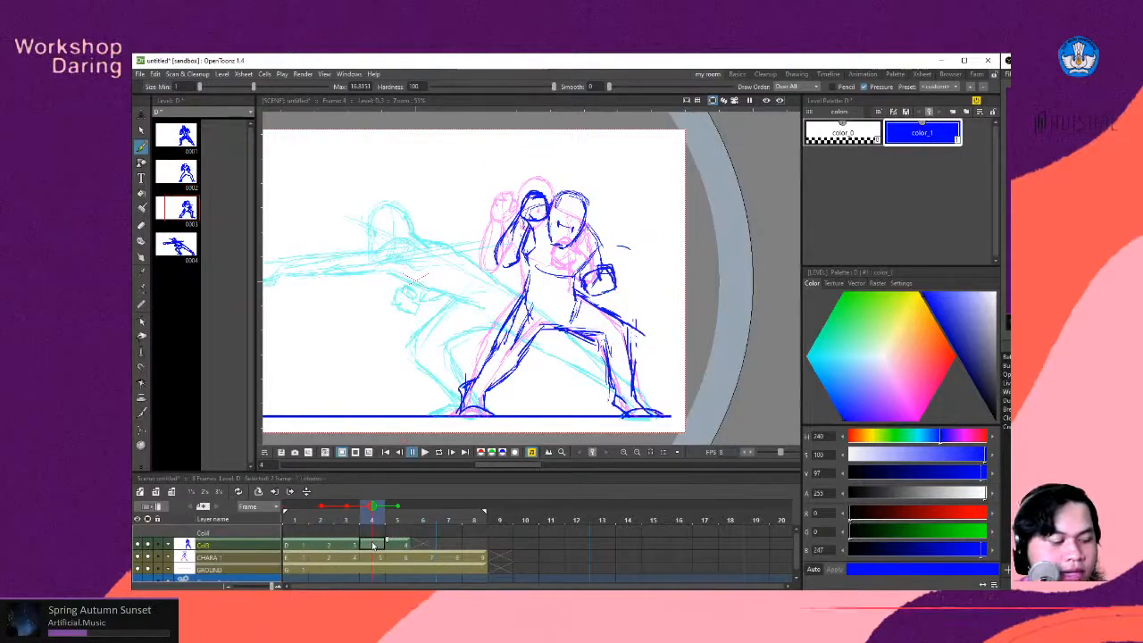
pyautogui.press('d')
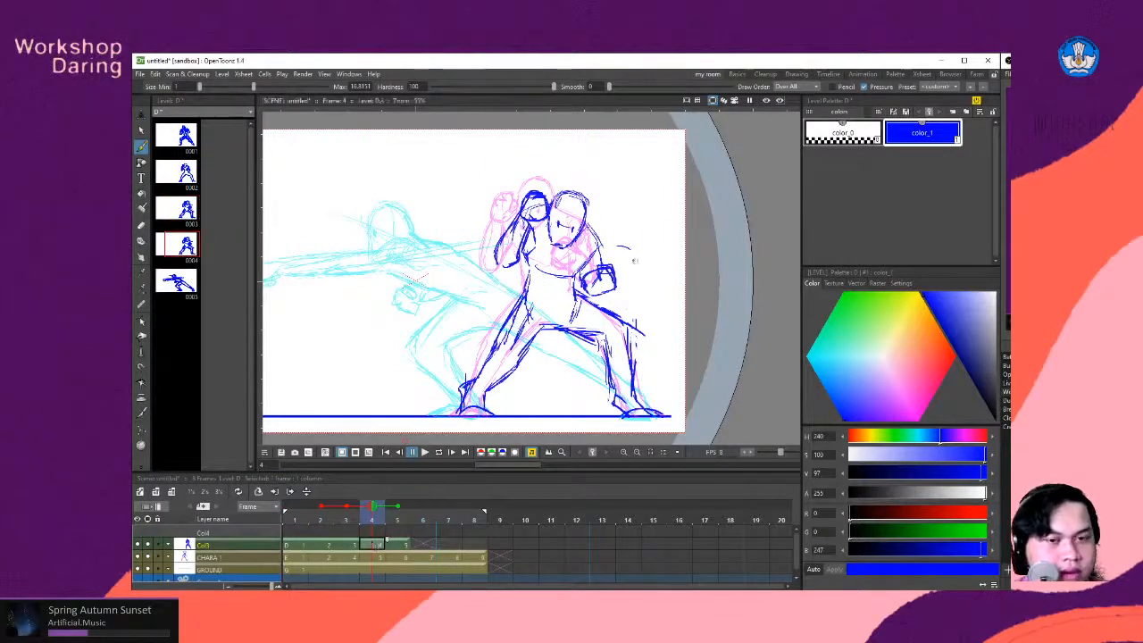
pyautogui.press('s')
pyautogui.moveTo(377, 357)
pyautogui.mouseDown()
pyautogui.moveTo(473, 140)
pyautogui.moveTo(662, 165)
pyautogui.moveTo(687, 430)
pyautogui.moveTo(506, 454)
pyautogui.moveTo(391, 429)
pyautogui.moveTo(370, 364)
pyautogui.mouseUp()
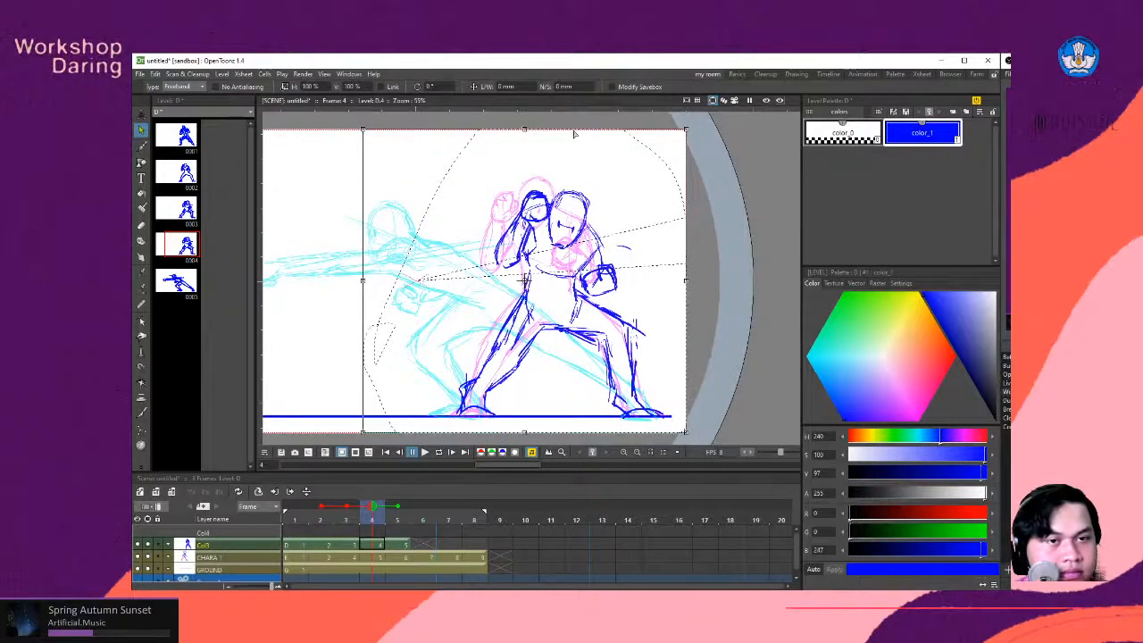
pyautogui.moveTo(531, 132); pyautogui.dragTo(547, 136)
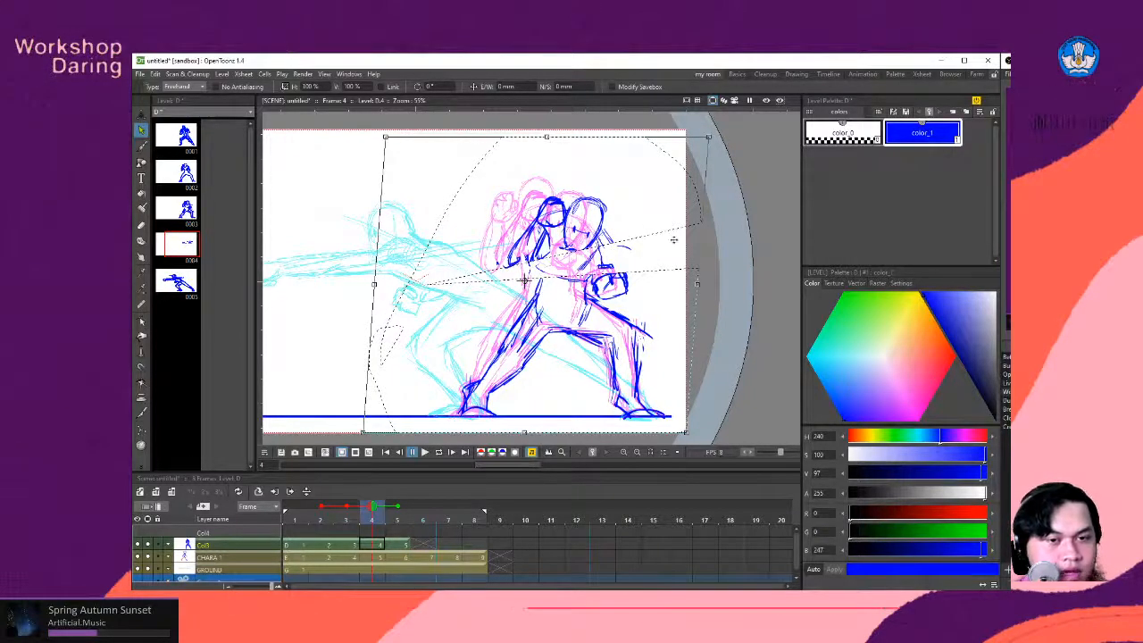
pyautogui.hotkey('ctrl', 's')
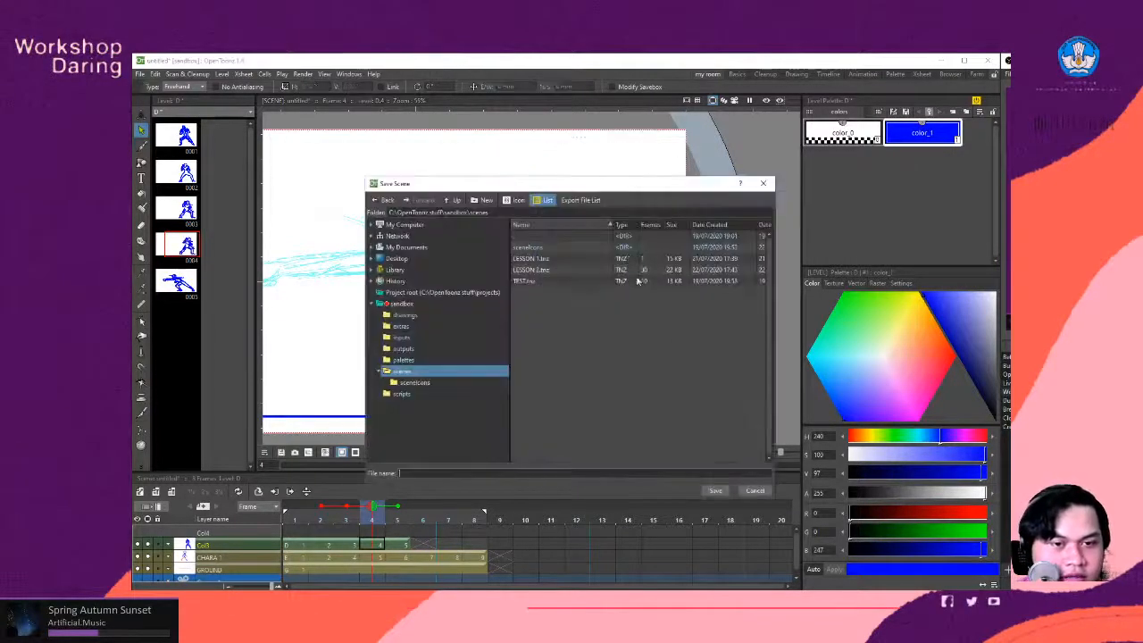
pyautogui.click(755, 490)
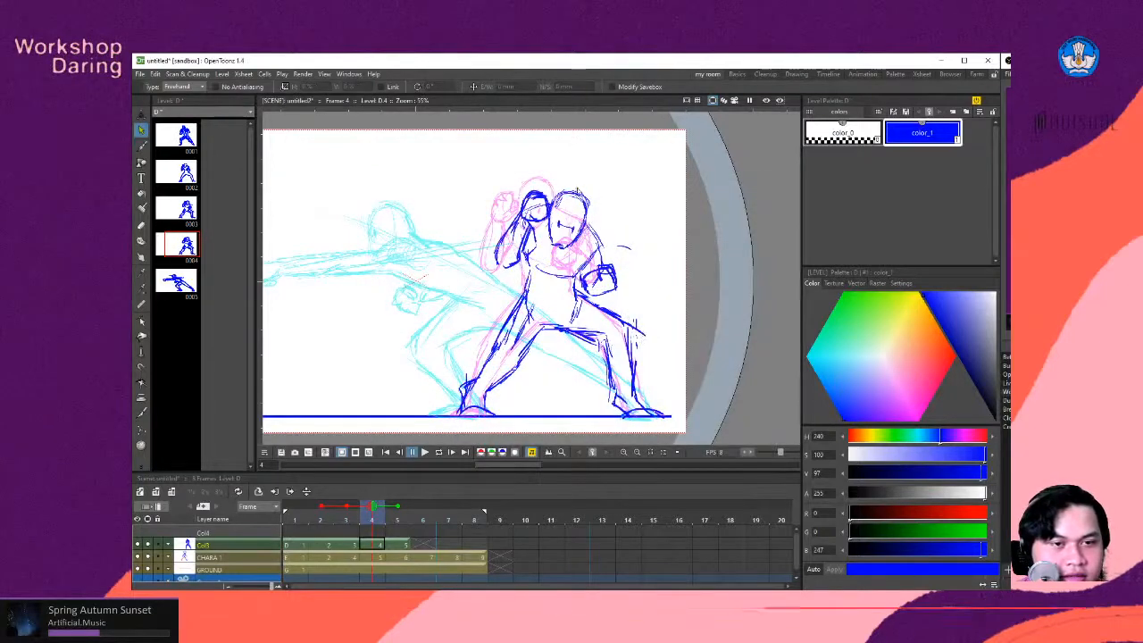
# - Select the whole figure on frame 4 with a freehand selection and skew its upper body backward and slightly down, keeping the feet planted
pyautogui.moveTo(442, 231); pyautogui.dragTo(514, 159)
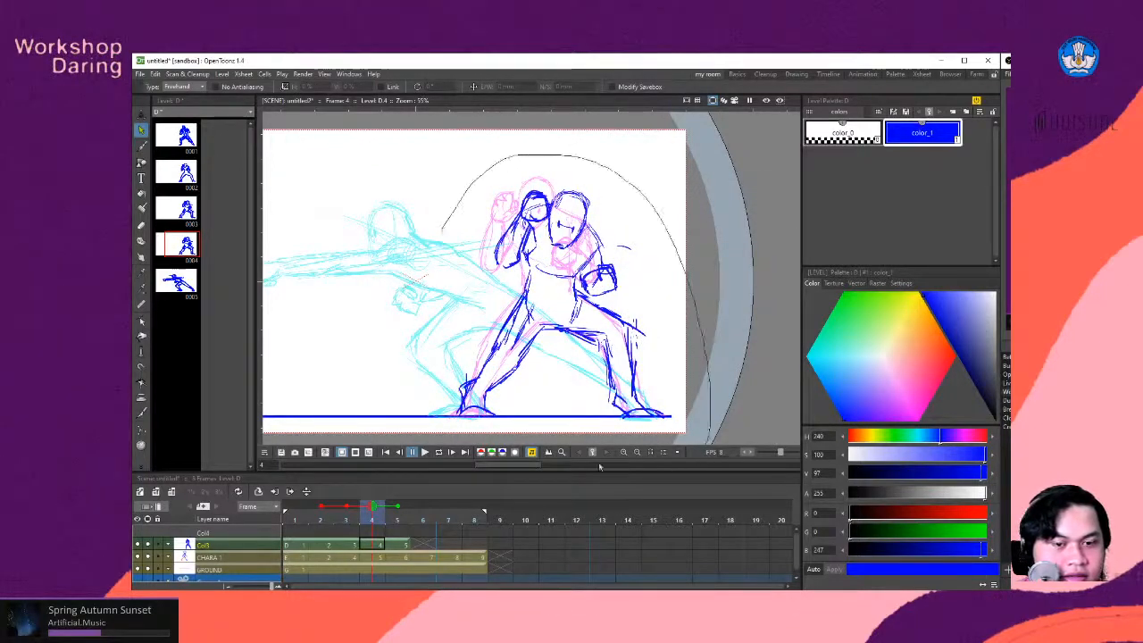
pyautogui.moveTo(600, 467)
pyautogui.mouseDown()
pyautogui.moveTo(393, 382)
pyautogui.moveTo(443, 230)
pyautogui.mouseUp()
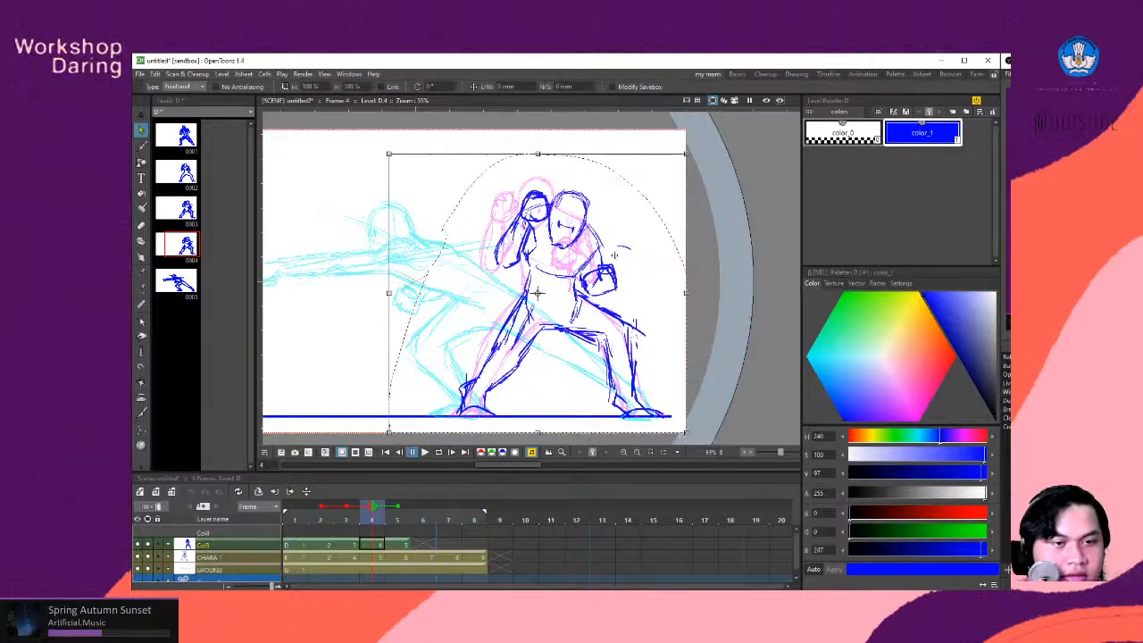
pyautogui.moveTo(543, 154); pyautogui.dragTo(555, 167)
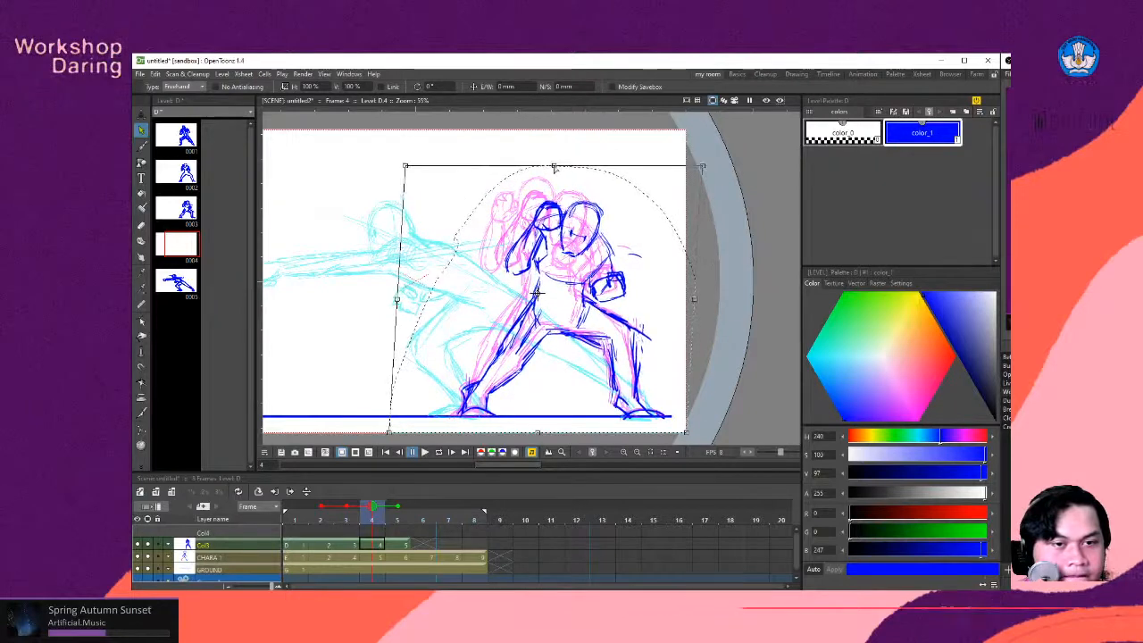
pyautogui.click(755, 241)
pyautogui.scroll(-3, 423, 285)
pyautogui.scroll(2, 429, 293)
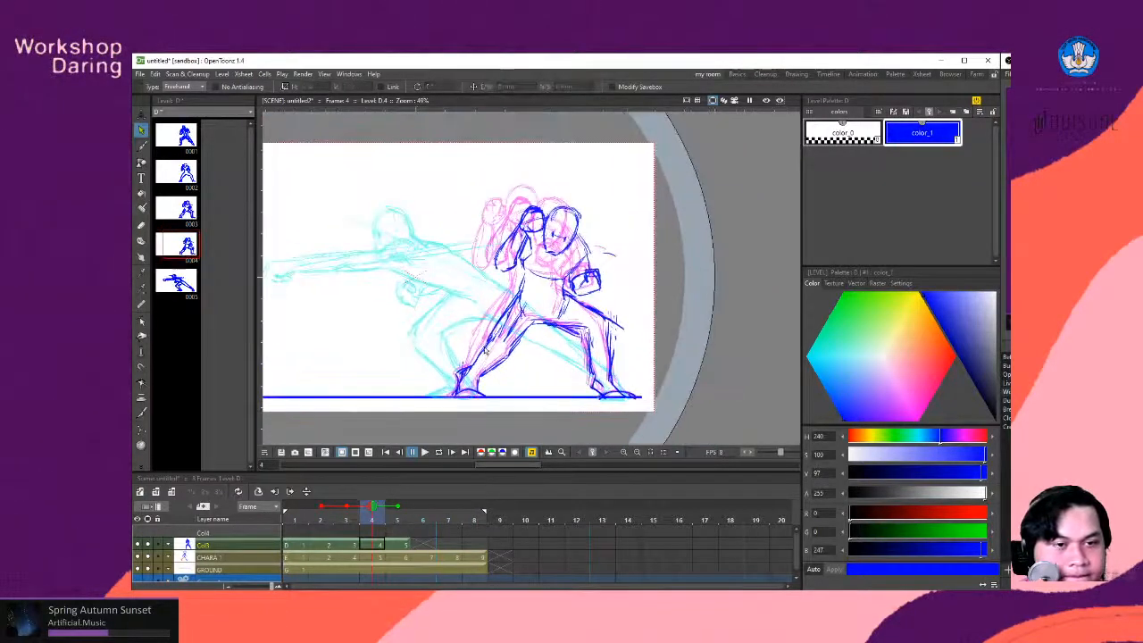
# - Review the motion by stepping through the drawings on frames 1 to 5 and playing the animation
pyautogui.press(',')
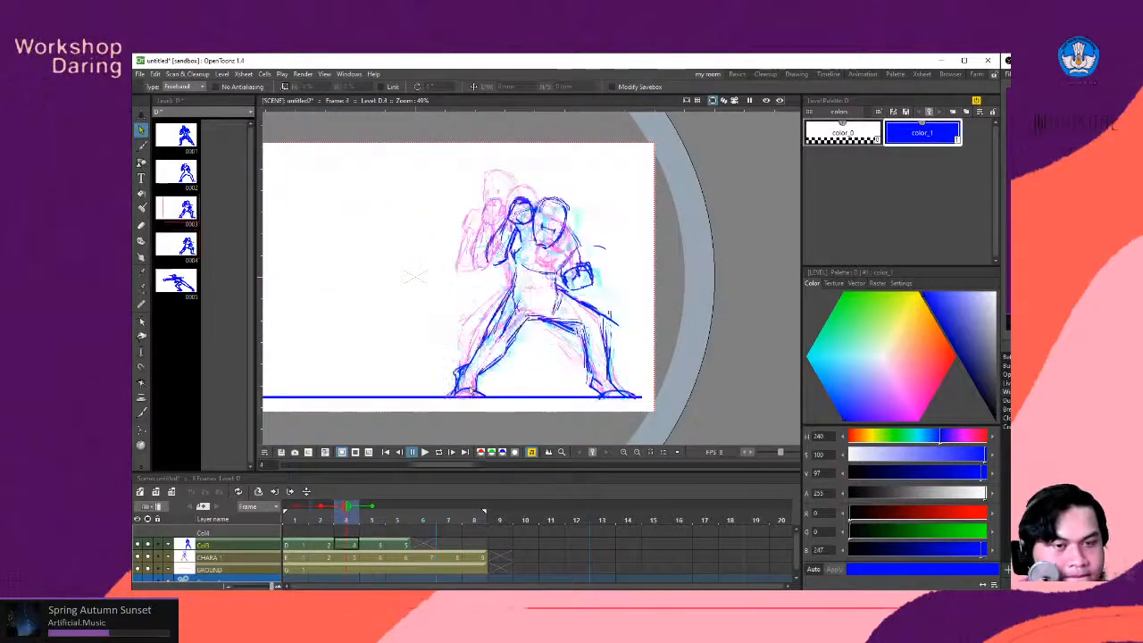
pyautogui.press(',')
pyautogui.press(',')
pyautogui.press('.')
pyautogui.press('.')
pyautogui.press('.')
pyautogui.press('.')
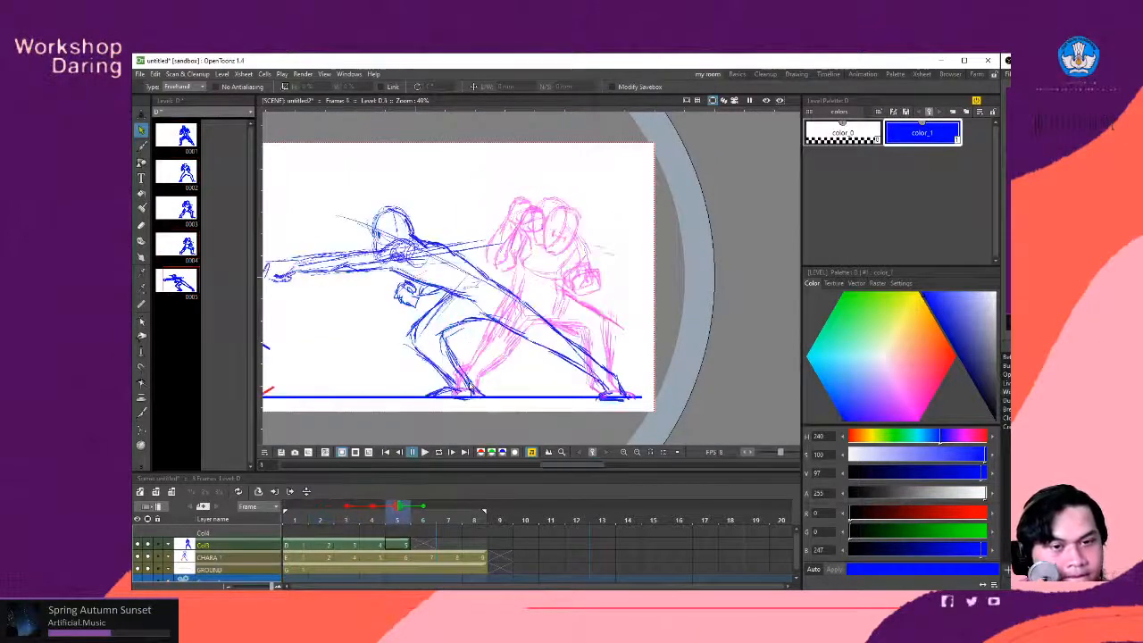
pyautogui.press(',')
pyautogui.press(',')
pyautogui.press(',')
pyautogui.press(',')
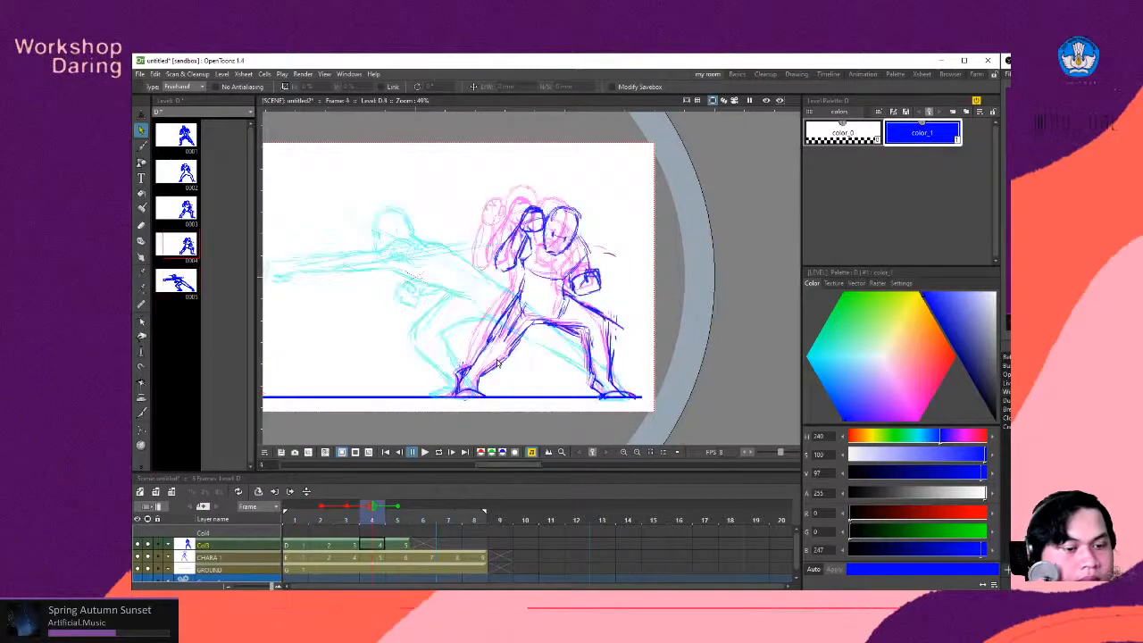
pyautogui.click(425, 452)
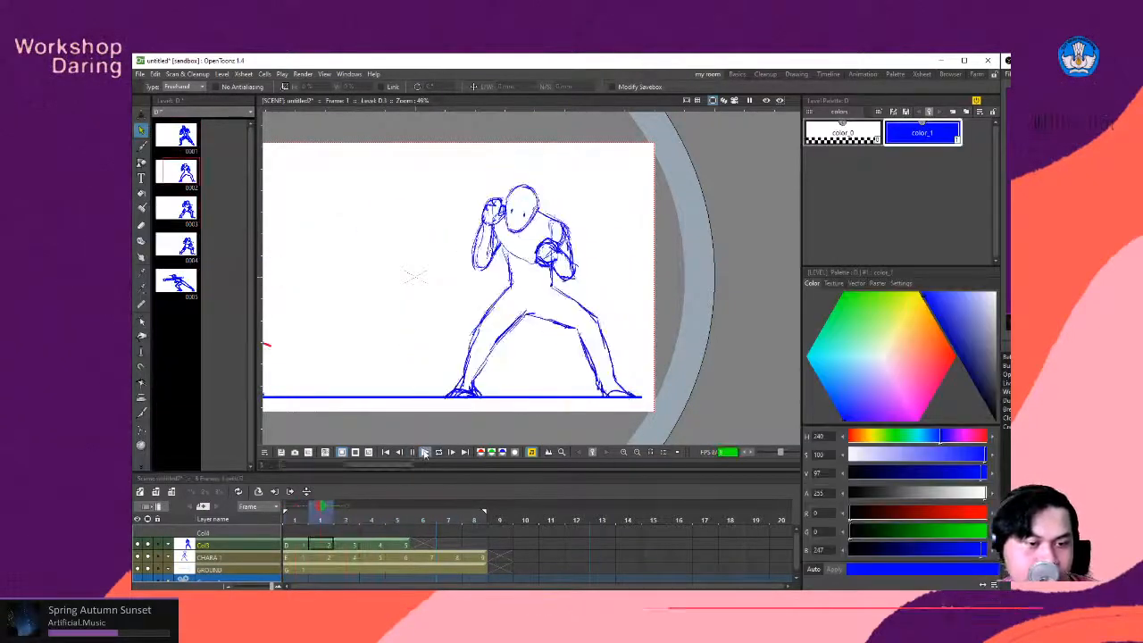
pyautogui.click(425, 454)
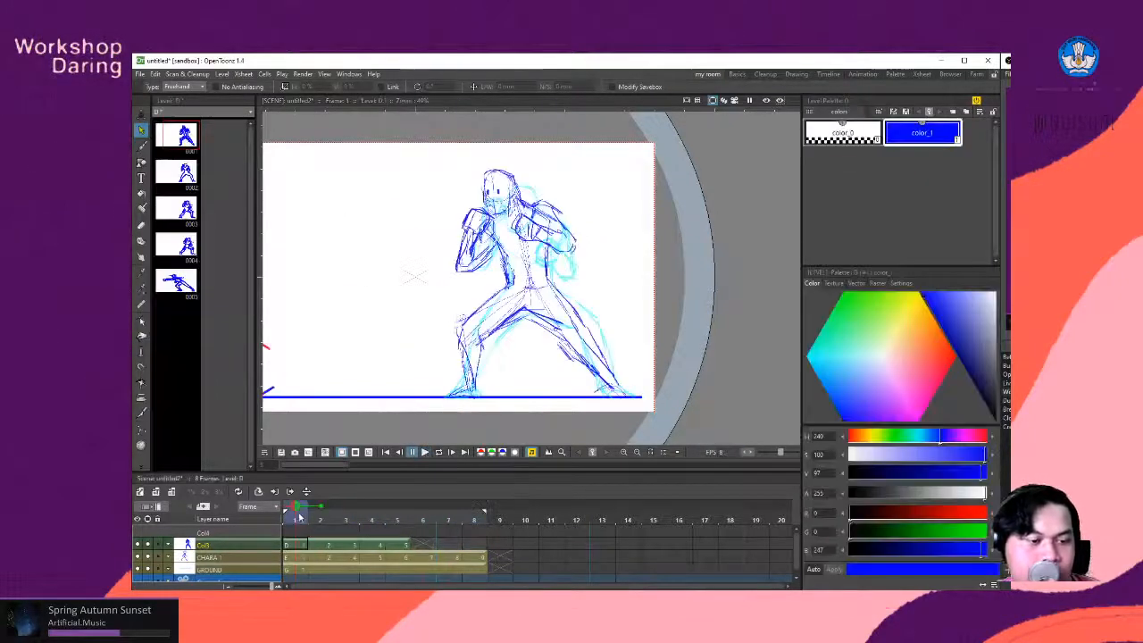
pyautogui.moveTo(313, 519)
pyautogui.mouseDown()
pyautogui.moveTo(369, 541)
pyautogui.moveTo(334, 550)
pyautogui.moveTo(399, 561)
pyautogui.moveTo(377, 569)
pyautogui.moveTo(397, 569)
pyautogui.moveTo(387, 572)
pyautogui.mouseUp()
# - Extend the leaning-back drawing on frame 4 through frame 5 and select its frame 5 cell
pyautogui.click(383, 546)
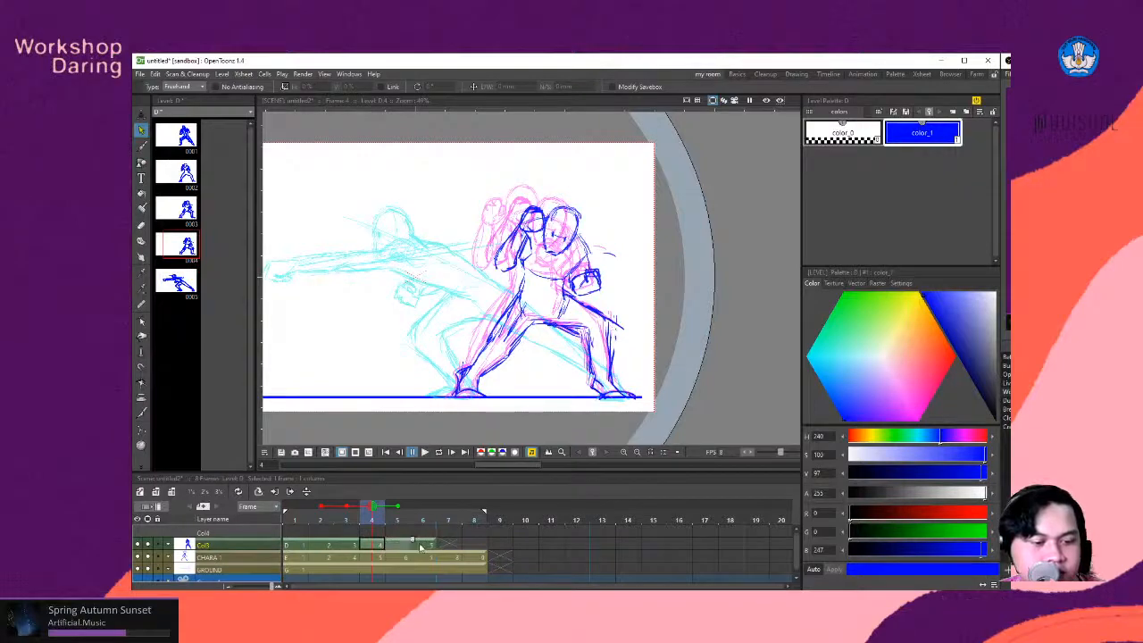
pyautogui.moveTo(421, 547); pyautogui.dragTo(419, 547)
pyautogui.click(401, 545)
pyautogui.scroll(-3, 478, 277)
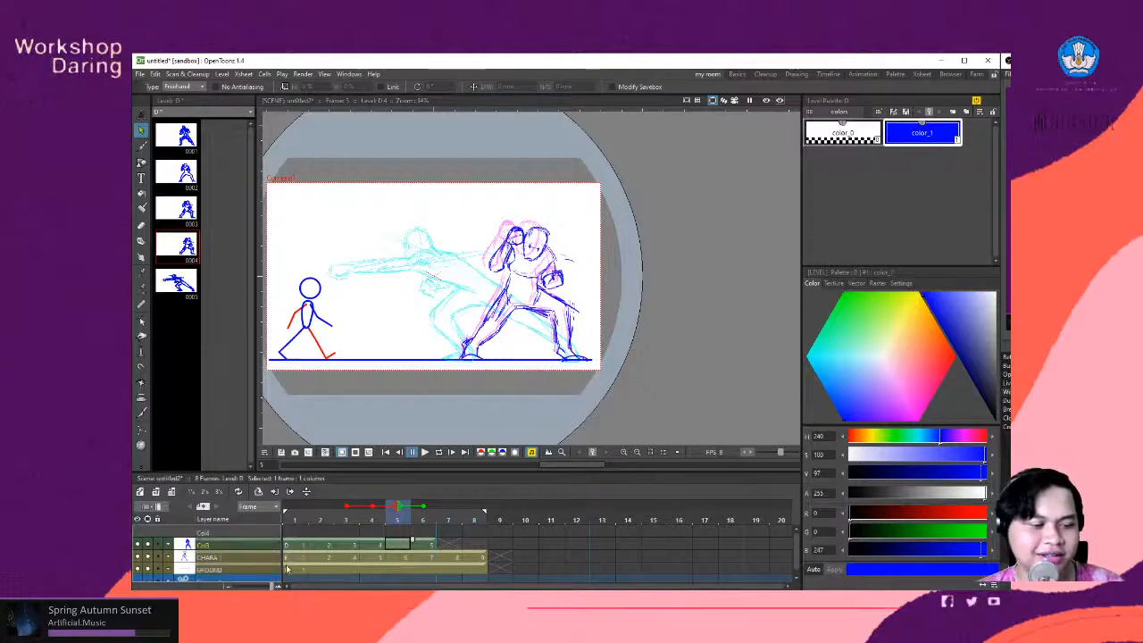
# - Switch to the browser and search Sakugabooru for the tag "smears"
pyautogui.click(236, 596)
pyautogui.click(179, 172)
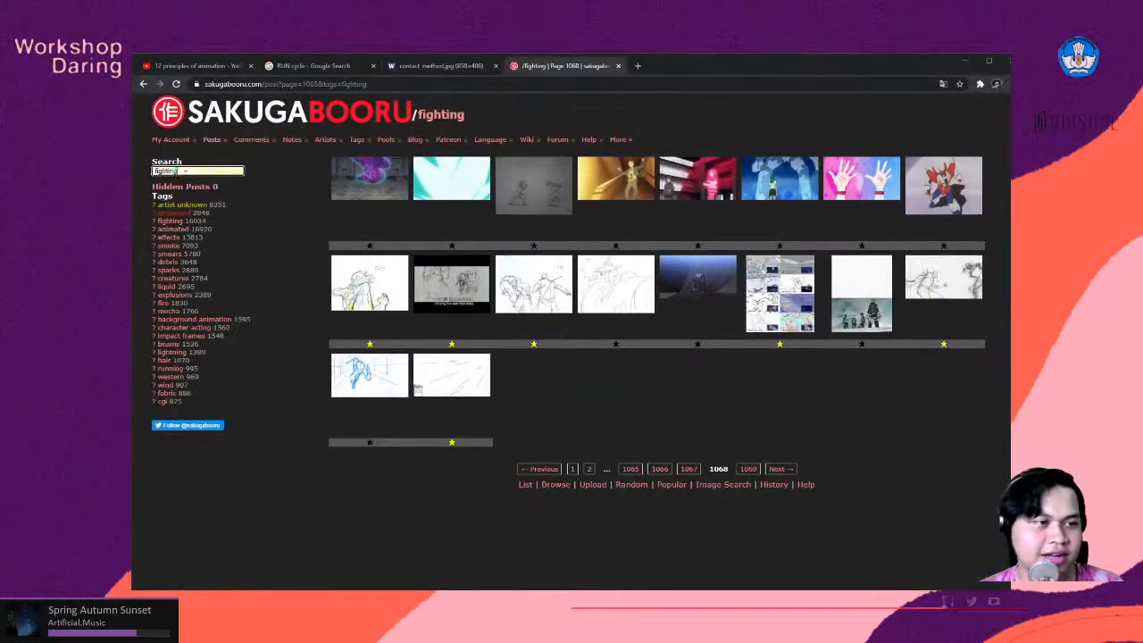
pyautogui.write('smear')
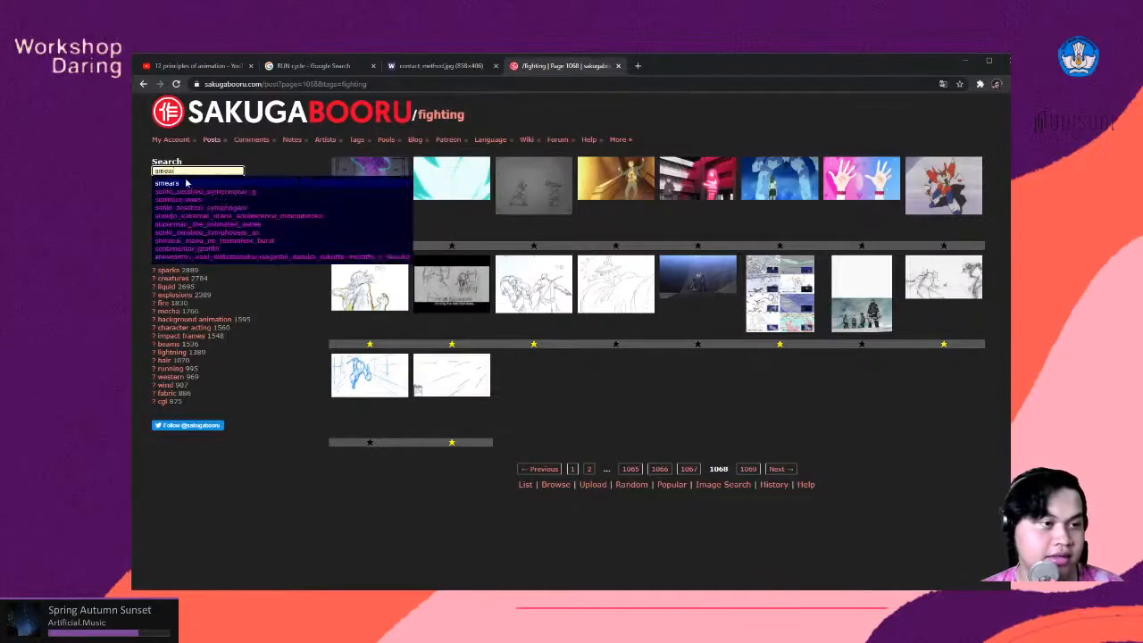
pyautogui.click(185, 183)
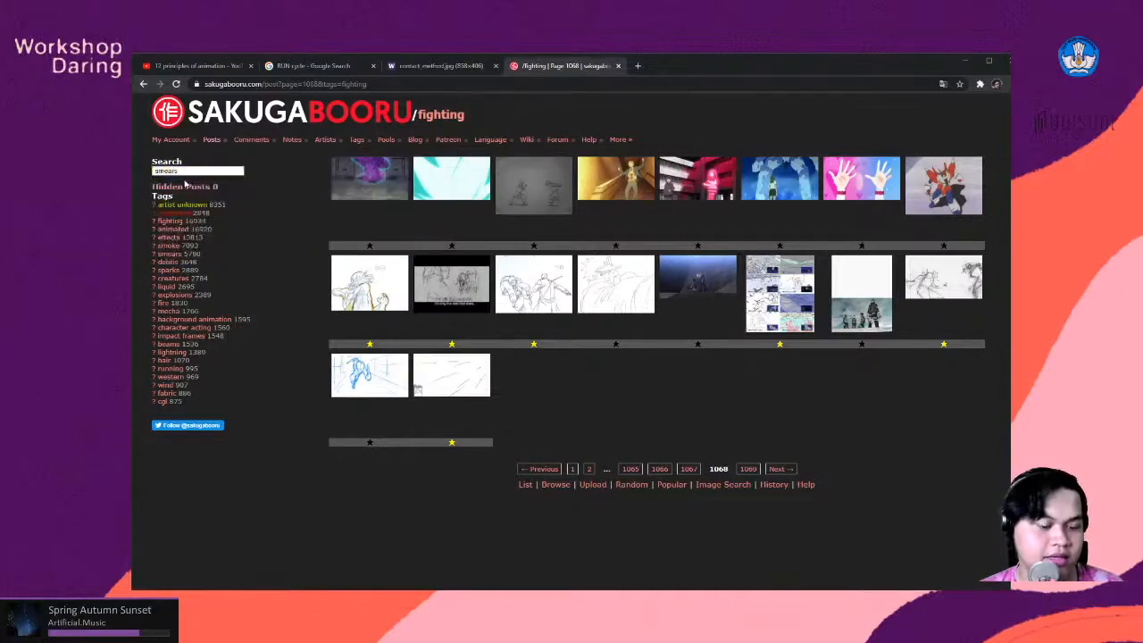
pyautogui.press('Return')
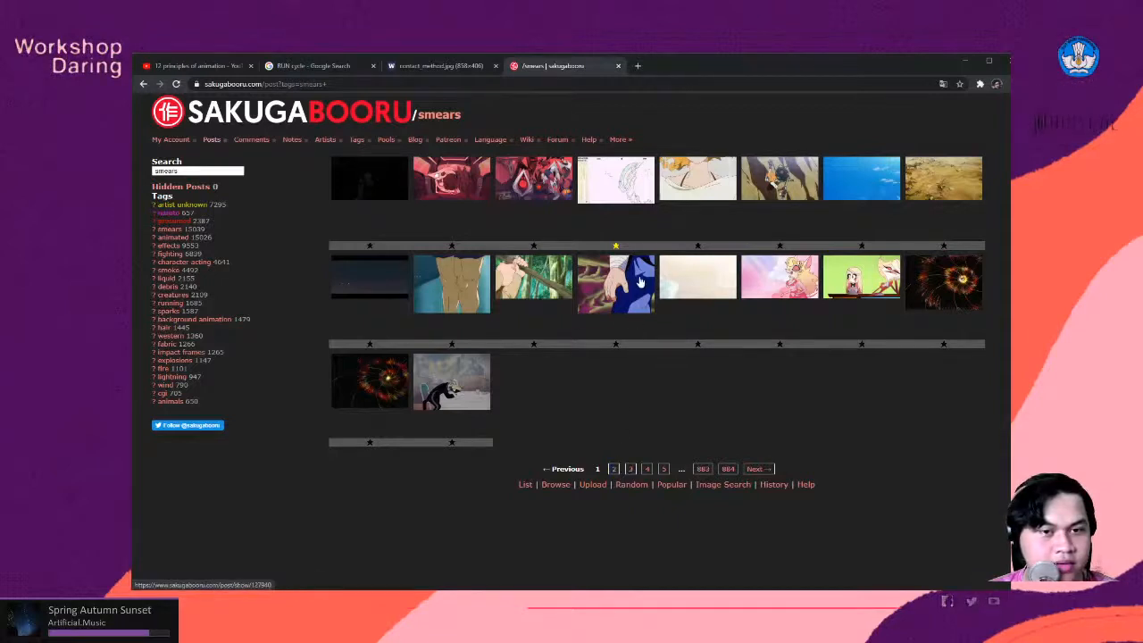
# - Examine smear frames in the Kill la Kill key drawing post and in the Deca-Dence clip at 0:03, returning to the results after each
pyautogui.click(632, 196)
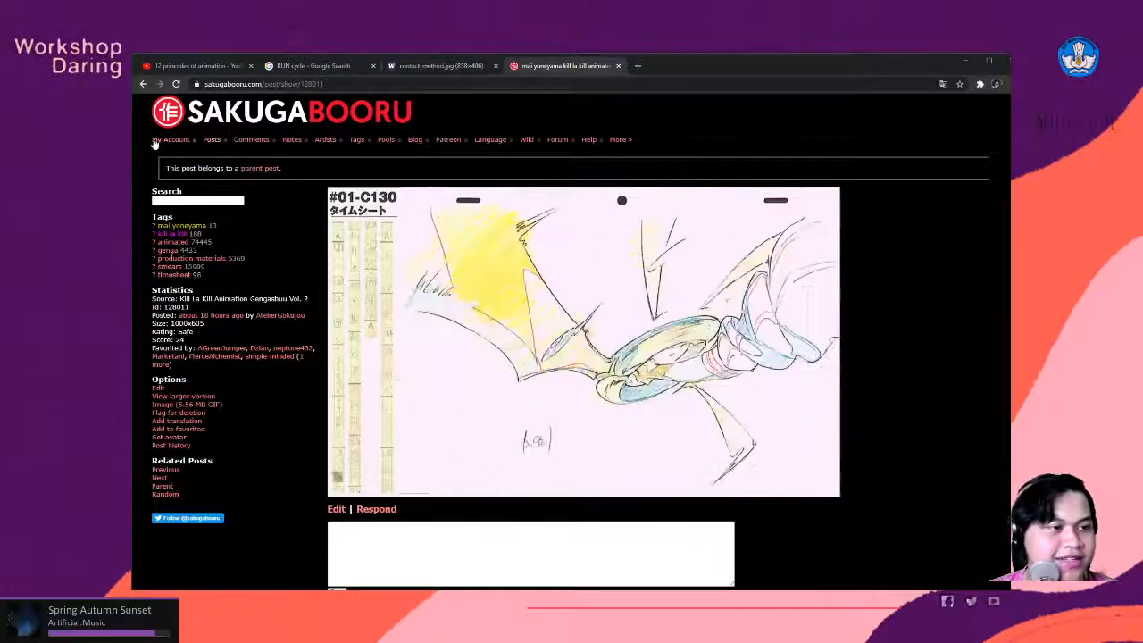
pyautogui.click(144, 84)
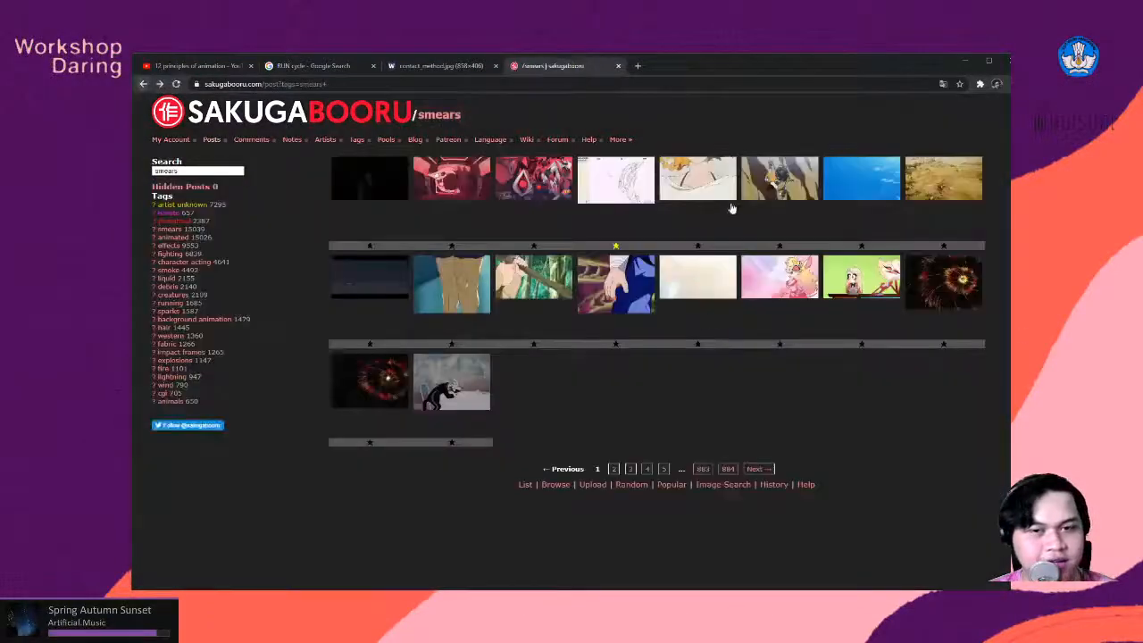
pyautogui.click(882, 180)
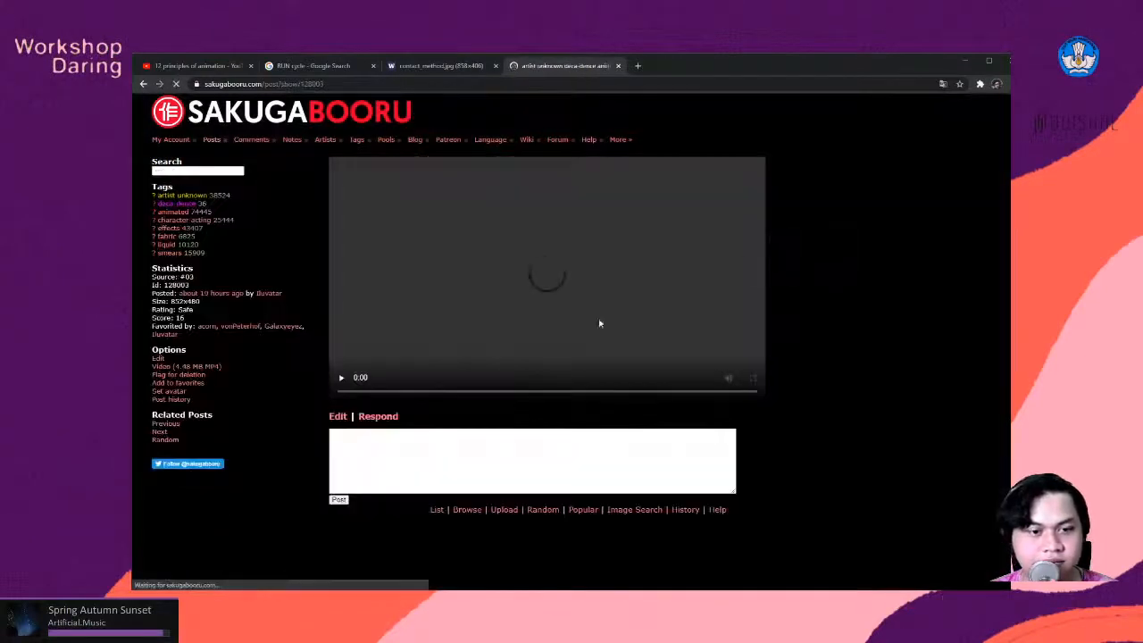
pyautogui.click(342, 379)
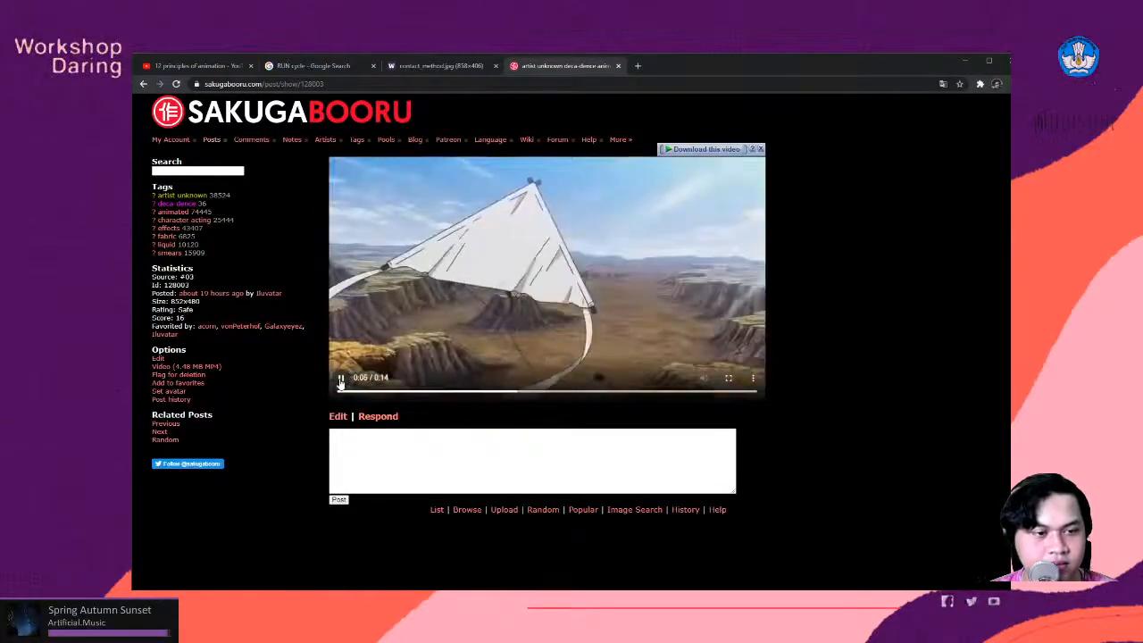
pyautogui.click(423, 394)
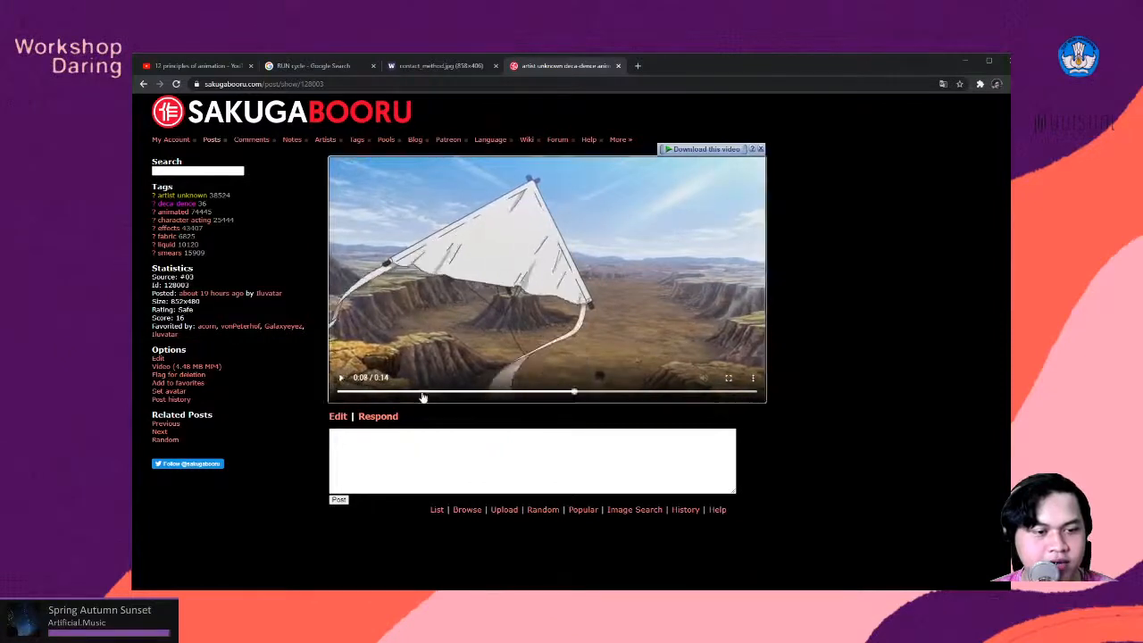
pyautogui.moveTo(423, 394)
pyautogui.mouseDown()
pyautogui.moveTo(454, 395)
pyautogui.moveTo(441, 395)
pyautogui.mouseUp()
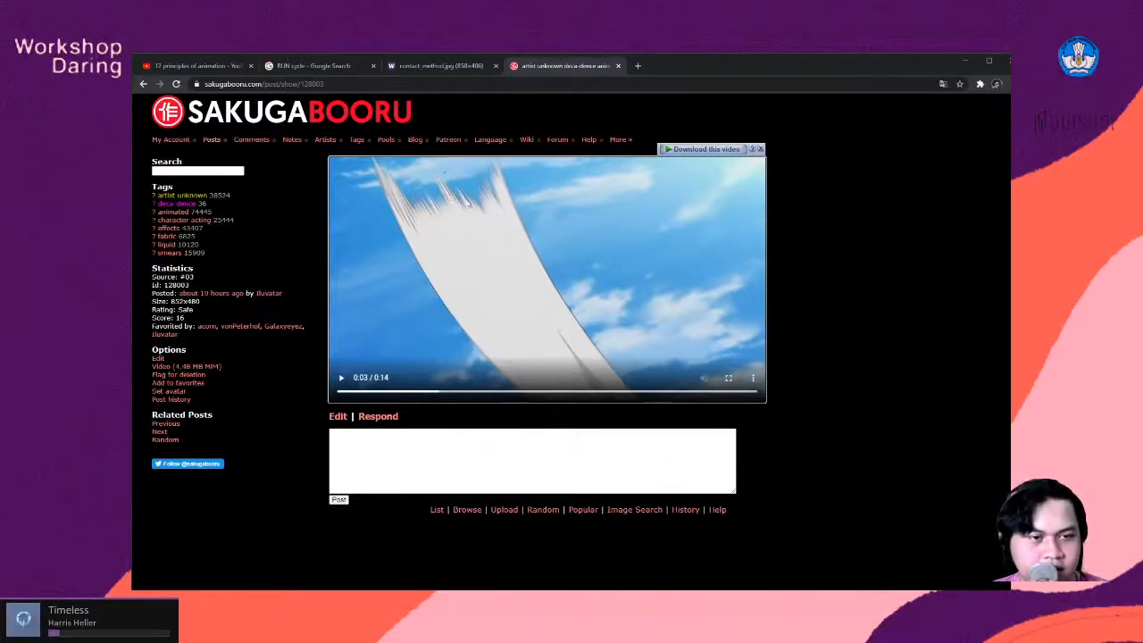
pyautogui.click(143, 83)
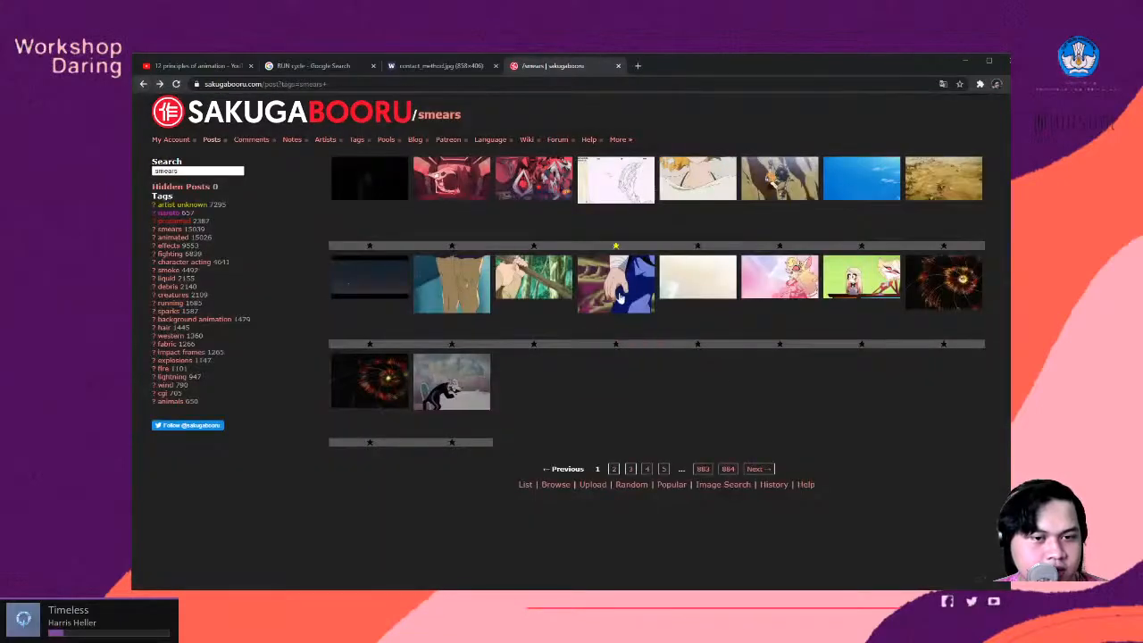
# - Examine the Dragon Quest: Dai no Daibouken smear clip from about 0:23 onward and return to the smears results
pyautogui.click(622, 297)
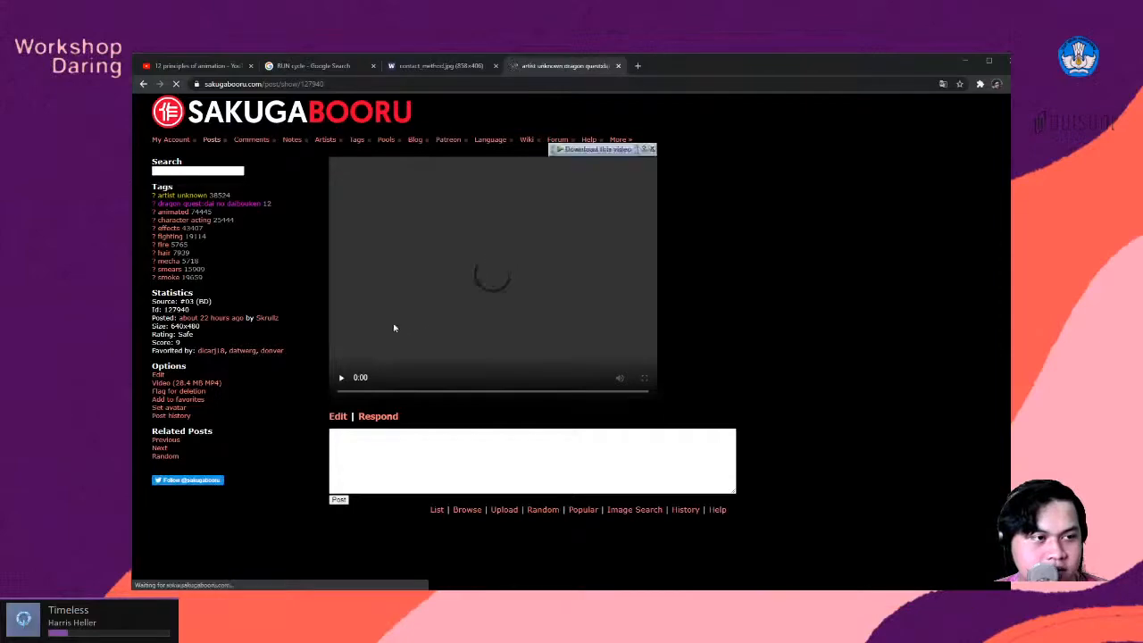
pyautogui.click(341, 377)
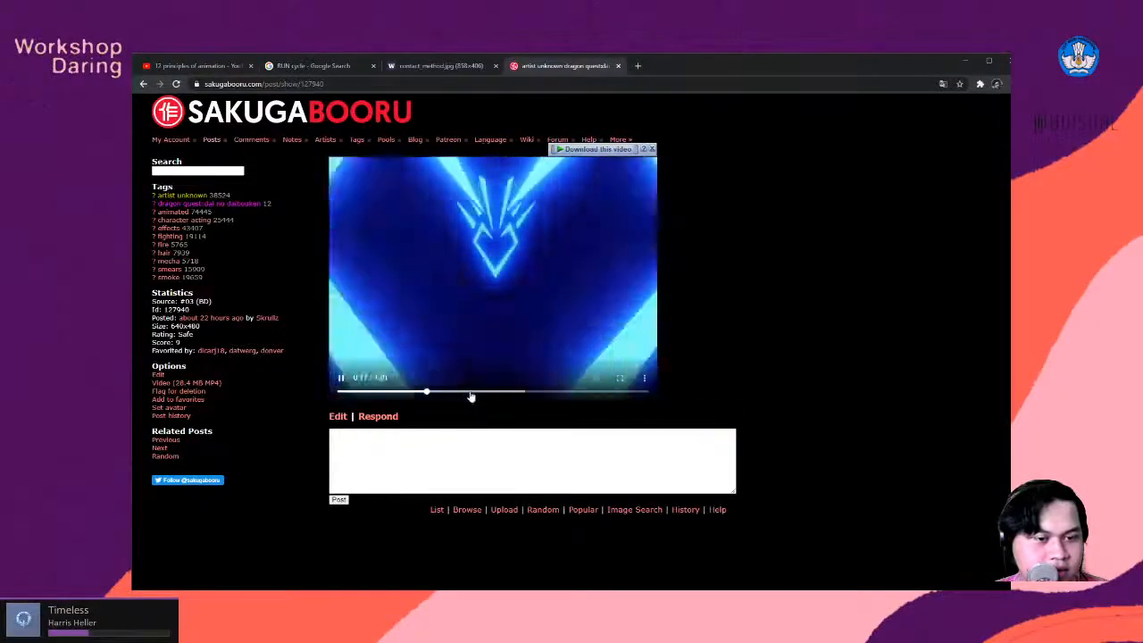
pyautogui.click(457, 394)
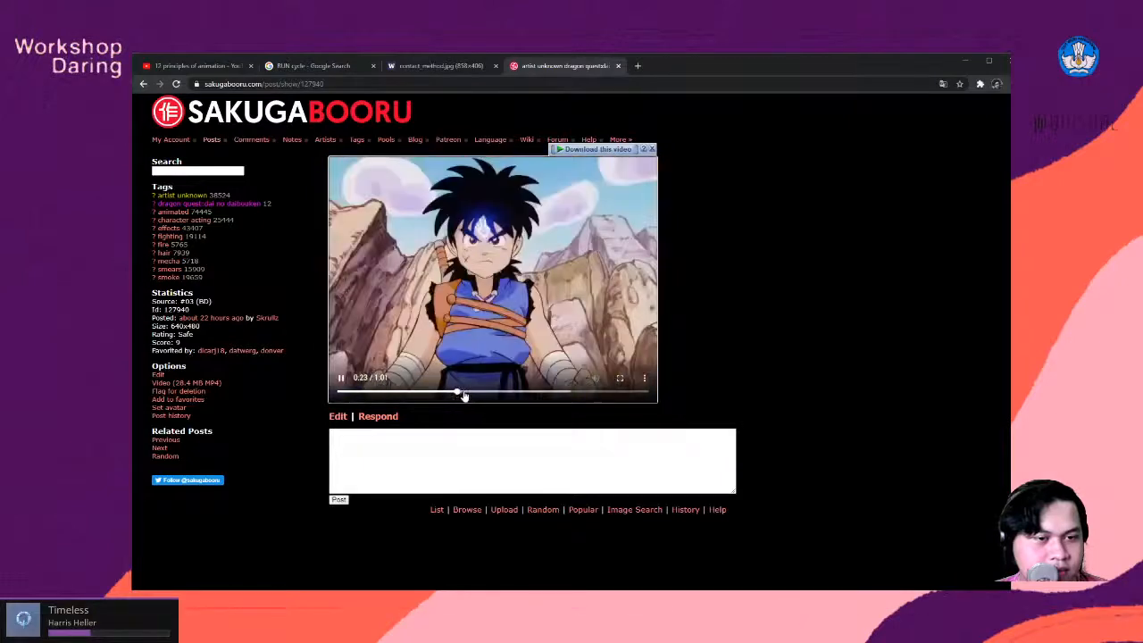
pyautogui.moveTo(464, 395); pyautogui.dragTo(574, 397)
pyautogui.click(144, 84)
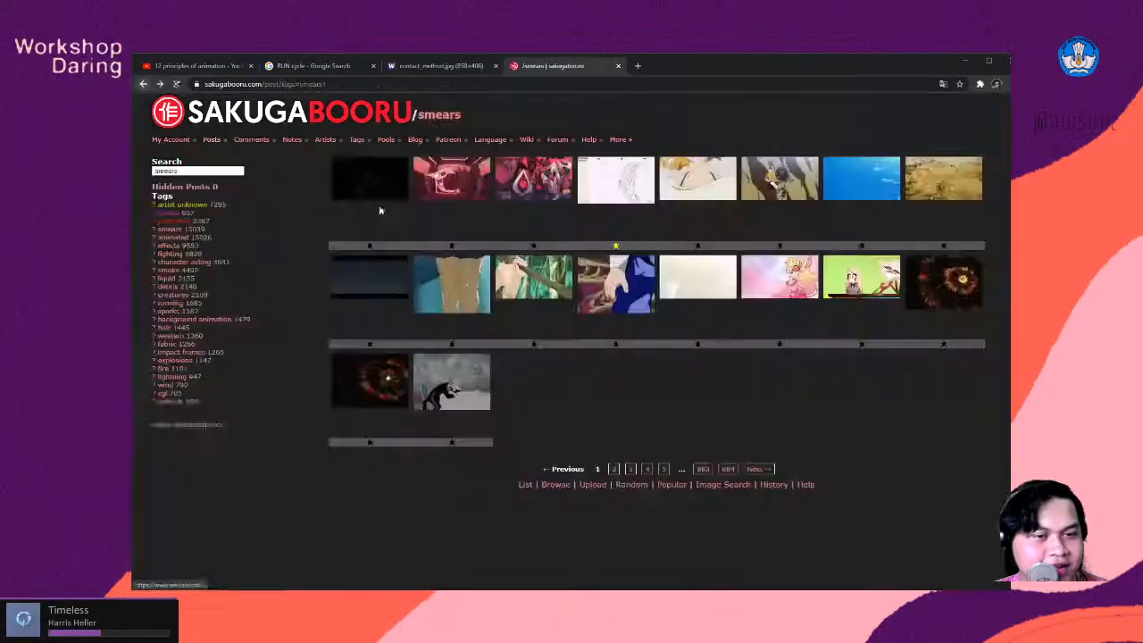
# - Open page 2 of the smears results and examine the punch in The God of High School clip at 0:01
pyautogui.click(615, 470)
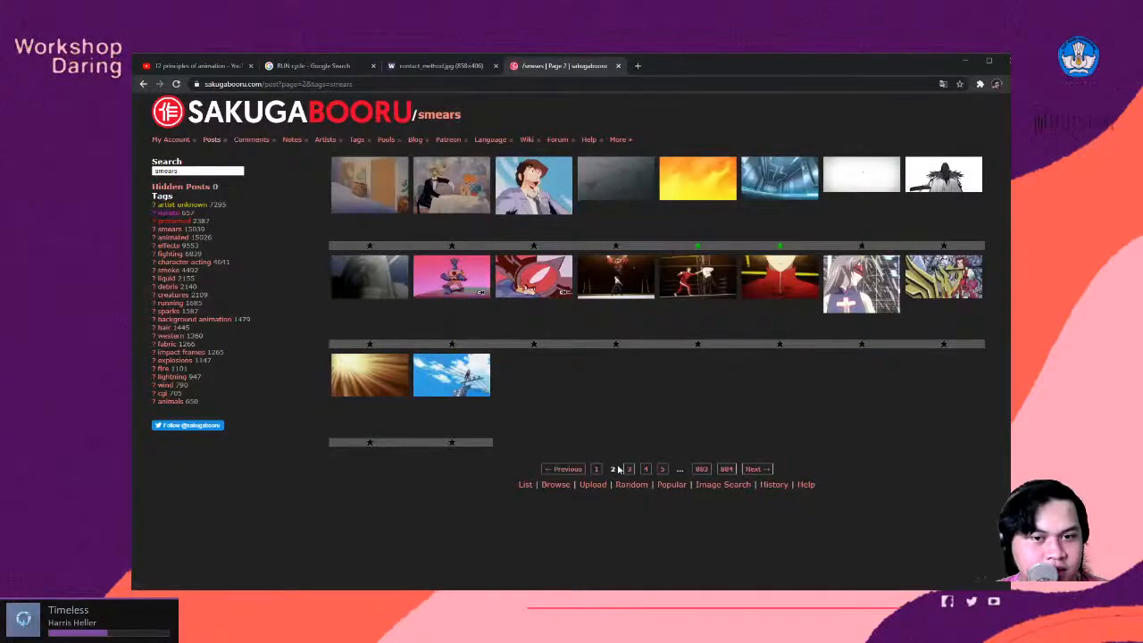
pyautogui.click(714, 279)
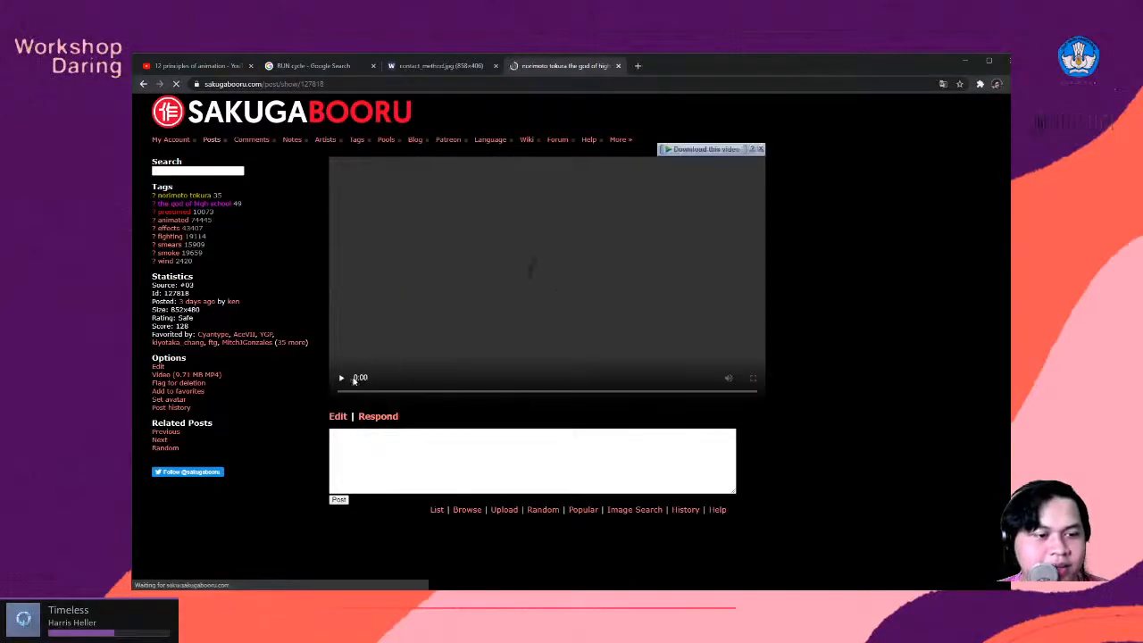
pyautogui.click(343, 378)
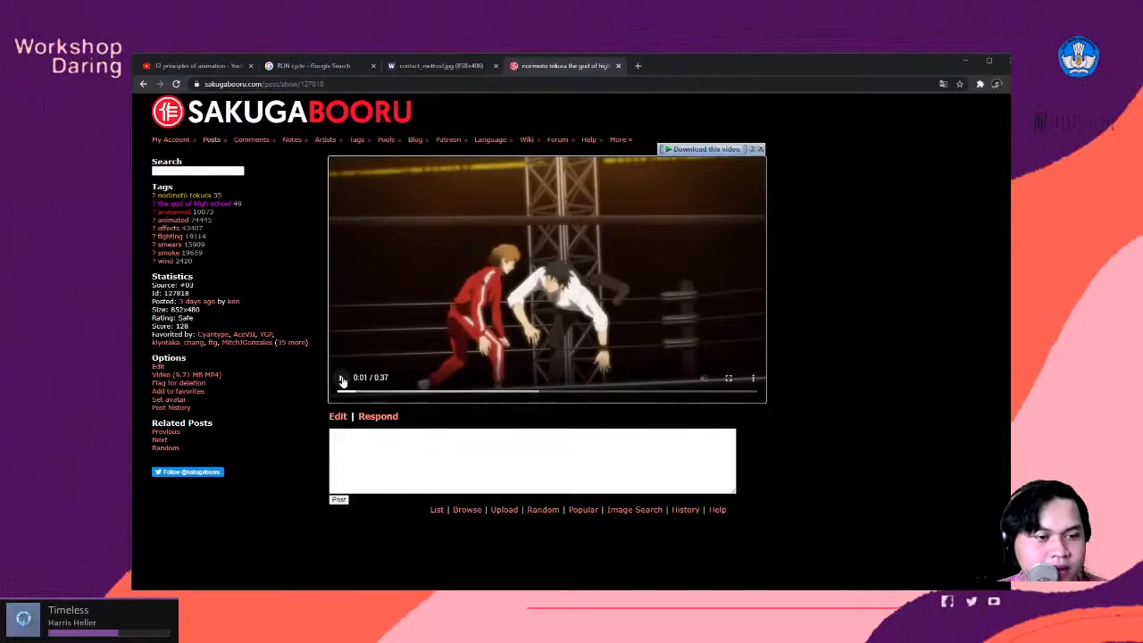
pyautogui.click(354, 394)
pyautogui.moveTo(354, 393); pyautogui.dragTo(354, 394)
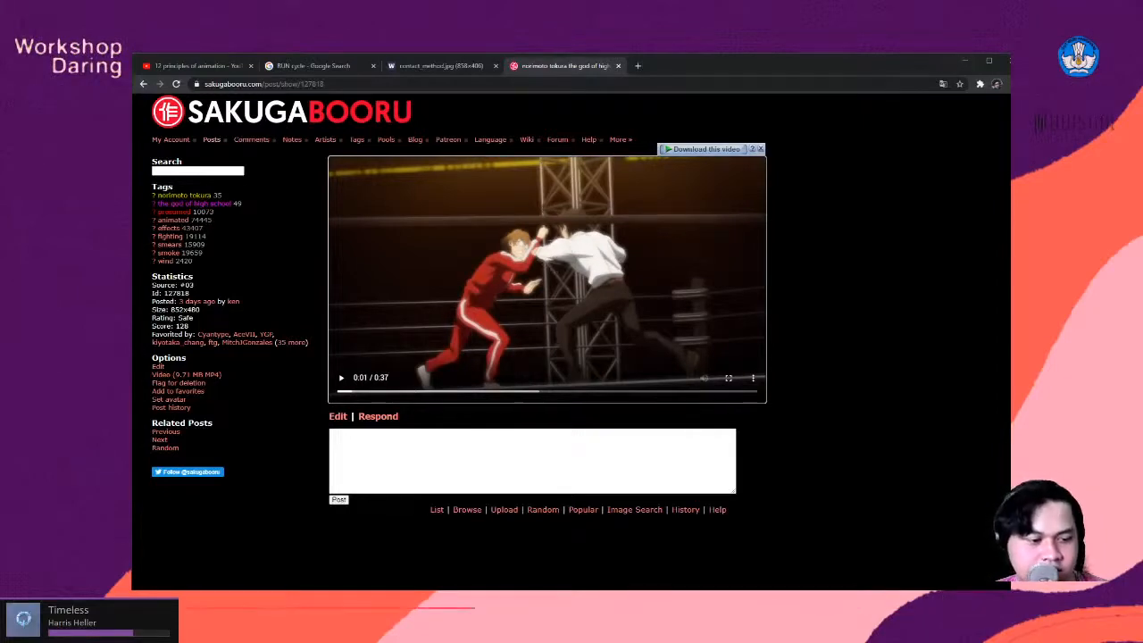
# - Switch back to OpenToonz and select the fighter layer's frame 5 cell, framing the fighter poses closely
pyautogui.click(256, 596)
pyautogui.scroll(-2, 465, 262)
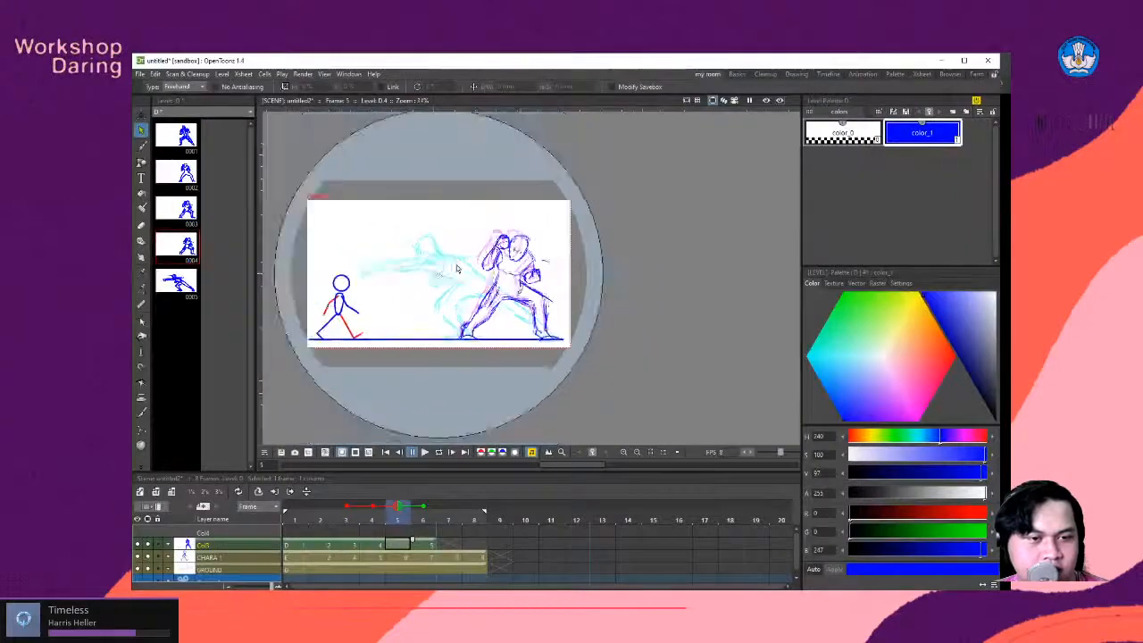
pyautogui.scroll(4, 466, 254)
pyautogui.scroll(-1, 466, 254)
pyautogui.scroll(1, 466, 254)
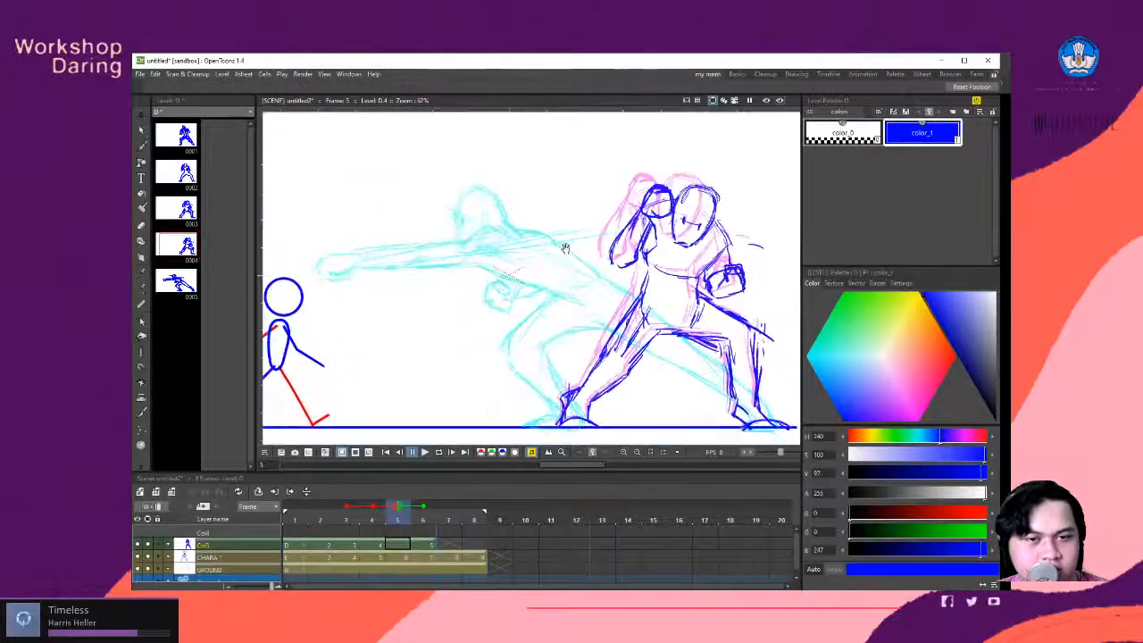
pyautogui.scroll(2, 467, 254)
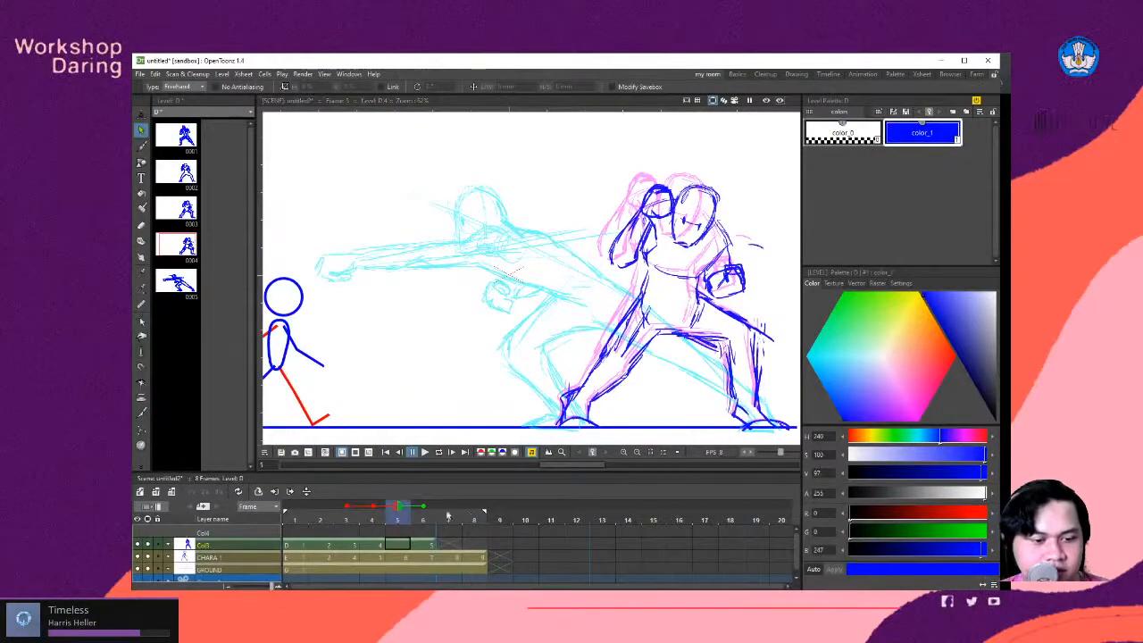
pyautogui.click(398, 545)
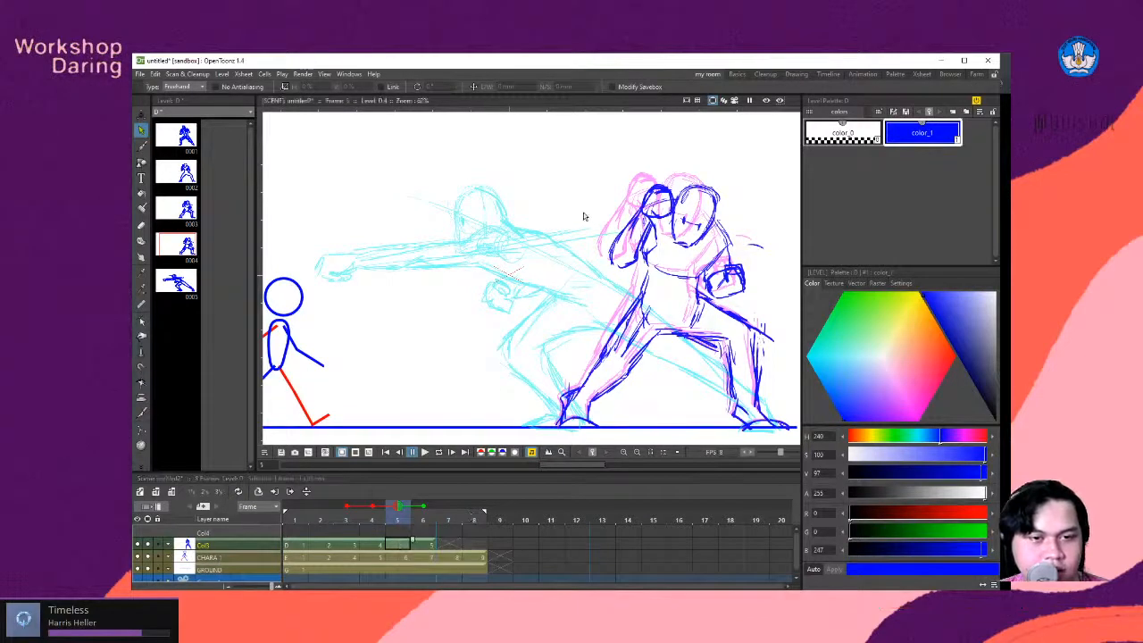
# - Add a new drawing on frame 5 and brush in a blue forward fist with a stretched, streaked forearm between the two onion-skinned poses
pyautogui.press('b')
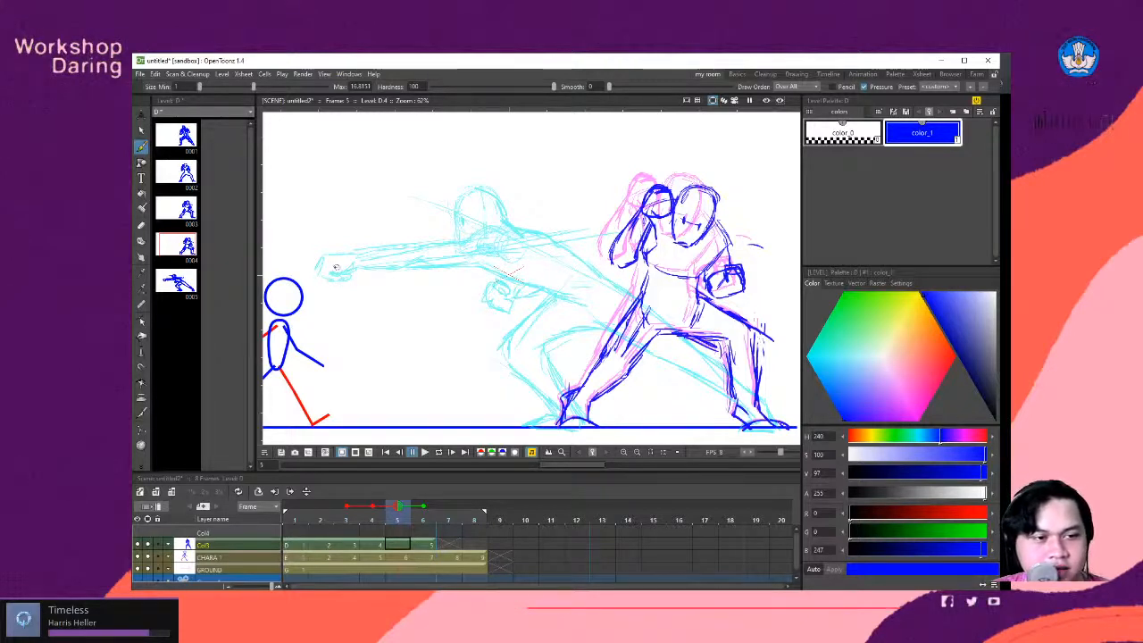
pyautogui.moveTo(332, 265); pyautogui.dragTo(339, 265)
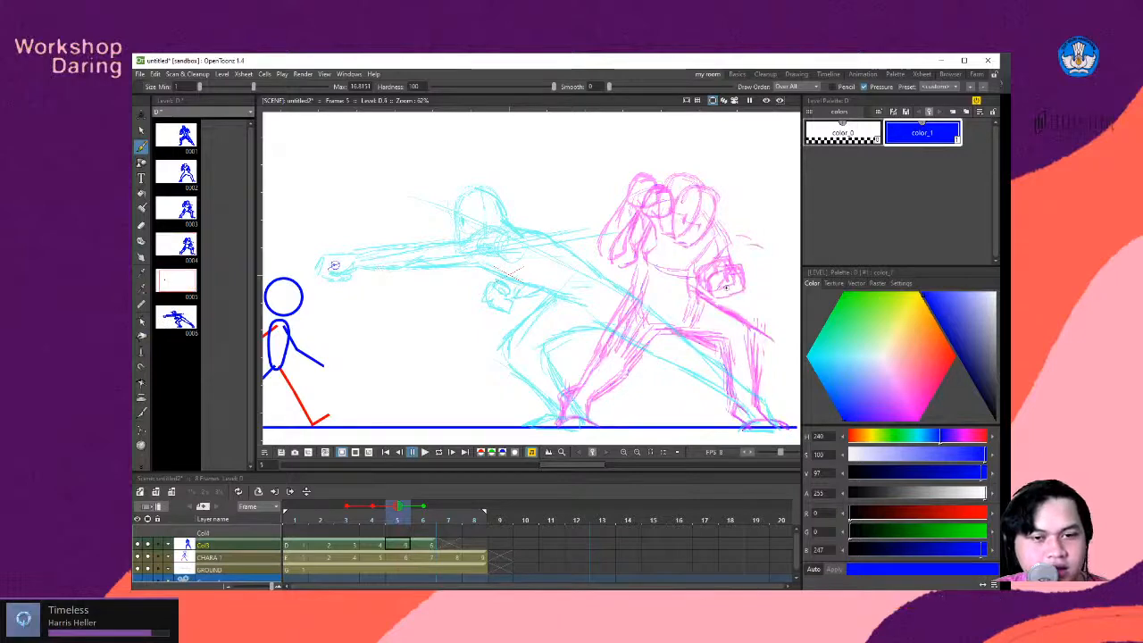
pyautogui.hotkey('ctrl', 'z')
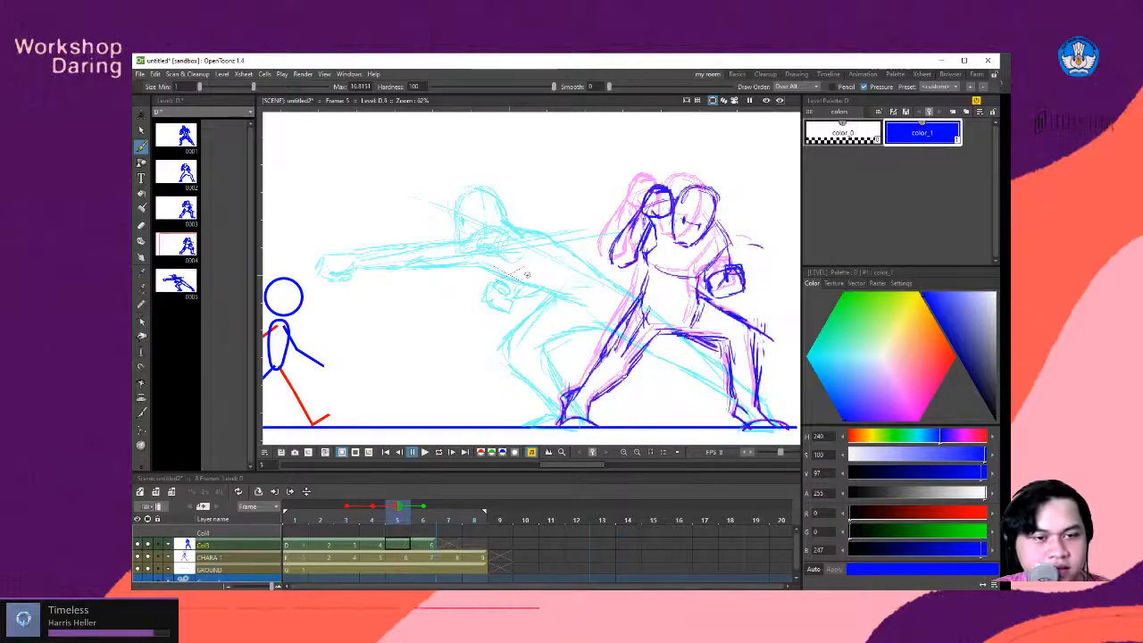
pyautogui.hotkey('alt', 'd')
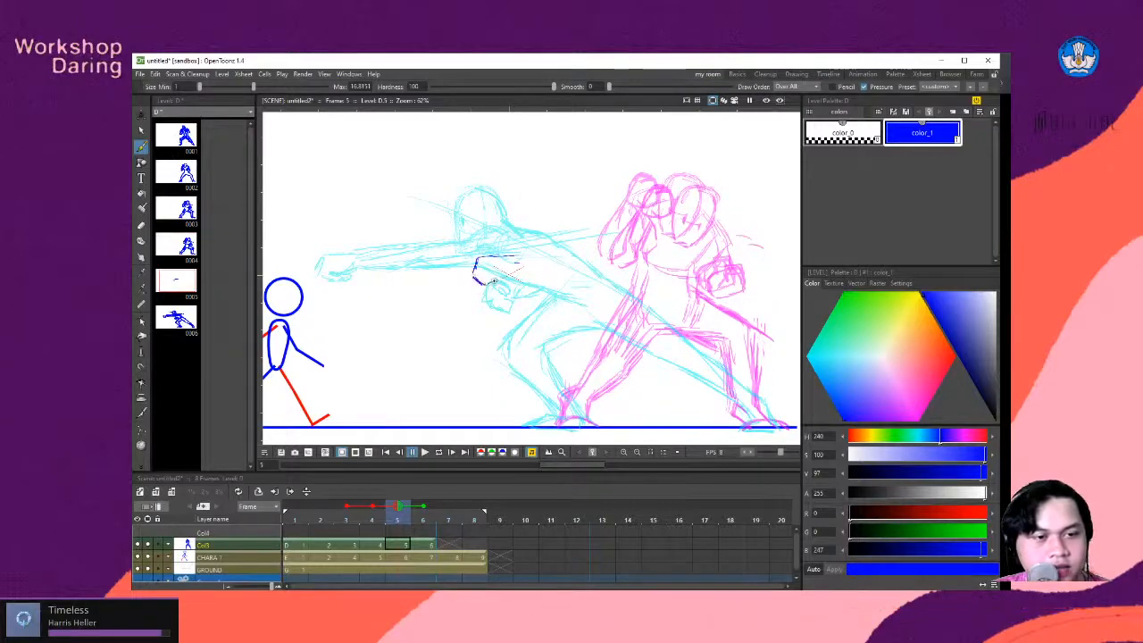
pyautogui.moveTo(486, 274); pyautogui.dragTo(607, 258)
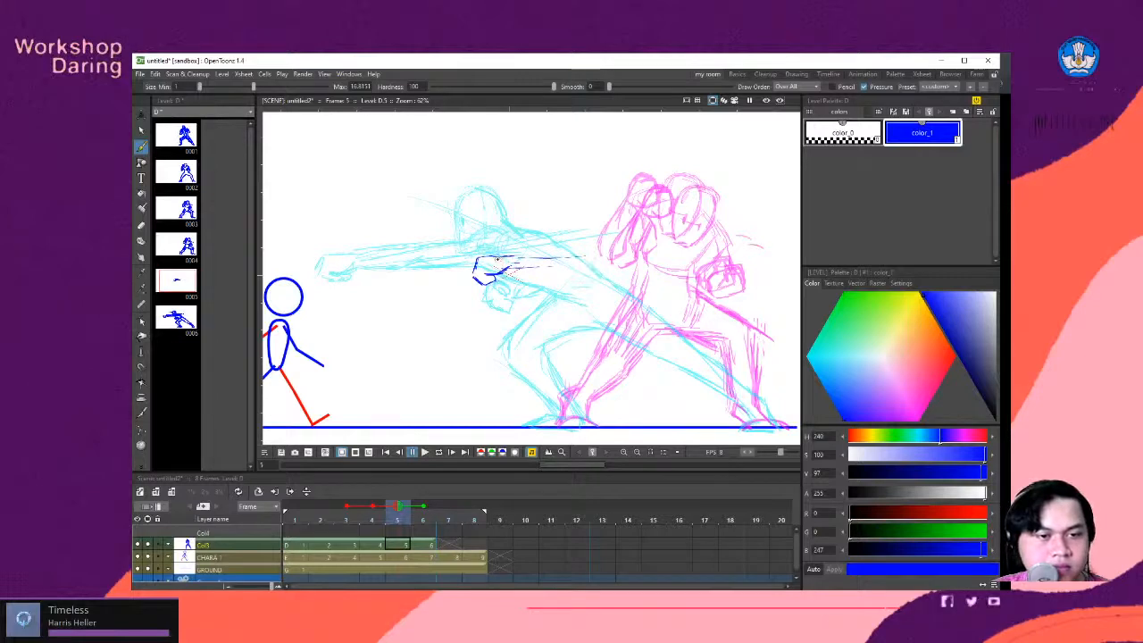
pyautogui.moveTo(497, 259); pyautogui.dragTo(585, 257)
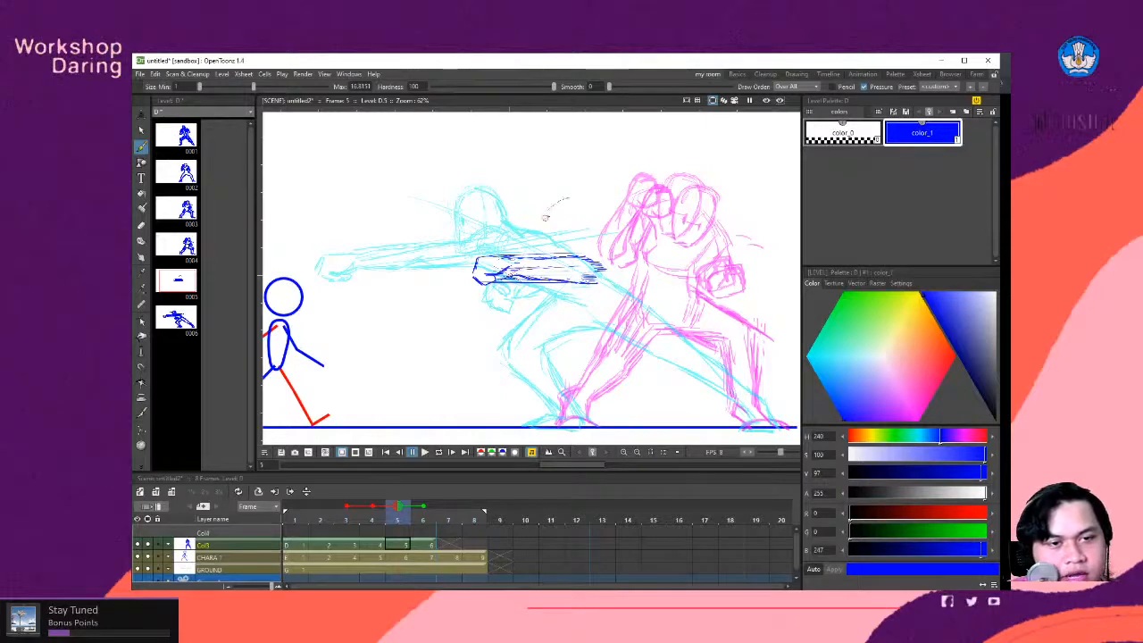
# - Sketch the fighter's widened head above the punching arm, with dark eyes smeared into trailing lines toward the previous pose
pyautogui.moveTo(570, 196); pyautogui.dragTo(545, 219)
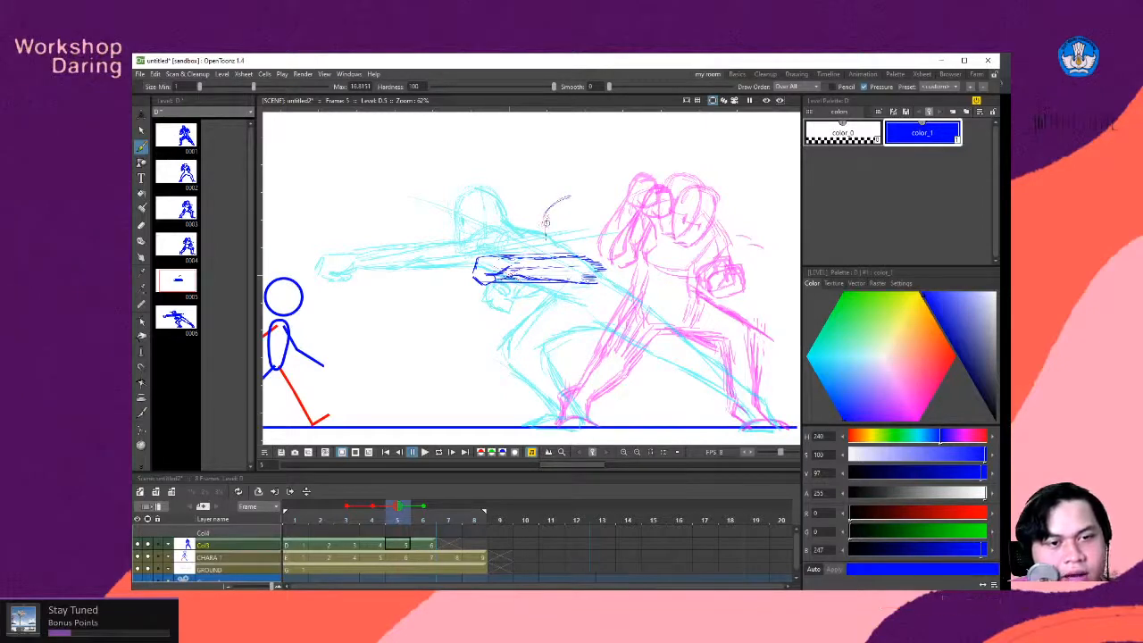
pyautogui.moveTo(554, 250); pyautogui.dragTo(556, 255)
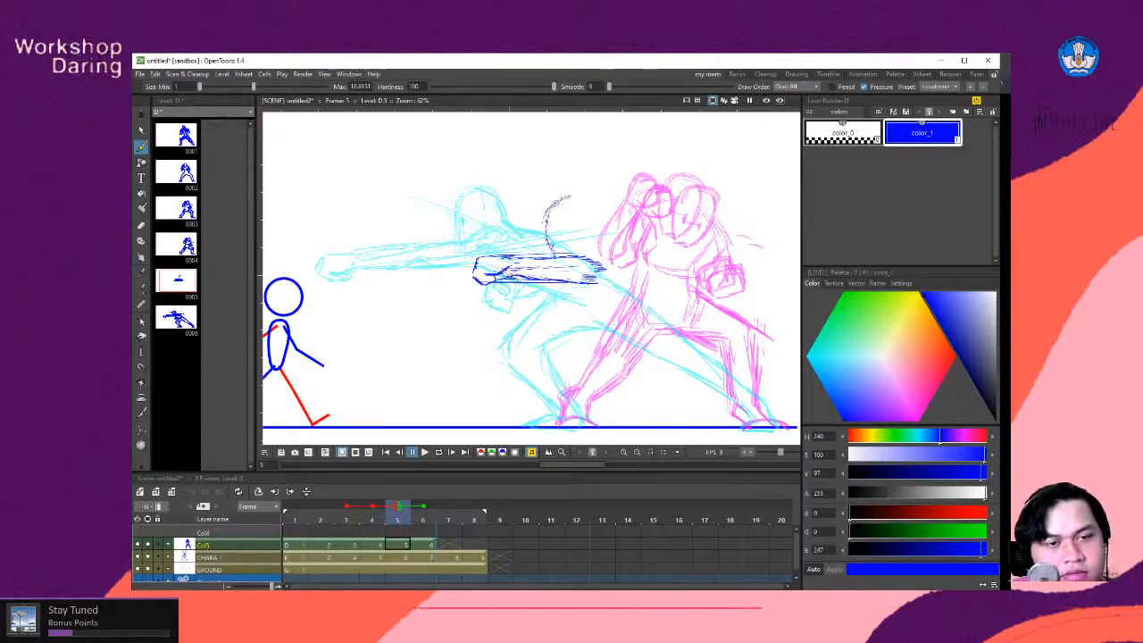
pyautogui.moveTo(569, 196)
pyautogui.mouseDown()
pyautogui.moveTo(616, 208)
pyautogui.moveTo(622, 232)
pyautogui.moveTo(602, 257)
pyautogui.mouseUp()
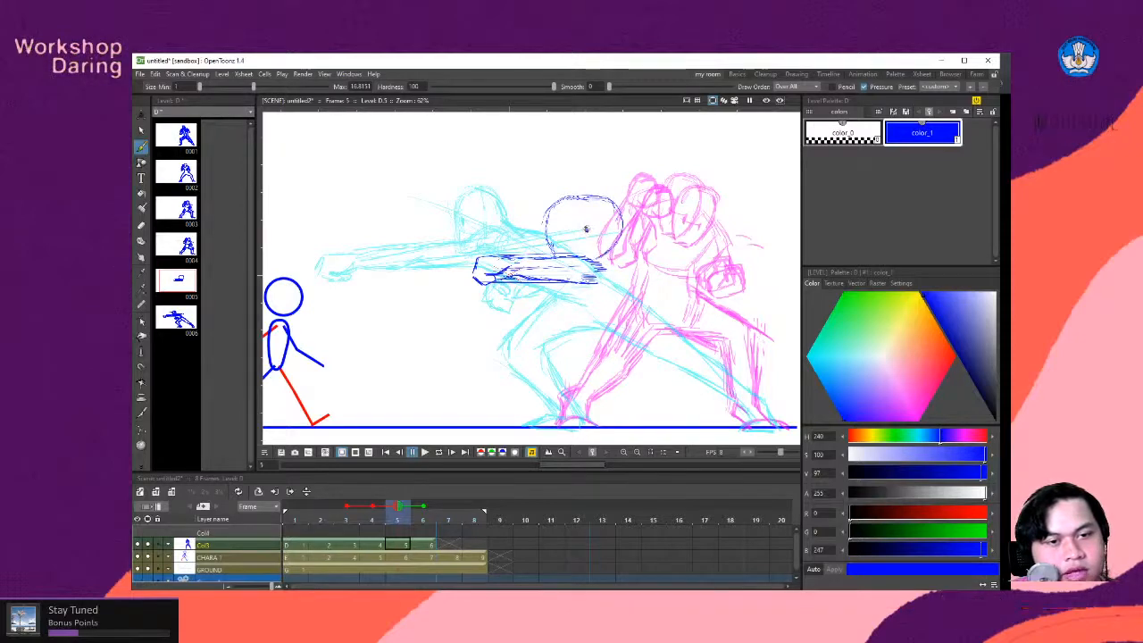
pyautogui.moveTo(586, 231); pyautogui.dragTo(688, 219)
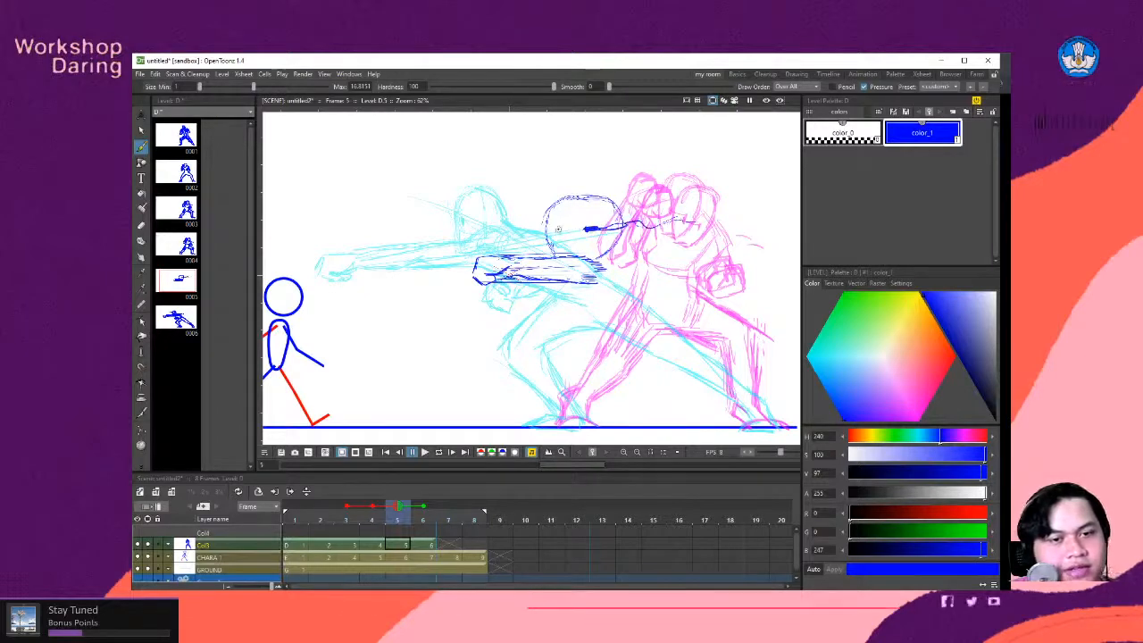
pyautogui.moveTo(559, 229); pyautogui.dragTo(668, 210)
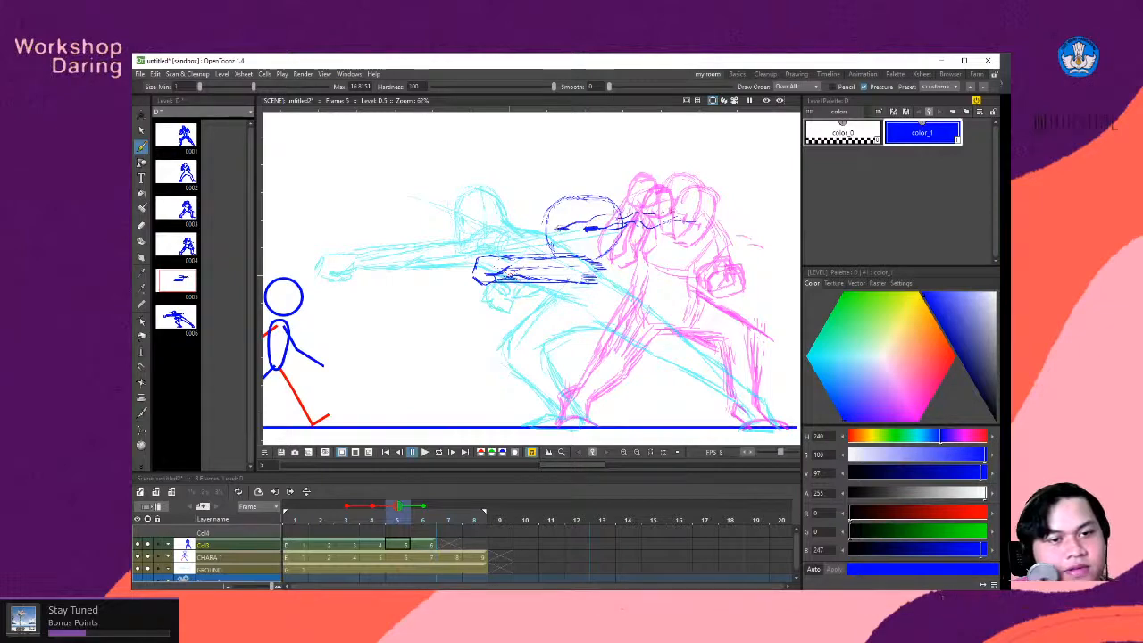
pyautogui.moveTo(574, 197)
pyautogui.mouseDown()
pyautogui.moveTo(549, 217)
pyautogui.moveTo(548, 252)
pyautogui.mouseUp()
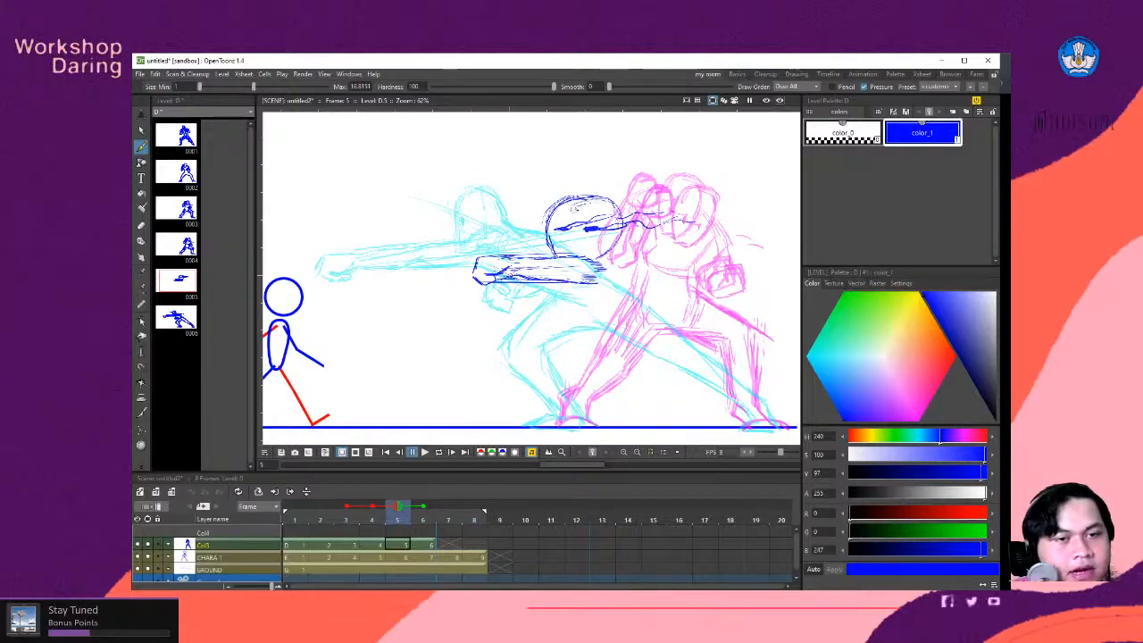
pyautogui.moveTo(582, 198); pyautogui.dragTo(579, 248)
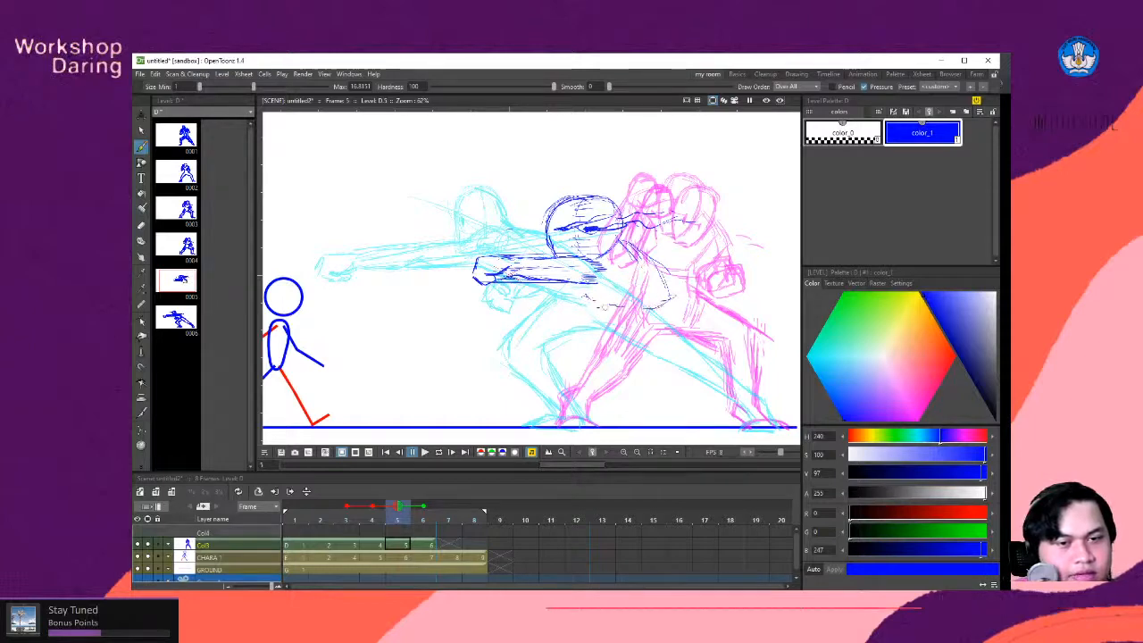
# - Sketch the frame 5 torso and both lunging legs down to the ground line, adding horizontal smear lines across the front leg
pyautogui.moveTo(577, 285)
pyautogui.mouseDown()
pyautogui.moveTo(604, 309)
pyautogui.moveTo(662, 307)
pyautogui.mouseUp()
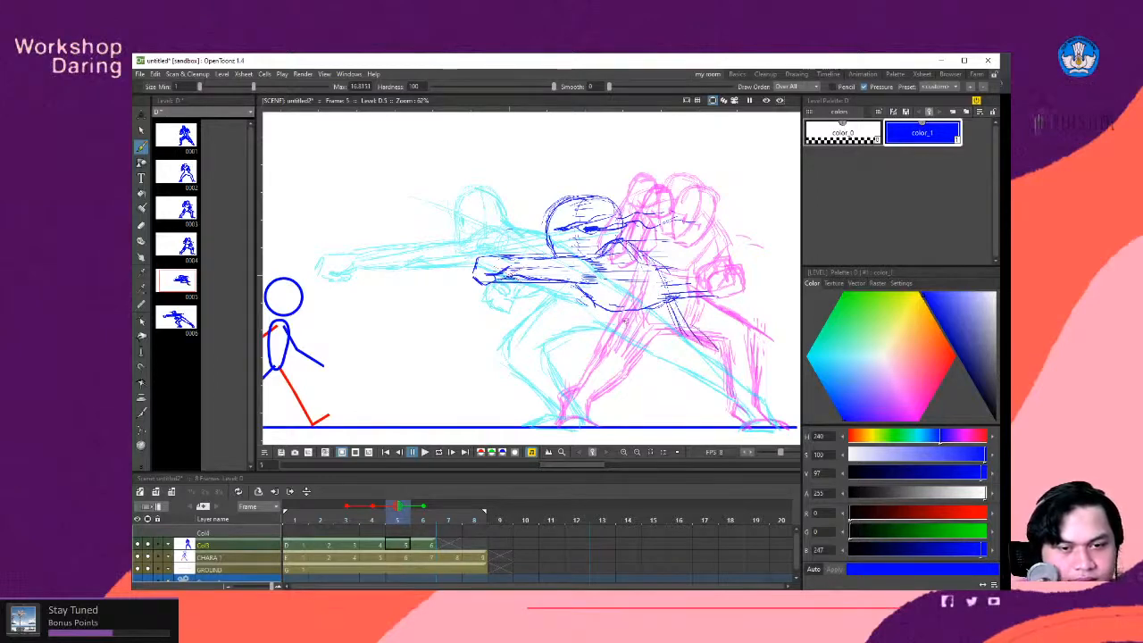
pyautogui.moveTo(624, 332)
pyautogui.mouseDown()
pyautogui.moveTo(732, 357)
pyautogui.moveTo(757, 416)
pyautogui.mouseUp()
pyautogui.moveTo(702, 373); pyautogui.dragTo(741, 406)
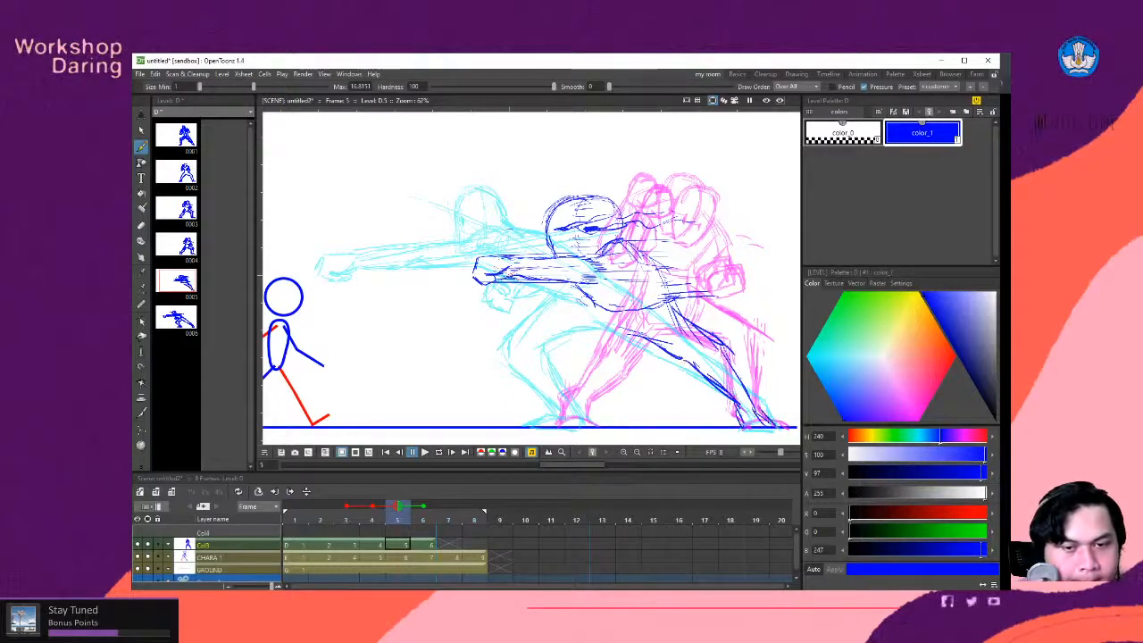
pyautogui.moveTo(643, 336); pyautogui.dragTo(584, 359)
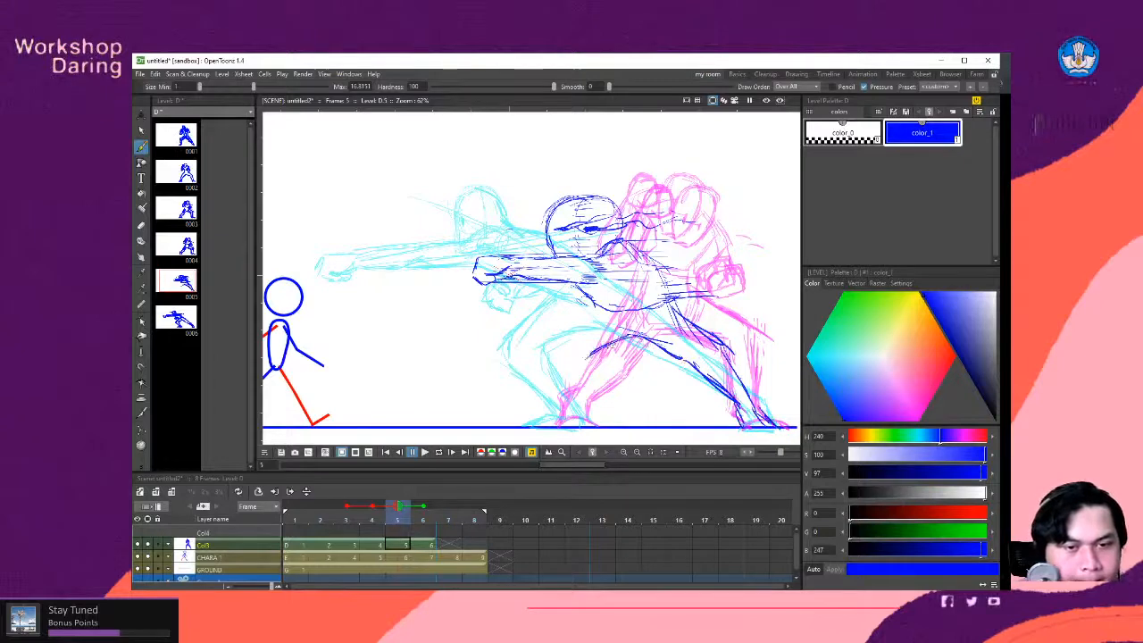
pyautogui.moveTo(599, 307); pyautogui.dragTo(545, 343)
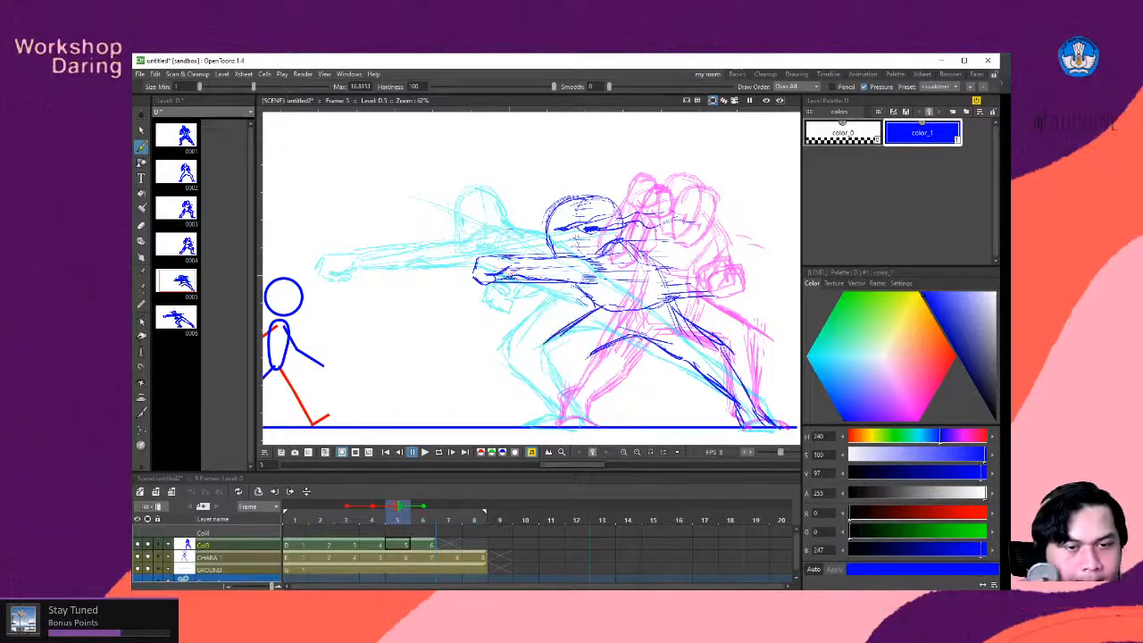
pyautogui.moveTo(605, 378)
pyautogui.mouseDown()
pyautogui.moveTo(574, 349)
pyautogui.moveTo(554, 361)
pyautogui.moveTo(560, 387)
pyautogui.moveTo(514, 407)
pyautogui.moveTo(551, 402)
pyautogui.moveTo(520, 415)
pyautogui.mouseUp()
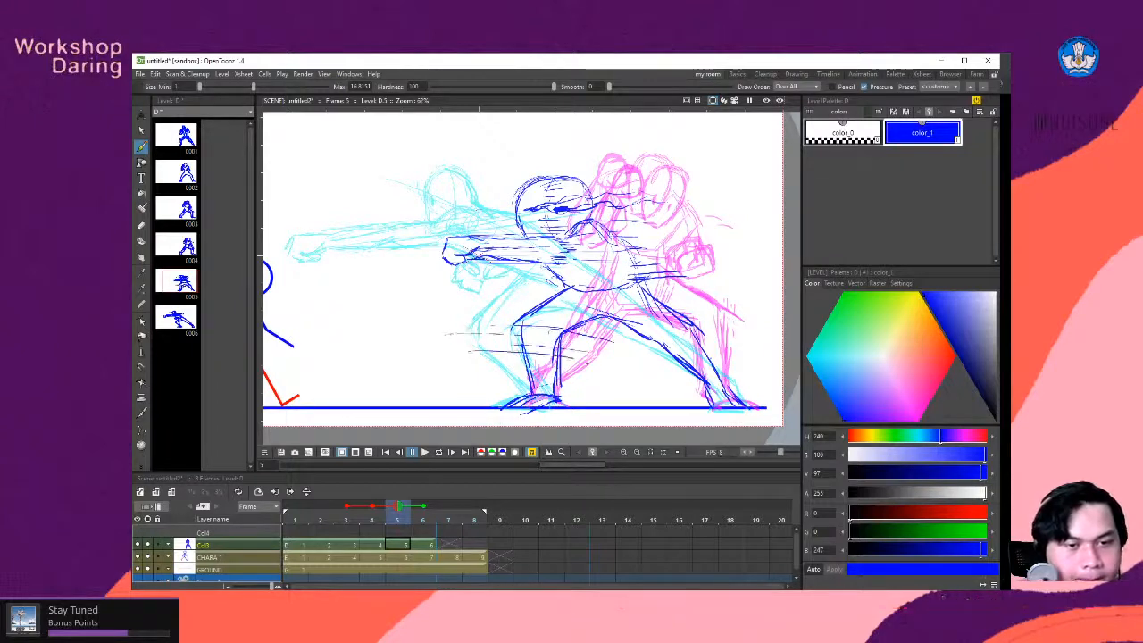
# - Sketch the fighter's other fist at the waist, just below the stretched punching arm on frame 5
pyautogui.press('space')
pyautogui.moveTo(428, 322); pyautogui.dragTo(545, 374)
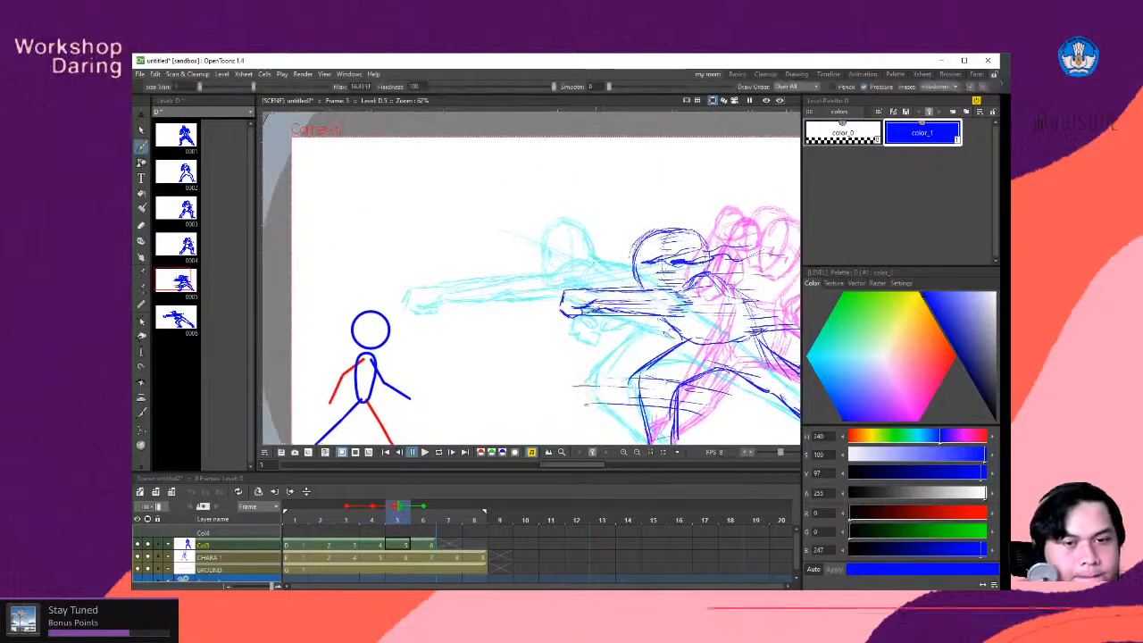
pyautogui.press('space')
pyautogui.moveTo(730, 283)
pyautogui.mouseDown()
pyautogui.moveTo(660, 282)
pyautogui.moveTo(670, 289)
pyautogui.mouseUp()
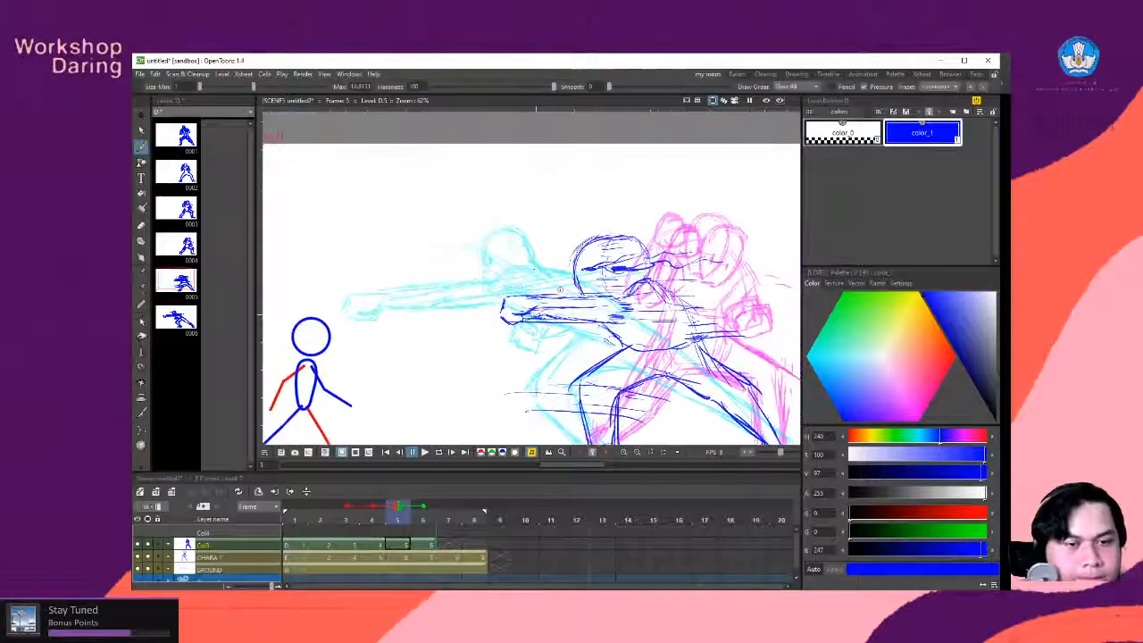
pyautogui.press('space')
pyautogui.moveTo(570, 303); pyautogui.dragTo(568, 307)
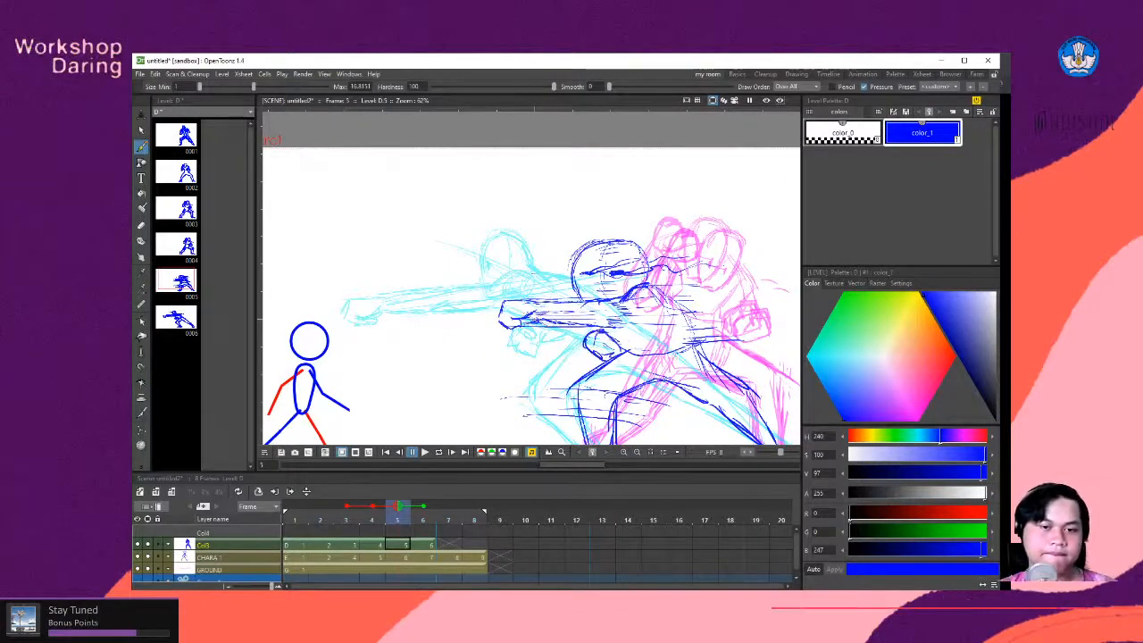
# - Step forward from the smear drawing to frame 6 to compare it with the extended punch pose
pyautogui.moveTo(572, 309)
pyautogui.mouseDown()
pyautogui.moveTo(455, 266)
pyautogui.moveTo(509, 300)
pyautogui.mouseUp()
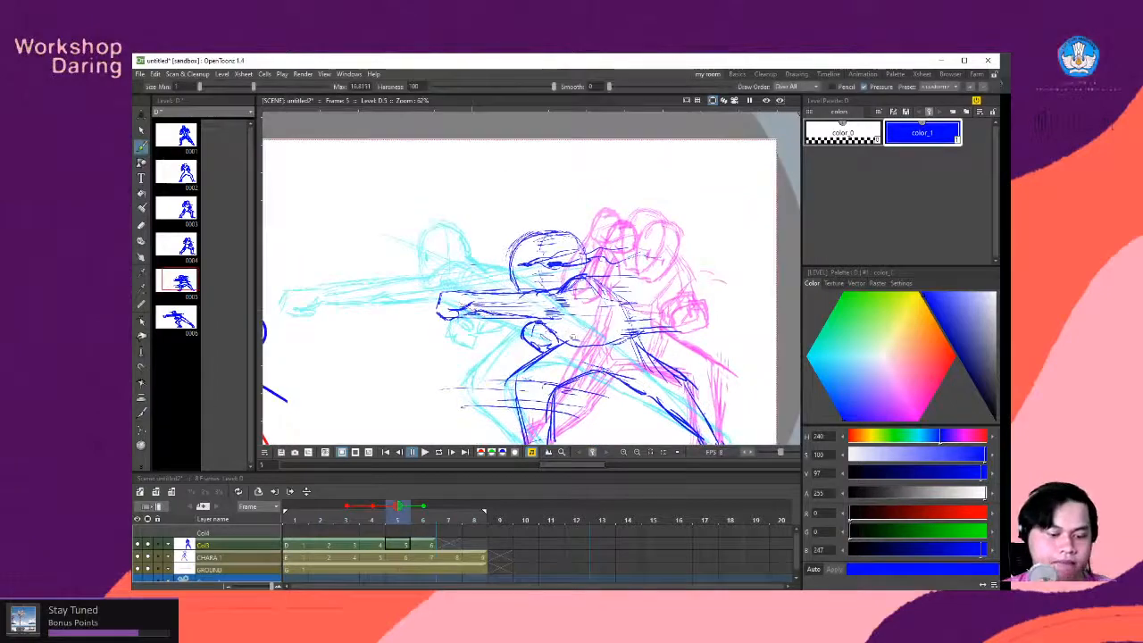
pyautogui.press('.')
pyautogui.press('.')
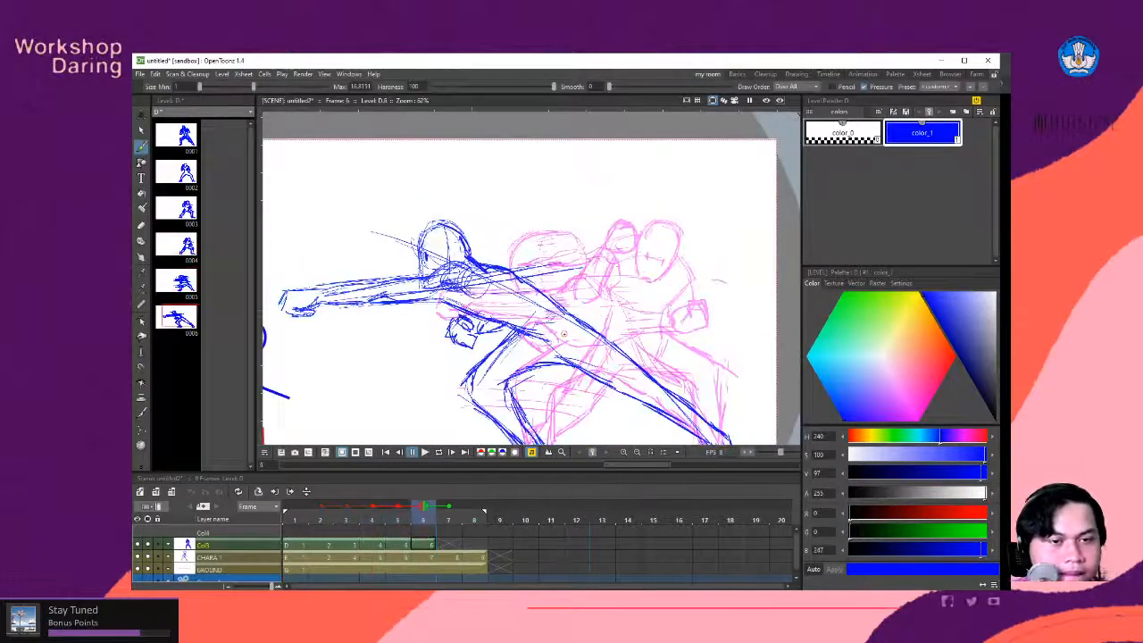
# - Flip back and forth between frames 4, 5 and 6 to check how the smear drawing links the poses
pyautogui.press(',')
pyautogui.press(',')
pyautogui.press('.')
pyautogui.press('.')
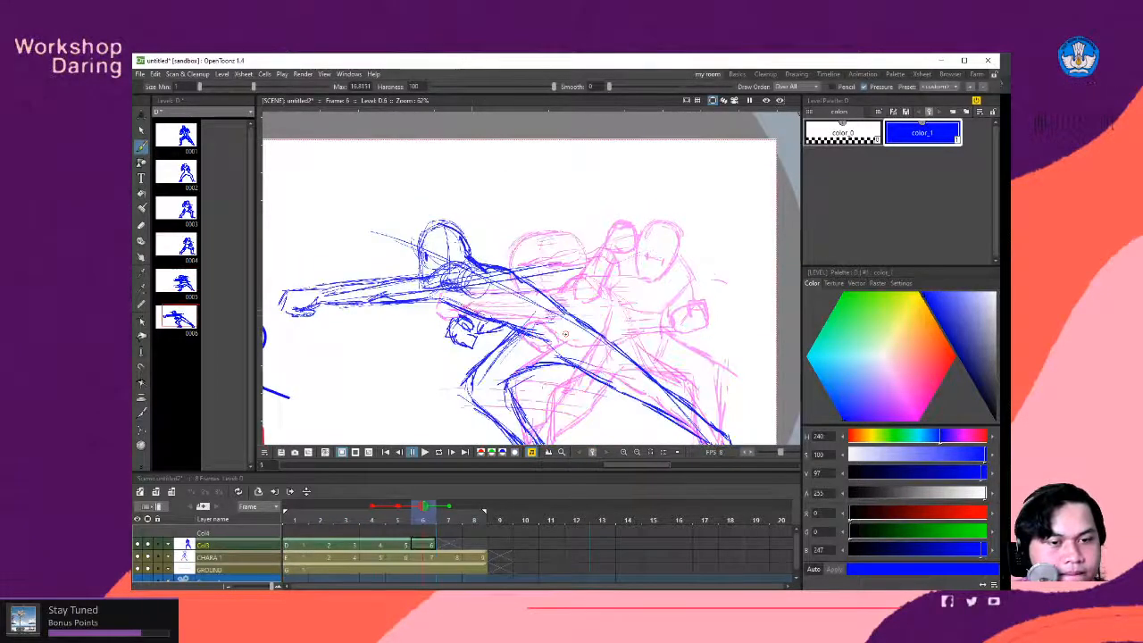
pyautogui.press(',')
pyautogui.press(',')
pyautogui.press('.')
pyautogui.press('.')
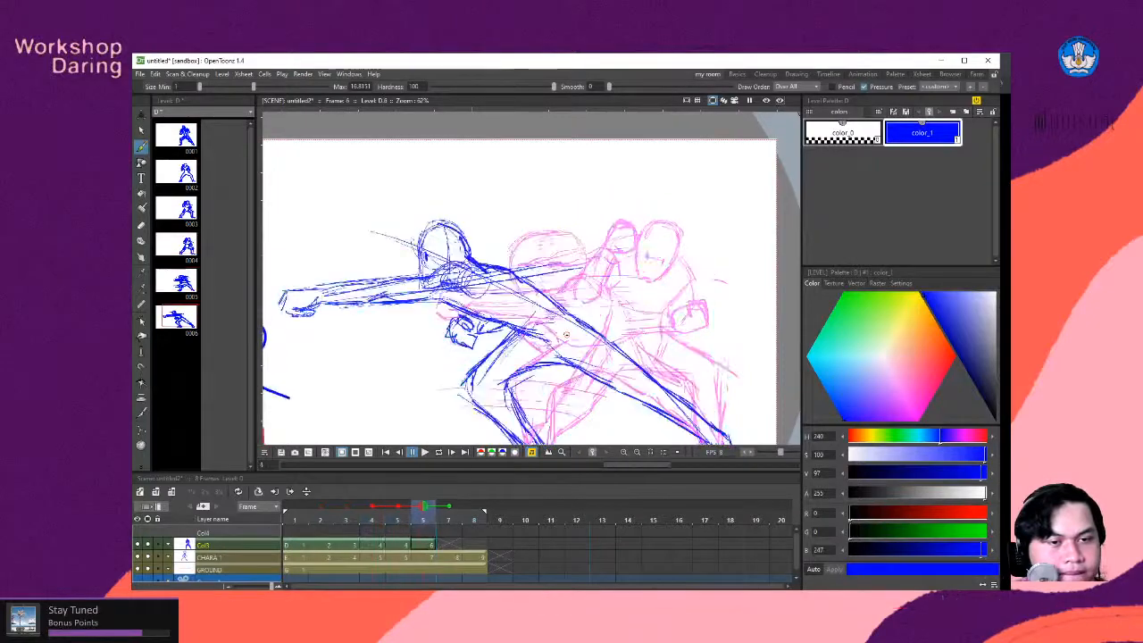
pyautogui.press(',')
pyautogui.press(',')
pyautogui.press('.')
pyautogui.press('.')
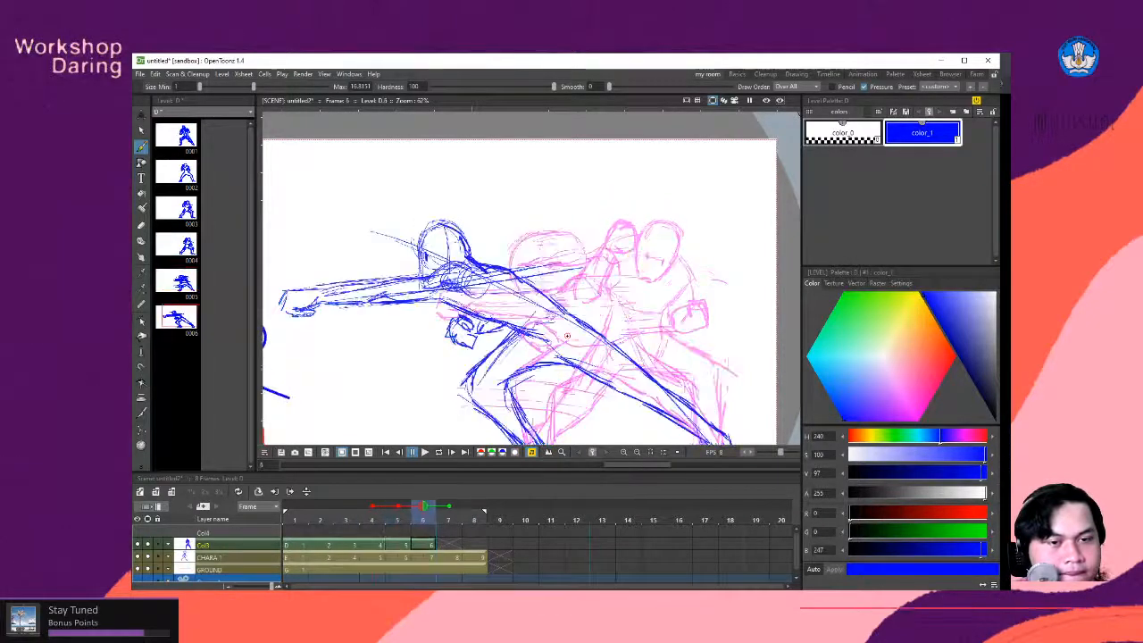
pyautogui.press(',')
pyautogui.press(',')
pyautogui.press('.')
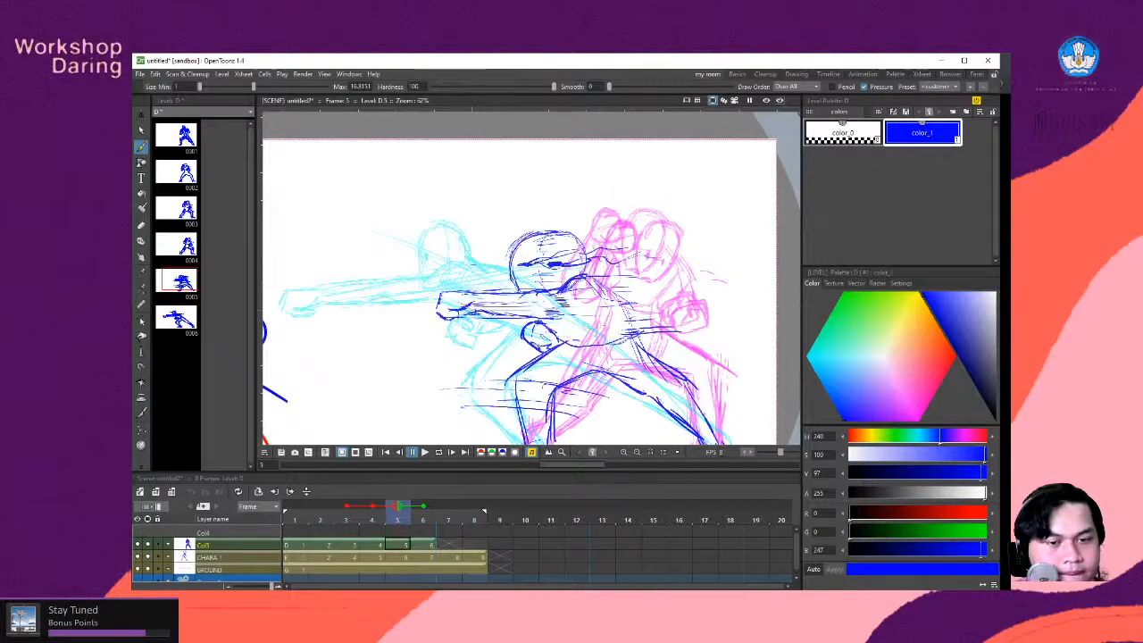
# - Lasso the fighter's head, punching arm and upper torso on frame 5 and move them slightly upward
pyautogui.moveTo(566, 335); pyautogui.dragTo(562, 306)
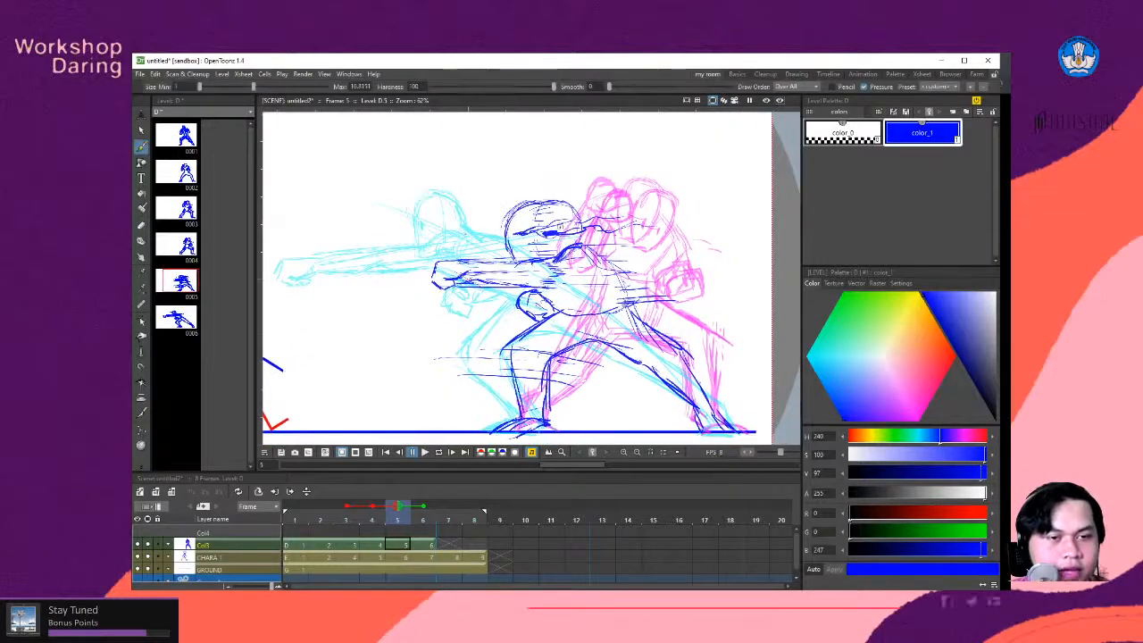
pyautogui.press('s')
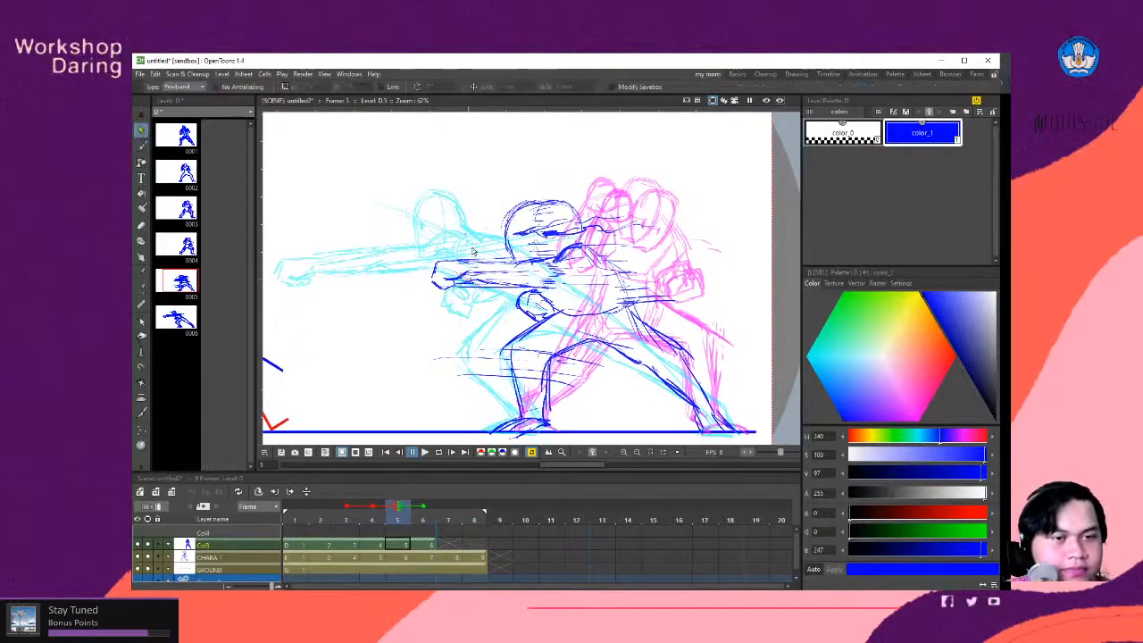
pyautogui.moveTo(504, 192)
pyautogui.mouseDown()
pyautogui.moveTo(421, 297)
pyautogui.moveTo(546, 328)
pyautogui.moveTo(656, 314)
pyautogui.mouseUp()
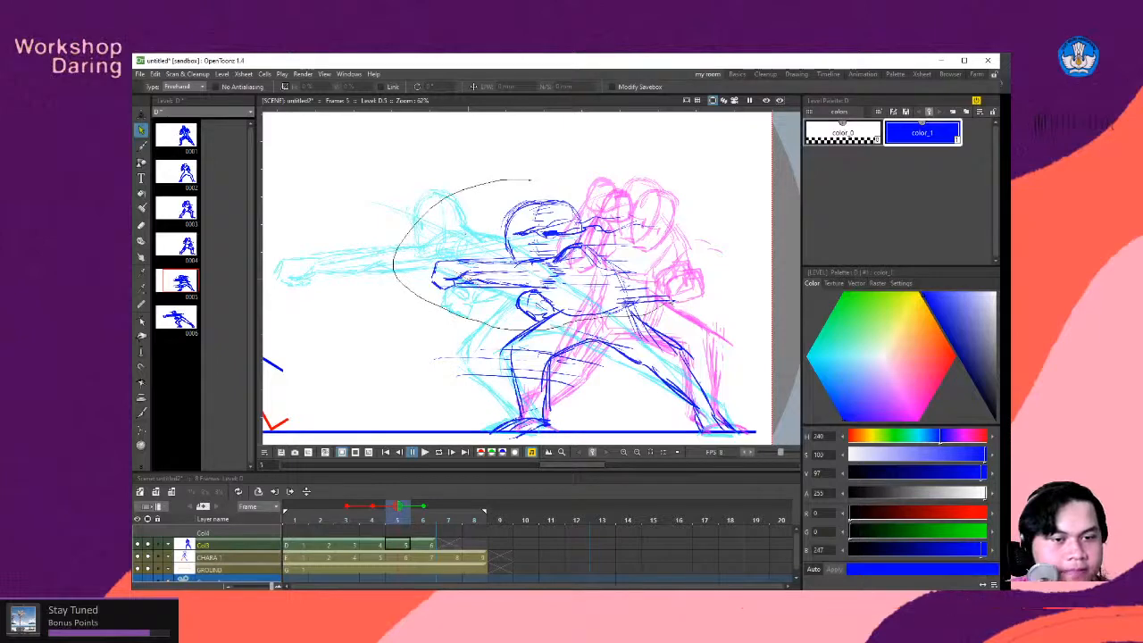
pyautogui.moveTo(525, 191)
pyautogui.mouseDown()
pyautogui.moveTo(506, 190)
pyautogui.moveTo(550, 182)
pyautogui.moveTo(547, 172)
pyautogui.moveTo(550, 184)
pyautogui.mouseUp()
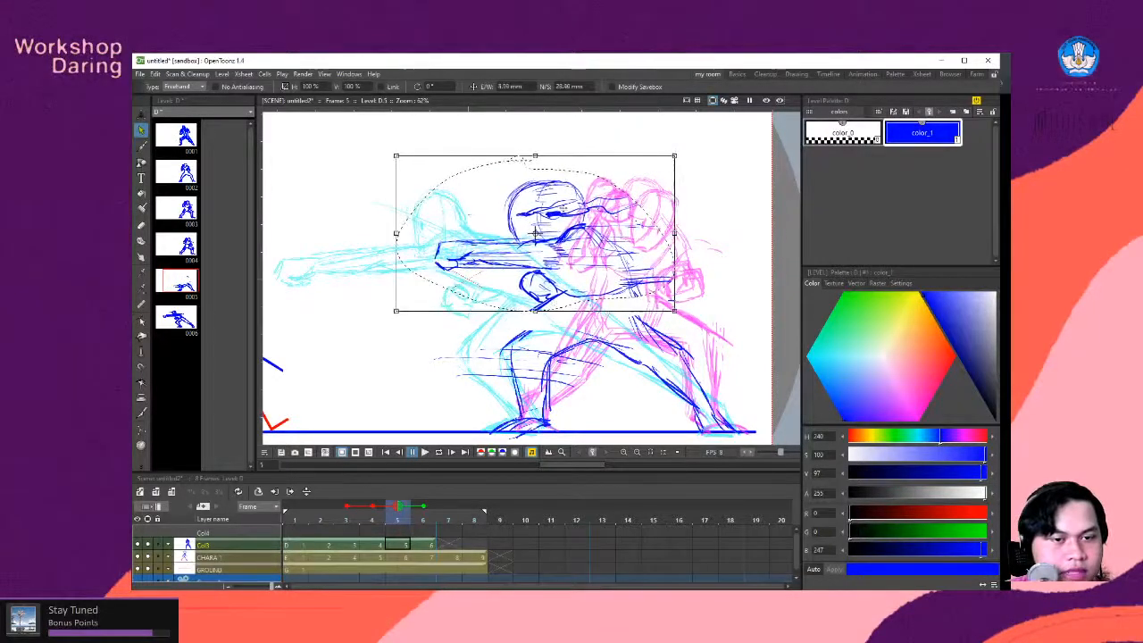
# - Redraw the thighs and waist on frame 5 to reconnect the raised torso, adding horizontal smear lines behind the back
pyautogui.press('b')
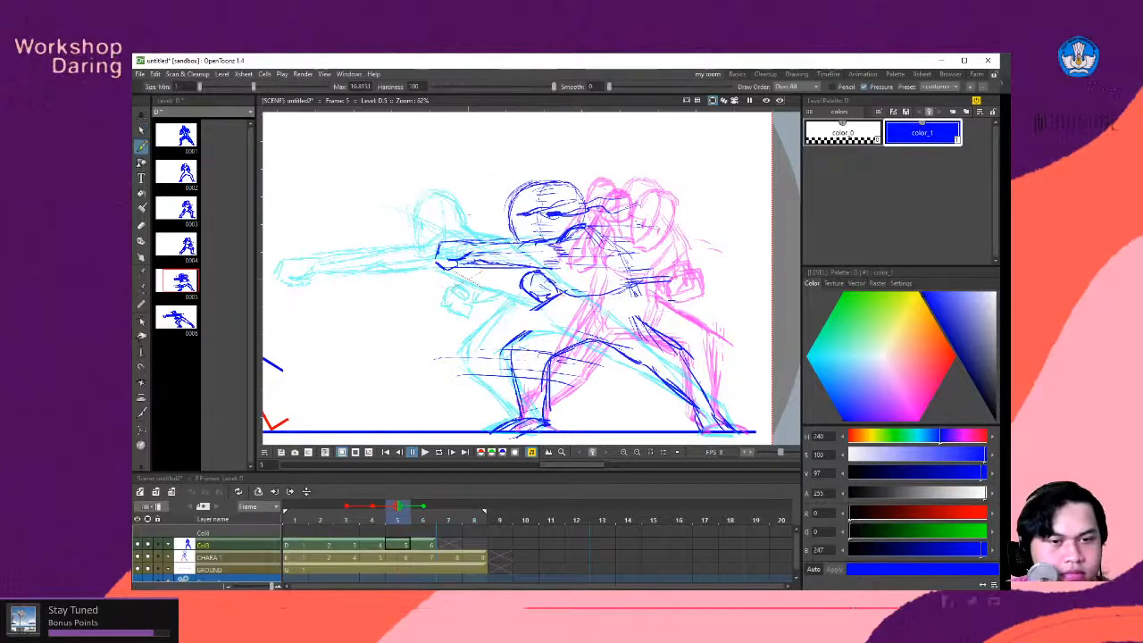
pyautogui.moveTo(564, 291); pyautogui.dragTo(510, 334)
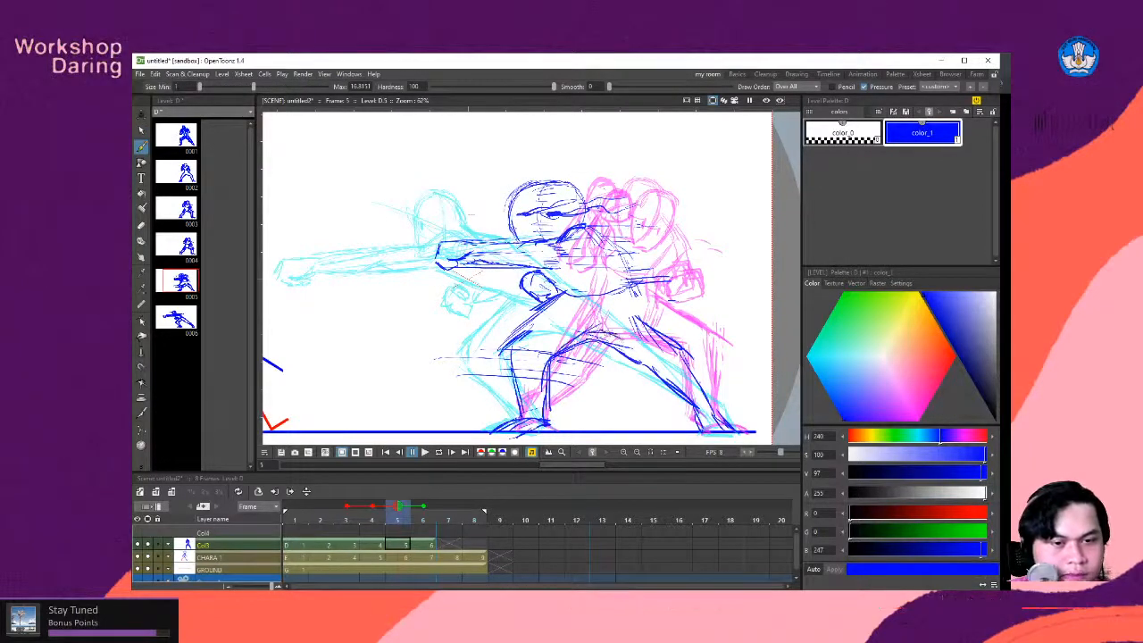
pyautogui.moveTo(631, 288); pyautogui.dragTo(680, 351)
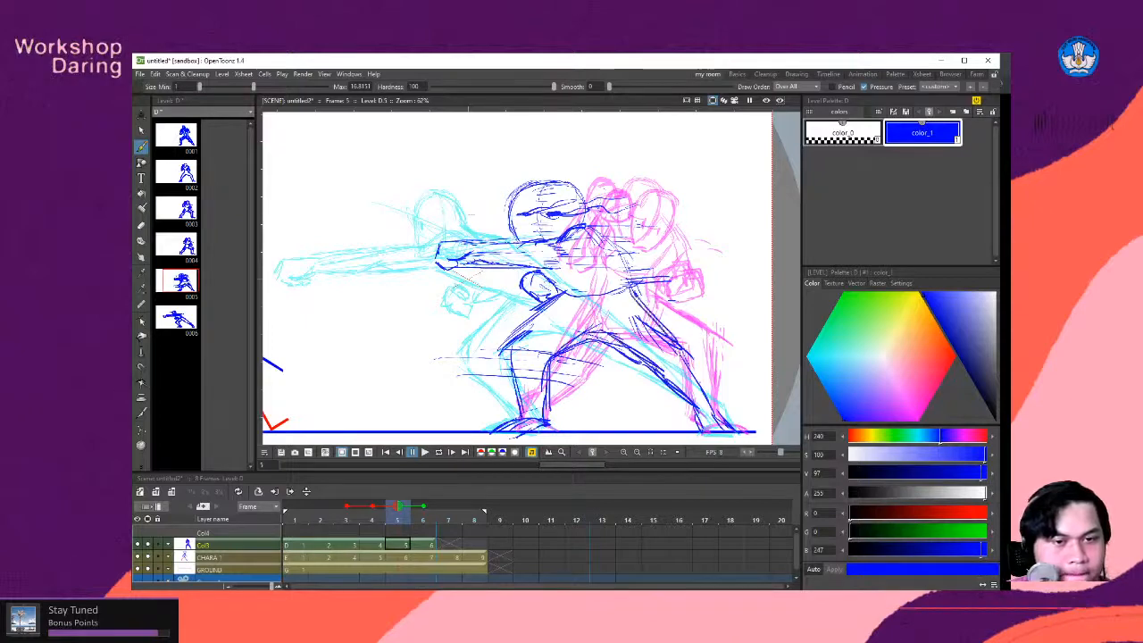
pyautogui.moveTo(628, 290); pyautogui.dragTo(593, 239)
pyautogui.moveTo(539, 262)
pyautogui.mouseDown()
pyautogui.moveTo(572, 305)
pyautogui.moveTo(702, 295)
pyautogui.mouseUp()
pyautogui.moveTo(597, 257); pyautogui.dragTo(685, 268)
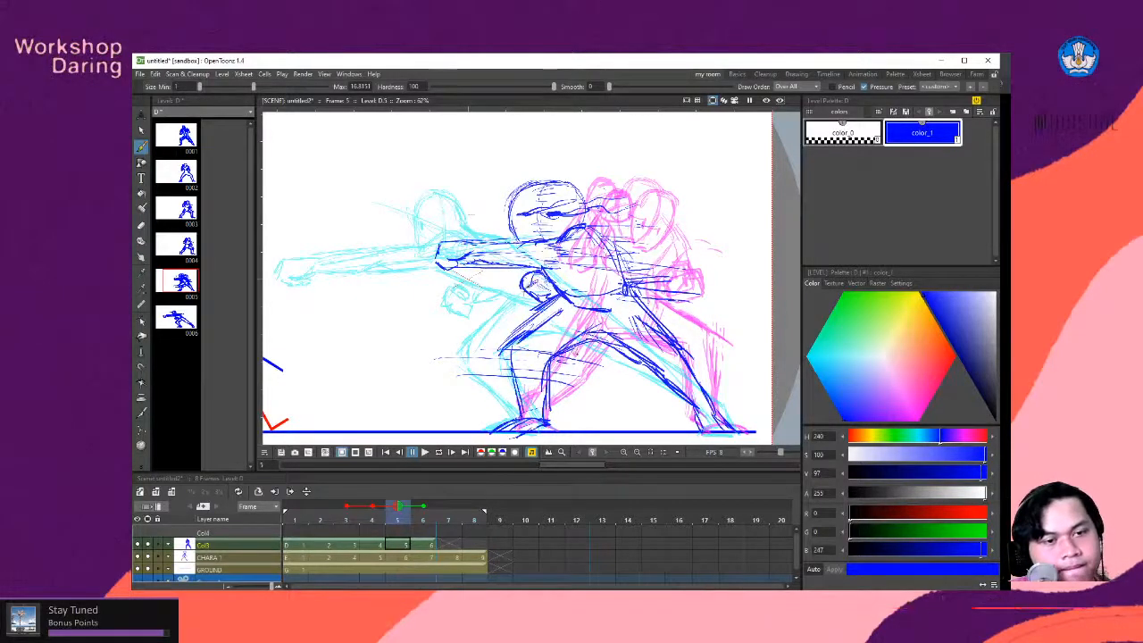
# - Play the whole punch animation in a loop to review its timing with the smear drawing
pyautogui.press('space')
pyautogui.moveTo(595, 306)
pyautogui.mouseDown()
pyautogui.moveTo(561, 322)
pyautogui.moveTo(610, 305)
pyautogui.mouseUp()
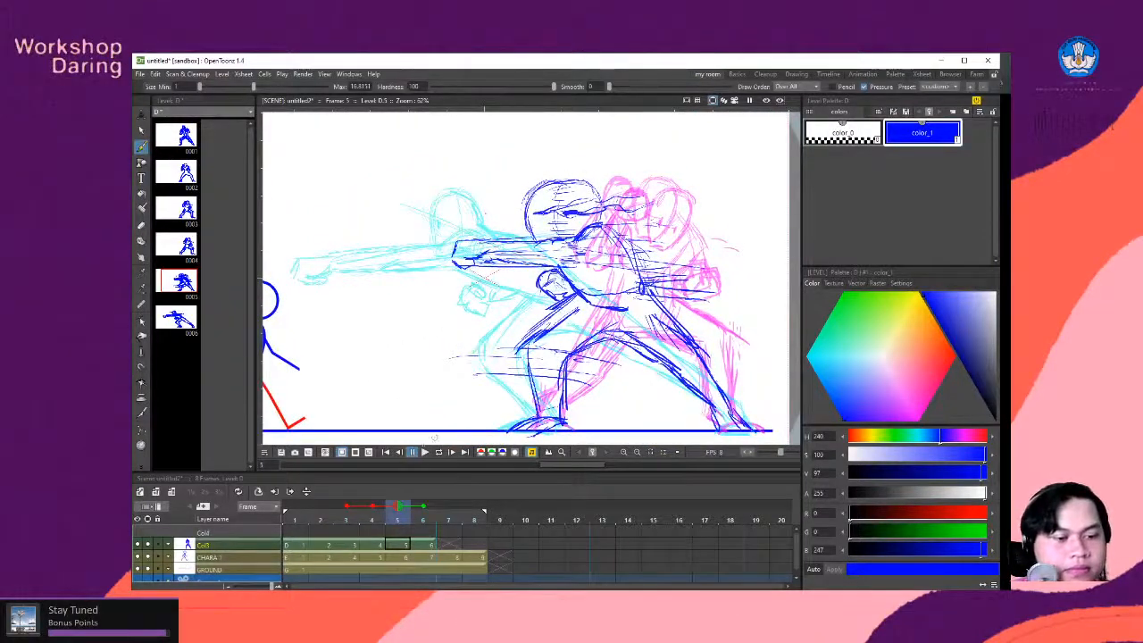
pyautogui.click(425, 452)
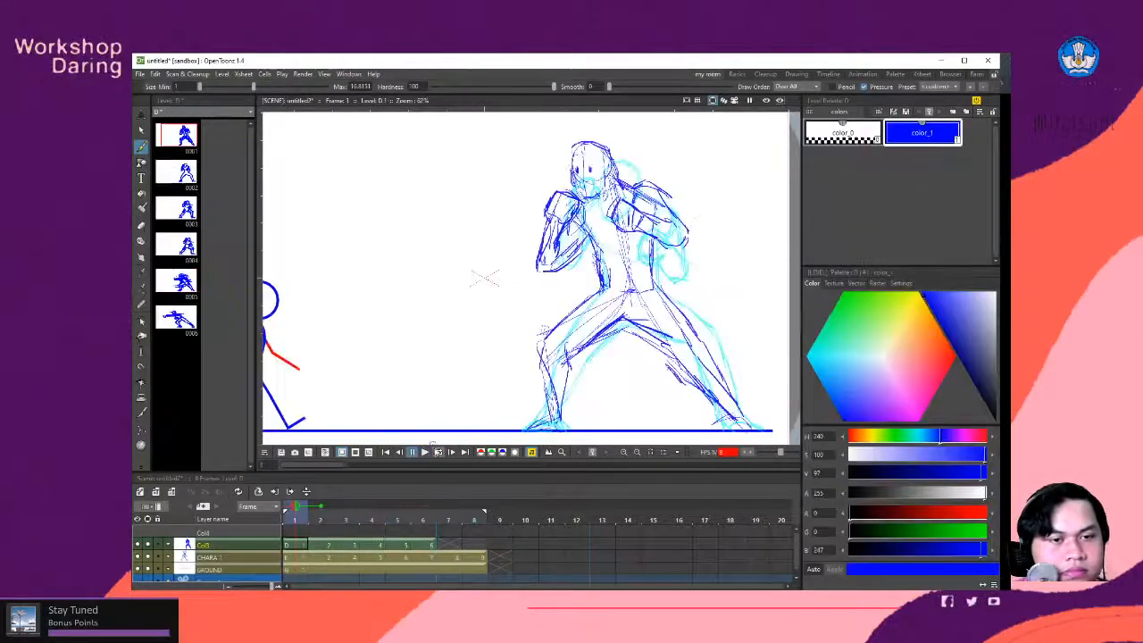
pyautogui.click(439, 454)
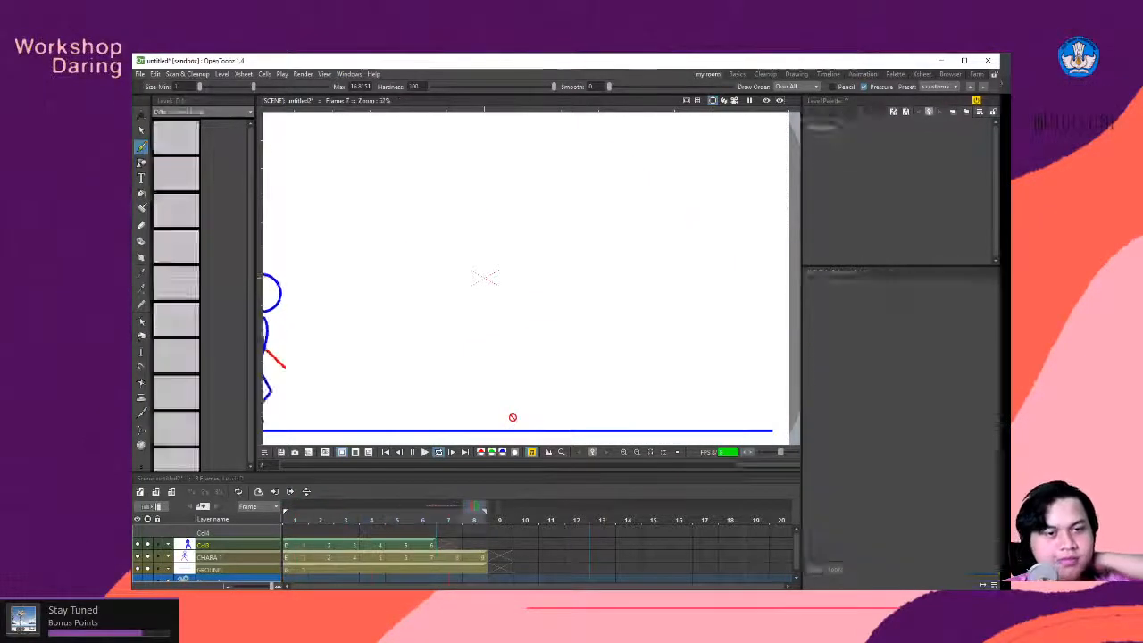
pyautogui.scroll(-3, 468, 302)
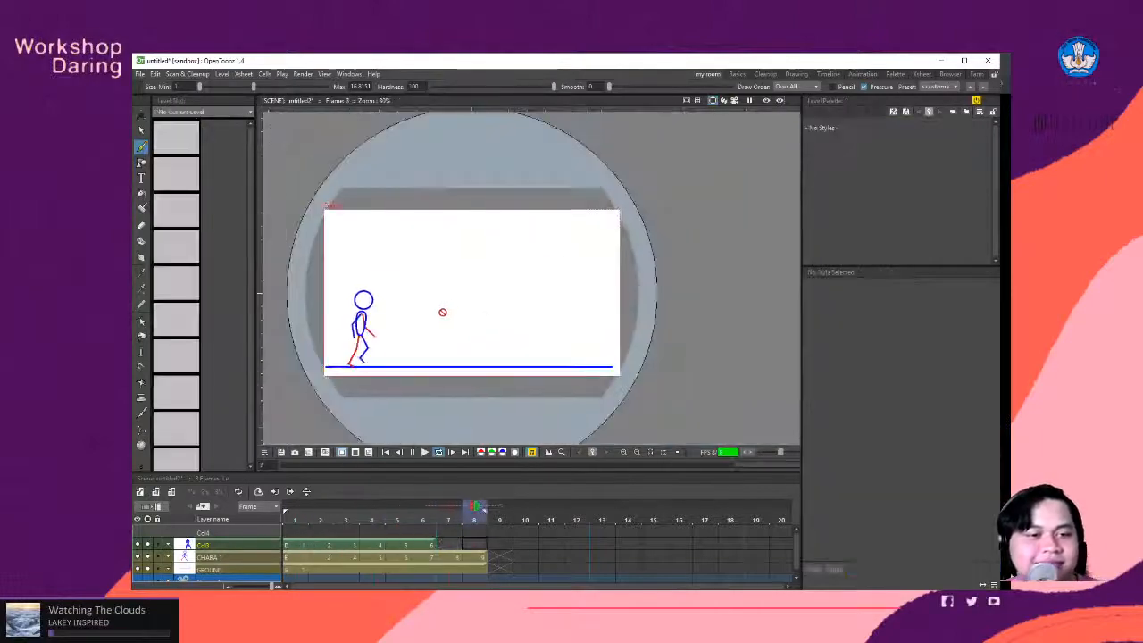
pyautogui.scroll(1, 355, 330)
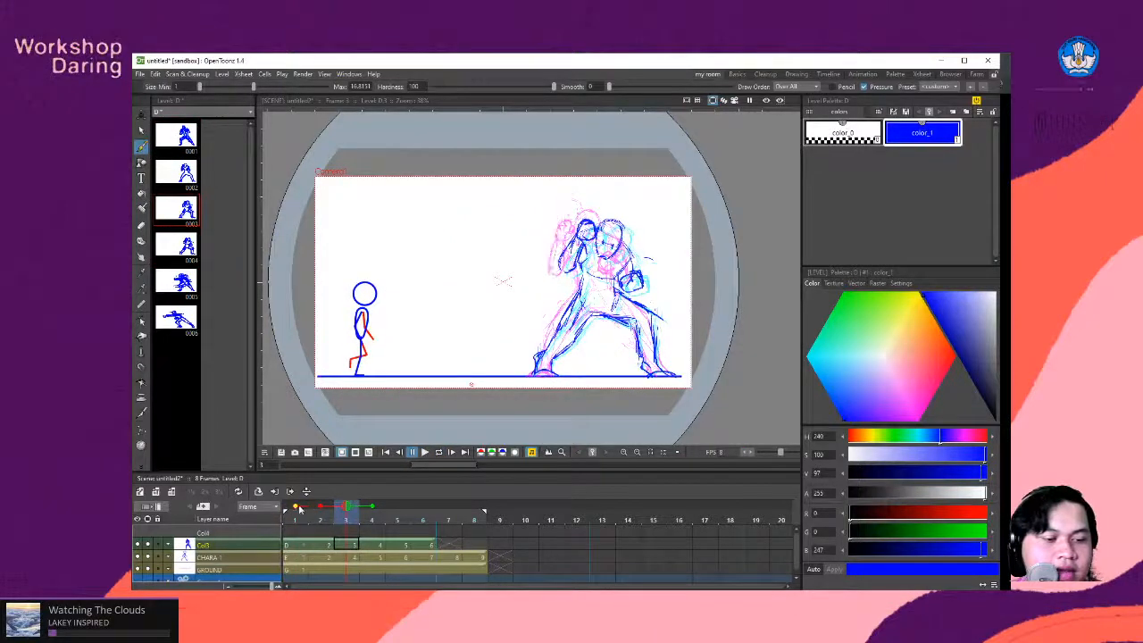
# - Duplicate the extended punch drawing from frame 6 onto frames 7 and 8
pyautogui.scroll(3, 448, 349)
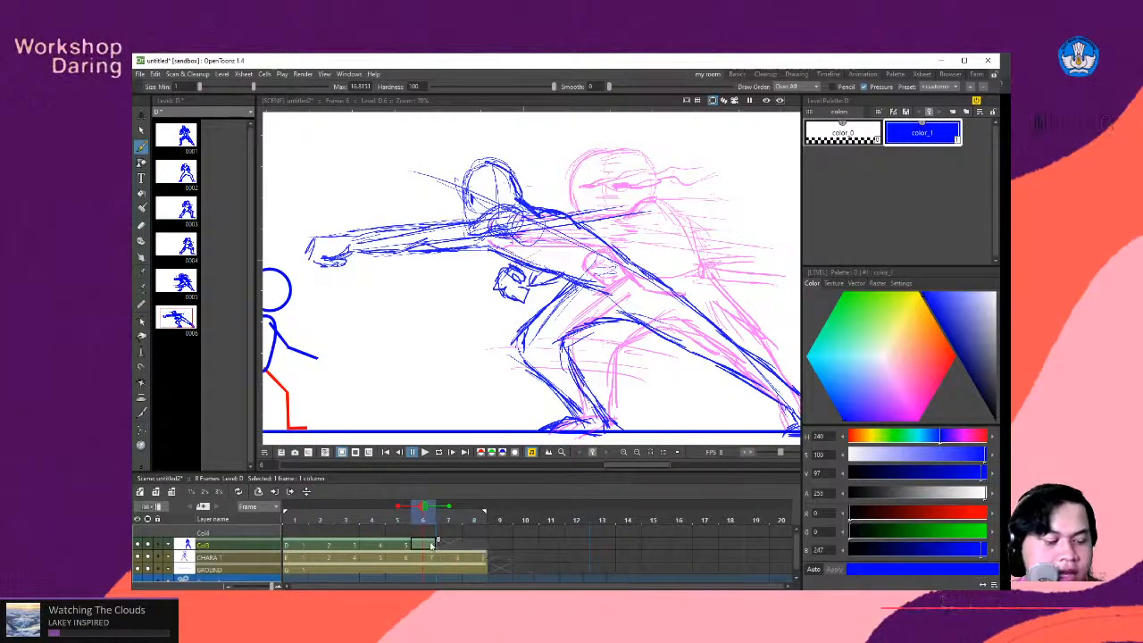
pyautogui.press('d')
pyautogui.press('d')
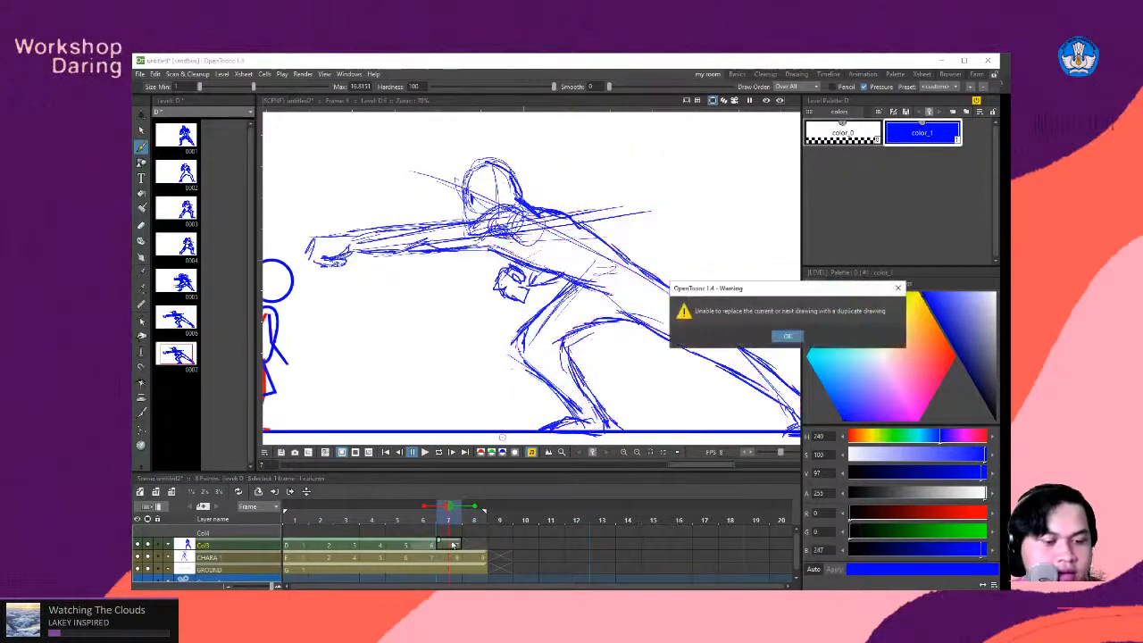
pyautogui.press('Return')
pyautogui.click(455, 545)
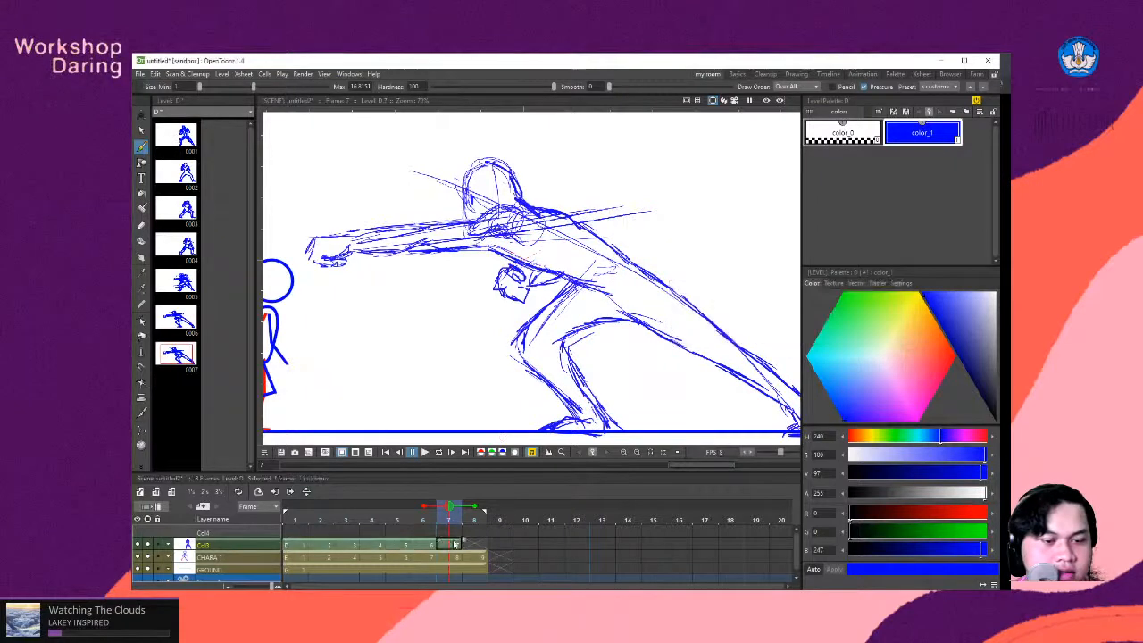
pyautogui.press('d')
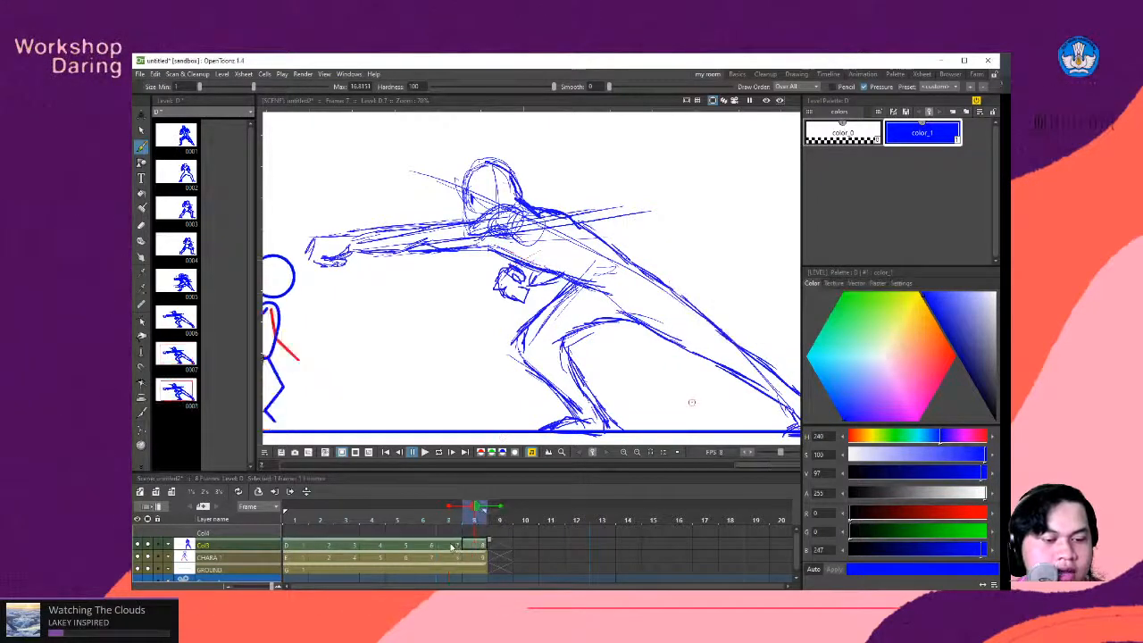
# - Lasso the frame 7 fighter without the back foot, stretch it horizontally to 102.81%, and skew it forward toward the stick figure
pyautogui.scroll(-1, 474, 331)
pyautogui.scroll(1, 469, 288)
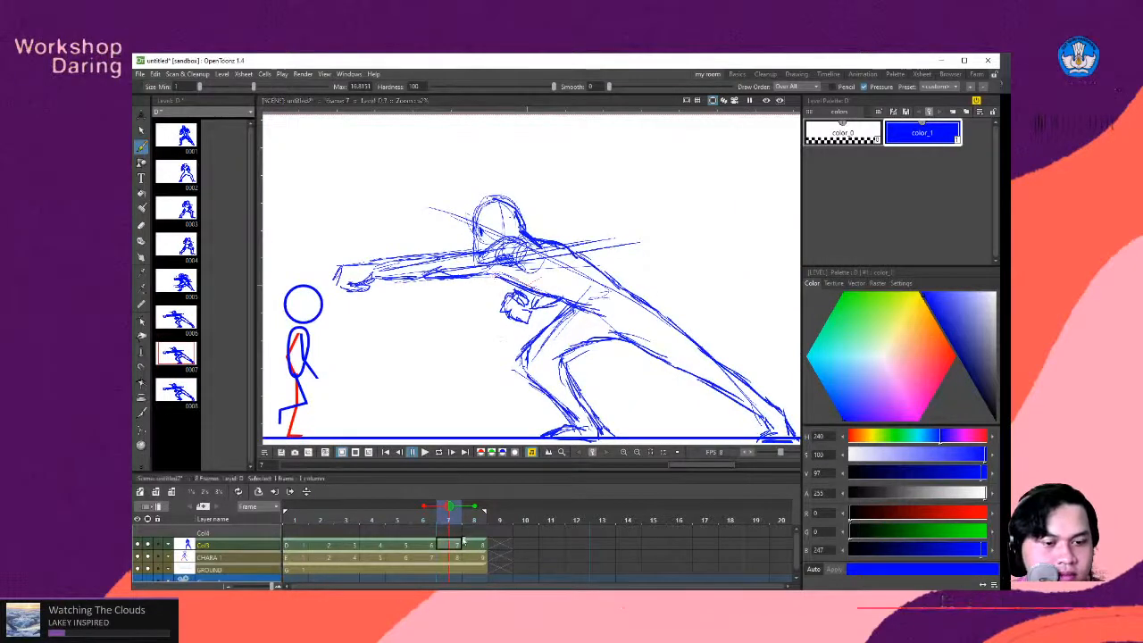
pyautogui.click(140, 130)
pyautogui.scroll(-1, 421, 242)
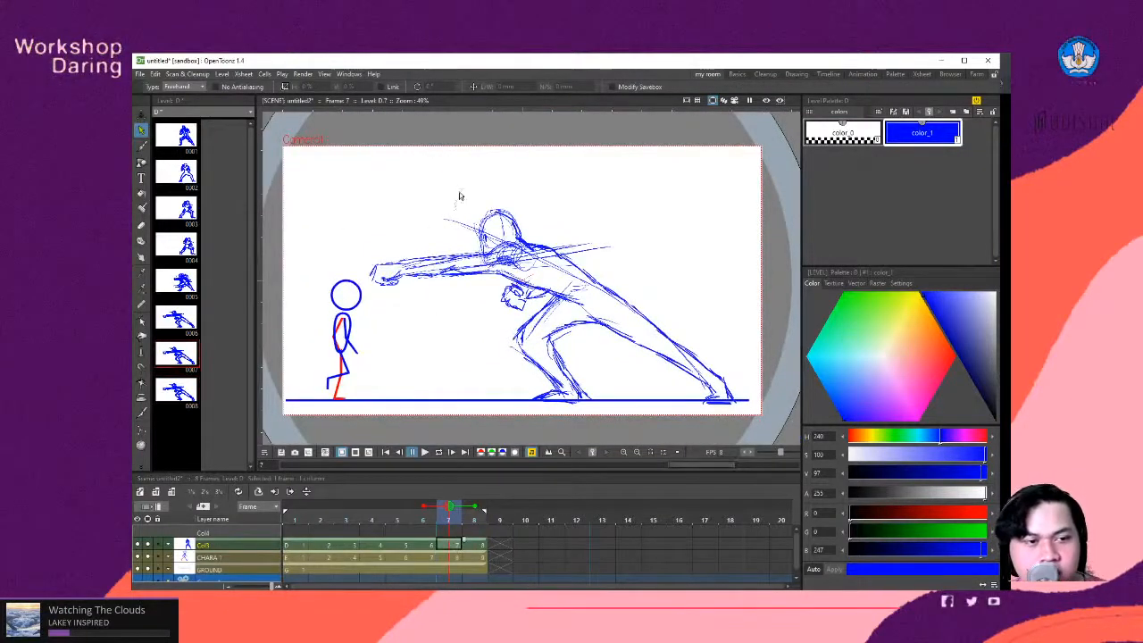
pyautogui.moveTo(461, 190)
pyautogui.mouseDown()
pyautogui.moveTo(426, 194)
pyautogui.moveTo(350, 269)
pyautogui.moveTo(388, 365)
pyautogui.moveTo(501, 389)
pyautogui.moveTo(538, 444)
pyautogui.moveTo(722, 435)
pyautogui.moveTo(766, 412)
pyautogui.moveTo(751, 291)
pyautogui.moveTo(593, 188)
pyautogui.moveTo(455, 187)
pyautogui.mouseUp()
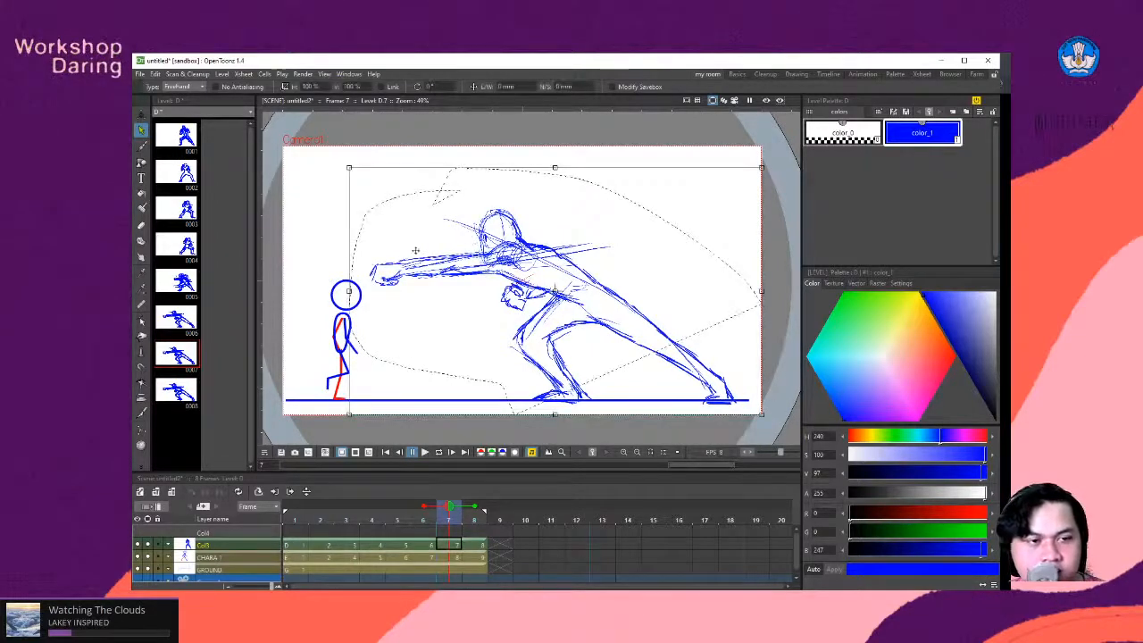
pyautogui.moveTo(349, 291); pyautogui.dragTo(336, 291)
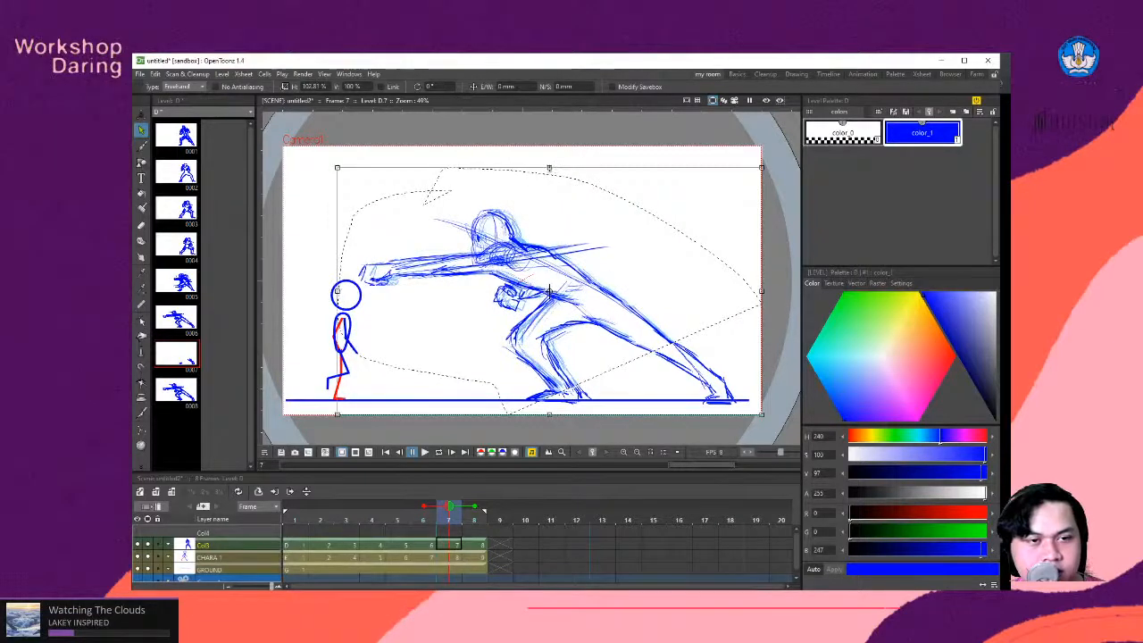
pyautogui.moveTo(554, 170); pyautogui.dragTo(540, 171)
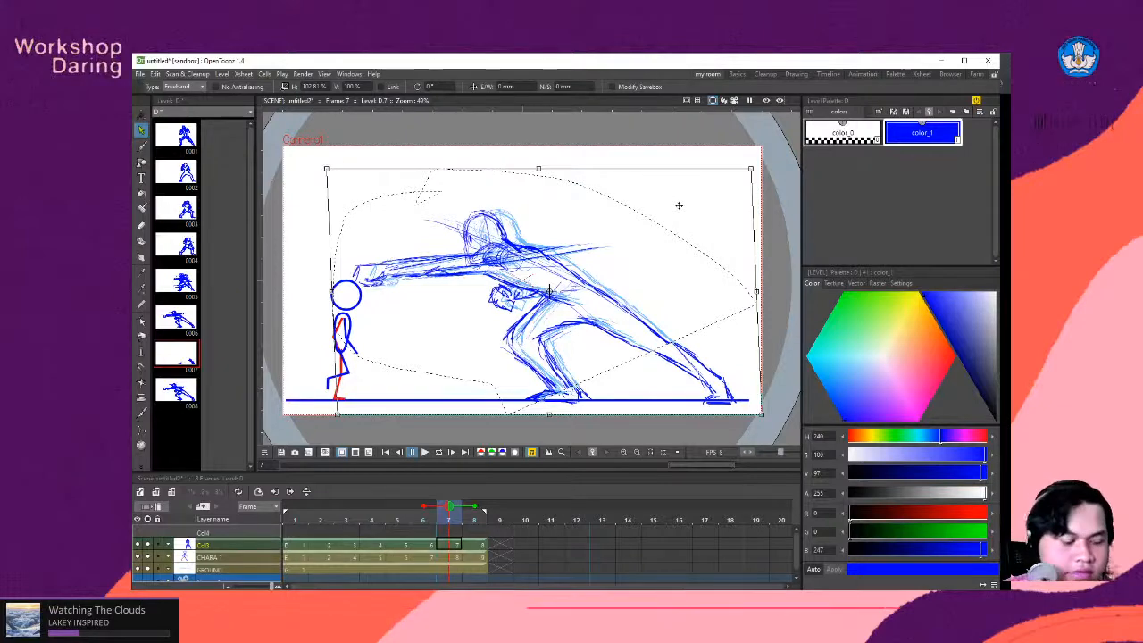
# - Sketch short impact lines around the punching fist and the stick figure's head on frames 7, 6 and 8
pyautogui.press('b')
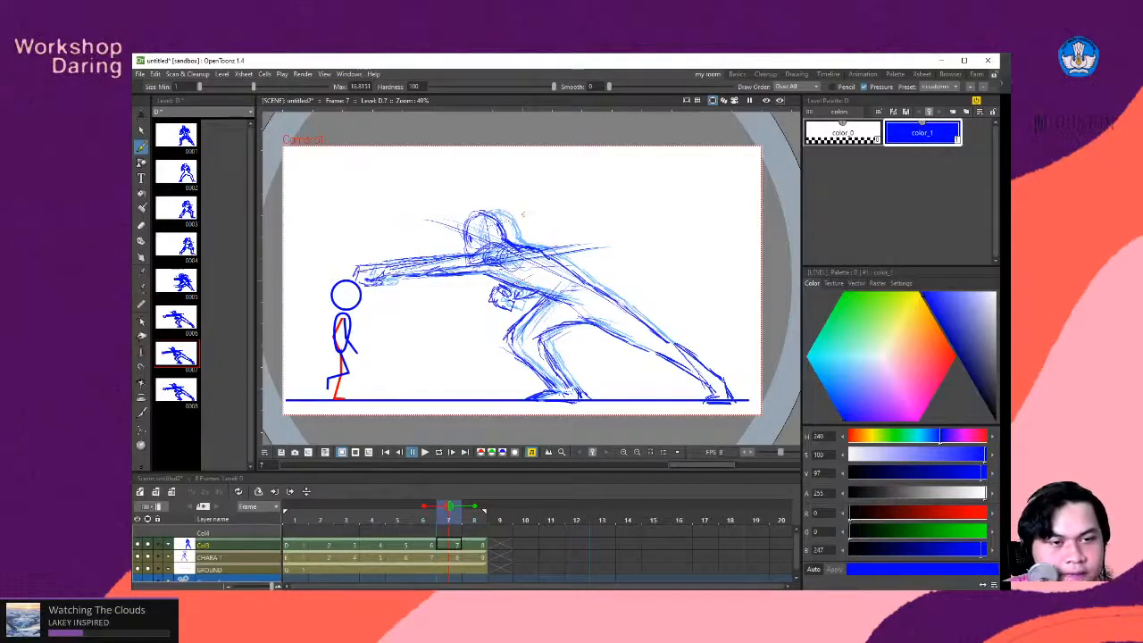
pyautogui.moveTo(401, 288); pyautogui.dragTo(466, 307)
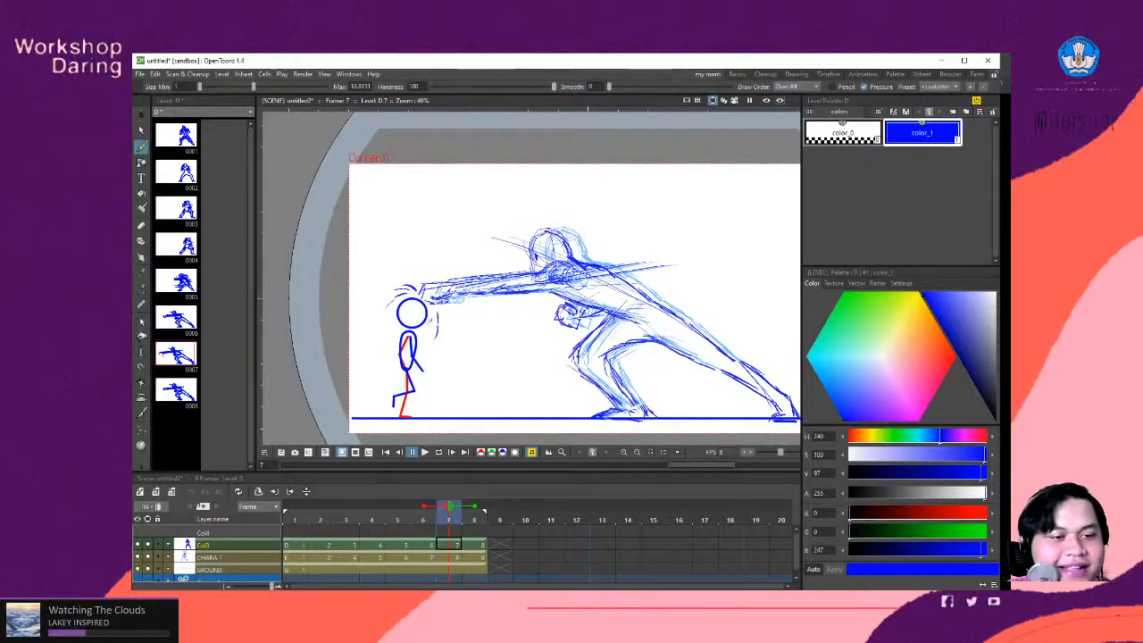
pyautogui.moveTo(431, 307); pyautogui.dragTo(435, 336)
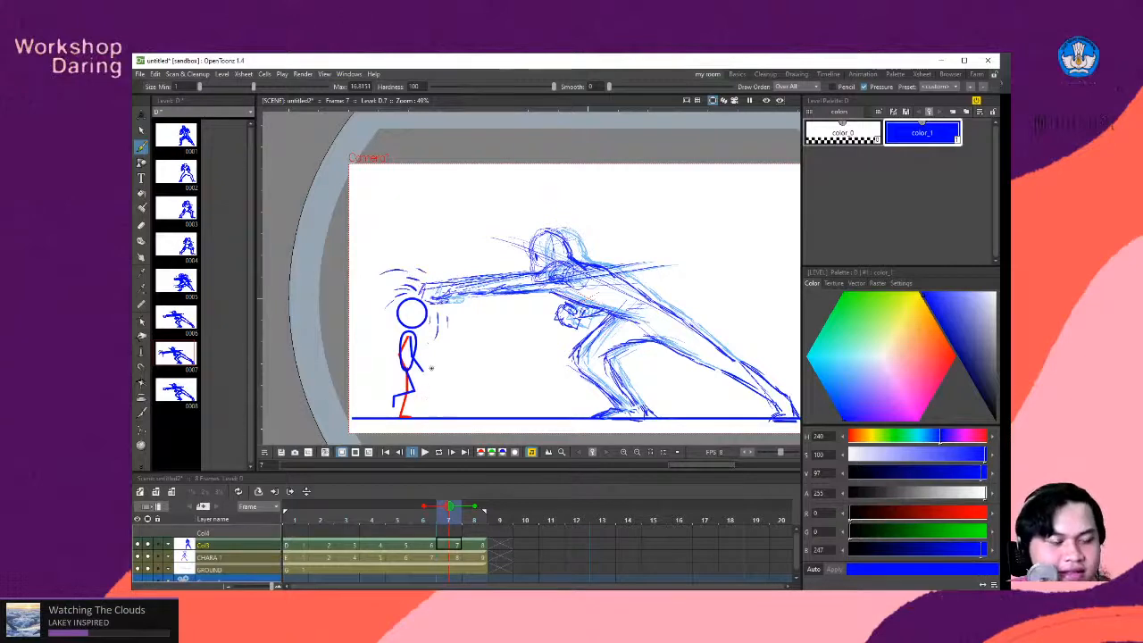
pyautogui.press(',')
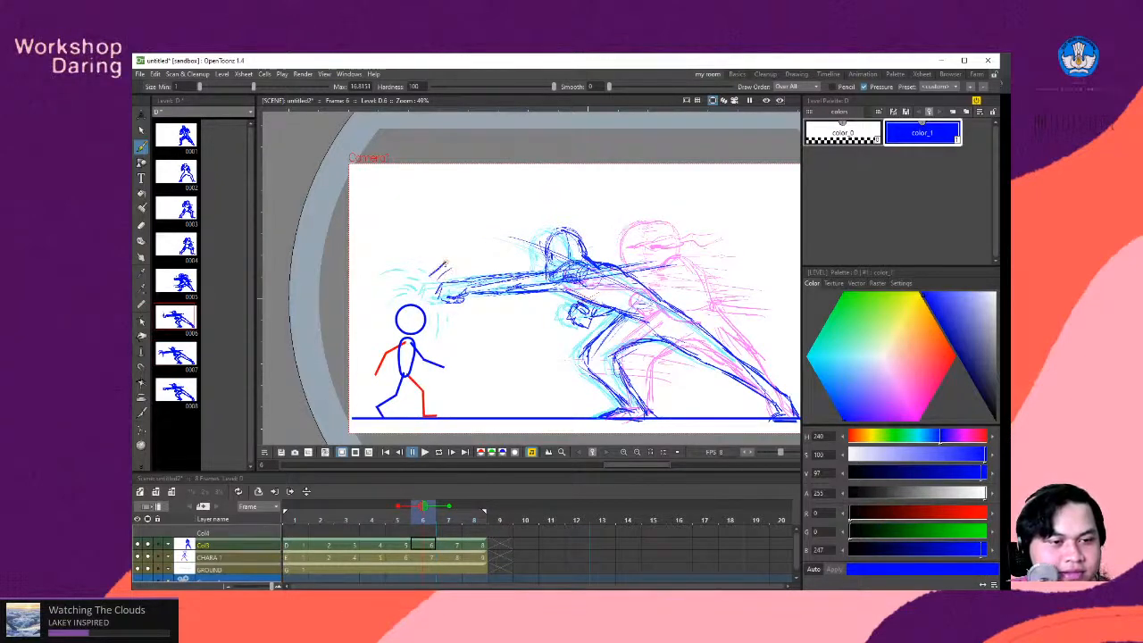
pyautogui.moveTo(446, 261)
pyautogui.mouseDown()
pyautogui.moveTo(421, 288)
pyautogui.moveTo(447, 314)
pyautogui.moveTo(464, 310)
pyautogui.mouseUp()
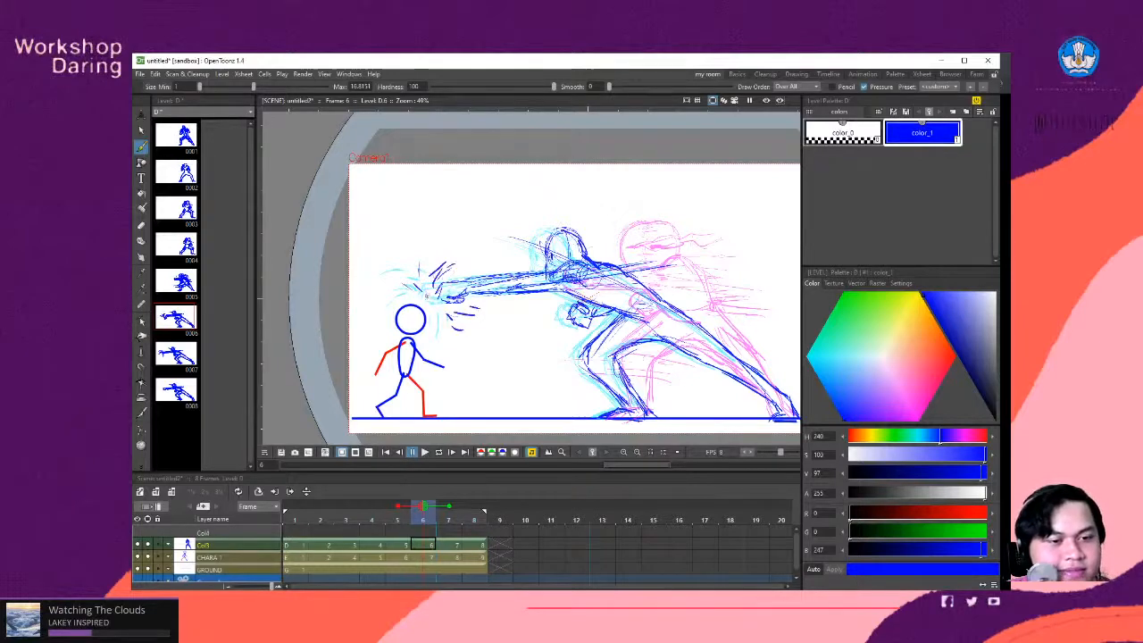
pyautogui.press('.')
pyautogui.press('.')
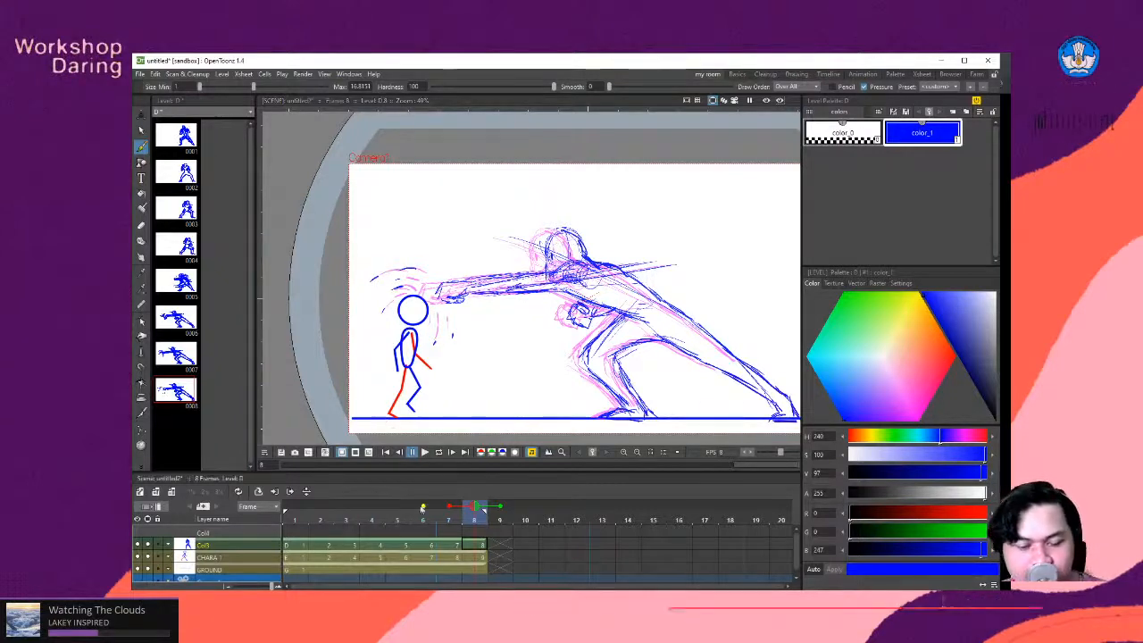
# - Play the eight-frame animation in a loop and examine the punch, follow-through and impact lines across the full camera frame
pyautogui.click(440, 455)
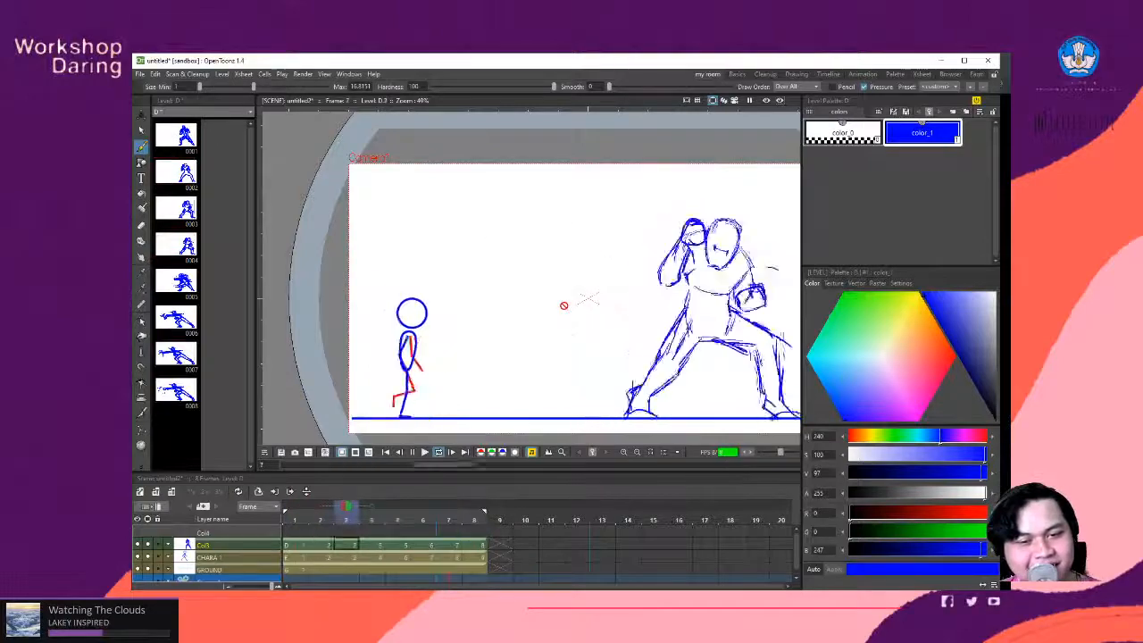
pyautogui.scroll(-2, 563, 306)
pyautogui.scroll(1, 720, 372)
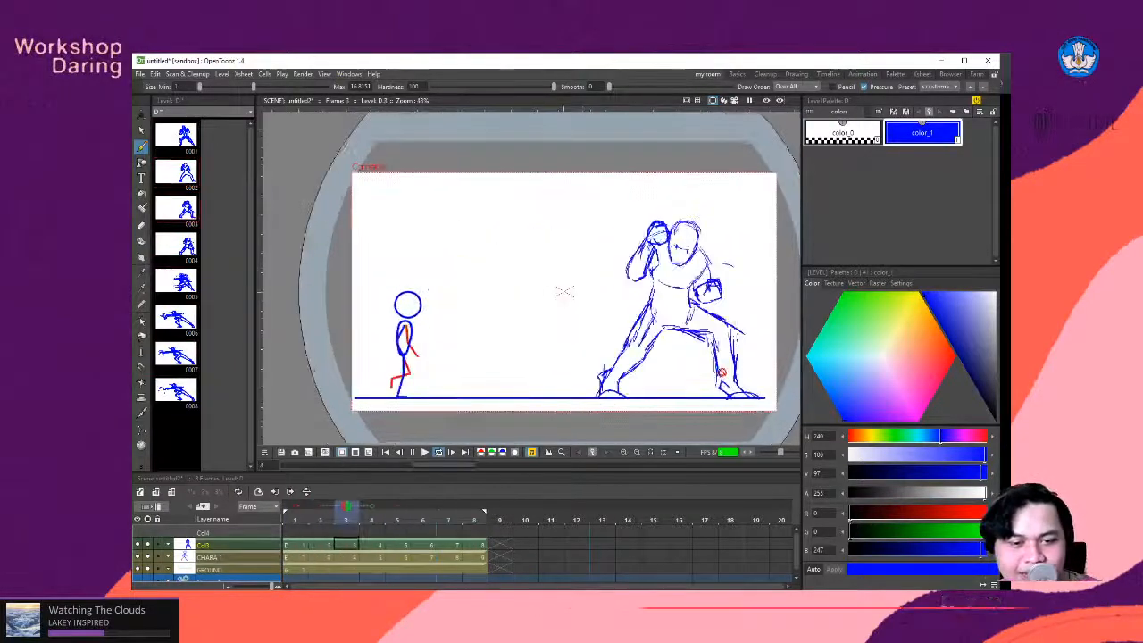
pyautogui.scroll(-2, 717, 370)
pyautogui.scroll(2, 717, 370)
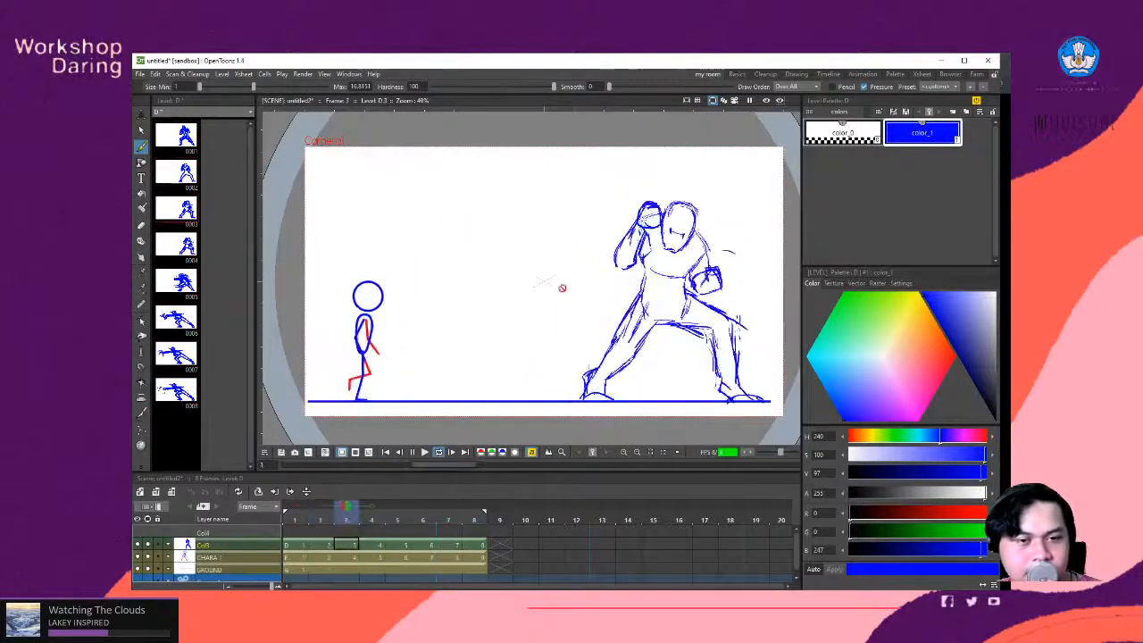
pyautogui.scroll(-1, 478, 299)
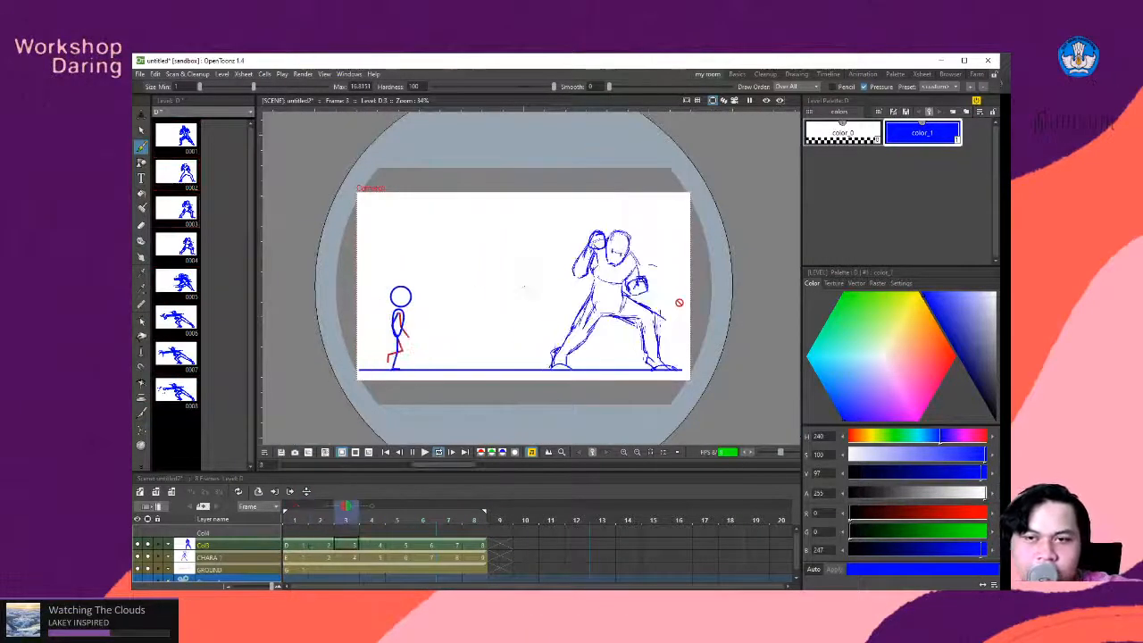
pyautogui.scroll(-2, 625, 291)
pyautogui.scroll(2, 646, 288)
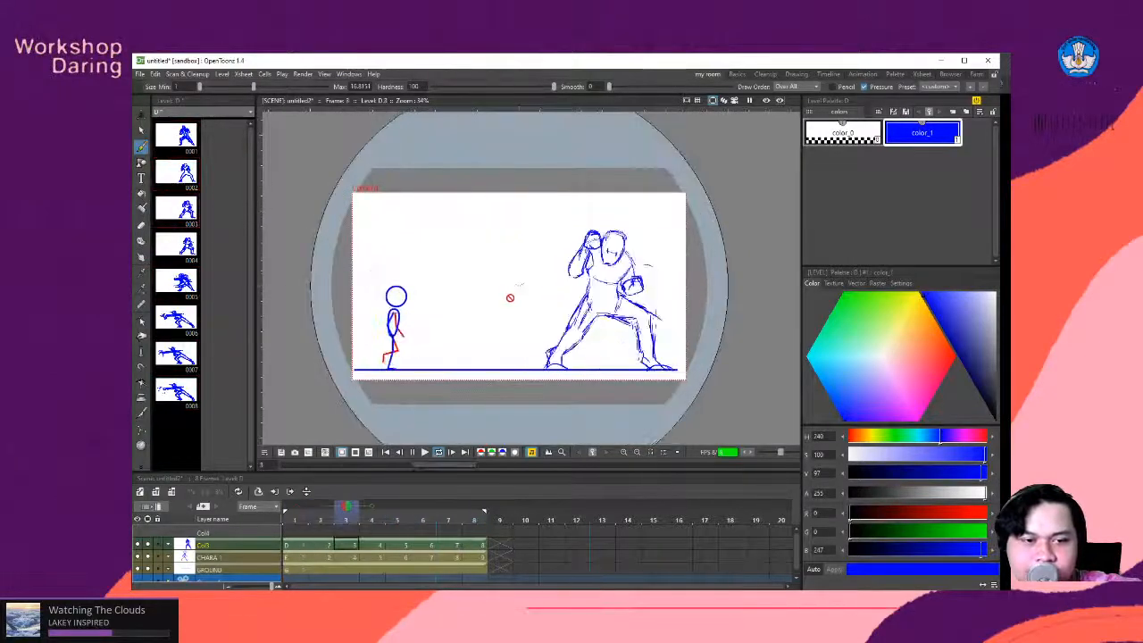
pyautogui.scroll(1, 513, 297)
pyautogui.scroll(2, 511, 323)
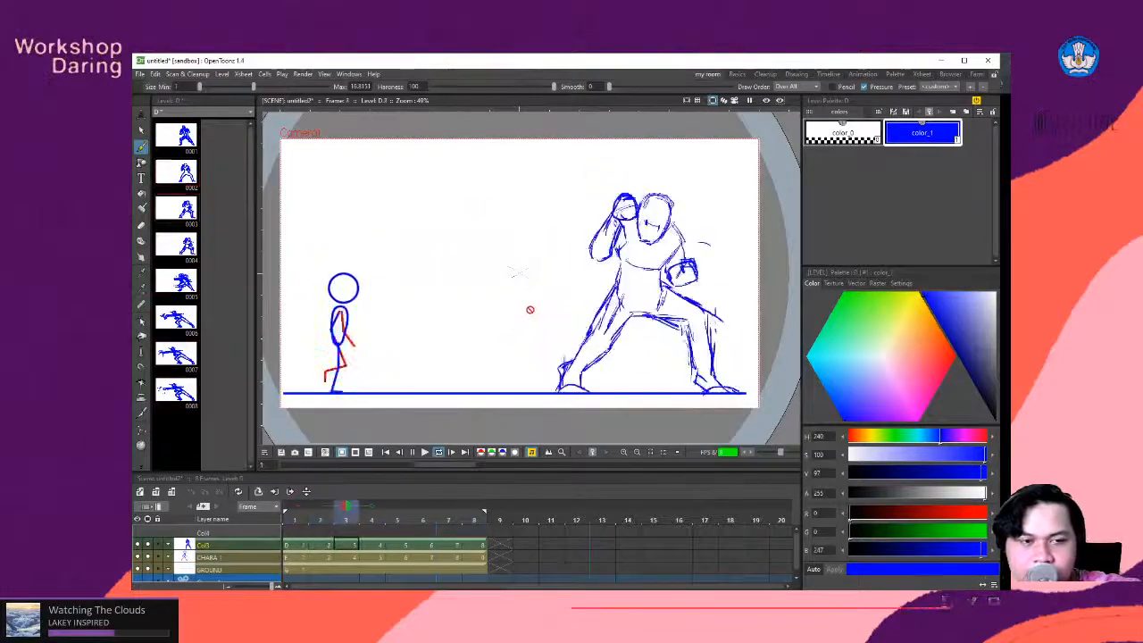
pyautogui.scroll(-2, 530, 299)
pyautogui.scroll(2, 611, 271)
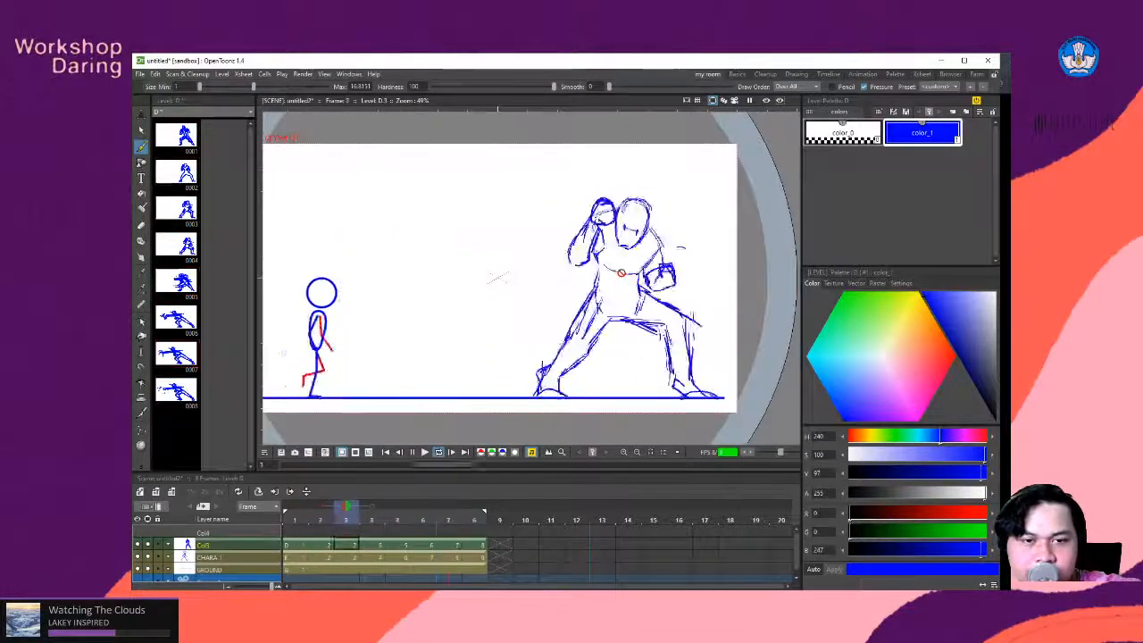
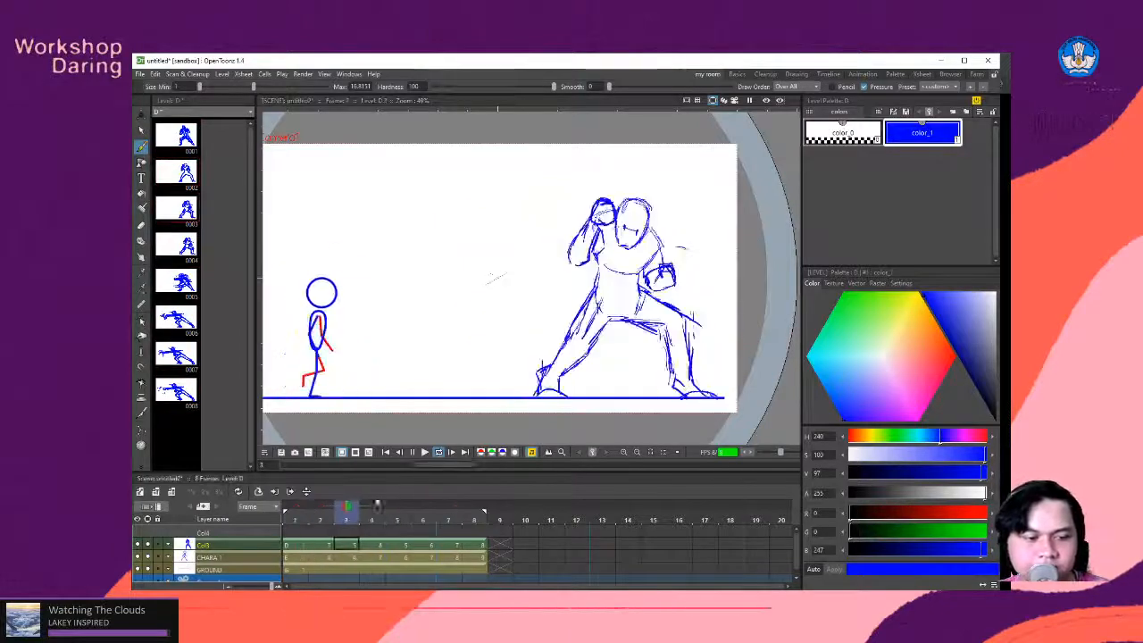
# - Return to frame 1, choose the Brush tool and add a red style to the level palette
pyautogui.click(321, 518)
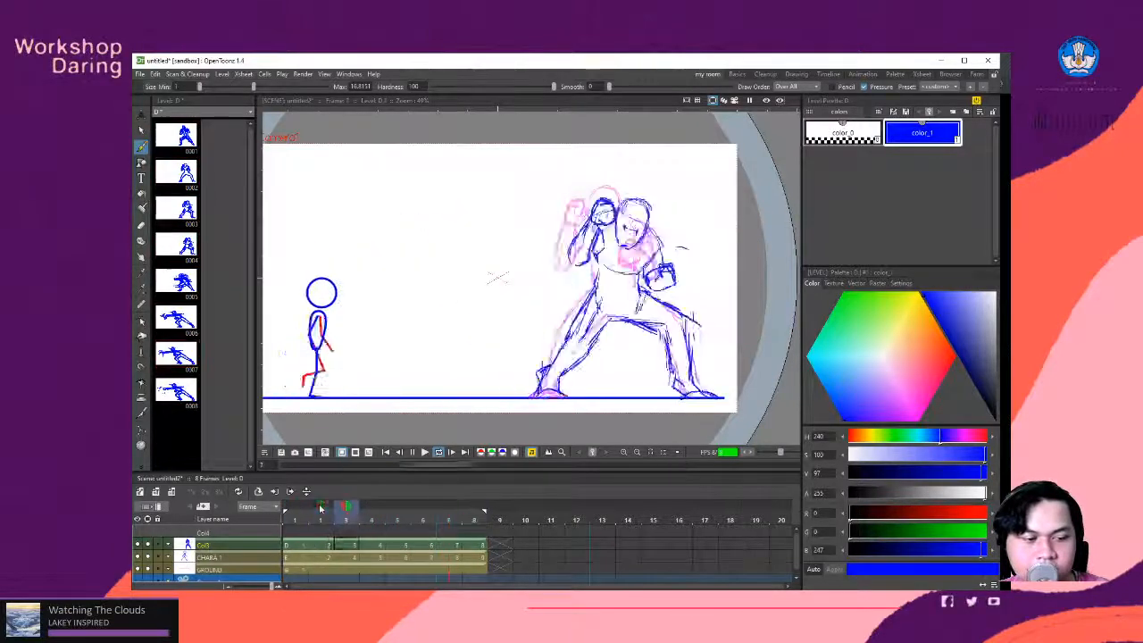
pyautogui.click(334, 516)
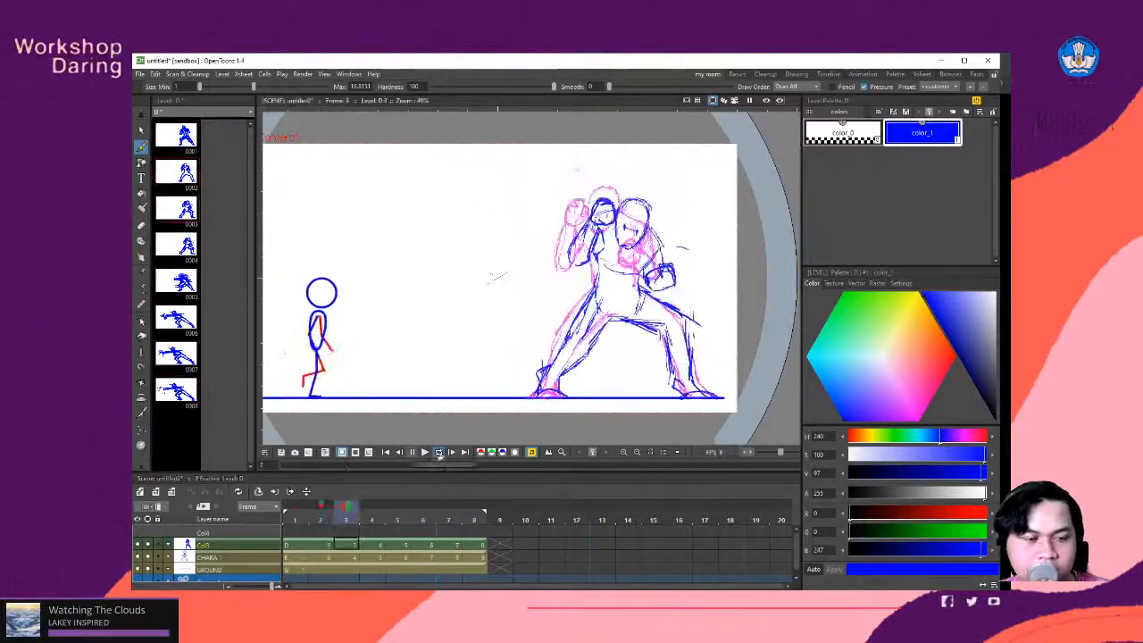
pyautogui.moveTo(348, 511); pyautogui.dragTo(302, 522)
pyautogui.click(322, 507)
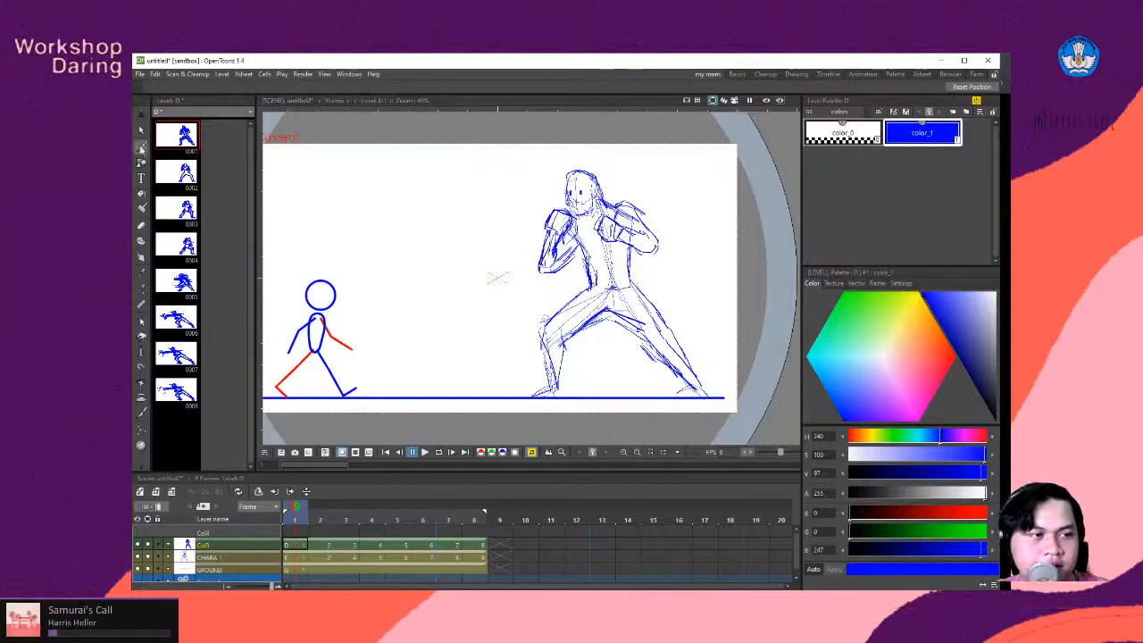
pyautogui.click(141, 148)
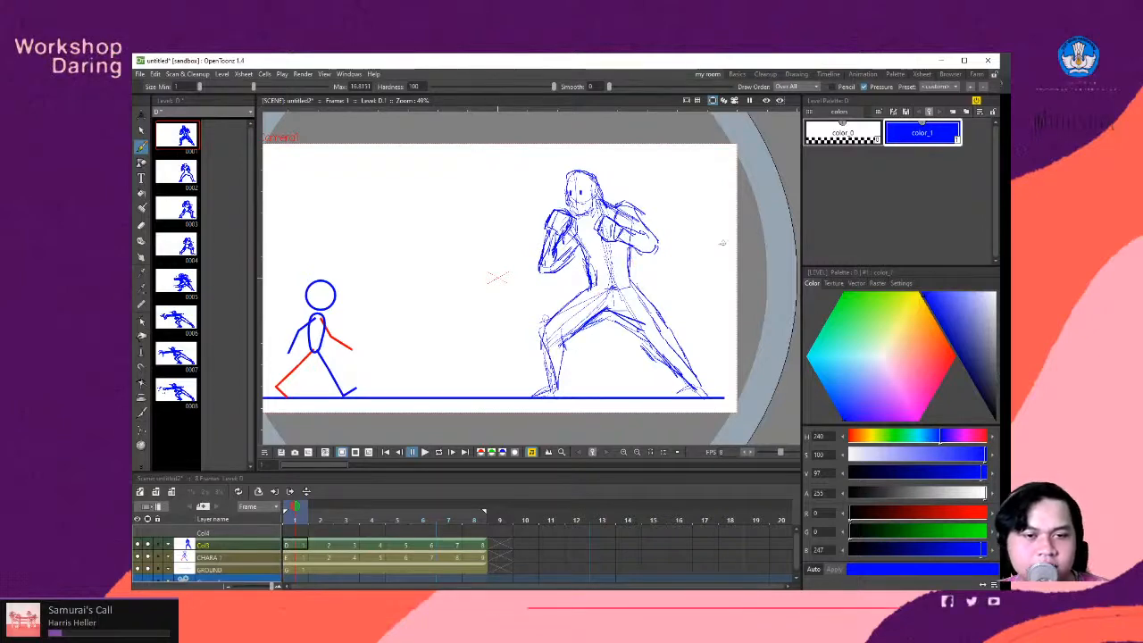
pyautogui.scroll(3, 625, 228)
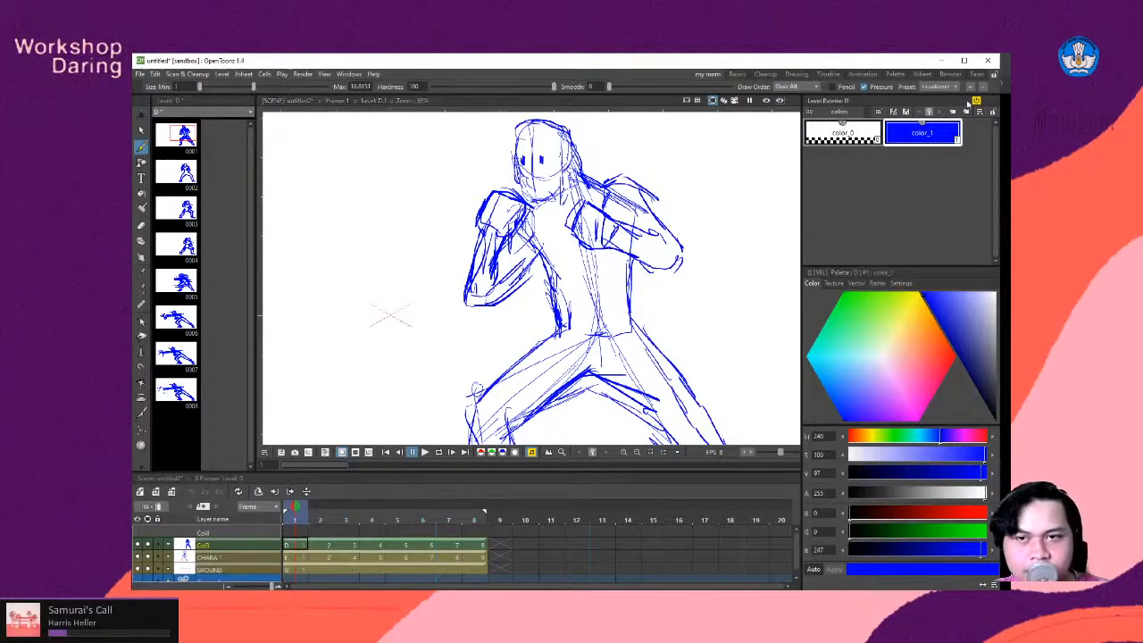
pyautogui.click(953, 112)
pyautogui.click(956, 356)
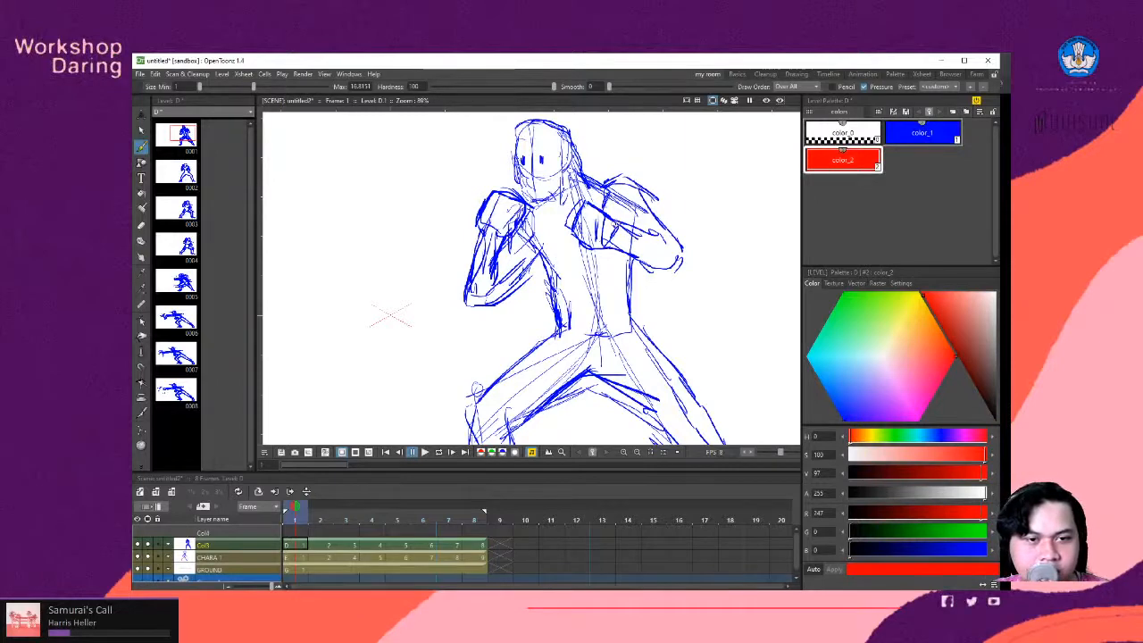
# - Draw a red wristband mark at the fighter's rear fist on frames 1 and 2
pyautogui.moveTo(614, 221); pyautogui.dragTo(622, 249)
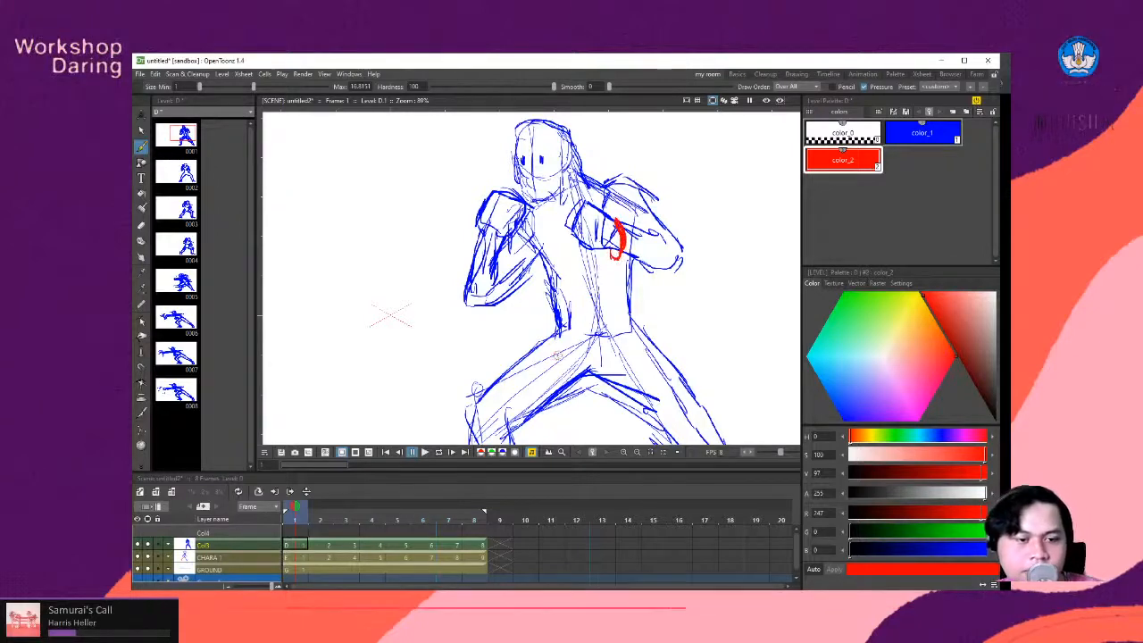
pyautogui.press('space')
pyautogui.moveTo(621, 275); pyautogui.dragTo(581, 272)
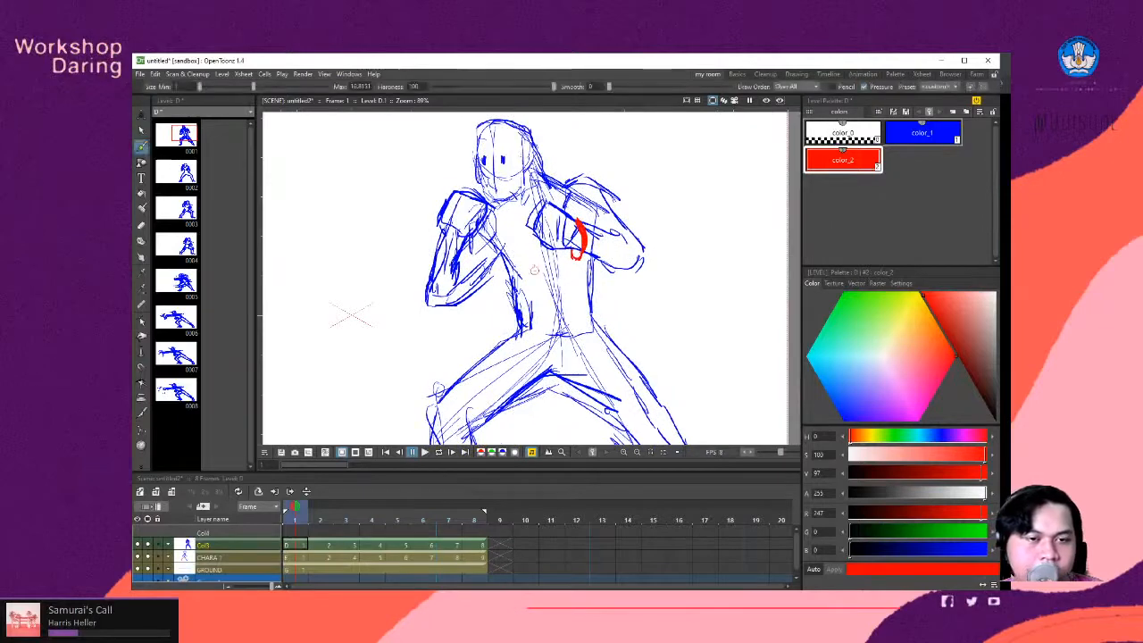
pyautogui.scroll(-1, 533, 265)
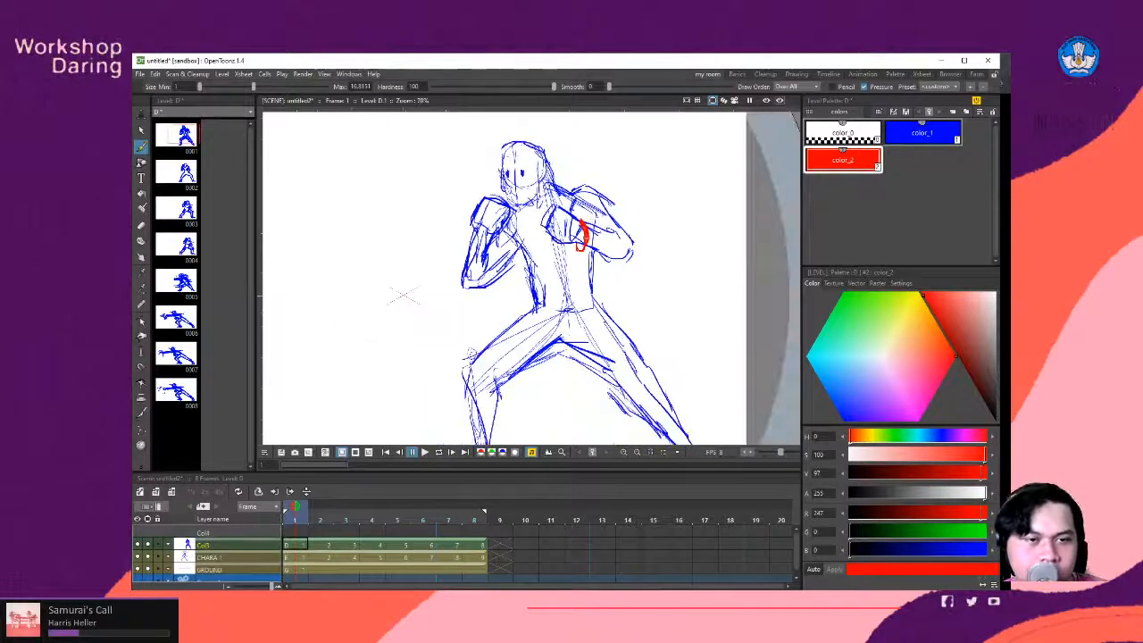
pyautogui.scroll(-1, 580, 264)
pyautogui.scroll(1, 580, 265)
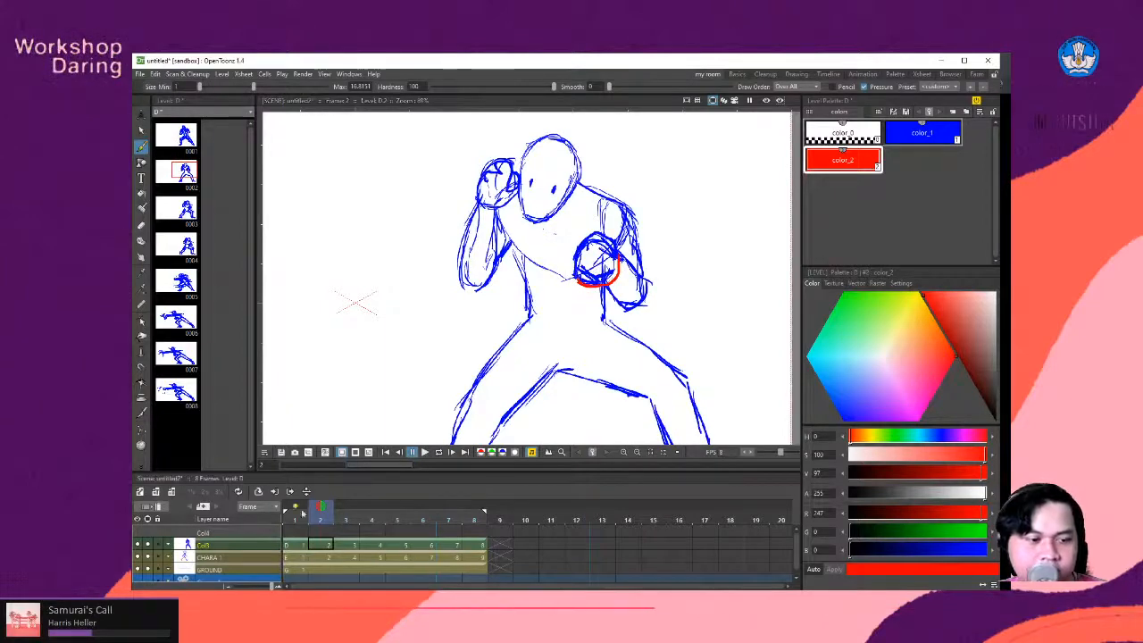
# - Show the previous frame as onion skin and draw a red wristband arc beside the lowered fist on frame 3
pyautogui.click(295, 503)
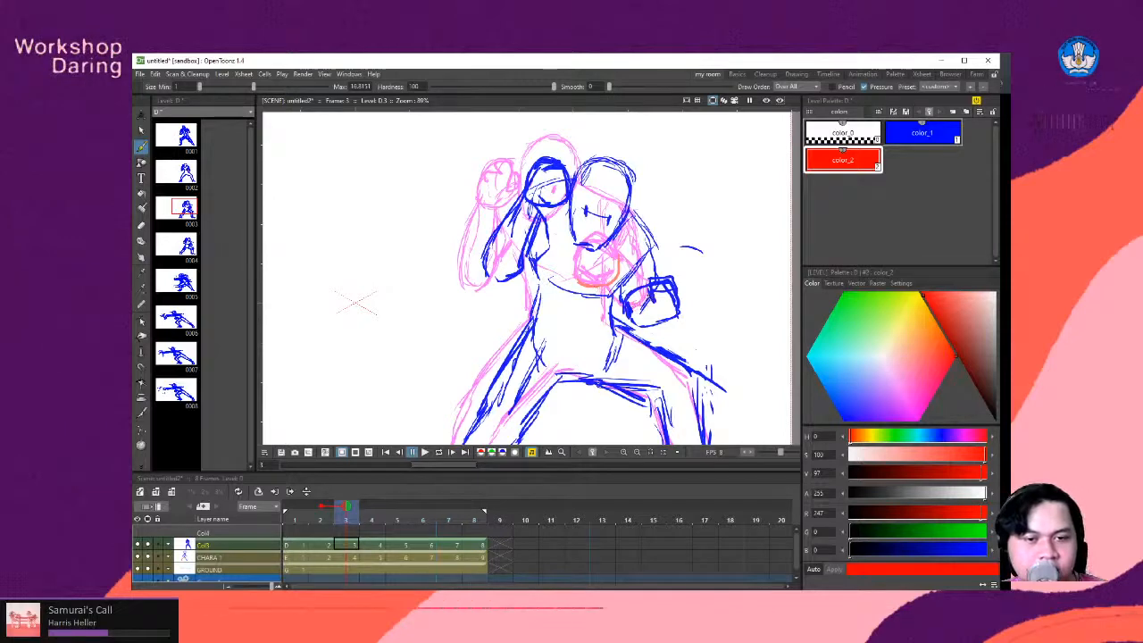
pyautogui.moveTo(628, 300); pyautogui.dragTo(649, 291)
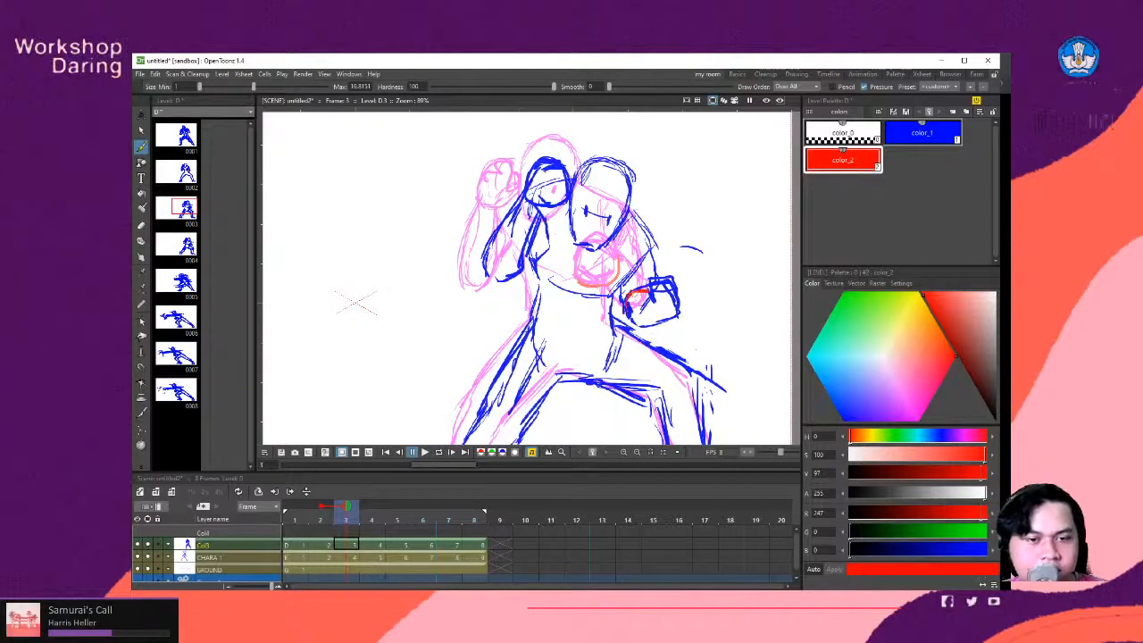
pyautogui.moveTo(626, 300); pyautogui.dragTo(672, 342)
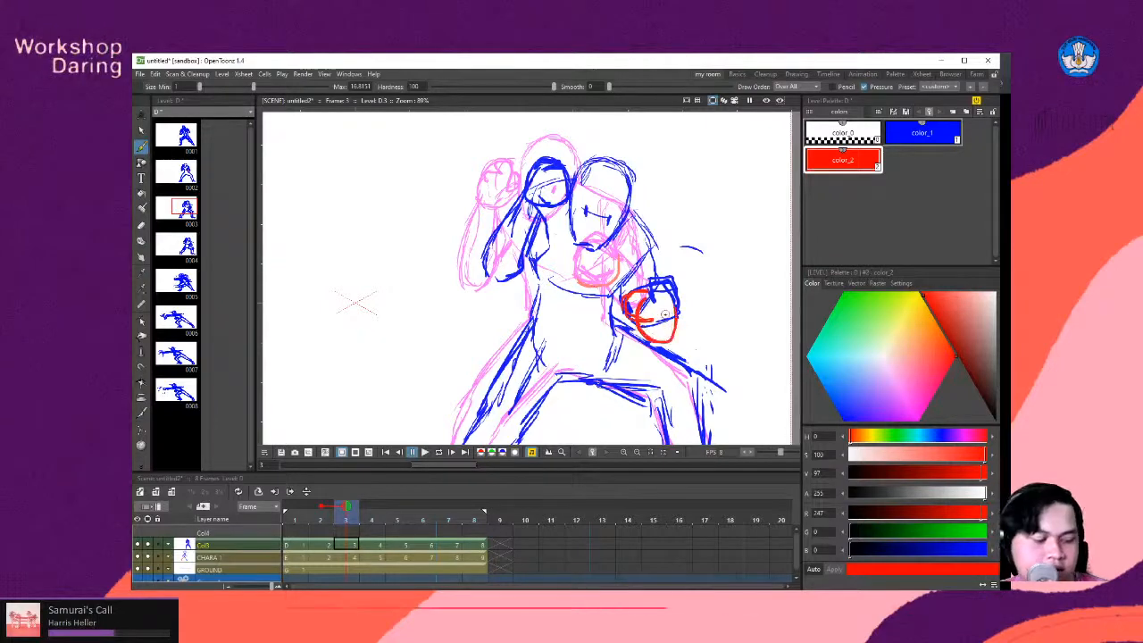
pyautogui.hotkey('ctrl', 'z')
pyautogui.hotkey('ctrl', 'z')
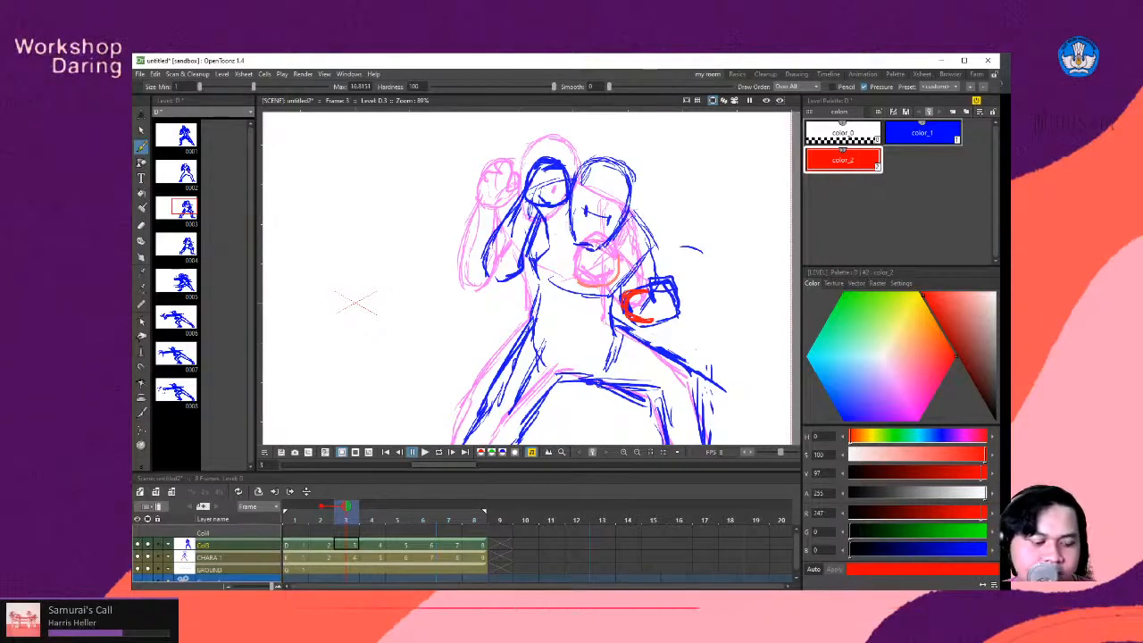
# - Compare frames 3 and 4, and draw a short red curve just under the lowered fist on frame 4
pyautogui.press('Right')
pyautogui.press('Left')
pyautogui.press('Right')
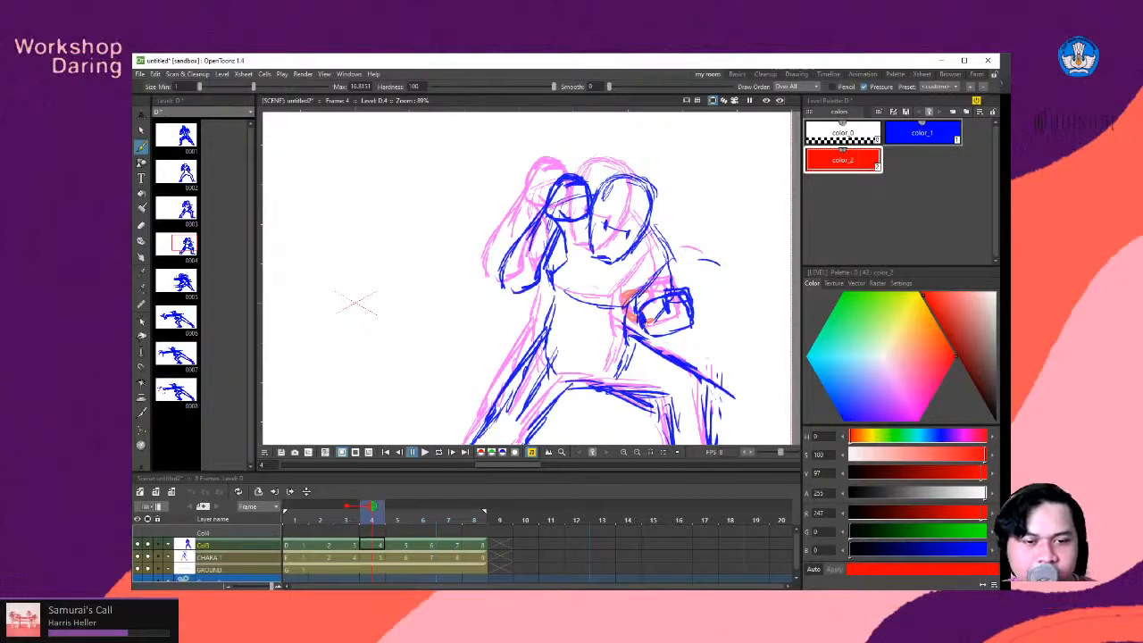
pyautogui.press('Left')
pyautogui.press('Right')
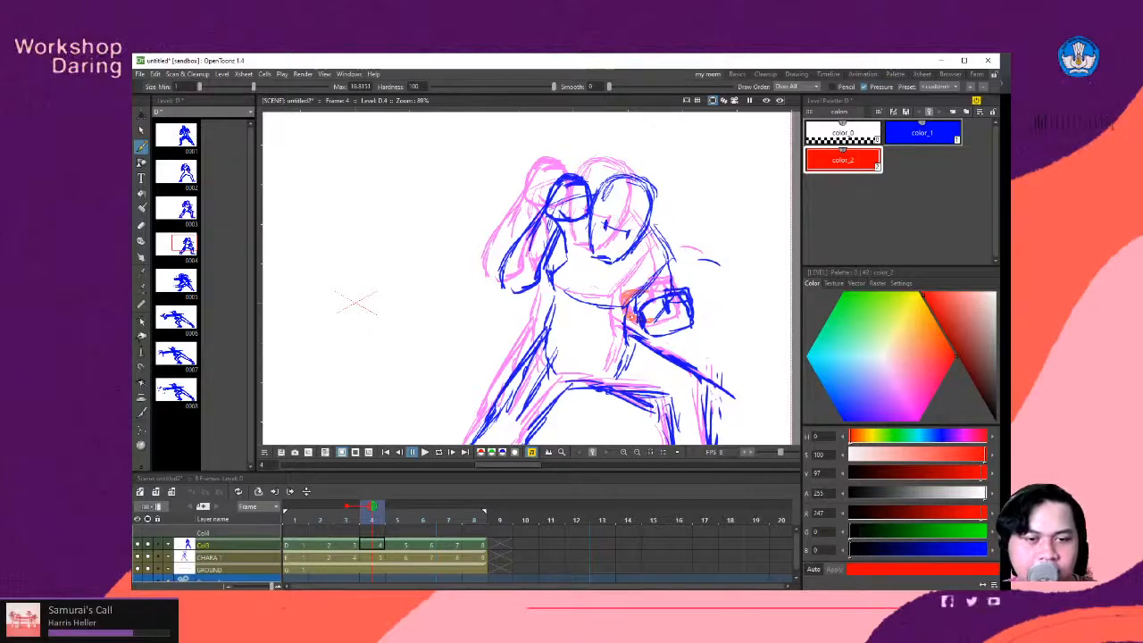
pyautogui.moveTo(626, 311); pyautogui.dragTo(702, 304)
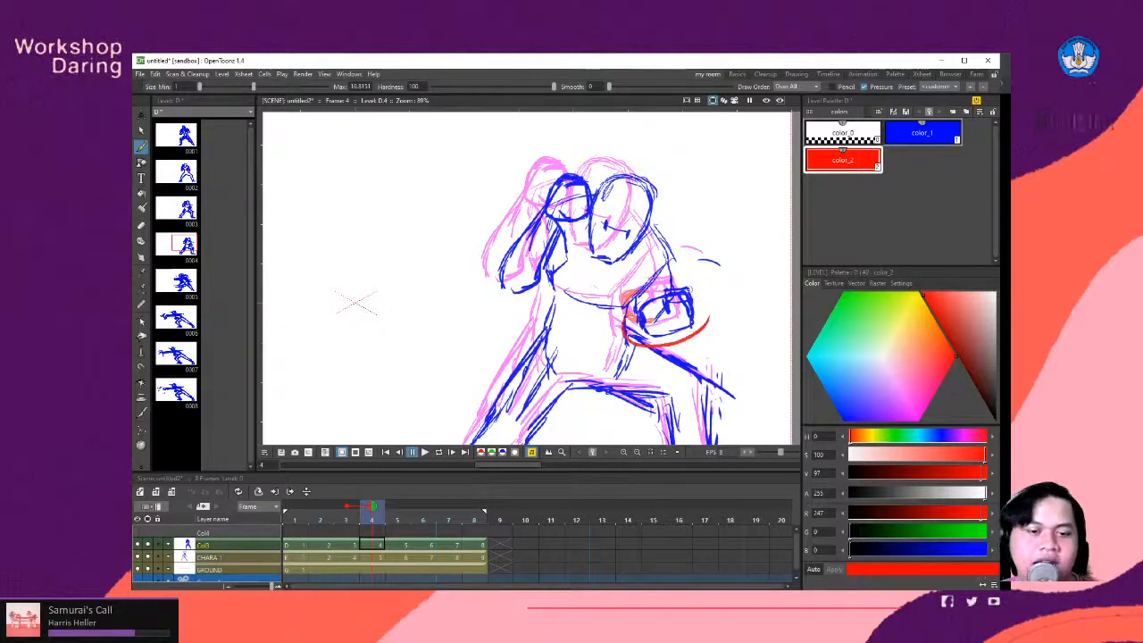
pyautogui.hotkey('ctrl', 'z')
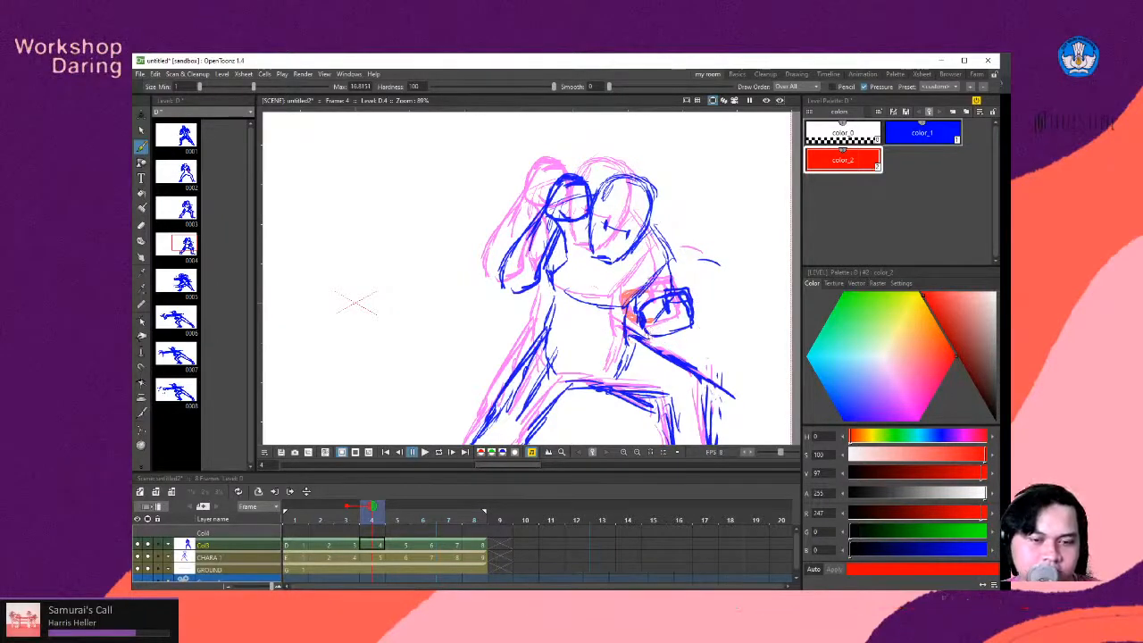
pyautogui.moveTo(641, 332); pyautogui.dragTo(692, 336)
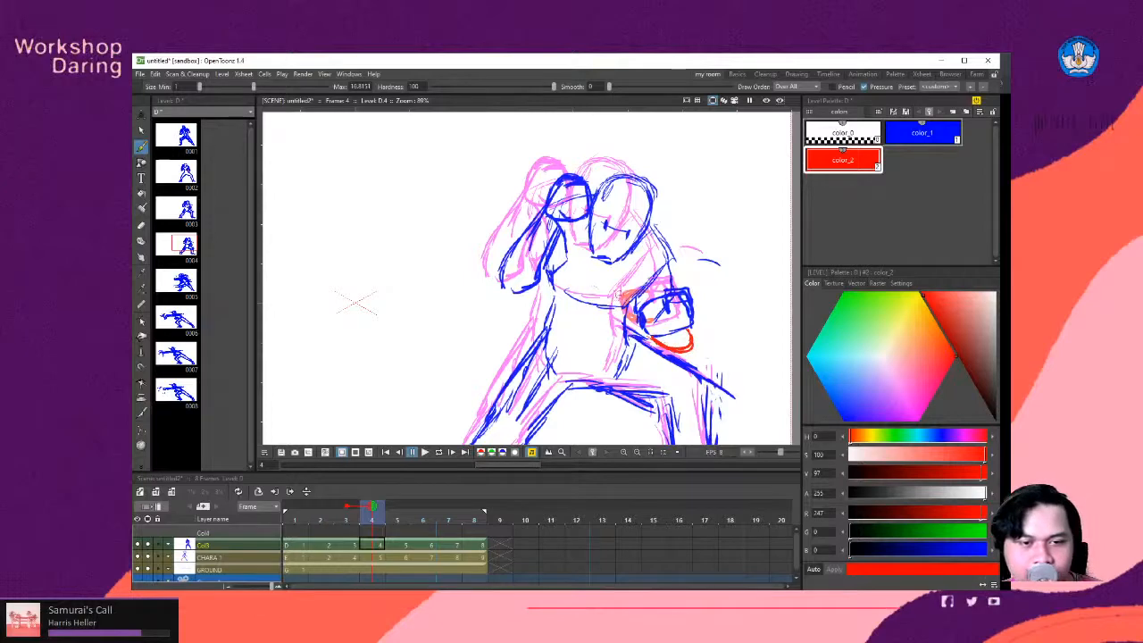
pyautogui.moveTo(629, 295); pyautogui.dragTo(617, 301)
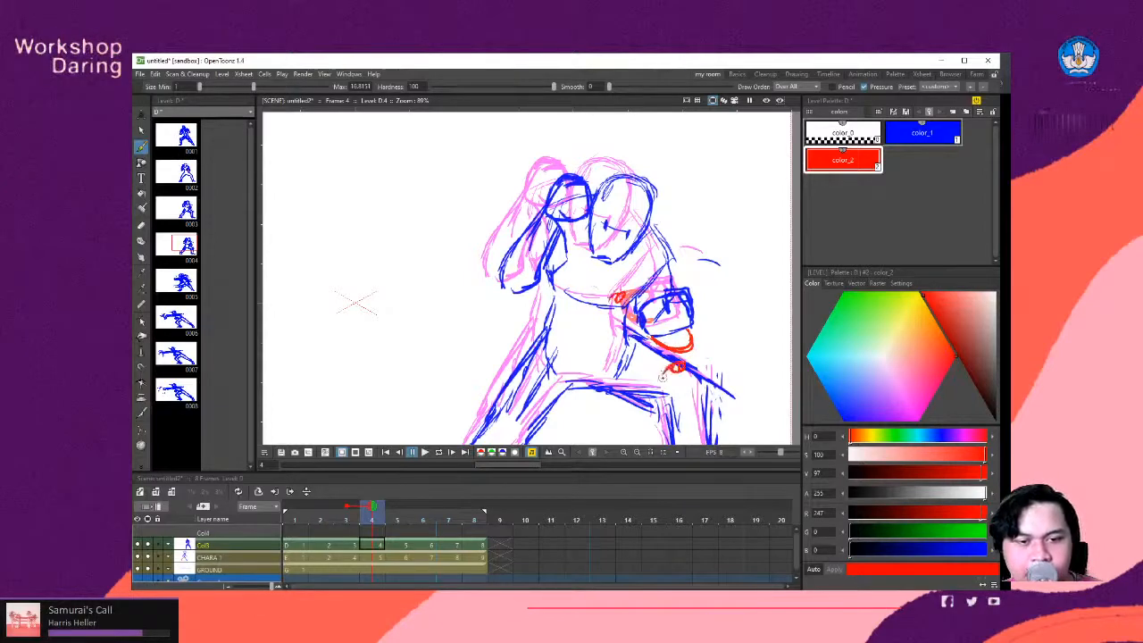
pyautogui.hotkey('ctrl', 'z')
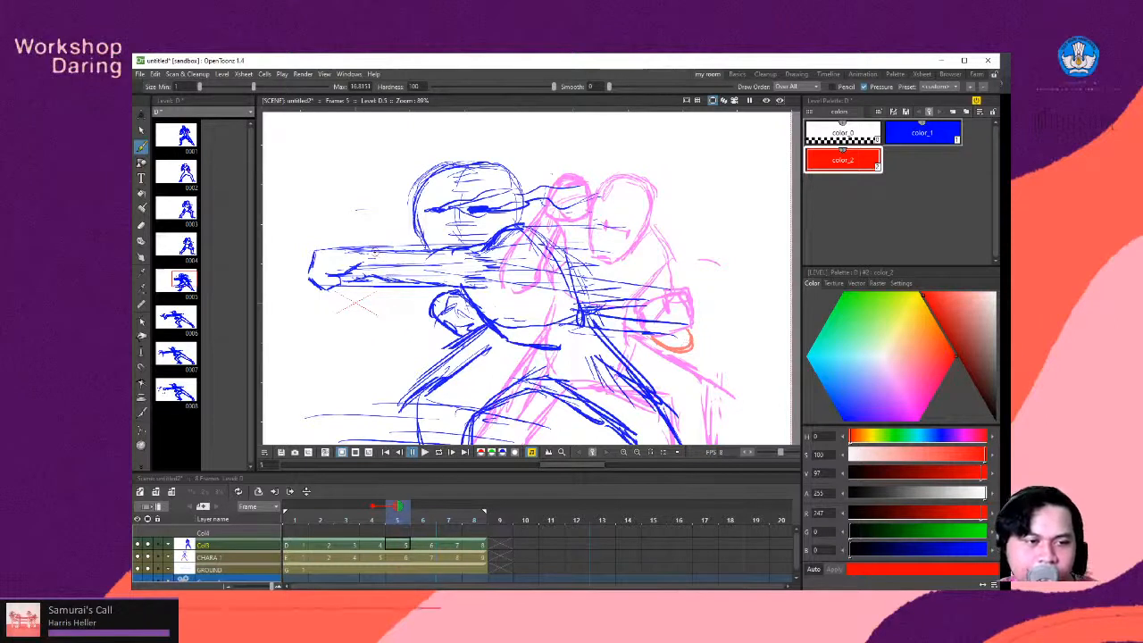
# - Draw red wristbands around the extended punching arm on frames 5 and 6
pyautogui.moveTo(375, 253)
pyautogui.mouseDown()
pyautogui.moveTo(403, 254)
pyautogui.moveTo(406, 275)
pyautogui.moveTo(371, 282)
pyautogui.moveTo(401, 276)
pyautogui.mouseUp()
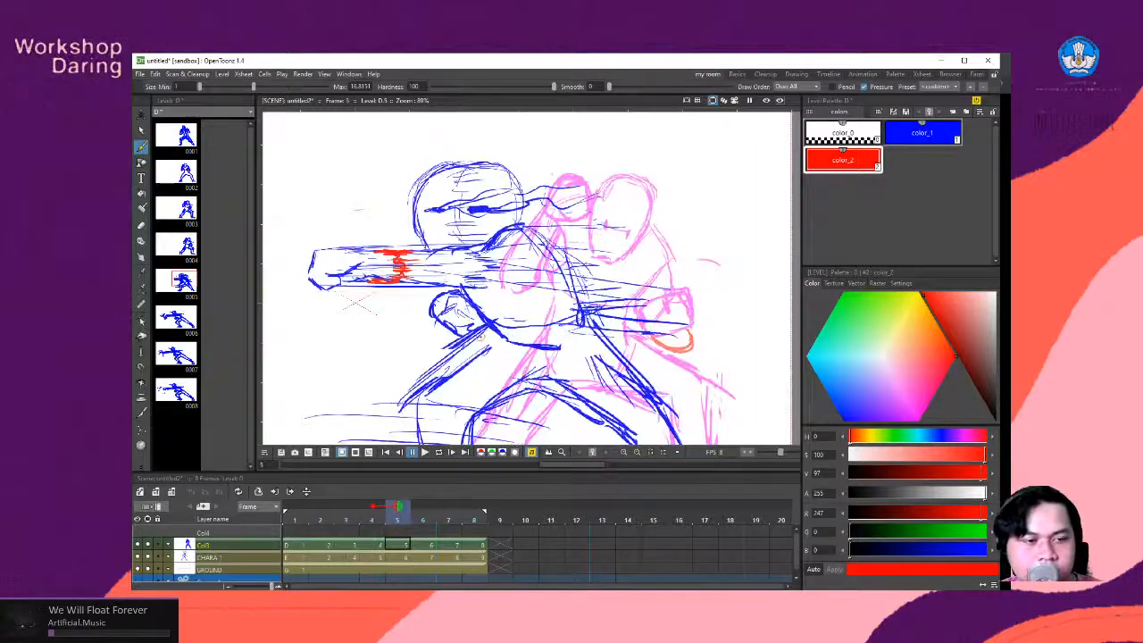
pyautogui.press('.')
pyautogui.press('space')
pyautogui.moveTo(398, 300); pyautogui.dragTo(571, 295)
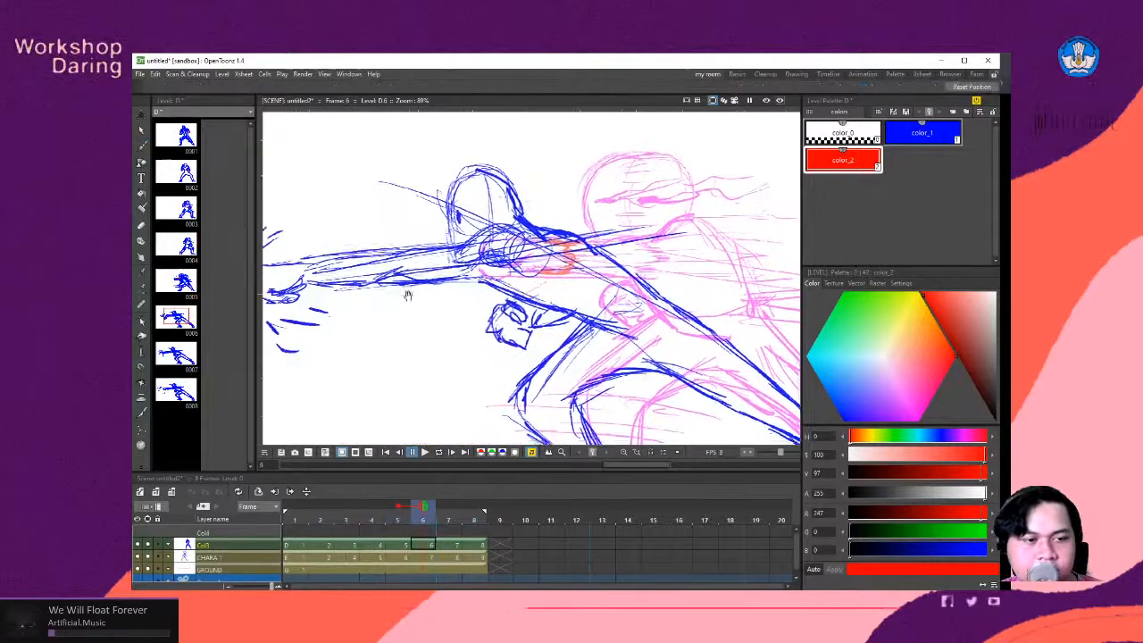
pyautogui.moveTo(339, 302); pyautogui.dragTo(492, 302)
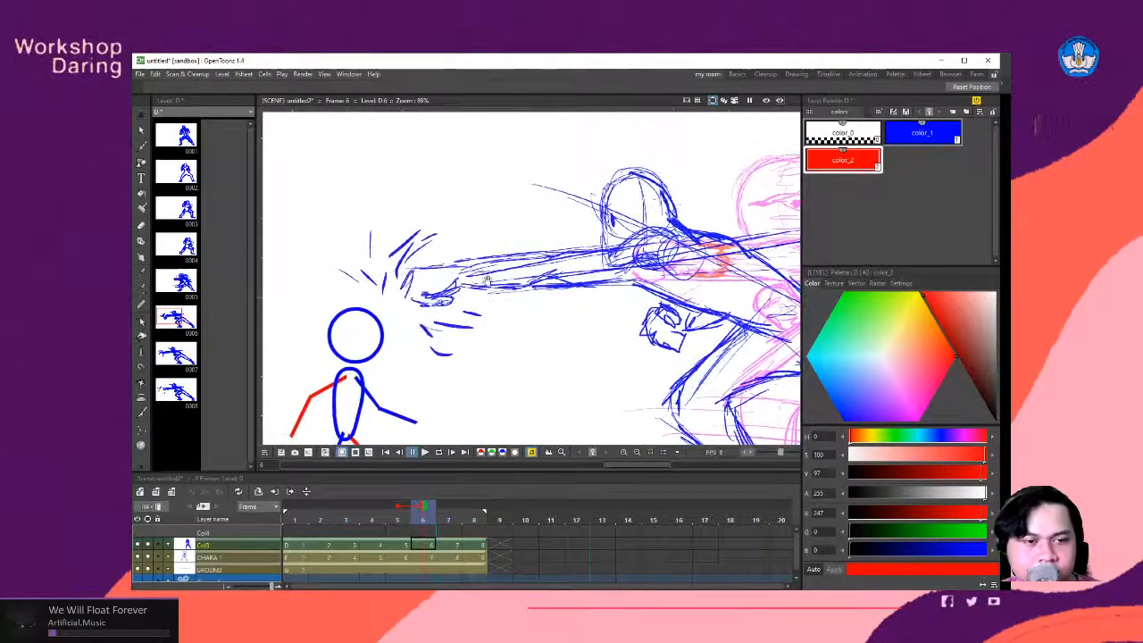
pyautogui.moveTo(469, 265)
pyautogui.mouseDown()
pyautogui.moveTo(485, 262)
pyautogui.moveTo(495, 283)
pyautogui.moveTo(492, 269)
pyautogui.moveTo(476, 288)
pyautogui.mouseUp()
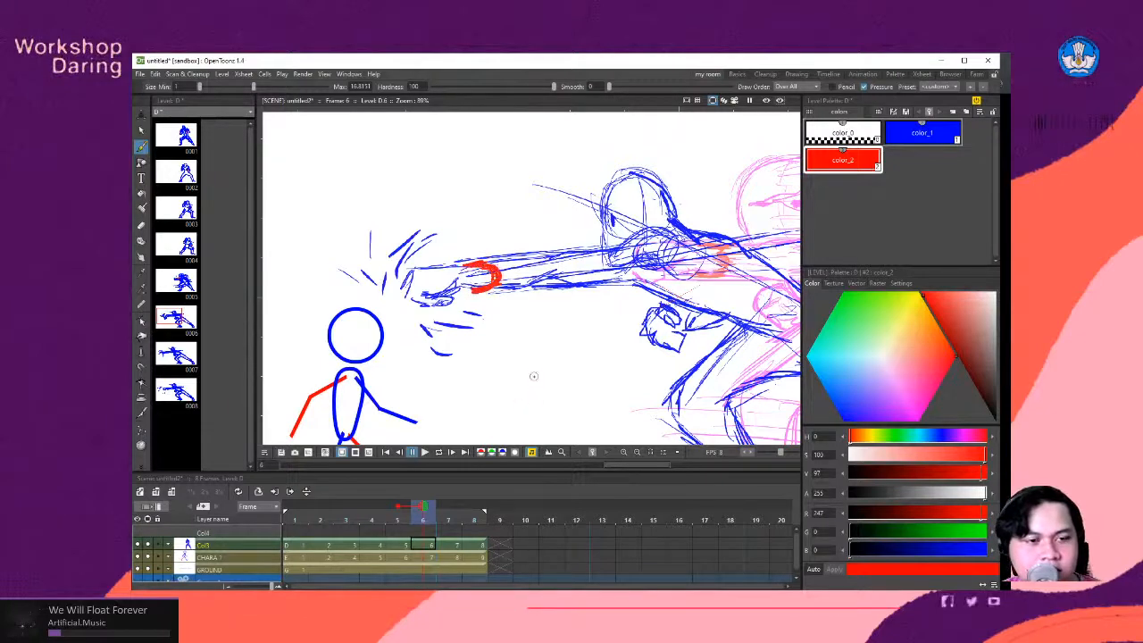
# - Draw a red curved mark over the fist on frame 7 and a red wristband on frame 8
pyautogui.press('.')
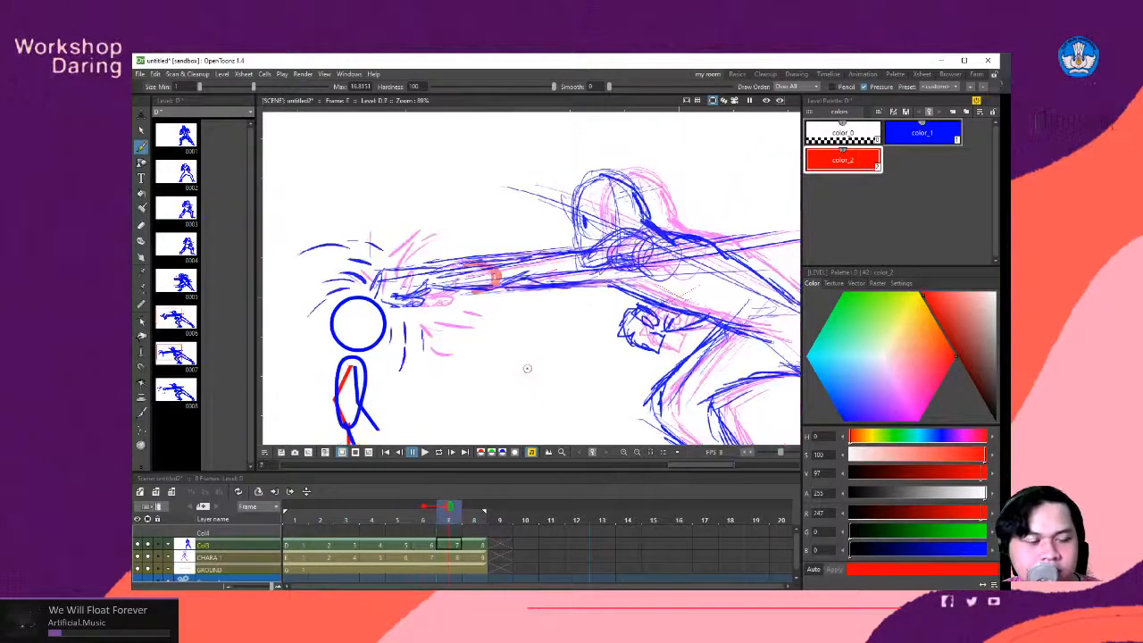
pyautogui.moveTo(517, 356); pyautogui.dragTo(591, 358)
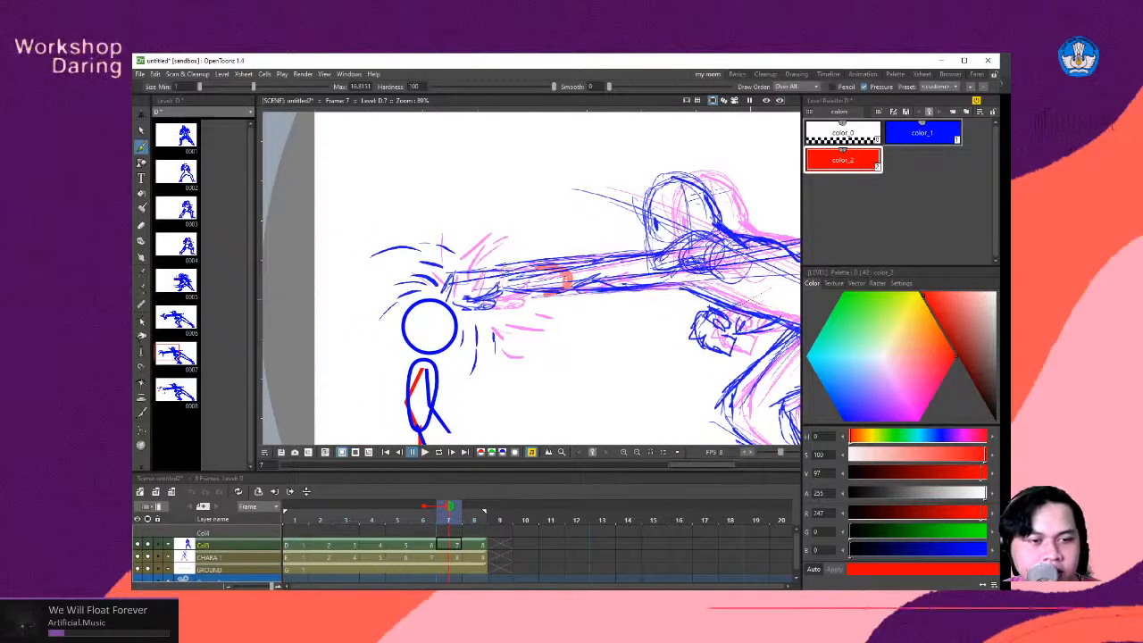
pyautogui.moveTo(487, 266); pyautogui.dragTo(479, 307)
pyautogui.moveTo(489, 266)
pyautogui.mouseDown()
pyautogui.moveTo(473, 298)
pyautogui.moveTo(511, 297)
pyautogui.mouseUp()
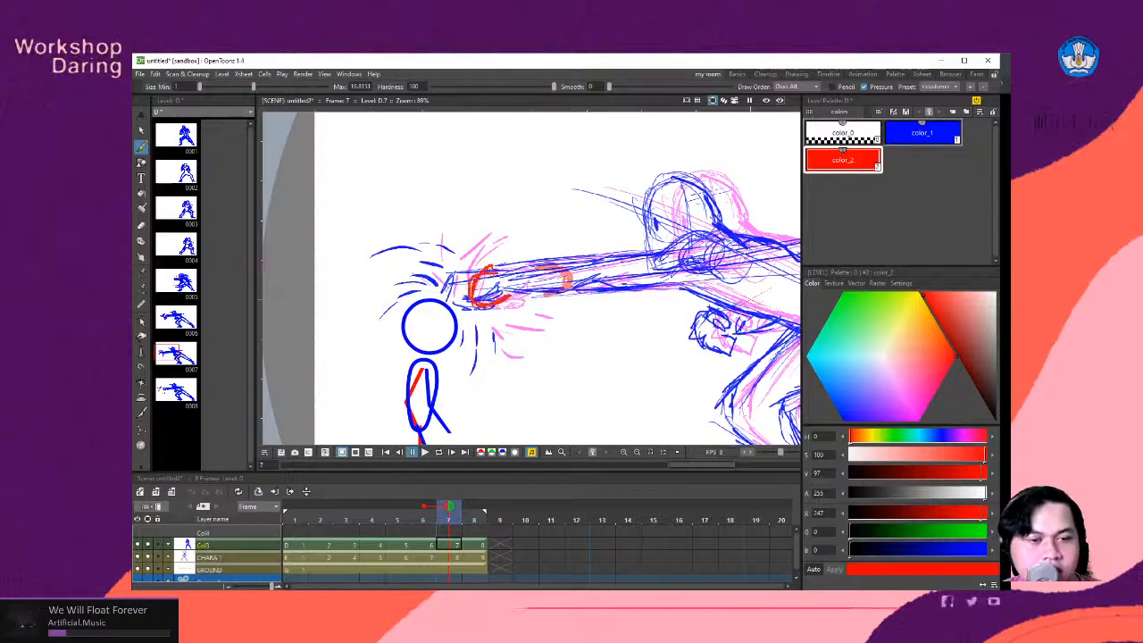
pyautogui.press('.')
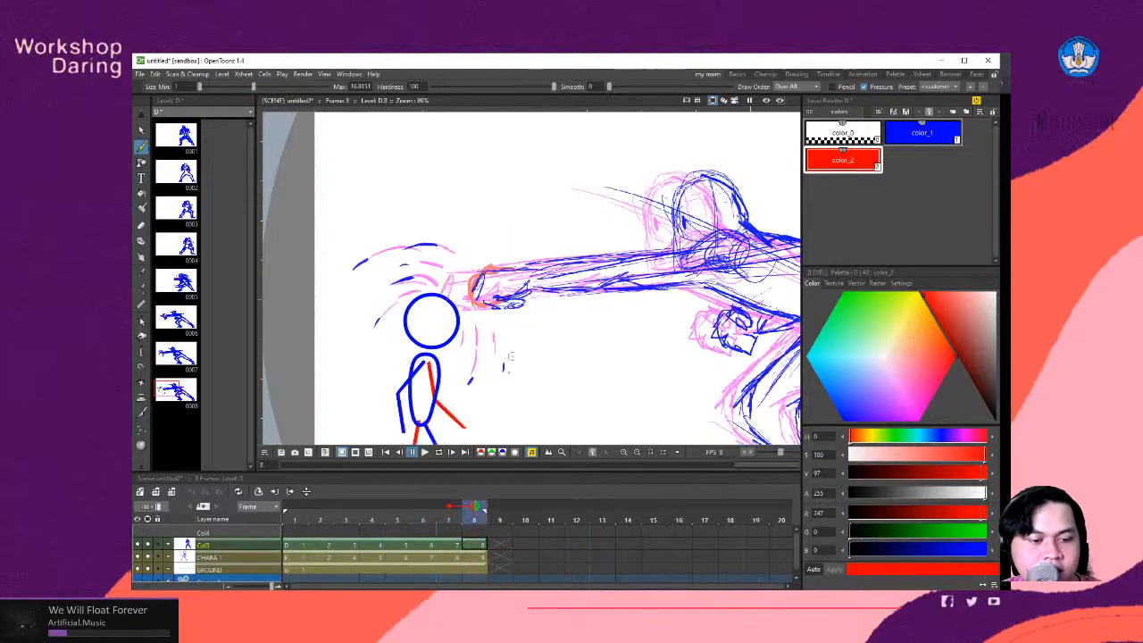
pyautogui.moveTo(523, 267); pyautogui.dragTo(535, 301)
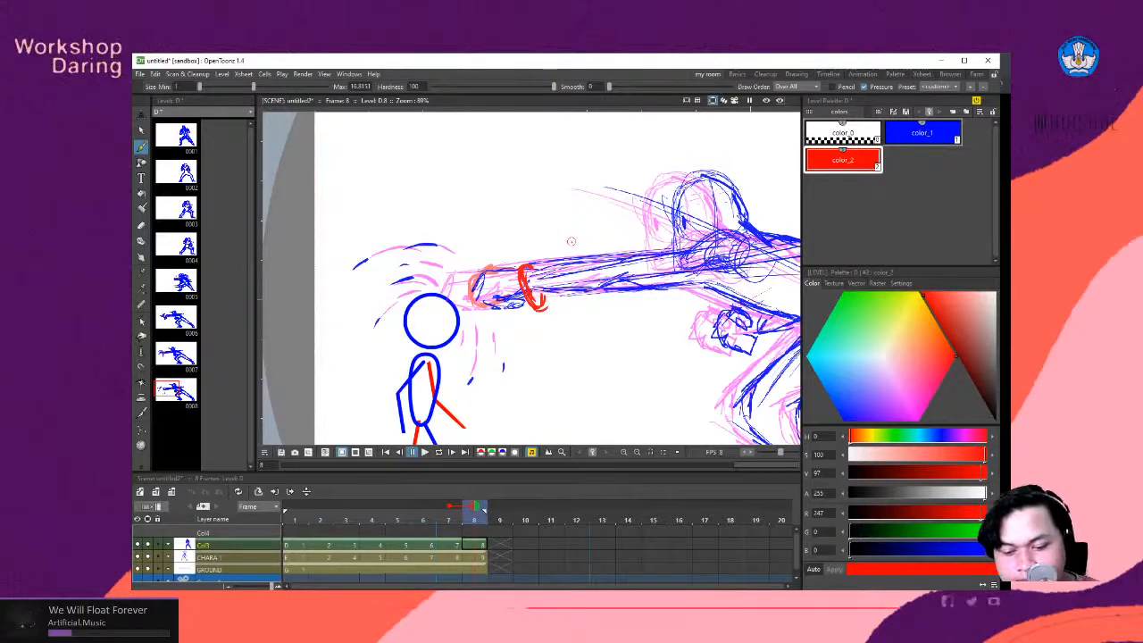
# - Play the animation in a loop with the full camera frame in view and examine the red wrist marks
pyautogui.scroll(-4, 571, 242)
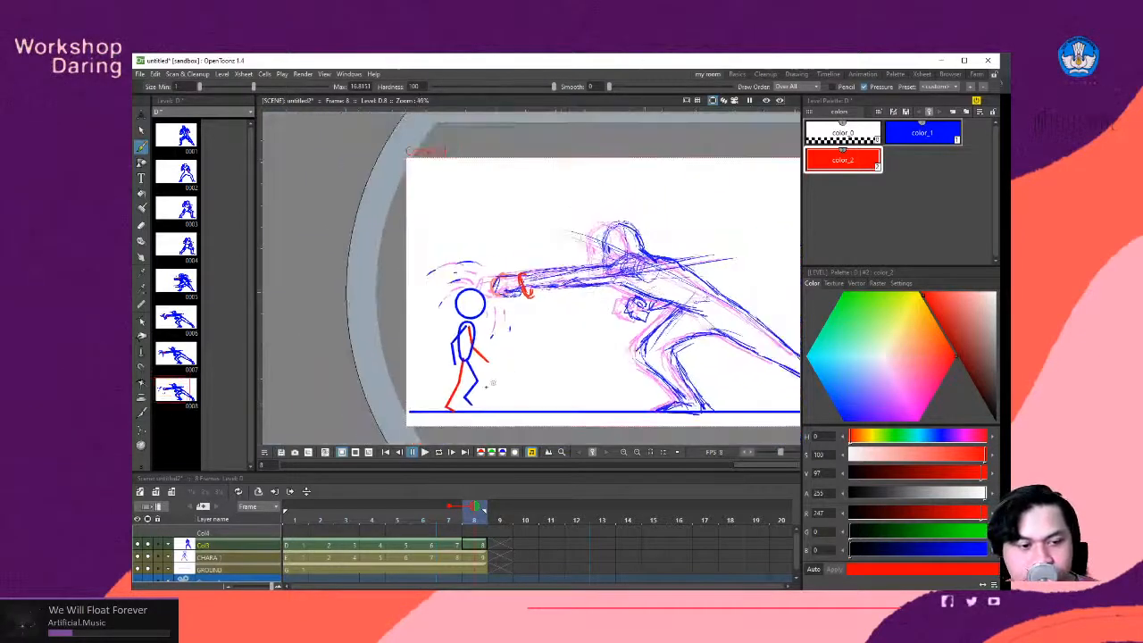
pyautogui.click(438, 452)
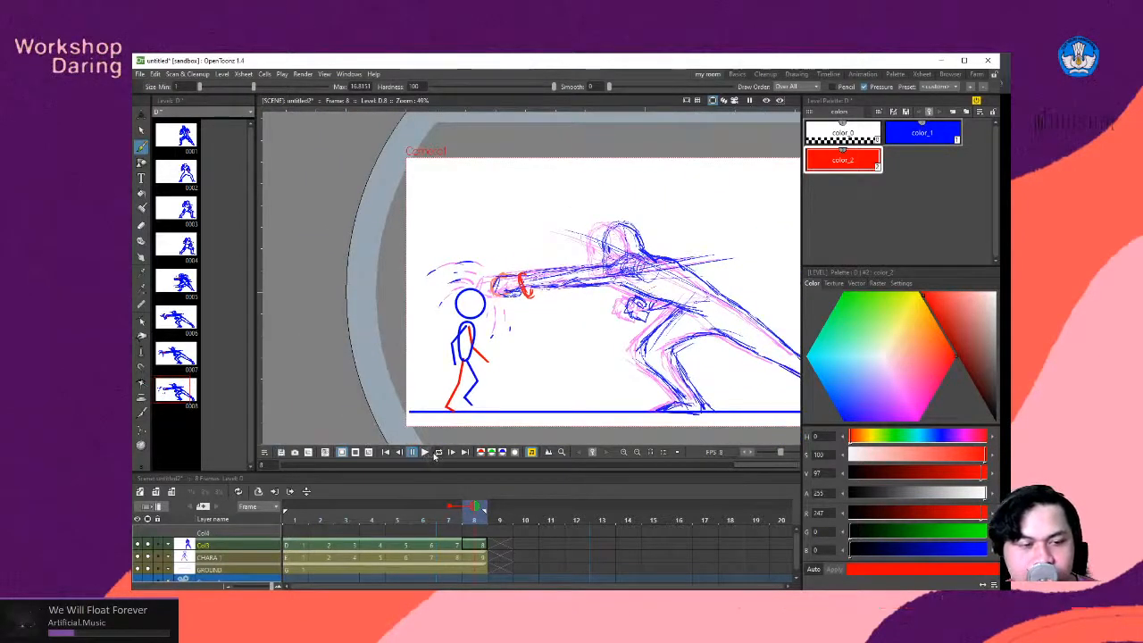
pyautogui.scroll(-2, 422, 326)
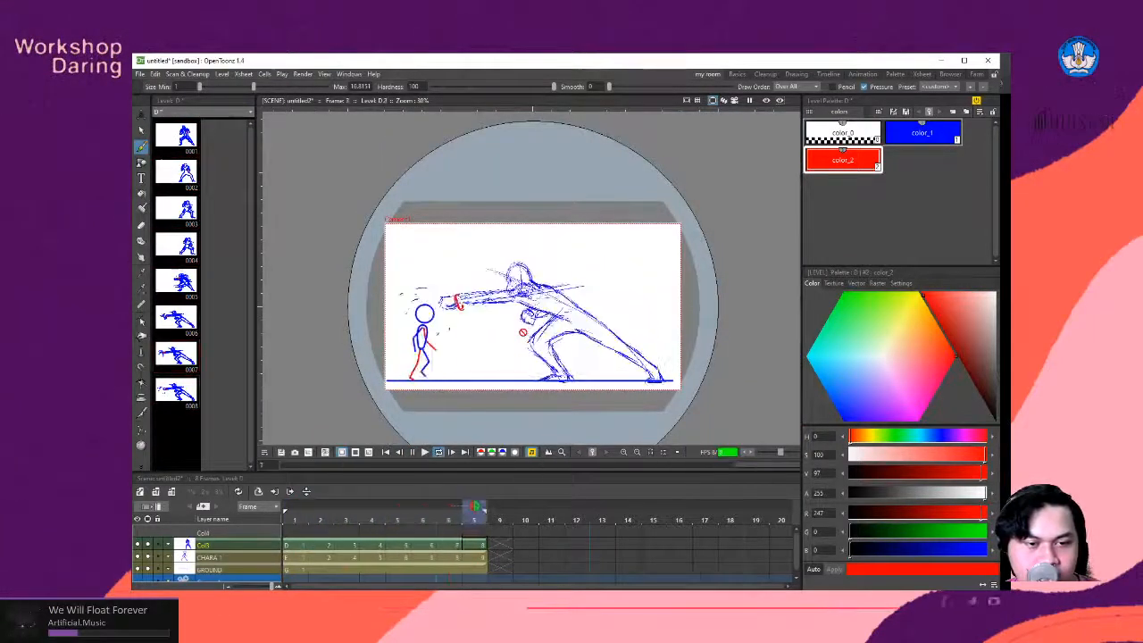
pyautogui.scroll(2, 575, 308)
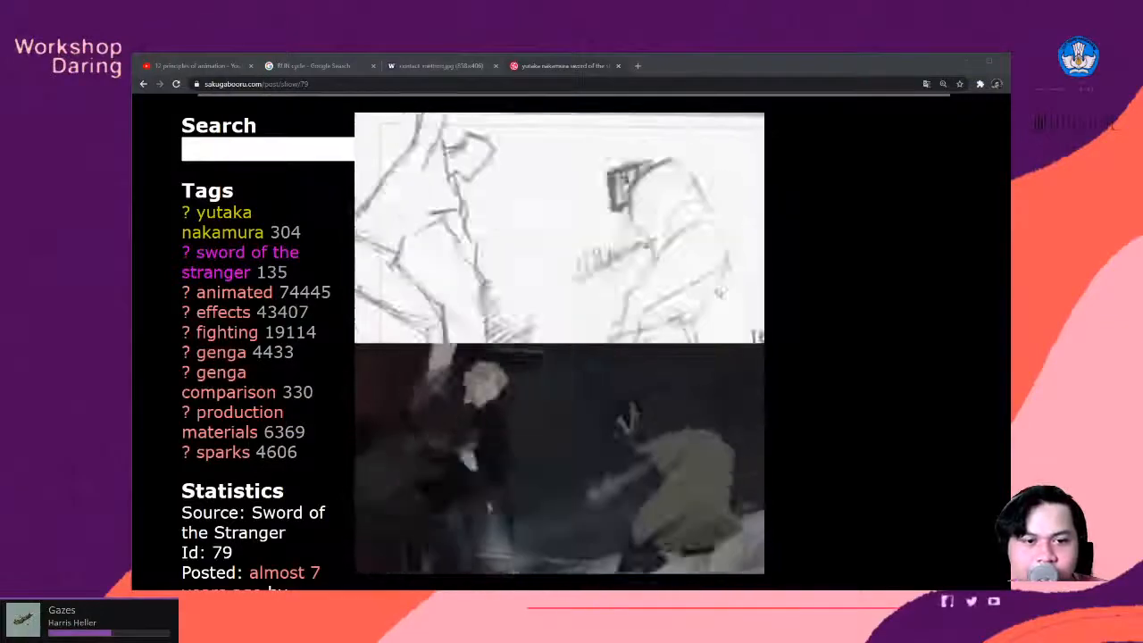
pyautogui.scroll(-3, 717, 295)
pyautogui.scroll(3, 717, 295)
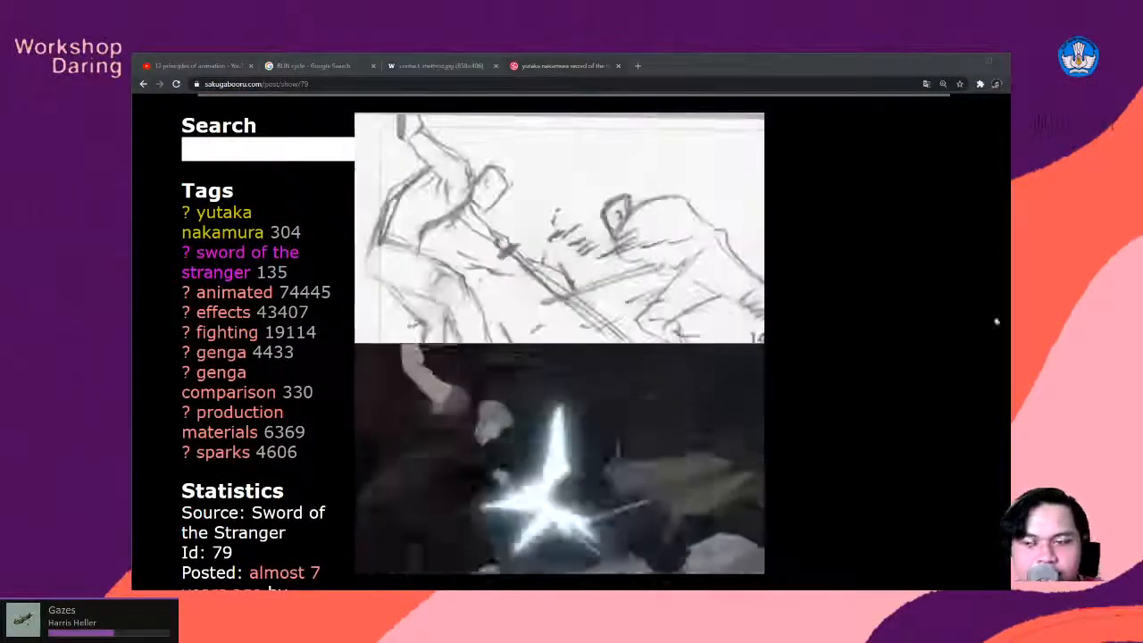
# - Examine the Sword of the Stranger rough-versus-final sword fight comparison on the Sakugabooru post at smaller page zoom levels
pyautogui.scroll(-1, 607, 248)
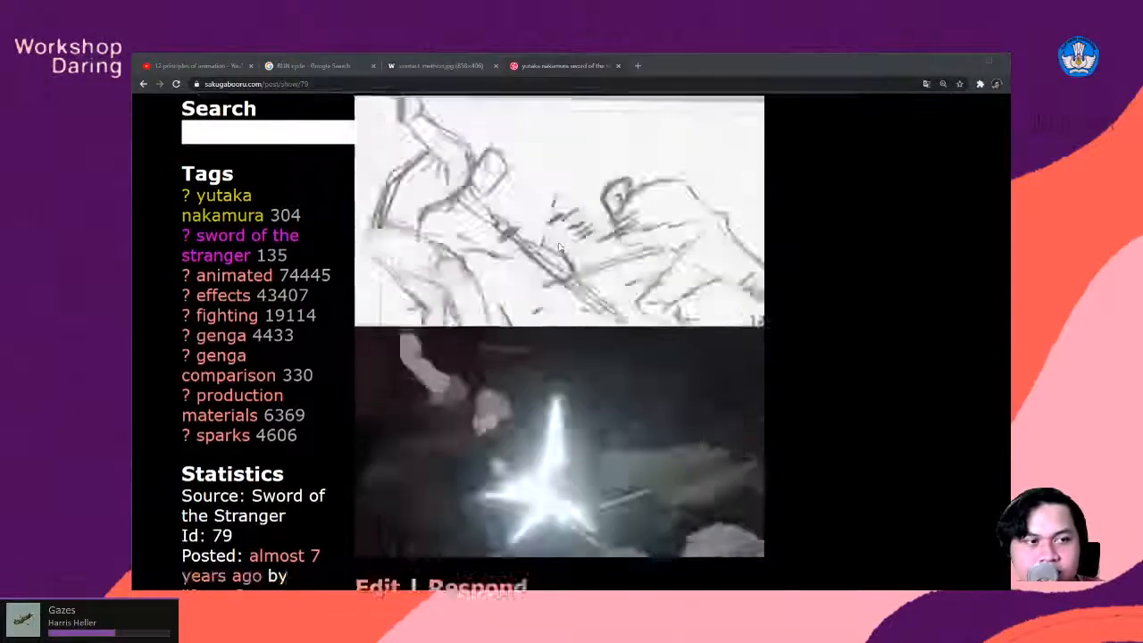
pyautogui.keyDown('ctrl'); pyautogui.scroll(-6, 556, 254); pyautogui.keyUp('ctrl')
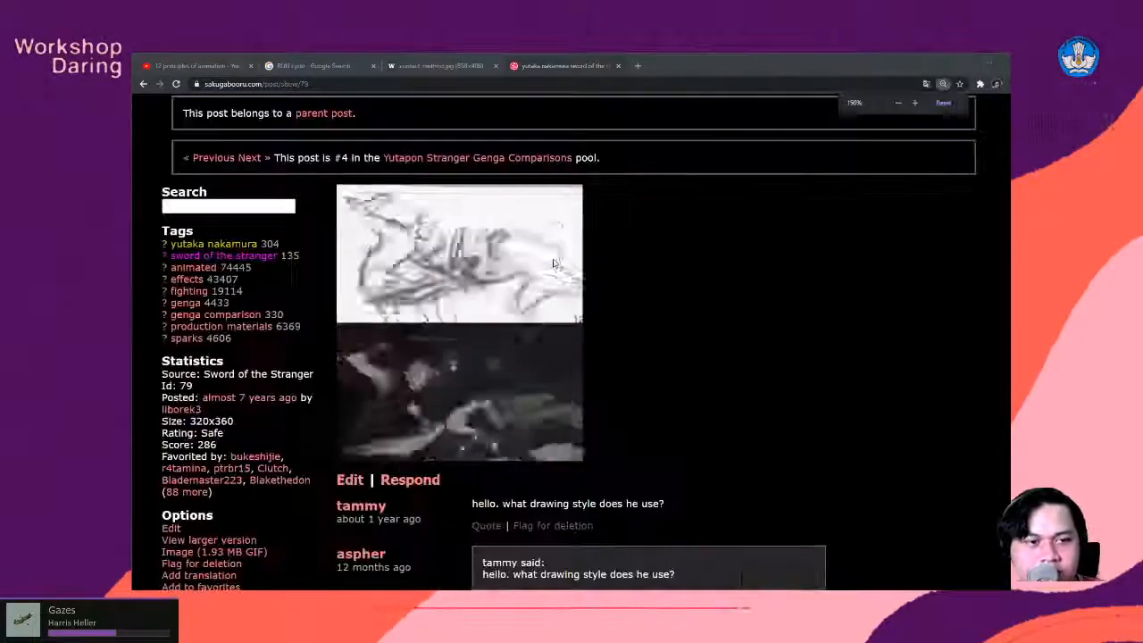
pyautogui.keyDown('ctrl'); pyautogui.scroll(-1, 554, 263); pyautogui.keyUp('ctrl')
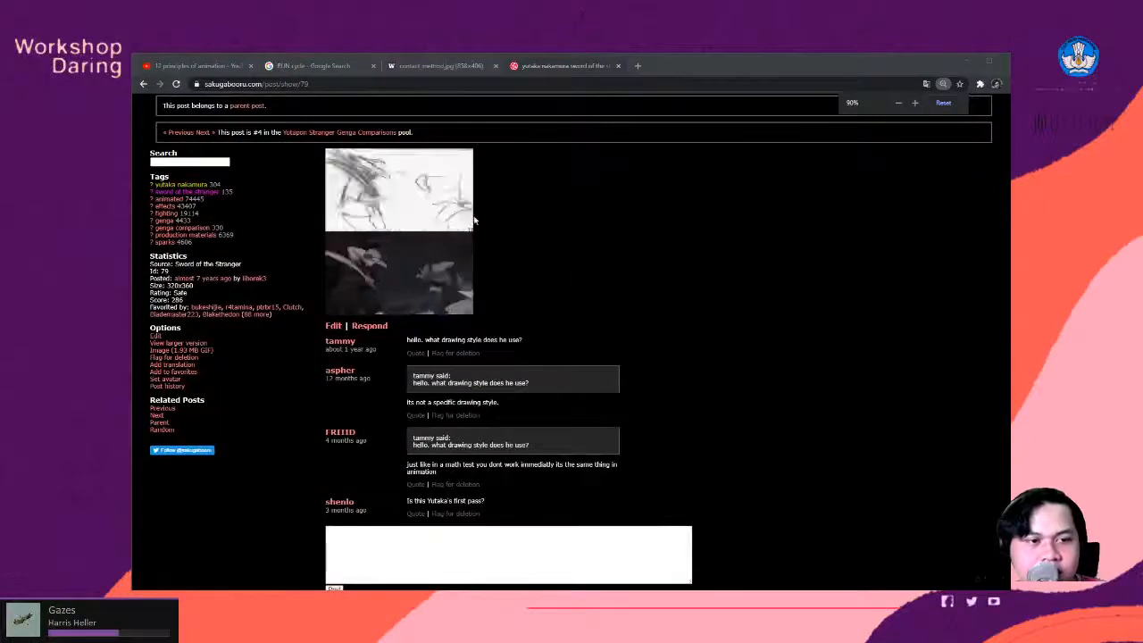
pyautogui.keyDown('ctrl'); pyautogui.scroll(1, 438, 220); pyautogui.keyUp('ctrl')
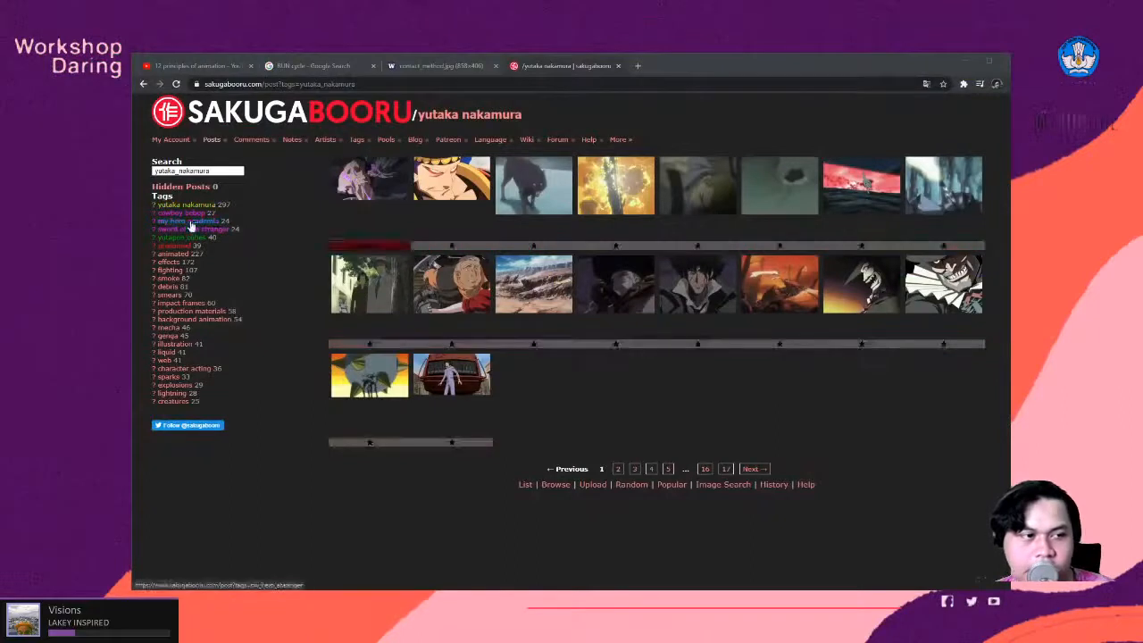
# - Browse page 17 of the yutaka_nakamura posts and look over the YouTube results for 12 principles of animation
pyautogui.click(728, 471)
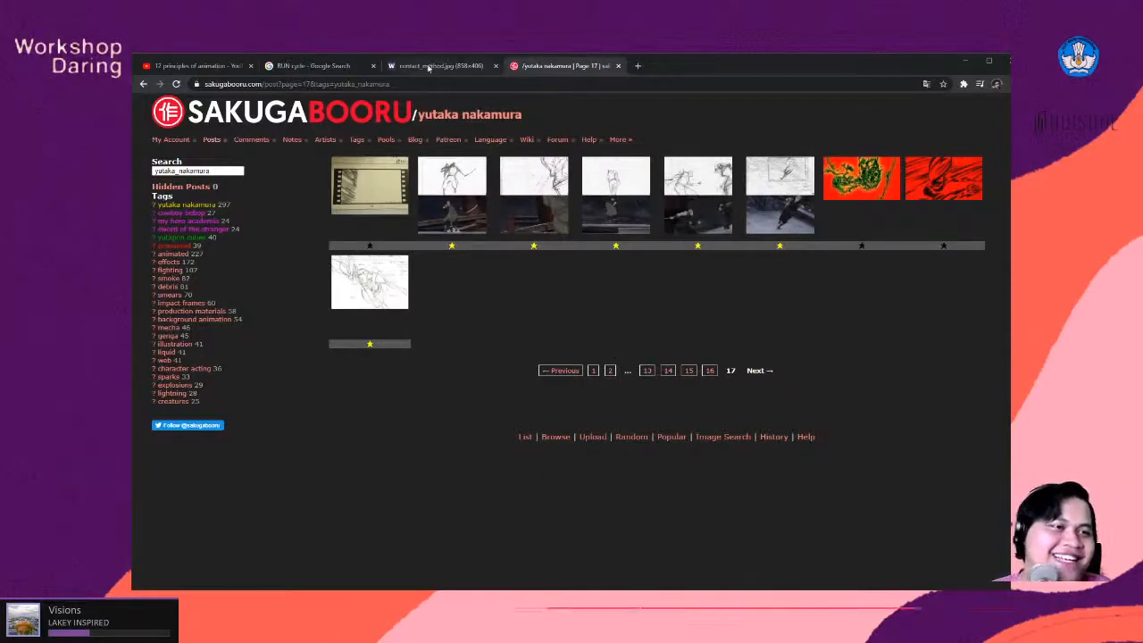
pyautogui.click(183, 66)
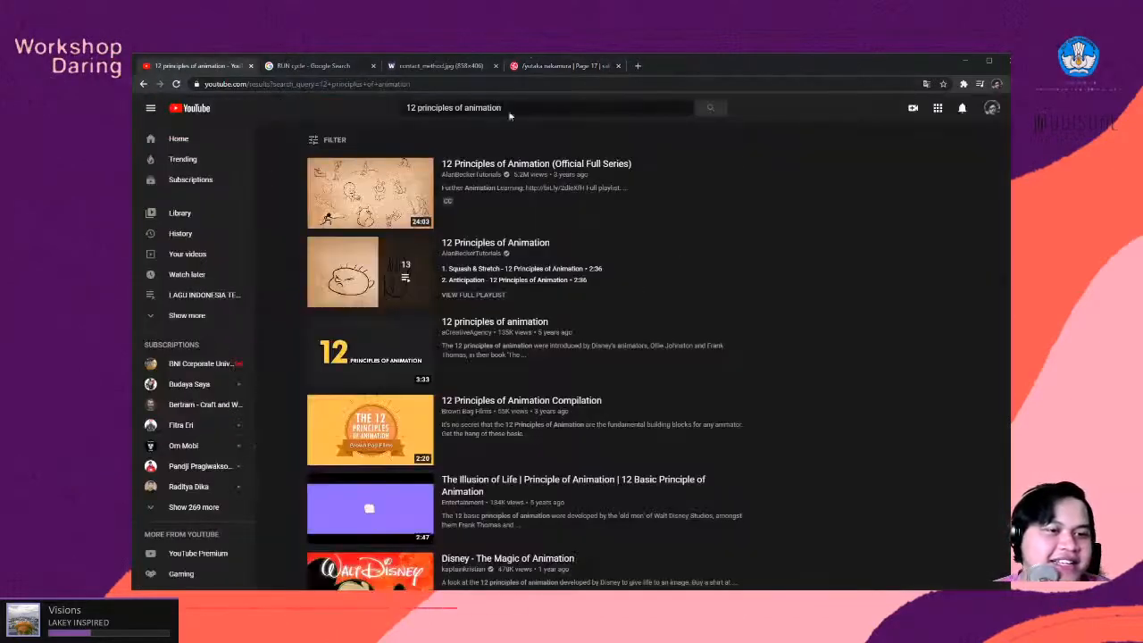
pyautogui.click(552, 68)
pyautogui.click(222, 68)
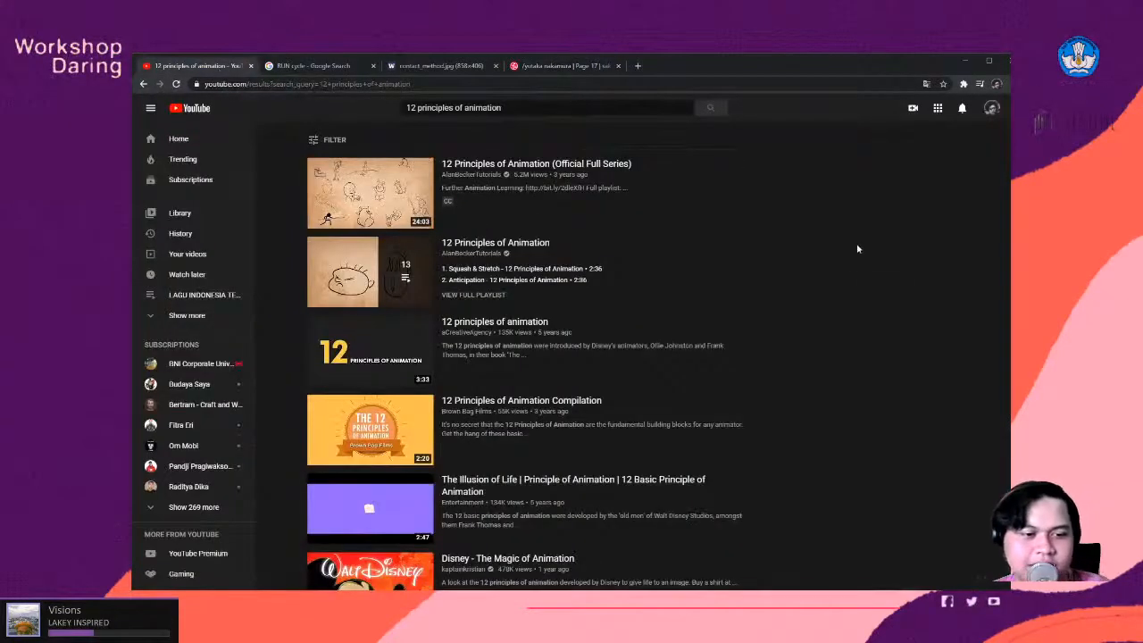
pyautogui.scroll(-2, 854, 280)
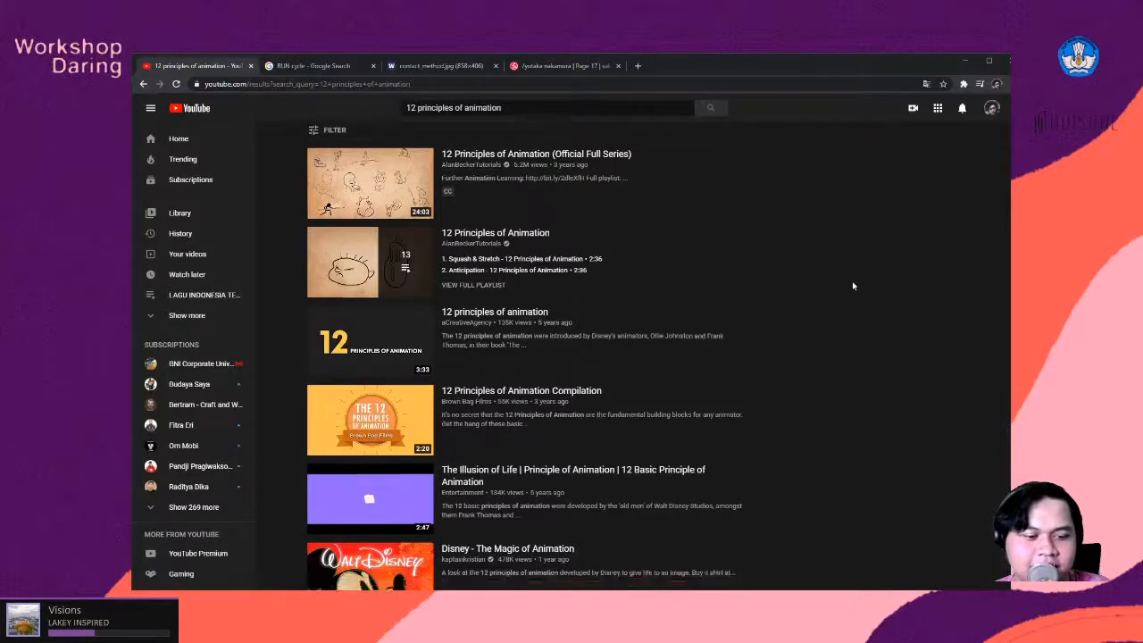
pyautogui.scroll(2, 505, 217)
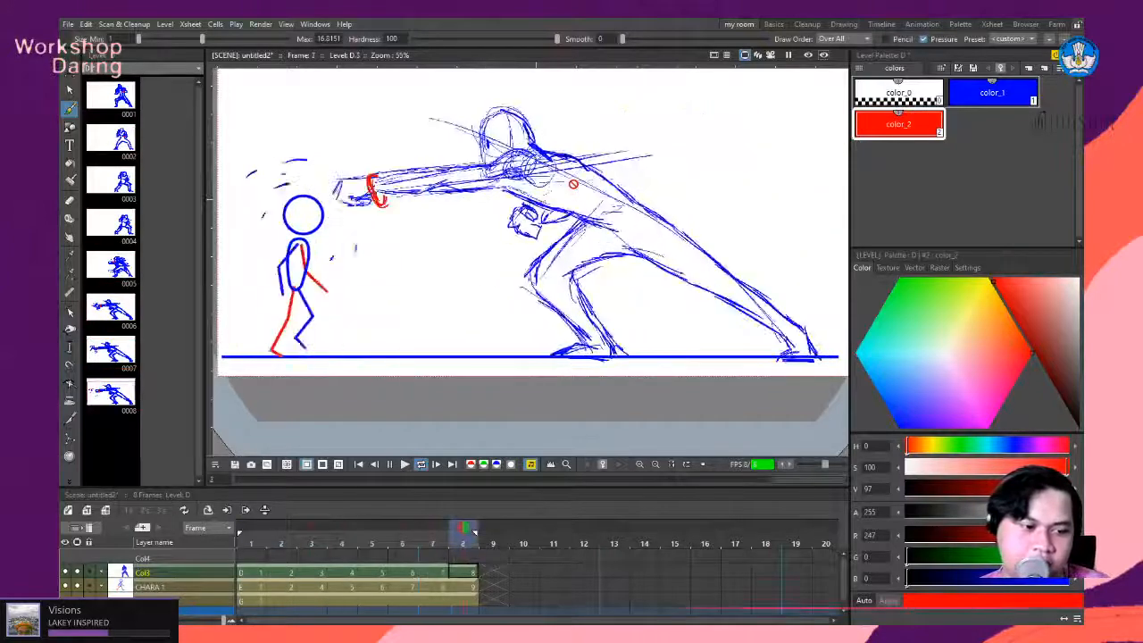
# - Switch to OpenToonz, stop the looped playback and examine the fighter's guard pose on frame 2
pyautogui.click(423, 465)
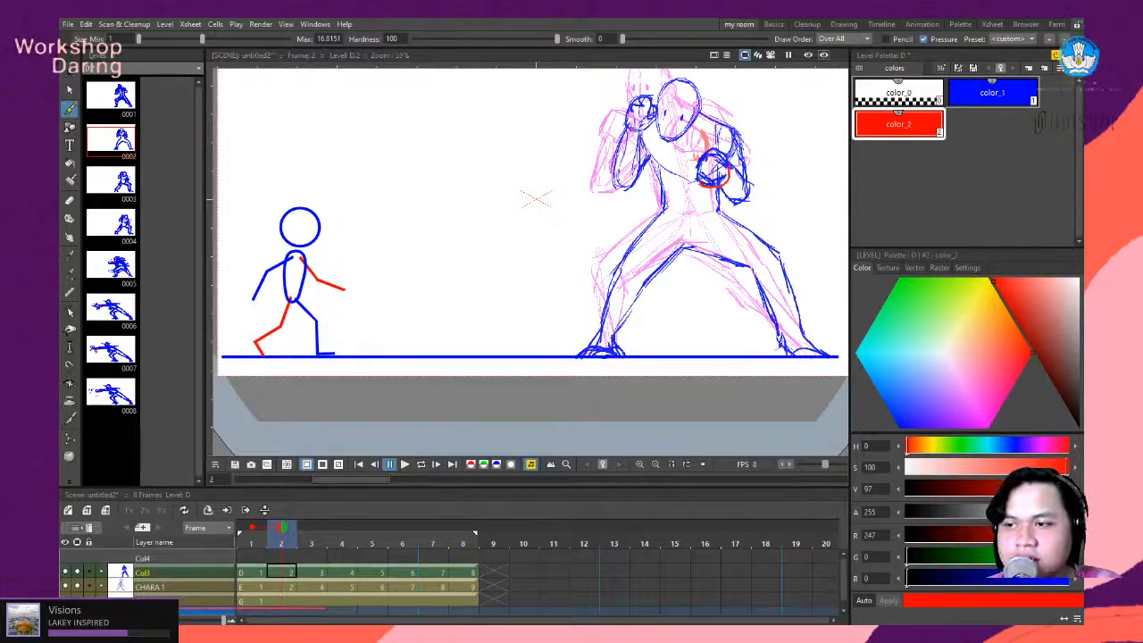
pyautogui.scroll(-2, 464, 358)
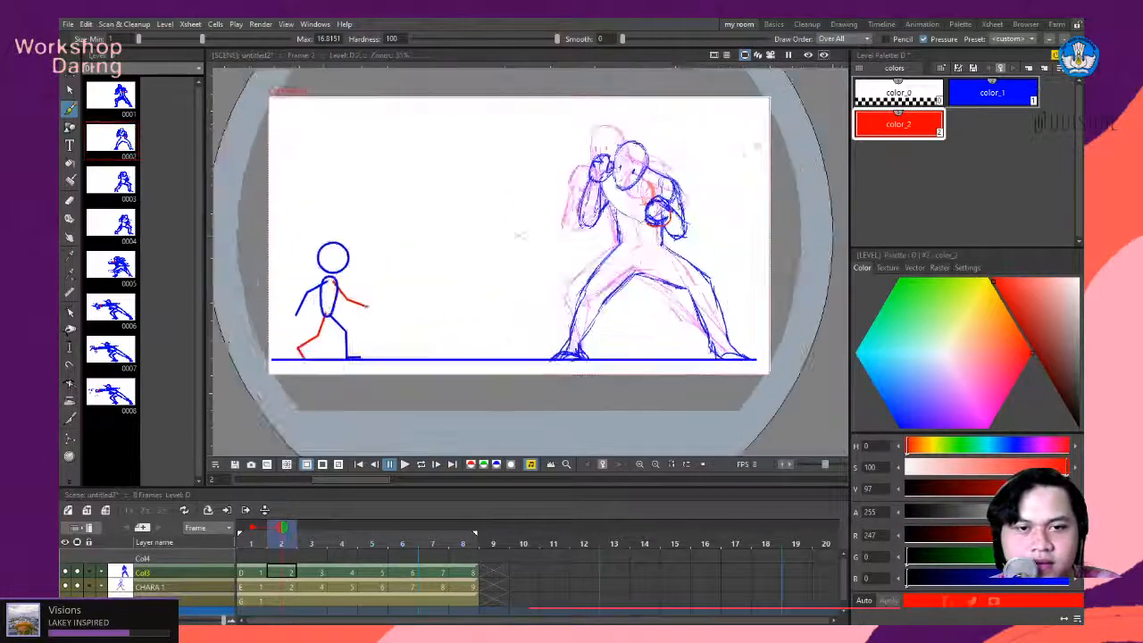
pyautogui.scroll(3, 732, 158)
pyautogui.scroll(-1, 628, 168)
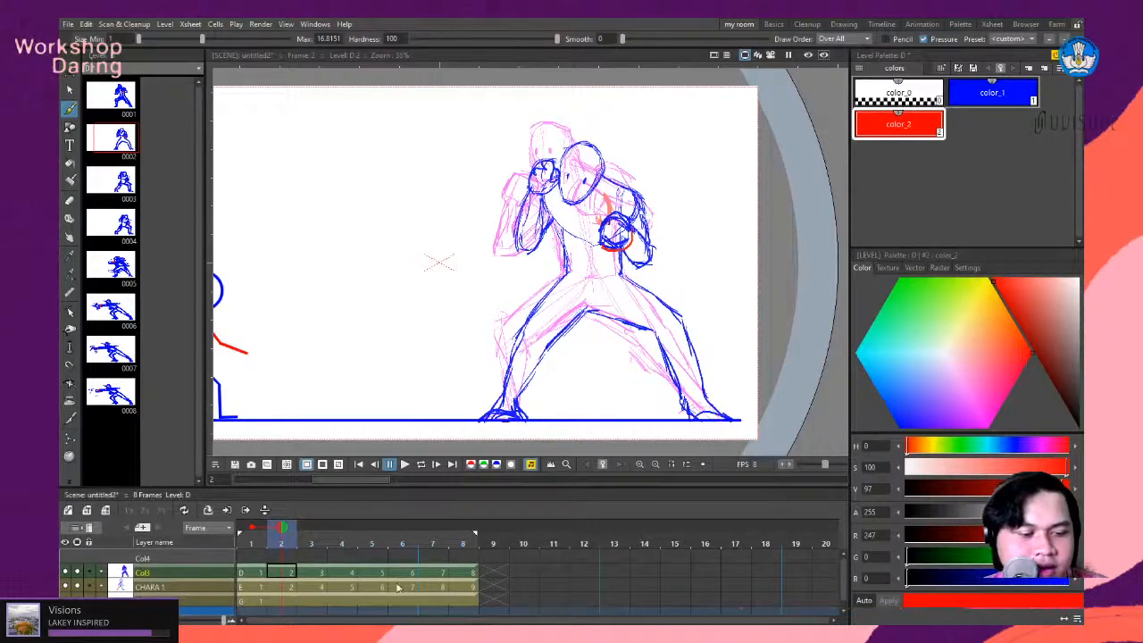
# - Compare the fighter's wind-up poses on frames 3 and 4 of Col3
pyautogui.click(317, 575)
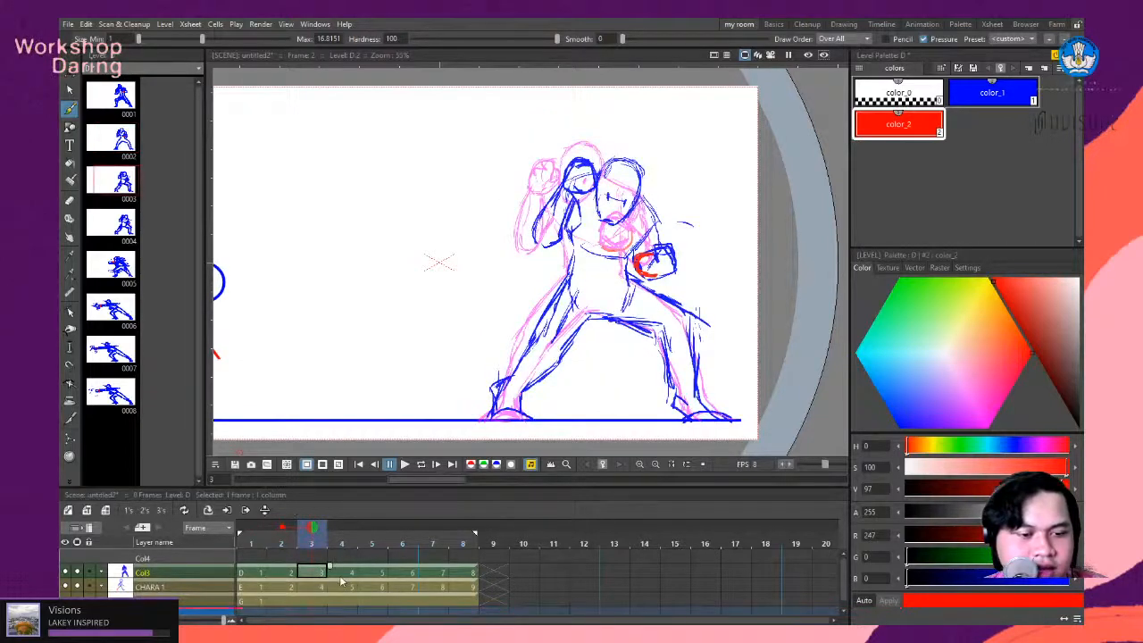
pyautogui.click(341, 577)
pyautogui.click(325, 575)
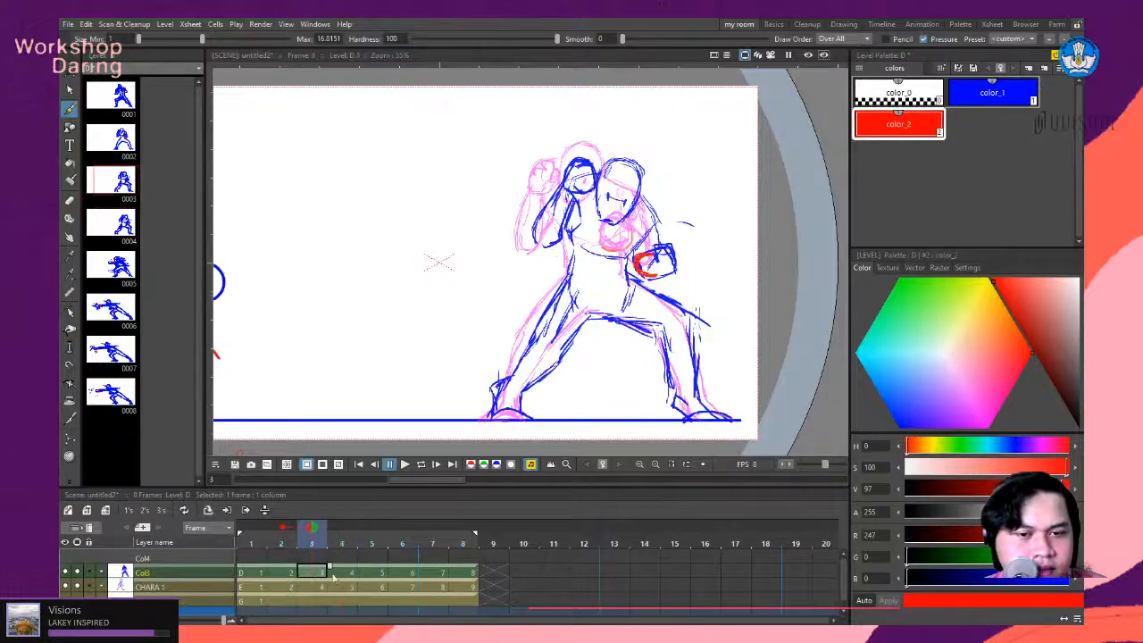
pyautogui.click(347, 580)
pyautogui.click(323, 576)
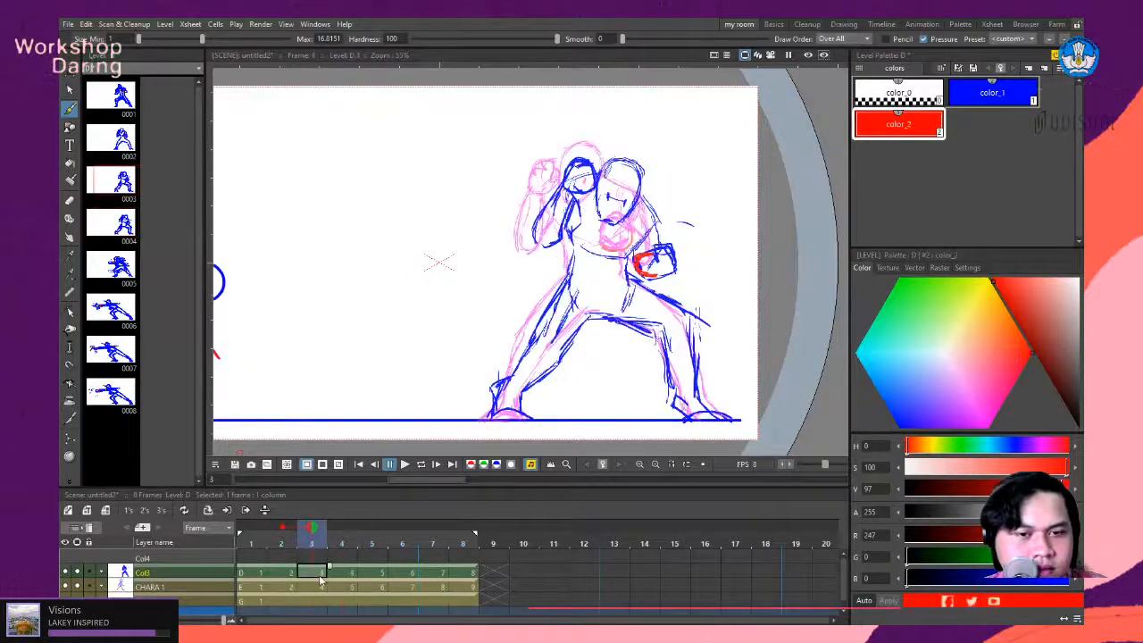
# - Expose the frame 4 drawing of Col3 on threes and check the frames that follow it
pyautogui.click(343, 579)
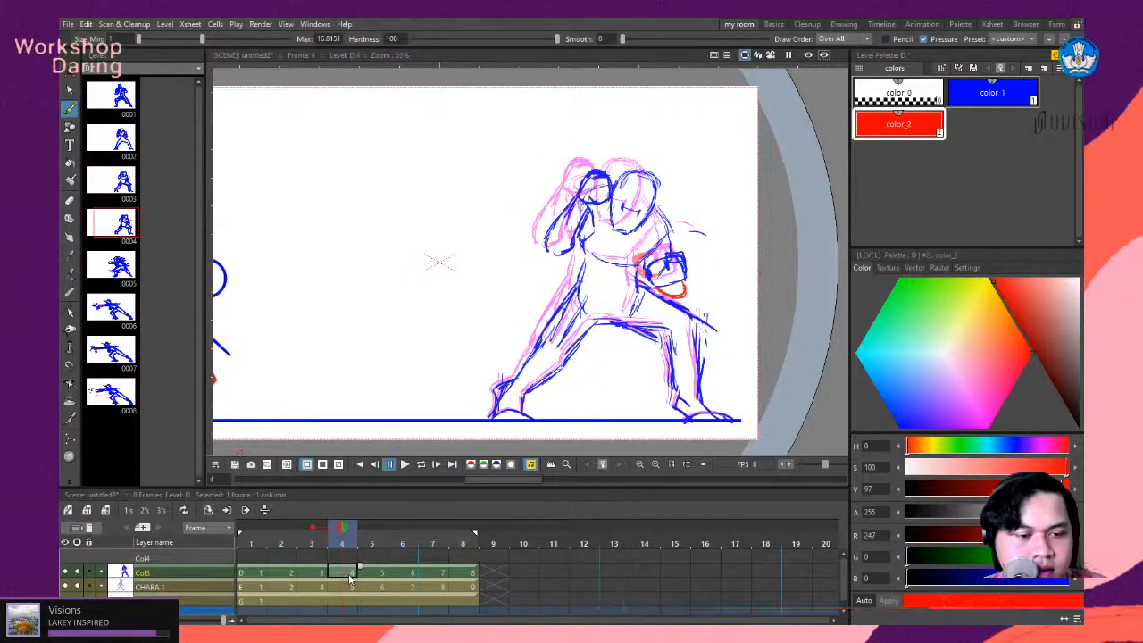
pyautogui.click(164, 513)
pyautogui.click(400, 573)
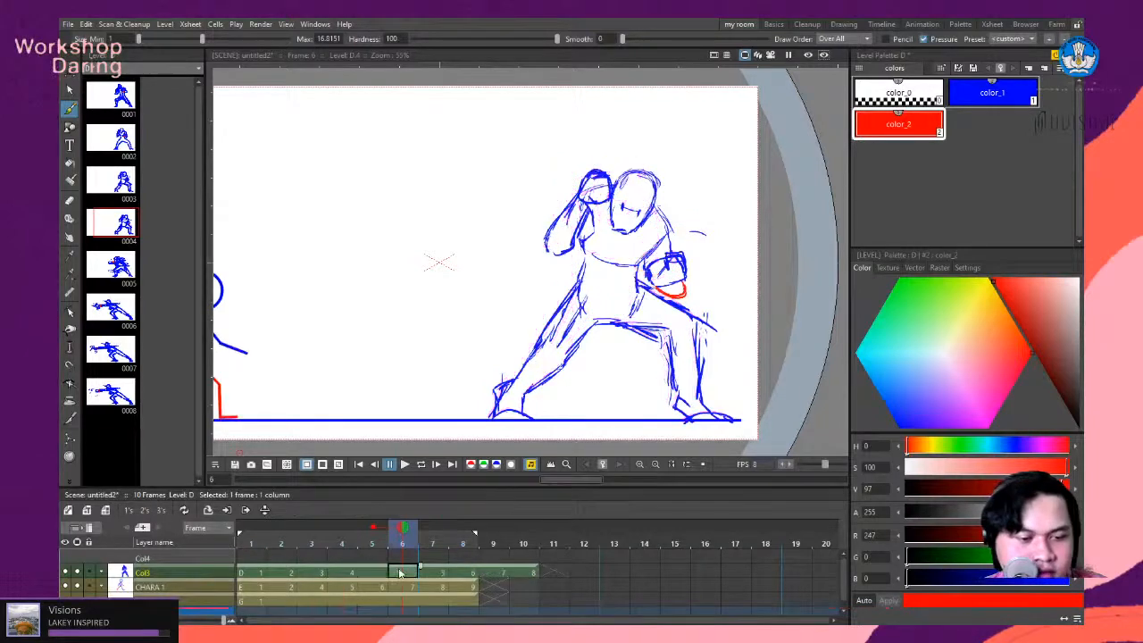
pyautogui.click(360, 574)
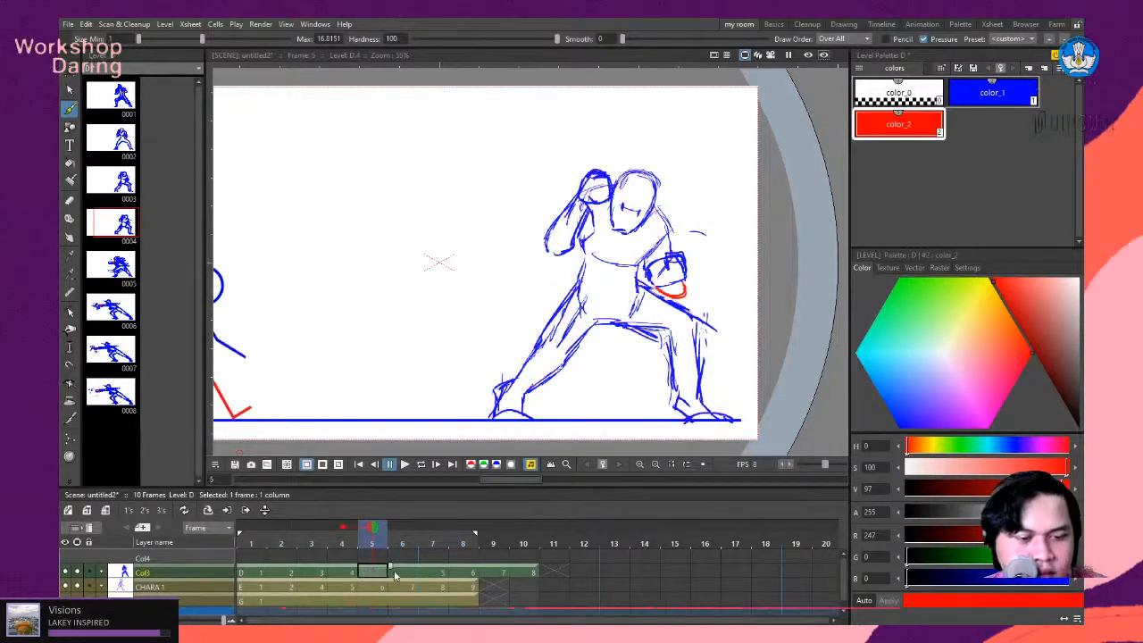
pyautogui.click(400, 574)
pyautogui.click(463, 574)
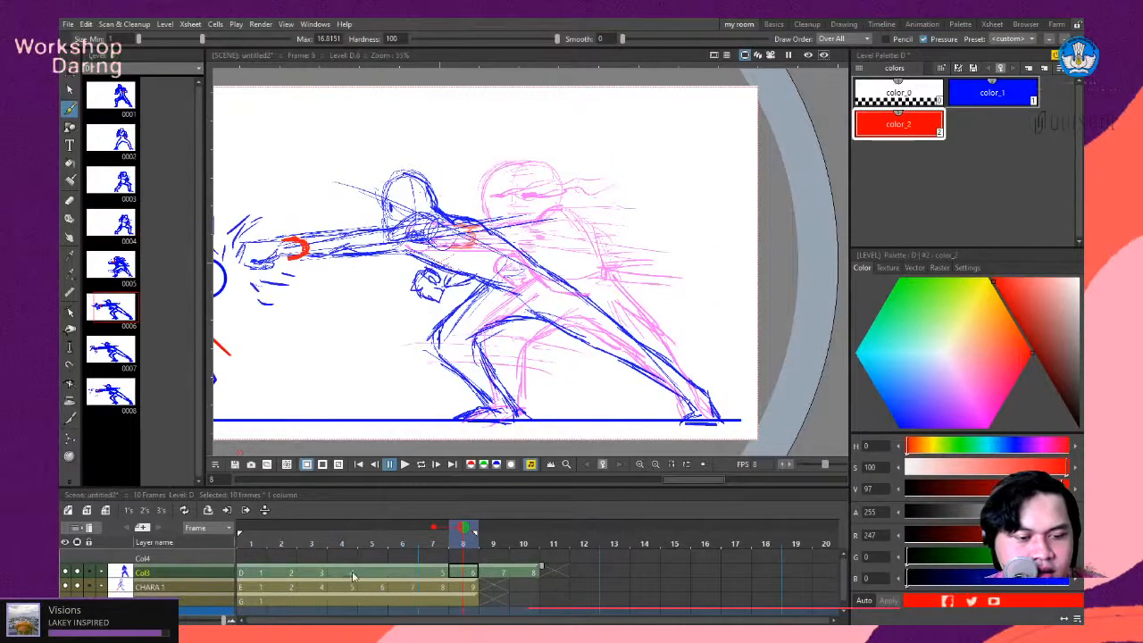
# - Step back and forth through frames 4 to 6 of Col3 and examine the held wind-up pose
pyautogui.click(353, 574)
pyautogui.click(373, 576)
pyautogui.click(405, 576)
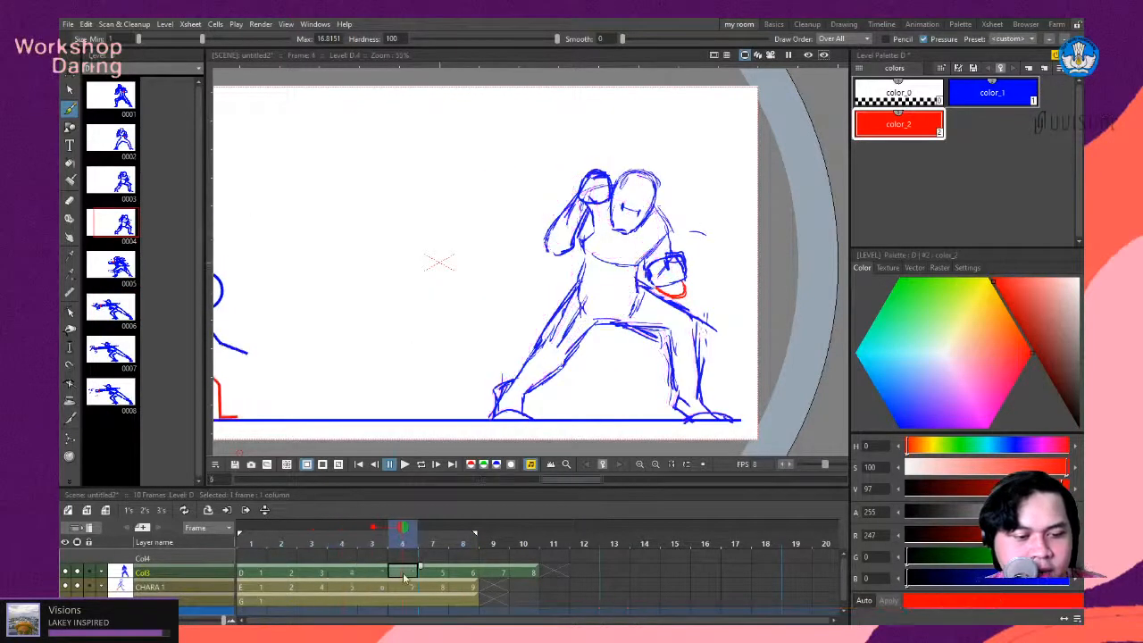
pyautogui.click(342, 578)
pyautogui.click(371, 577)
pyautogui.click(394, 577)
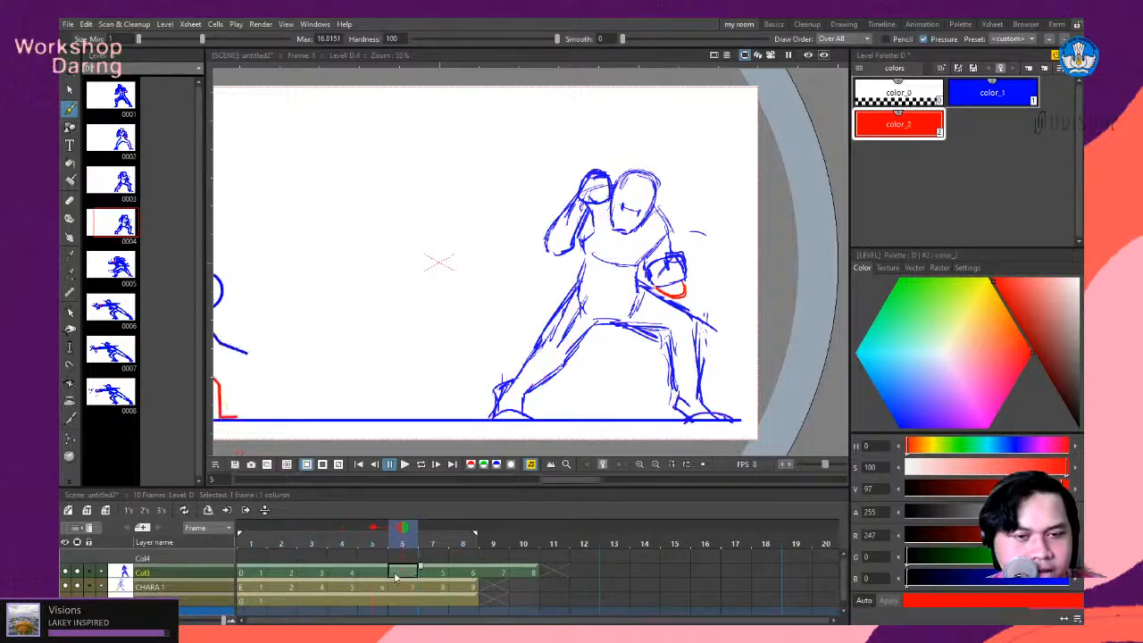
pyautogui.click(342, 577)
pyautogui.click(372, 576)
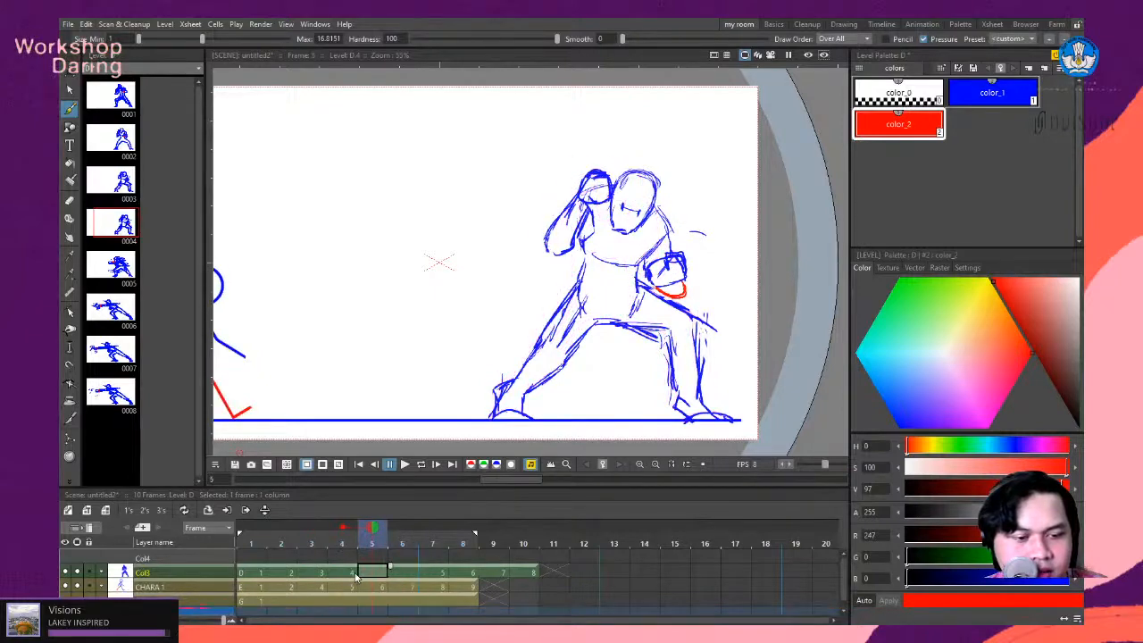
pyautogui.click(344, 577)
pyautogui.click(374, 577)
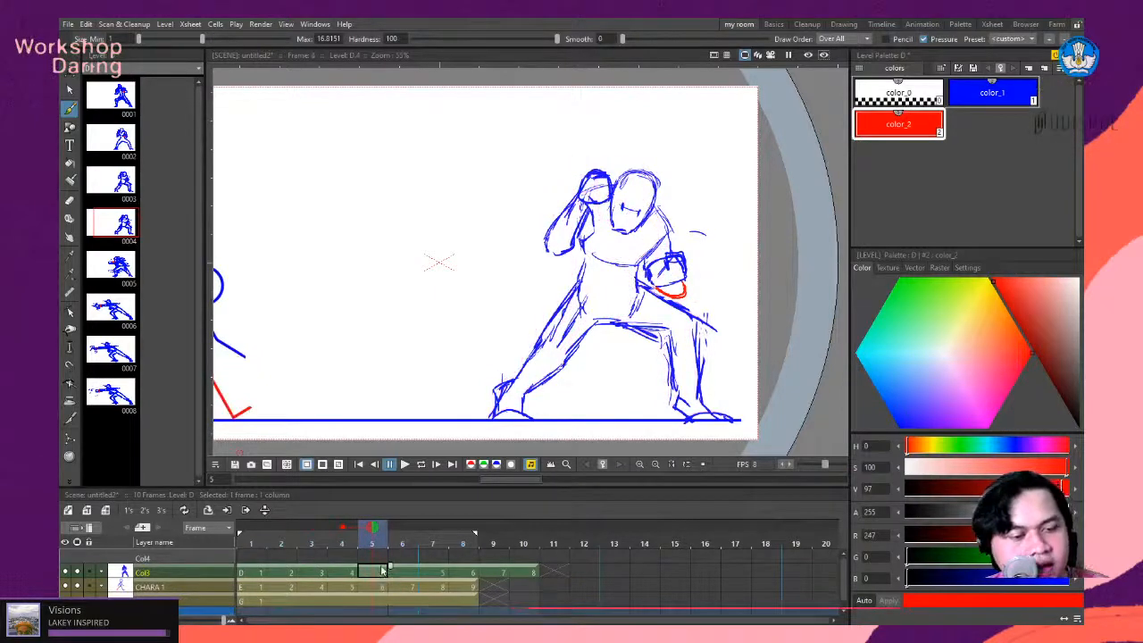
pyautogui.click(342, 577)
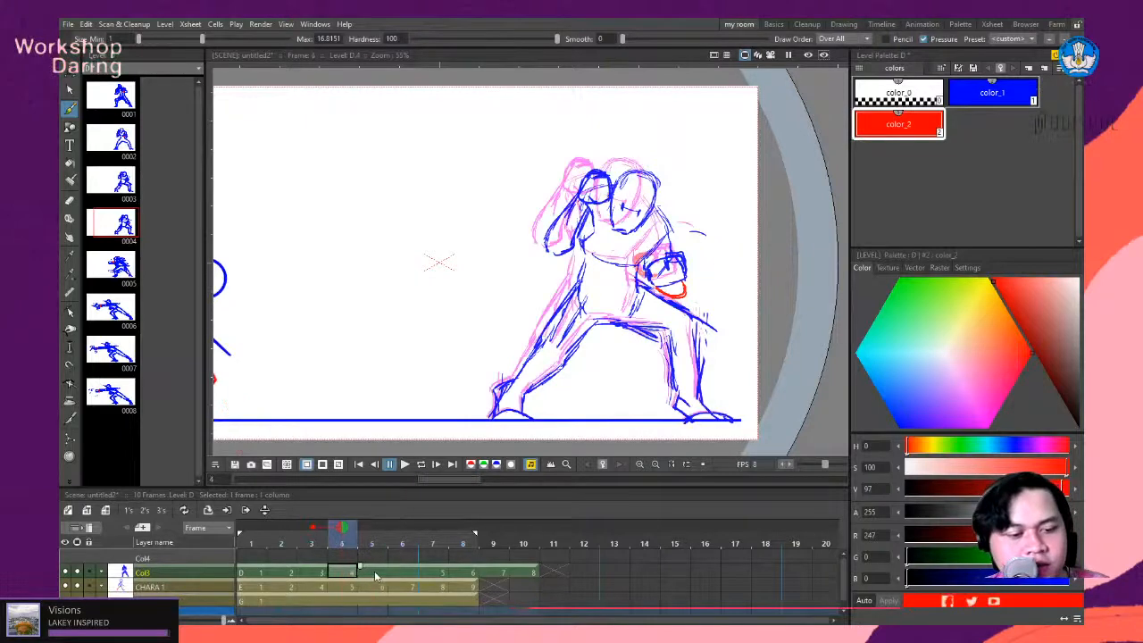
pyautogui.click(372, 576)
pyautogui.click(402, 576)
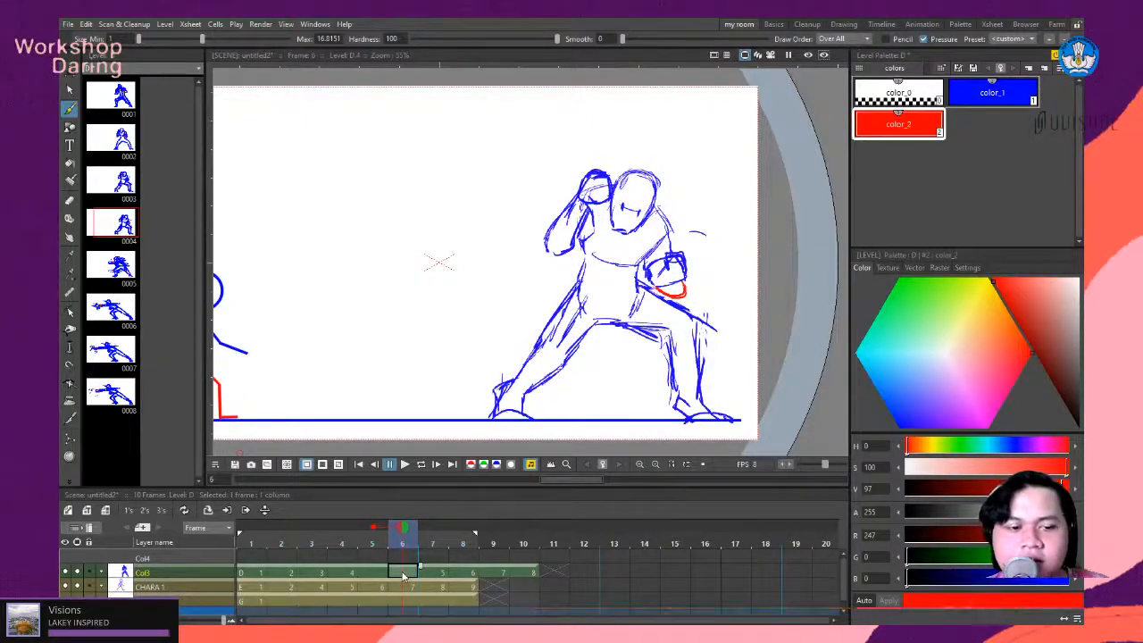
# - Review the whole punch from the early guard pose through the smear to the last follow-through frame
pyautogui.moveTo(405, 533)
pyautogui.mouseDown()
pyautogui.moveTo(281, 536)
pyautogui.moveTo(269, 547)
pyautogui.moveTo(230, 533)
pyautogui.moveTo(304, 532)
pyautogui.mouseUp()
pyautogui.click(282, 529)
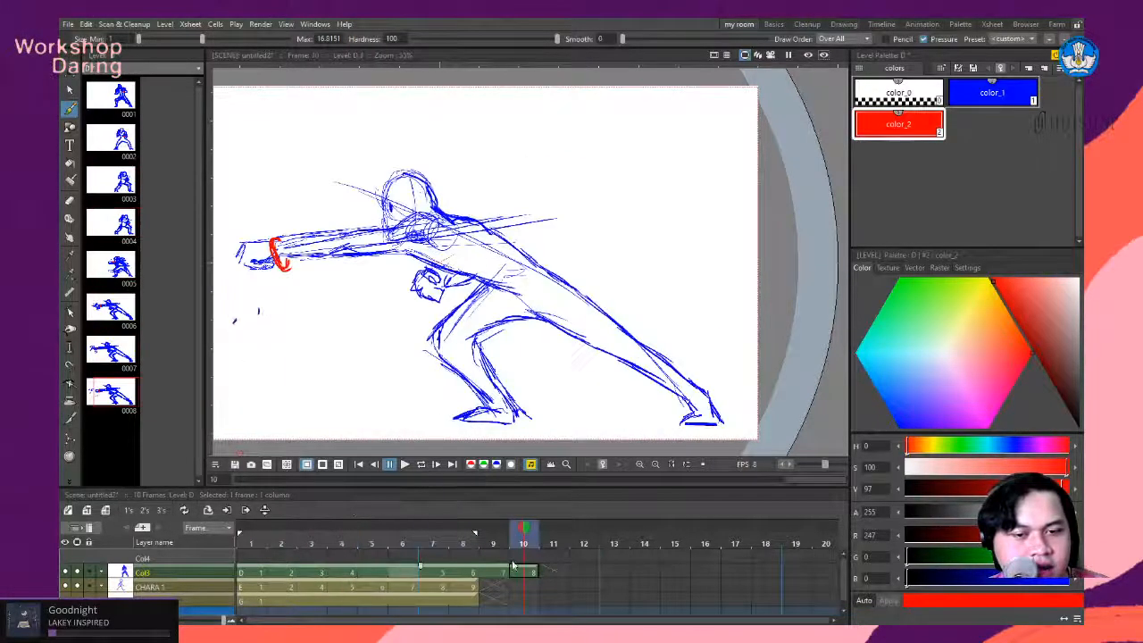
pyautogui.press('Right')
pyautogui.press('Left')
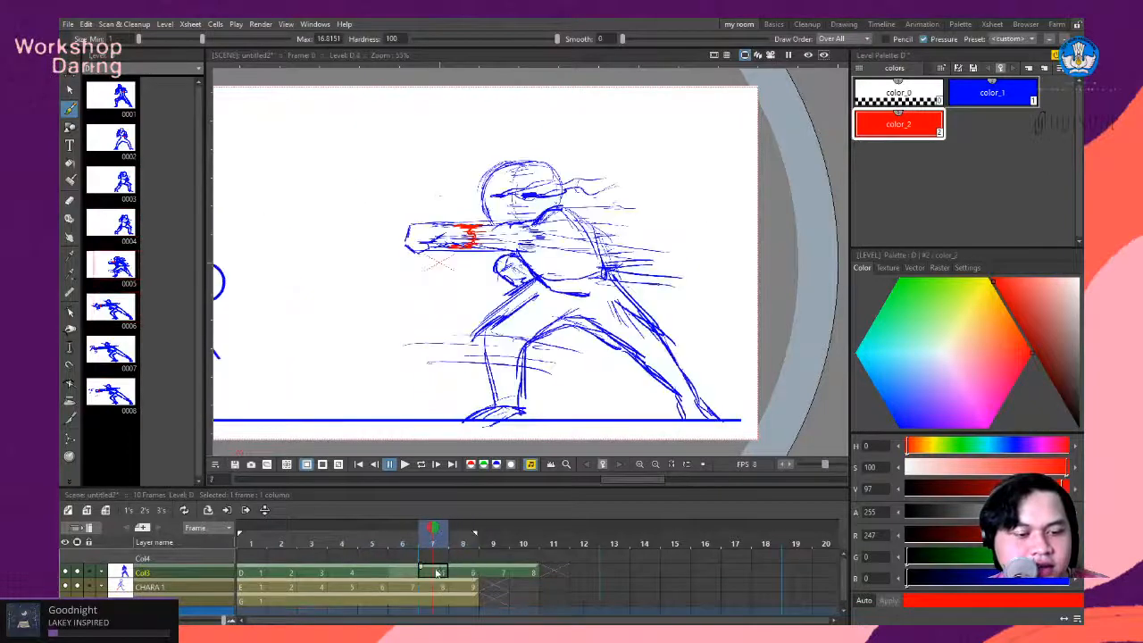
pyautogui.press('Left')
# - Return to frame 5 of Col3 and set the playback rate to 24 FPS
pyautogui.moveTo(388, 569)
pyautogui.mouseDown()
pyautogui.moveTo(320, 571)
pyautogui.moveTo(402, 571)
pyautogui.moveTo(265, 580)
pyautogui.moveTo(360, 586)
pyautogui.mouseUp()
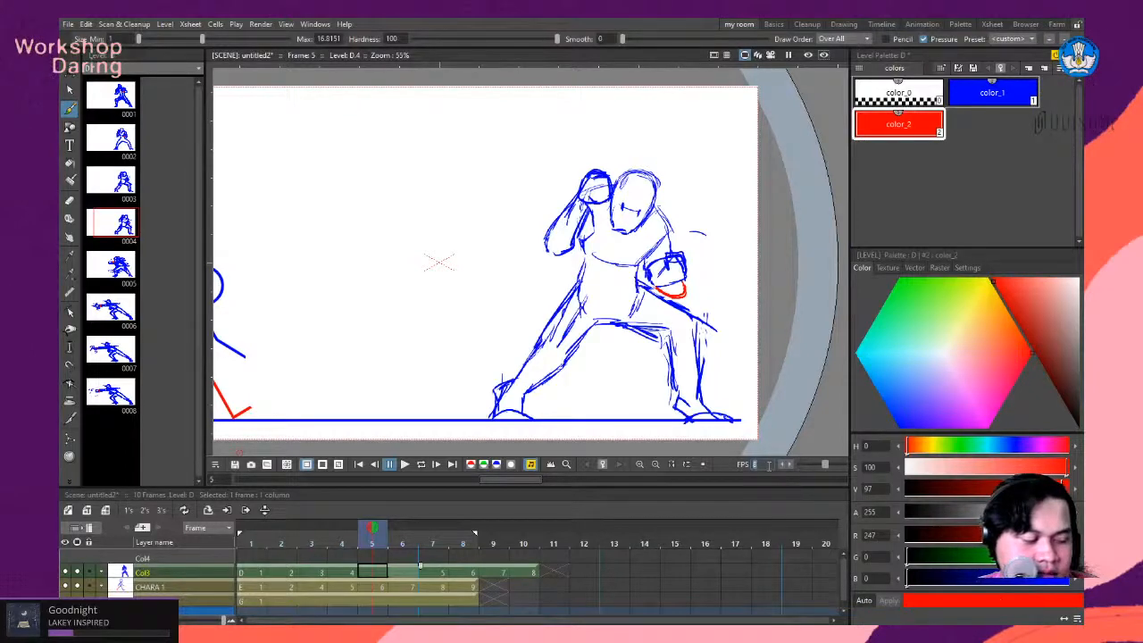
pyautogui.write('24')
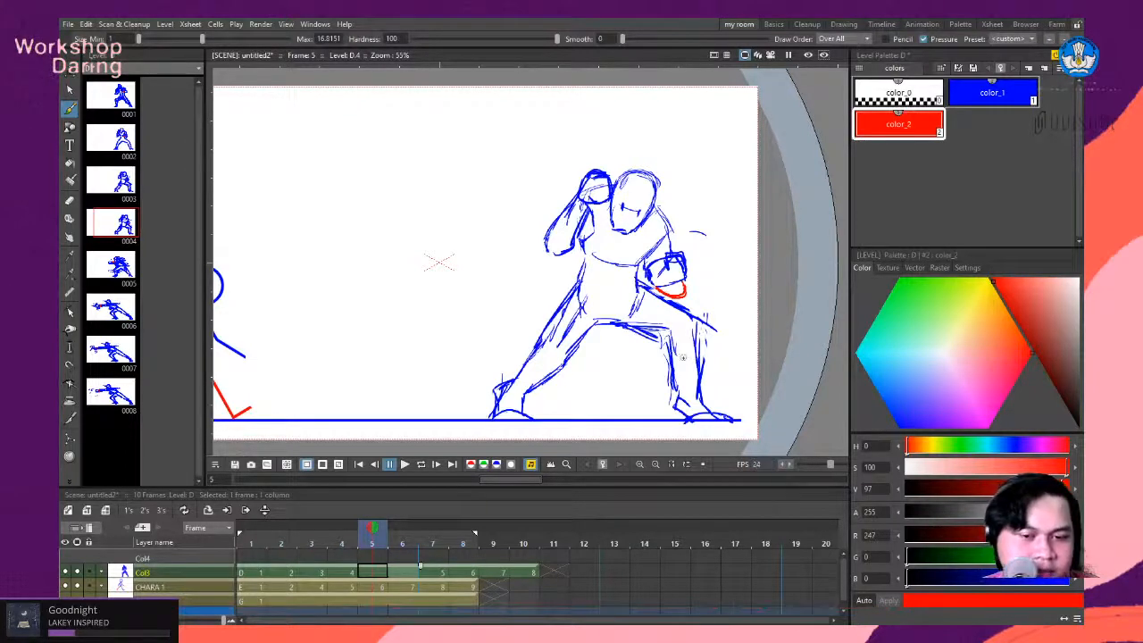
pyautogui.scroll(-7, 684, 357)
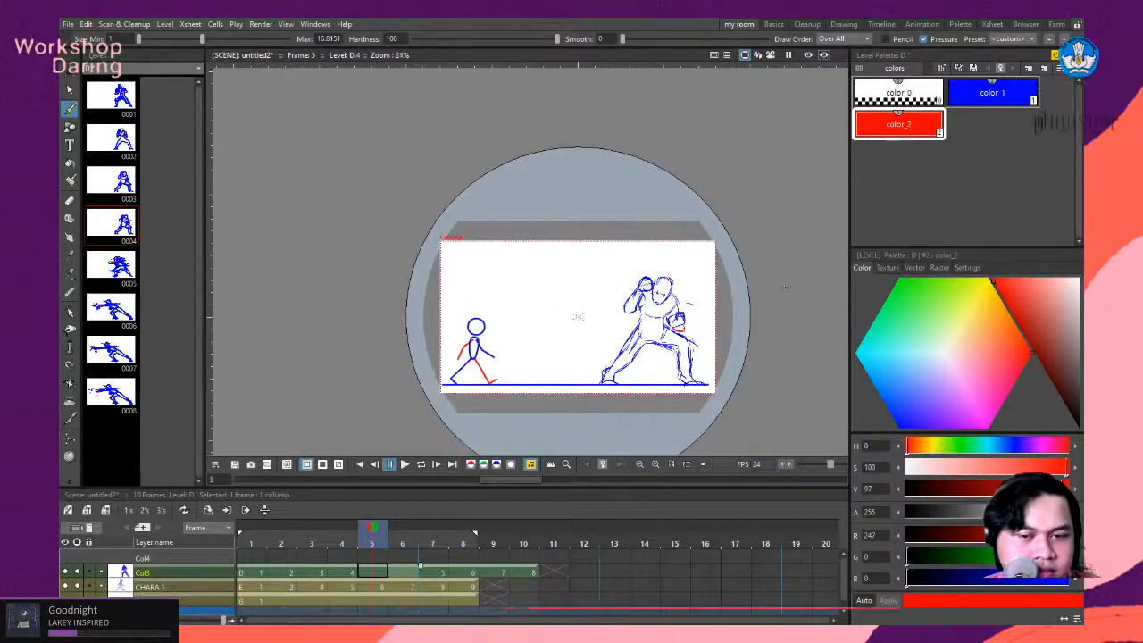
# - Insert a blank drawing at frame 5 of Col3, and delete the extra cells between the wind-up and the smear drawing
pyautogui.press('Insert')
pyautogui.scroll(1, 760, 384)
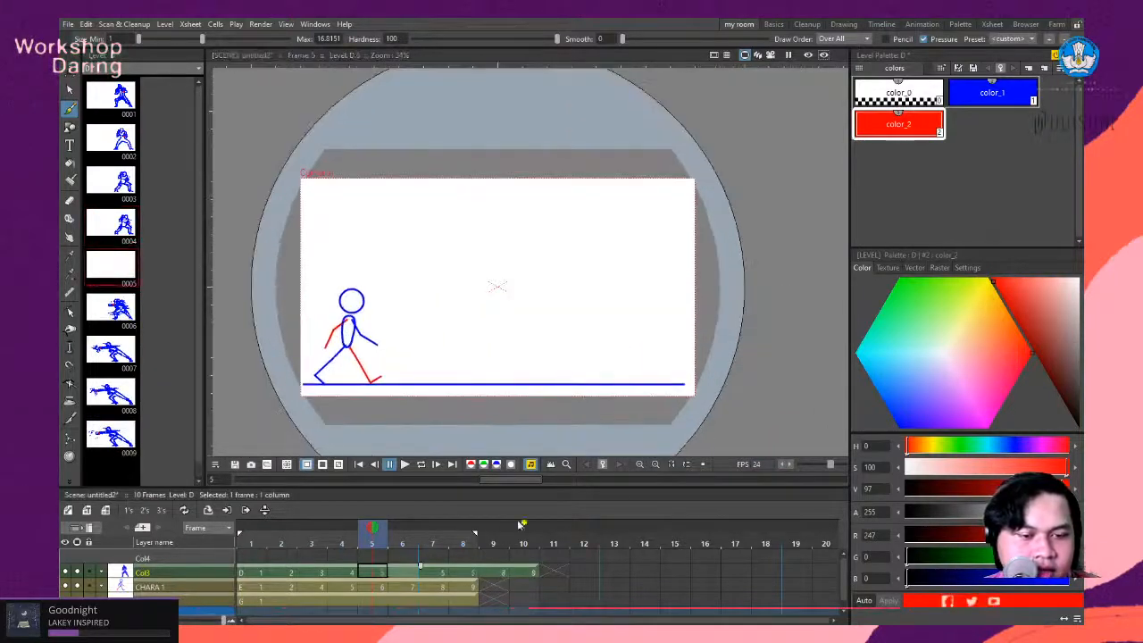
pyautogui.click(385, 572)
pyautogui.press('Delete')
pyautogui.press('Delete')
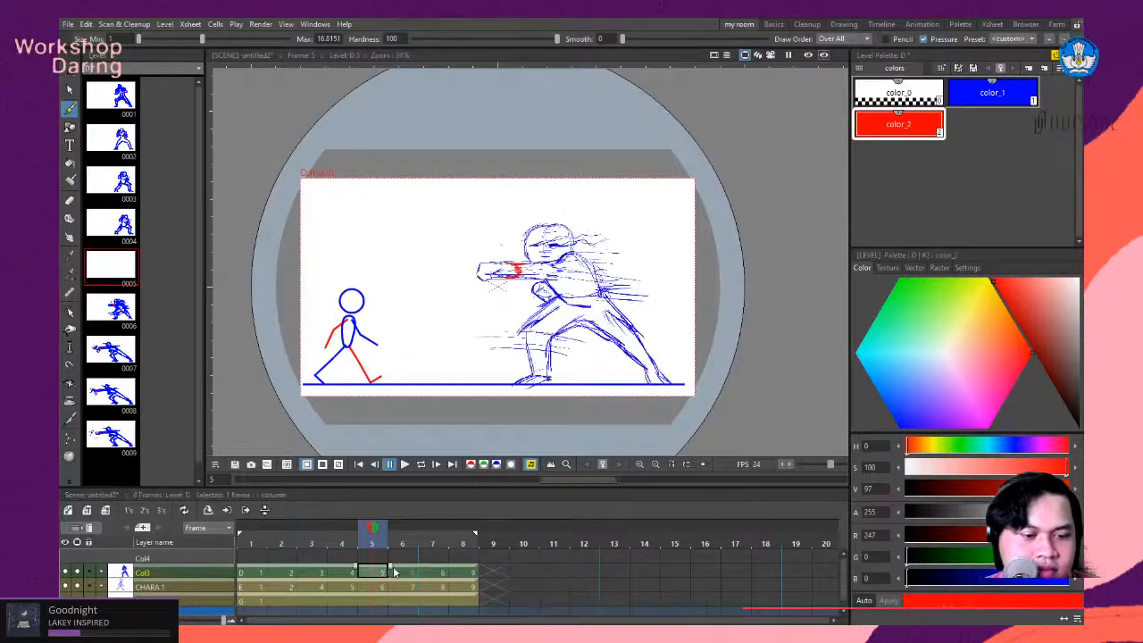
# - Try exposing the frame 4 drawing of Col3 on threes again, undo it, and check frames 5 back to 3
pyautogui.moveTo(382, 534)
pyautogui.mouseDown()
pyautogui.moveTo(398, 534)
pyautogui.moveTo(342, 534)
pyautogui.mouseUp()
pyautogui.click(342, 572)
pyautogui.click(167, 512)
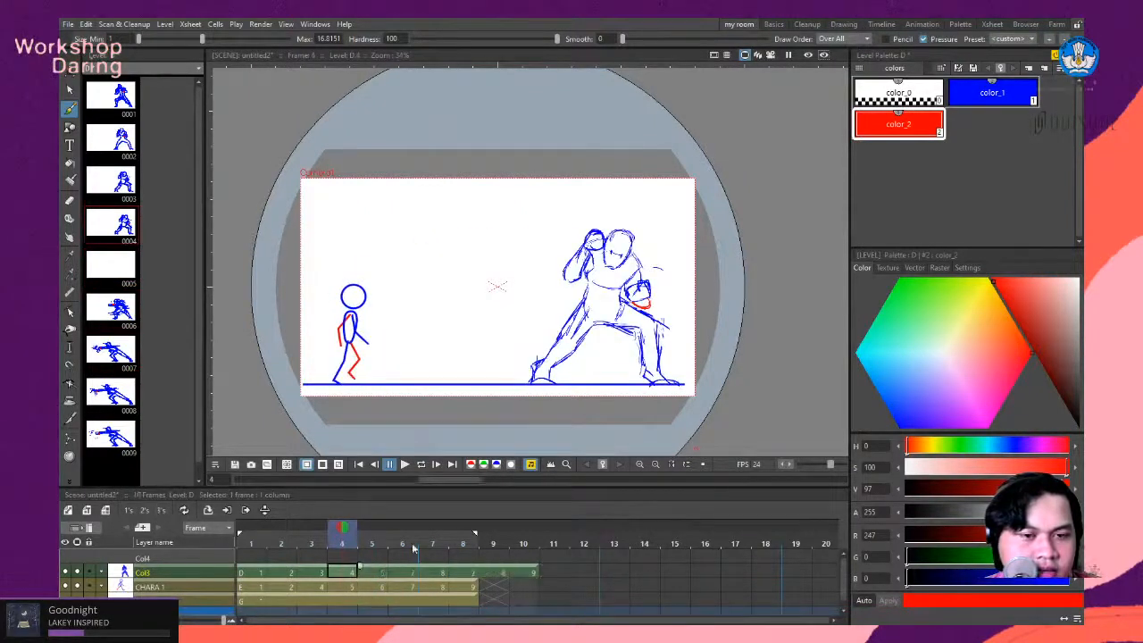
pyautogui.hotkey('ctrl', 'z')
pyautogui.click(369, 574)
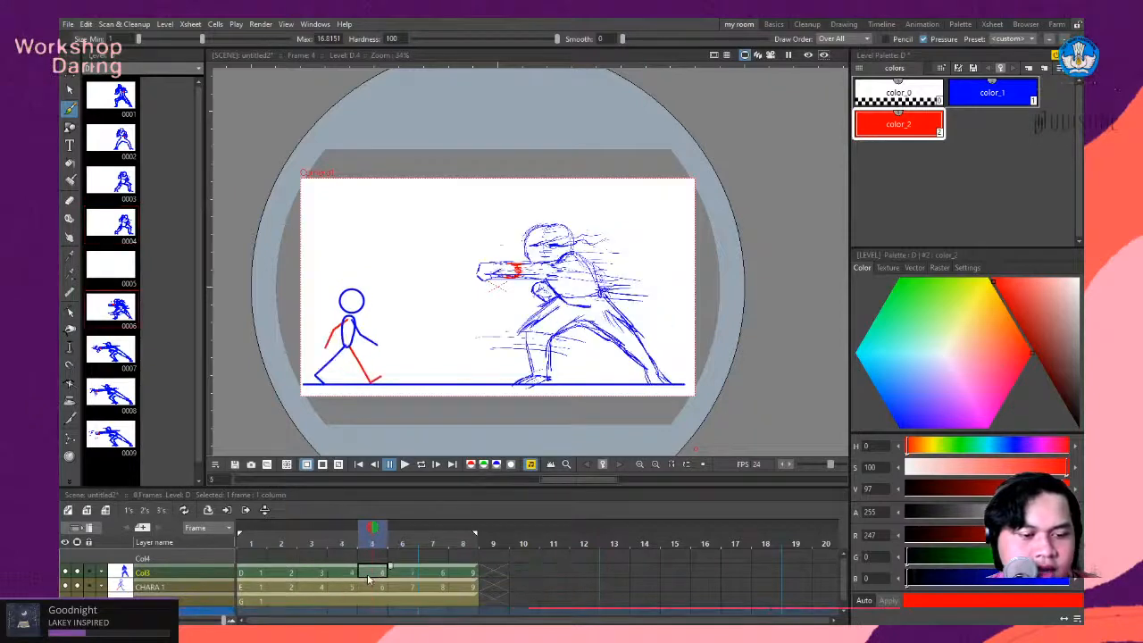
pyautogui.moveTo(374, 534)
pyautogui.mouseDown()
pyautogui.moveTo(456, 541)
pyautogui.moveTo(309, 547)
pyautogui.mouseUp()
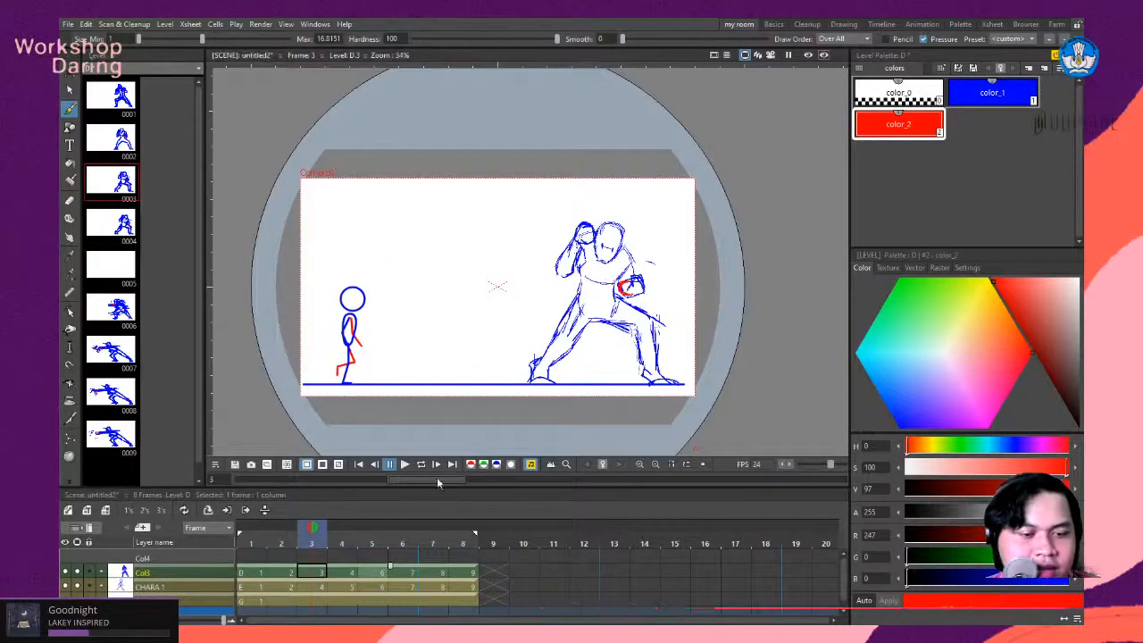
# - Check the punch in looped playback, and expose the first drawing of Col3 on threes
pyautogui.click(423, 467)
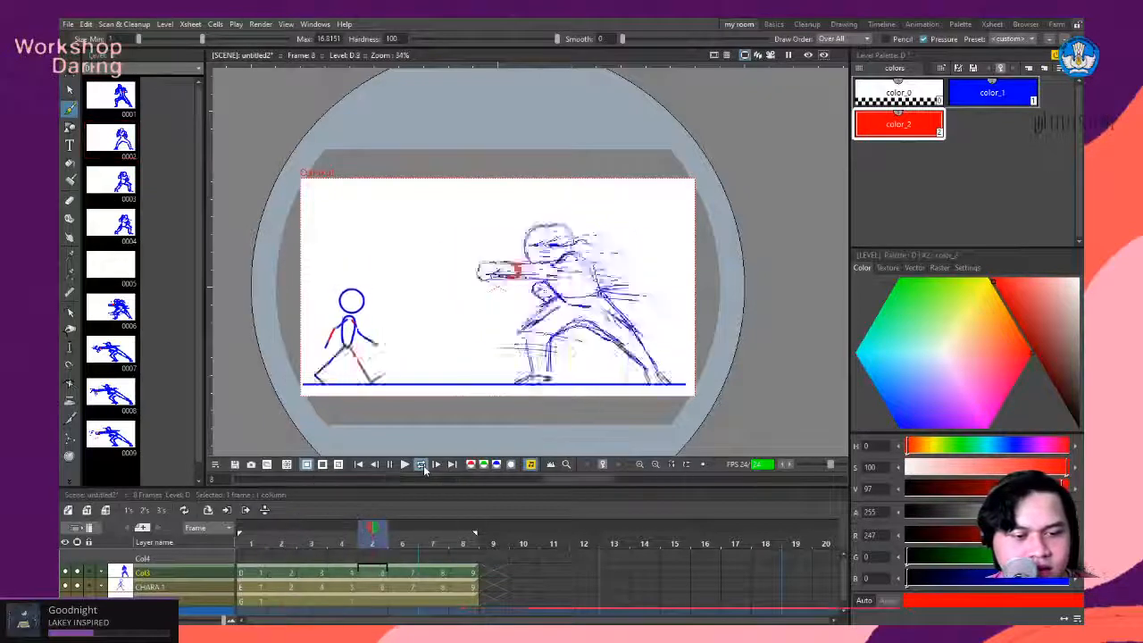
pyautogui.click(422, 466)
pyautogui.moveTo(464, 541)
pyautogui.mouseDown()
pyautogui.moveTo(304, 544)
pyautogui.moveTo(401, 542)
pyautogui.moveTo(294, 563)
pyautogui.moveTo(353, 561)
pyautogui.mouseUp()
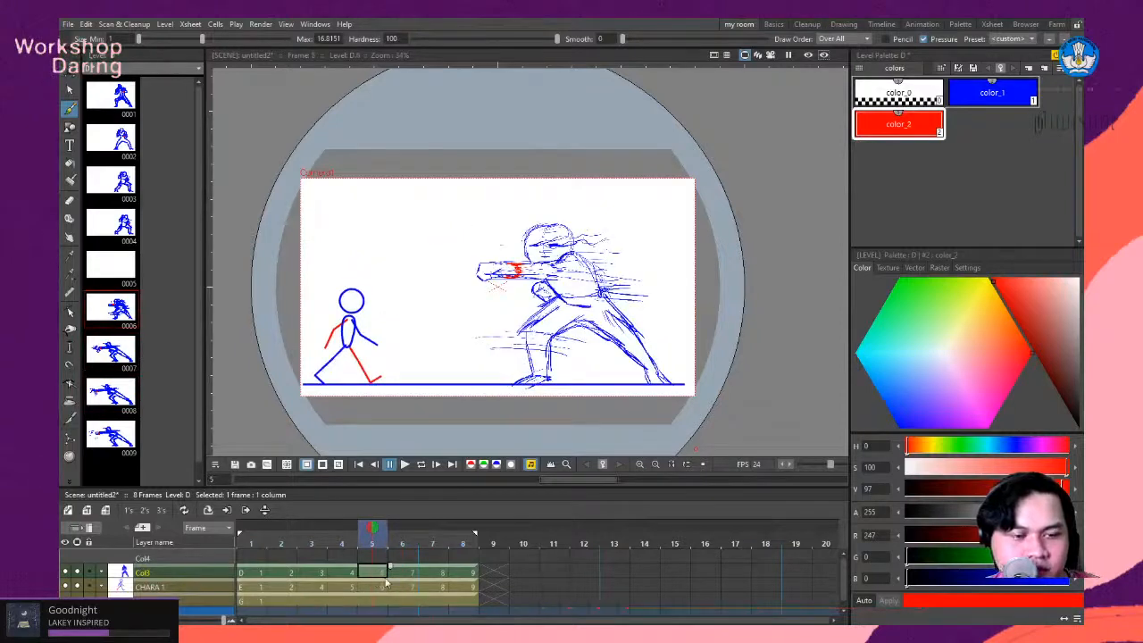
pyautogui.click(245, 573)
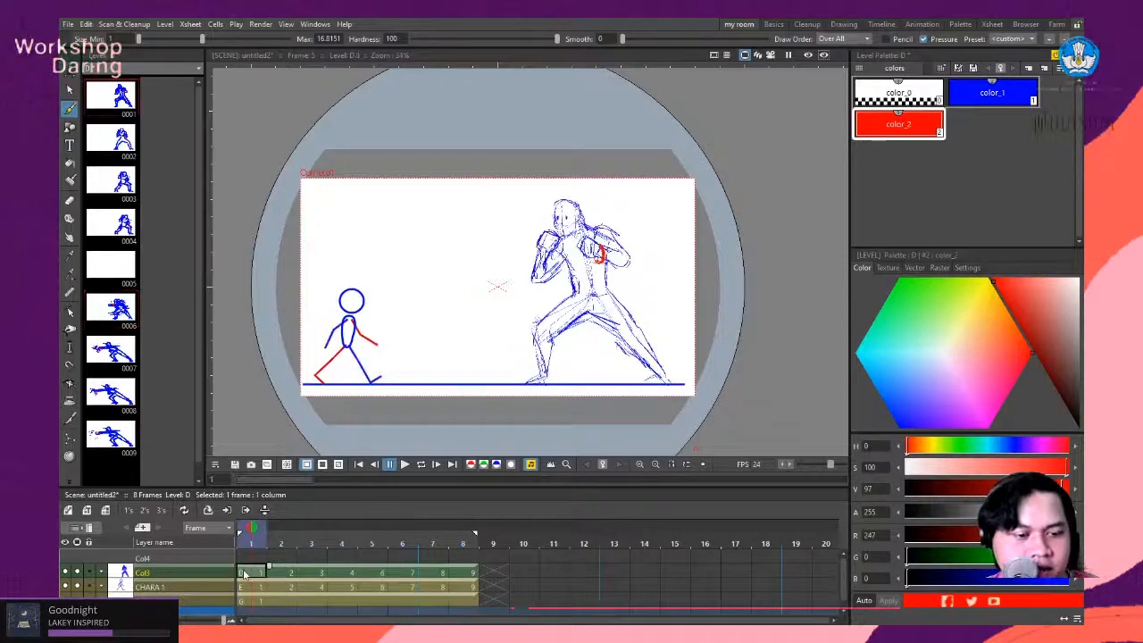
pyautogui.click(162, 510)
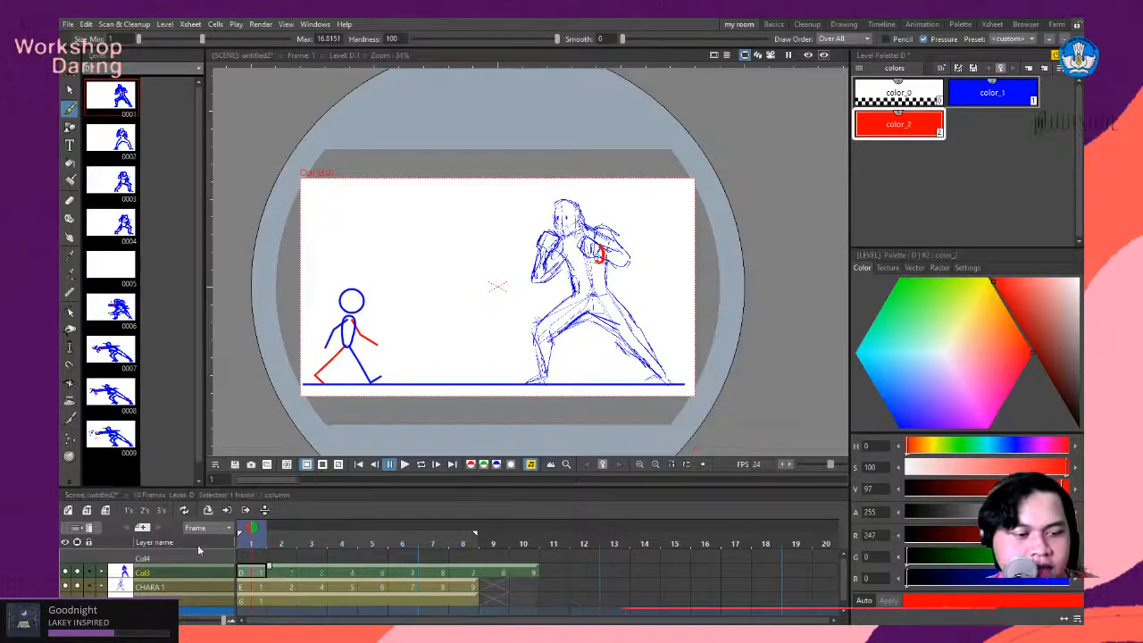
# - Try exposing drawing 2 of Col3 on threes and check the held frames around it
pyautogui.click(346, 574)
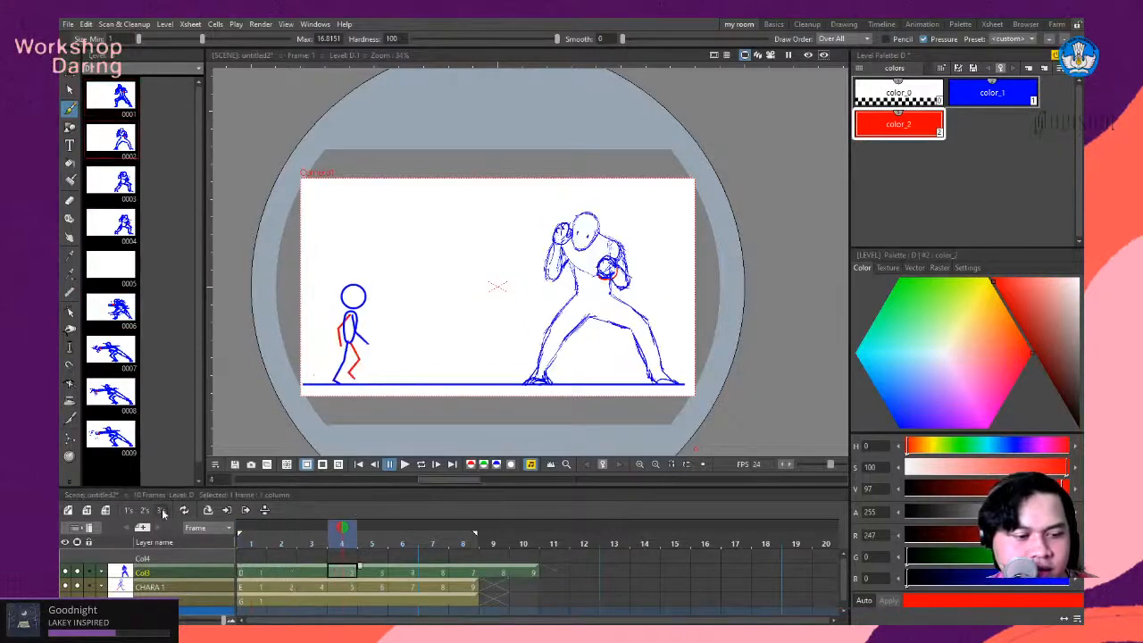
pyautogui.click(161, 510)
pyautogui.click(445, 575)
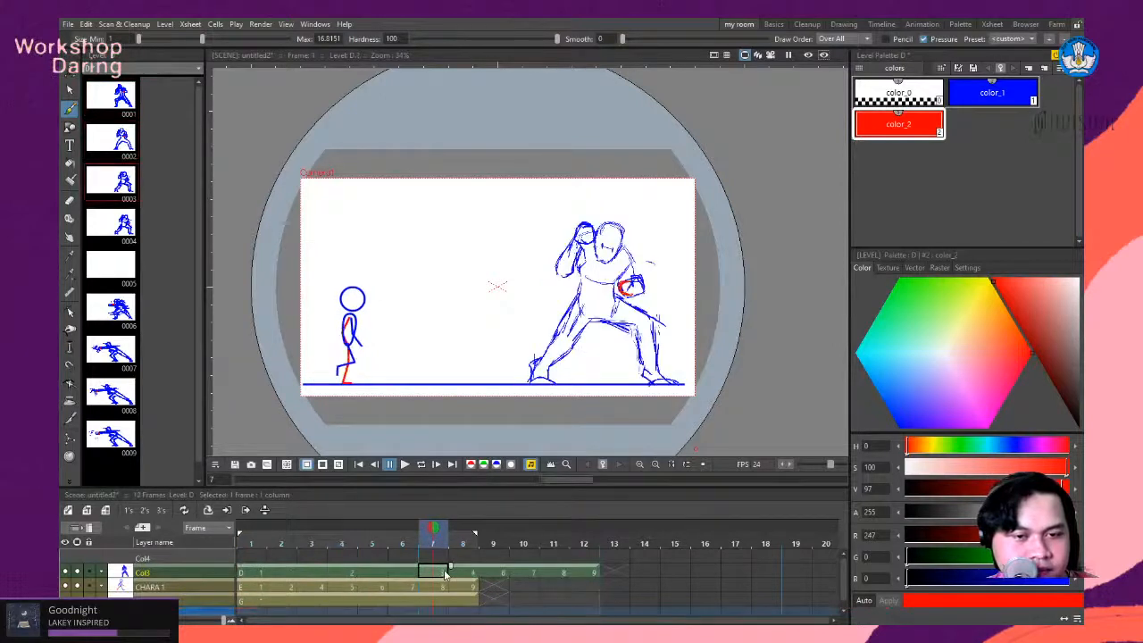
pyautogui.click(403, 574)
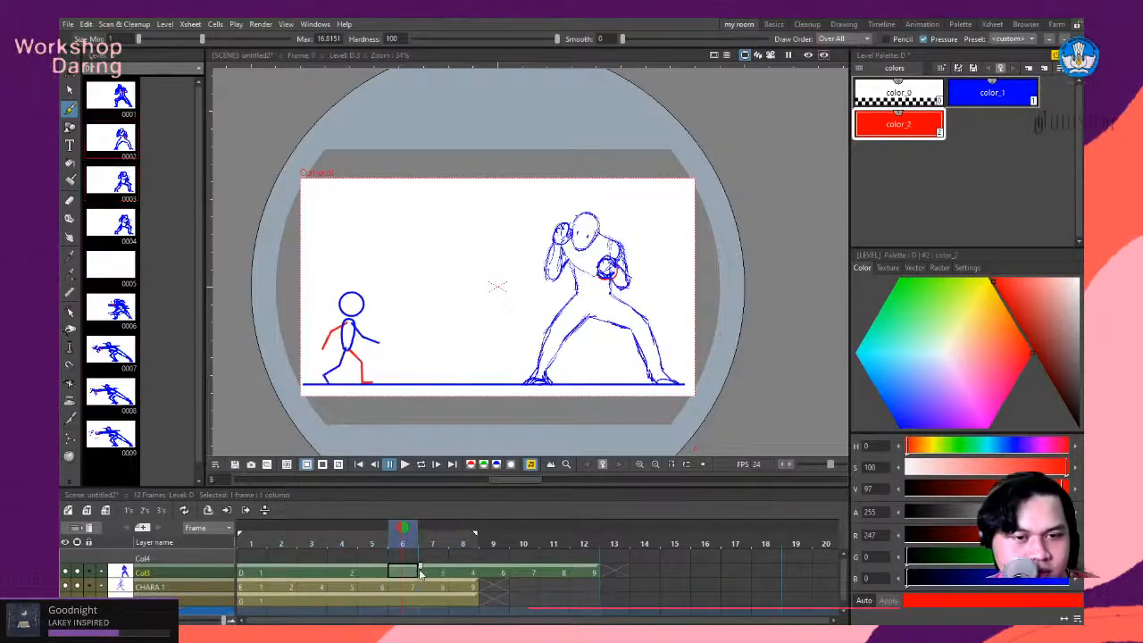
pyautogui.click(422, 574)
pyautogui.click(402, 576)
pyautogui.click(295, 574)
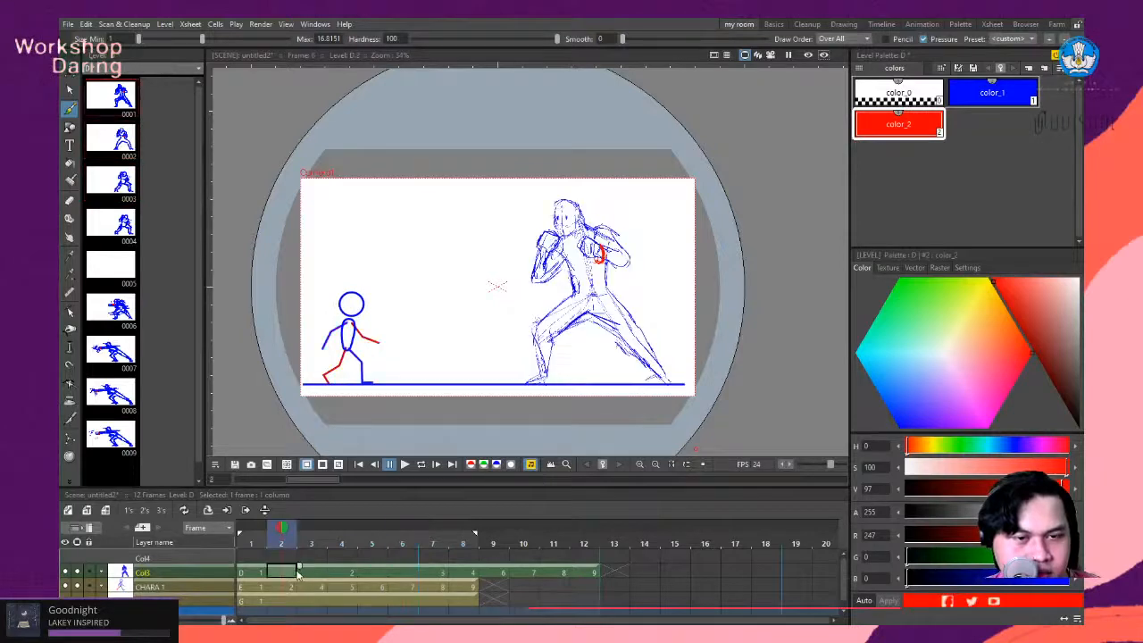
pyautogui.click(326, 574)
pyautogui.click(341, 574)
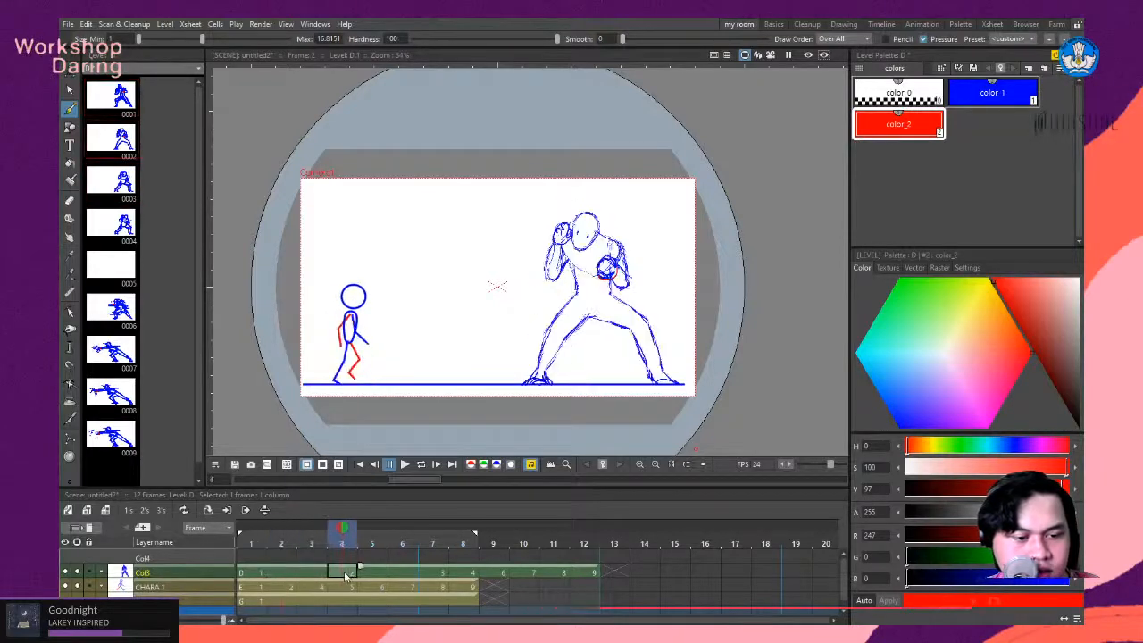
# - Try exposing drawing 2 of Col3 on twos and deleting the frame 6 cell, and undo these changes back past the threes exposure
pyautogui.click(143, 516)
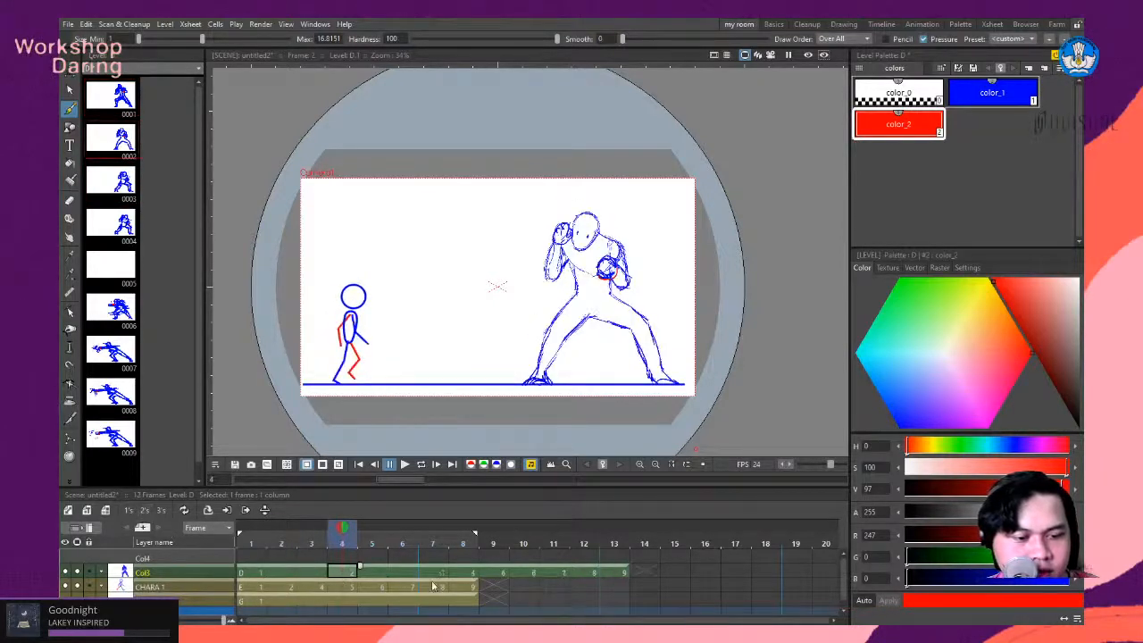
pyautogui.click(407, 574)
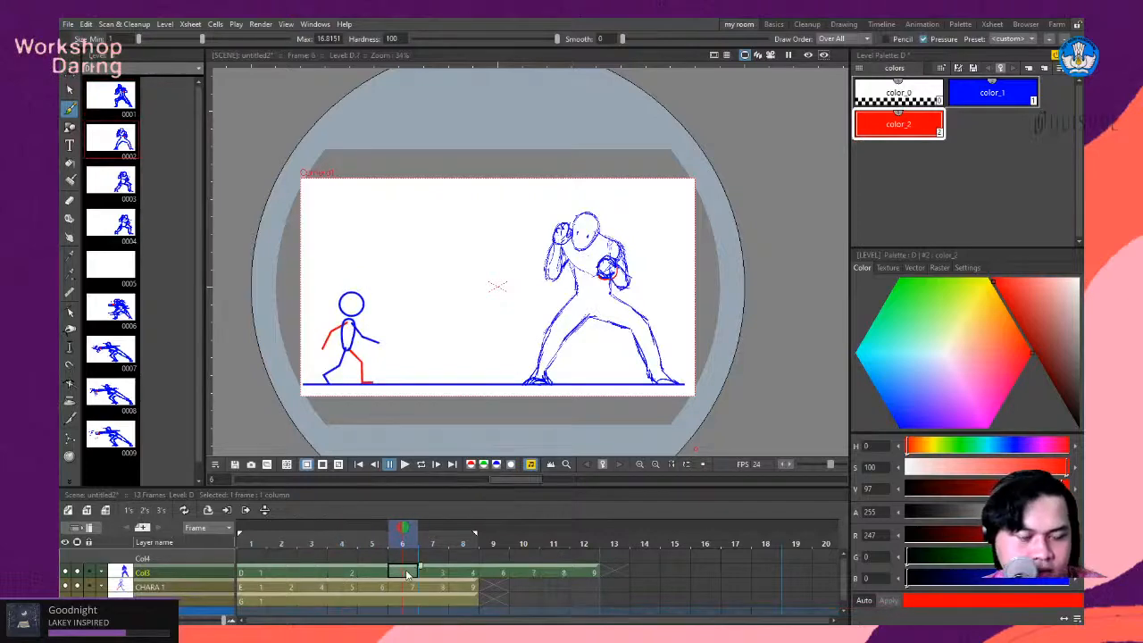
pyautogui.press('Delete')
pyautogui.hotkey('ctrl', 'z')
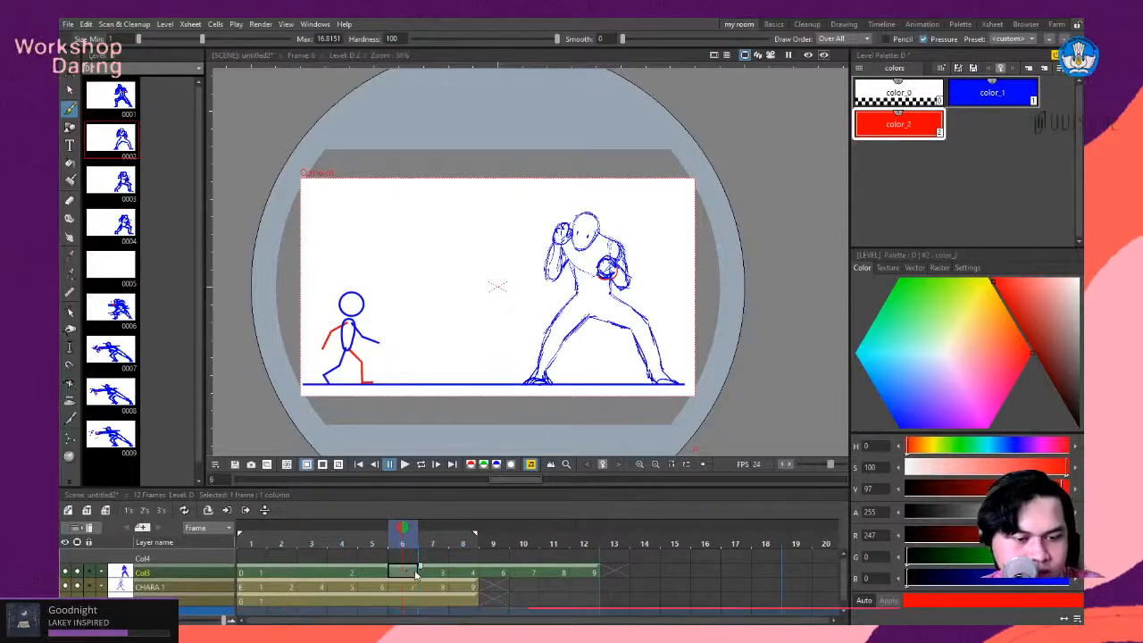
pyautogui.click(375, 575)
pyautogui.hotkey('ctrl', 'z')
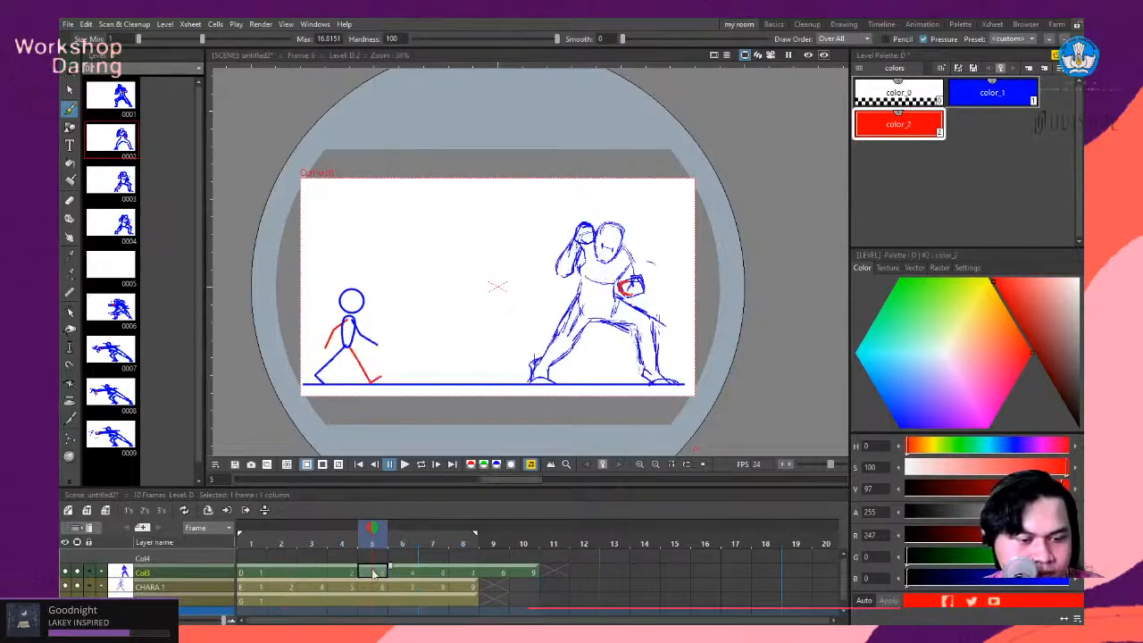
# - Expose drawings 2 and 3 of Col3 on twos and drawing 4 on threes
pyautogui.click(340, 577)
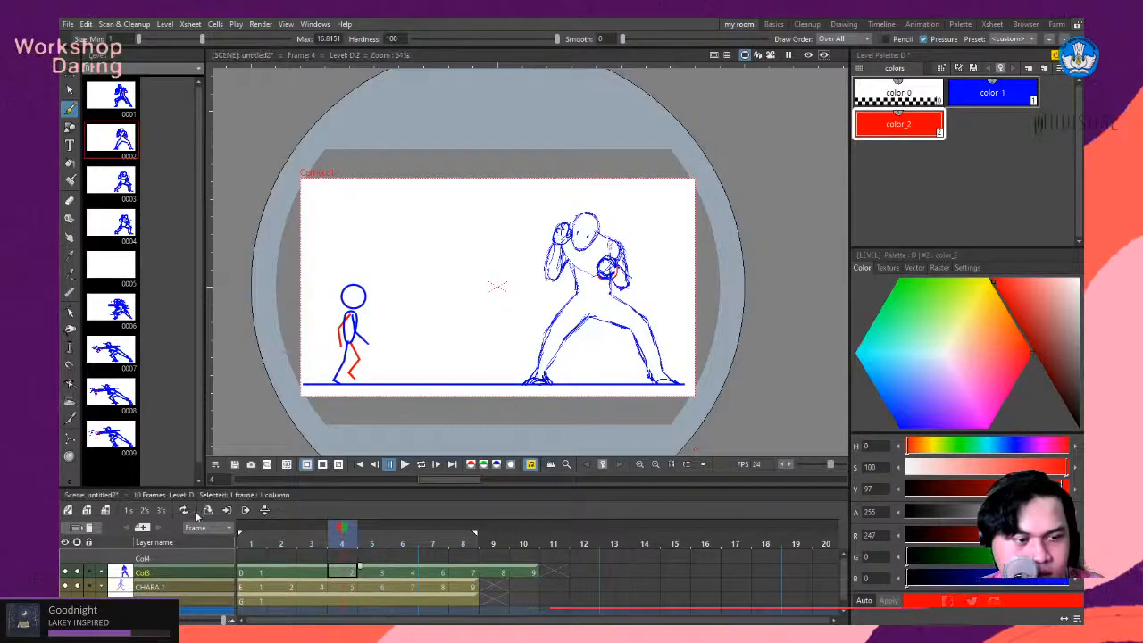
pyautogui.click(149, 515)
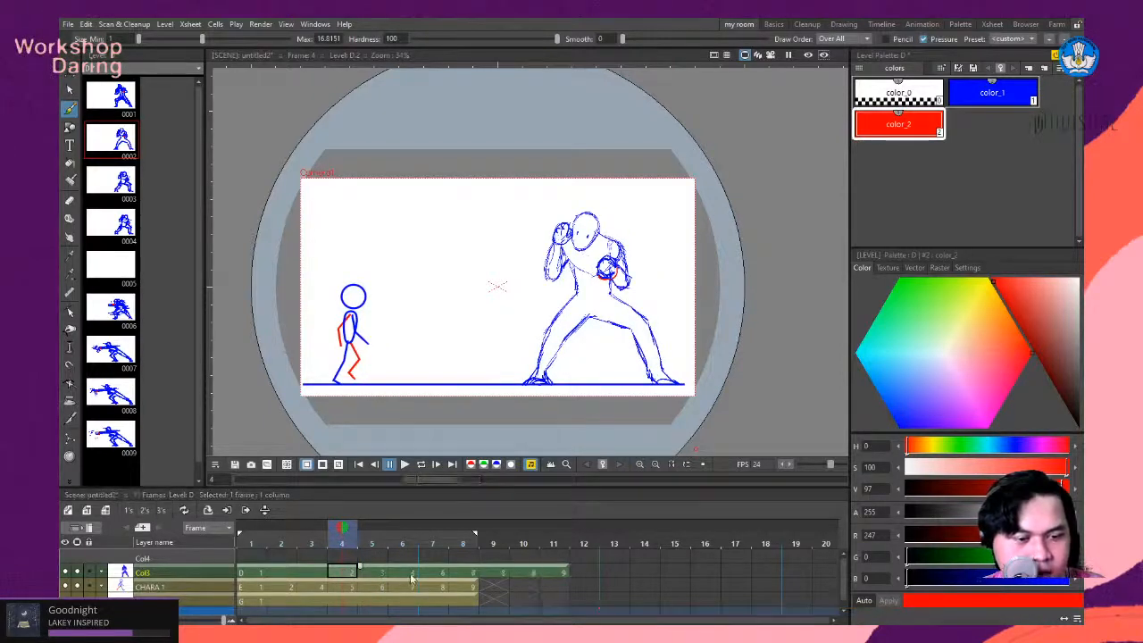
pyautogui.click(410, 573)
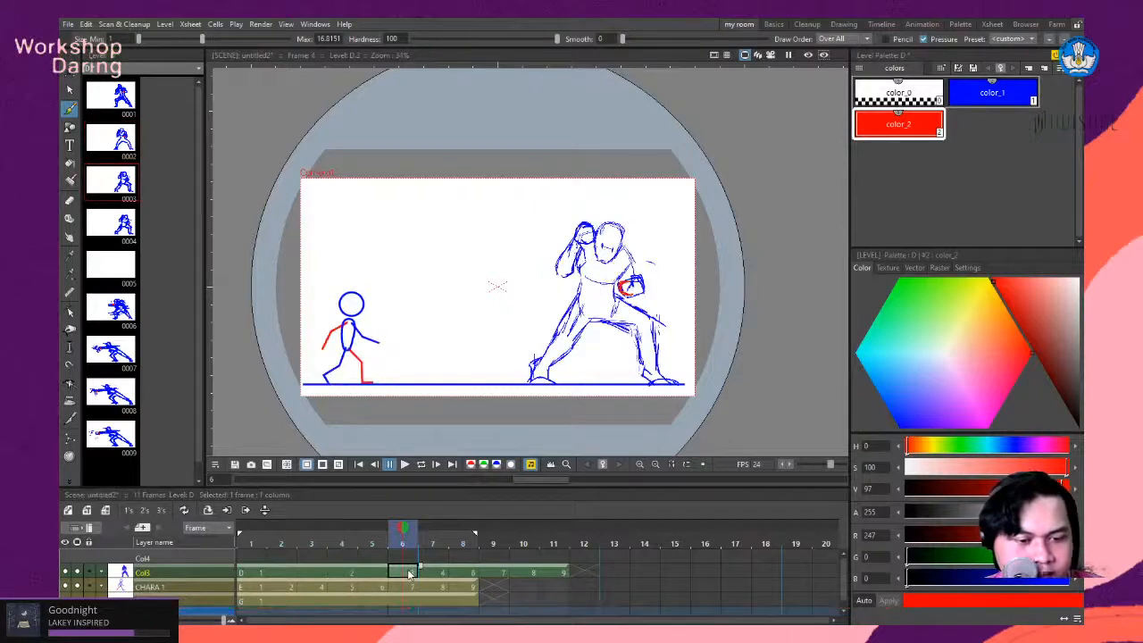
pyautogui.click(145, 510)
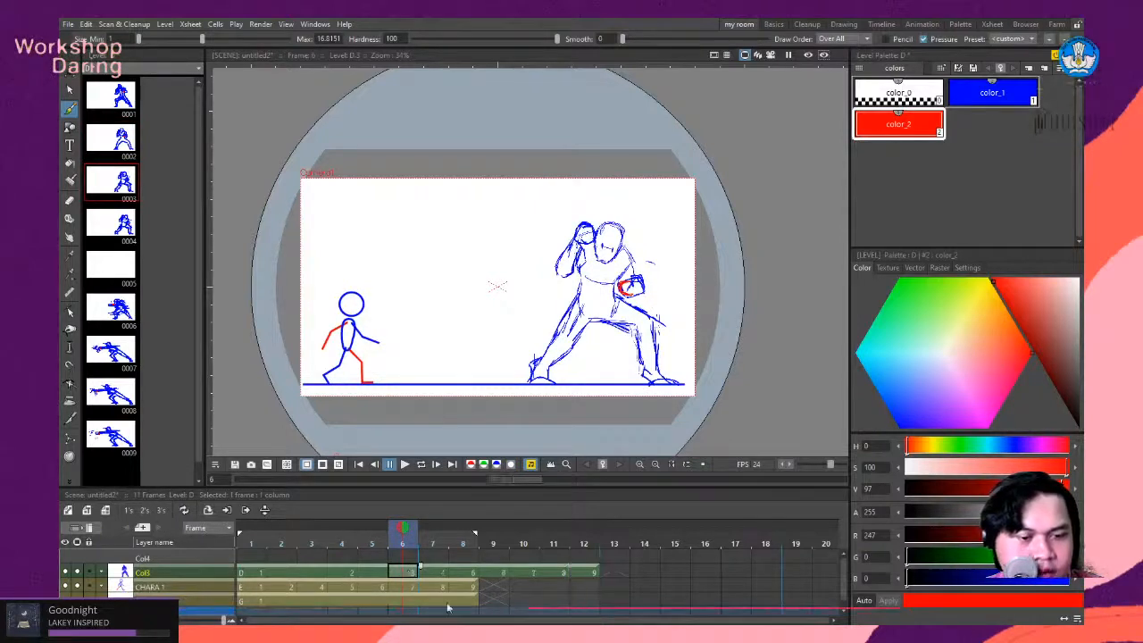
pyautogui.click(467, 576)
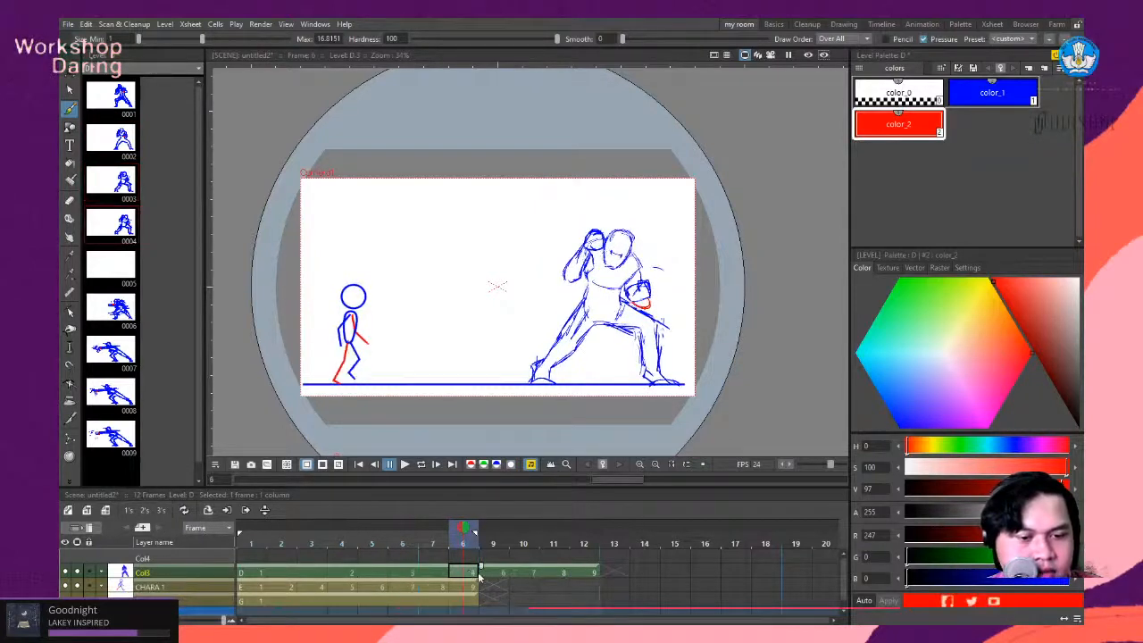
pyautogui.click(162, 510)
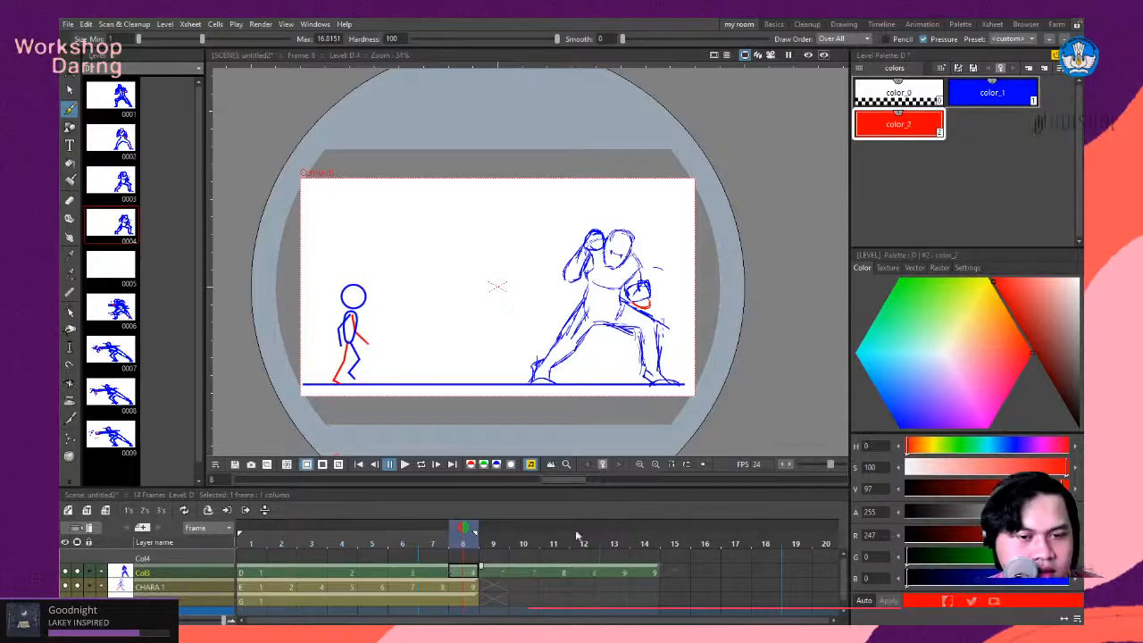
# - Expose drawings 7 and 8 of Col3 on twos and the last drawing, 9, on threes
pyautogui.click(557, 576)
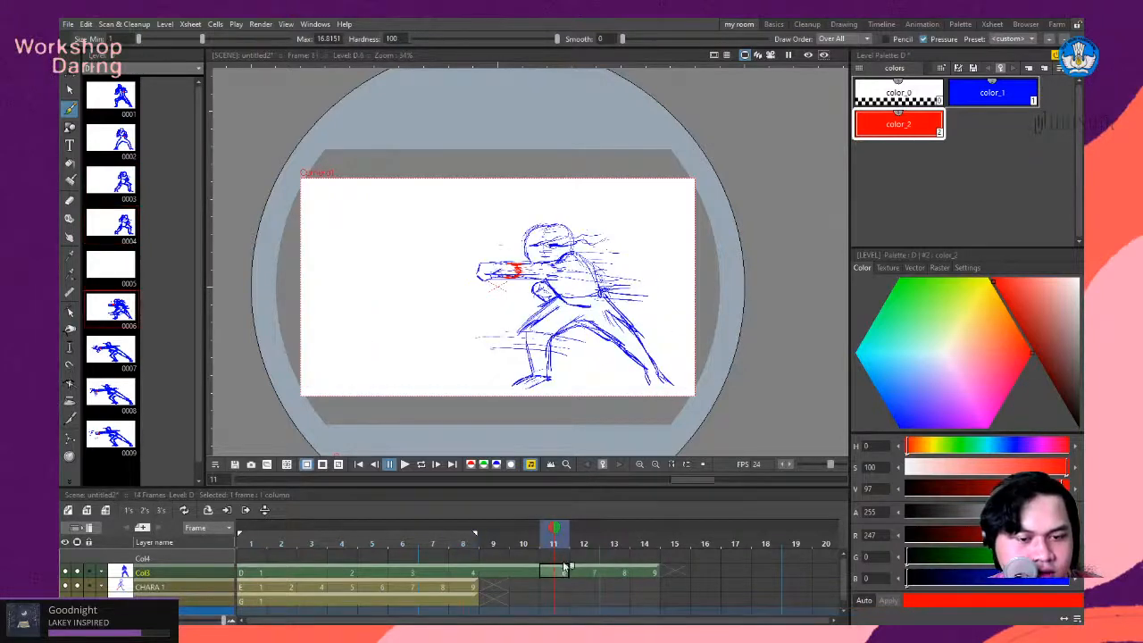
pyautogui.click(591, 576)
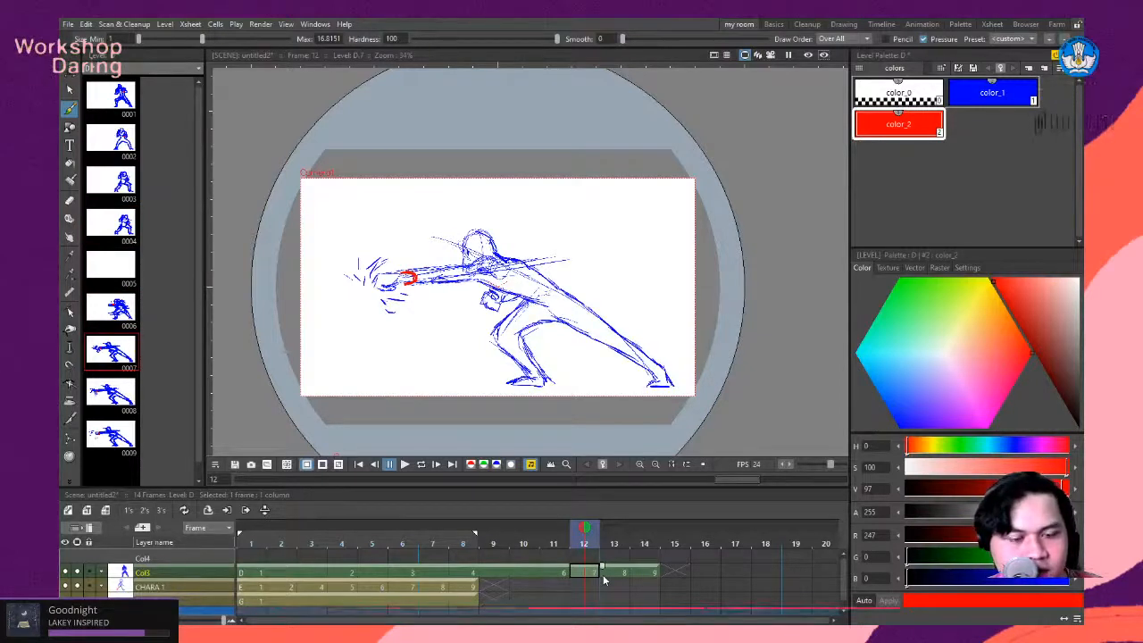
pyautogui.click(145, 512)
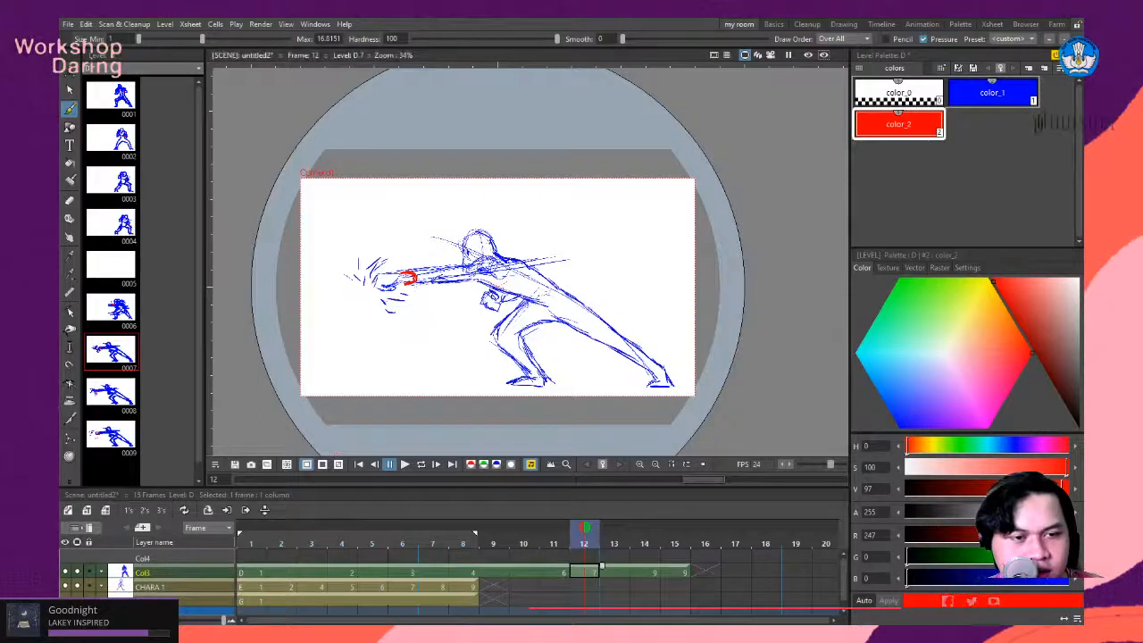
pyautogui.click(643, 574)
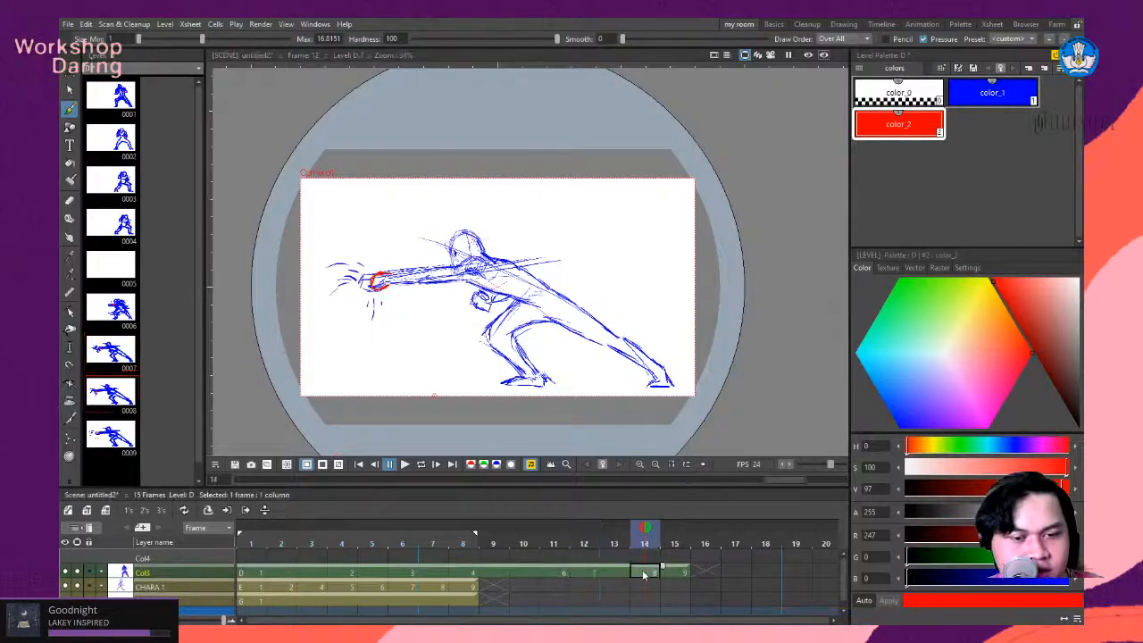
pyautogui.click(145, 513)
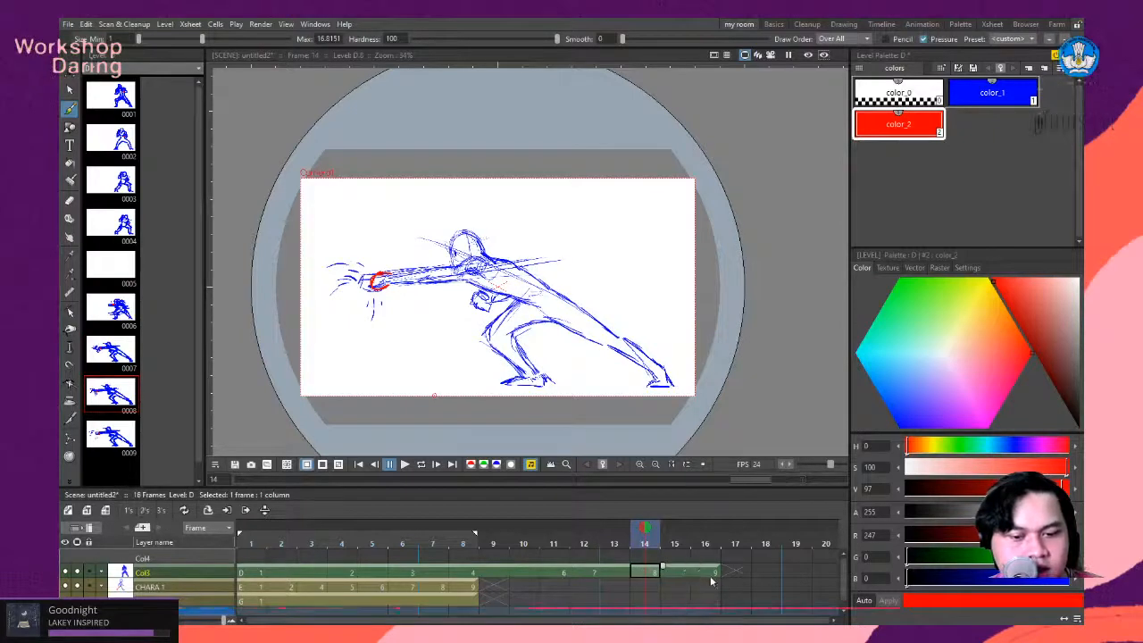
pyautogui.click(706, 578)
pyautogui.click(161, 509)
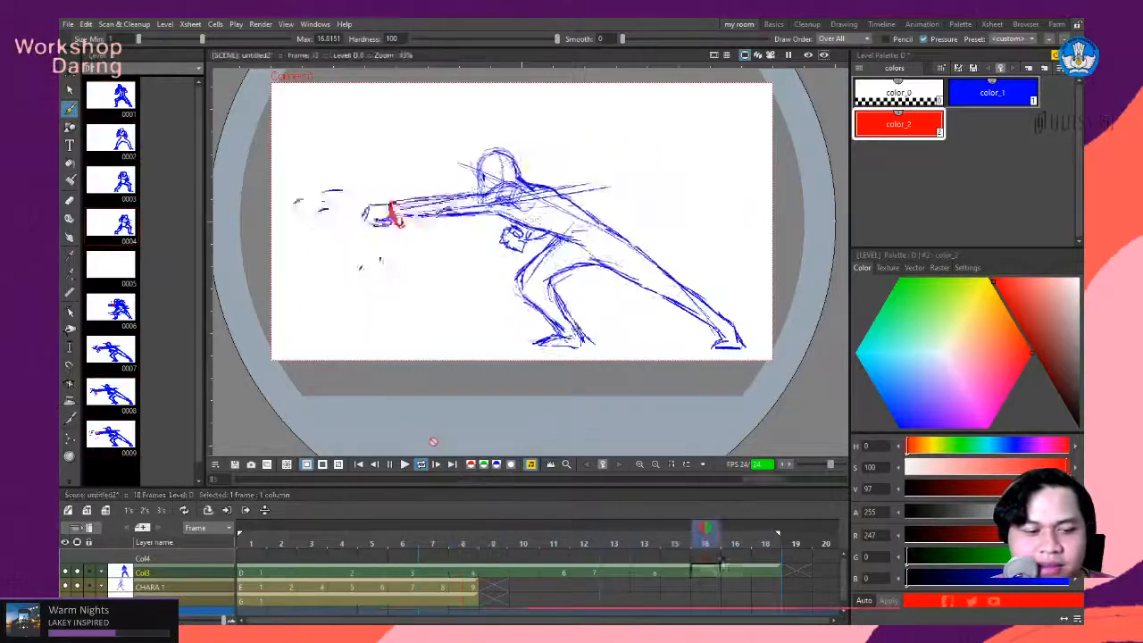
# - Create a new level at frame 5 of Col4 and delete its cell
pyautogui.click(643, 528)
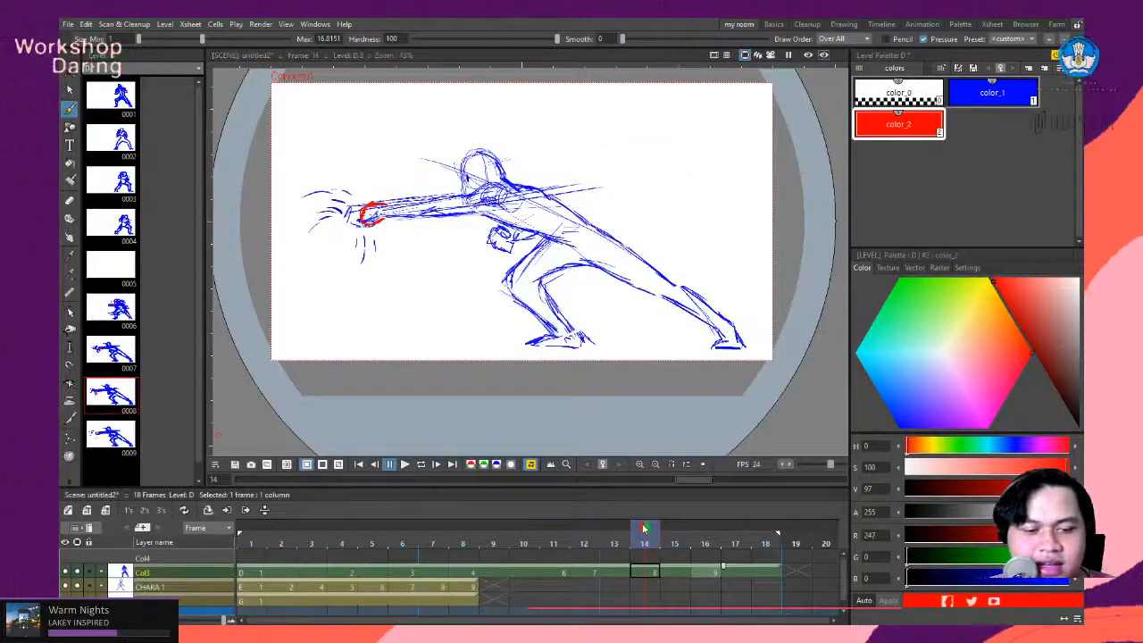
pyautogui.moveTo(643, 529)
pyautogui.mouseDown()
pyautogui.moveTo(371, 533)
pyautogui.moveTo(443, 557)
pyautogui.moveTo(370, 557)
pyautogui.mouseUp()
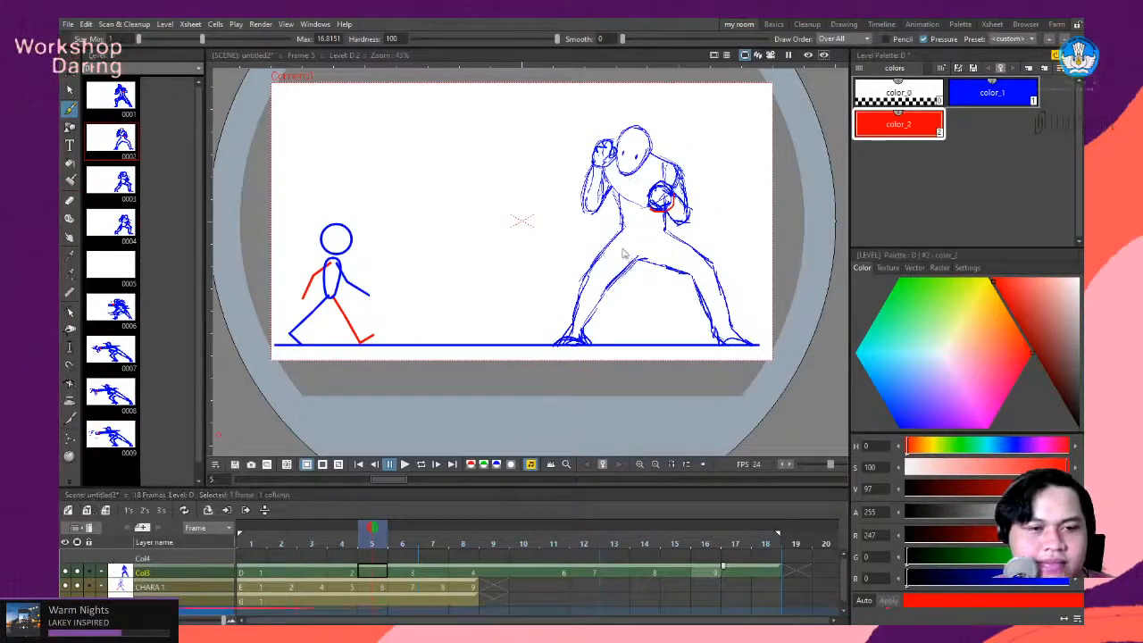
pyautogui.click(86, 509)
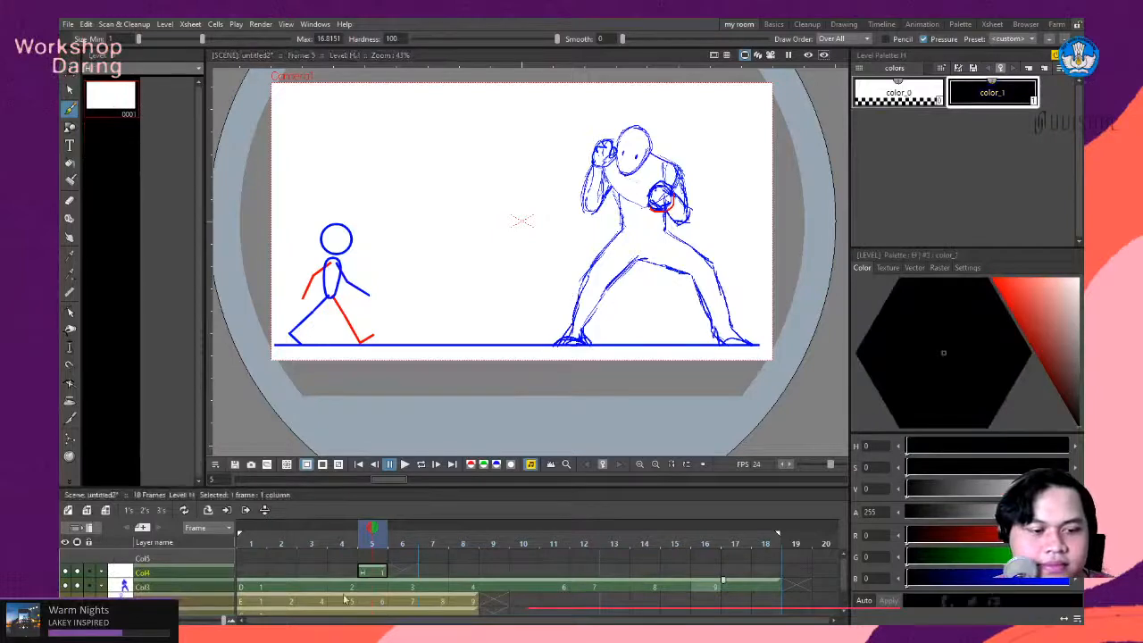
pyautogui.click(372, 575)
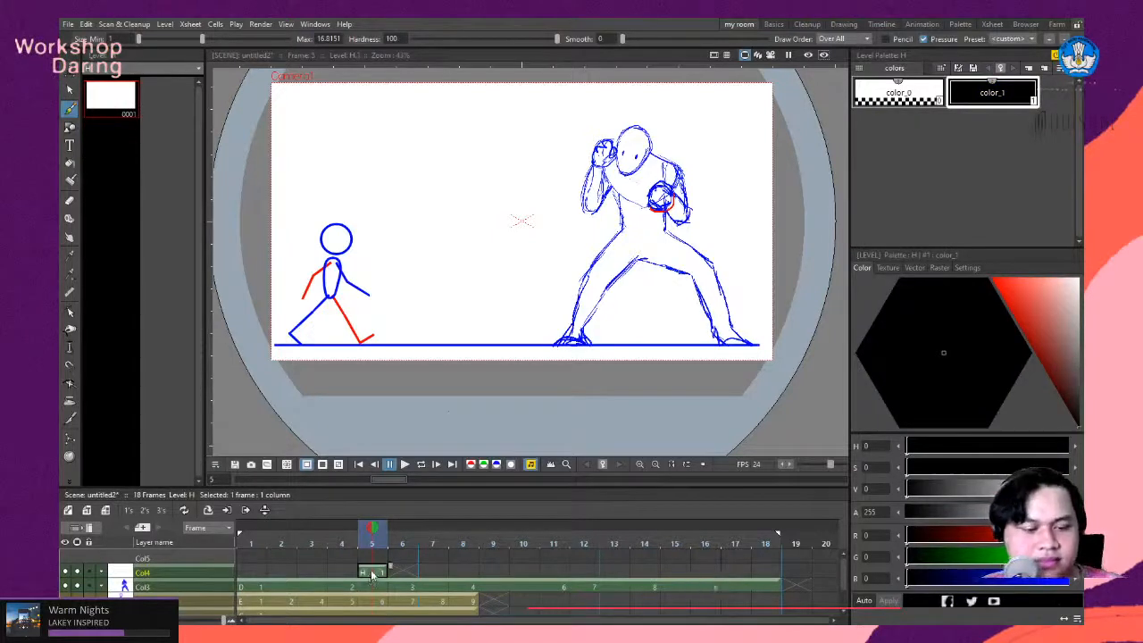
pyautogui.press('Delete')
# - Draw a black circle in frame 1 of Col4, in the empty area above the stick figure's head
pyautogui.click(255, 571)
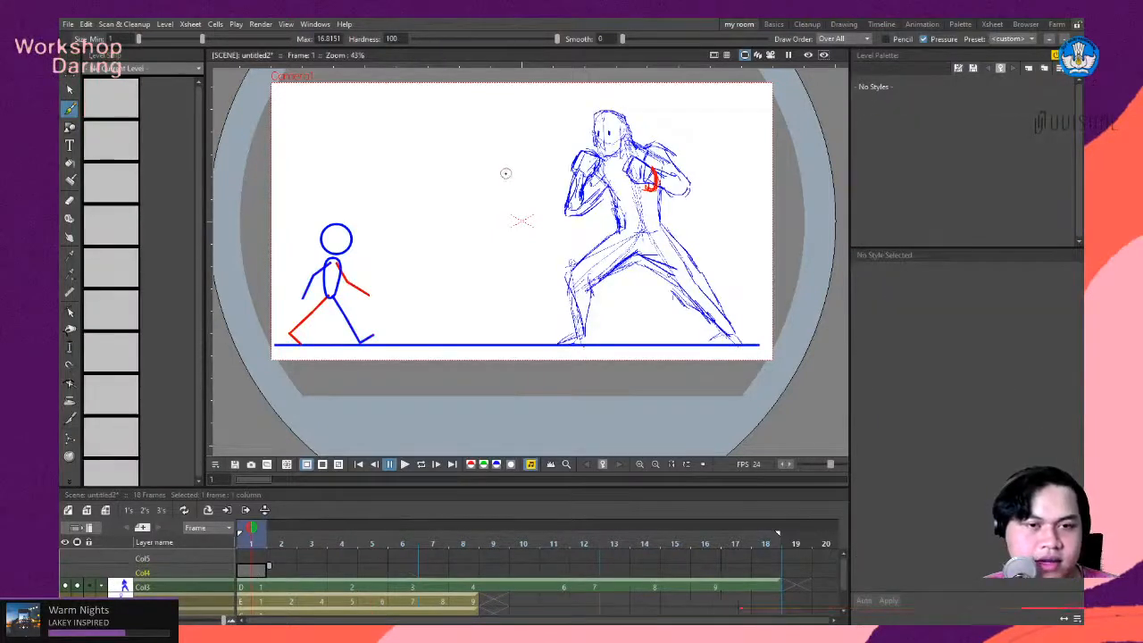
pyautogui.scroll(4, 383, 119)
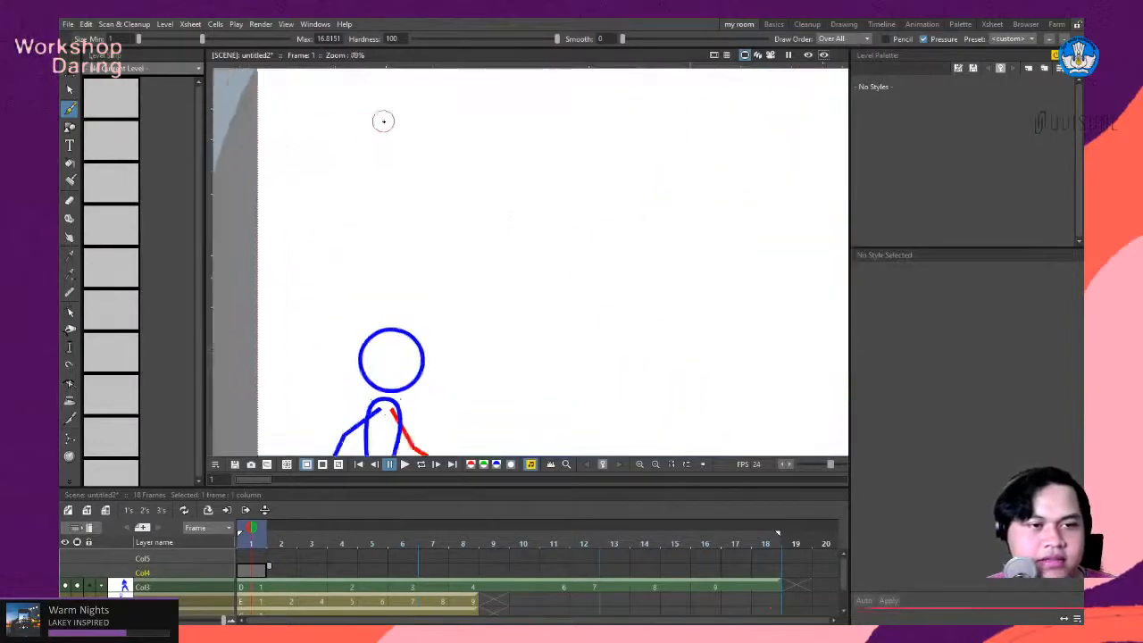
pyautogui.scroll(-3, 387, 130)
pyautogui.scroll(3, 368, 95)
pyautogui.scroll(1, 368, 96)
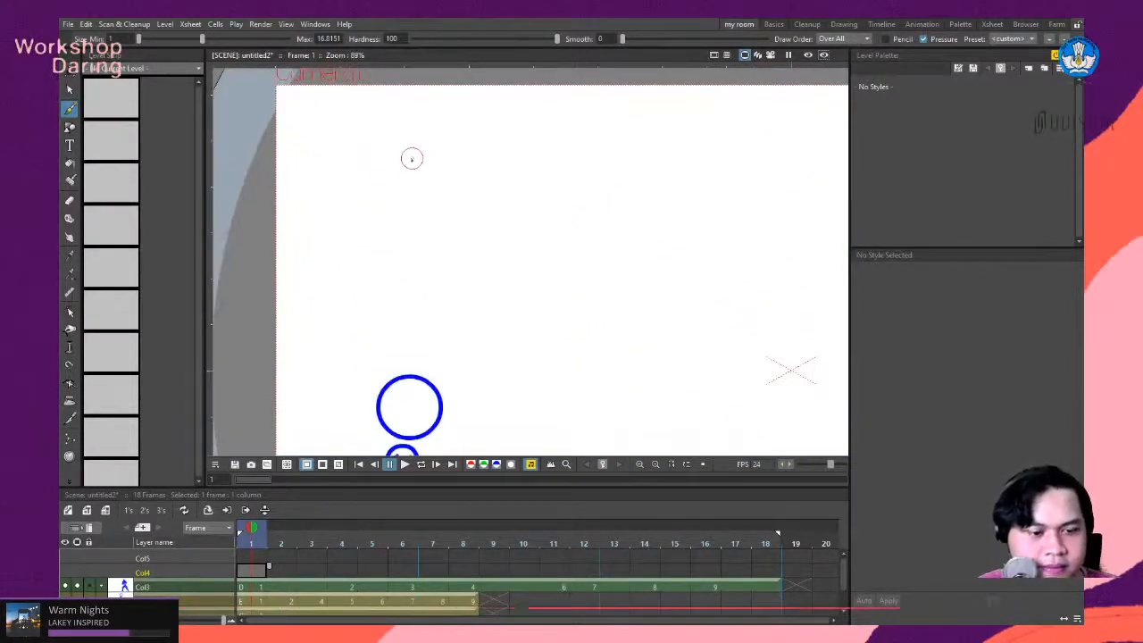
pyautogui.moveTo(437, 137)
pyautogui.mouseDown()
pyautogui.moveTo(428, 210)
pyautogui.moveTo(487, 156)
pyautogui.mouseUp()
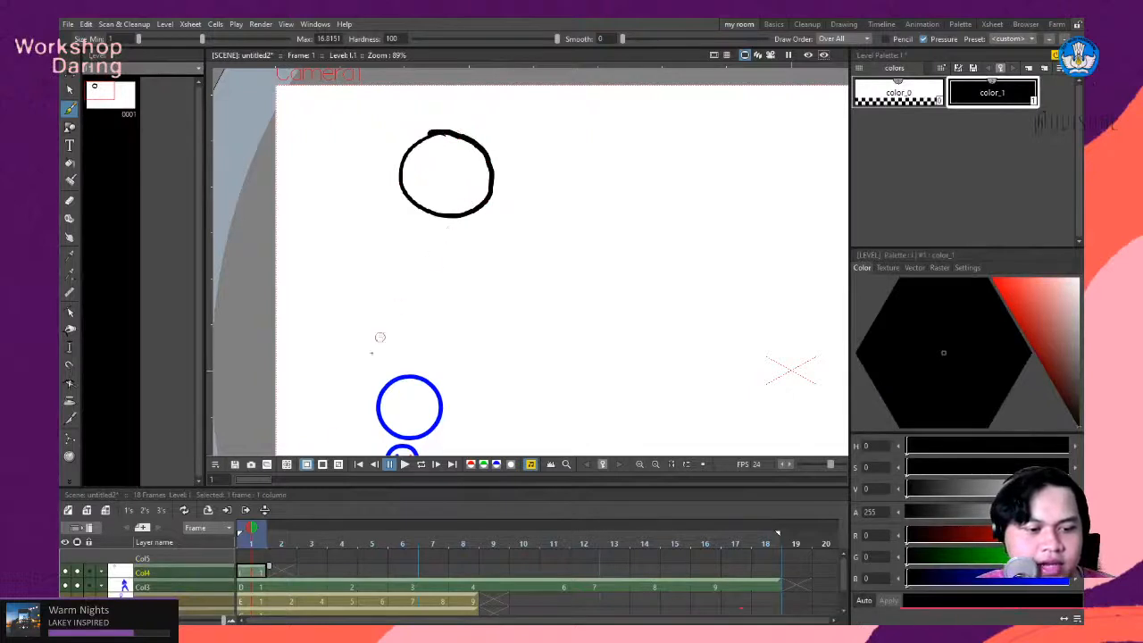
# - Go to frame 2 of Col4 and turn on onion skin for frame 1
pyautogui.click(273, 525)
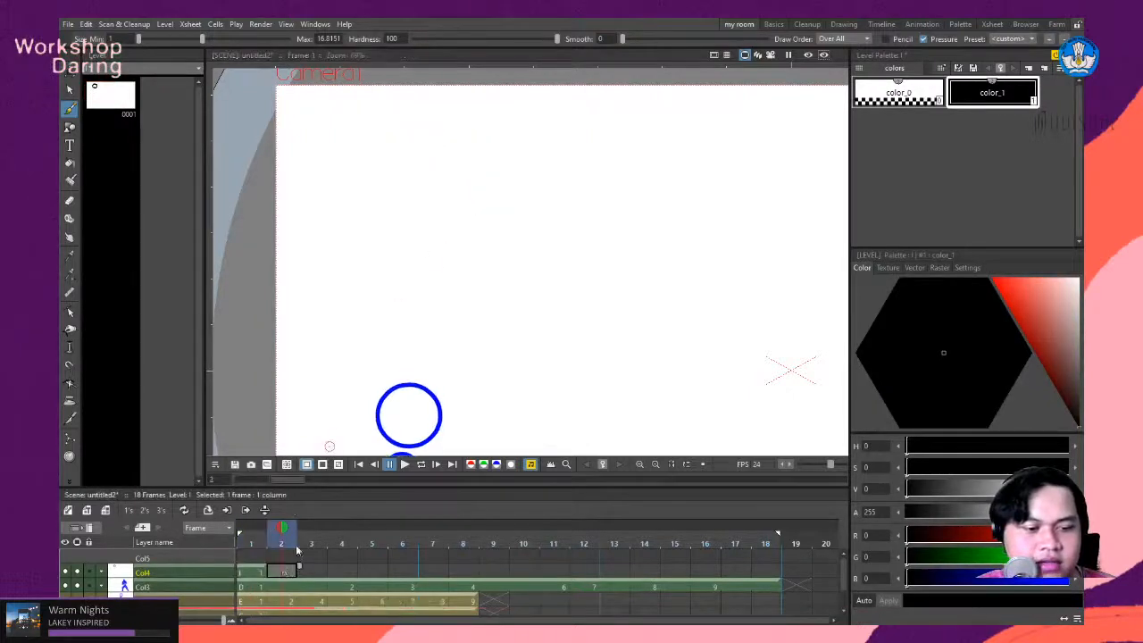
pyautogui.click(253, 529)
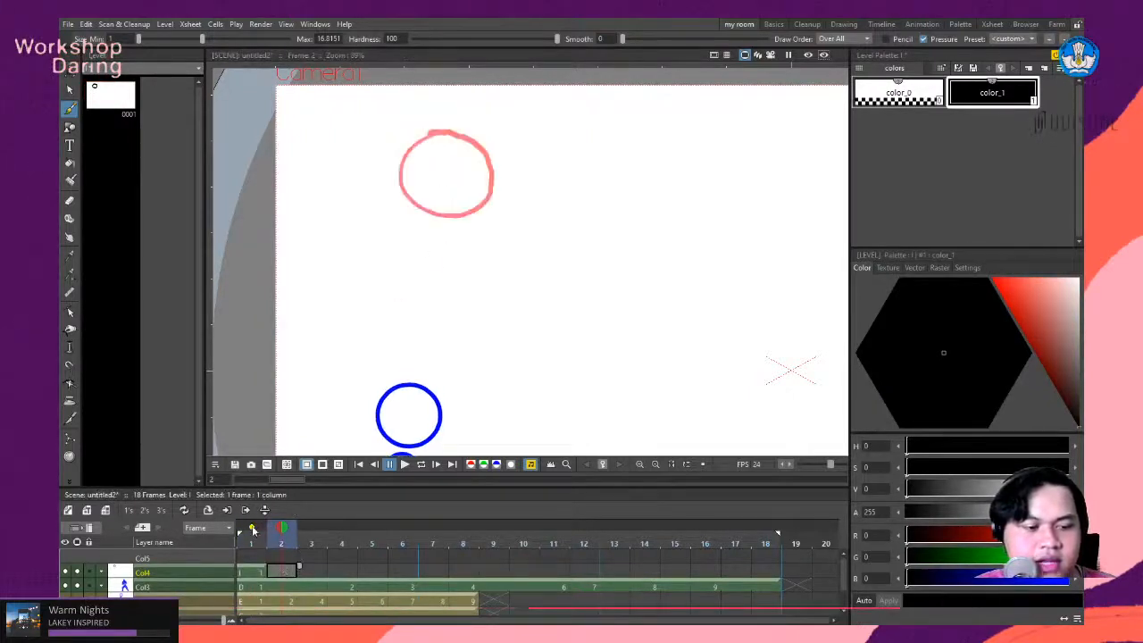
# - Trace the onion-skinned circle with a black brush outline in frame 2 of Col4, redoing the first stroke
pyautogui.click(444, 130)
pyautogui.moveTo(443, 130)
pyautogui.mouseDown()
pyautogui.moveTo(402, 148)
pyautogui.moveTo(409, 141)
pyautogui.mouseUp()
pyautogui.hotkey('ctrl', 'z')
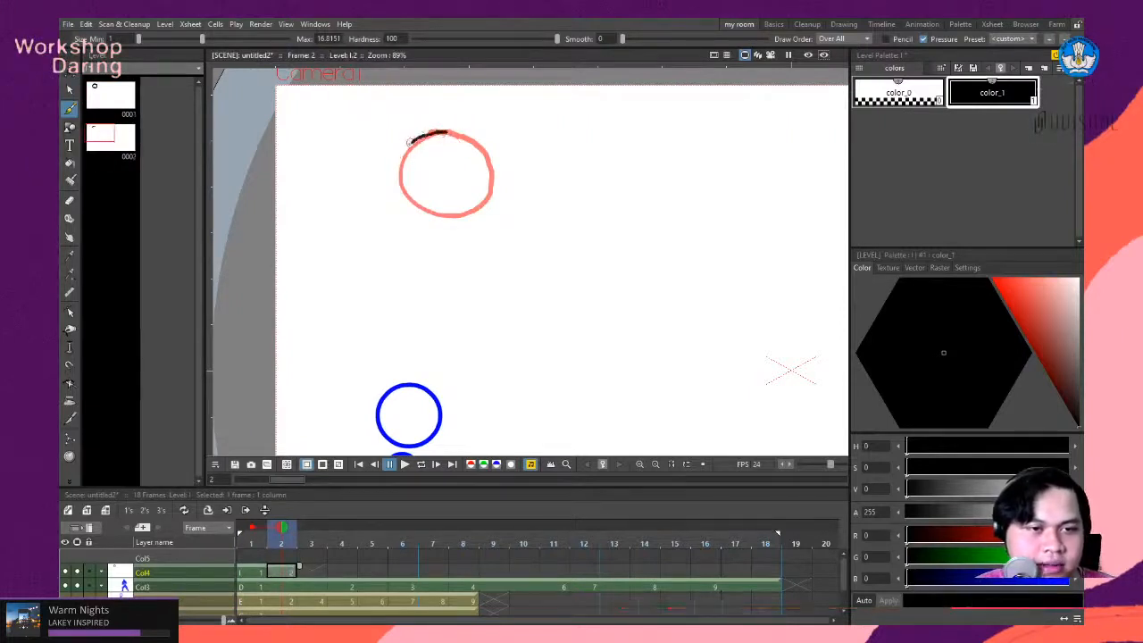
pyautogui.moveTo(475, 206)
pyautogui.mouseDown()
pyautogui.moveTo(490, 162)
pyautogui.moveTo(434, 131)
pyautogui.mouseUp()
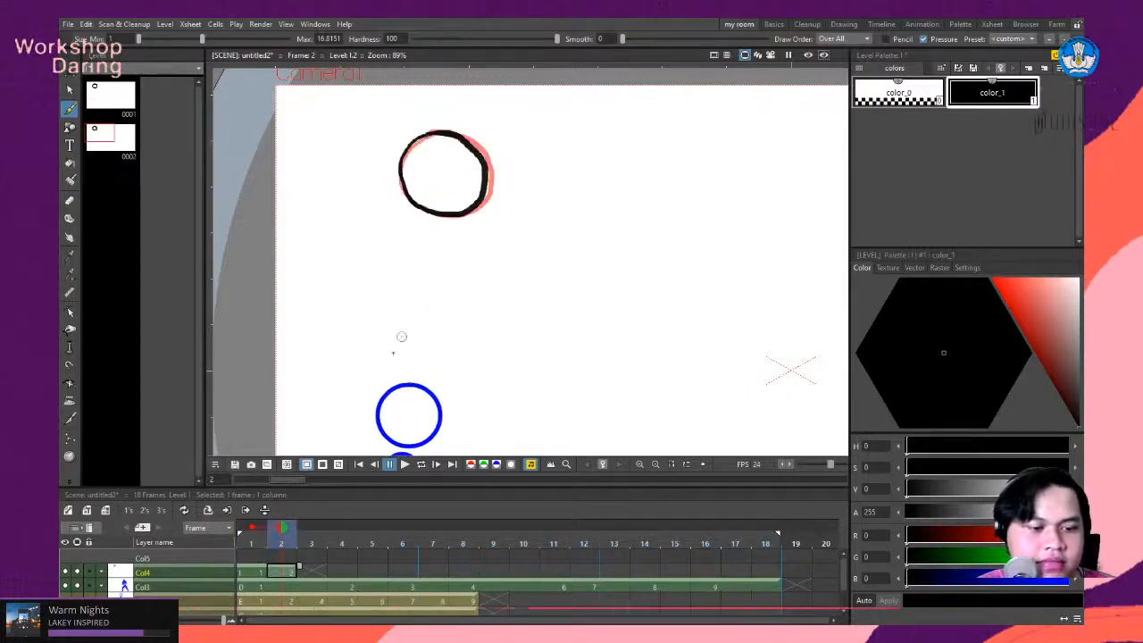
# - Draw a third black circle in frame 3 of Col4, following the onion skin of frame 2
pyautogui.click(319, 570)
pyautogui.moveTo(446, 131); pyautogui.dragTo(445, 129)
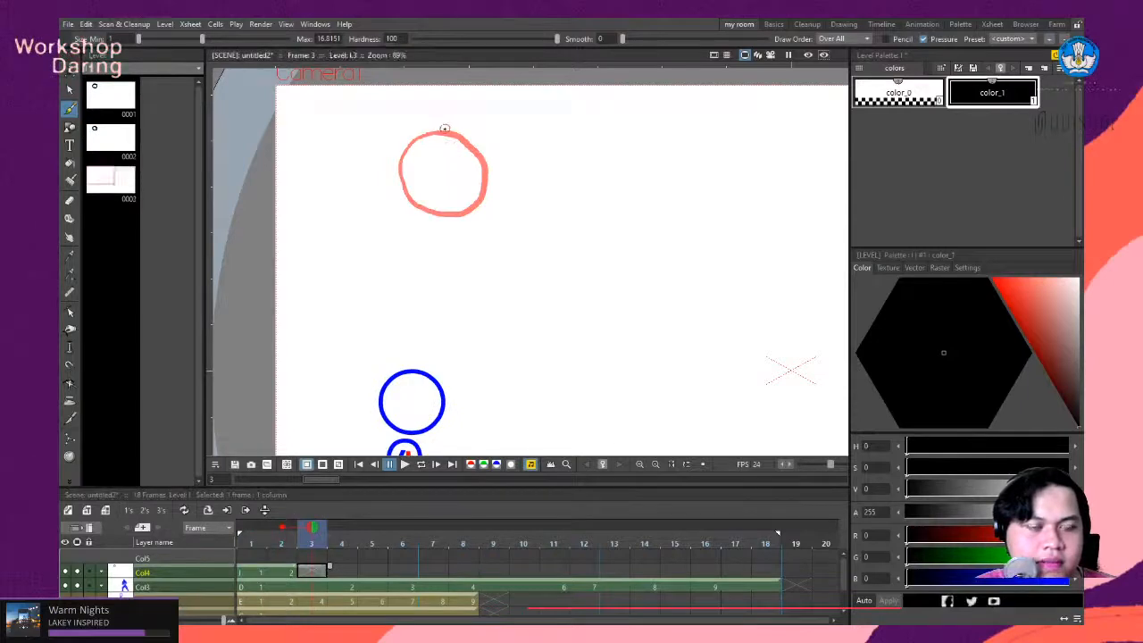
pyautogui.moveTo(394, 181)
pyautogui.mouseDown()
pyautogui.moveTo(410, 205)
pyautogui.moveTo(445, 213)
pyautogui.moveTo(469, 206)
pyautogui.moveTo(479, 178)
pyautogui.mouseUp()
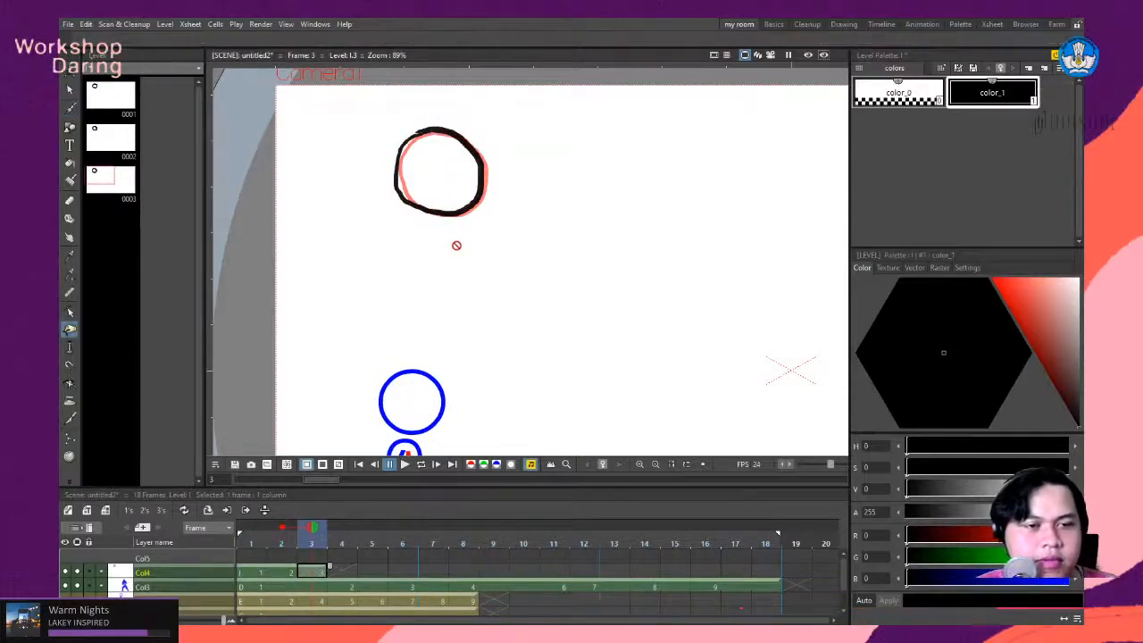
# - Flip back and forth through frames 1 to 3 of Col4 to compare how the circle outlines shift
pyautogui.click(295, 574)
pyautogui.click(259, 575)
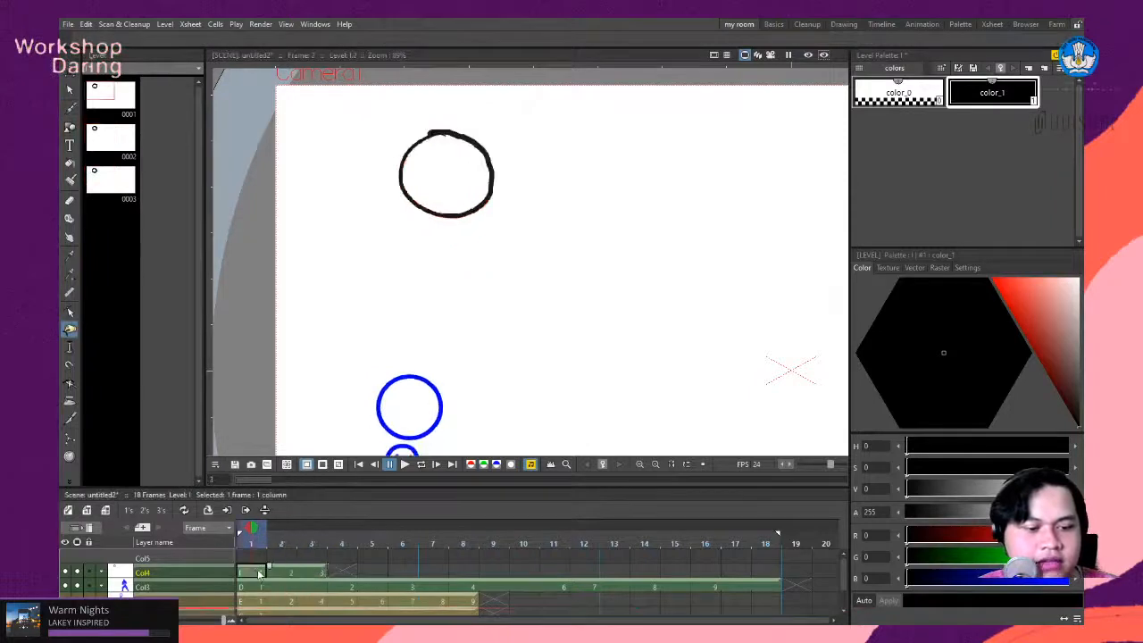
pyautogui.click(288, 575)
pyautogui.click(315, 575)
pyautogui.click(258, 577)
pyautogui.click(281, 573)
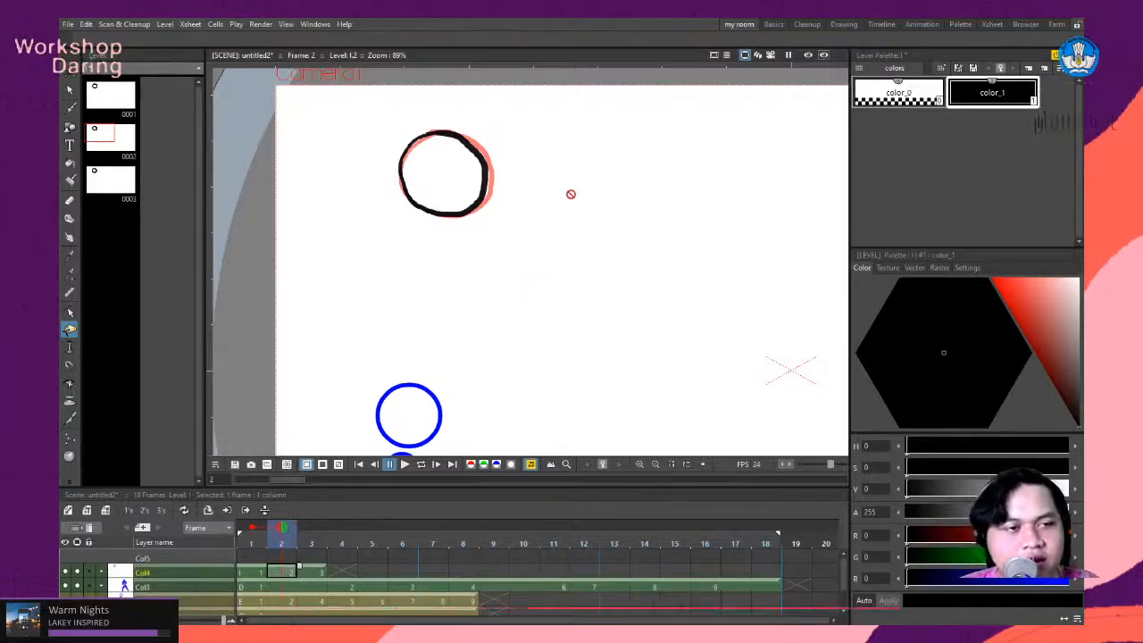
pyautogui.scroll(-2, 456, 189)
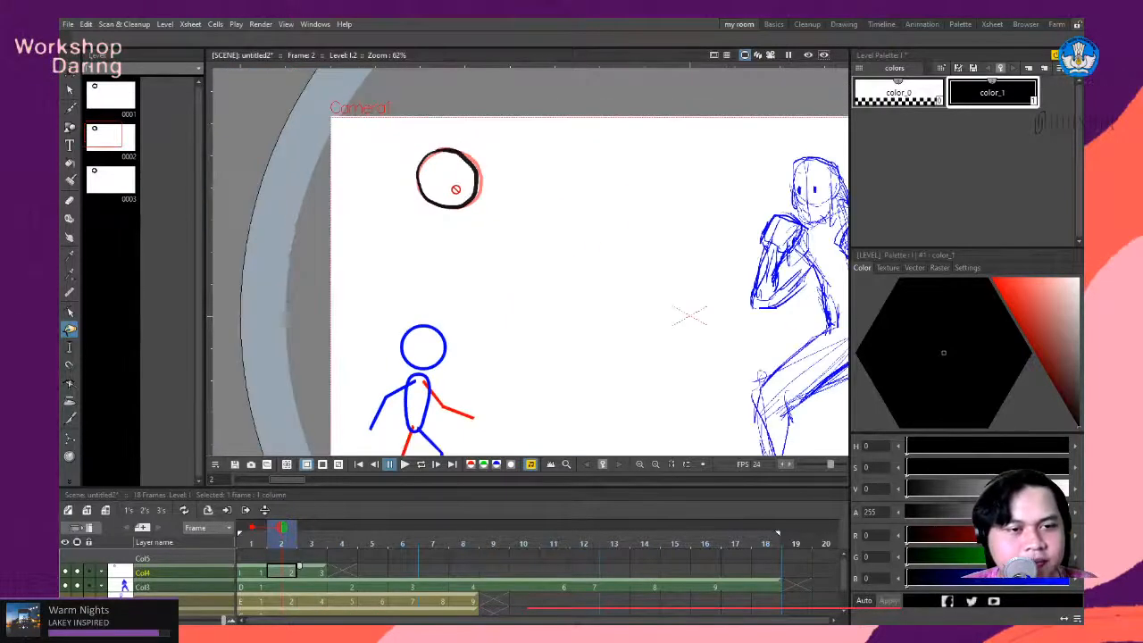
pyautogui.scroll(-2, 455, 188)
pyautogui.scroll(3, 464, 202)
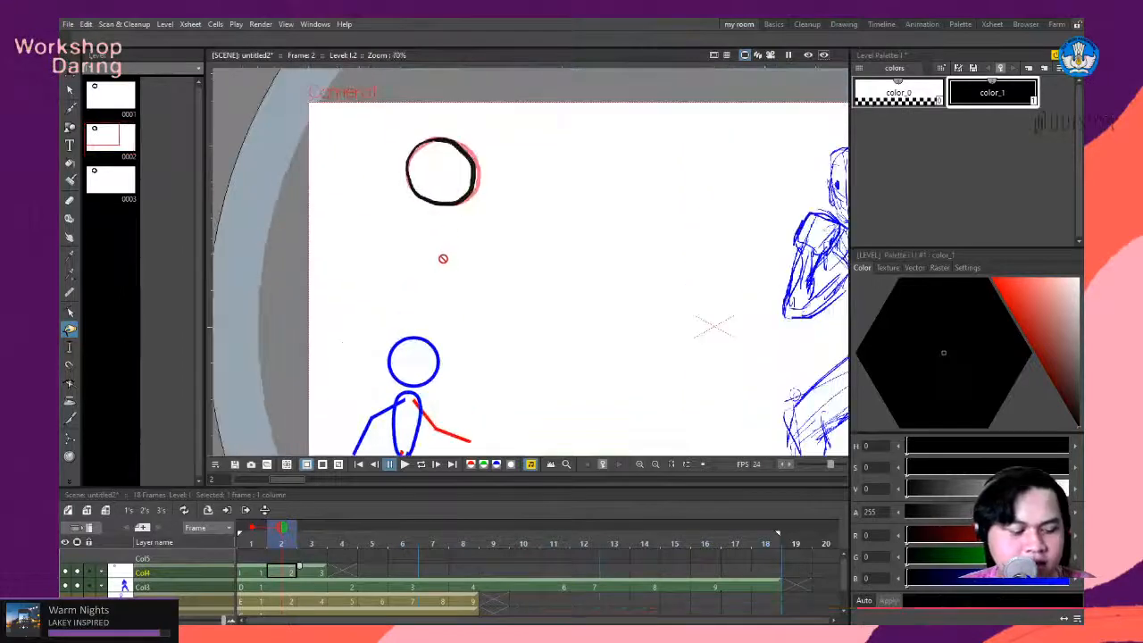
pyautogui.press(',')
pyautogui.press('.')
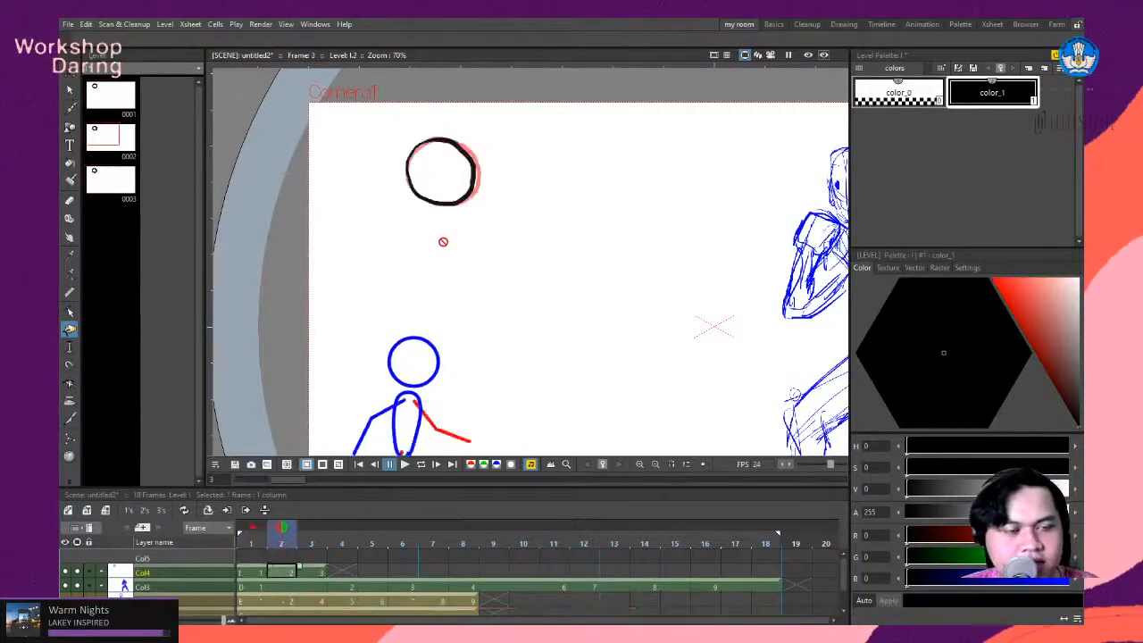
pyautogui.scroll(-3, 435, 210)
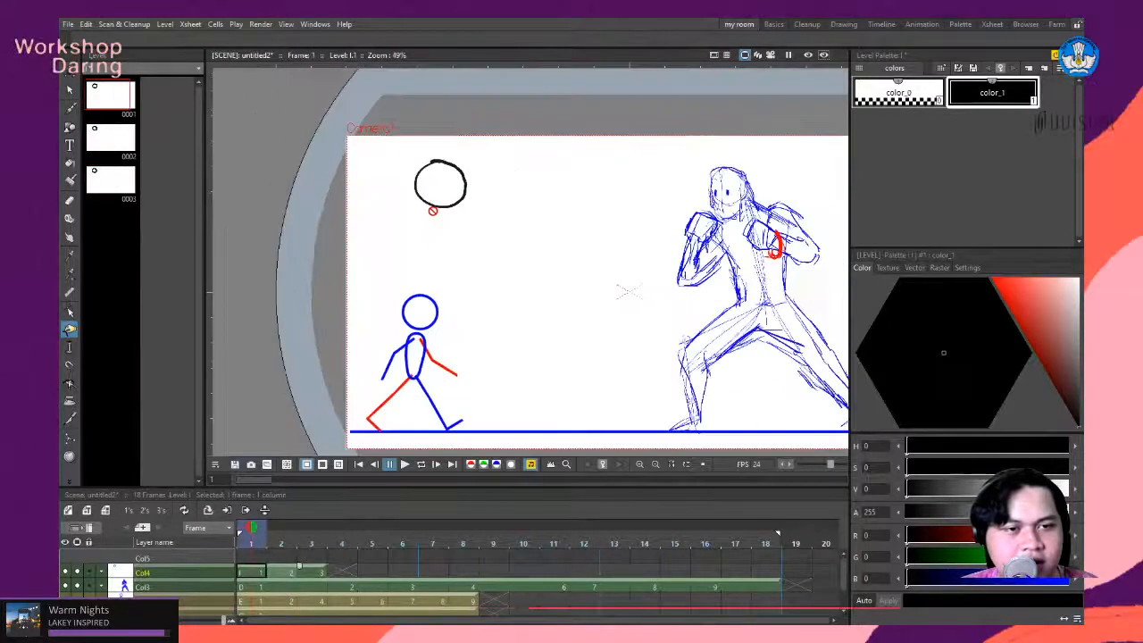
pyautogui.scroll(2, 484, 208)
pyautogui.press('space')
pyautogui.moveTo(579, 239); pyautogui.dragTo(543, 245)
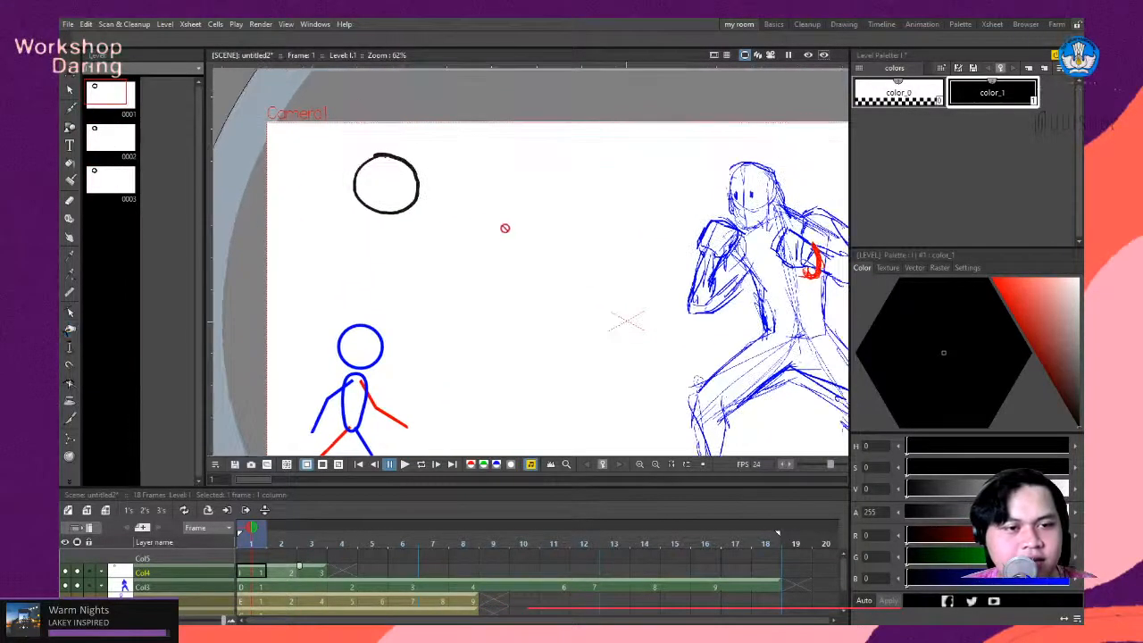
pyautogui.scroll(3, 506, 227)
pyautogui.press('.')
pyautogui.press('.')
pyautogui.press(',')
pyautogui.press(',')
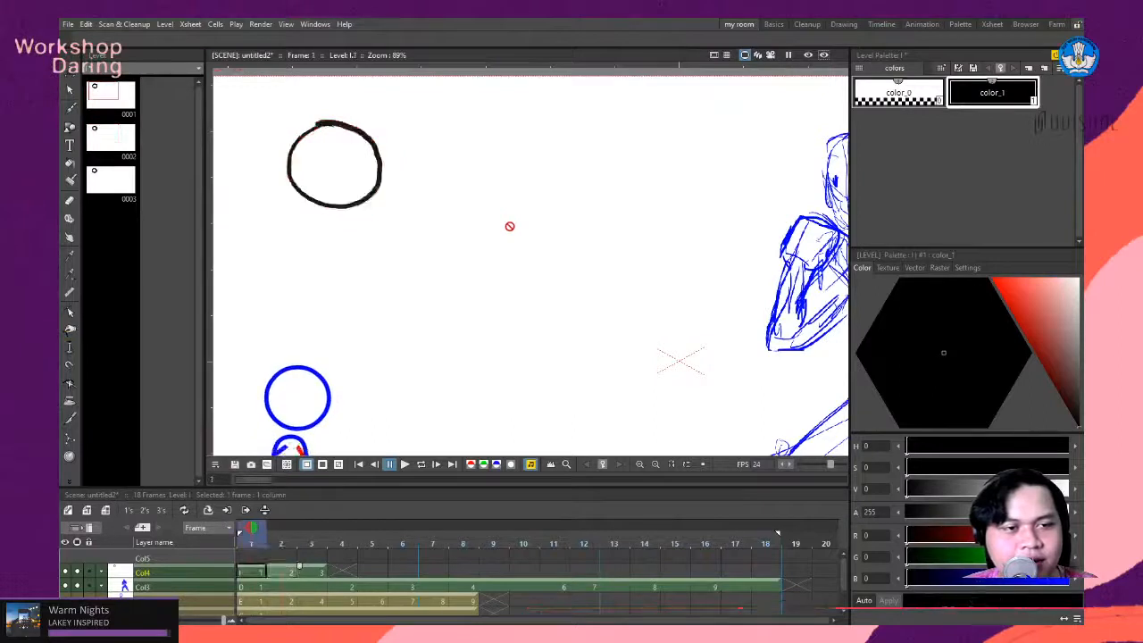
pyautogui.moveTo(434, 245); pyautogui.dragTo(592, 259)
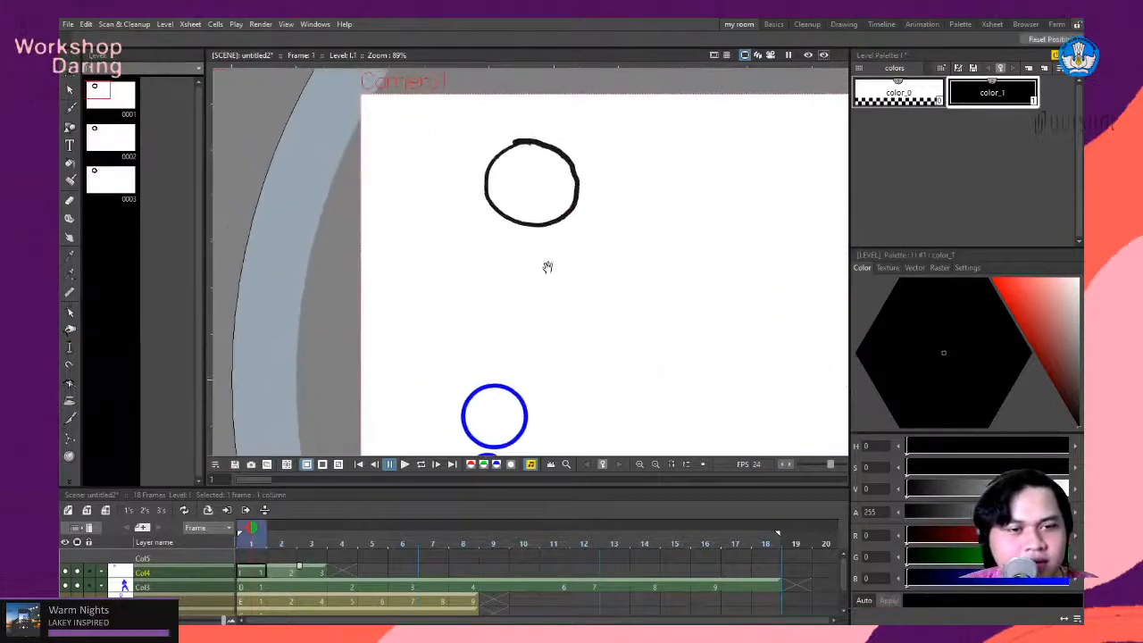
pyautogui.press('.')
pyautogui.press(',')
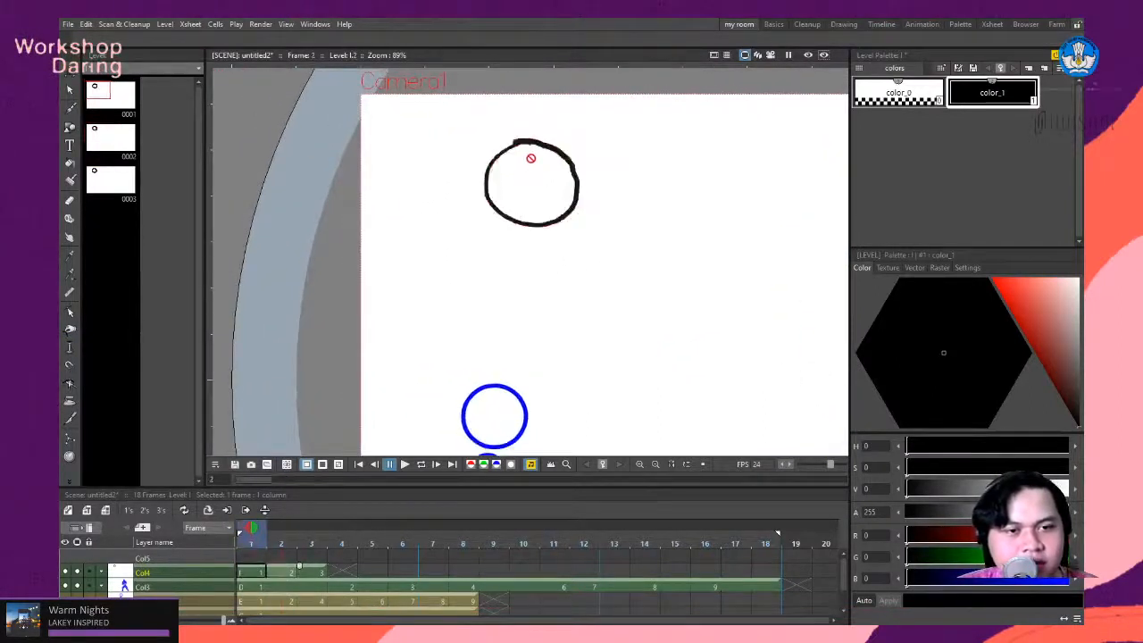
# - Brush short whisker lines on both cheeks inside the circle in frame 1 of Col4 and undo the stray nose strokes
pyautogui.click(251, 572)
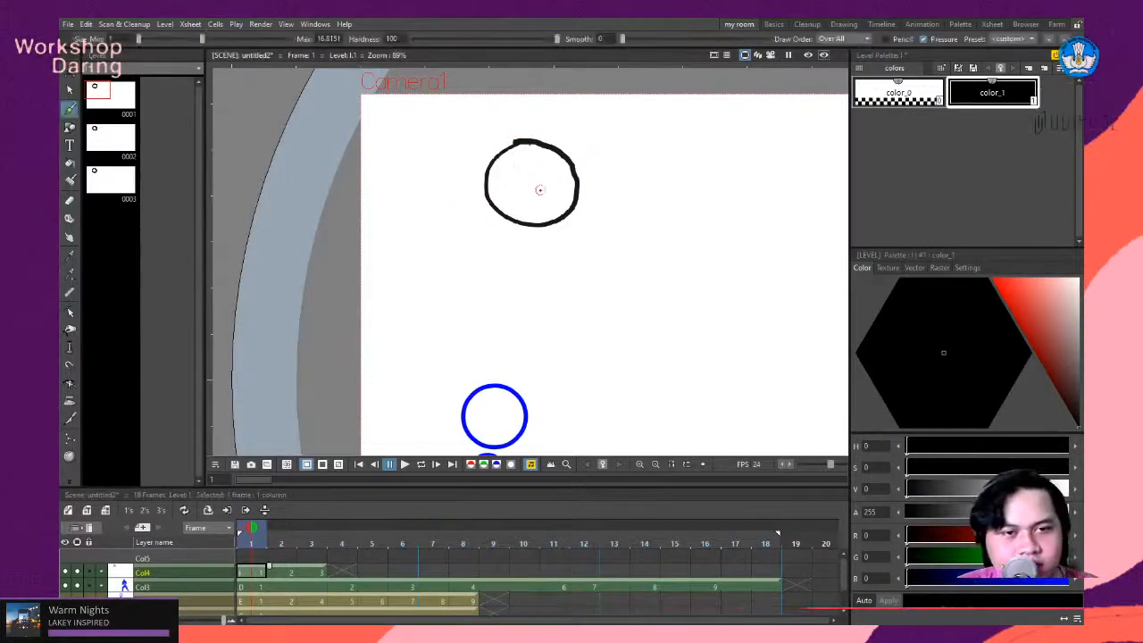
pyautogui.moveTo(535, 188)
pyautogui.mouseDown()
pyautogui.moveTo(533, 170)
pyautogui.moveTo(505, 172)
pyautogui.mouseUp()
pyautogui.press('b')
pyautogui.moveTo(493, 183); pyautogui.dragTo(506, 179)
pyautogui.moveTo(499, 190)
pyautogui.mouseDown()
pyautogui.moveTo(561, 187)
pyautogui.moveTo(530, 172)
pyautogui.mouseUp()
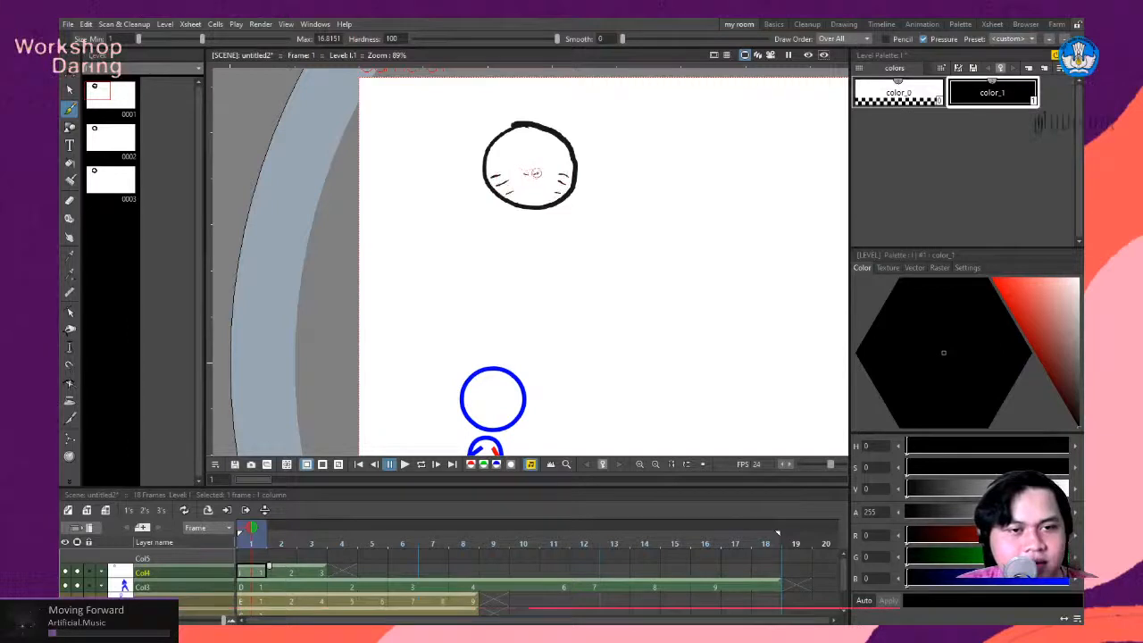
pyautogui.hotkey('ctrl', 'z')
pyautogui.hotkey('ctrl', 'z')
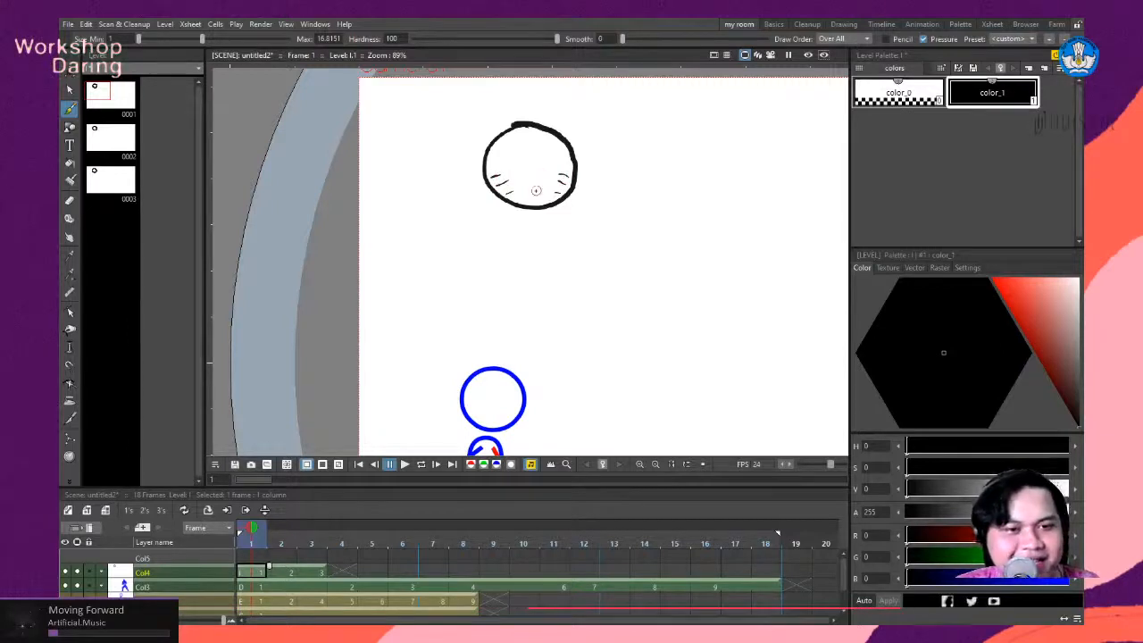
# - Add two eyes, a smiling mouth, a headband and spiky hair to the whiskered face in frame 1
pyautogui.moveTo(516, 162); pyautogui.dragTo(516, 169)
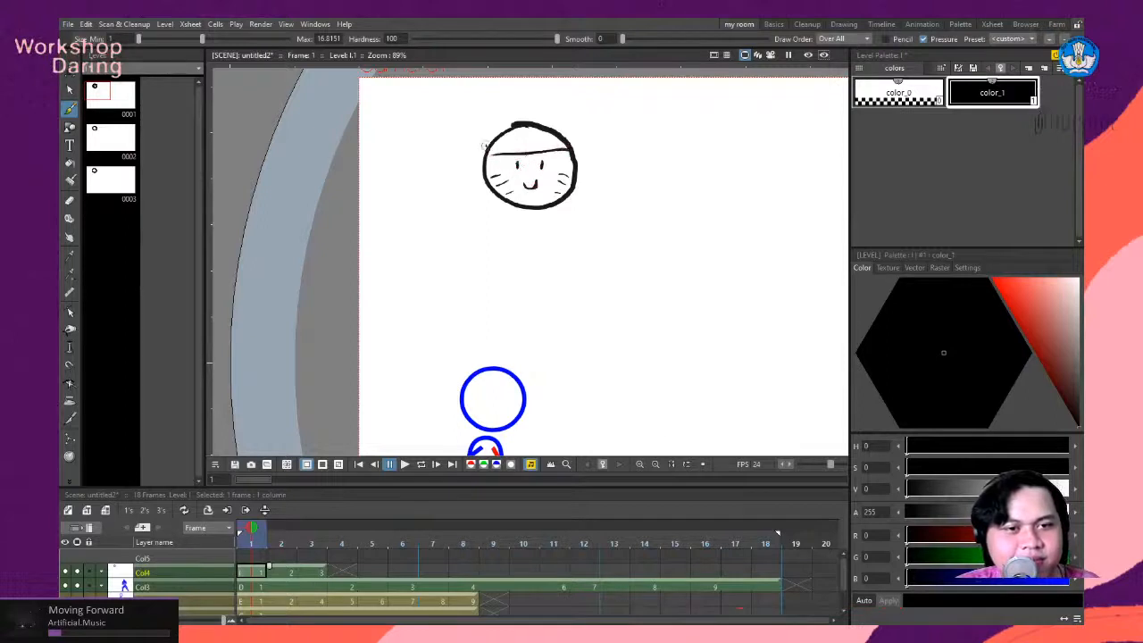
pyautogui.moveTo(489, 138); pyautogui.dragTo(546, 132)
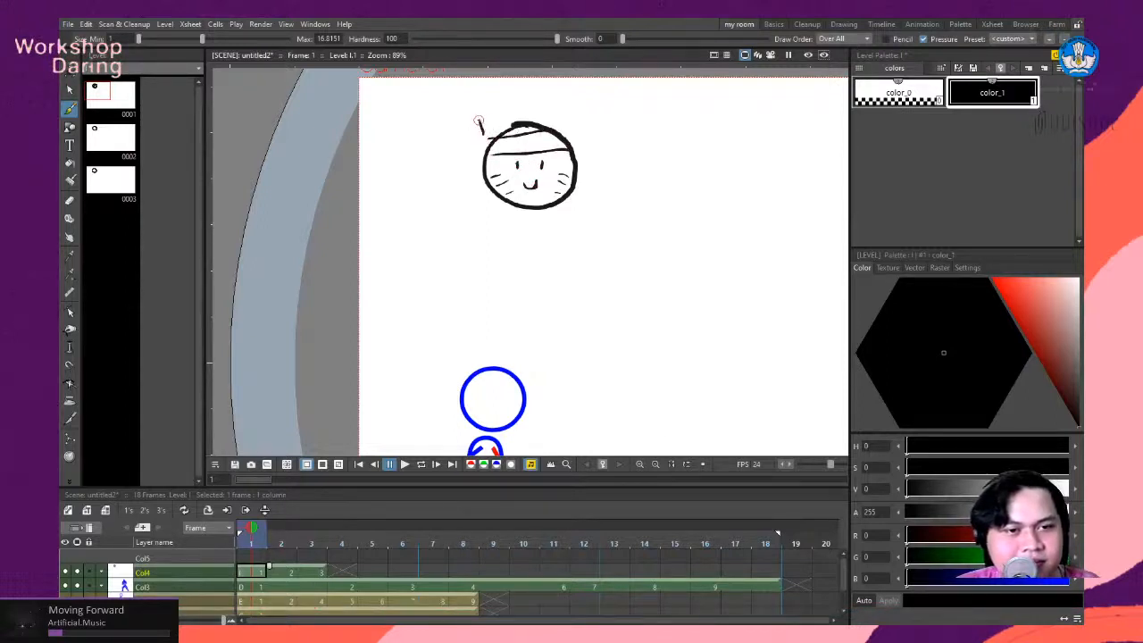
pyautogui.moveTo(479, 123)
pyautogui.mouseDown()
pyautogui.moveTo(531, 100)
pyautogui.moveTo(586, 134)
pyautogui.mouseUp()
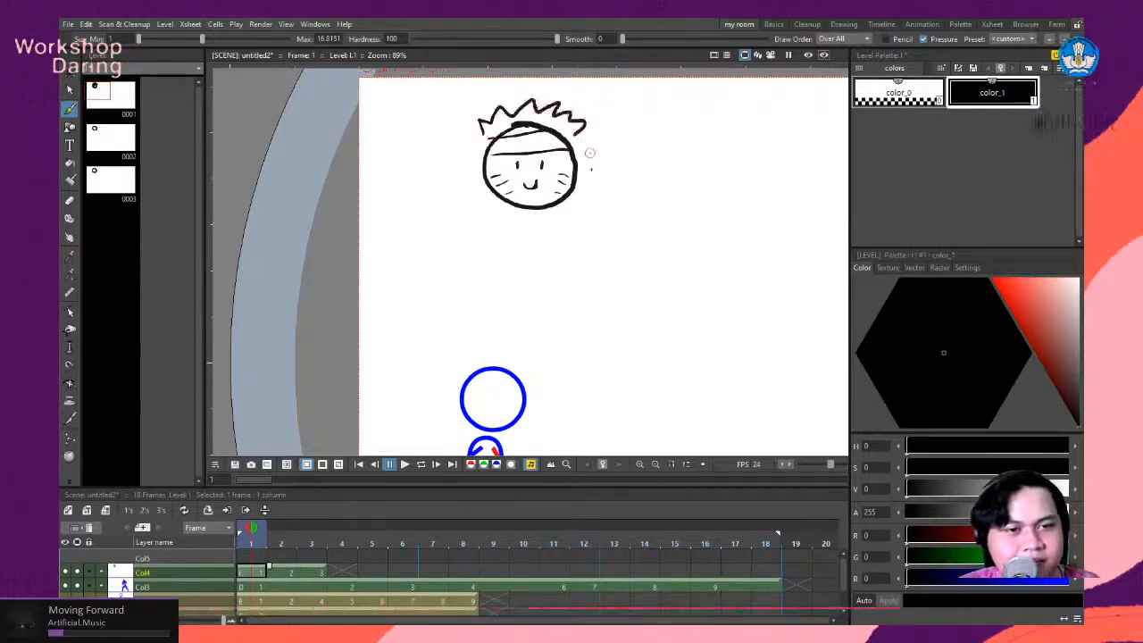
# - Trace the face, whiskers, headband and spiky hair onto the circle in frame 2 using the onion skin of frame 1
pyautogui.press('.')
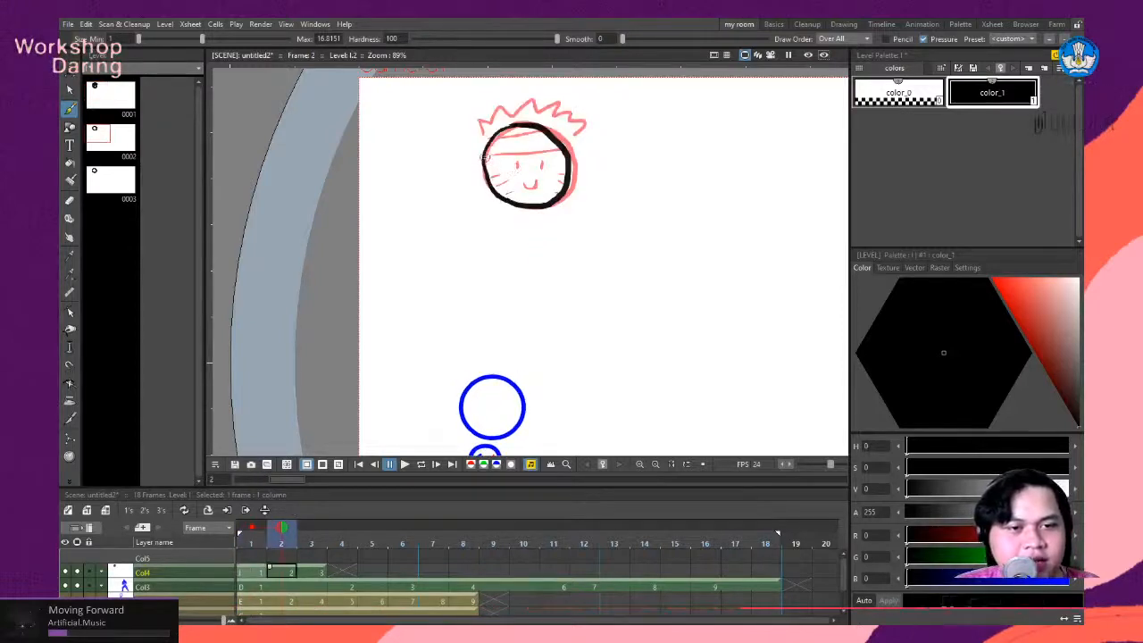
pyautogui.moveTo(483, 157)
pyautogui.mouseDown()
pyautogui.moveTo(579, 150)
pyautogui.moveTo(551, 131)
pyautogui.moveTo(517, 169)
pyautogui.moveTo(540, 169)
pyautogui.moveTo(541, 179)
pyautogui.moveTo(506, 174)
pyautogui.moveTo(567, 171)
pyautogui.mouseUp()
pyautogui.moveTo(555, 185); pyautogui.dragTo(568, 181)
pyautogui.moveTo(482, 138)
pyautogui.mouseDown()
pyautogui.moveTo(504, 111)
pyautogui.moveTo(533, 105)
pyautogui.moveTo(538, 116)
pyautogui.moveTo(559, 103)
pyautogui.moveTo(572, 132)
pyautogui.mouseUp()
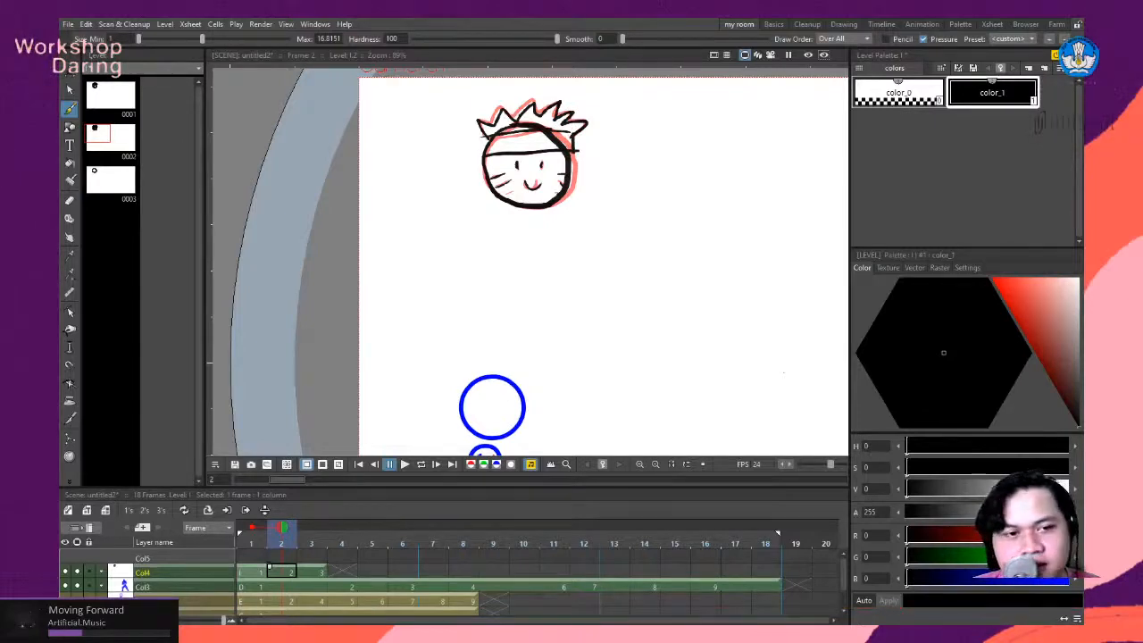
pyautogui.scroll(-2, 538, 181)
pyautogui.scroll(2, 579, 171)
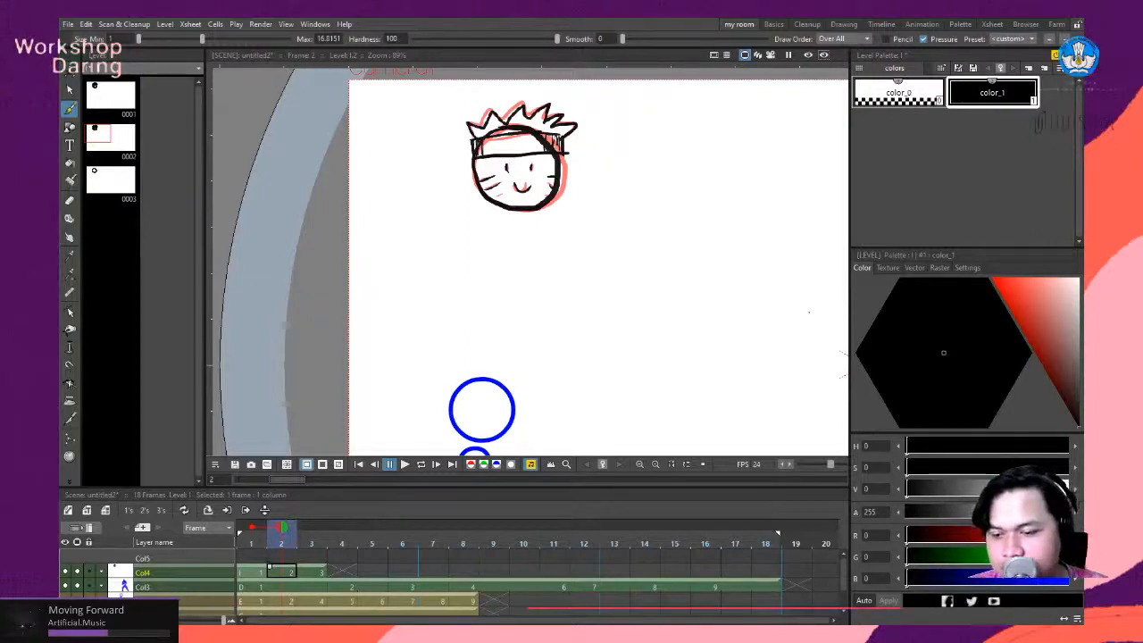
# - Alternate between frames 1 and 2 of Col4 to compare the two face drawings
pyautogui.click(258, 576)
pyautogui.click(274, 576)
pyautogui.click(260, 576)
pyautogui.click(287, 577)
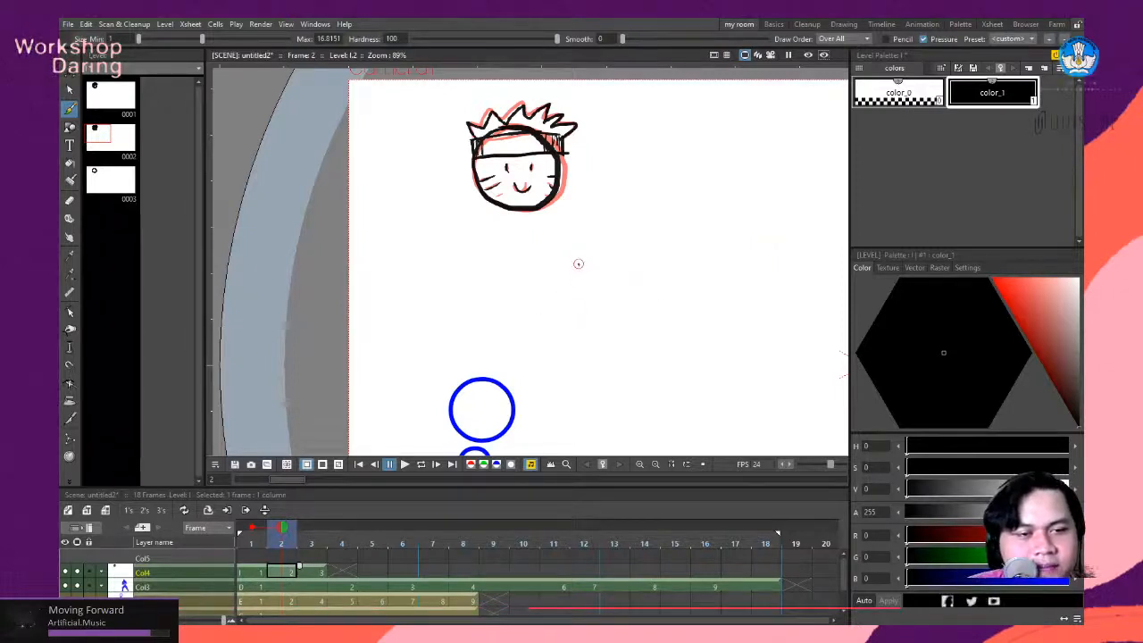
pyautogui.press('space')
pyautogui.moveTo(573, 312)
pyautogui.mouseDown()
pyautogui.moveTo(568, 265)
pyautogui.moveTo(571, 282)
pyautogui.mouseUp()
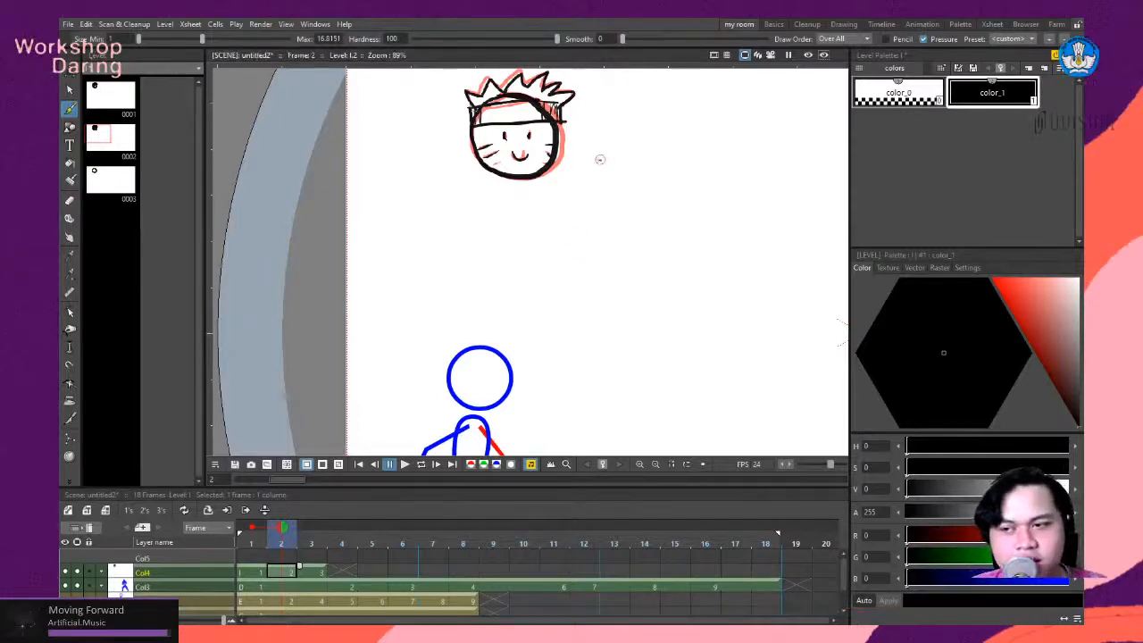
pyautogui.scroll(-2, 570, 216)
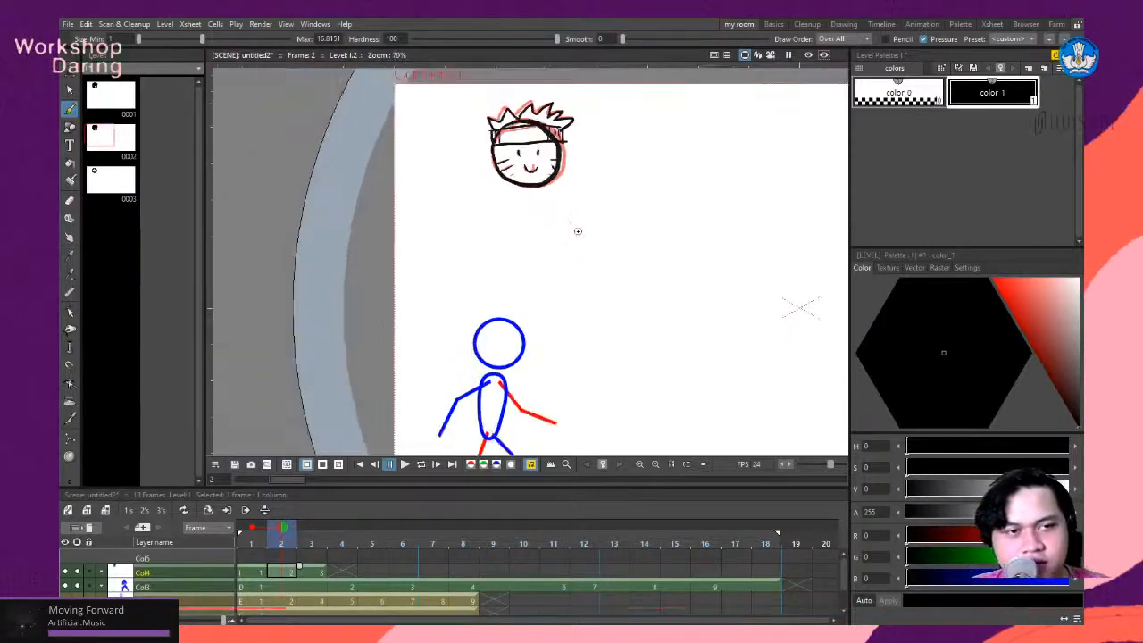
pyautogui.scroll(2, 580, 231)
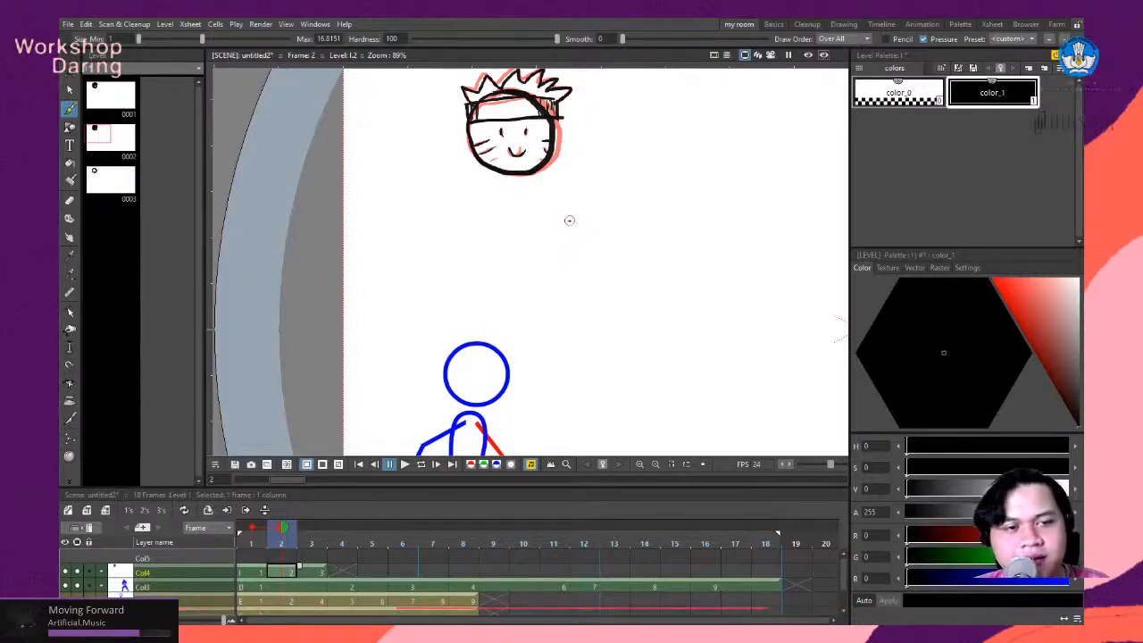
pyautogui.scroll(-1, 569, 217)
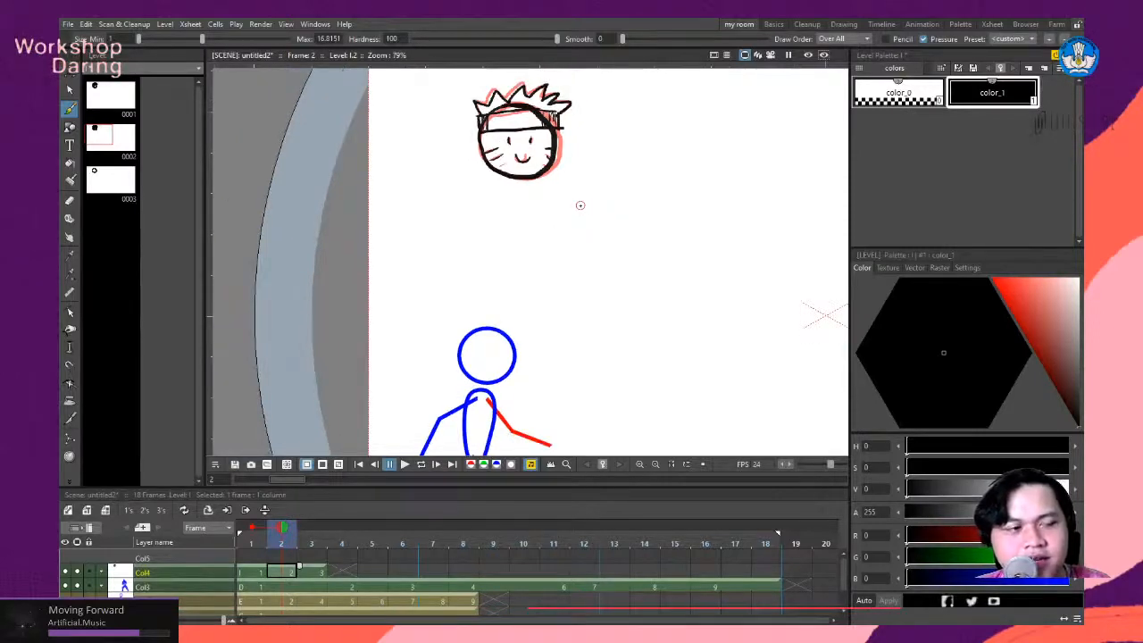
pyautogui.scroll(-3, 583, 255)
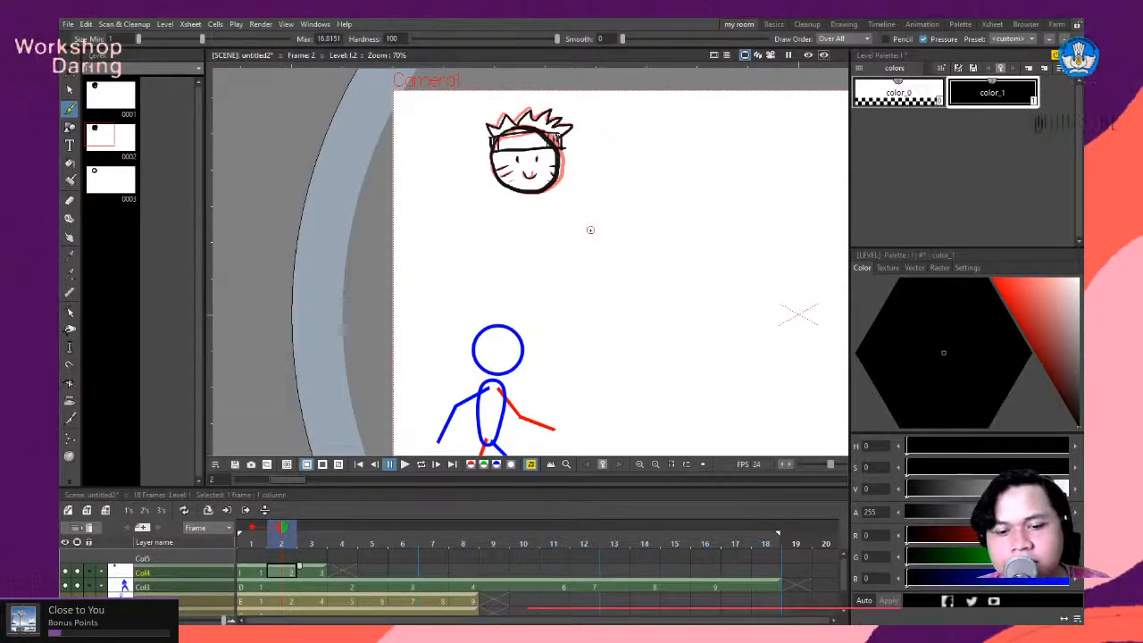
pyautogui.scroll(3, 582, 234)
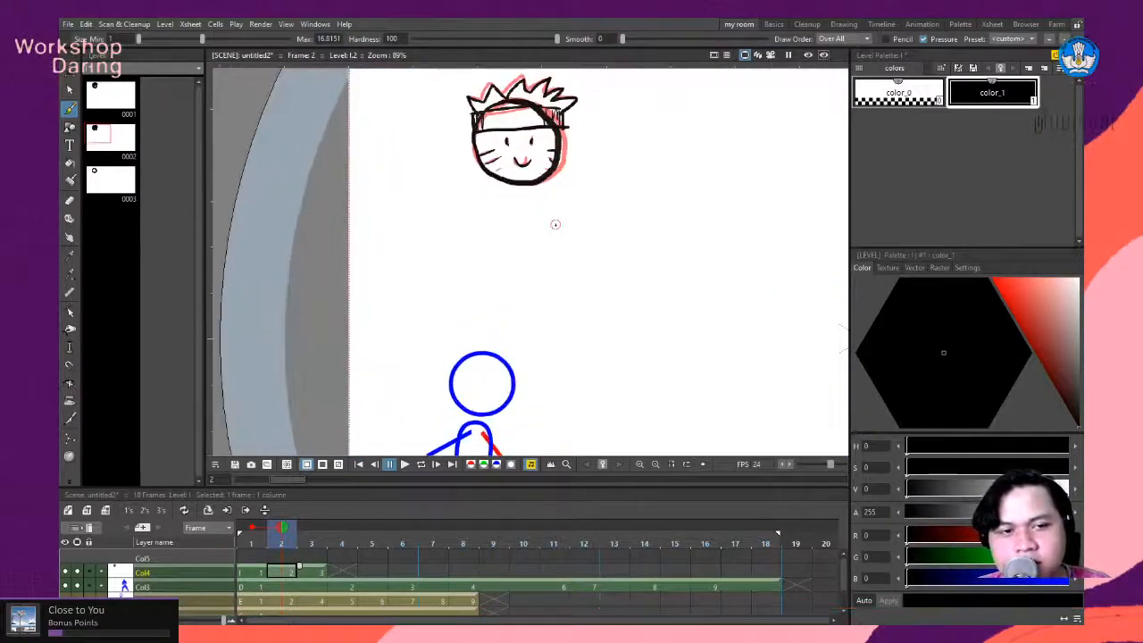
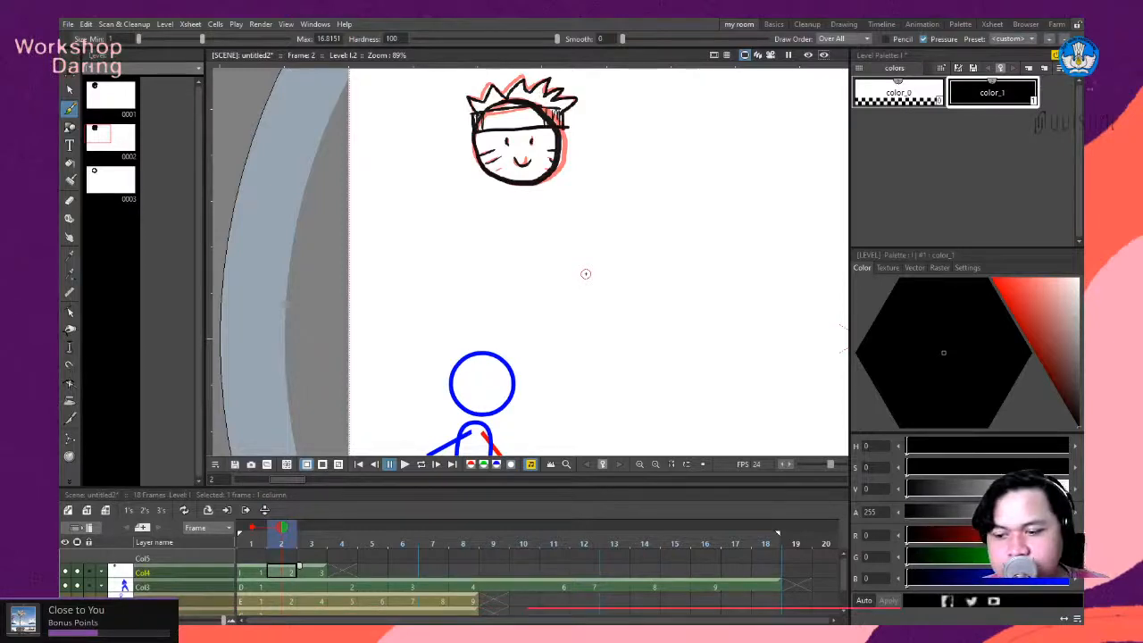
pyautogui.scroll(-2, 586, 273)
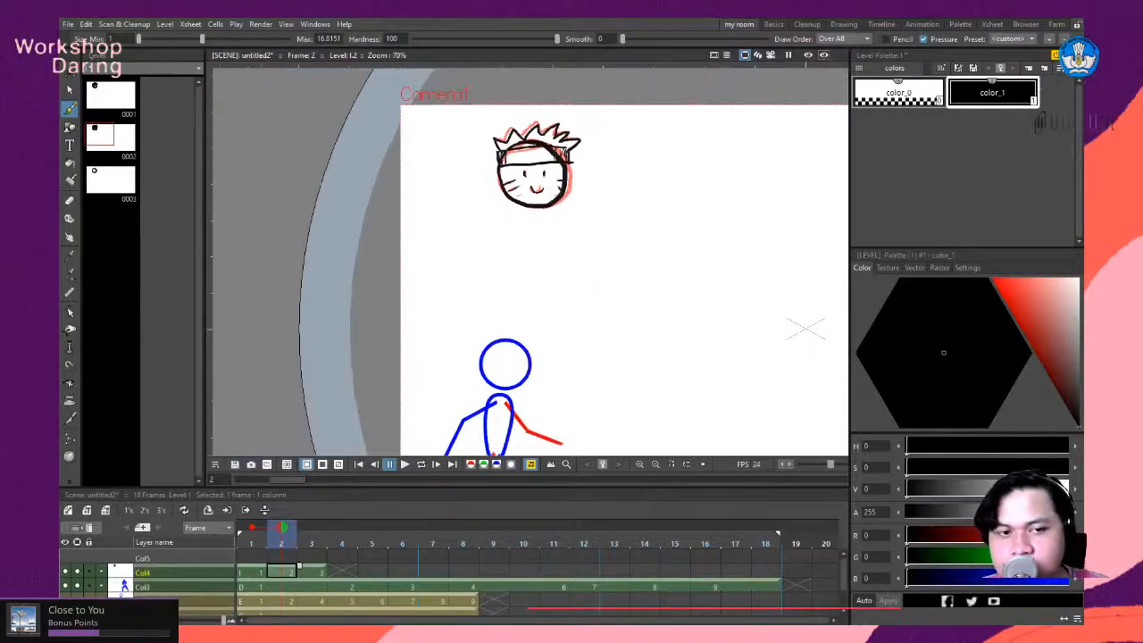
pyautogui.scroll(-3, 805, 331)
pyautogui.scroll(1, 488, 296)
pyautogui.scroll(-1, 489, 296)
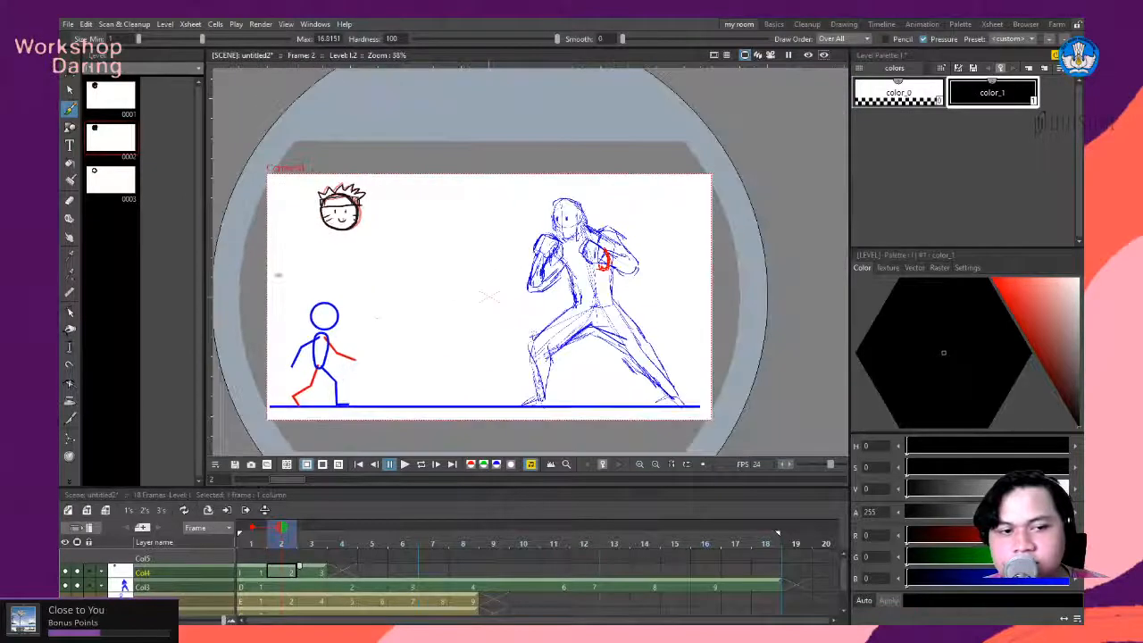
pyautogui.scroll(-1, 390, 296)
pyautogui.scroll(3, 492, 331)
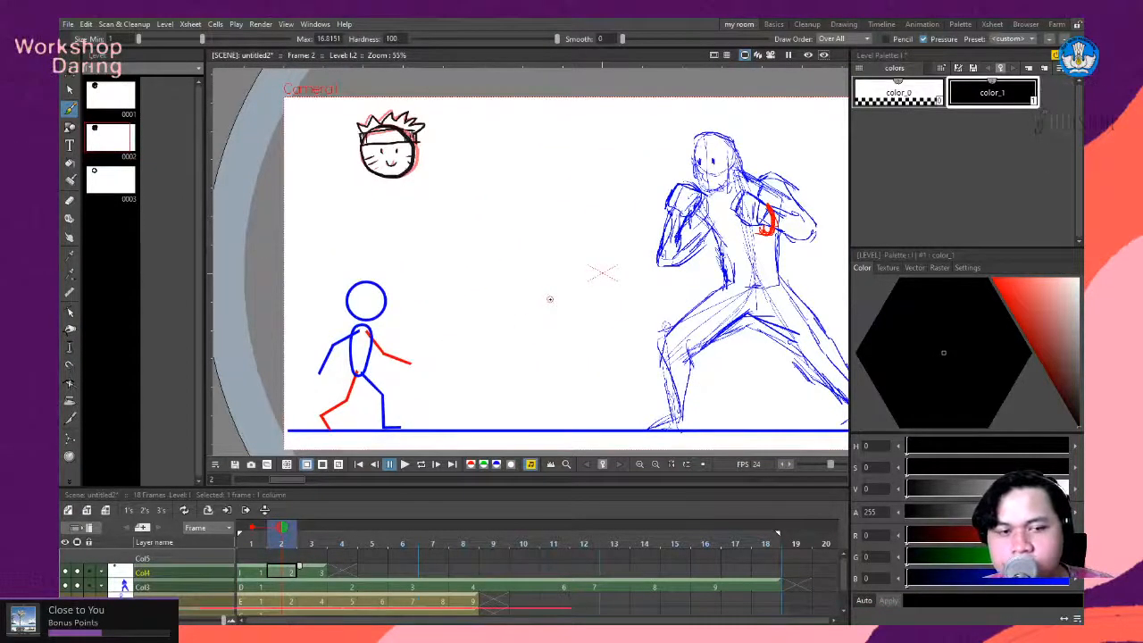
pyautogui.scroll(-3, 547, 300)
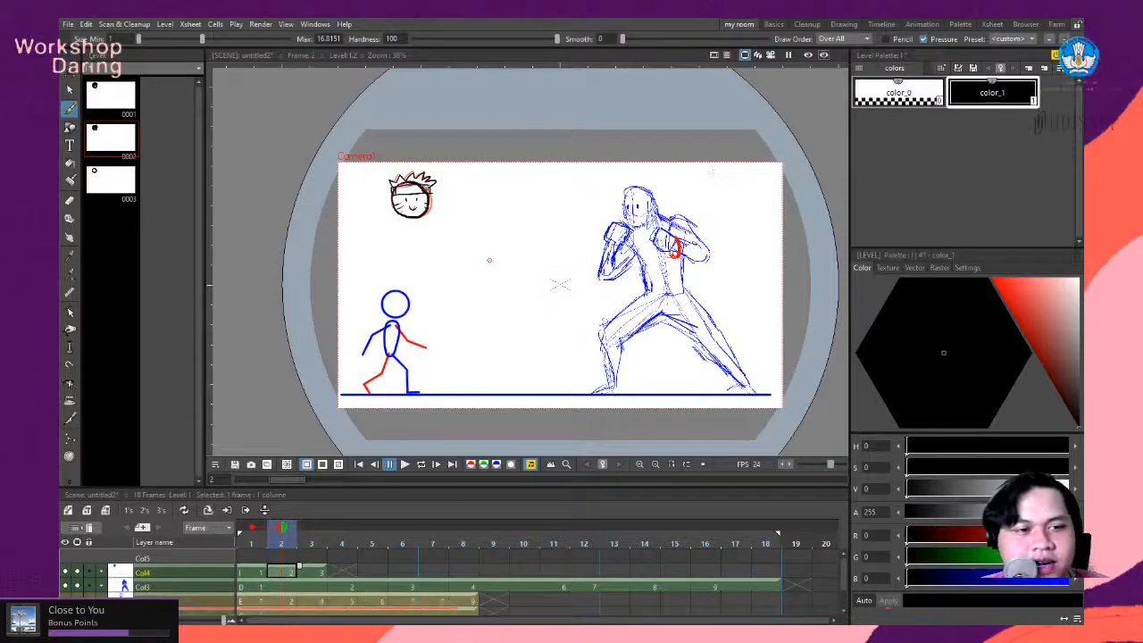
pyautogui.scroll(1, 507, 268)
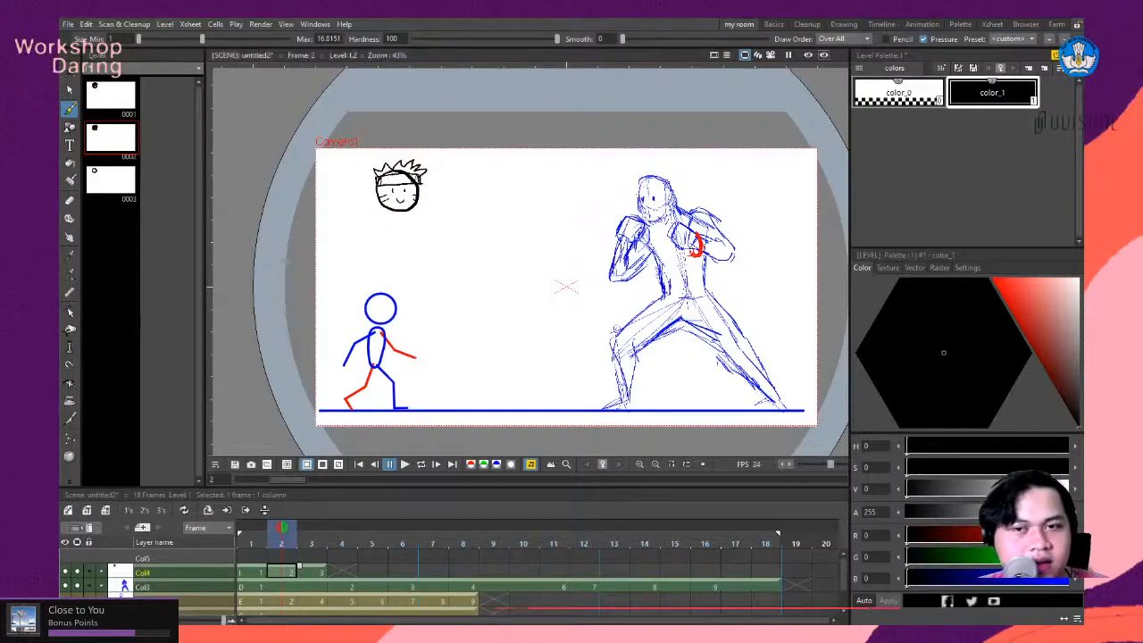
pyautogui.scroll(-4, 665, 323)
pyautogui.scroll(3, 755, 326)
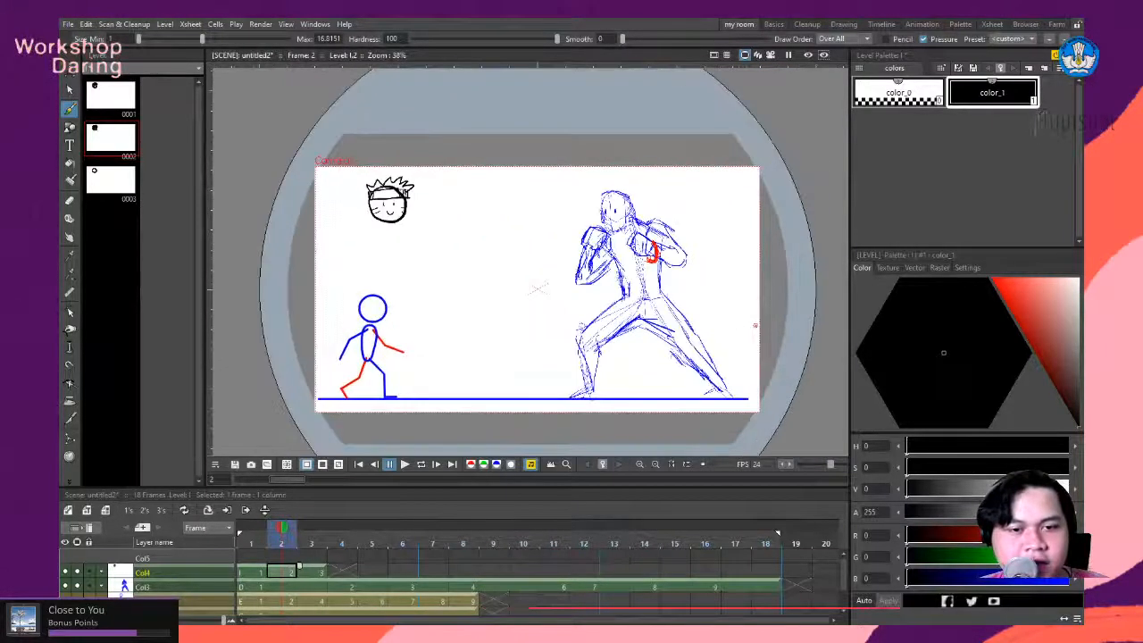
pyautogui.scroll(2, 739, 325)
pyautogui.scroll(-2, 740, 325)
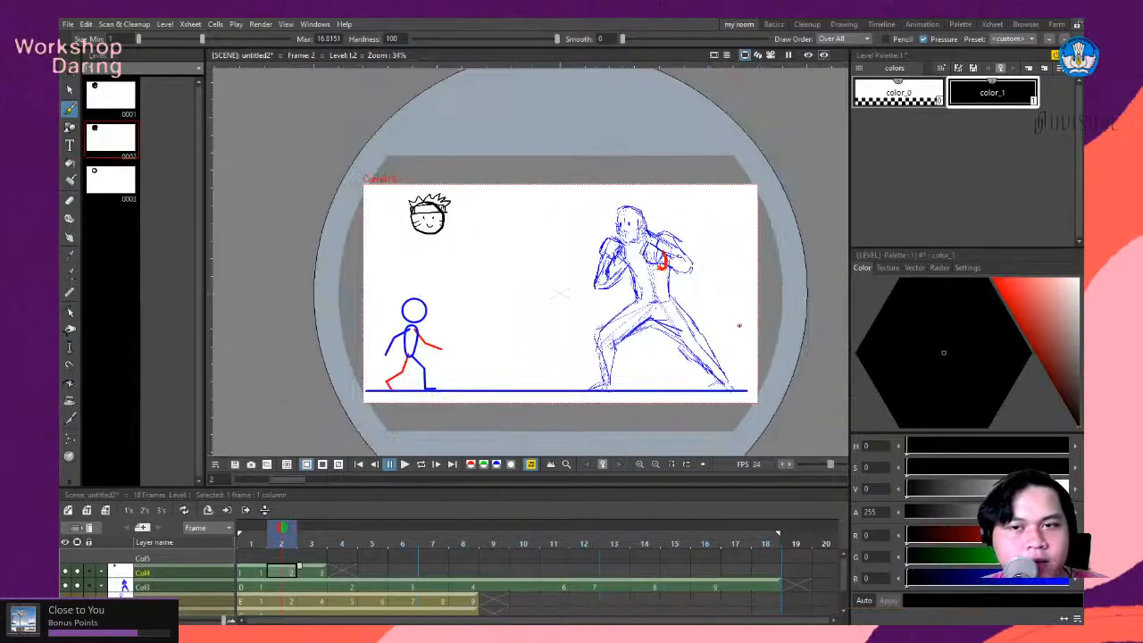
pyautogui.scroll(2, 739, 325)
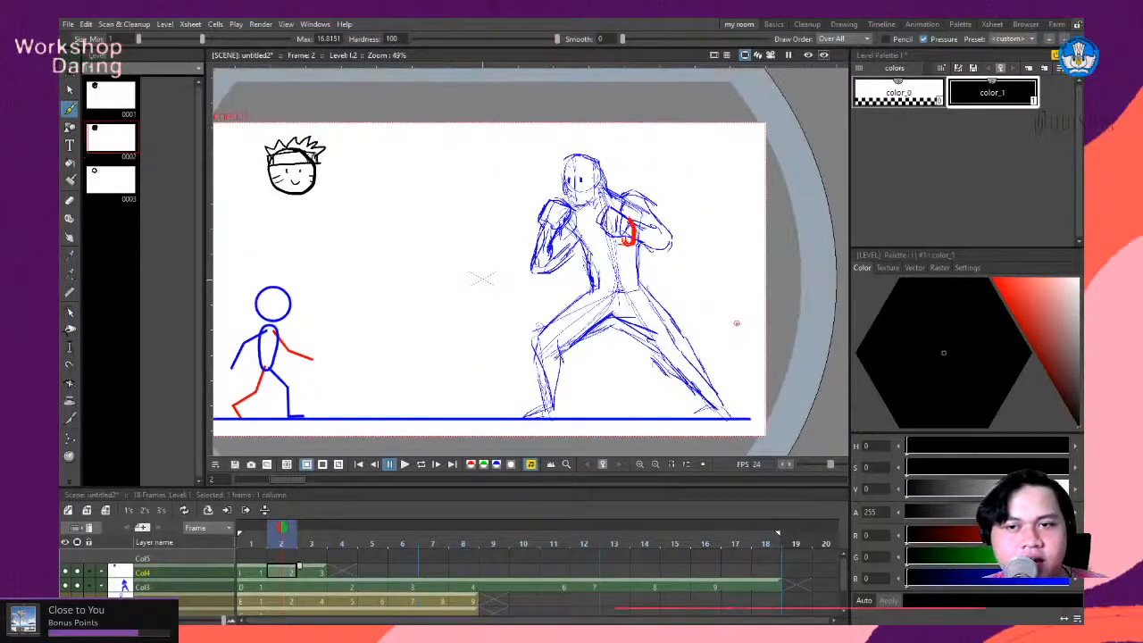
pyautogui.scroll(-4, 738, 325)
pyautogui.scroll(2, 645, 337)
pyautogui.scroll(1, 699, 303)
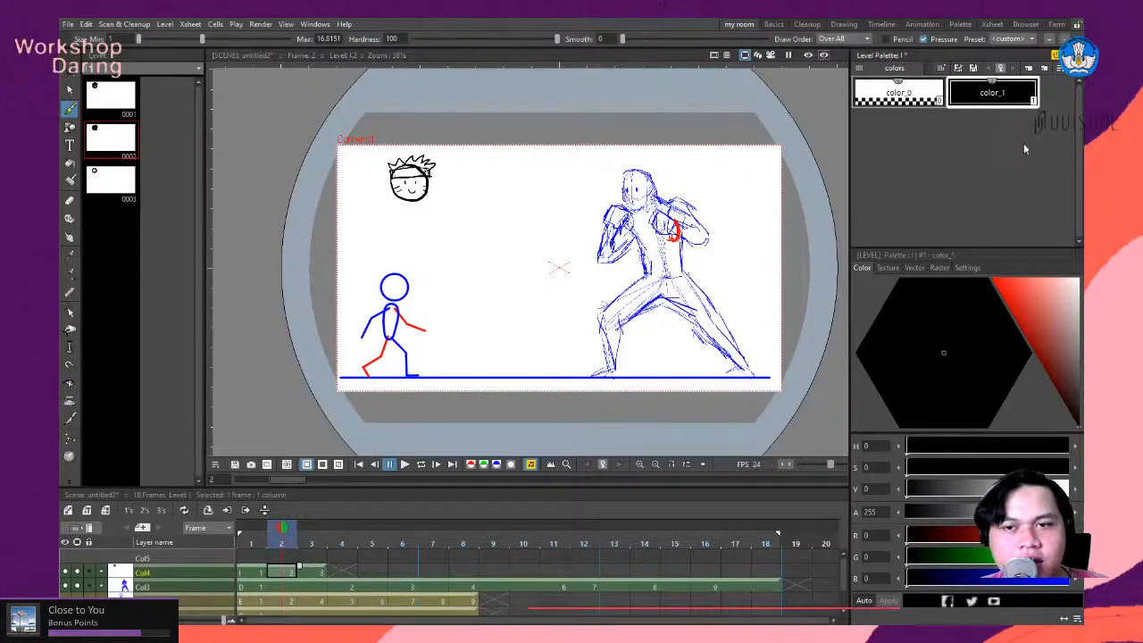
# - Switch to the Animation workspace and examine how the columns, table and camera are linked in the Stage Schematic
pyautogui.click(991, 26)
pyautogui.click(925, 27)
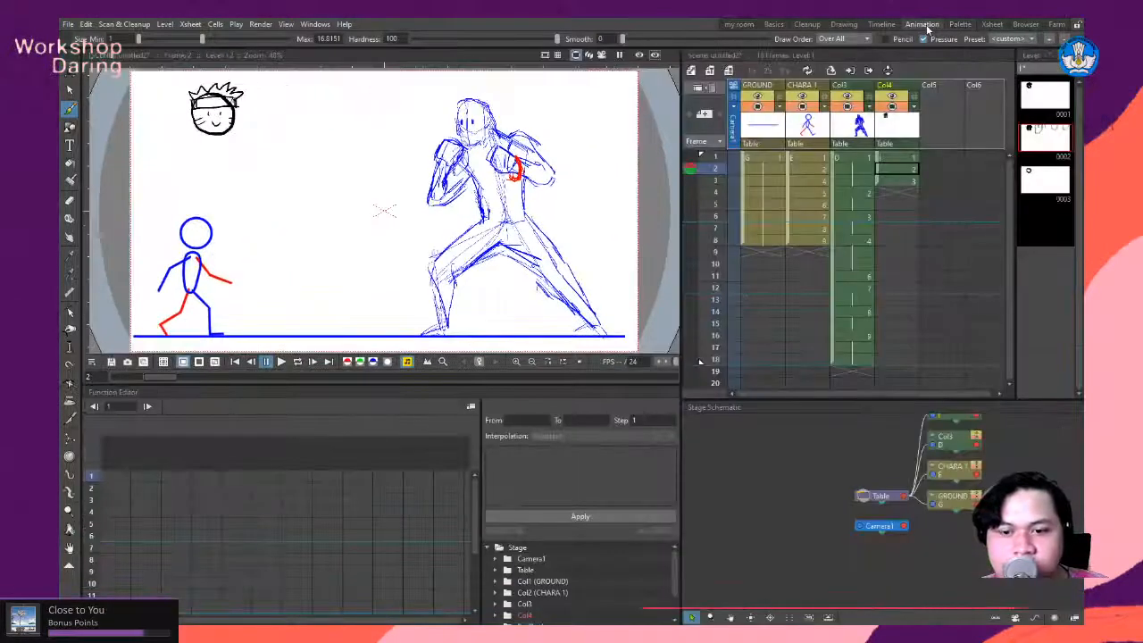
pyautogui.scroll(-1, 913, 488)
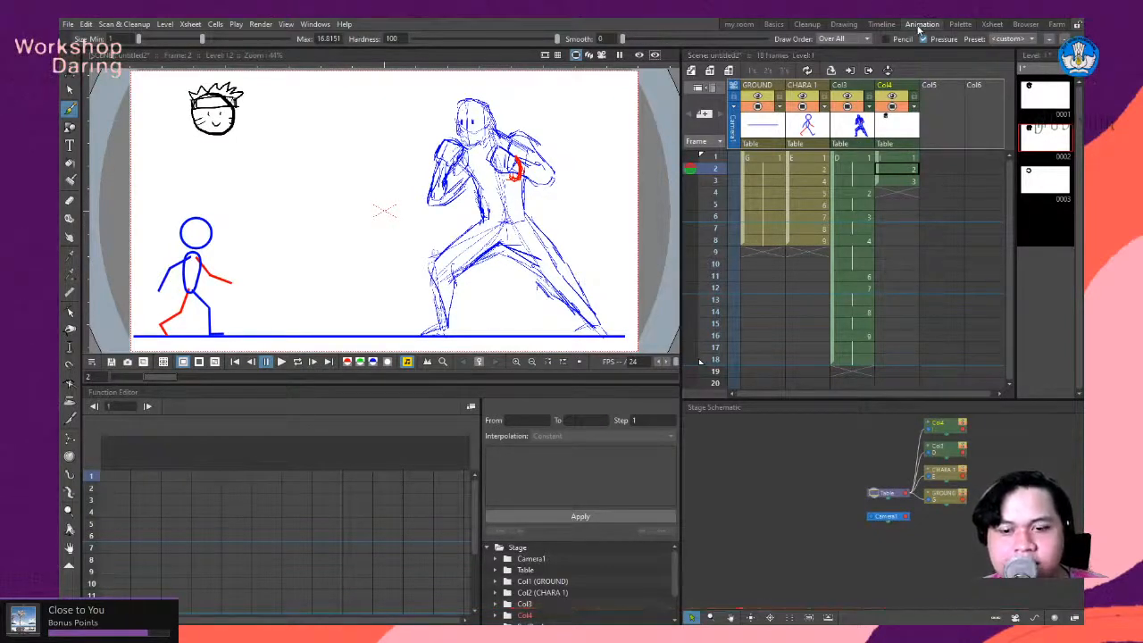
pyautogui.scroll(-2, 963, 476)
pyautogui.scroll(5, 964, 476)
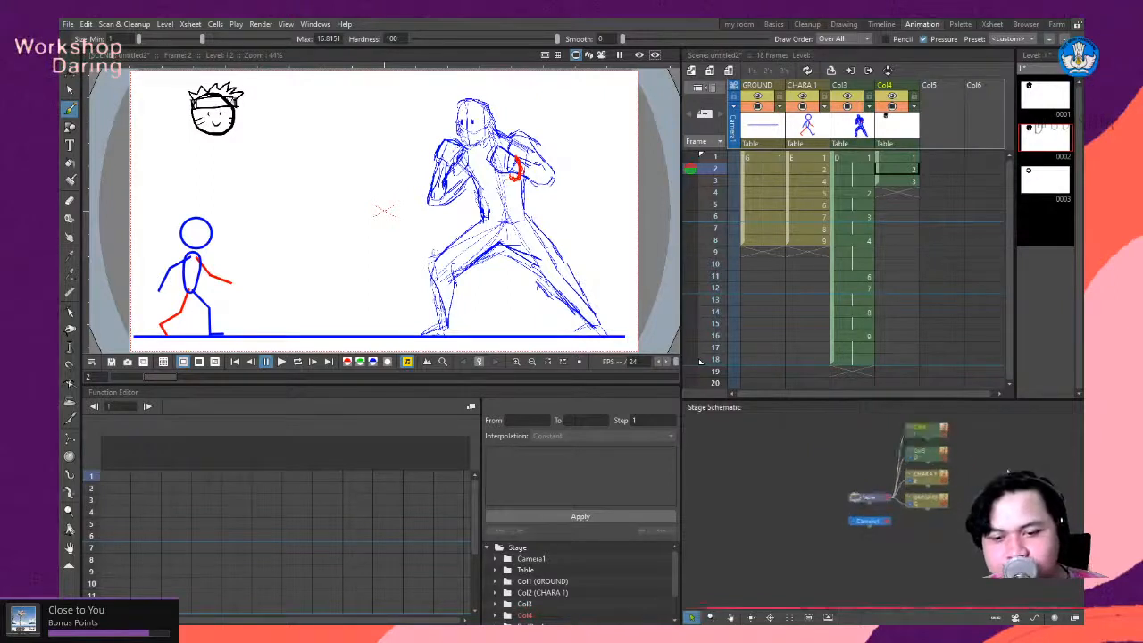
pyautogui.scroll(1, 927, 476)
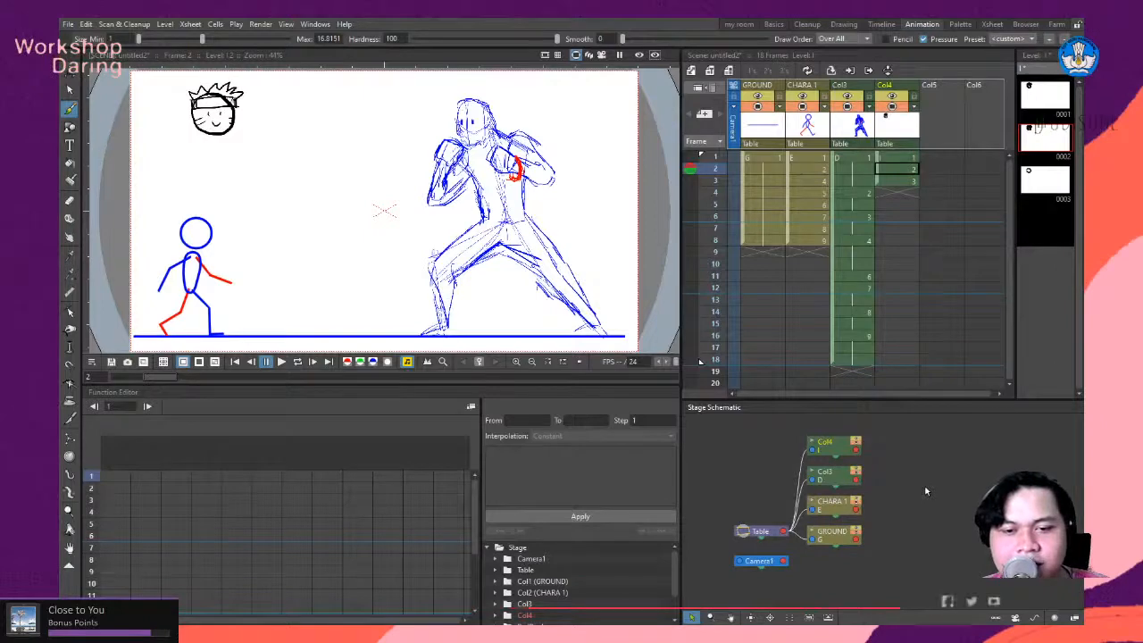
pyautogui.moveTo(925, 488); pyautogui.dragTo(943, 461)
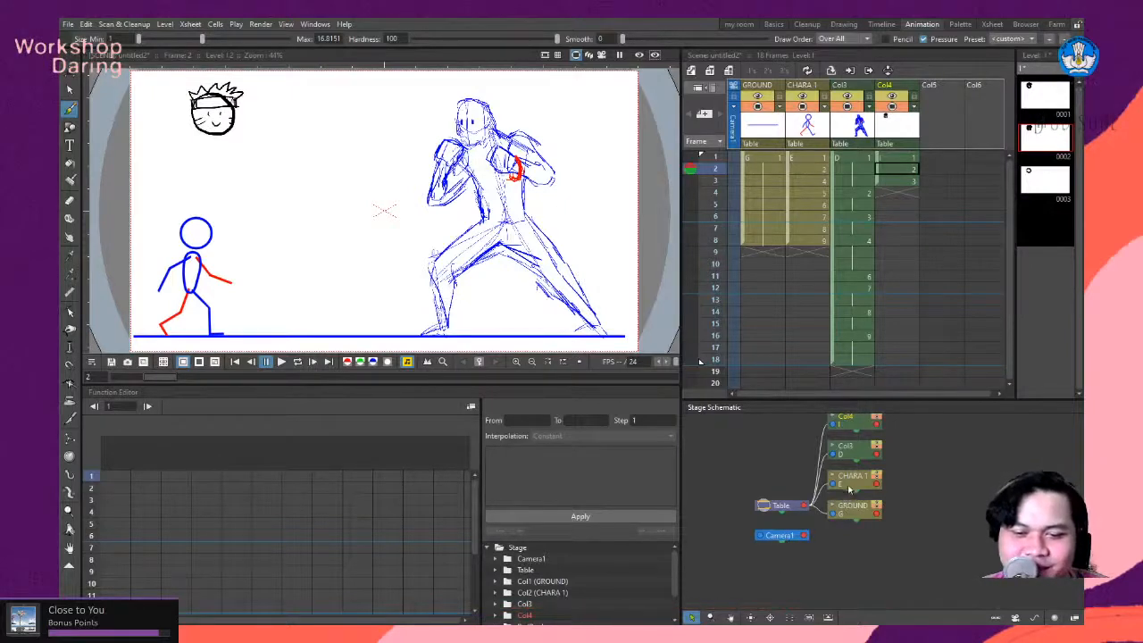
pyautogui.moveTo(763, 420); pyautogui.dragTo(777, 438)
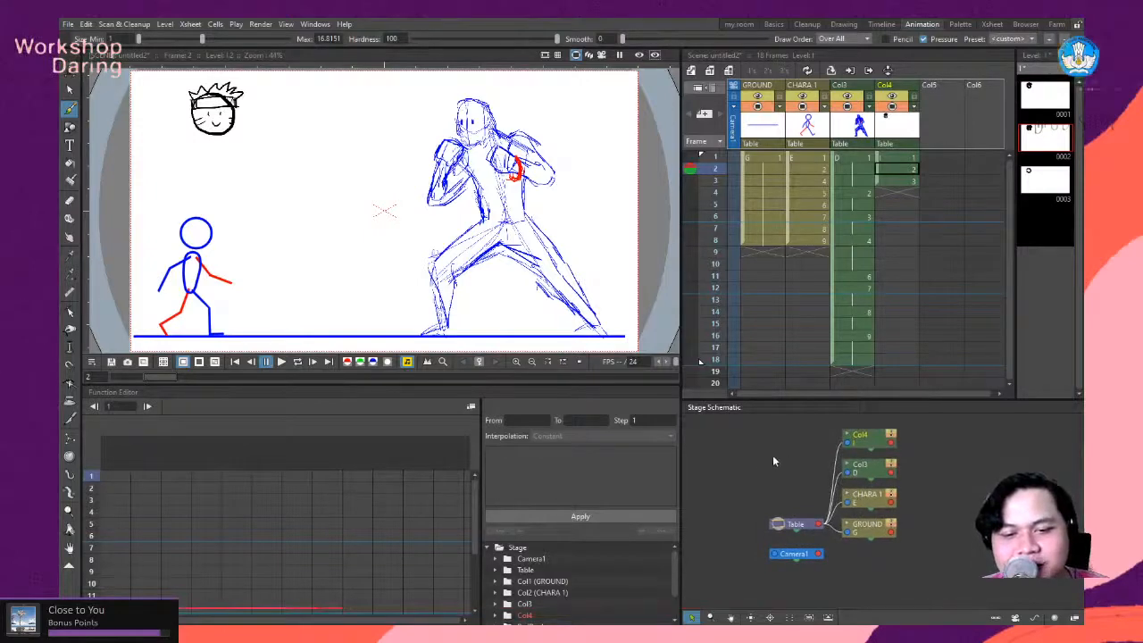
pyautogui.scroll(-4, 748, 462)
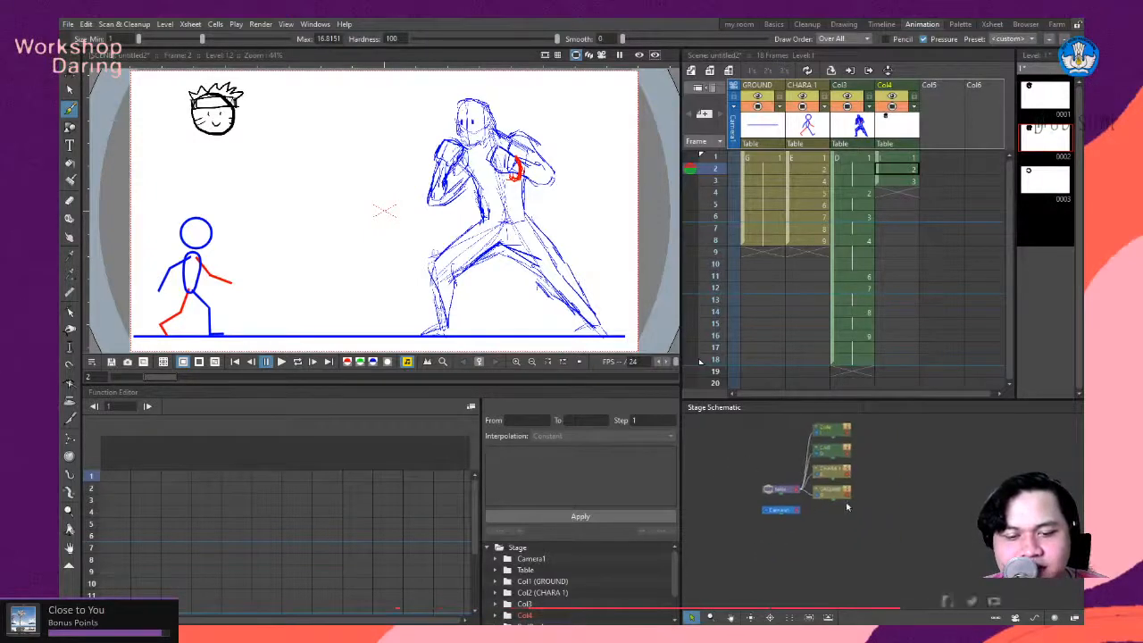
pyautogui.scroll(3, 927, 476)
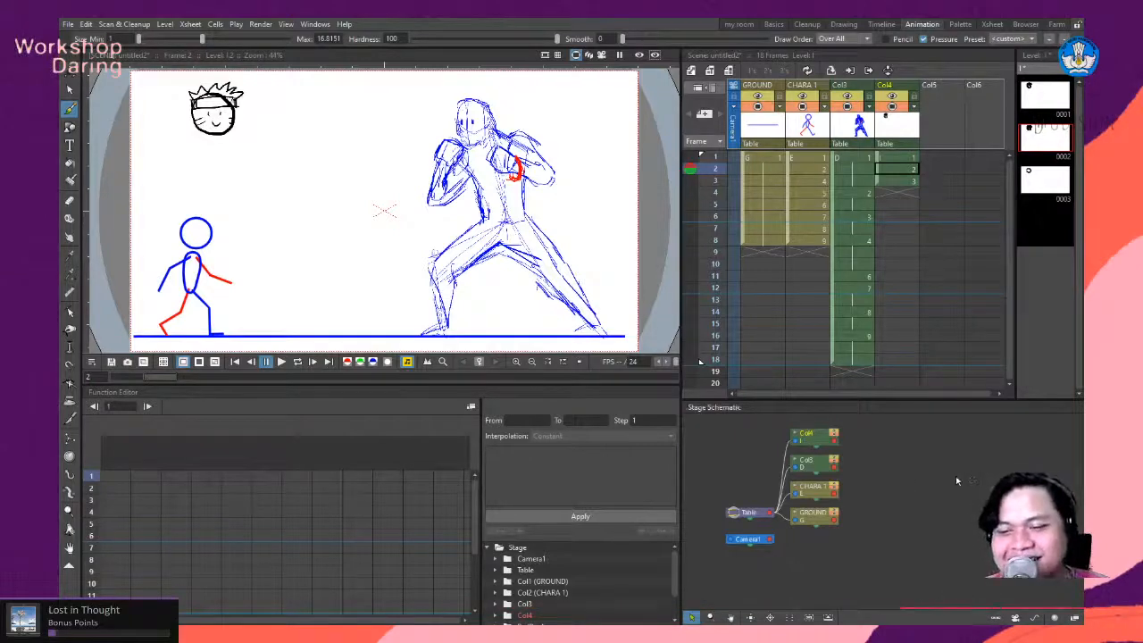
pyautogui.moveTo(889, 483); pyautogui.dragTo(926, 465)
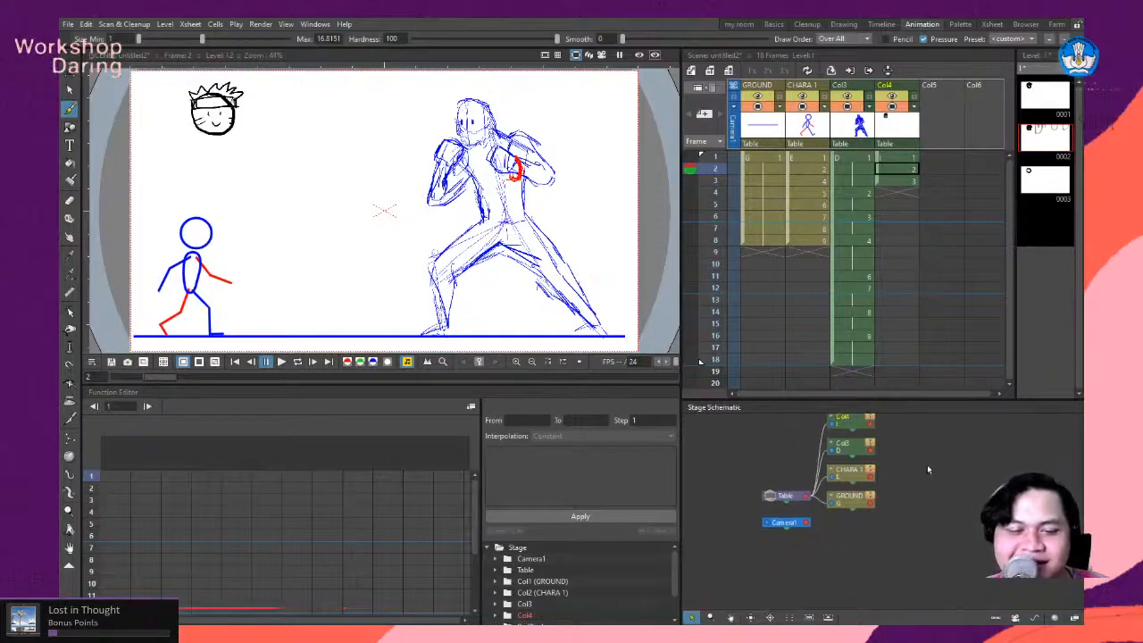
# - Select the Camera1 node in the Stage Schematic and reposition it slightly below the Table node
pyautogui.moveTo(793, 526)
pyautogui.mouseDown()
pyautogui.moveTo(765, 534)
pyautogui.moveTo(797, 531)
pyautogui.mouseUp()
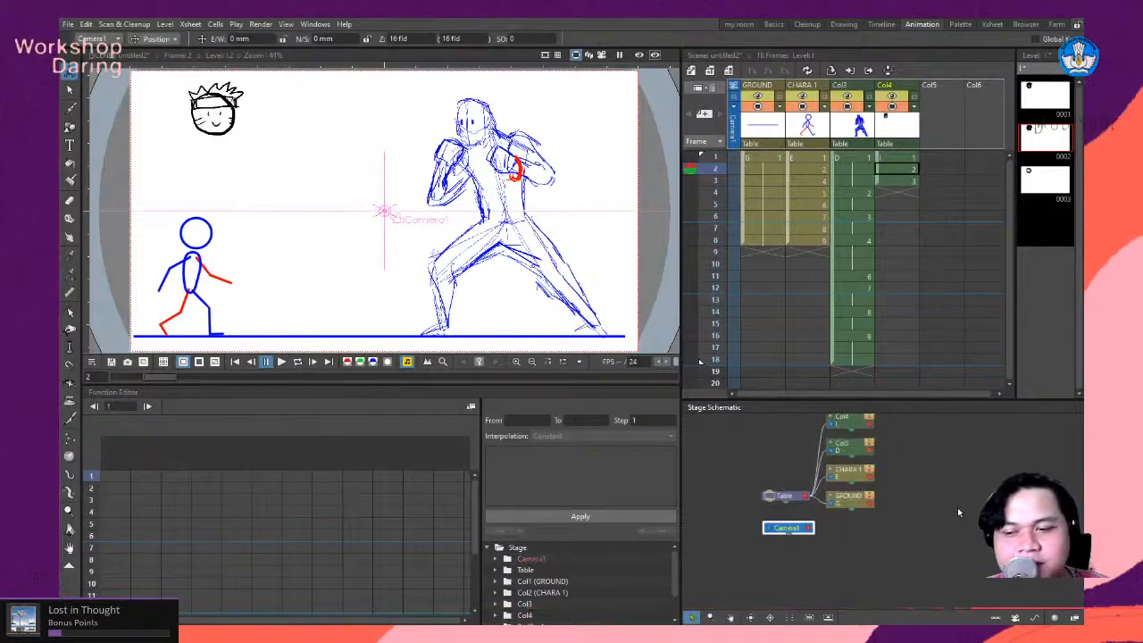
pyautogui.scroll(-1, 957, 507)
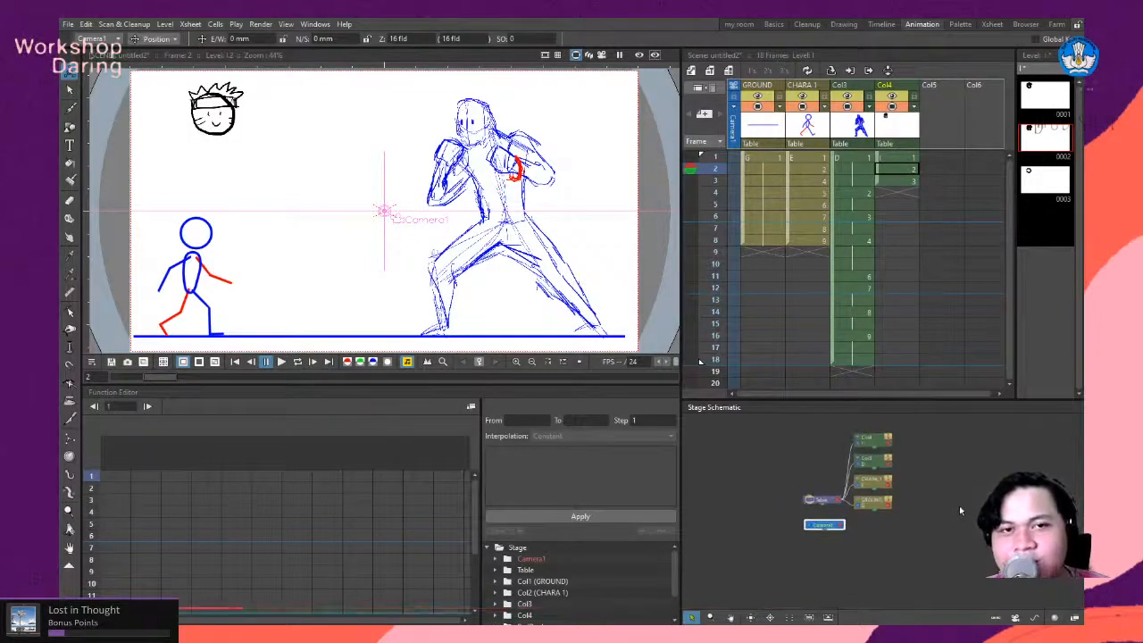
pyautogui.moveTo(961, 504)
pyautogui.mouseDown()
pyautogui.moveTo(954, 516)
pyautogui.moveTo(945, 496)
pyautogui.mouseUp()
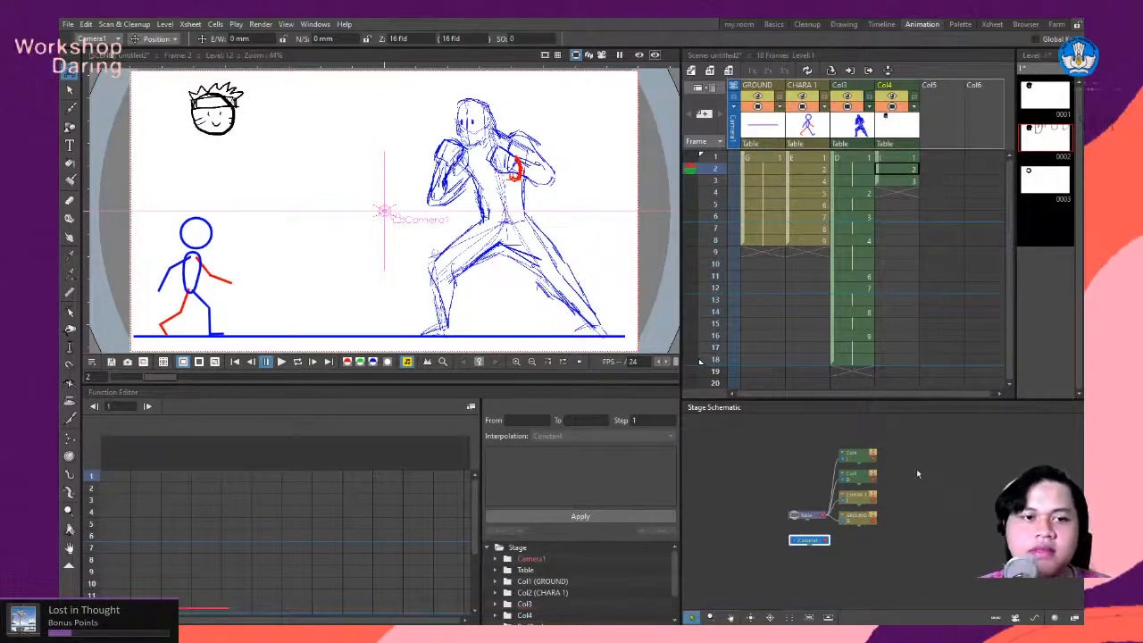
pyautogui.scroll(-2, 497, 232)
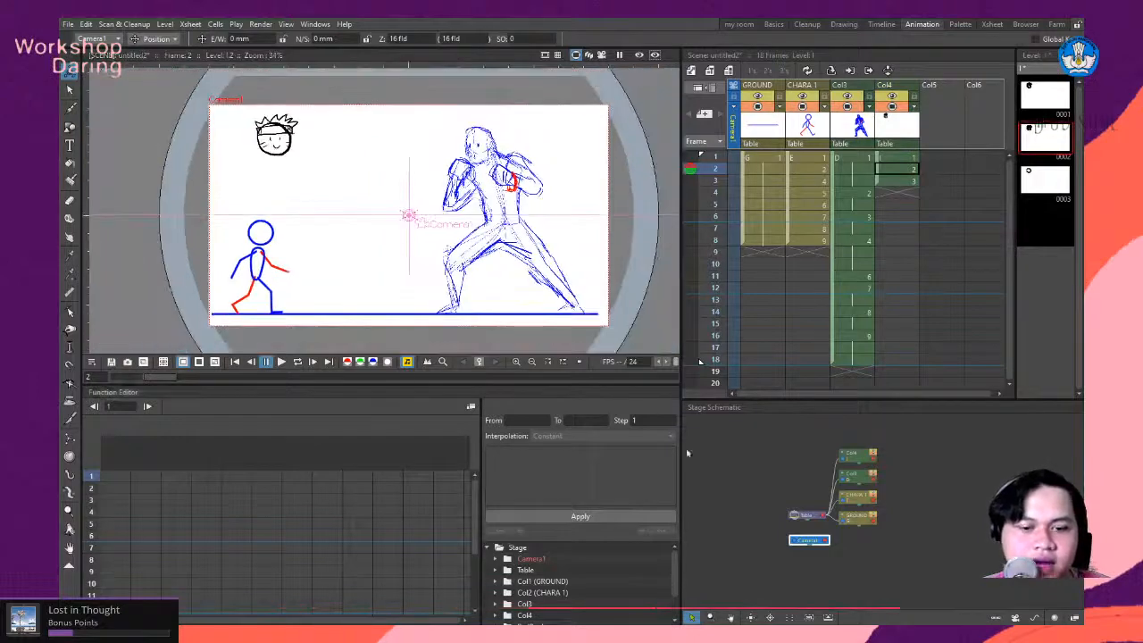
pyautogui.moveTo(815, 542)
pyautogui.mouseDown()
pyautogui.moveTo(779, 489)
pyautogui.moveTo(807, 538)
pyautogui.mouseUp()
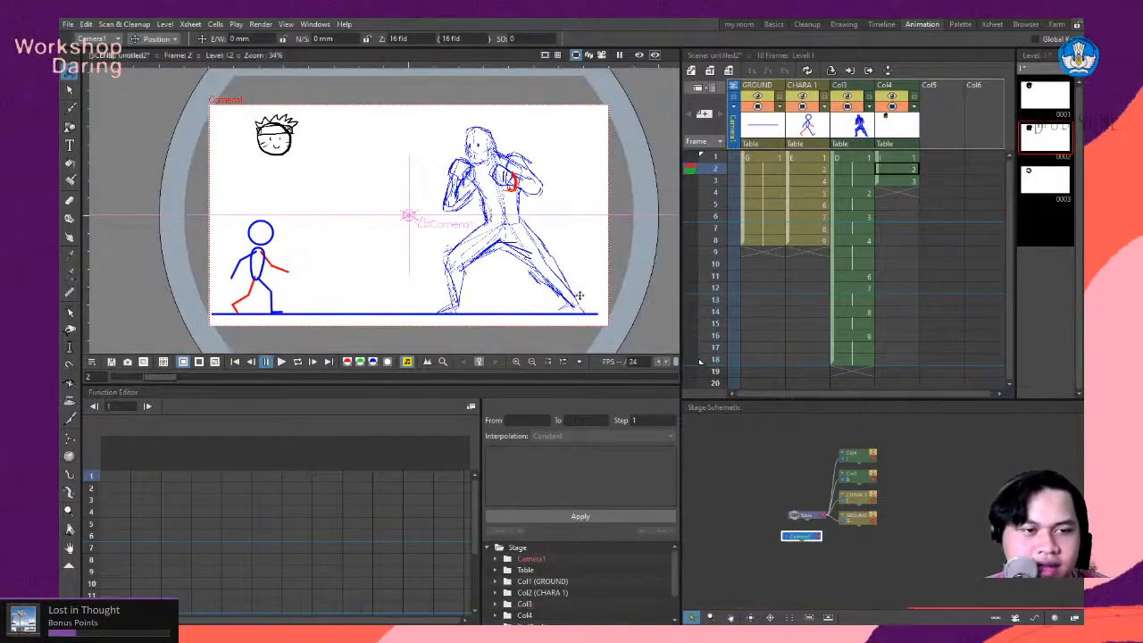
pyautogui.scroll(2, 434, 199)
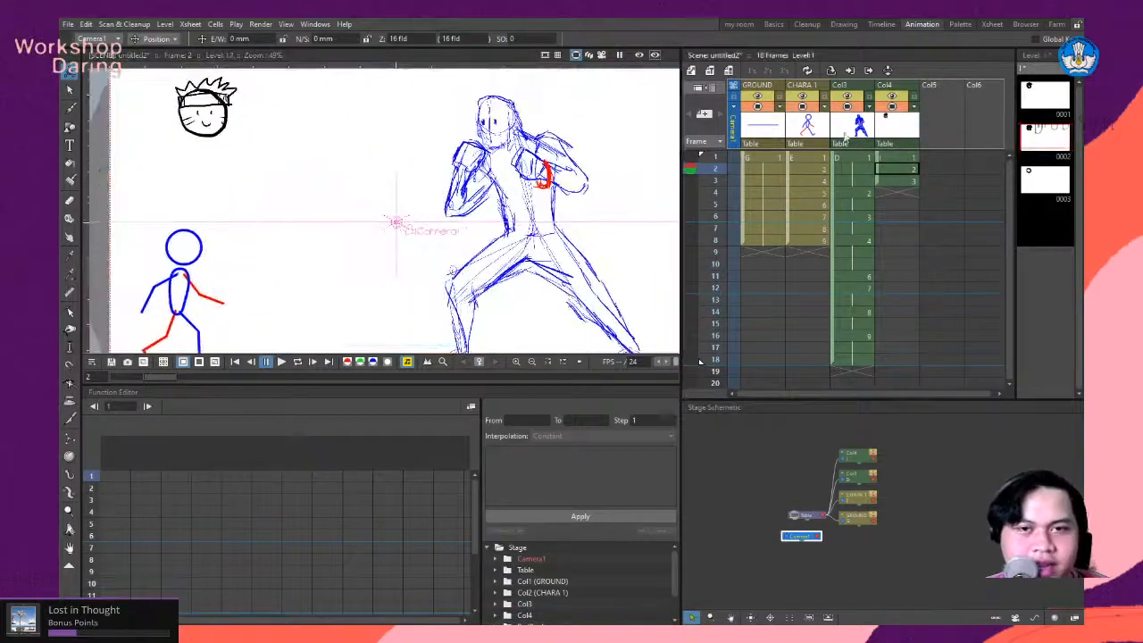
# - Return to the my room workspace and view the whole camera frame with the drawn characters
pyautogui.click(742, 26)
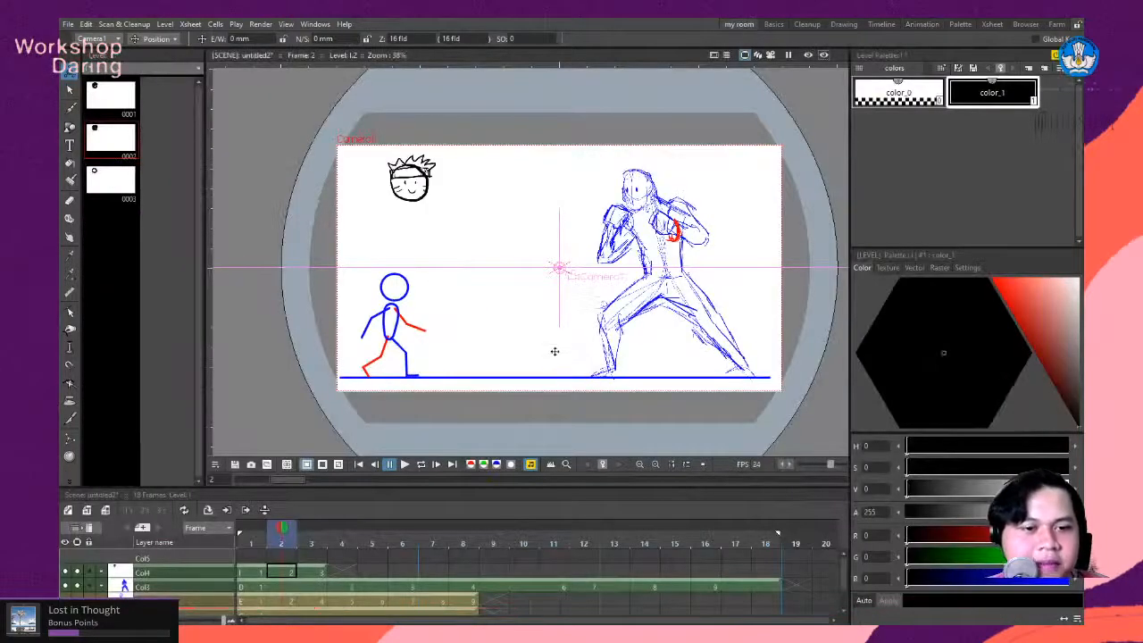
pyautogui.scroll(2, 567, 322)
pyautogui.scroll(-1, 486, 314)
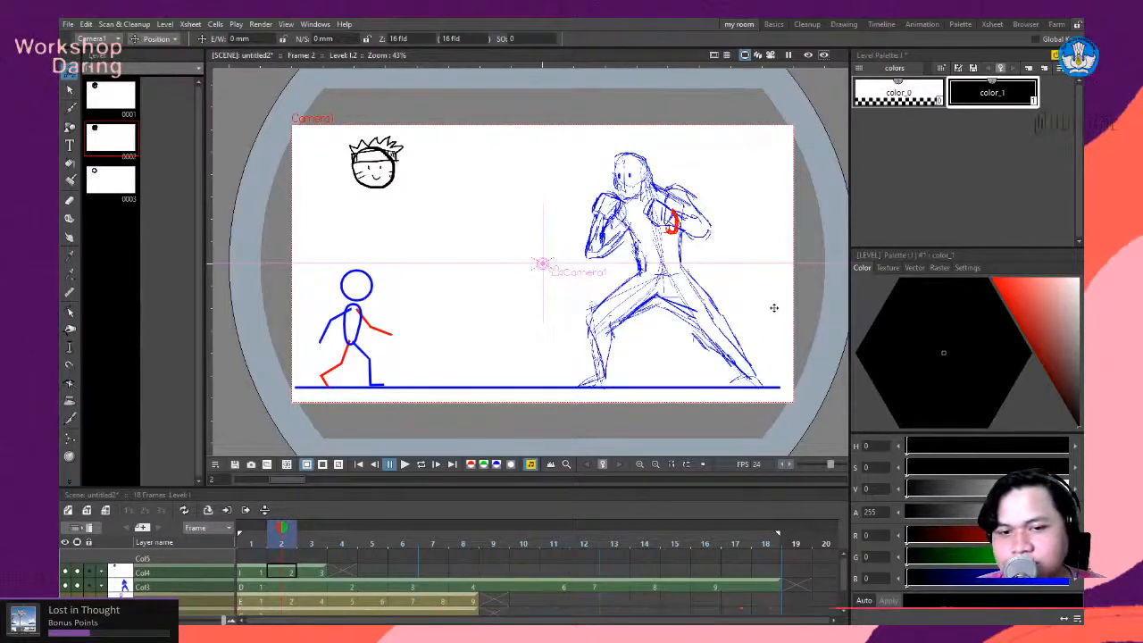
pyautogui.scroll(-1, 706, 285)
pyautogui.scroll(1, 750, 265)
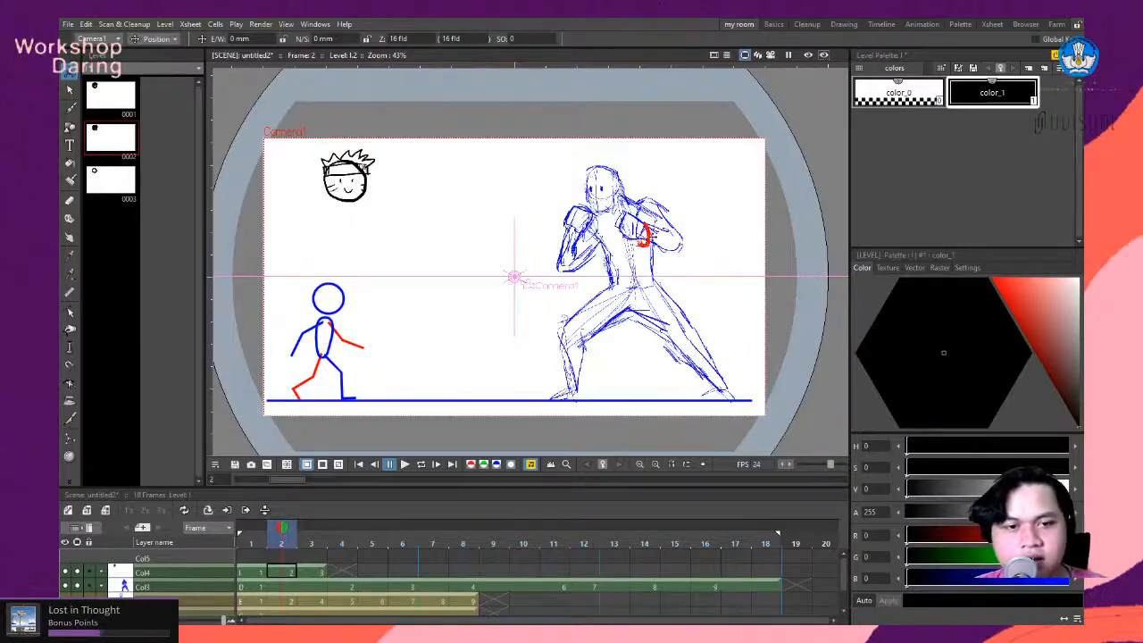
pyautogui.scroll(-1, 652, 253)
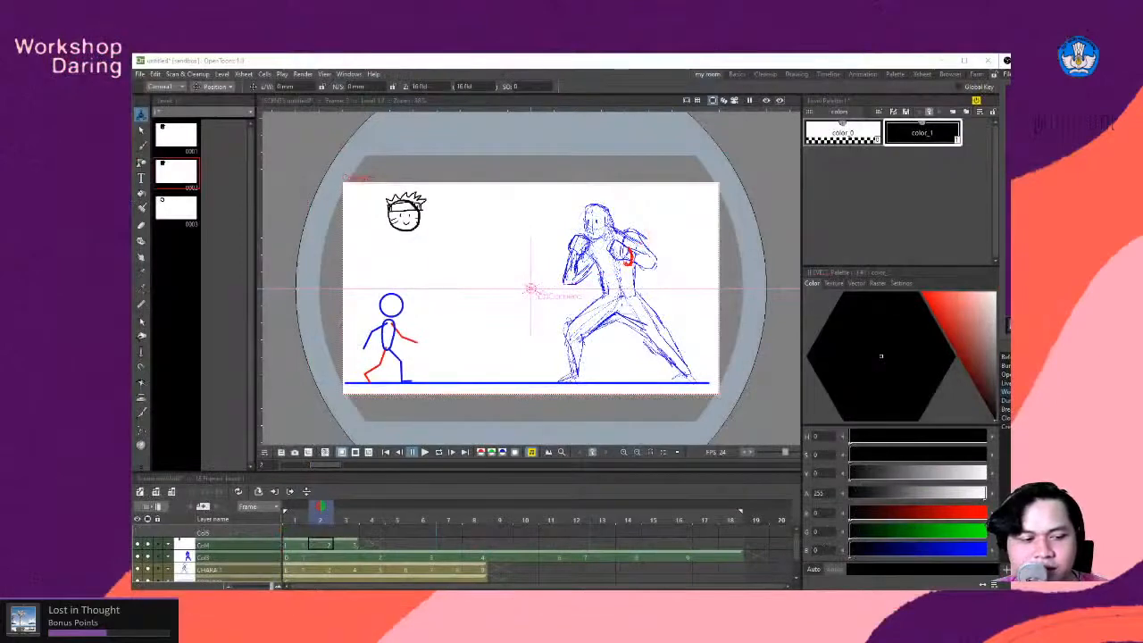
# - Switch to the Chrome browser and view the Sakugabooru page of animation reference posts
pyautogui.moveTo(228, 577)
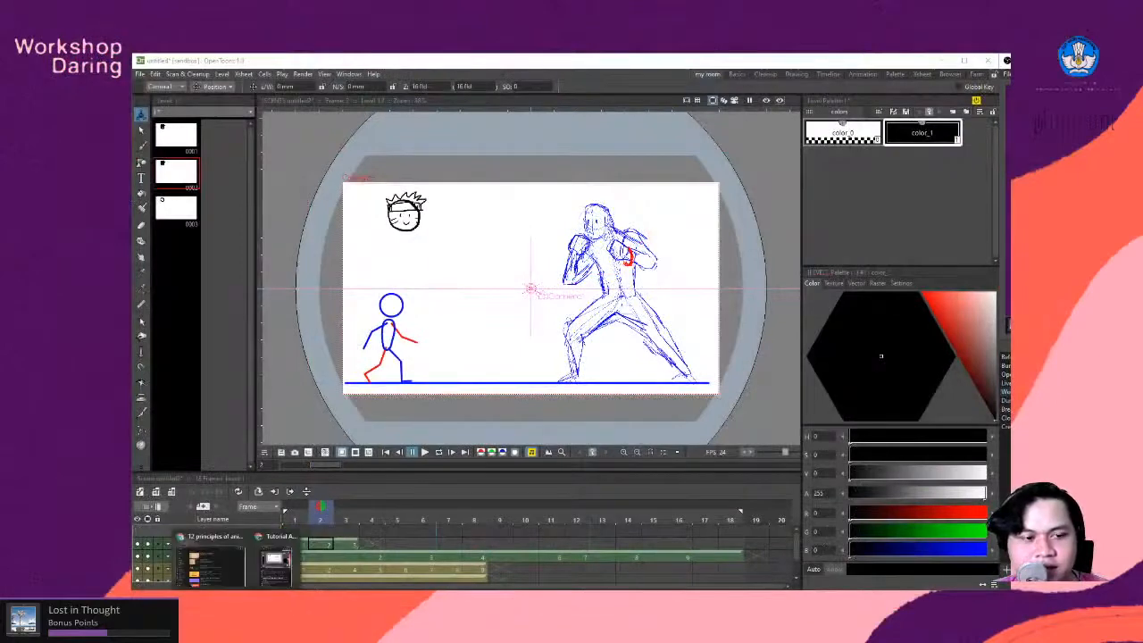
pyautogui.click(228, 578)
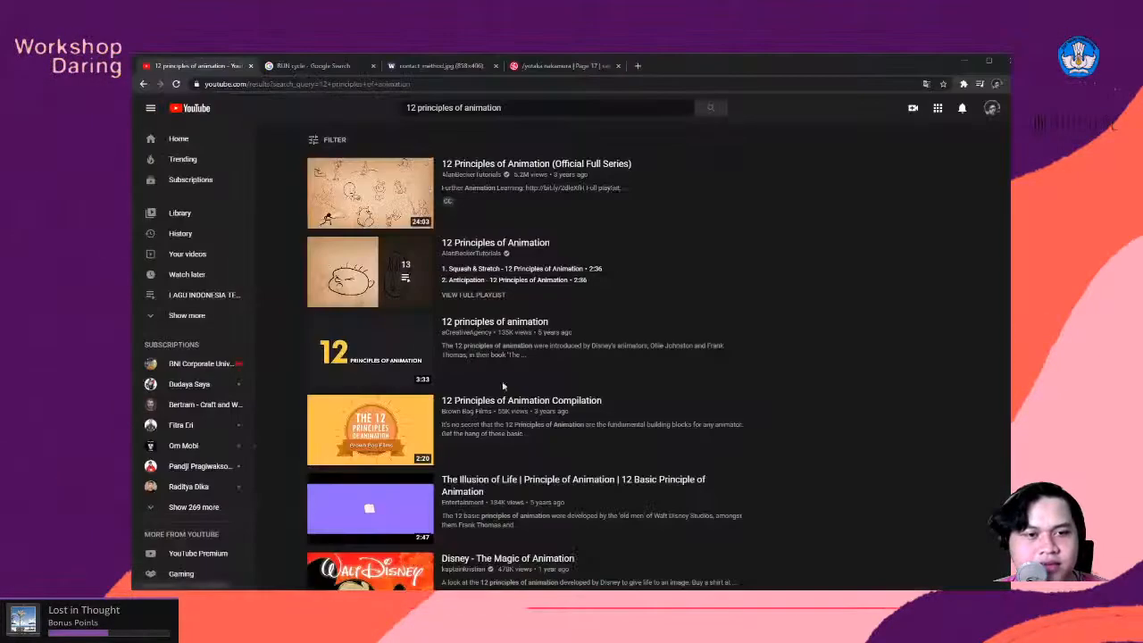
pyautogui.click(547, 66)
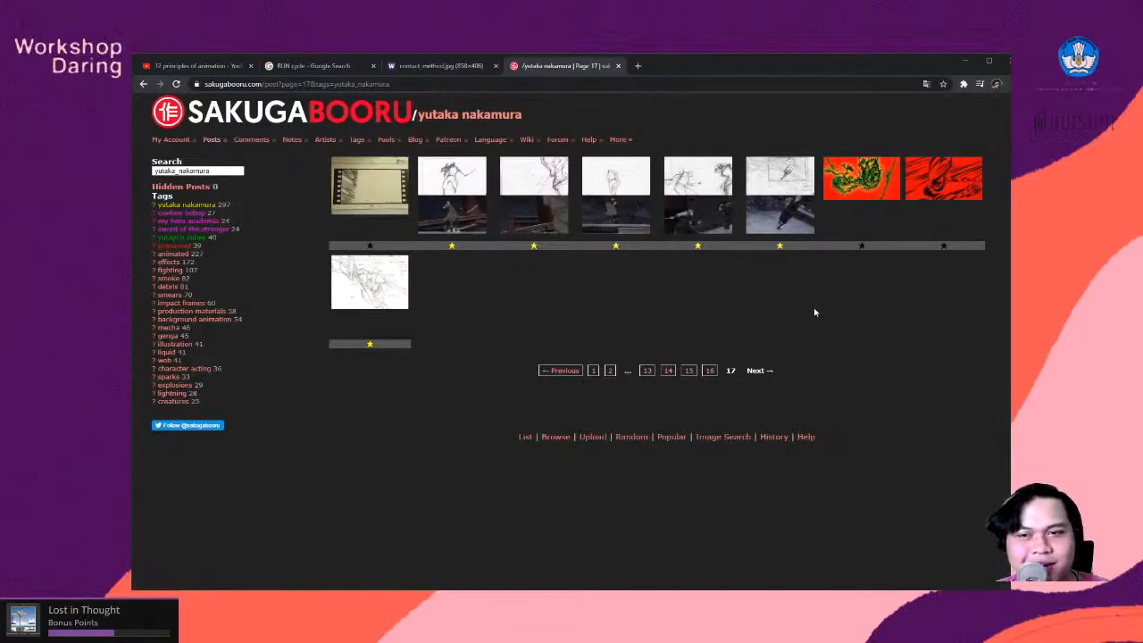
# - Look through the RUN cycle image results for references, and return to the YouTube results for 12 principles of animation
pyautogui.click(333, 68)
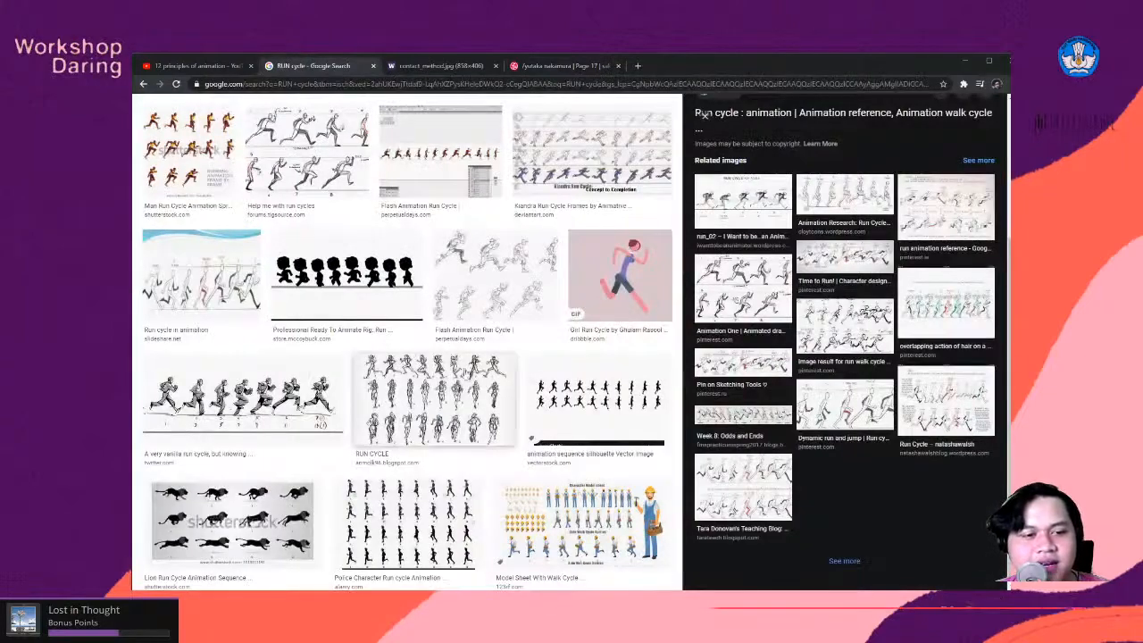
pyautogui.scroll(-3, 483, 306)
pyautogui.scroll(2, 483, 306)
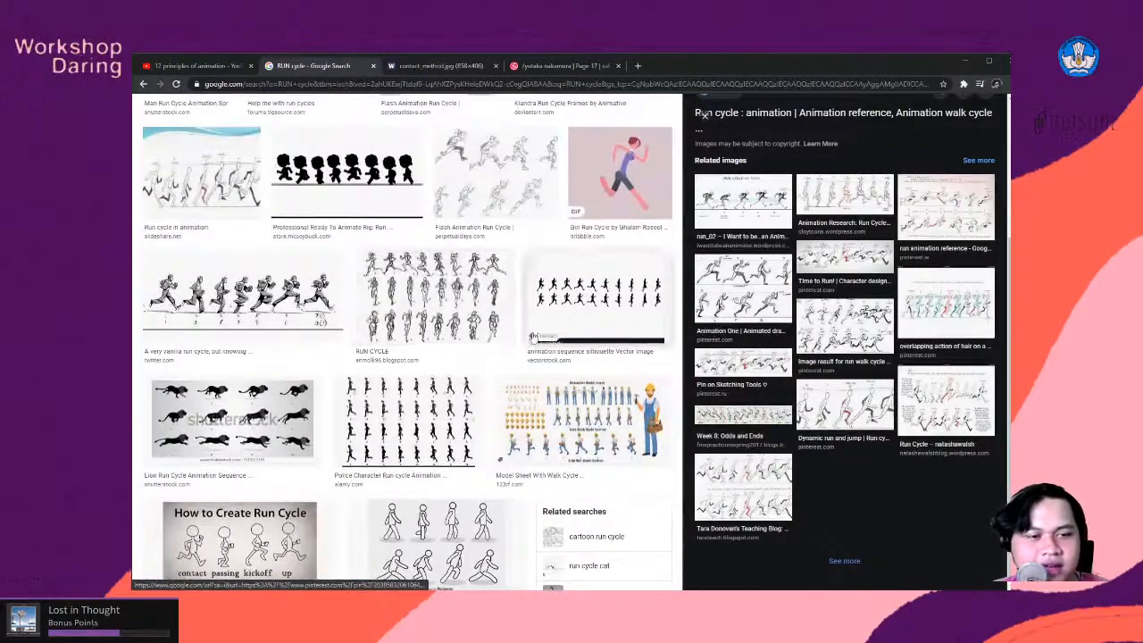
pyautogui.scroll(-3, 273, 332)
pyautogui.scroll(-8, 290, 334)
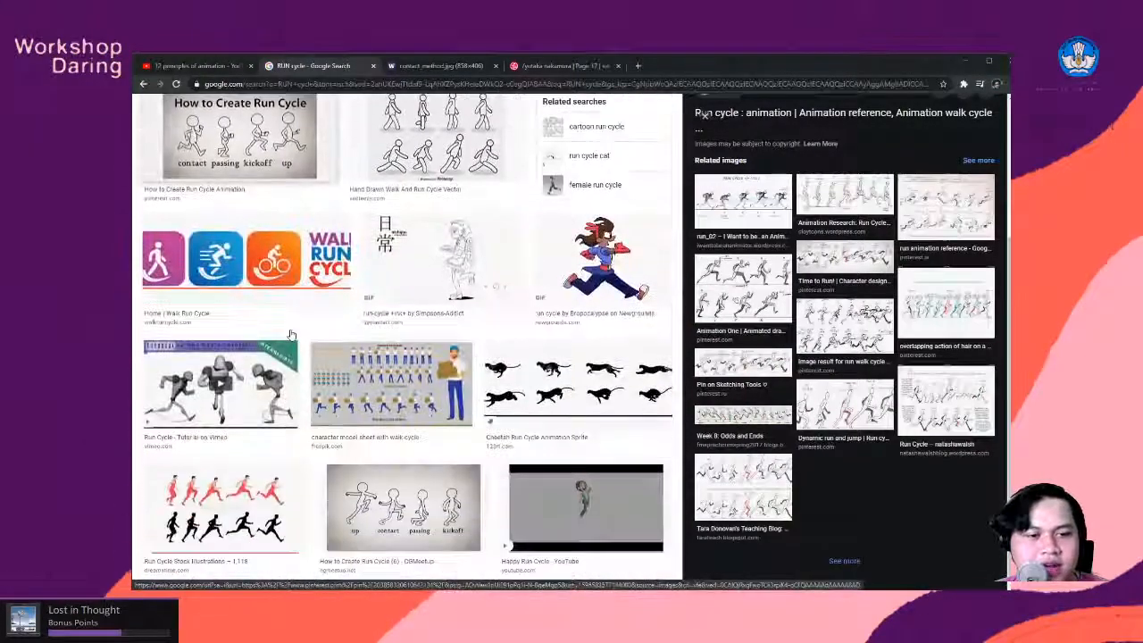
pyautogui.click(202, 66)
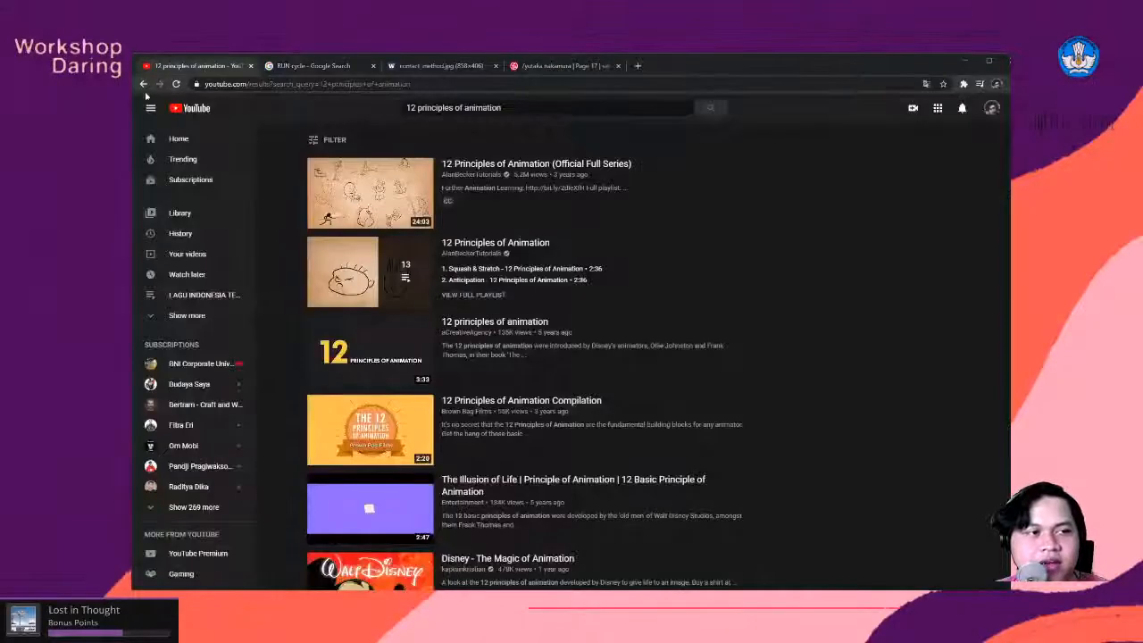
# - Go back to the endlessreference YouTube channel and look through its body mechanics reference videos with the featured video paused
pyautogui.click(143, 84)
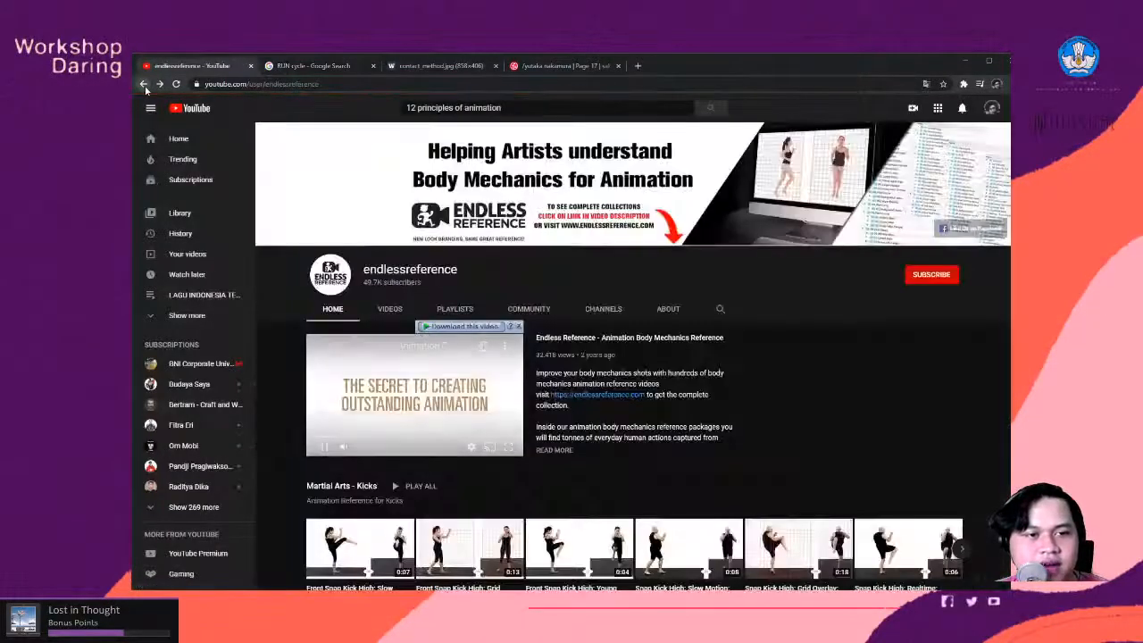
pyautogui.scroll(-2, 431, 230)
pyautogui.click(432, 231)
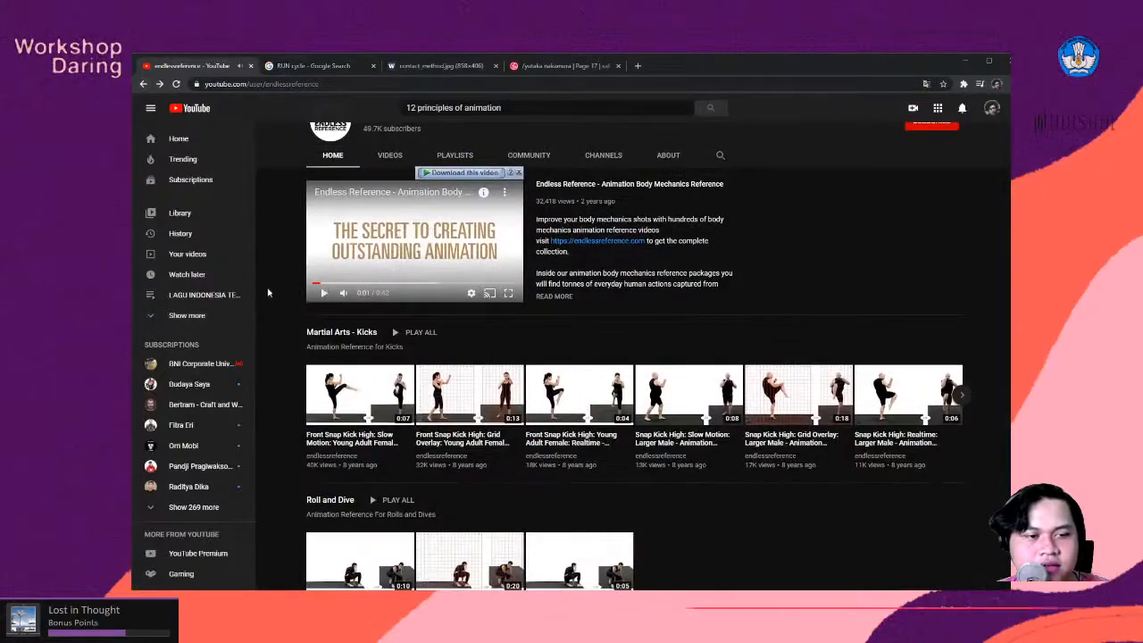
pyautogui.scroll(-4, 679, 321)
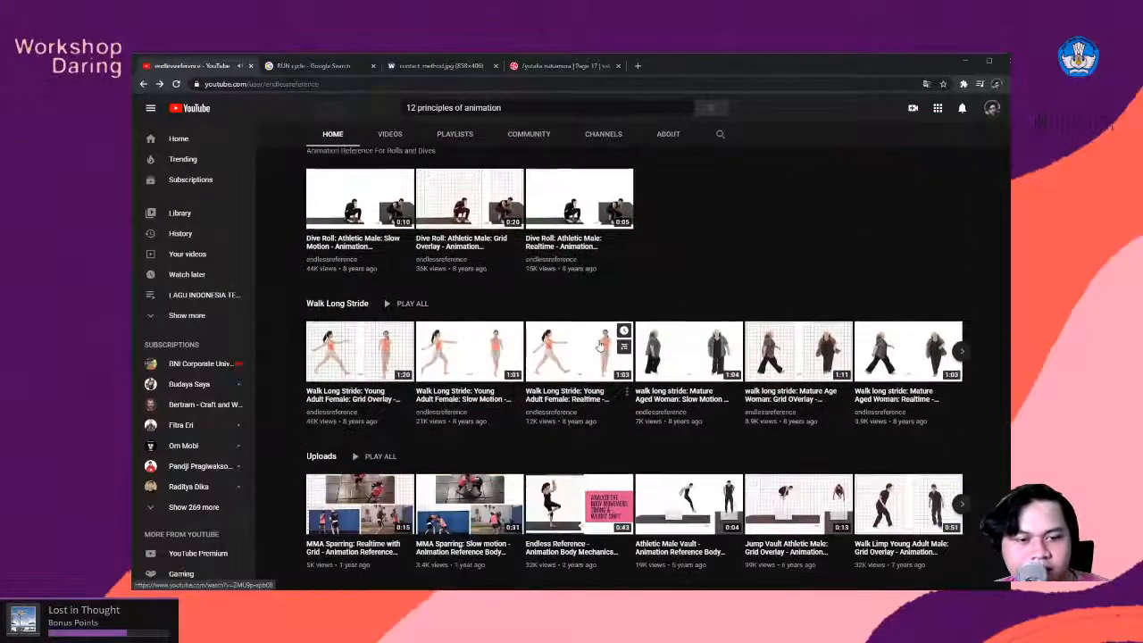
pyautogui.scroll(4, 706, 355)
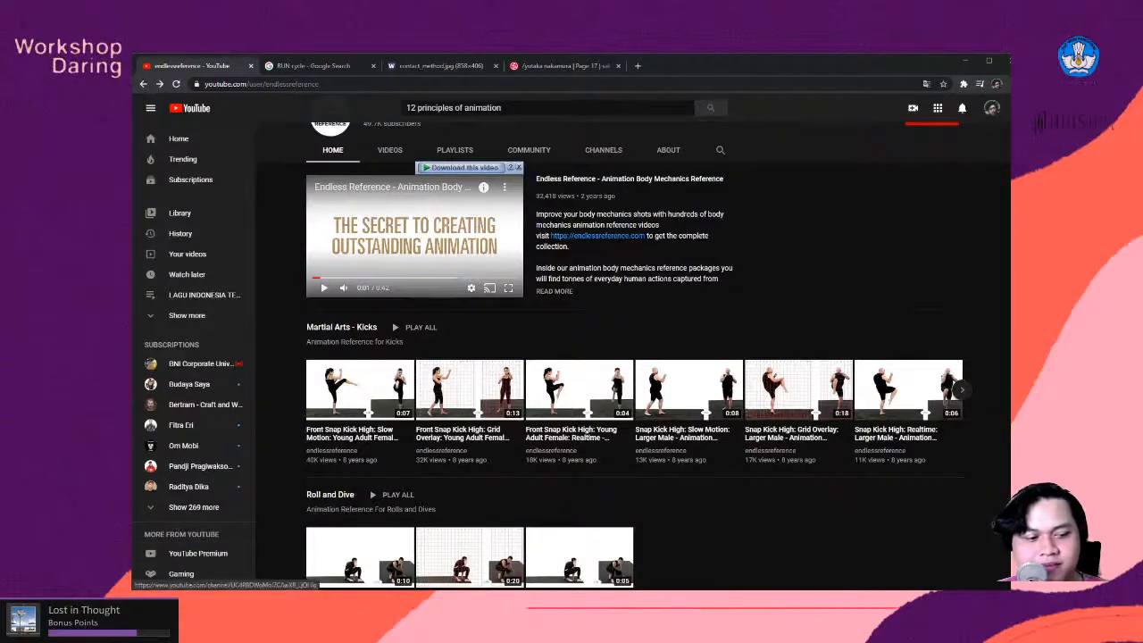
# - Switch back to OpenToonz and view the camera frame with the drawn characters slightly enlarged
pyautogui.moveTo(255, 597)
pyautogui.click(254, 567)
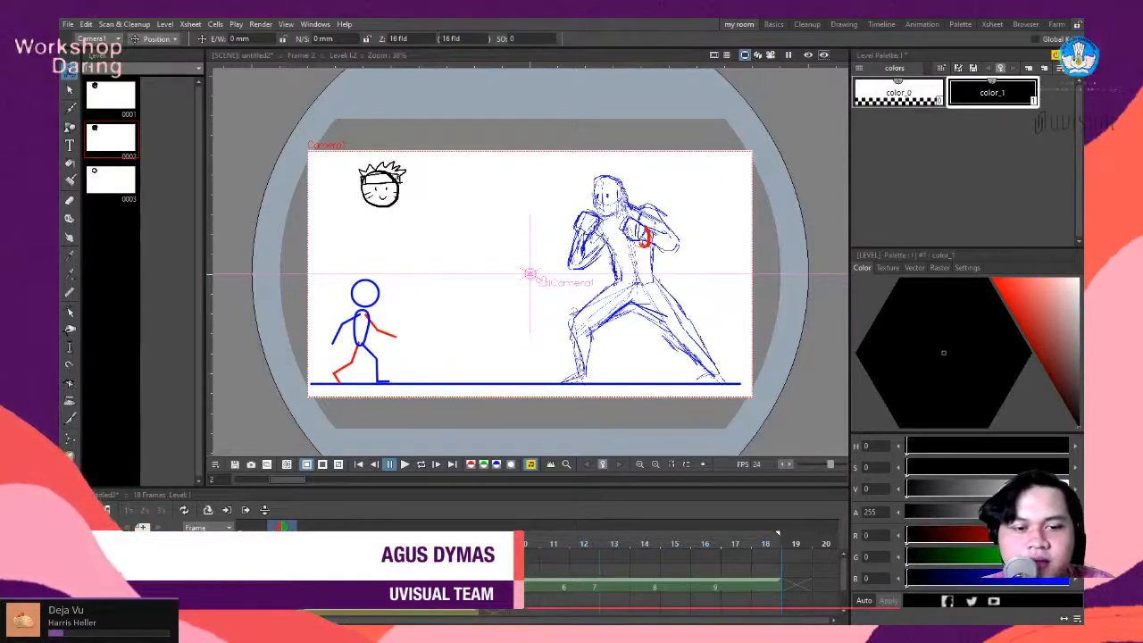
pyautogui.scroll(-2, 668, 302)
pyautogui.scroll(2, 570, 304)
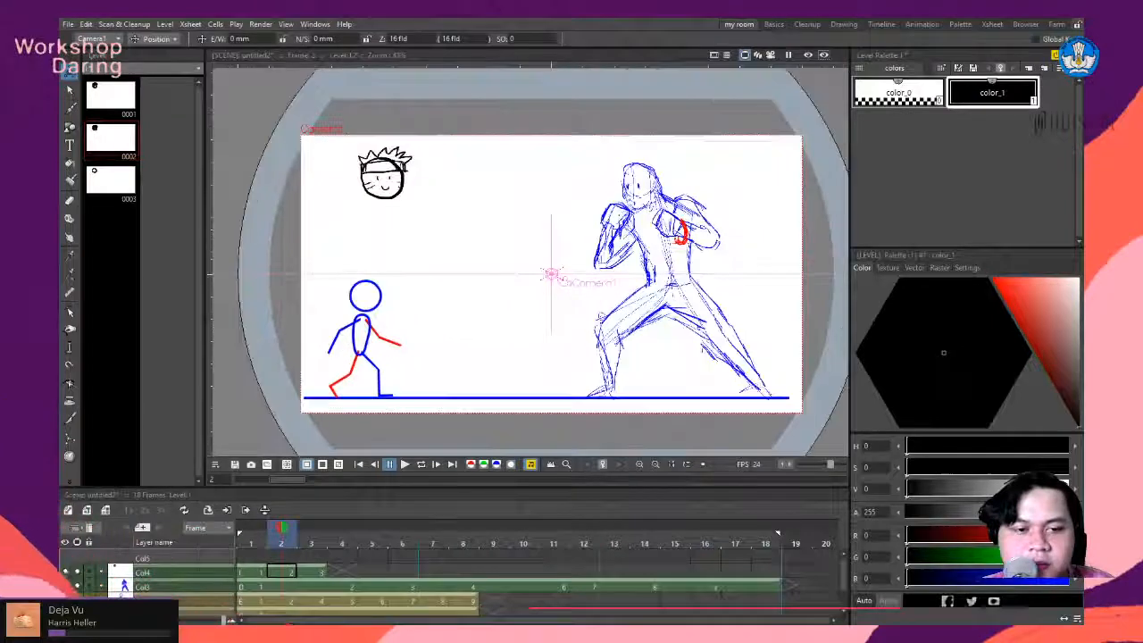